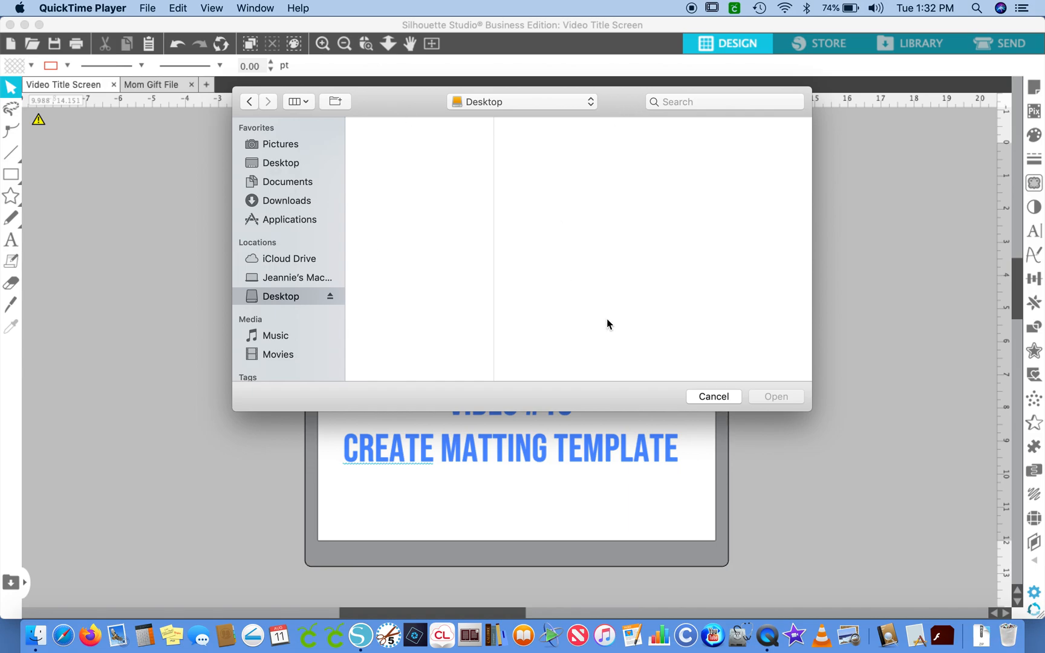
# - Dismiss the file-opening dialog and switch to the Mom Gift File document with the lettered template pieces
pyautogui.click(708, 397)
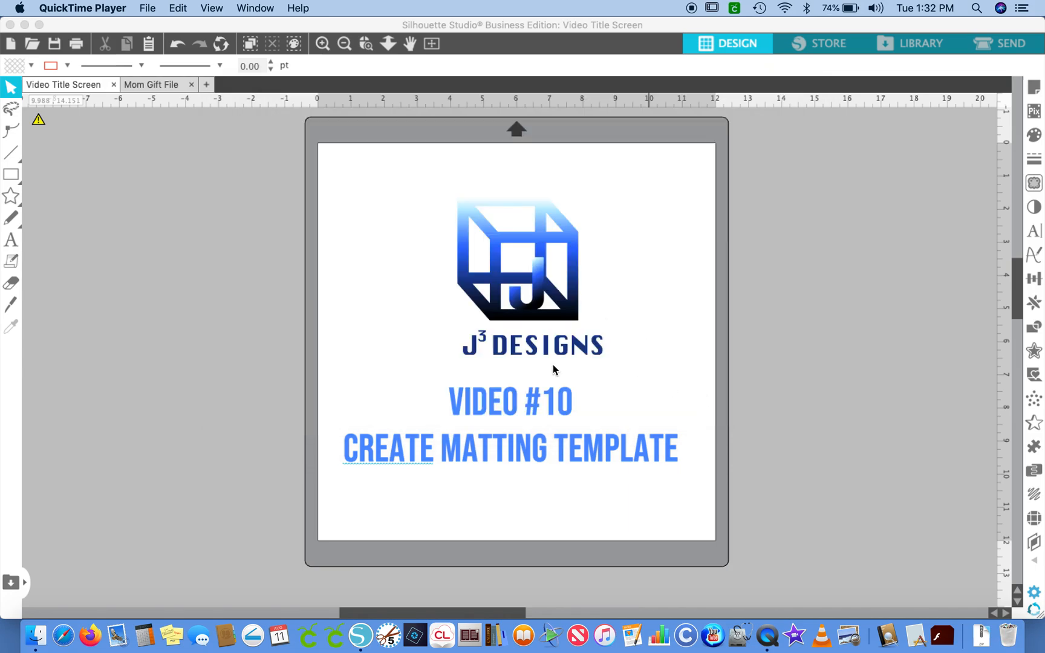
pyautogui.click(162, 87)
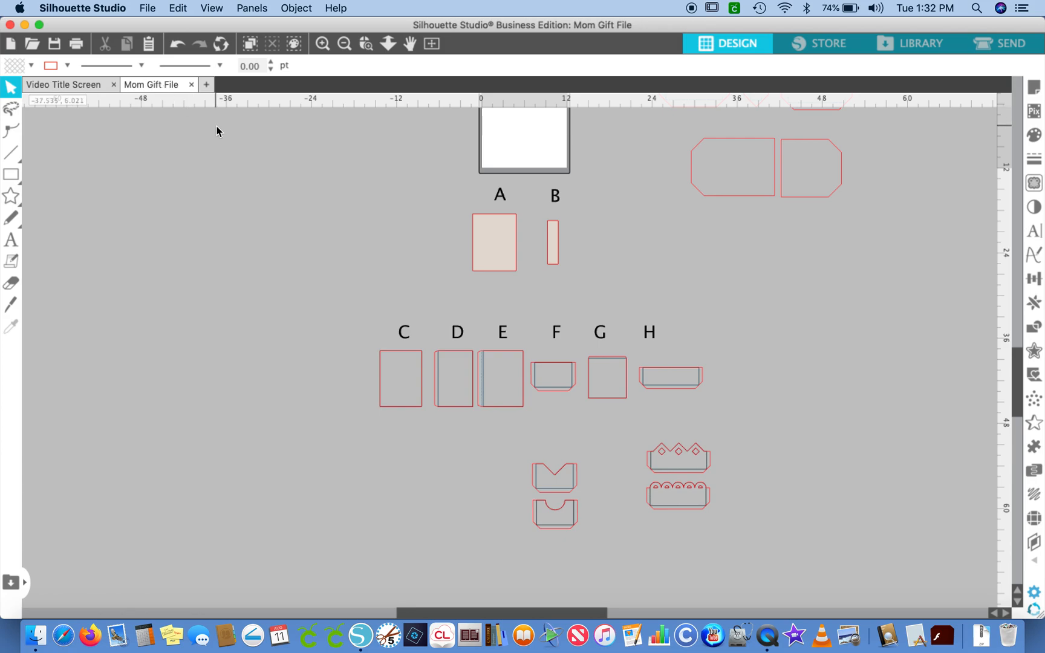
pyautogui.scroll(1, 217, 131)
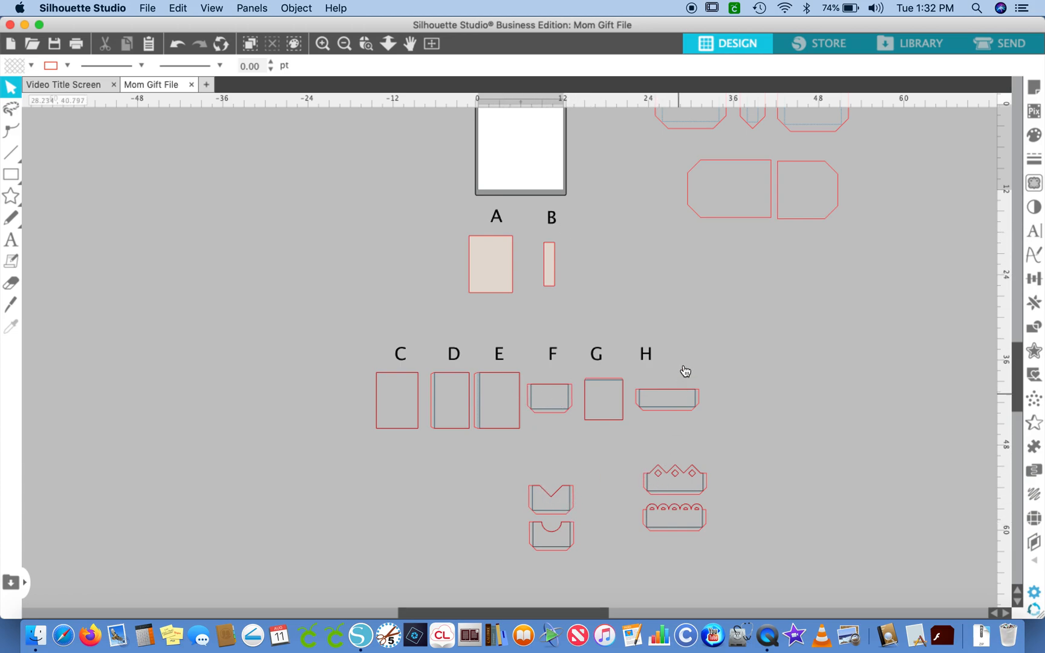
pyautogui.scroll(3, 676, 296)
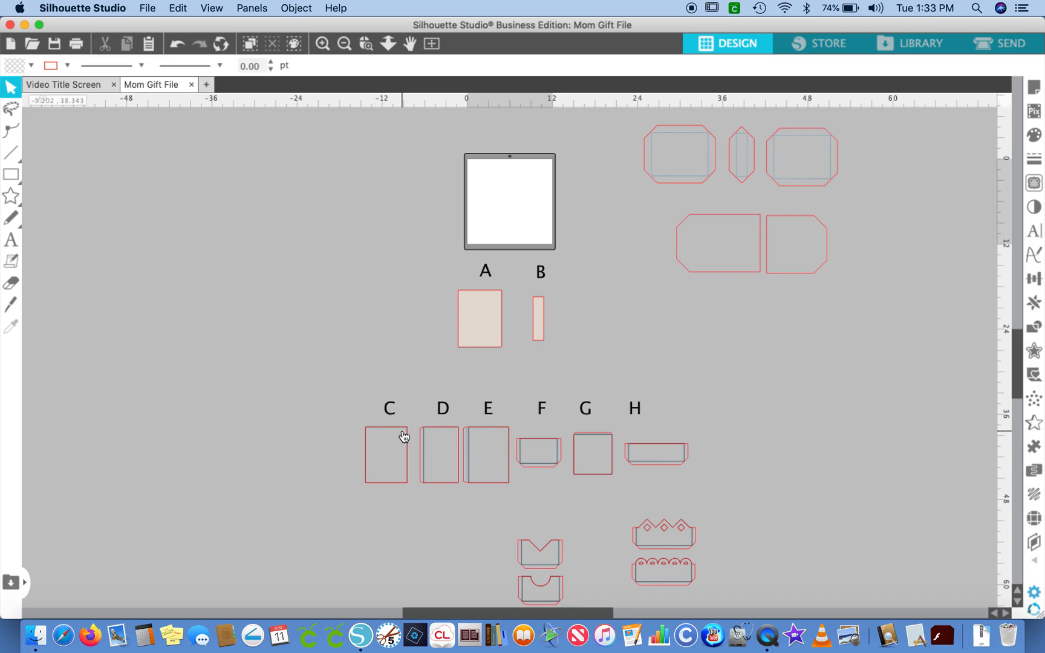
# - Select every shape with the black RGB (0,0,0) line color, without limiting the selection to shapes on the media
pyautogui.click(294, 45)
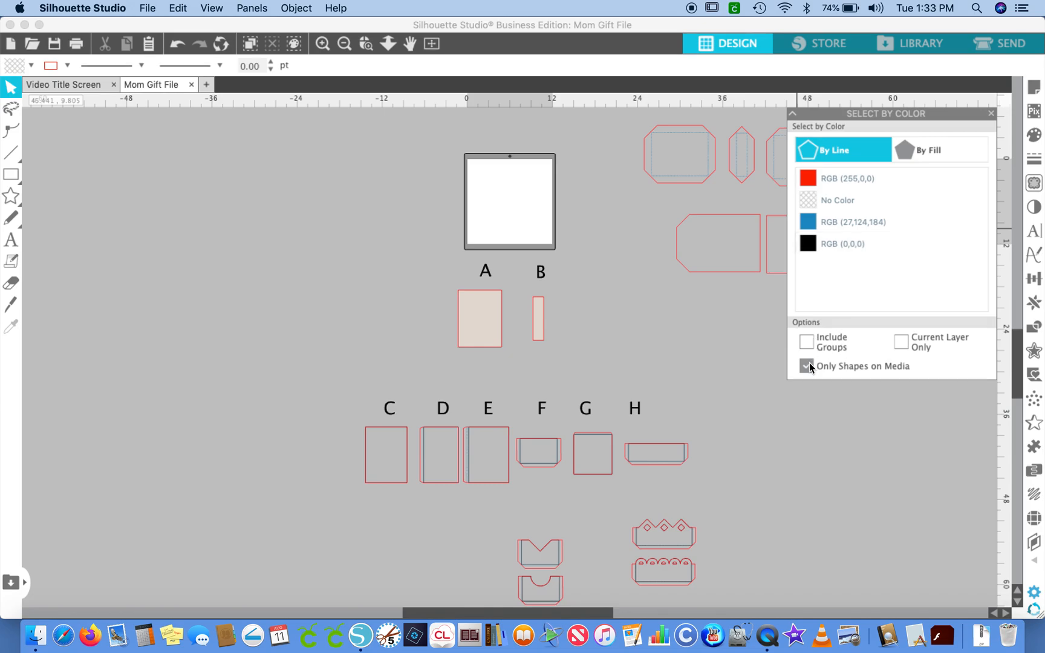
pyautogui.click(814, 244)
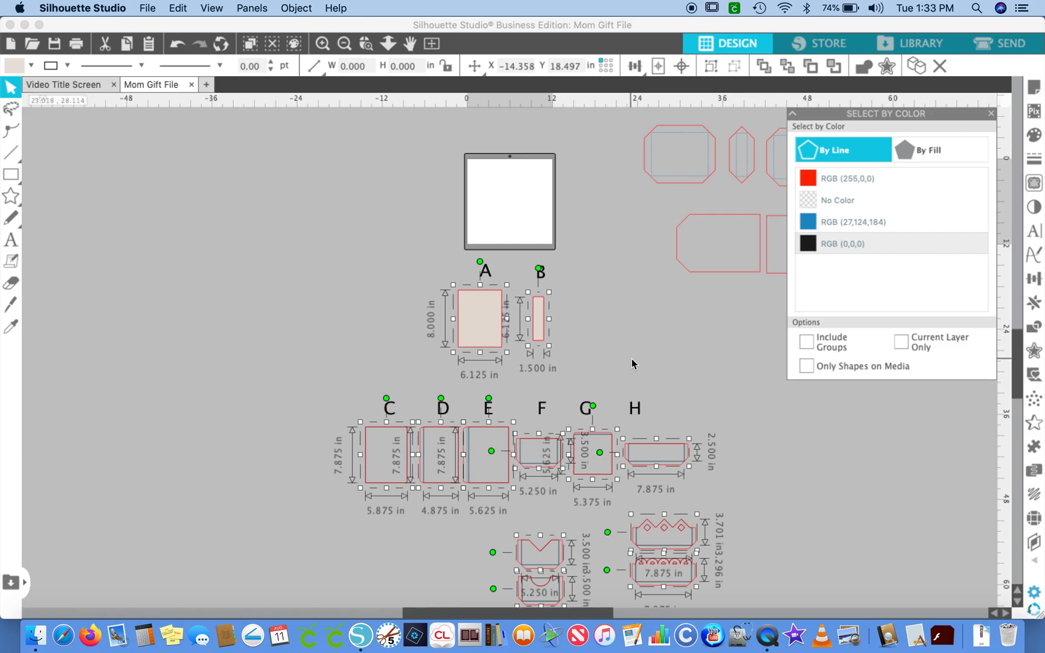
pyautogui.scroll(-3, 632, 363)
pyautogui.scroll(3, 632, 363)
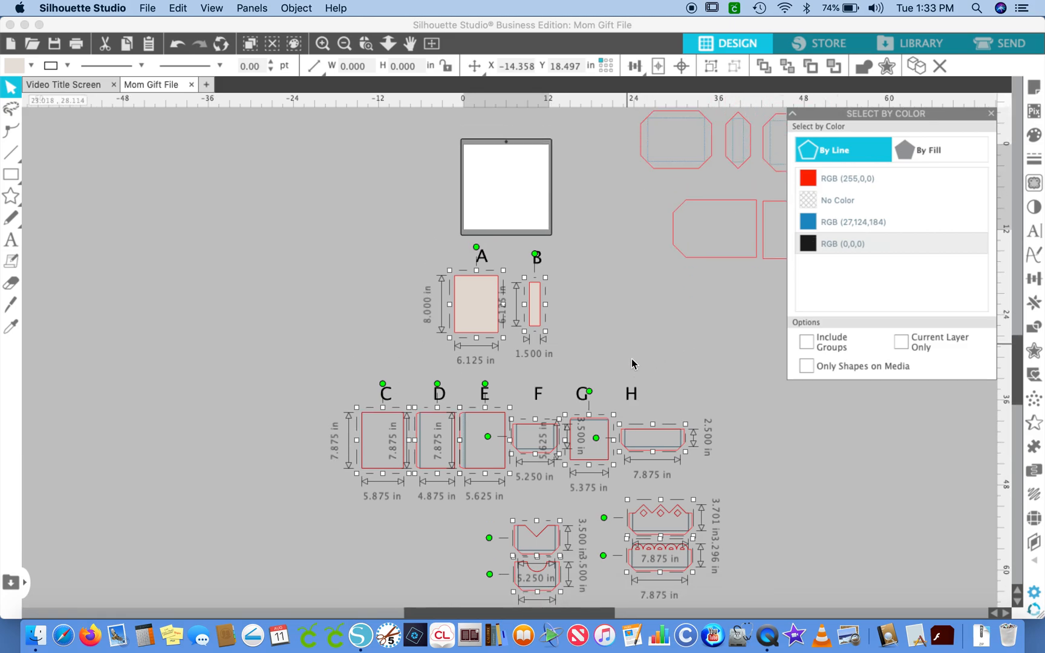
pyautogui.moveTo(495, 321); pyautogui.dragTo(455, 309)
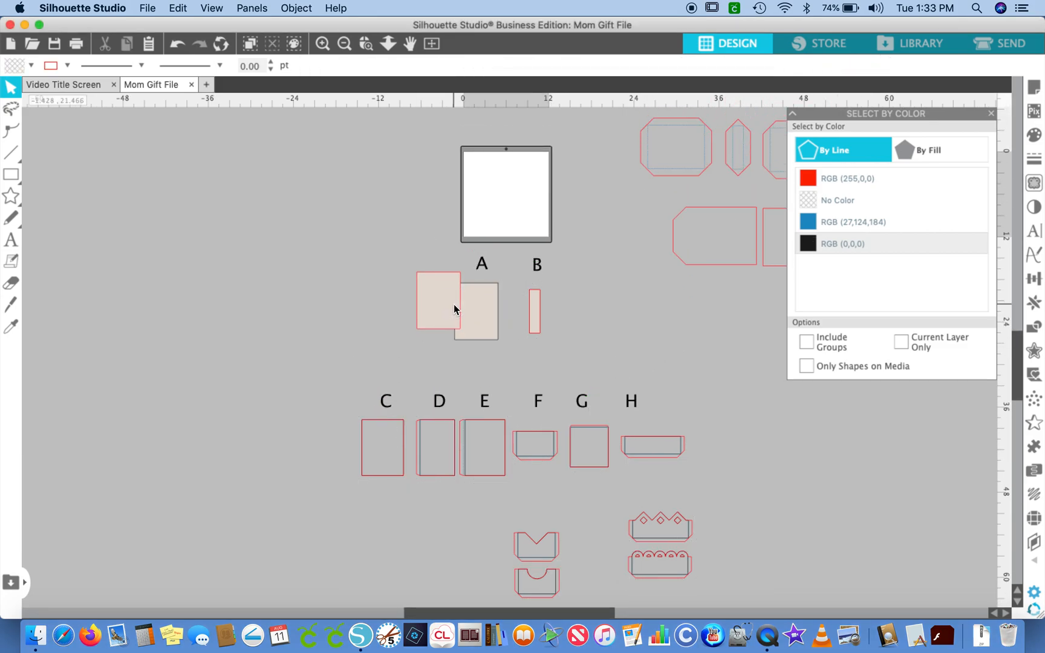
pyautogui.press('super+z')
pyautogui.press('super+z')
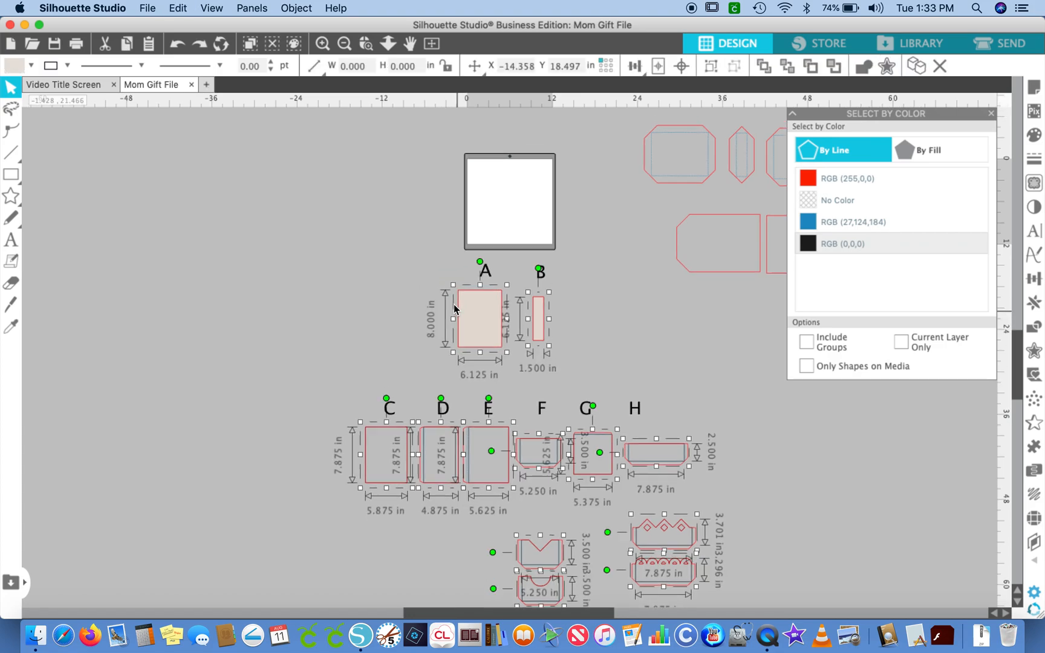
# - Move the selected black outlines left, well clear of the original templates, to an X position of about -97 in
pyautogui.press('Left')
pyautogui.press('Left')
pyautogui.press('Left')
pyautogui.press('Left')
pyautogui.press('Left')
pyautogui.press('Left')
pyautogui.press('Left')
pyautogui.press('Left')
pyautogui.press('Left')
pyautogui.press('Left')
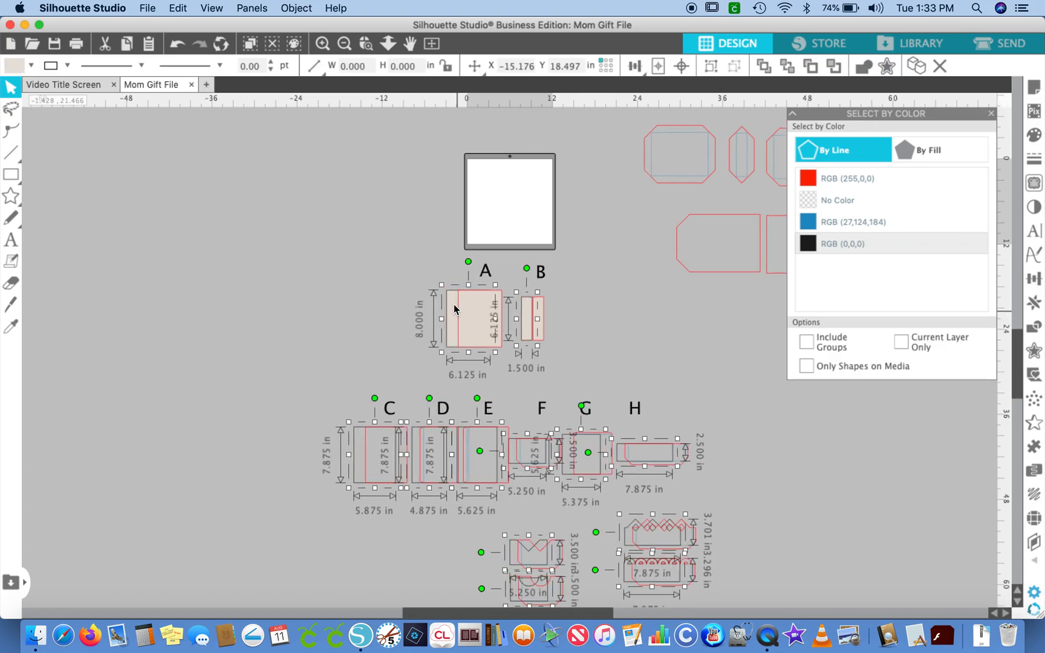
pyautogui.press('Left')
pyautogui.press('Left')
pyautogui.press('Left')
pyautogui.press('Left')
pyautogui.press('Left')
pyautogui.press('Left')
pyautogui.press('Left')
pyautogui.press('Left')
pyautogui.press('Left')
pyautogui.press('Left')
pyautogui.press('Left')
pyautogui.press('Left')
pyautogui.press('Left')
pyautogui.press('Left')
pyautogui.press('Left')
pyautogui.press('Left')
pyautogui.press('Left')
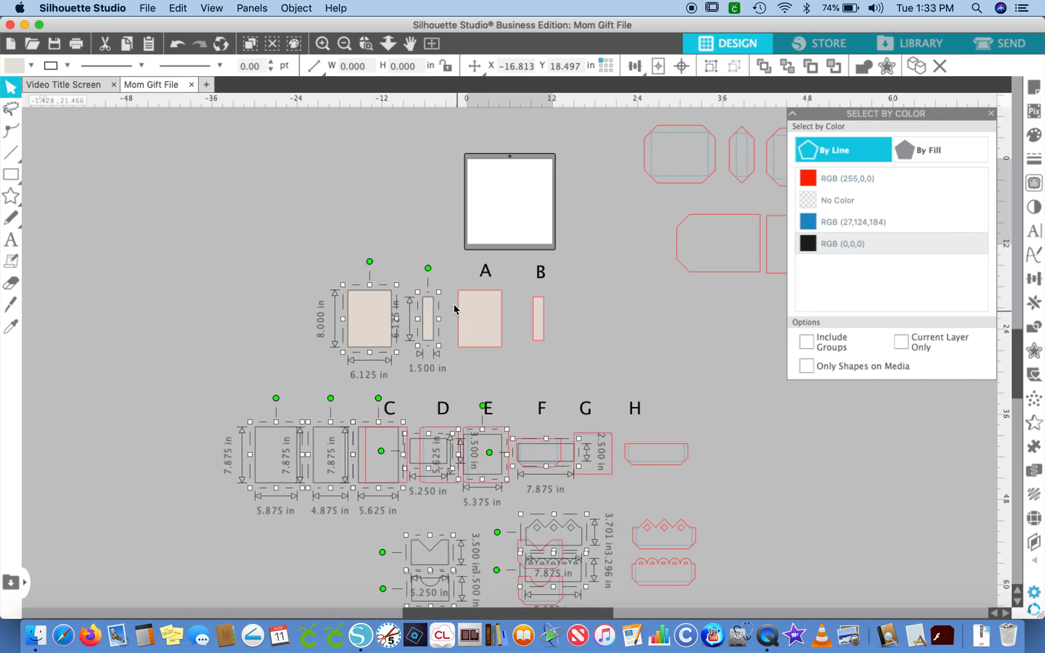
pyautogui.press('Left')
pyautogui.press('Left')
pyautogui.press('Left')
pyautogui.press('Left')
pyautogui.press('Left')
pyautogui.press('Left')
pyautogui.press('Left')
pyautogui.press('Left')
pyautogui.press('Left')
pyautogui.press('Left')
pyautogui.press('Left')
pyautogui.press('Left')
pyautogui.press('Left')
pyautogui.press('Left')
pyautogui.press('Left')
pyautogui.press('Left')
pyautogui.press('Left')
pyautogui.press('Left')
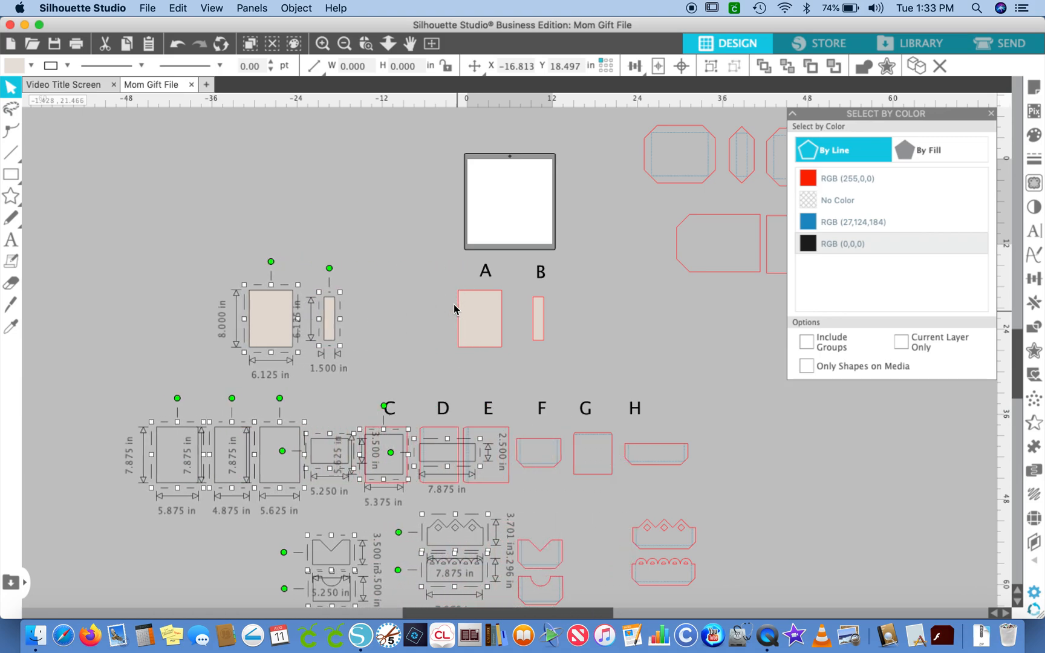
pyautogui.press('Left')
pyautogui.press('Left')
pyautogui.press('Left')
pyautogui.press('Left')
pyautogui.press('Left')
pyautogui.press('Left')
pyautogui.press('Left')
pyautogui.press('Left')
pyautogui.press('Left')
pyautogui.press('Left')
pyautogui.press('Left')
pyautogui.press('Left')
pyautogui.press('Left')
pyautogui.press('Left')
pyautogui.press('Left')
pyautogui.press('Left')
pyautogui.press('Left')
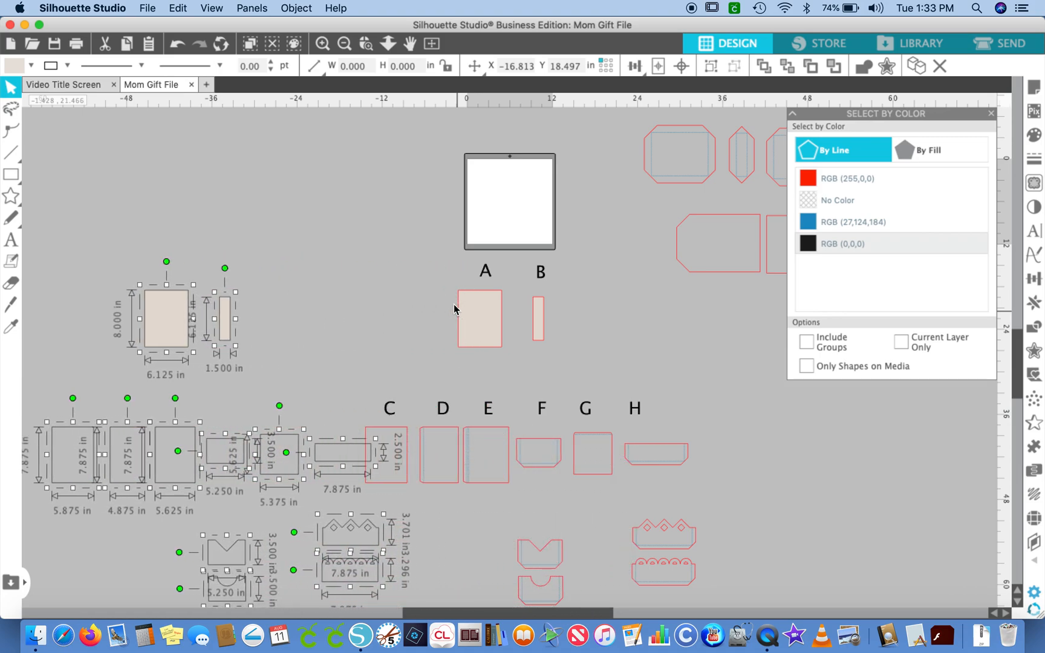
pyautogui.press('Left')
pyautogui.press('Left')
pyautogui.press('Left')
pyautogui.press('Left')
pyautogui.press('Left')
pyautogui.press('Left')
pyautogui.press('Left')
pyautogui.press('Left')
pyautogui.press('Left')
pyautogui.press('Left')
pyautogui.press('Left')
pyautogui.press('Left')
pyautogui.press('Left')
pyautogui.press('Left')
pyautogui.press('Left')
pyautogui.press('Left')
pyautogui.press('Left')
pyautogui.press('Left')
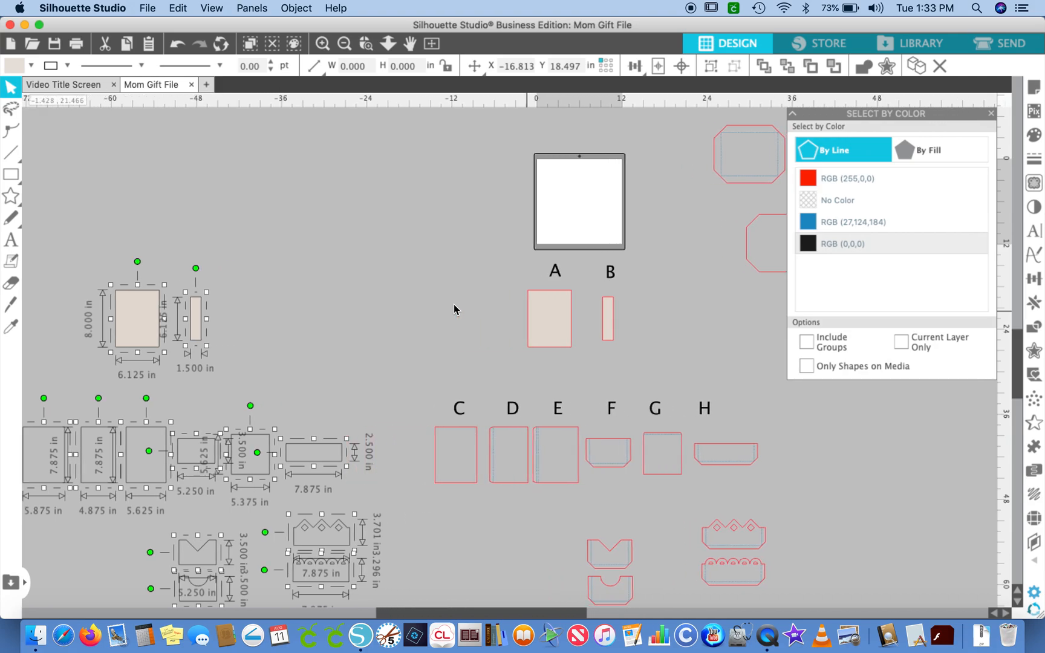
pyautogui.press('Left')
pyautogui.press('Left')
pyautogui.press('Left')
pyautogui.press('Left')
pyautogui.press('Left')
pyautogui.press('Left')
pyautogui.press('Left')
pyautogui.press('Left')
pyautogui.press('Left')
pyautogui.press('Left')
pyautogui.press('Left')
pyautogui.press('Left')
pyautogui.press('Left')
pyautogui.press('Left')
pyautogui.press('Left')
pyautogui.press('Left')
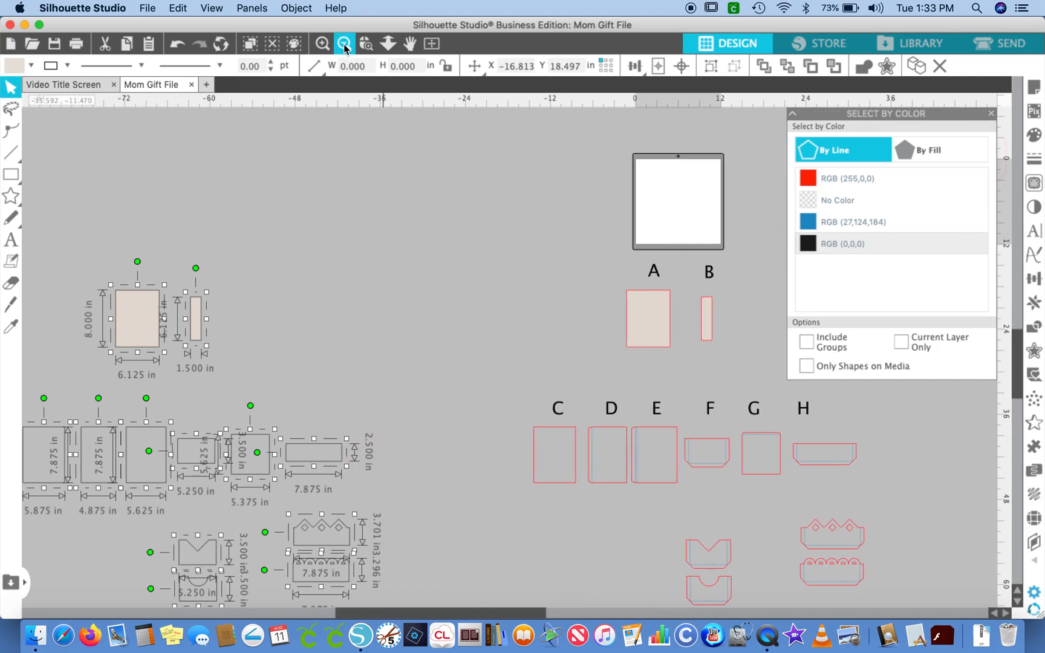
pyautogui.press('Left')
pyautogui.press('Left')
pyautogui.press('Left')
pyautogui.press('Left')
pyautogui.press('Left')
pyautogui.press('Left')
pyautogui.press('Left')
pyautogui.press('Left')
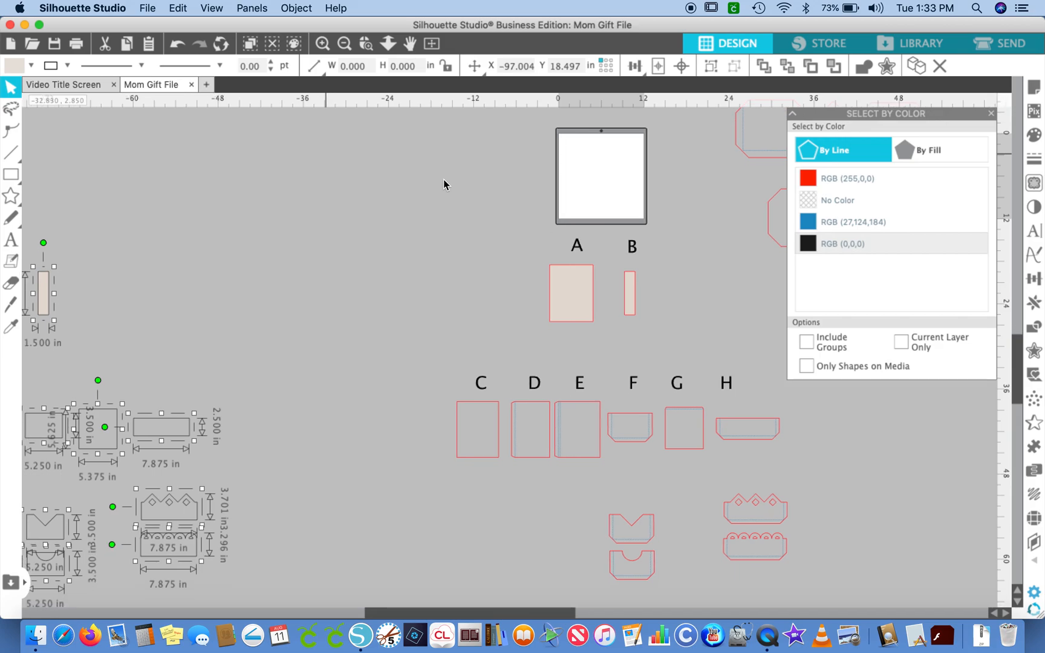
# - Delete the original lettered templates A to H with their variants, plus the red and blue shapes beside the page
pyautogui.moveTo(421, 198); pyautogui.dragTo(952, 652)
pyautogui.press('Delete')
pyautogui.scroll(5, 838, 459)
pyautogui.hscroll(5, 837, 459)
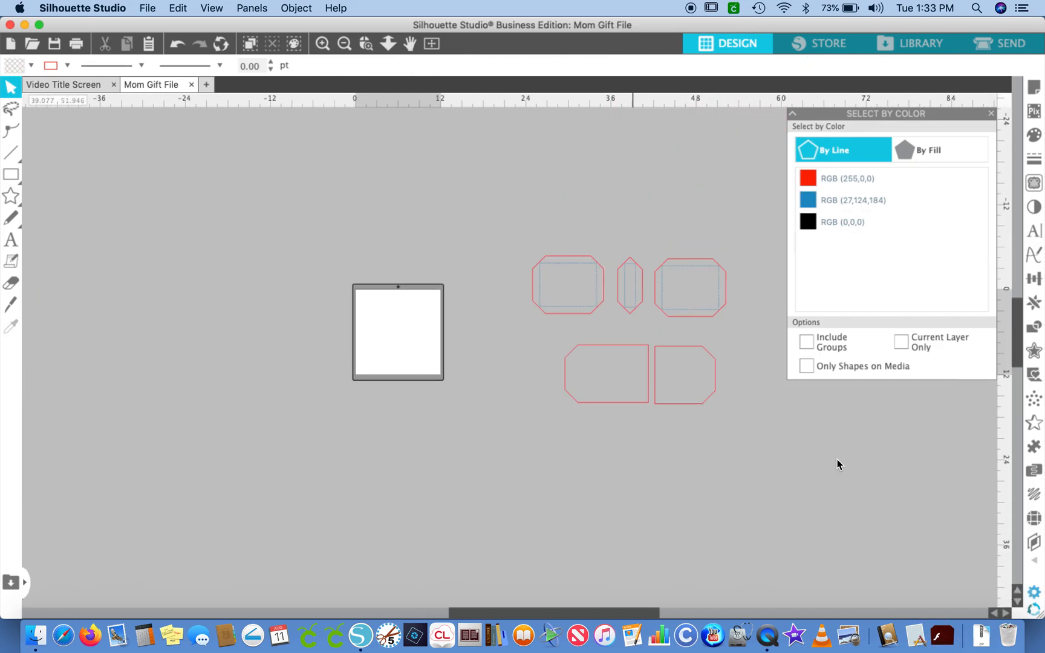
pyautogui.moveTo(471, 220); pyautogui.dragTo(915, 482)
pyautogui.press('Delete')
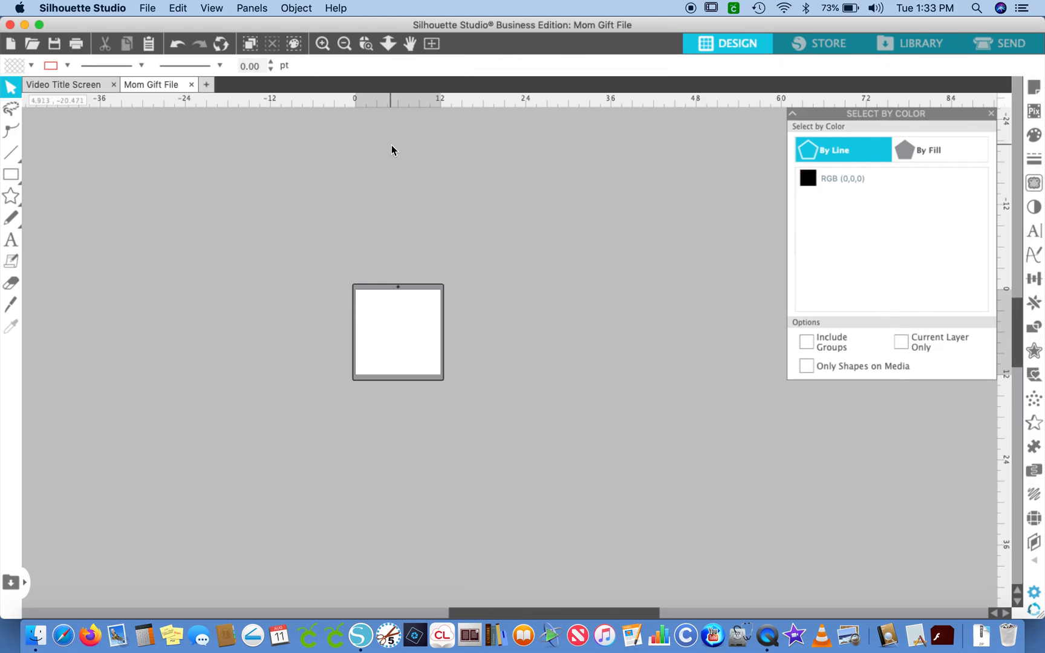
# - Examine the black outlines that were moved away to the left of the page
pyautogui.hscroll(-4, 392, 149)
pyautogui.scroll(-2, 392, 150)
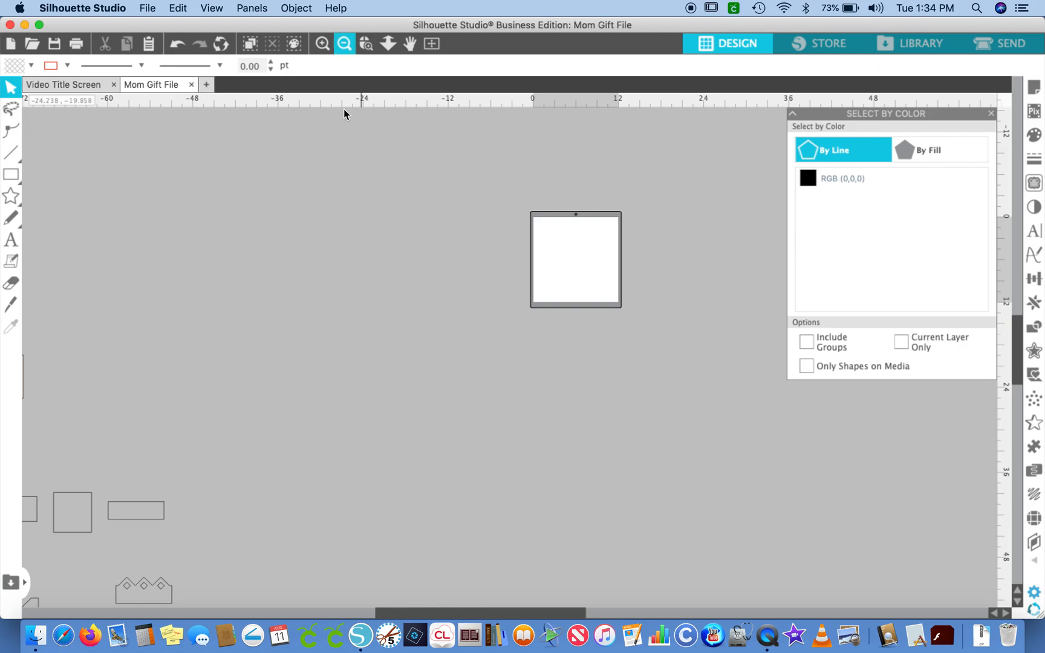
pyautogui.hscroll(-1, 338, 195)
pyautogui.scroll(-1, 338, 195)
pyautogui.hscroll(-5, 338, 195)
pyautogui.scroll(-3, 338, 195)
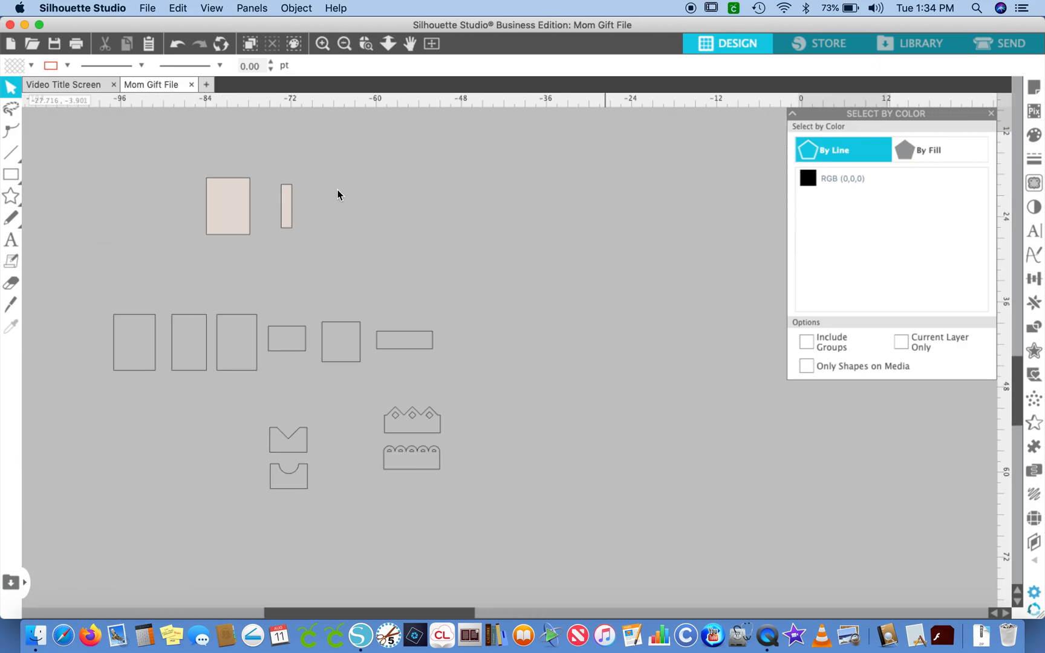
pyautogui.hscroll(-1, 337, 194)
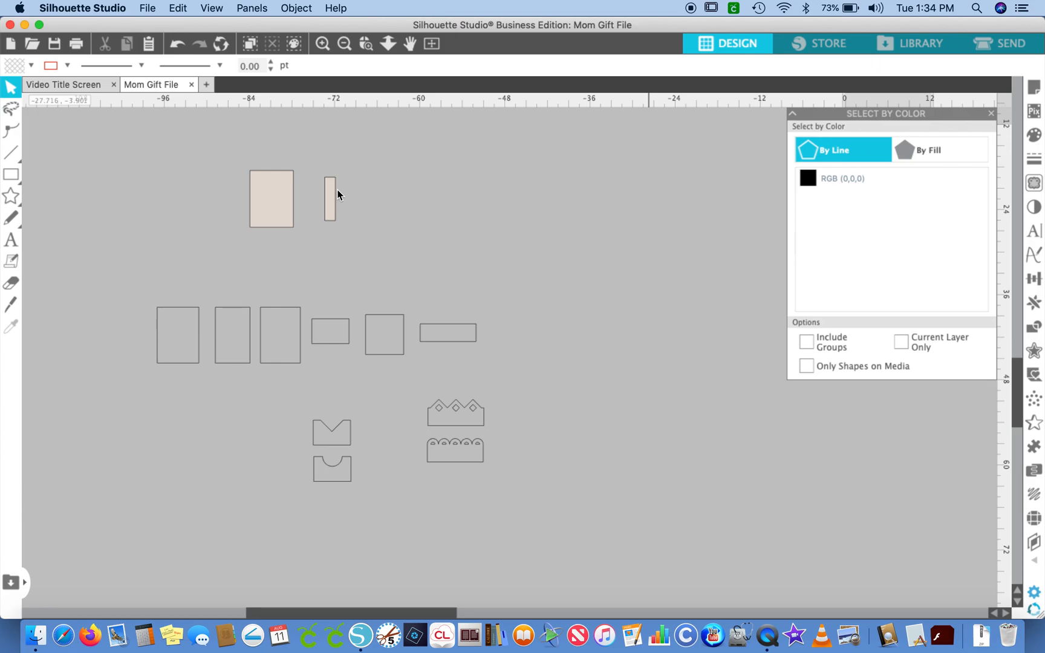
# - Undo the deletion of the lettered templates and neighbouring red and blue shapes, and clear the selection
pyautogui.press('super+z')
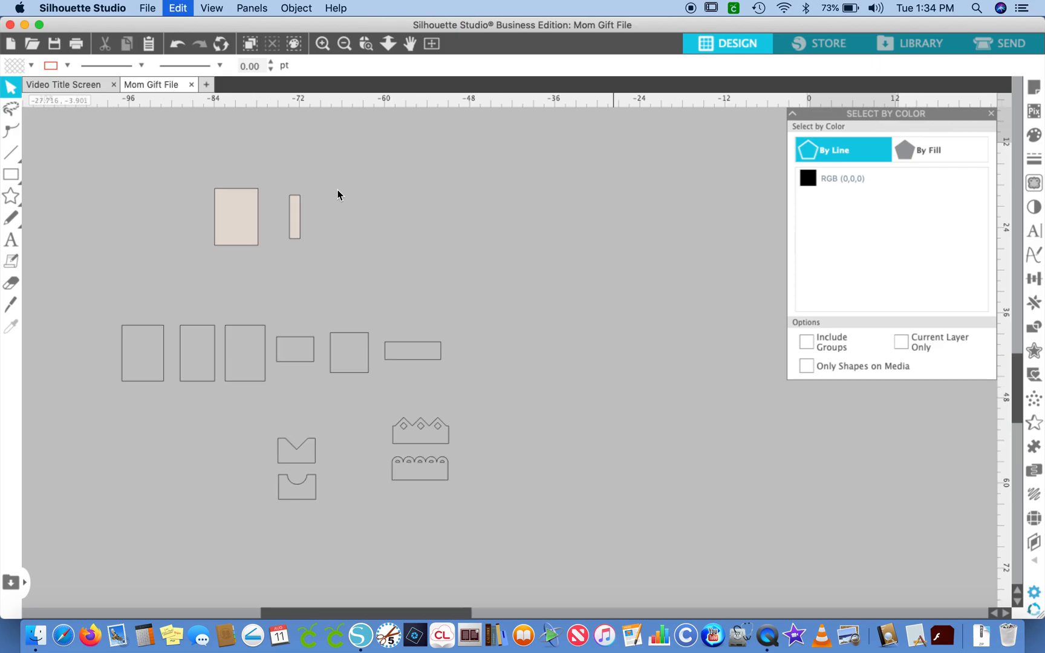
pyautogui.press('super+shift+z')
pyautogui.press('super+shift+z')
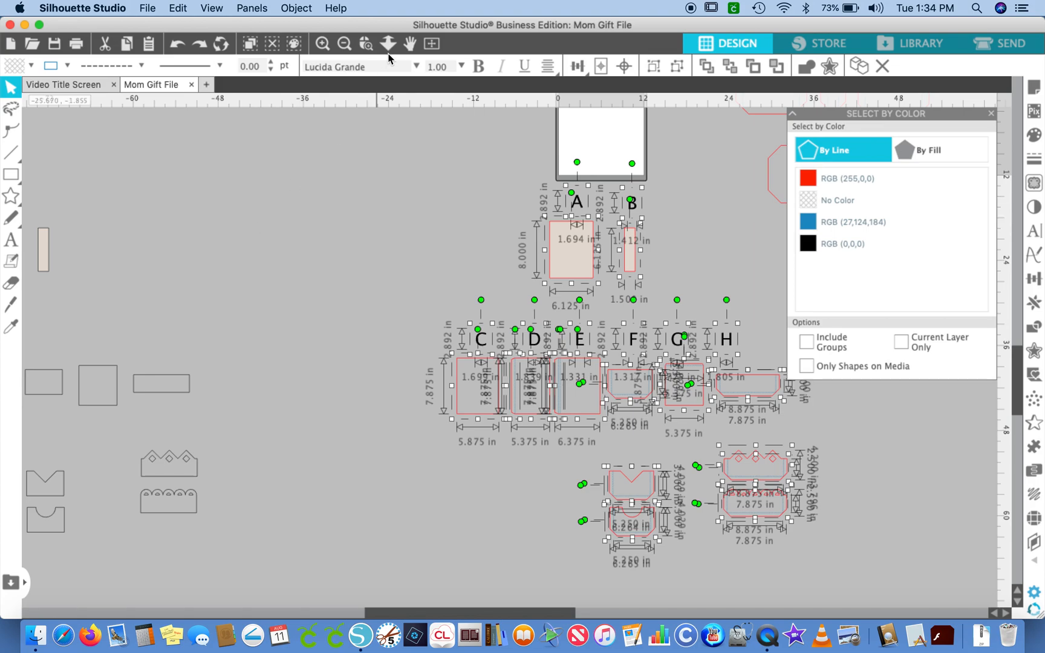
pyautogui.click(353, 225)
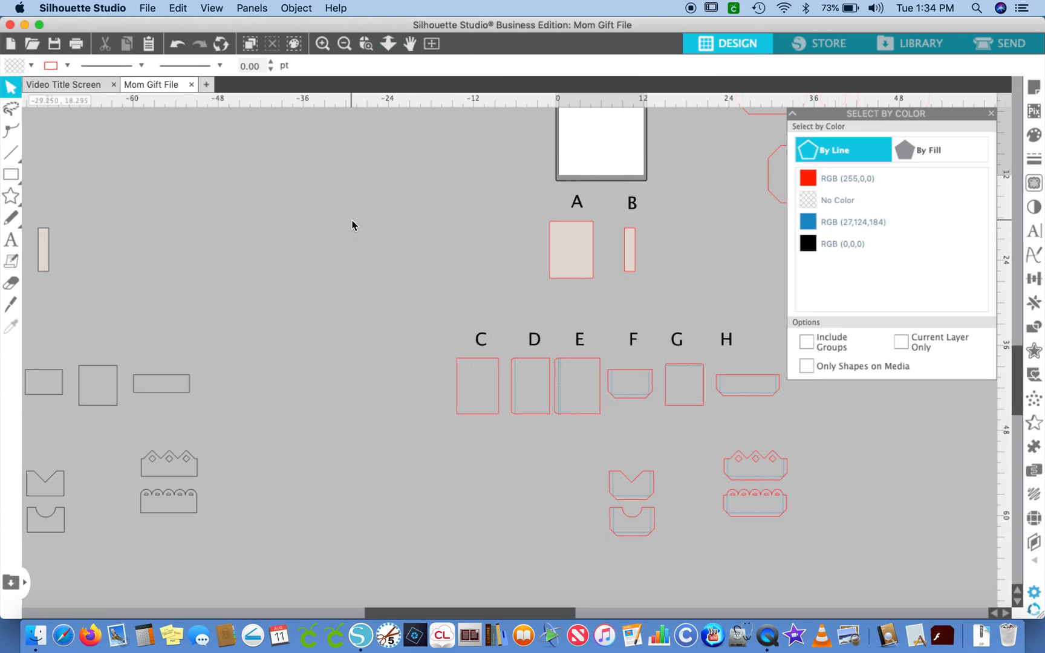
# - Undo all the leftward moves of the black outlines until they are back on the original lettered templates, with nothing selected
pyautogui.press('super+a')
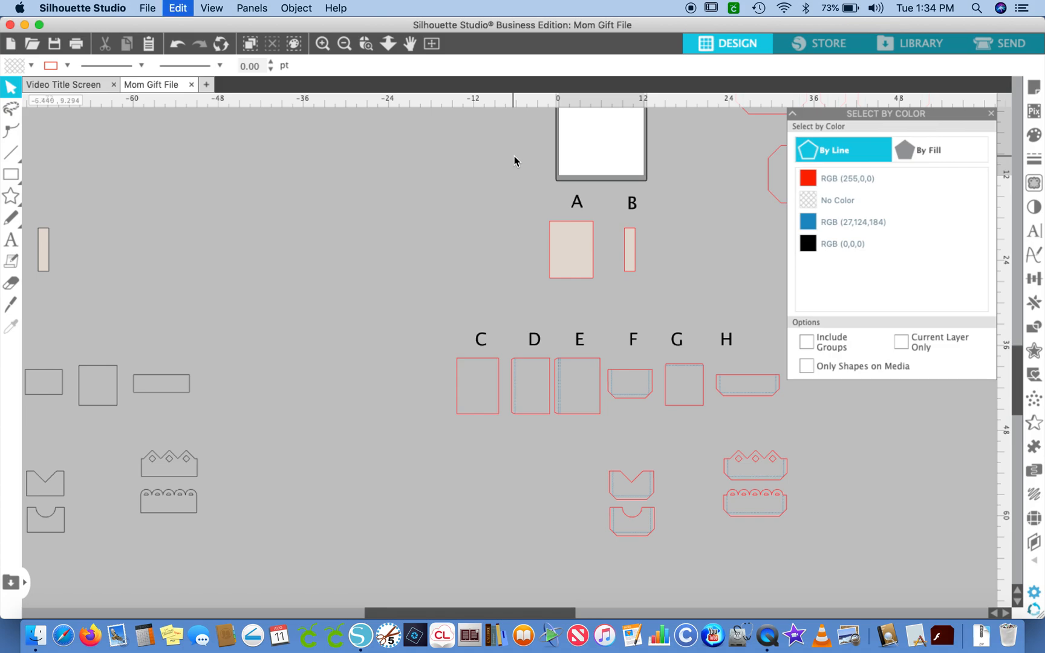
pyautogui.scroll(3, 514, 161)
pyautogui.press('super+z')
pyautogui.press('super+z')
pyautogui.press('super+z')
pyautogui.press('super+z')
pyautogui.press('super+z')
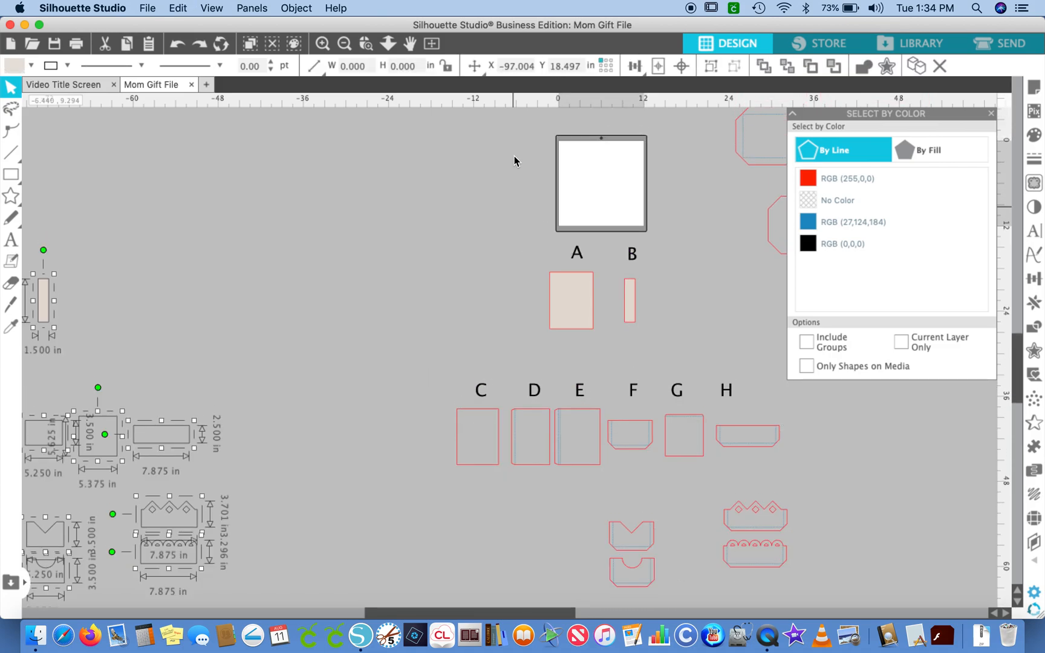
pyautogui.press('super+z')
pyautogui.press('super+z')
pyautogui.press('super+z')
pyautogui.press('super+z')
pyautogui.press('super+z')
pyautogui.press('super+z')
pyautogui.press('super+z')
pyautogui.press('super+z')
pyautogui.hscroll(-5, 514, 160)
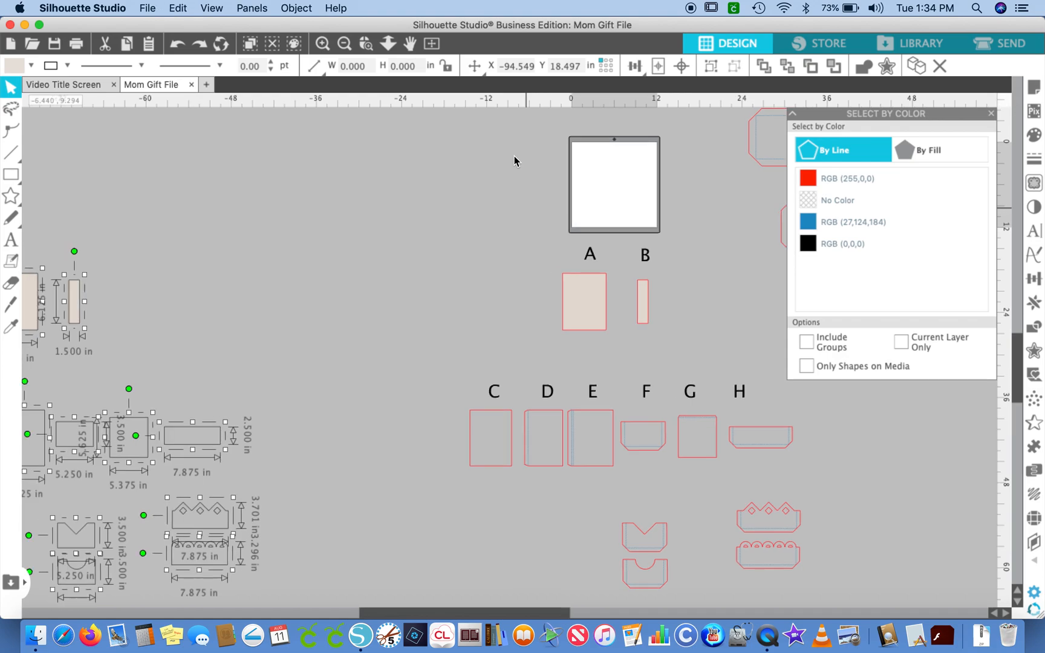
pyautogui.press('super+z')
pyautogui.press('super+z')
pyautogui.press('super+z')
pyautogui.press('super+z')
pyautogui.press('super+z')
pyautogui.press('super+z')
pyautogui.press('super+z')
pyautogui.press('super+z')
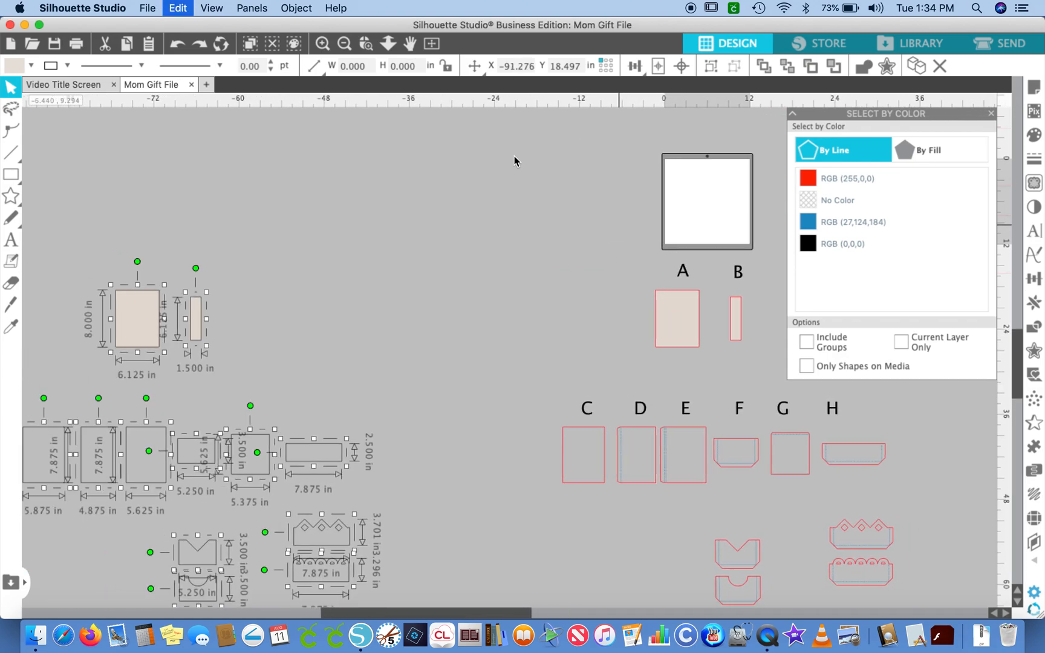
pyautogui.press('super+z')
pyautogui.press('super+z')
pyautogui.press('super+z')
pyautogui.press('super+z')
pyautogui.press('super+z')
pyautogui.press('super+z')
pyautogui.press('super+z')
pyautogui.press('super+z')
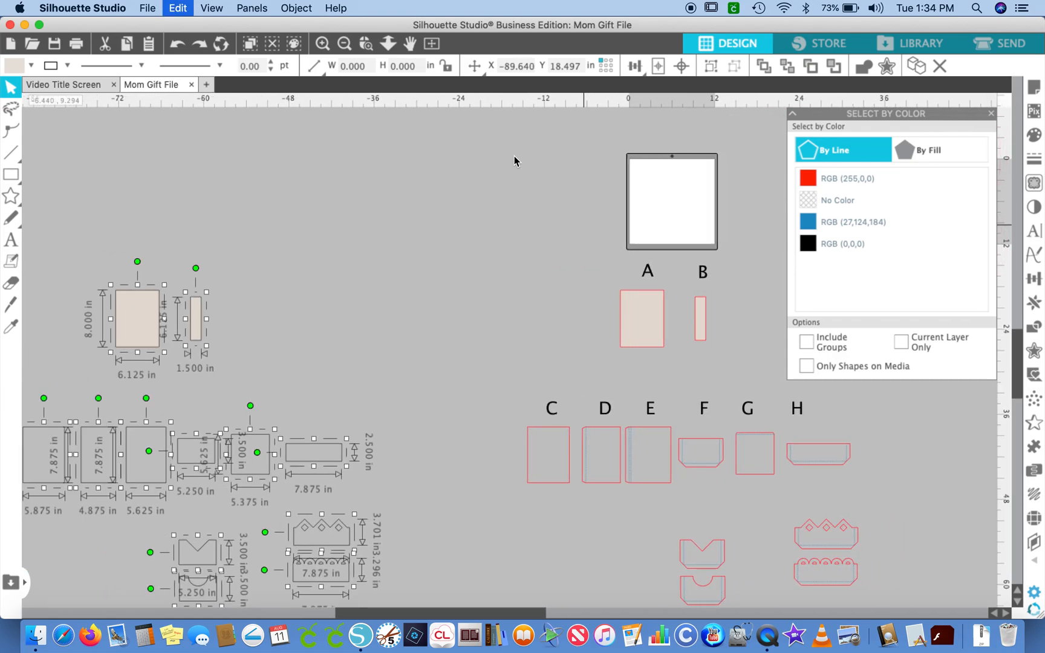
pyautogui.press('super+z')
pyautogui.press('super+z')
pyautogui.press('super+z')
pyautogui.press('super+z')
pyautogui.press('super+z')
pyautogui.press('super+z')
pyautogui.press('super+z')
pyautogui.press('super+z')
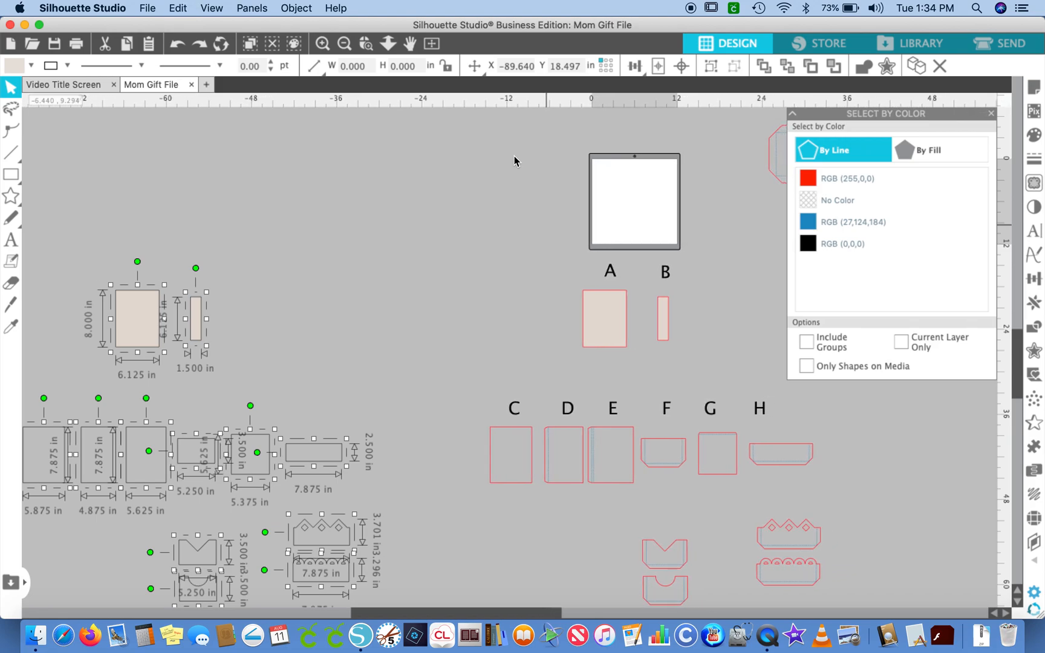
pyautogui.press('super+z')
pyautogui.press('super+z')
pyautogui.press('super+z')
pyautogui.press('super+z')
pyautogui.press('super+z')
pyautogui.press('super+z')
pyautogui.press('super+z')
pyautogui.press('super+z')
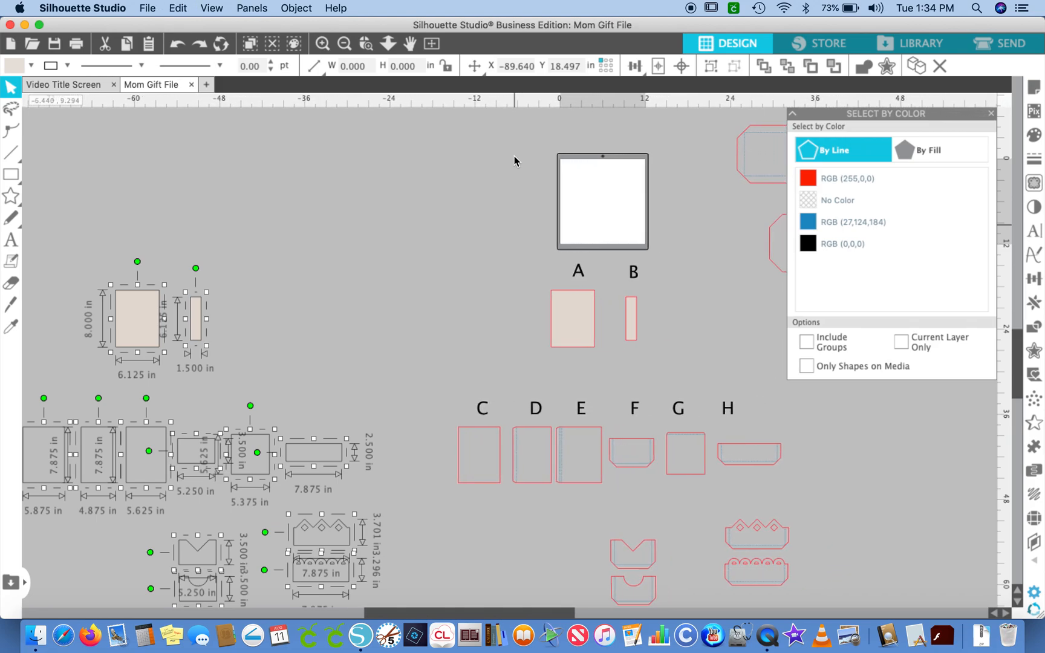
pyautogui.press('super+z')
pyautogui.press('super+z')
pyautogui.press('super+z')
pyautogui.press('super+z')
pyautogui.press('super+z')
pyautogui.press('super+z')
pyautogui.press('super+z')
pyautogui.press('super+z')
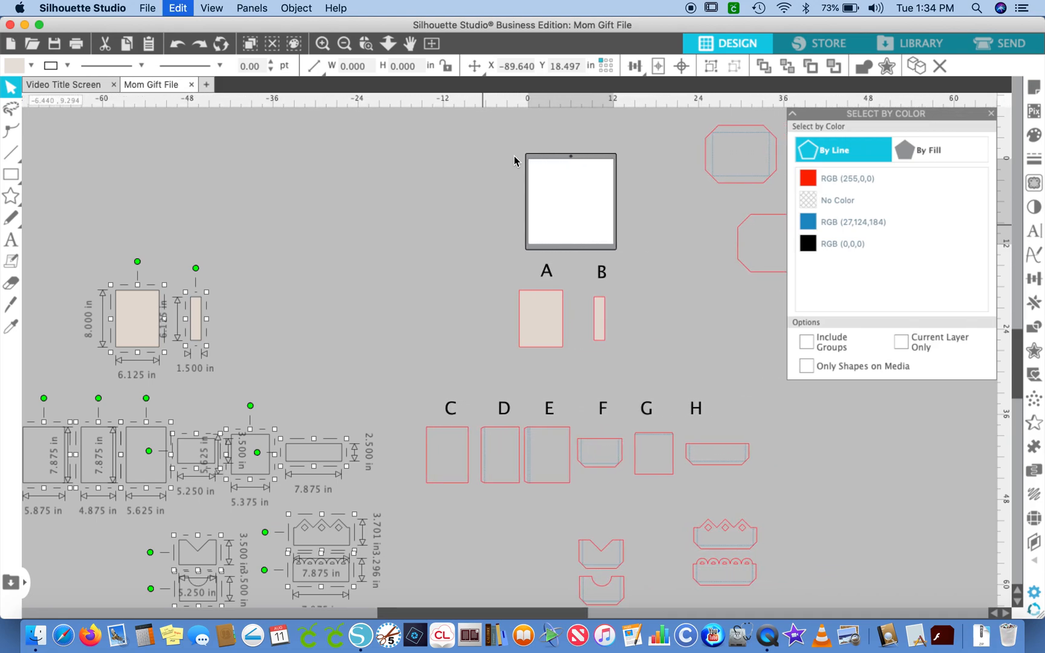
pyautogui.press('super+z')
pyautogui.press('super+z')
pyautogui.press('super+z')
pyautogui.press('super+z')
pyautogui.press('super+z')
pyautogui.press('super+z')
pyautogui.press('super+z')
pyautogui.press('super+z')
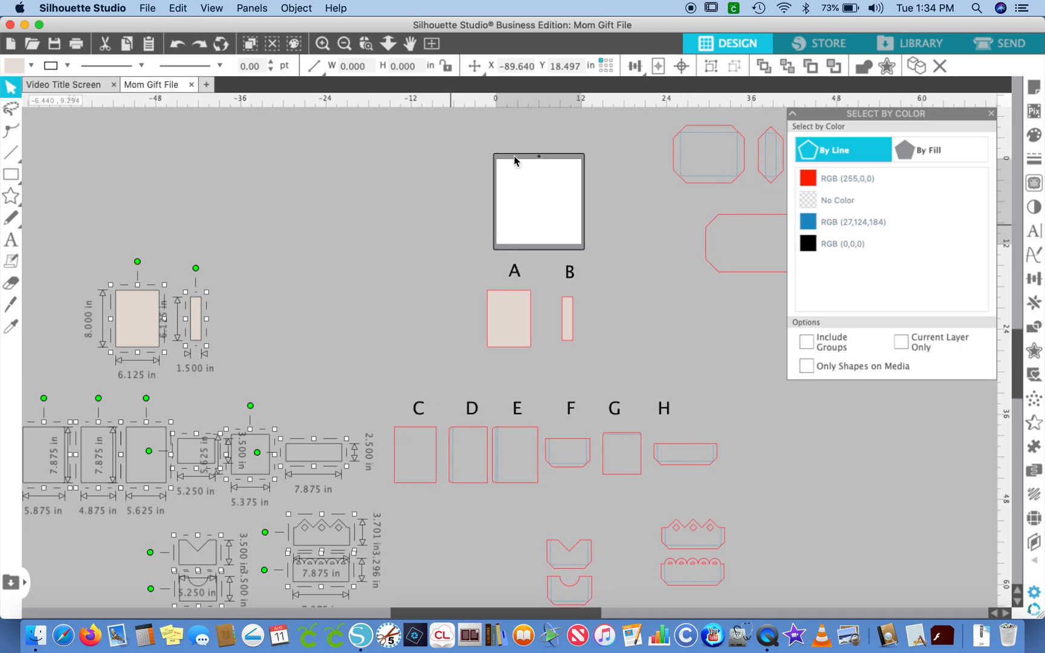
pyautogui.press('super+z')
pyautogui.press('super+z')
pyautogui.press('super+z')
pyautogui.press('super+z')
pyautogui.press('super+z')
pyautogui.press('super+z')
pyautogui.press('super+z')
pyautogui.press('super+z')
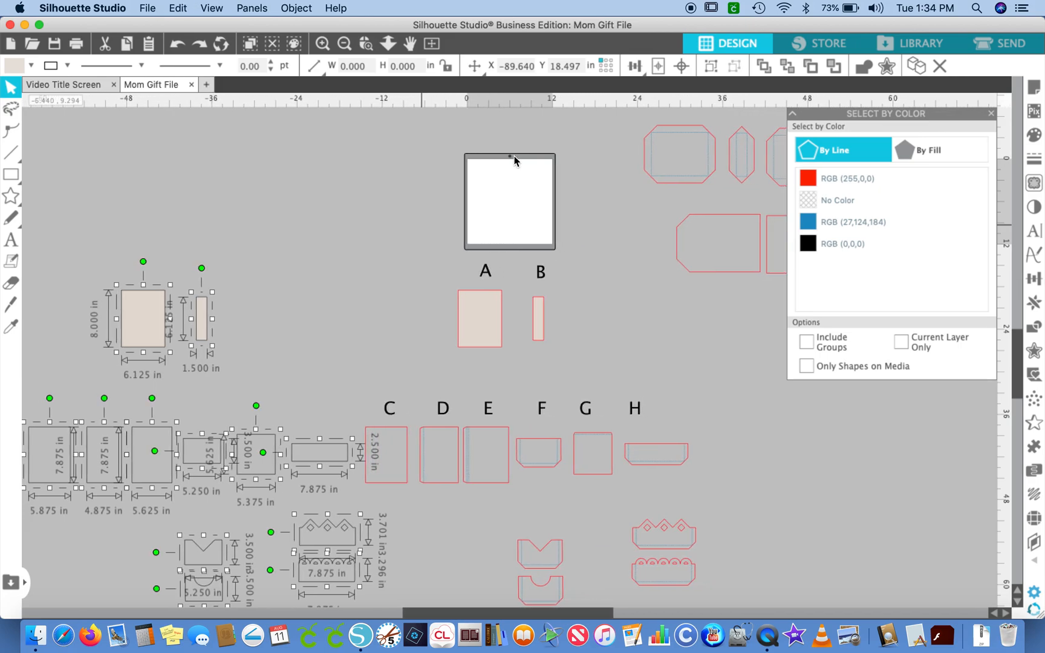
pyautogui.press('super+z')
pyautogui.press('super+z')
pyautogui.press('super+z')
pyautogui.press('super+z')
pyautogui.press('super+z')
pyautogui.press('super+z')
pyautogui.press('super+z')
pyautogui.press('super+z')
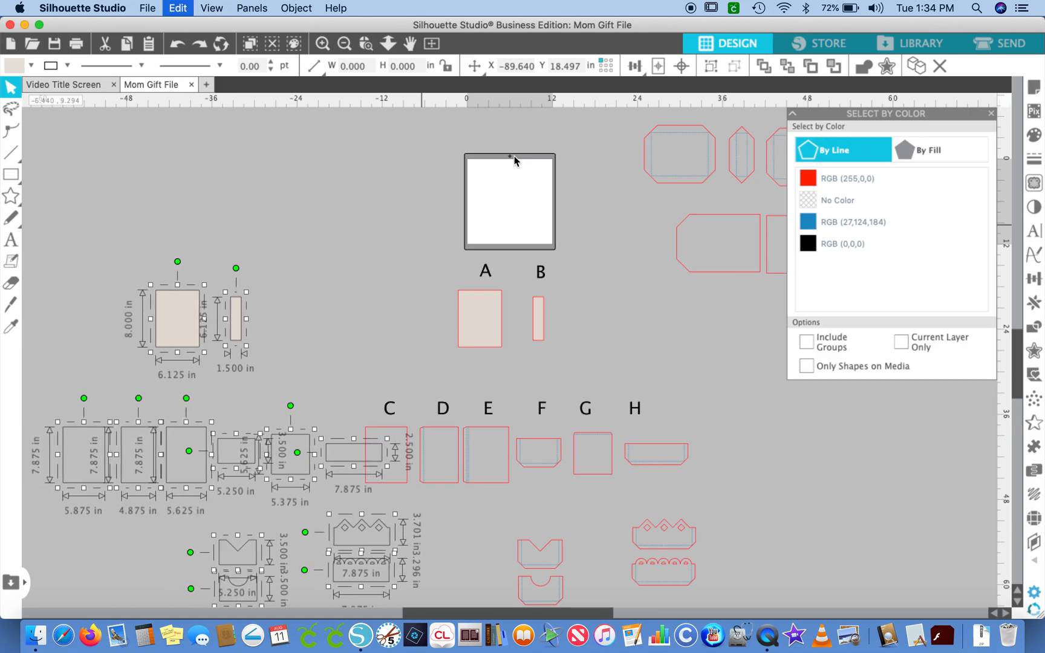
pyautogui.press('super+z')
pyautogui.press('super+z')
pyautogui.press('super+z')
pyautogui.press('super+z')
pyautogui.press('super+z')
pyautogui.press('super+z')
pyautogui.press('super+z')
pyautogui.press('super+z')
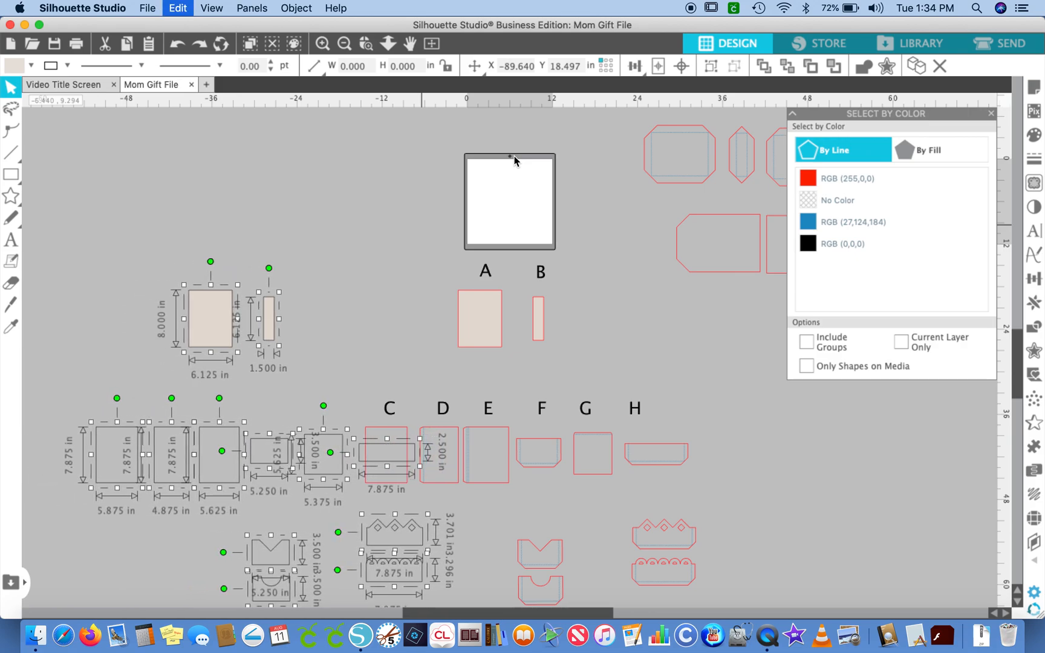
pyautogui.press('super+z')
pyautogui.press('super+z')
pyautogui.press('super+z')
pyautogui.press('super+z')
pyautogui.press('super+z')
pyautogui.press('super+z')
pyautogui.press('super+z')
pyautogui.press('super+z')
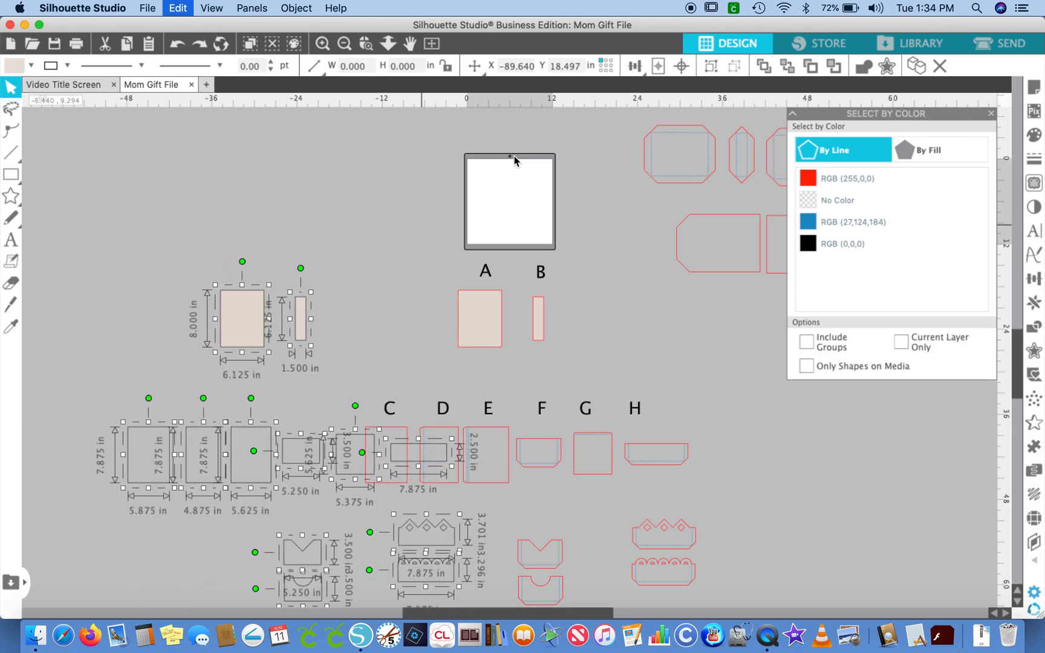
pyautogui.press('super+z')
pyautogui.press('super+z')
pyautogui.press('super+z')
pyautogui.press('super+z')
pyautogui.press('super+z')
pyautogui.press('super+z')
pyautogui.press('super+z')
pyautogui.press('super+z')
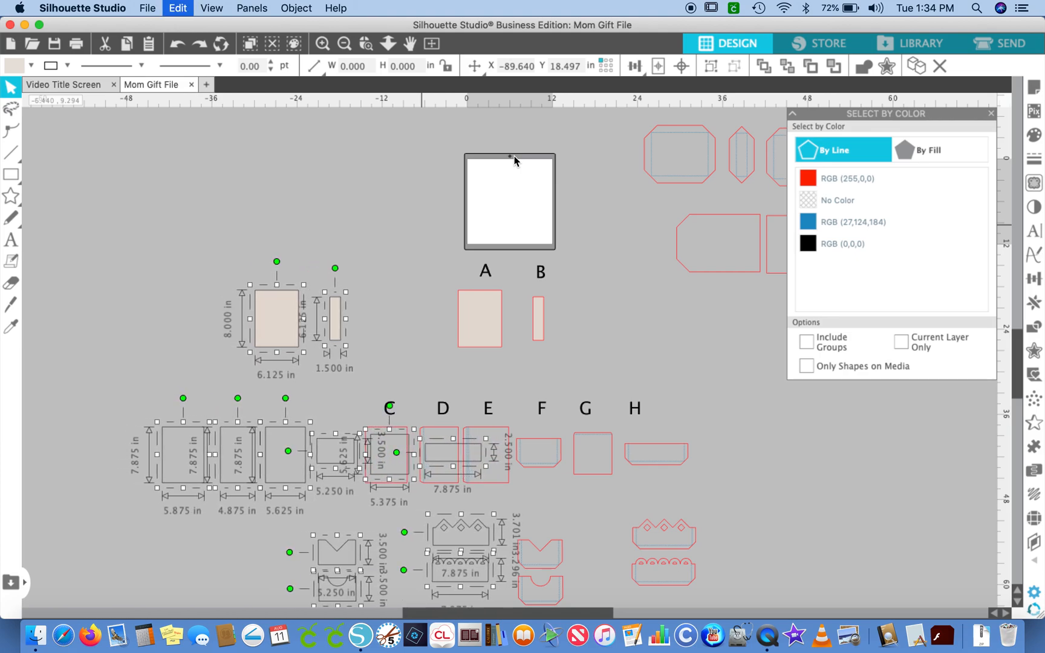
pyautogui.press('super+z')
pyautogui.press('super+z')
pyautogui.press('super+z')
pyautogui.press('super+z')
pyautogui.press('super+z')
pyautogui.press('super+z')
pyautogui.press('super+z')
pyautogui.press('super+z')
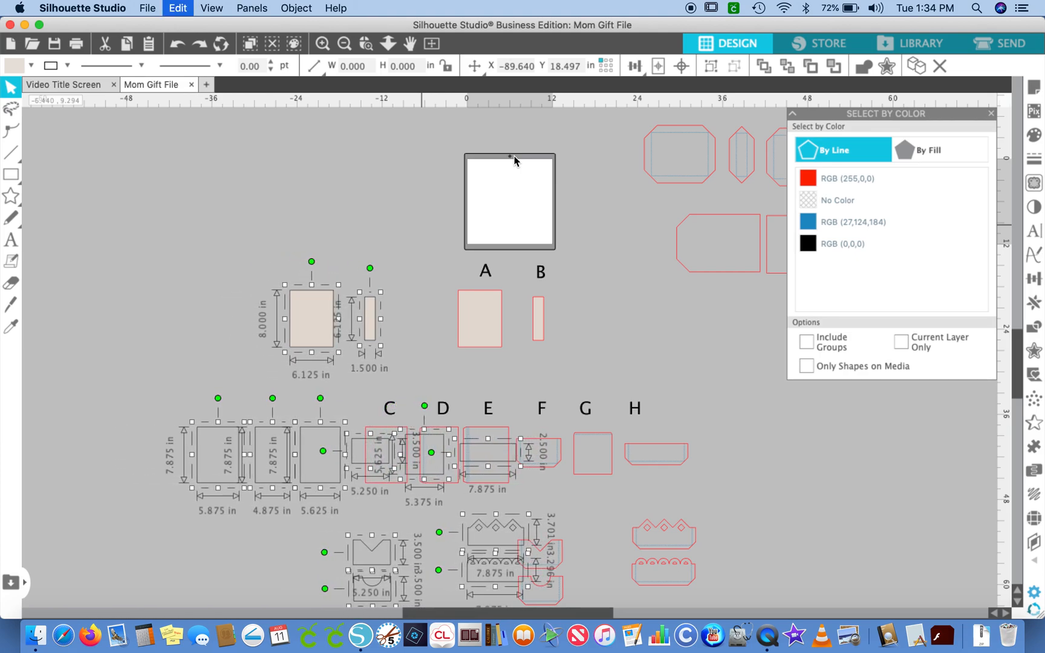
pyautogui.press('super+z')
pyautogui.press('super+z')
pyautogui.press('super+z')
pyautogui.press('super+z')
pyautogui.press('super+z')
pyautogui.press('super+z')
pyautogui.press('super+z')
pyautogui.press('super+z')
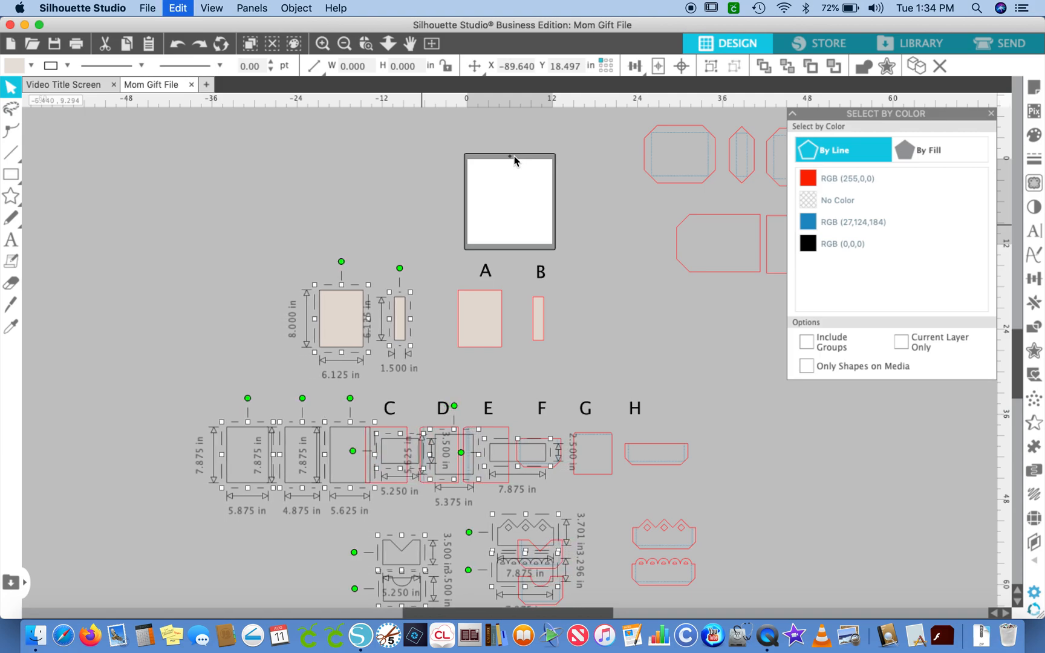
pyautogui.press('super+z')
pyautogui.press('super+z')
pyautogui.press('super+z')
pyautogui.press('super+z')
pyautogui.press('super+z')
pyautogui.press('super+z')
pyautogui.press('super+z')
pyautogui.press('super+z')
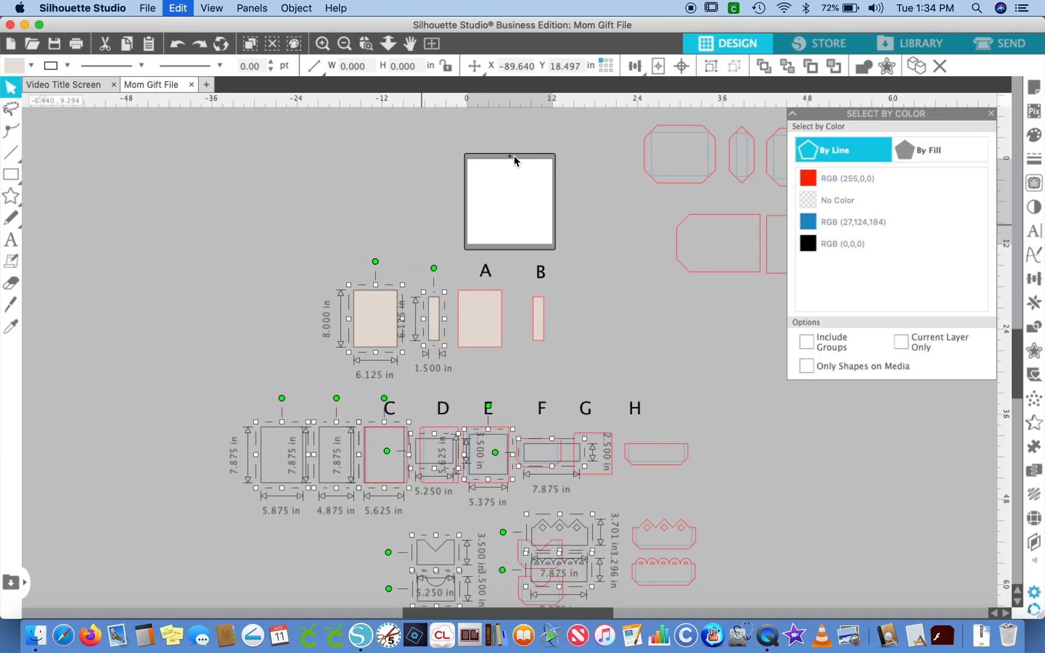
pyautogui.press('super+z')
pyautogui.press('super+z')
pyautogui.press('super+z')
pyautogui.press('super+z')
pyautogui.press('super+z')
pyautogui.press('super+z')
pyautogui.press('super+z')
pyautogui.press('super+z')
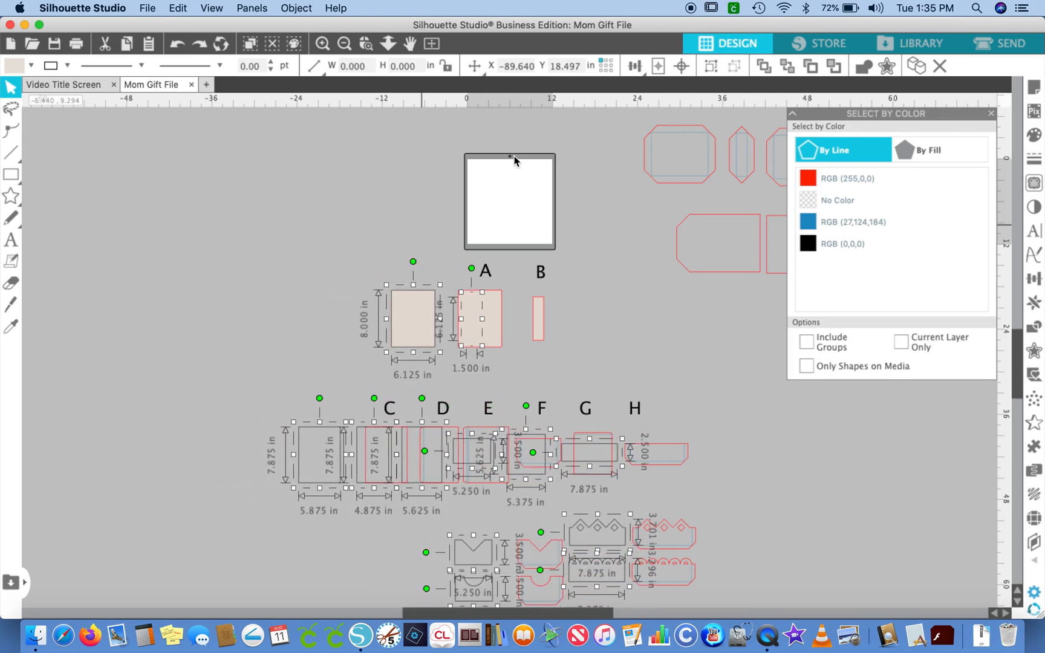
pyautogui.press('super+z')
pyautogui.press('super+z')
pyautogui.press('super+z')
pyautogui.press('super+z')
pyautogui.press('super+z')
pyautogui.press('super+z')
pyautogui.press('super+z')
pyautogui.press('super+z')
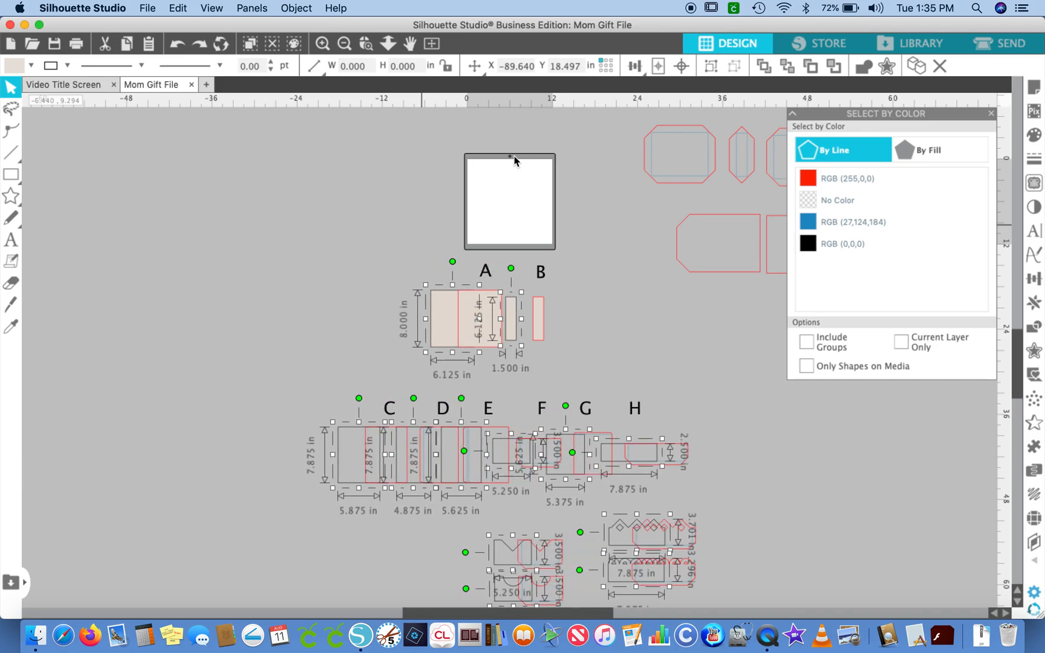
pyautogui.press('super+z')
pyautogui.press('super+z')
pyautogui.press('super+z')
pyautogui.press('super+z')
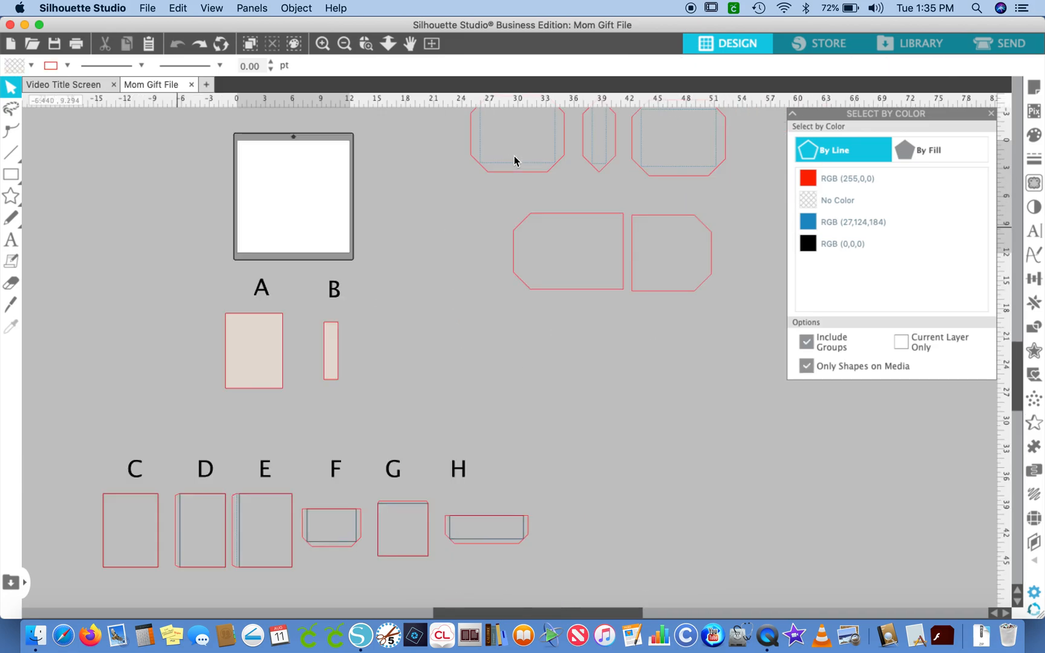
# - Turn off the Include Groups and Only Shapes on Media options for selecting by line color
pyautogui.click(345, 47)
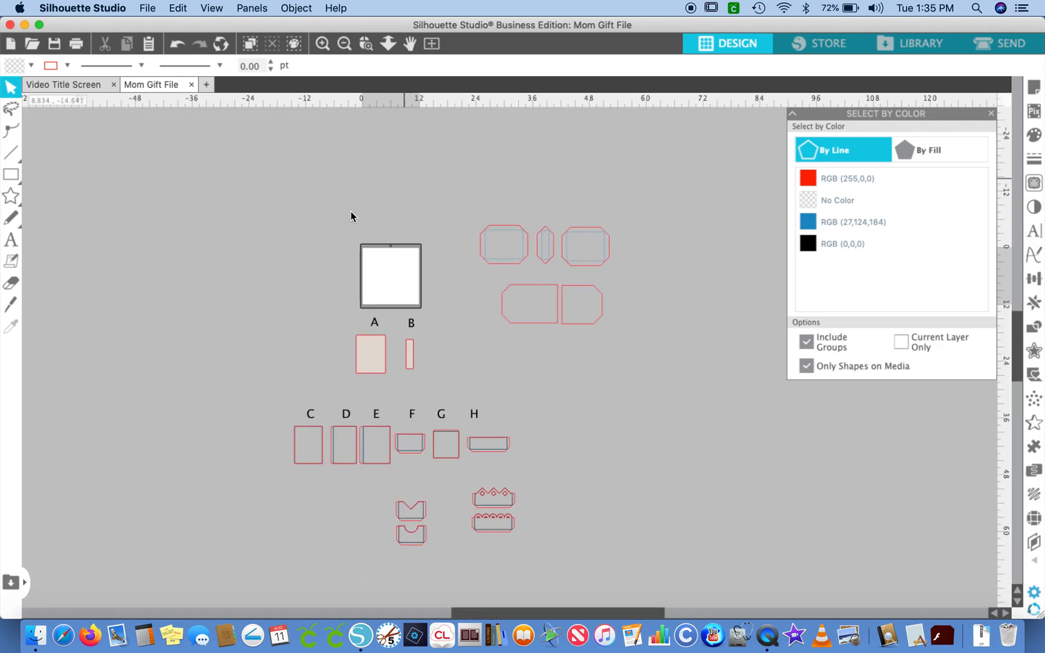
pyautogui.hscroll(-3, 351, 216)
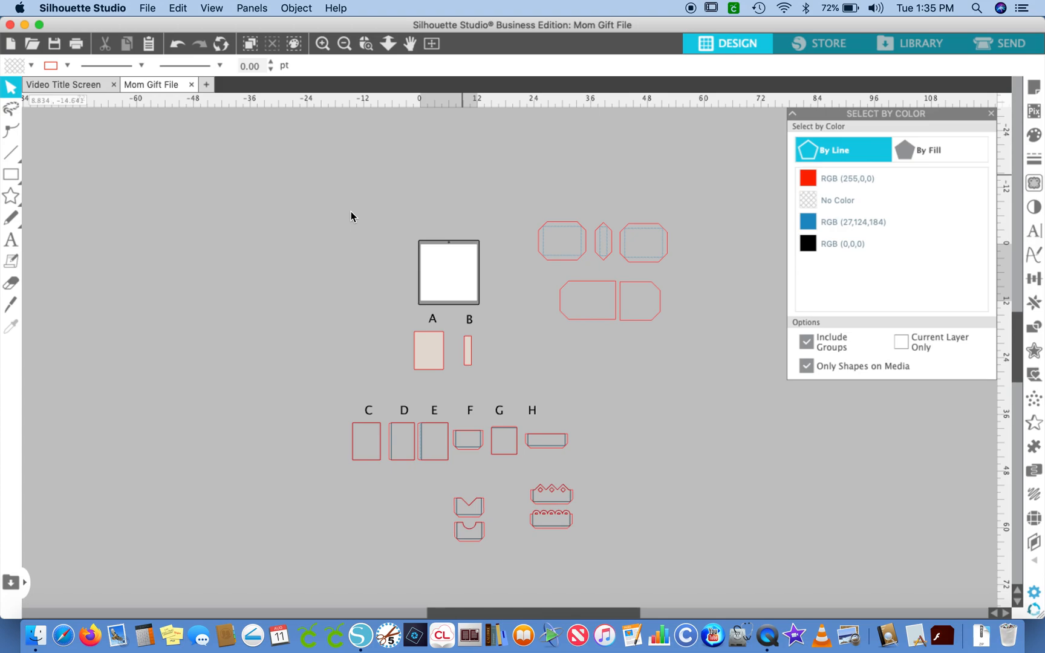
pyautogui.click(295, 46)
pyautogui.click(295, 46)
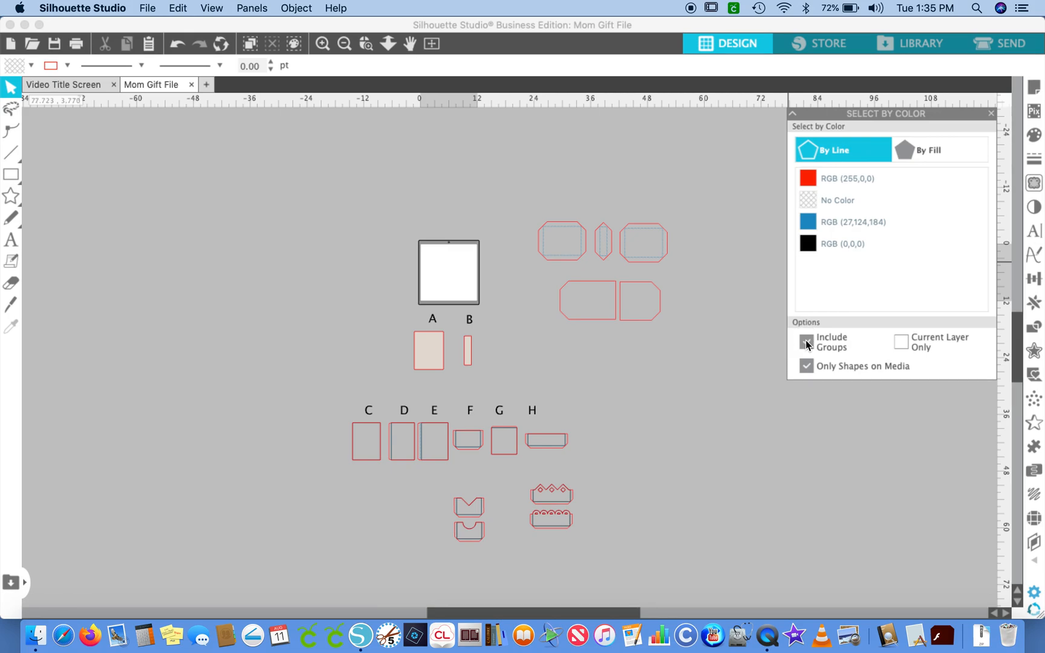
pyautogui.click(807, 367)
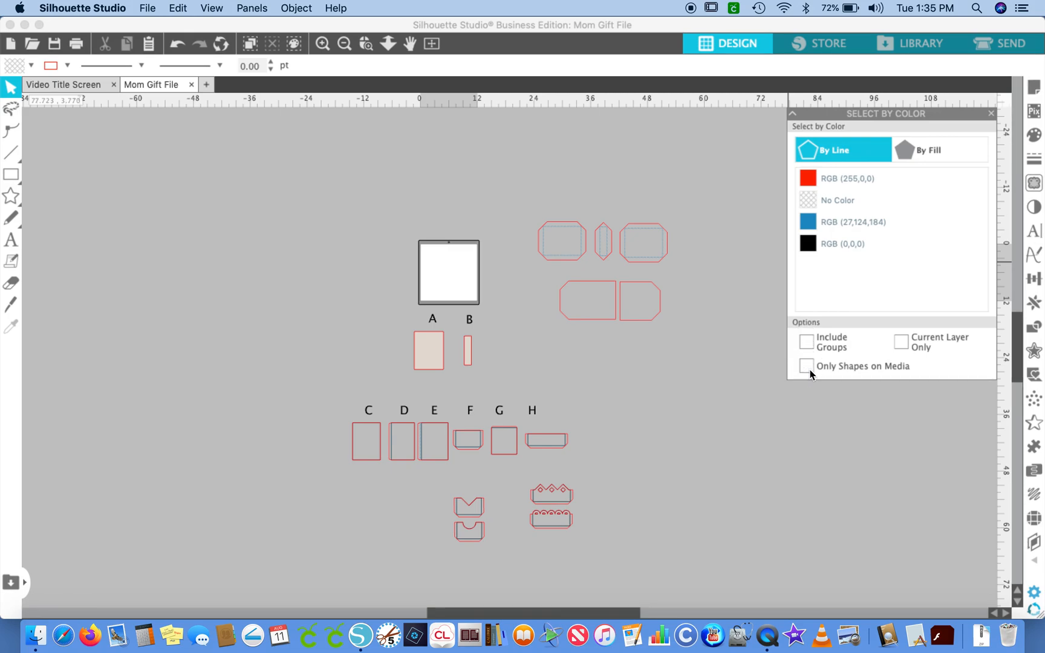
# - Select and delete all shapes with red RGB (255,0,0) lines, and likewise all shapes with blue RGB (27,124,184) lines
pyautogui.click(810, 177)
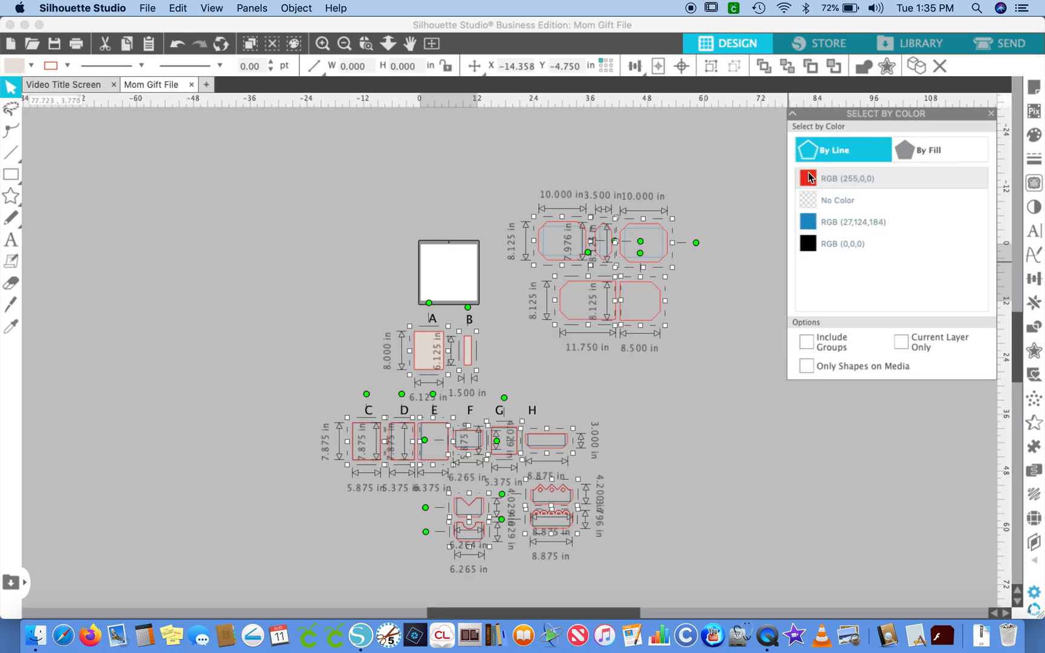
pyautogui.press('Delete')
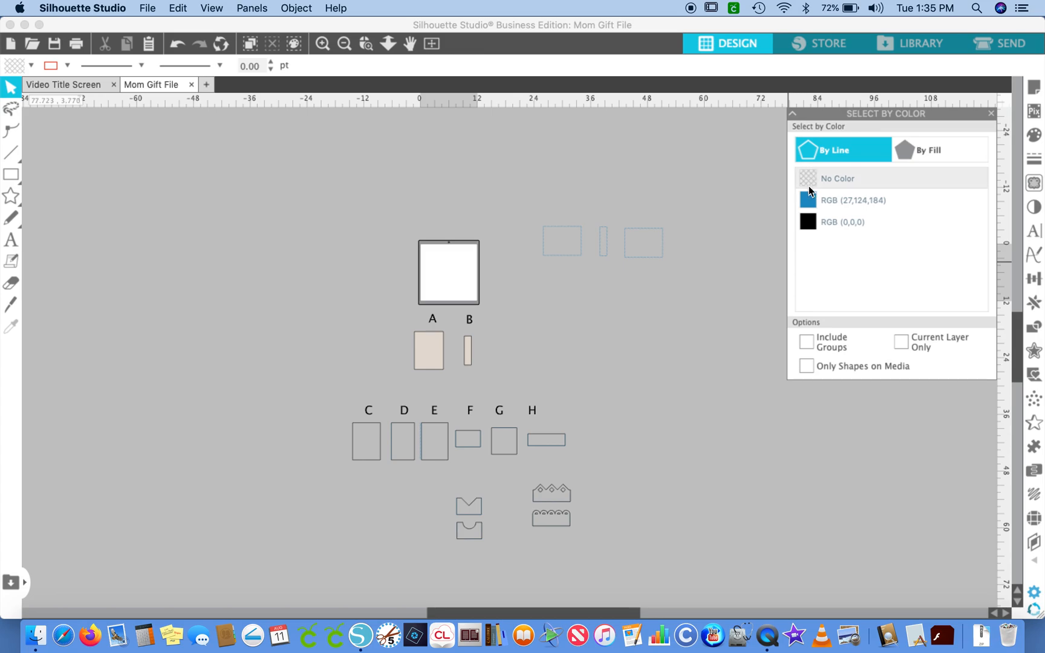
pyautogui.click(811, 200)
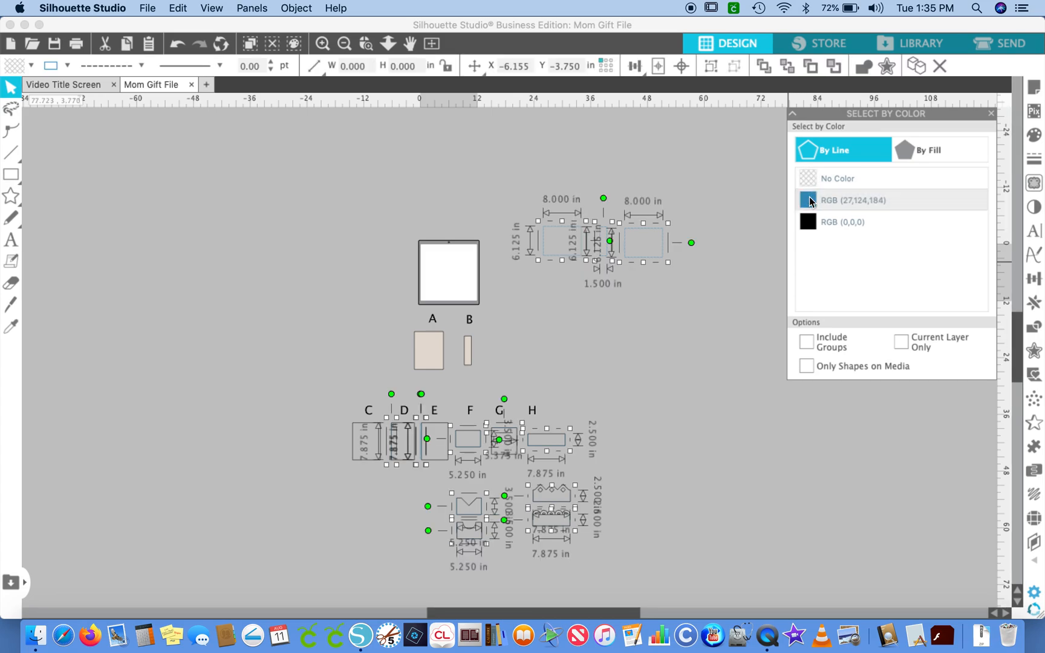
pyautogui.press('Delete')
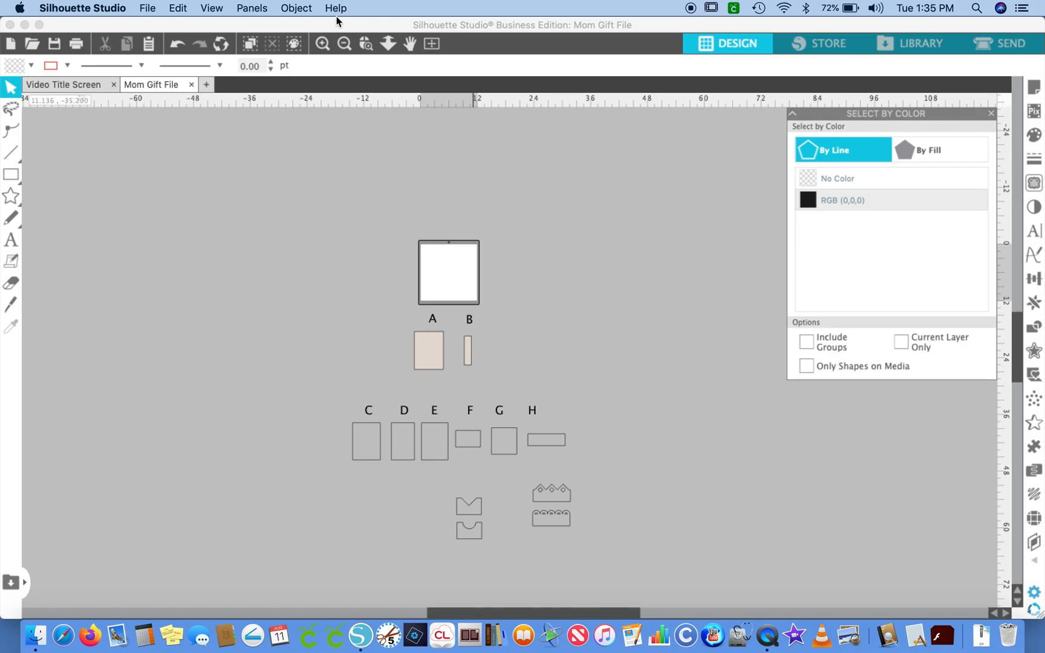
pyautogui.click(323, 42)
pyautogui.scroll(-2, 362, 268)
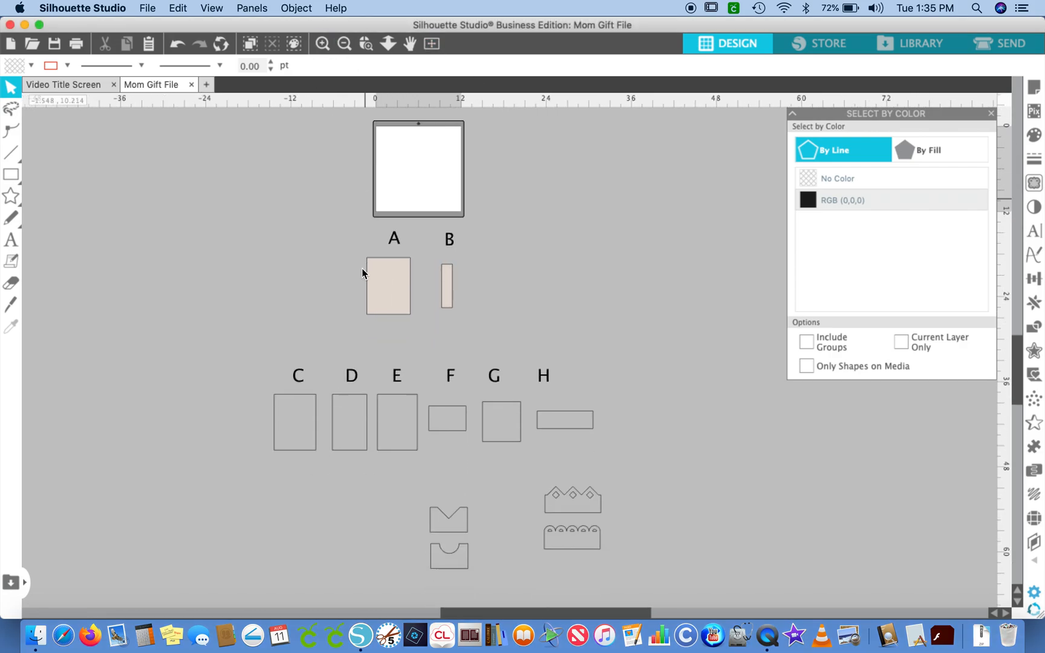
pyautogui.scroll(-2, 479, 303)
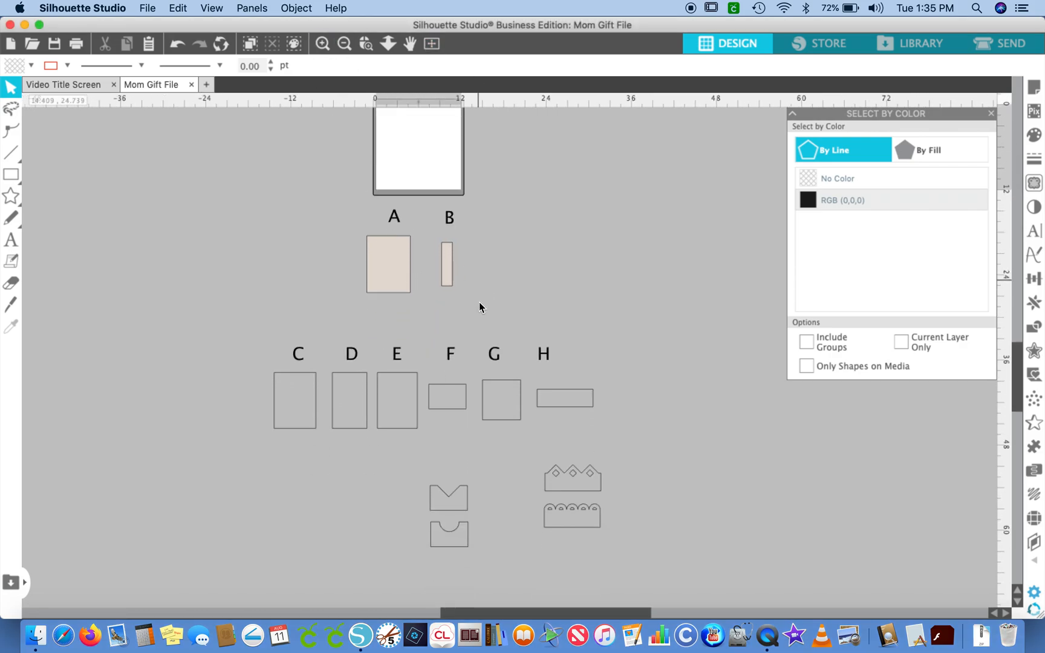
# - Delete the plain rectangles under F and H, and move the paired shaped outlines from below into their places
pyautogui.click(446, 410)
pyautogui.press('Delete')
pyautogui.moveTo(413, 483); pyautogui.dragTo(464, 436)
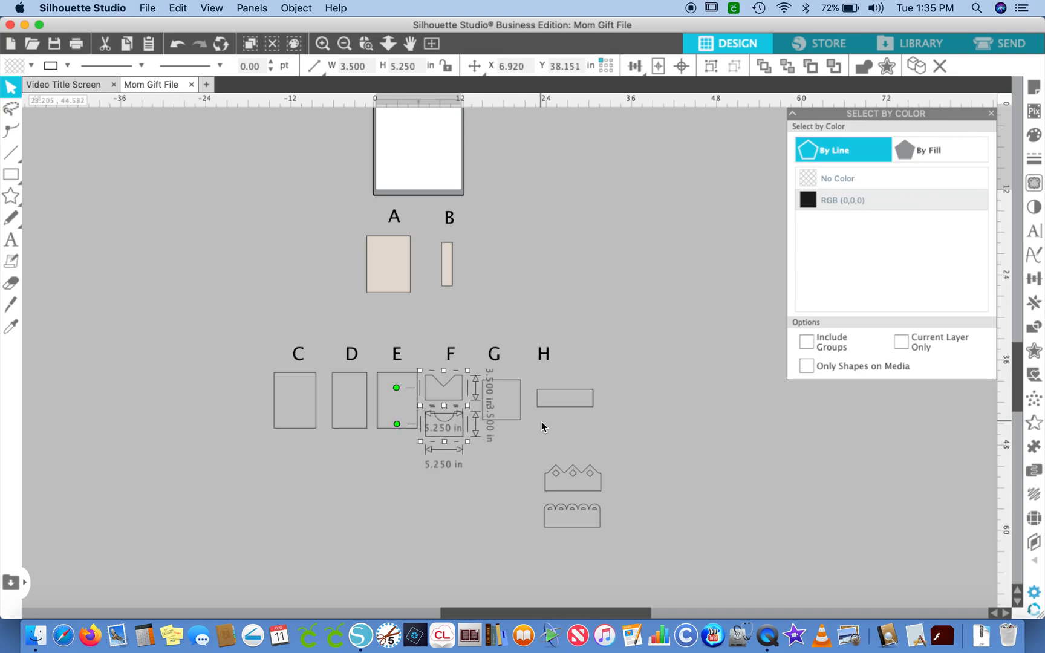
pyautogui.click(551, 408)
pyautogui.press('Delete')
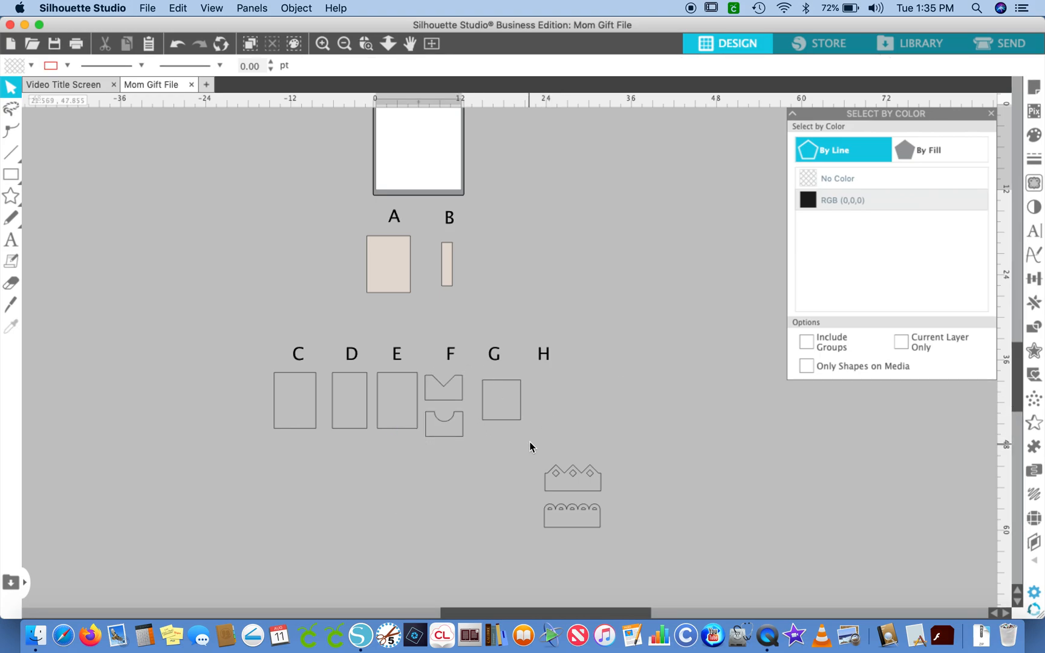
pyautogui.moveTo(549, 463); pyautogui.dragTo(584, 445)
pyautogui.click(289, 239)
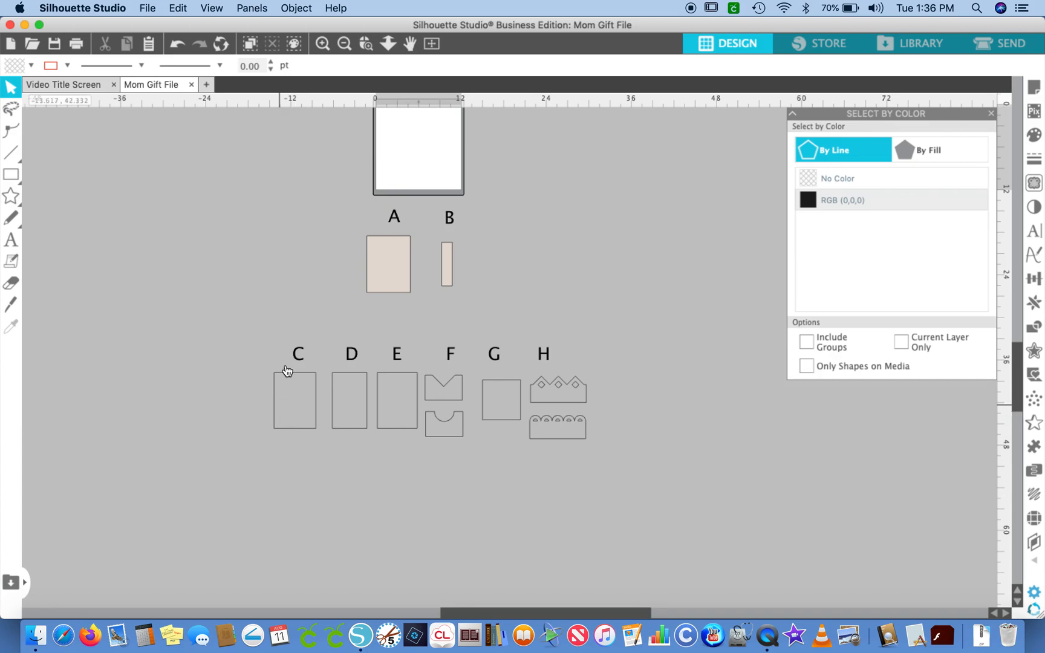
# - Move panel A and its letter to the empty area above and left of the page, with the letter centered on the panel
pyautogui.moveTo(343, 224); pyautogui.dragTo(225, 187)
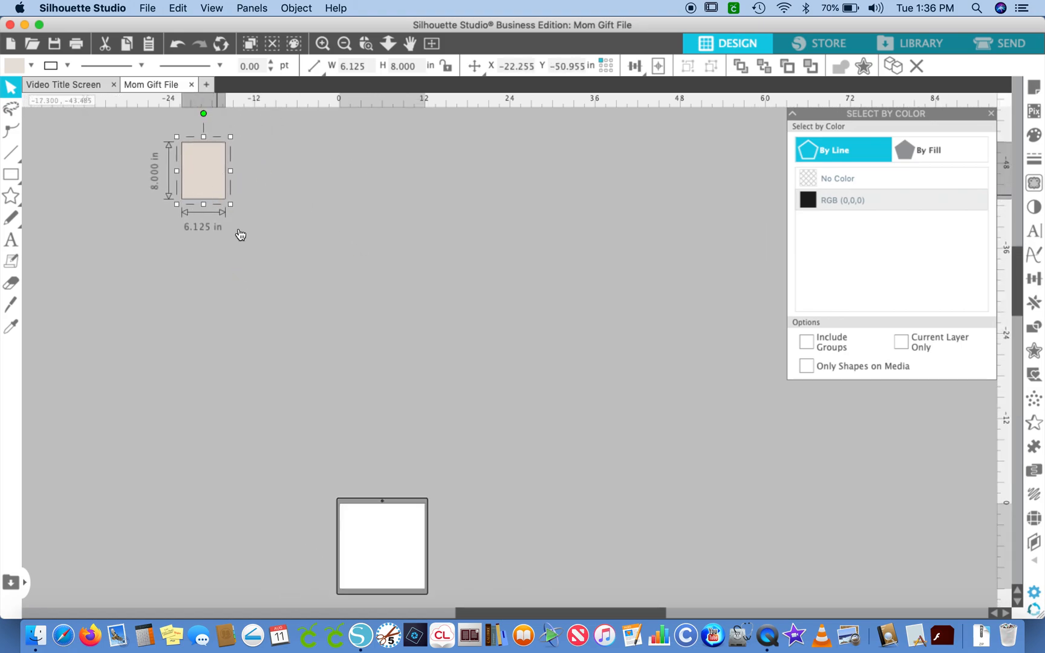
pyautogui.scroll(-4, 263, 270)
pyautogui.moveTo(369, 495); pyautogui.dragTo(217, 195)
pyautogui.scroll(3, 250, 251)
pyautogui.scroll(-4, 288, 430)
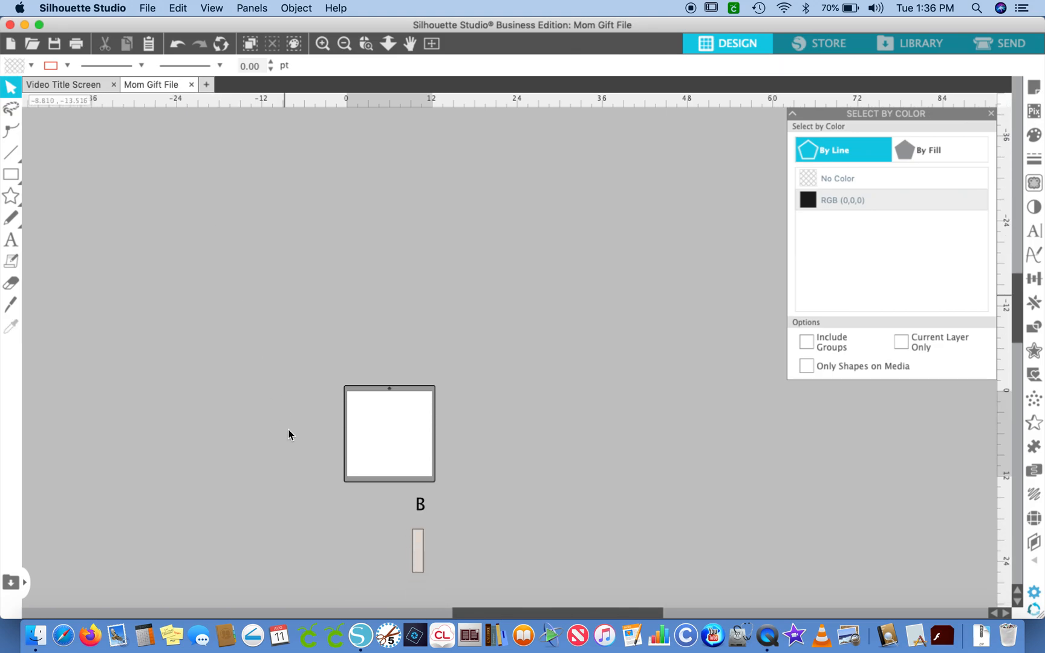
# - Put the letter B on its strip, rotated 90 degrees with it, and place both directly above panel A
pyautogui.moveTo(420, 505); pyautogui.dragTo(470, 611)
pyautogui.moveTo(421, 567); pyautogui.dragTo(225, 231)
pyautogui.scroll(3, 207, 165)
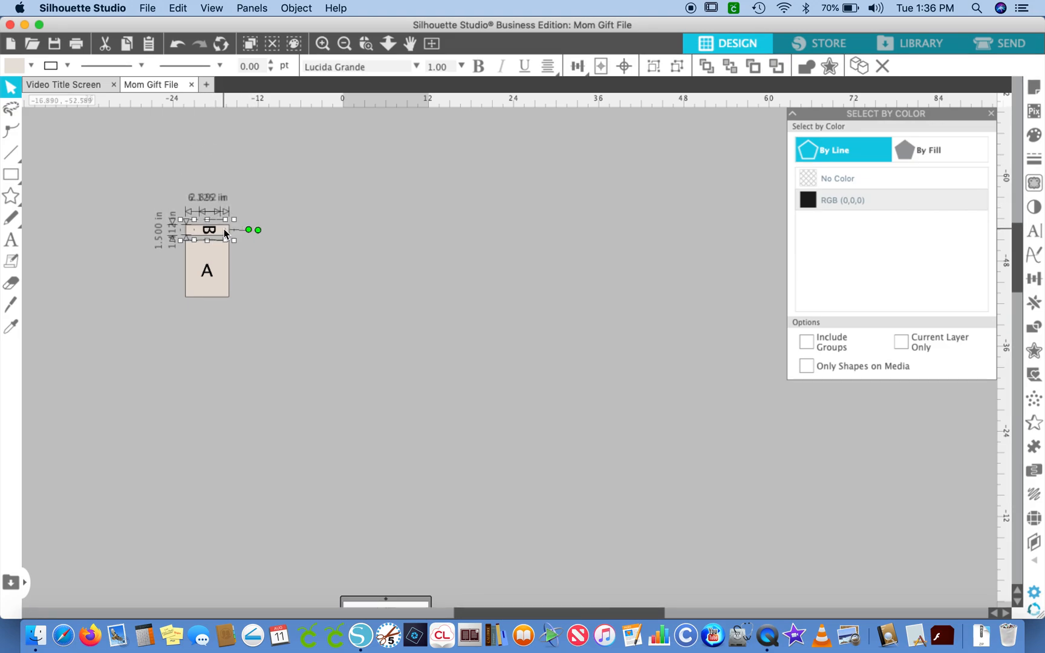
# - Duplicate panel A with its letter and place the copy just above strip B, then clear the selection
pyautogui.moveTo(163, 239); pyautogui.dragTo(252, 319)
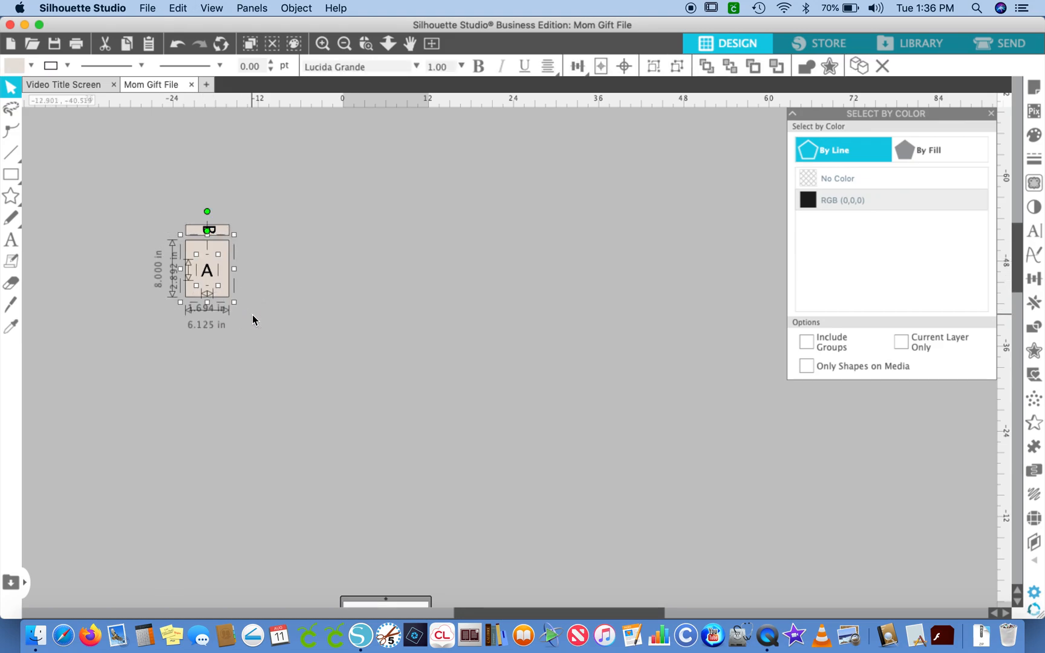
pyautogui.click(224, 294)
pyautogui.click(226, 235)
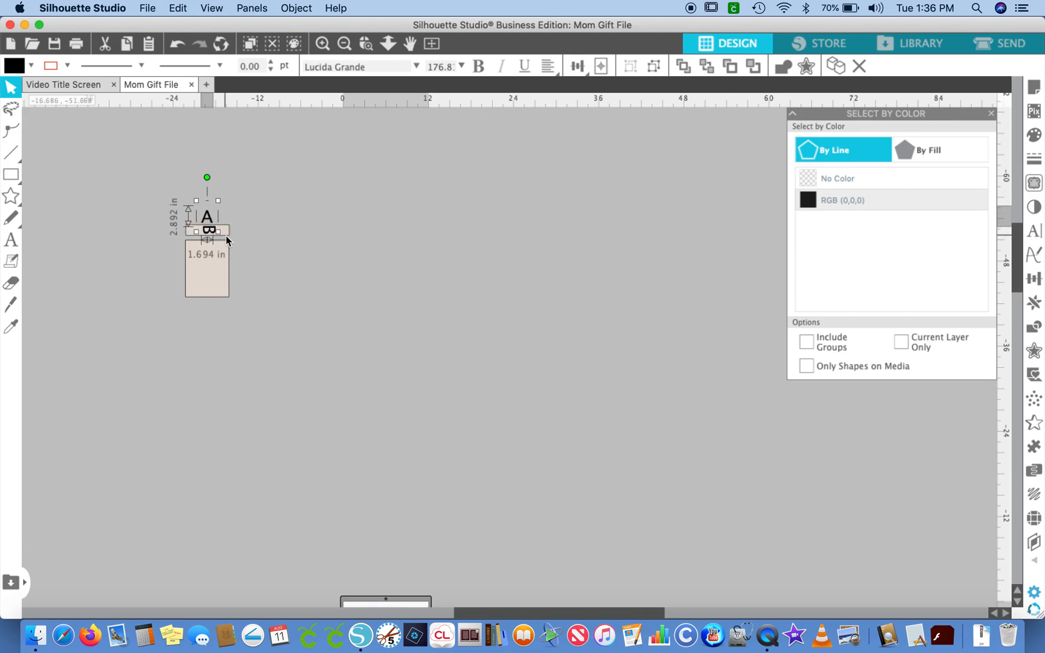
pyautogui.press('super+a')
pyautogui.press('Up')
pyautogui.press('Up')
pyautogui.press('Up')
pyautogui.press('Up')
pyautogui.press('Up')
pyautogui.press('Up')
pyautogui.press('Up')
pyautogui.press('Up')
pyautogui.press('Up')
pyautogui.press('Up')
pyautogui.press('Up')
pyautogui.press('Up')
pyautogui.press('Up')
pyautogui.press('Up')
pyautogui.press('Up')
pyautogui.press('Up')
pyautogui.press('Up')
pyautogui.press('Up')
pyautogui.press('Up')
pyautogui.press('Up')
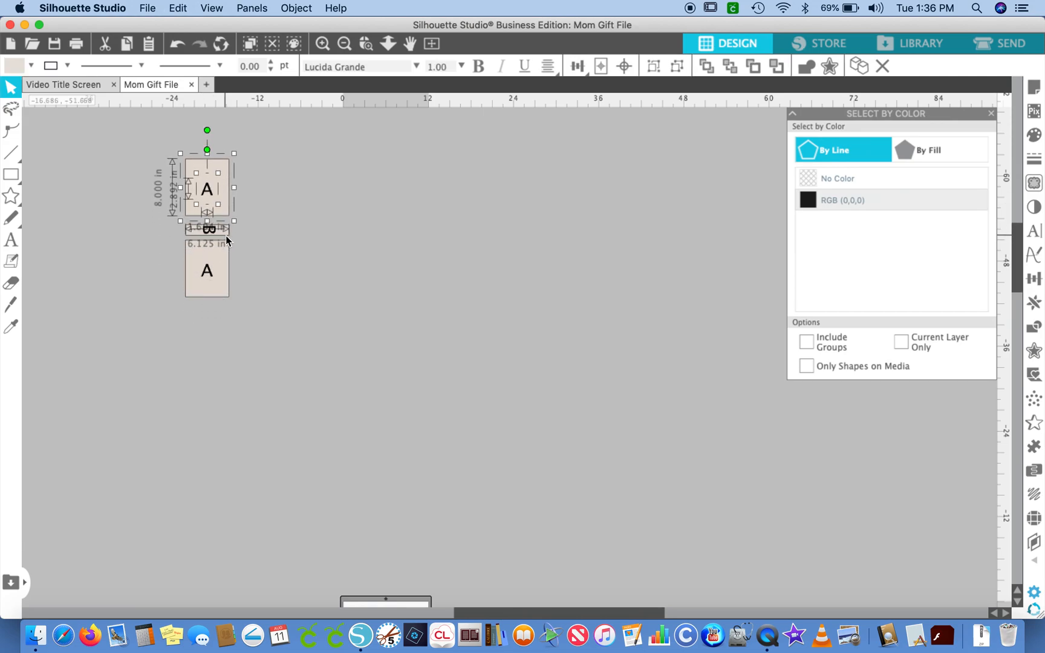
pyautogui.press('Down')
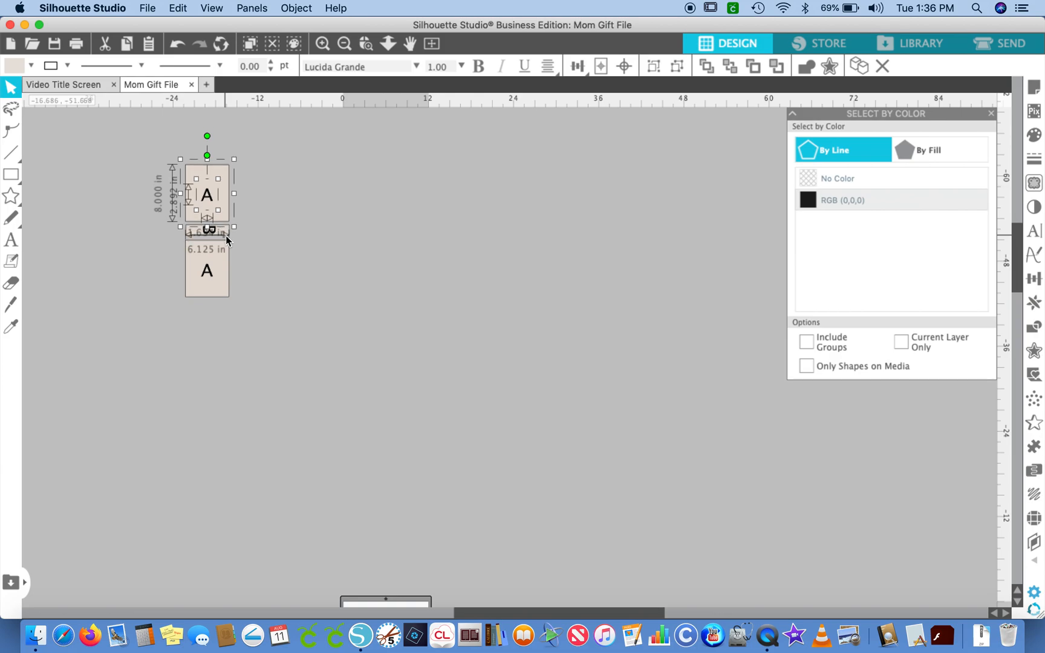
pyautogui.click(304, 236)
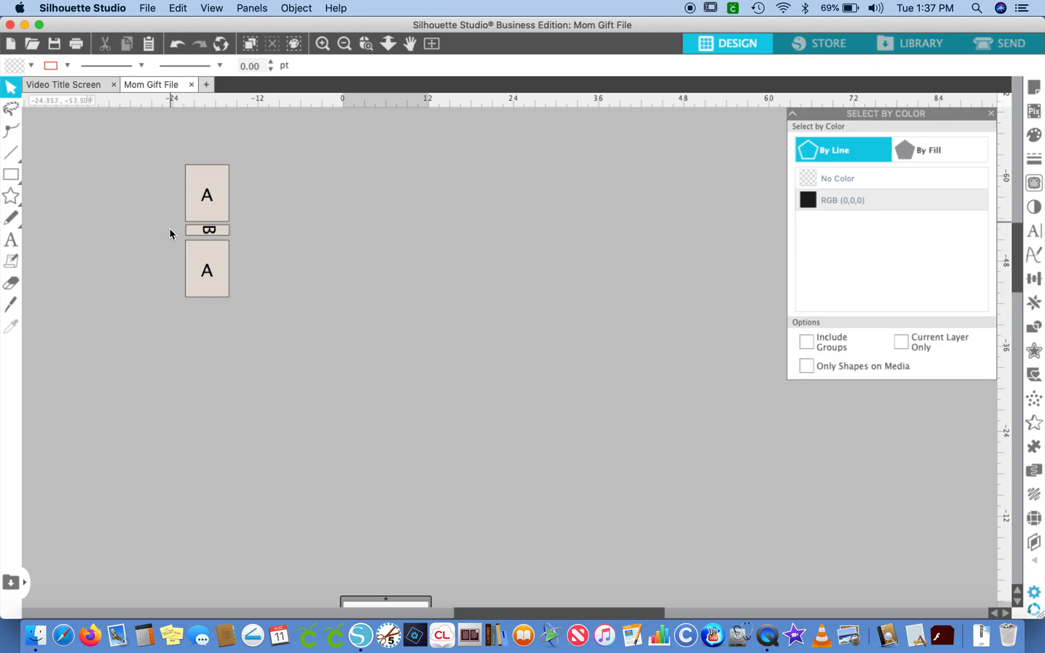
# - Copy strip B with its letter and place the copy level with the original, a small gap to its right
pyautogui.moveTo(173, 222); pyautogui.dragTo(238, 241)
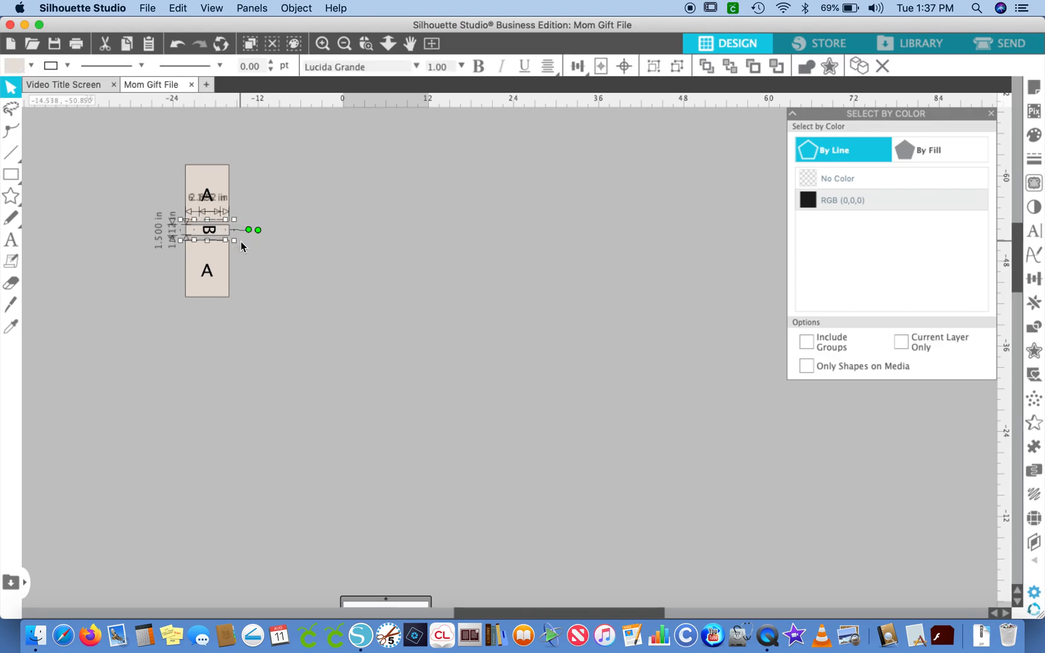
pyautogui.press('super+c')
pyautogui.press('super+v')
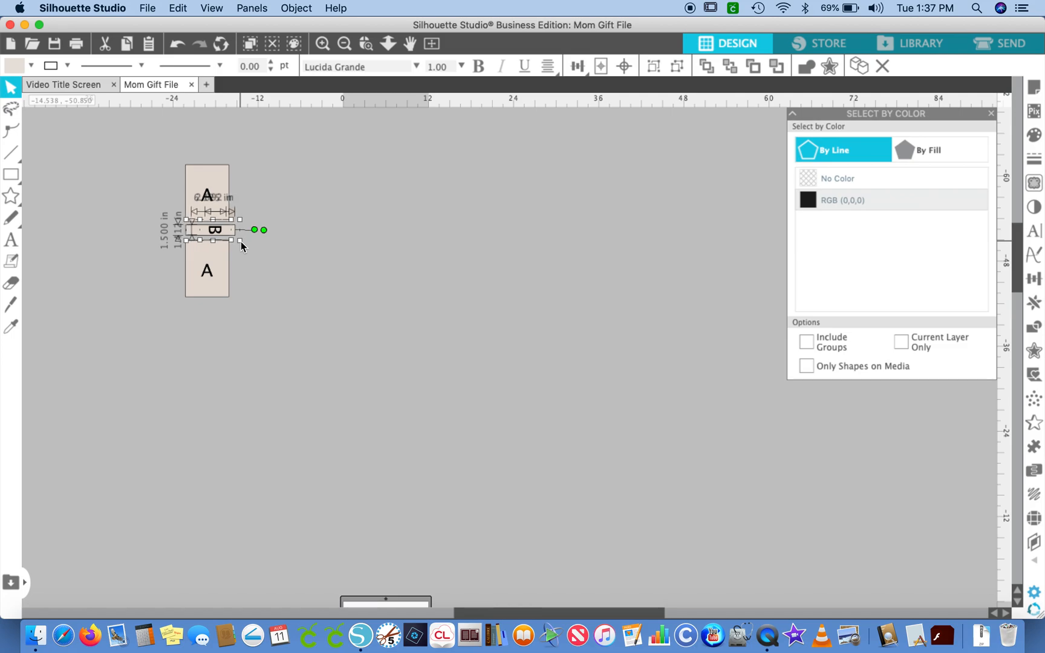
pyautogui.press('Right')
pyautogui.press('Right')
pyautogui.press('Right')
pyautogui.press('Right')
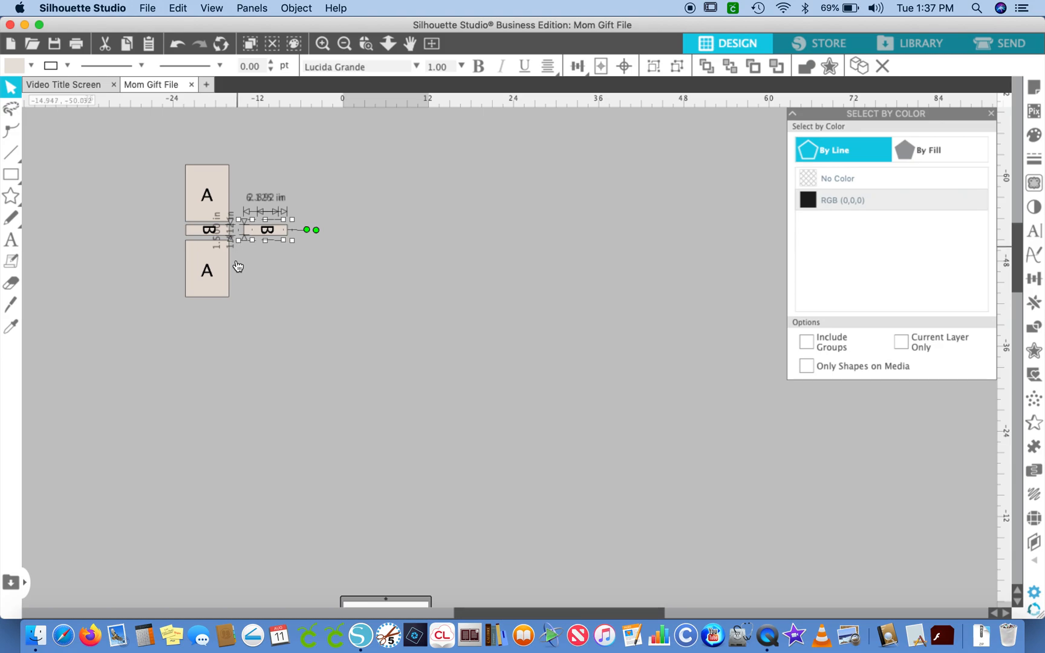
# - Move the letter C from above its panel to the panel's center
pyautogui.scroll(-1, 289, 292)
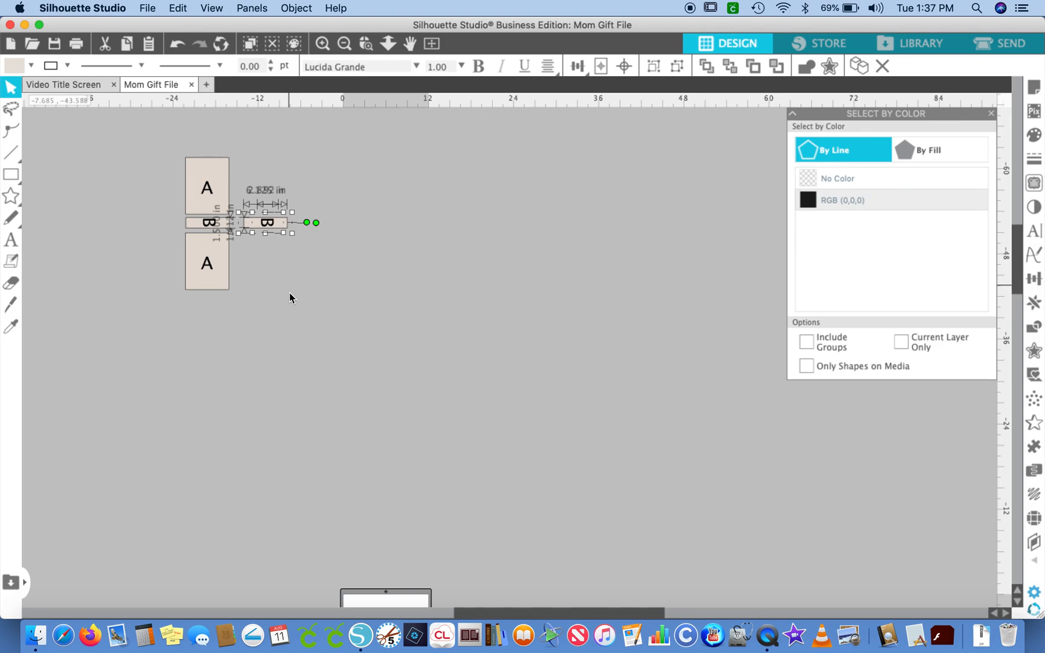
pyautogui.scroll(-5, 289, 296)
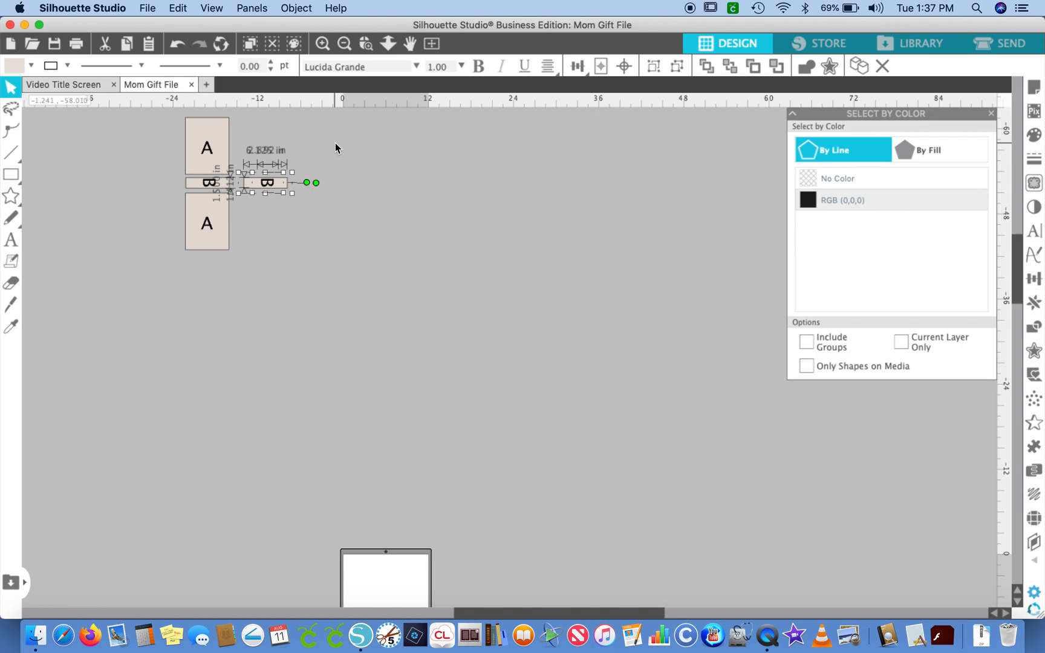
pyautogui.scroll(-10, 315, 218)
pyautogui.scroll(-10, 314, 220)
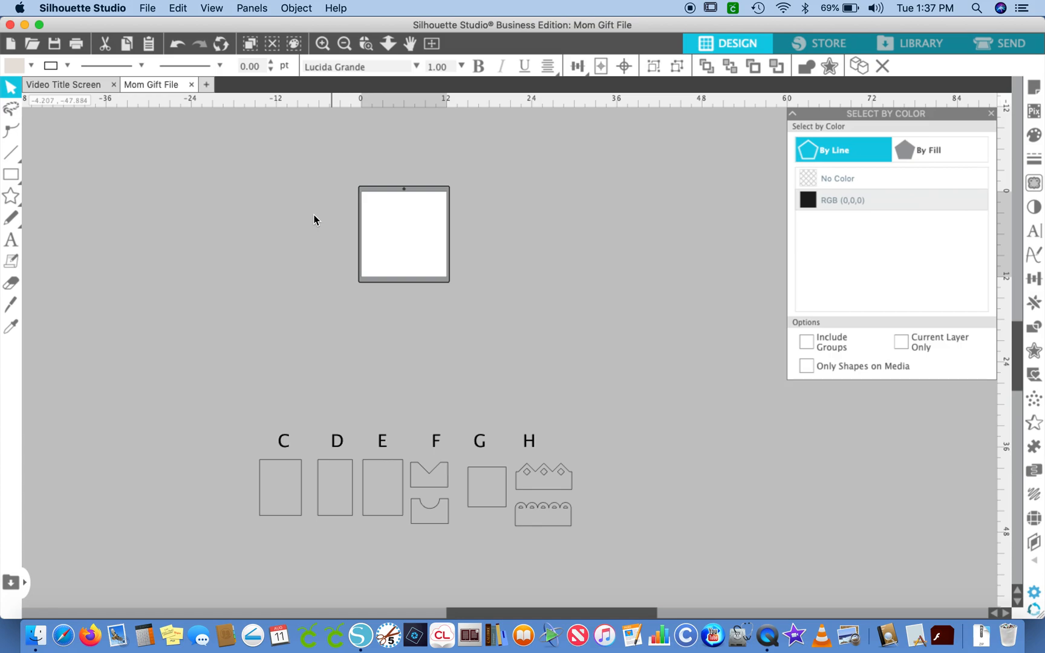
pyautogui.moveTo(282, 449); pyautogui.dragTo(279, 494)
pyautogui.click(249, 460)
# - Duplicate panel C with its letter and place the copy above the page, well to the right of the A and B panels
pyautogui.moveTo(248, 453); pyautogui.dragTo(315, 536)
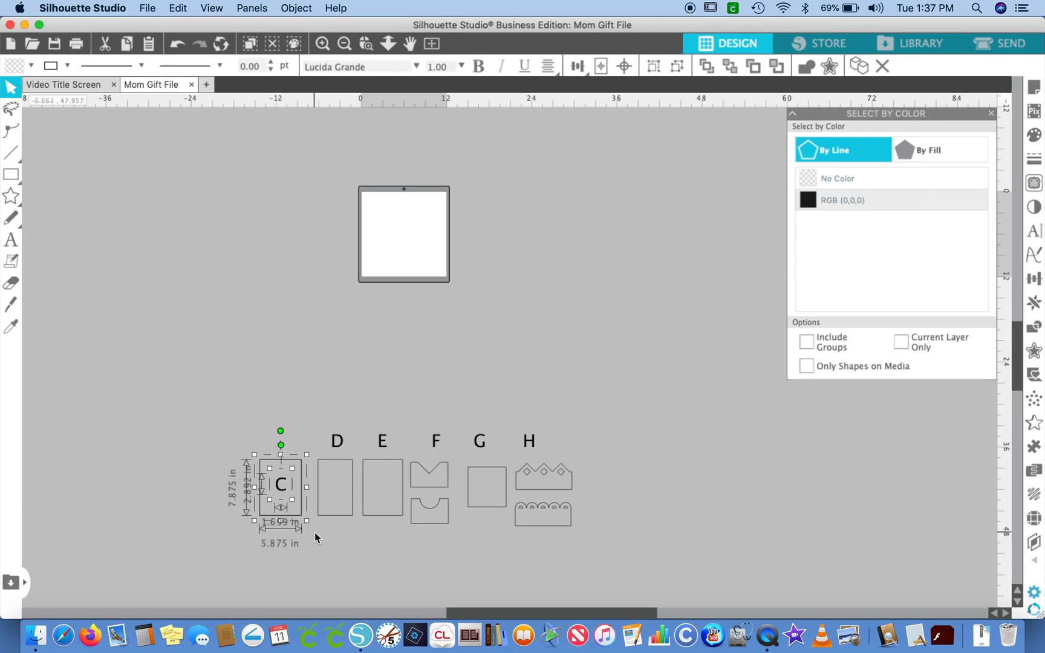
pyautogui.moveTo(280, 488); pyautogui.dragTo(493, 135)
pyautogui.scroll(4, 517, 173)
pyautogui.scroll(5, 518, 171)
pyautogui.scroll(12, 492, 136)
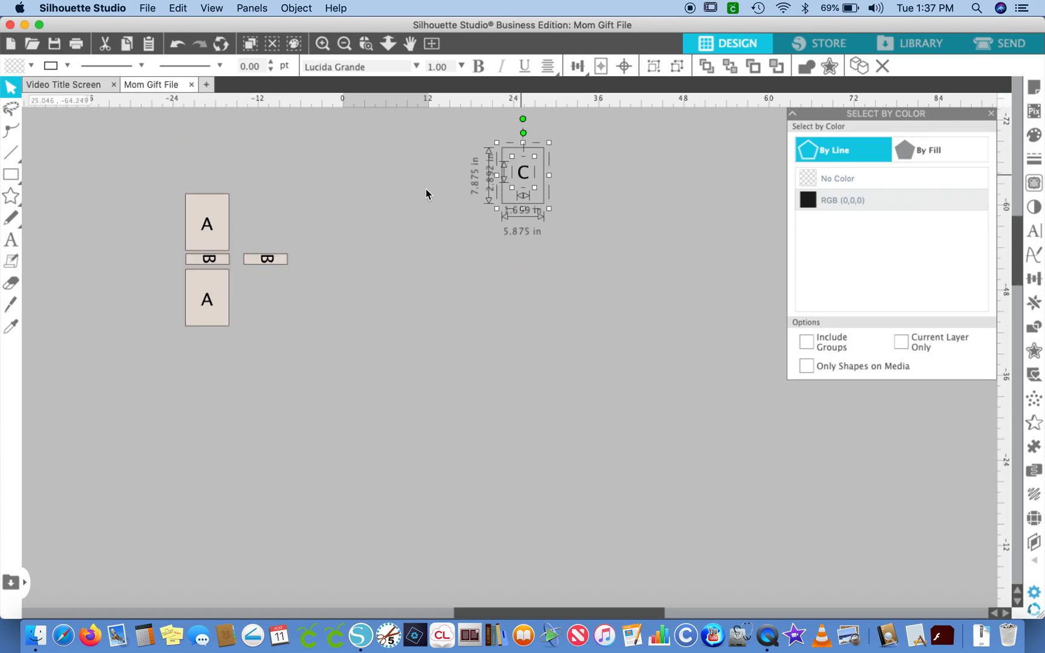
pyautogui.moveTo(506, 202); pyautogui.dragTo(560, 287)
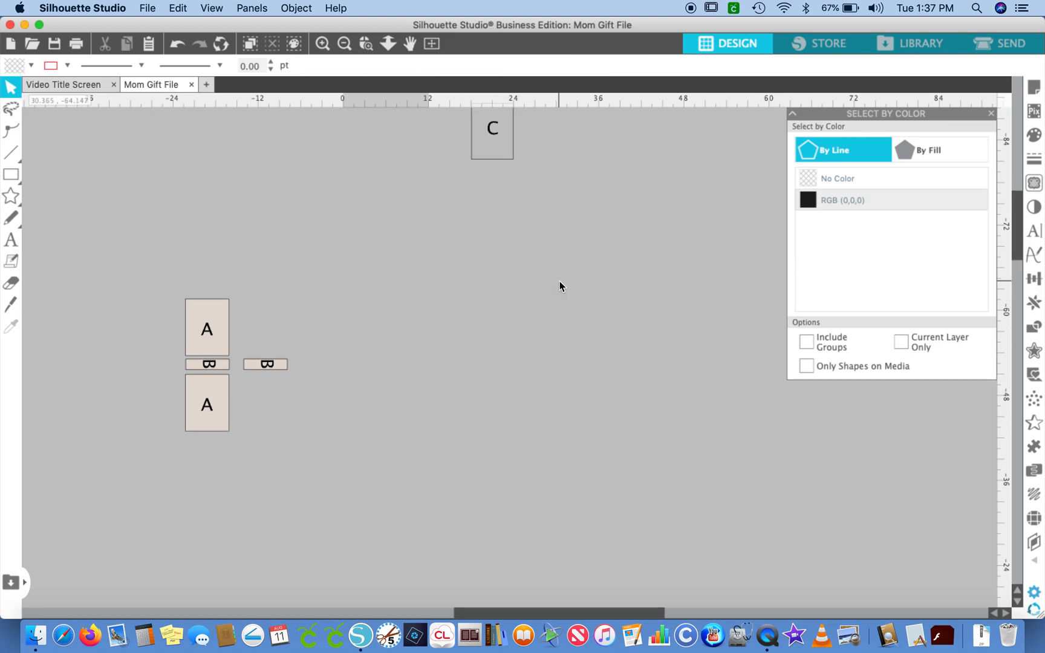
pyautogui.scroll(4, 559, 286)
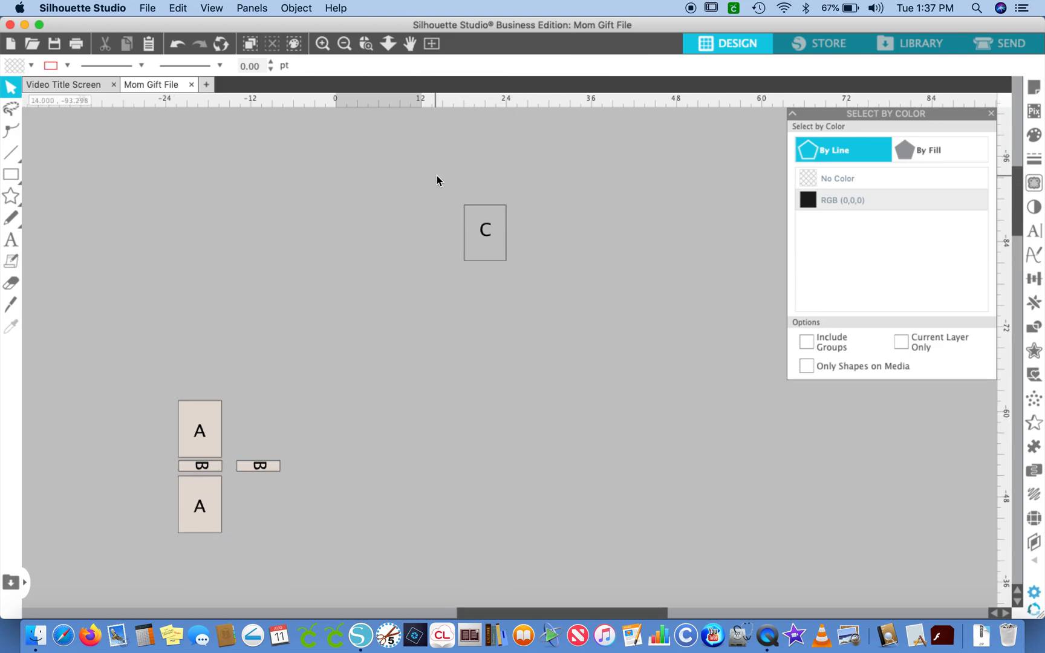
pyautogui.moveTo(437, 180); pyautogui.dragTo(541, 306)
pyautogui.moveTo(510, 267); pyautogui.dragTo(640, 493)
pyautogui.scroll(-5, 638, 492)
pyautogui.hscroll(2, 639, 493)
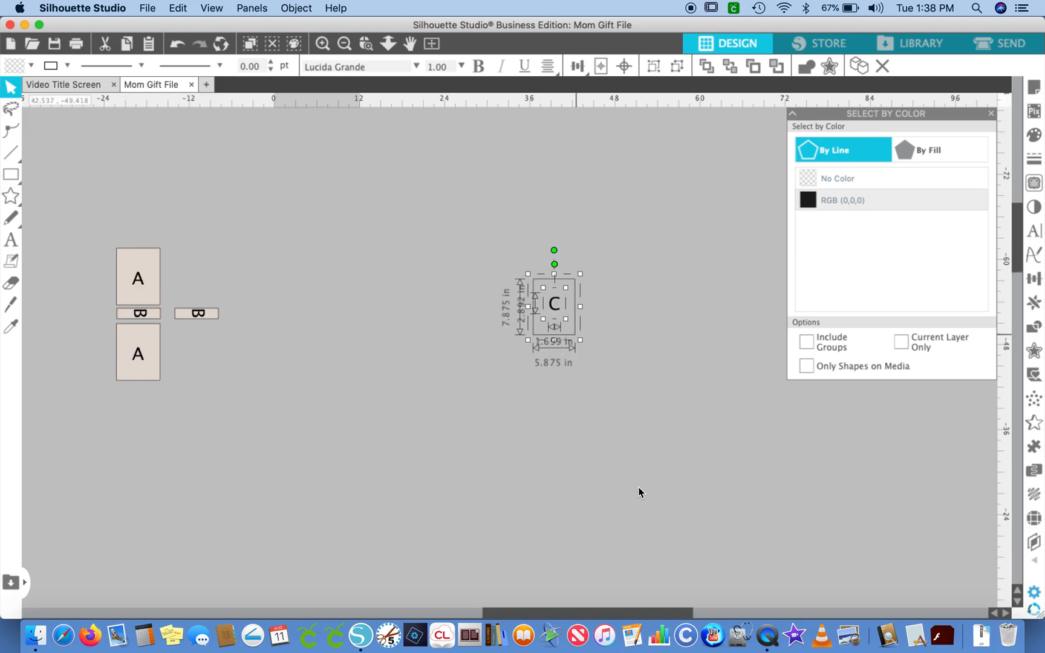
# - Duplicate panel E with its letter and place the copy immediately right of the copied C panel
pyautogui.scroll(-6, 639, 492)
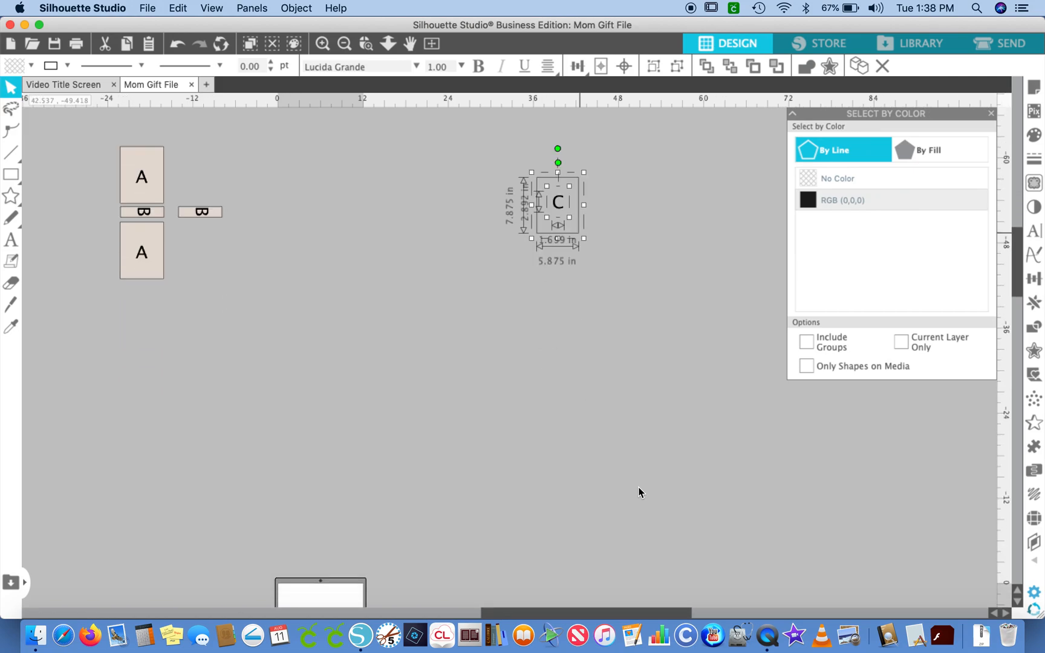
pyautogui.scroll(-7, 639, 492)
pyautogui.hscroll(-1, 639, 492)
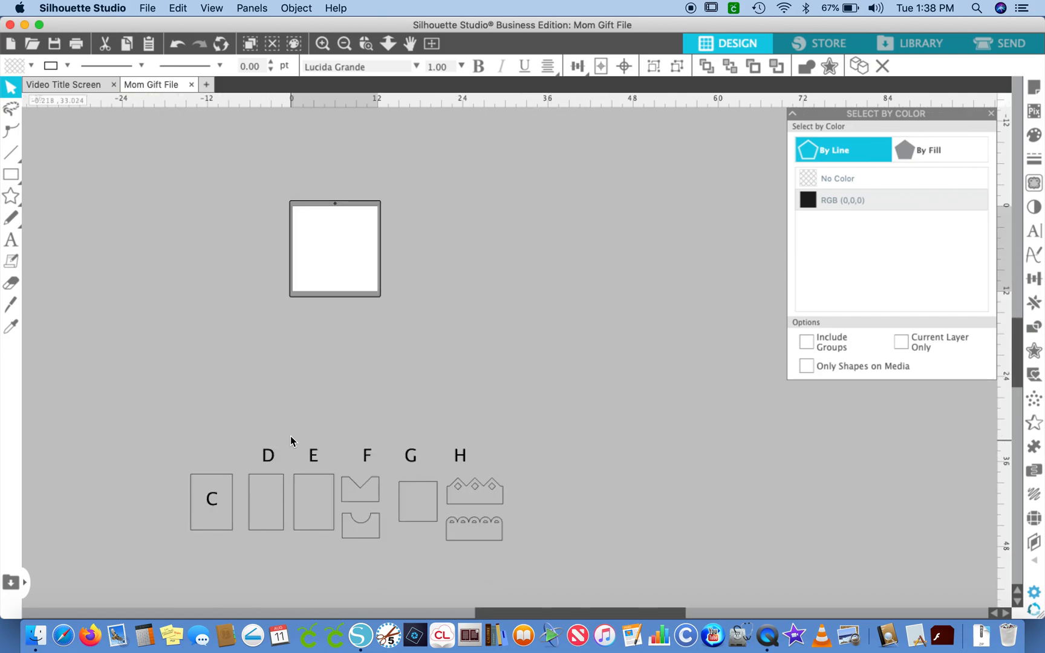
pyautogui.moveTo(281, 425); pyautogui.dragTo(344, 561)
pyautogui.press('super+f')
pyautogui.moveTo(336, 521); pyautogui.dragTo(578, 132)
pyautogui.scroll(5, 488, 272)
pyautogui.hscroll(2, 488, 273)
pyautogui.scroll(6, 488, 271)
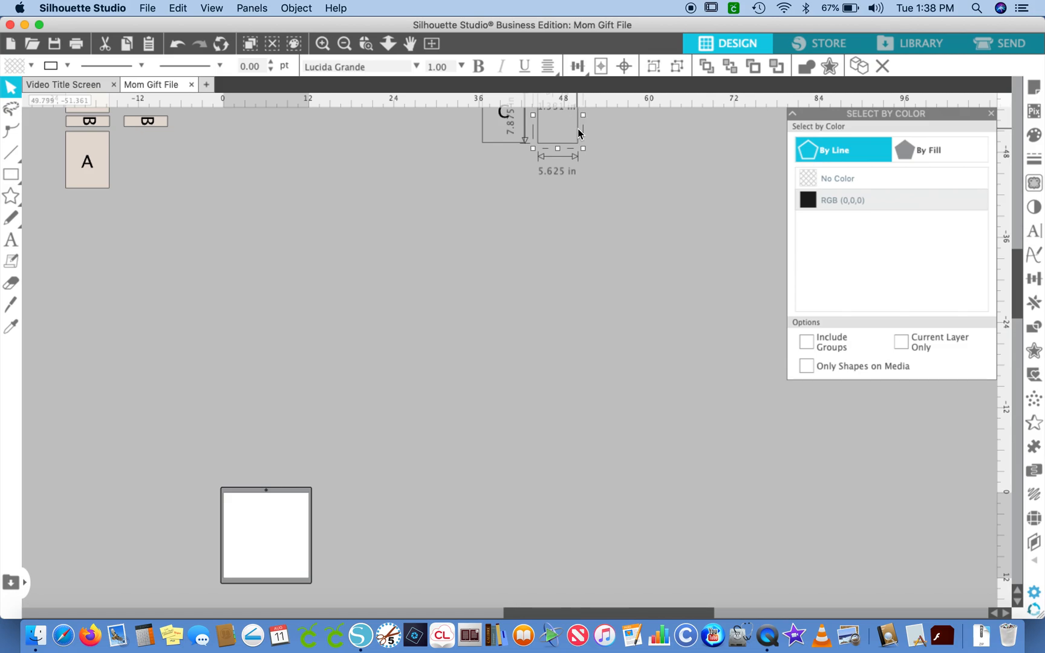
pyautogui.scroll(3, 578, 133)
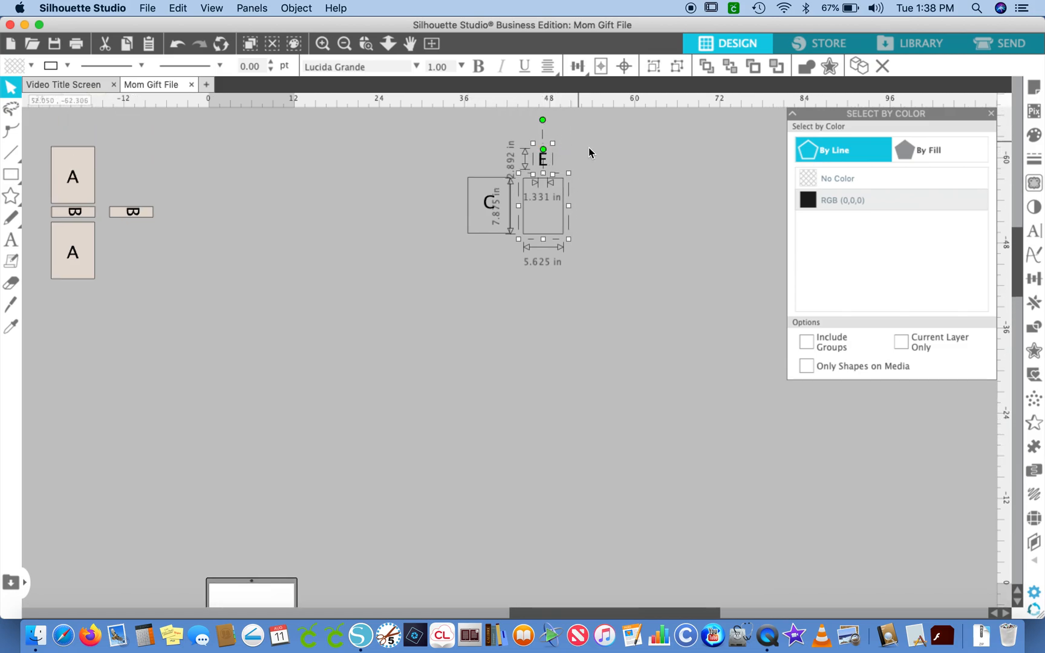
# - Center the letter E inside its copied panel, and place a duplicate of the lettered panel to its right
pyautogui.click(573, 157)
pyautogui.moveTo(545, 163); pyautogui.dragTo(544, 207)
pyautogui.click(535, 201)
pyautogui.moveTo(512, 163); pyautogui.dragTo(599, 266)
pyautogui.press('super+c')
pyautogui.press('super+f')
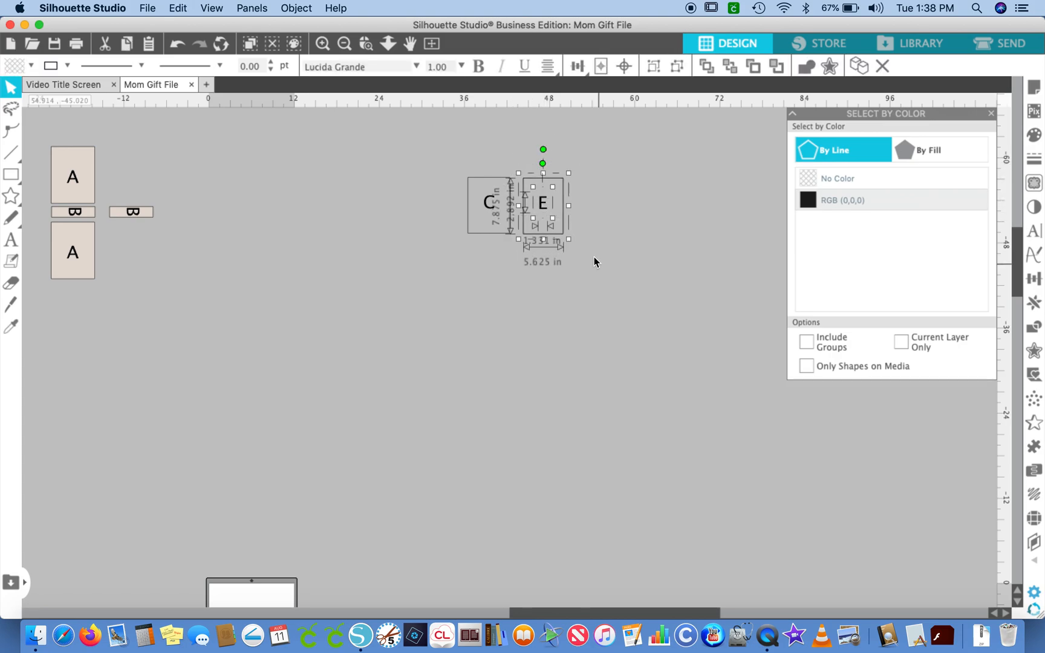
pyautogui.moveTo(562, 232); pyautogui.dragTo(614, 232)
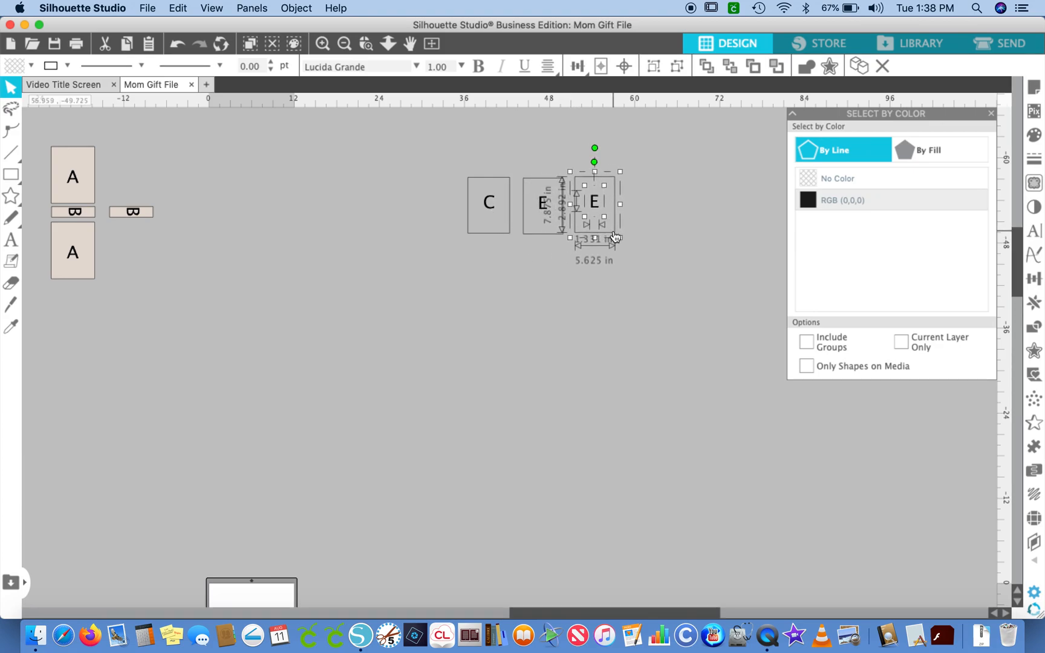
# - Duplicate panel G with its letter and place the copy immediately right of the second E panel
pyautogui.scroll(-12, 566, 262)
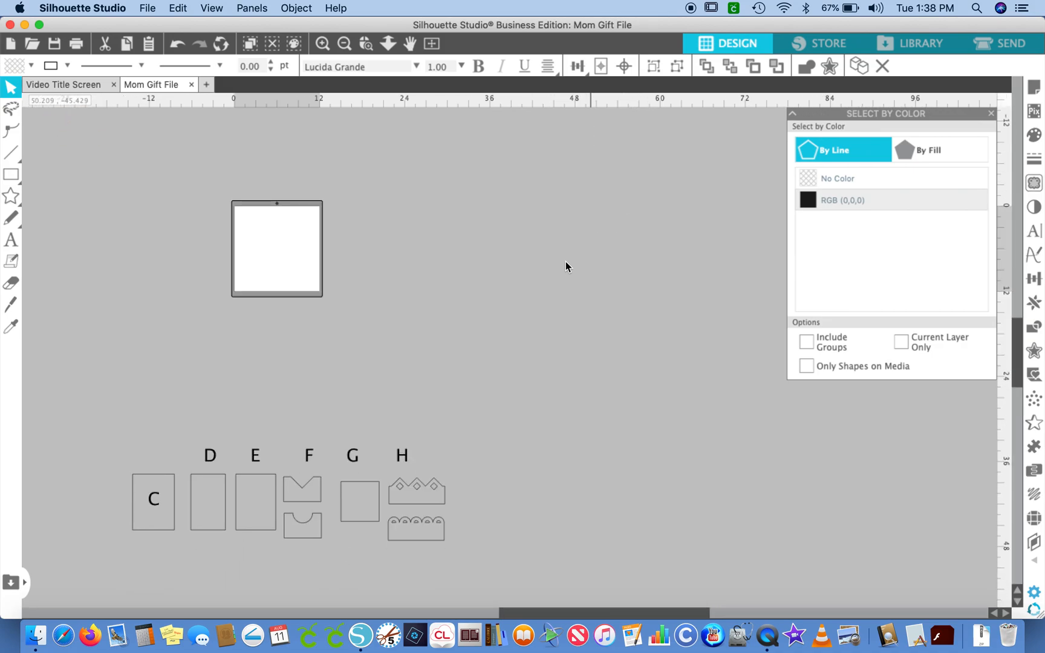
pyautogui.moveTo(336, 437); pyautogui.dragTo(576, 236)
pyautogui.press('super+c')
pyautogui.press('super+f')
pyautogui.scroll(5, 514, 232)
pyautogui.scroll(10, 514, 232)
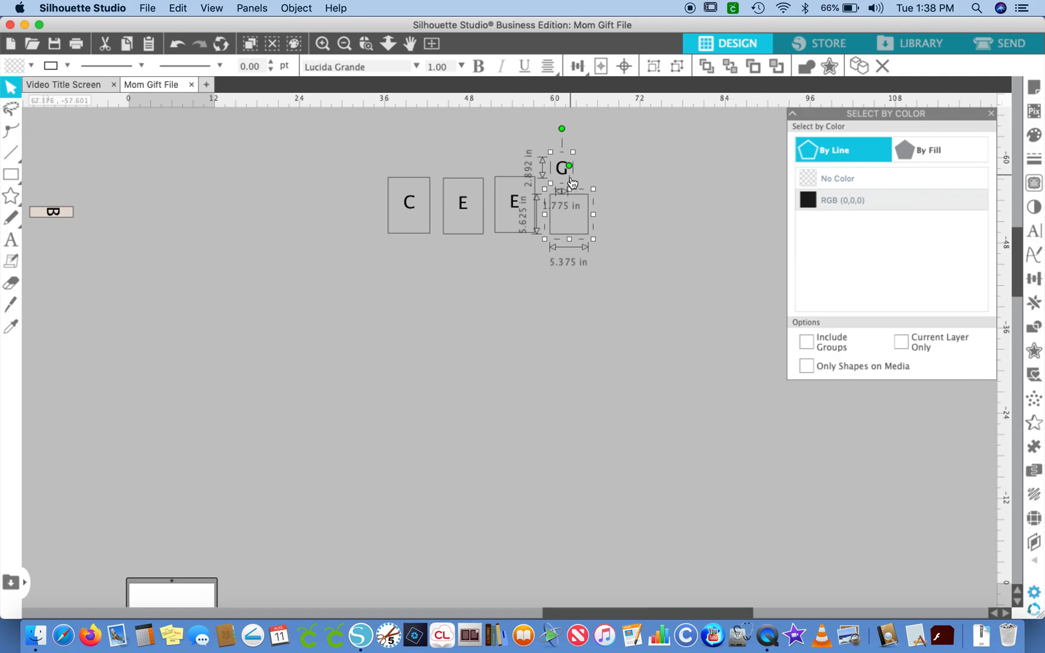
# - Move the letter G inside its copied panel, raise the letter in the second E panel, and undo the G panel's accidental move
pyautogui.click(595, 174)
pyautogui.moveTo(561, 169); pyautogui.dragTo(579, 204)
pyautogui.press('super+z')
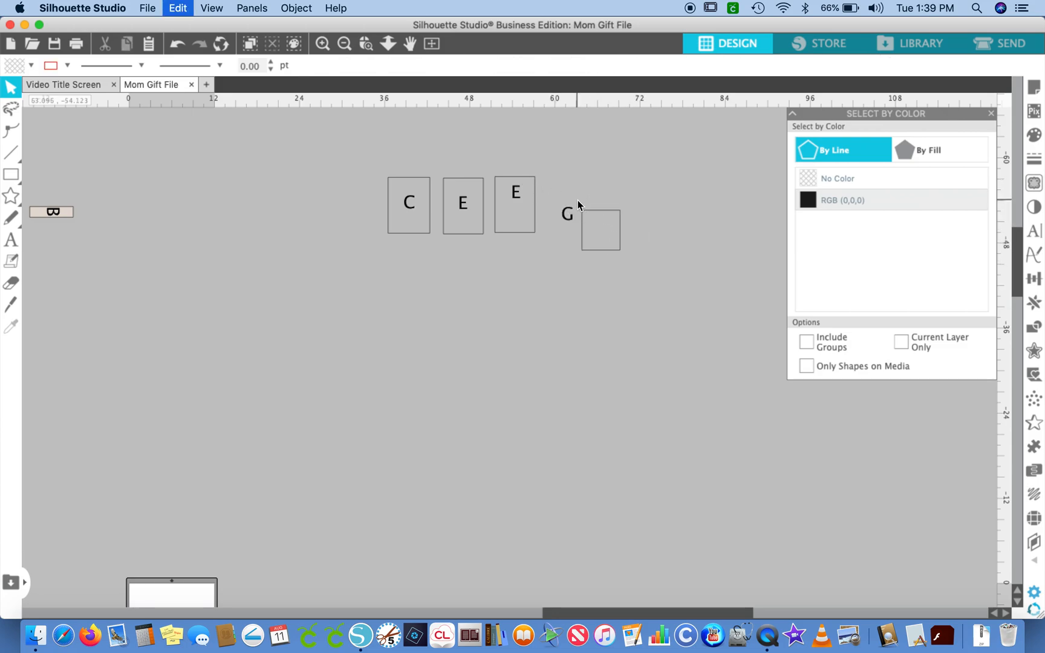
# - Try placing a duplicate of the lettered G panel over the second E panel, and delete the duplicate
pyautogui.moveTo(610, 181); pyautogui.dragTo(541, 247)
pyautogui.press('super+f')
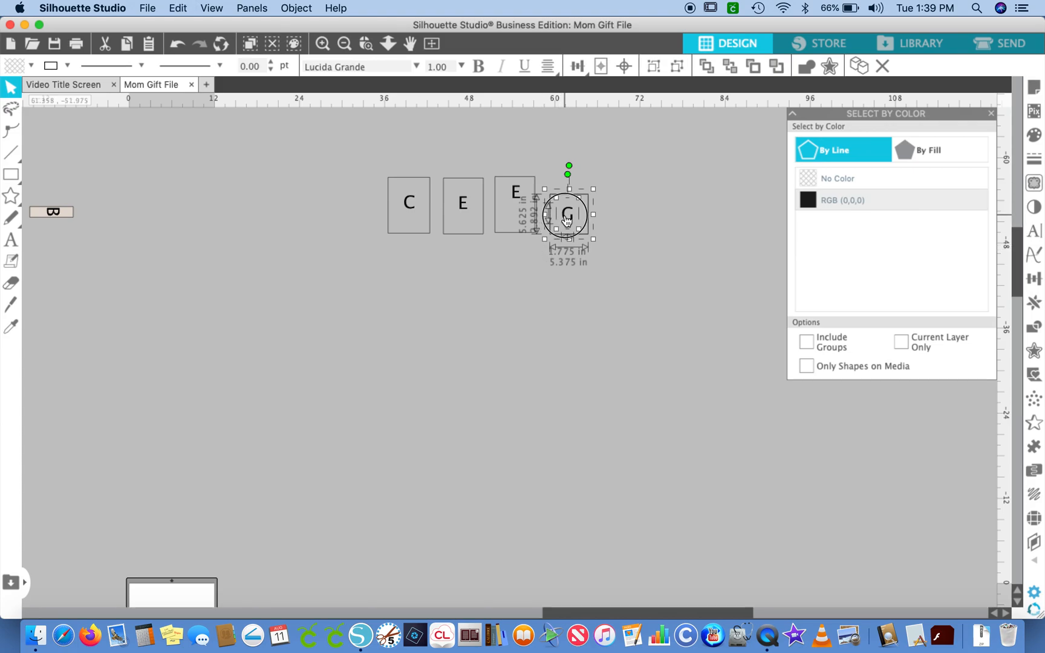
pyautogui.moveTo(566, 220); pyautogui.dragTo(513, 217)
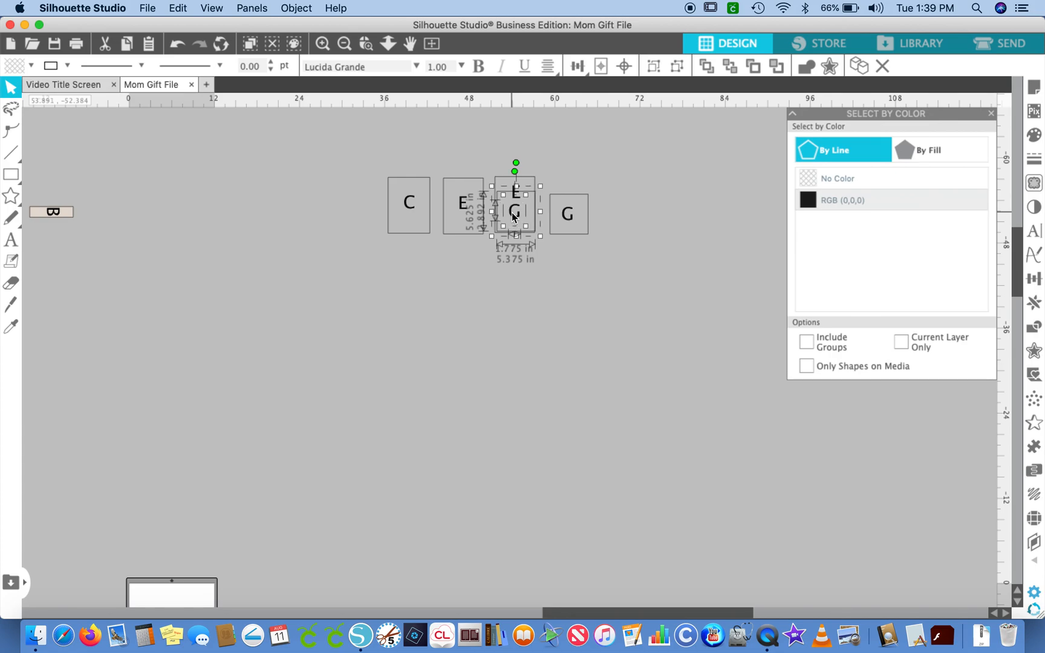
pyautogui.press('Delete')
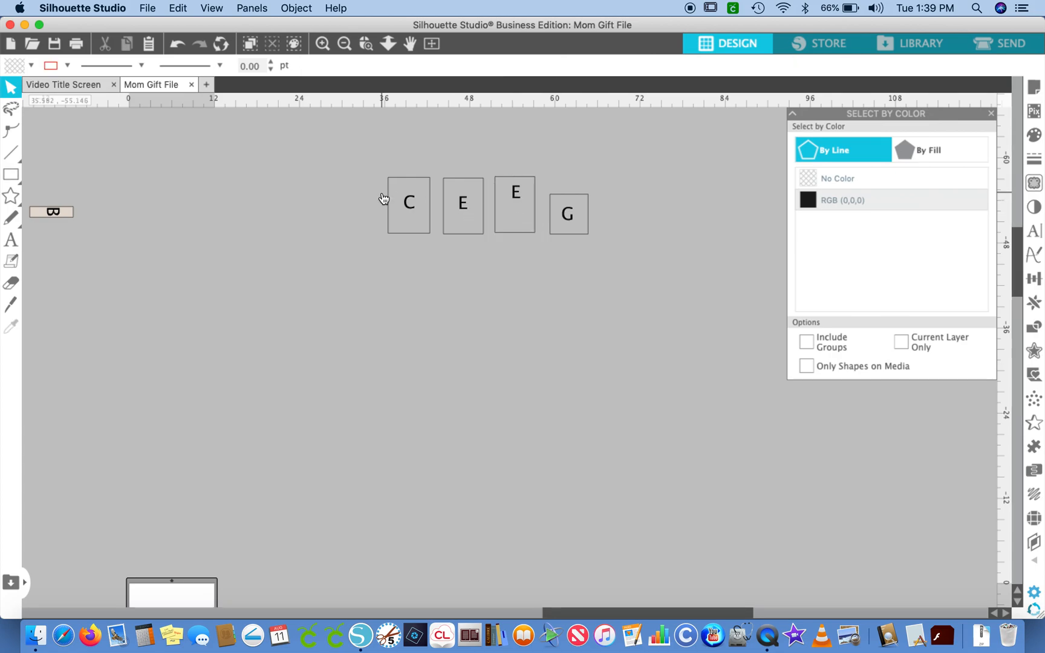
# - Duplicate the lettered G panel and place the copy immediately right of the original
pyautogui.moveTo(601, 184); pyautogui.dragTo(537, 254)
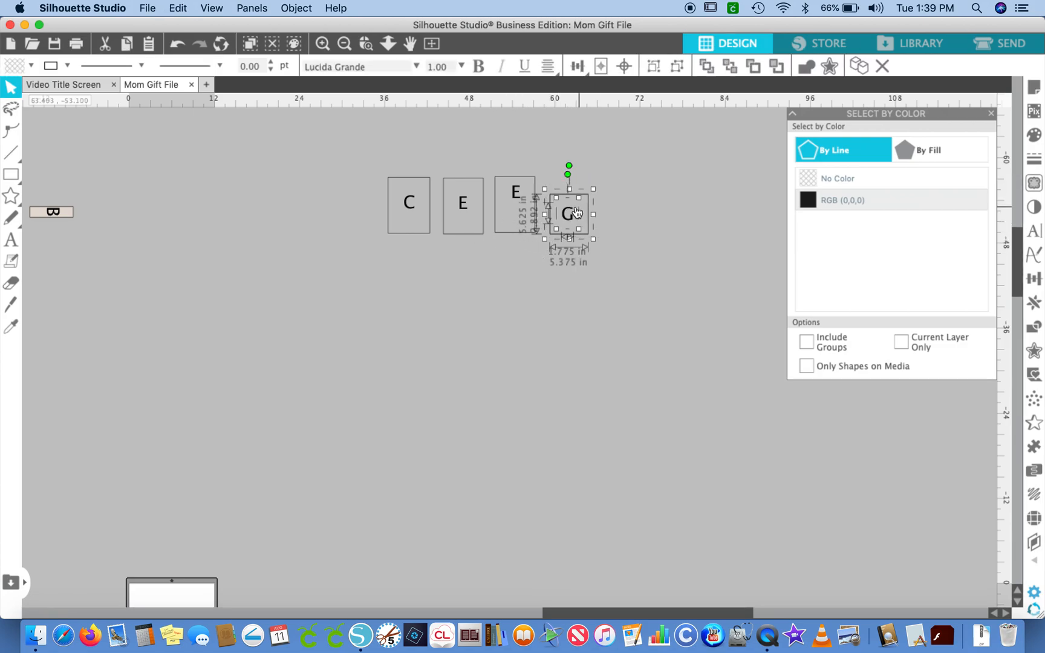
pyautogui.moveTo(574, 218); pyautogui.dragTo(621, 219)
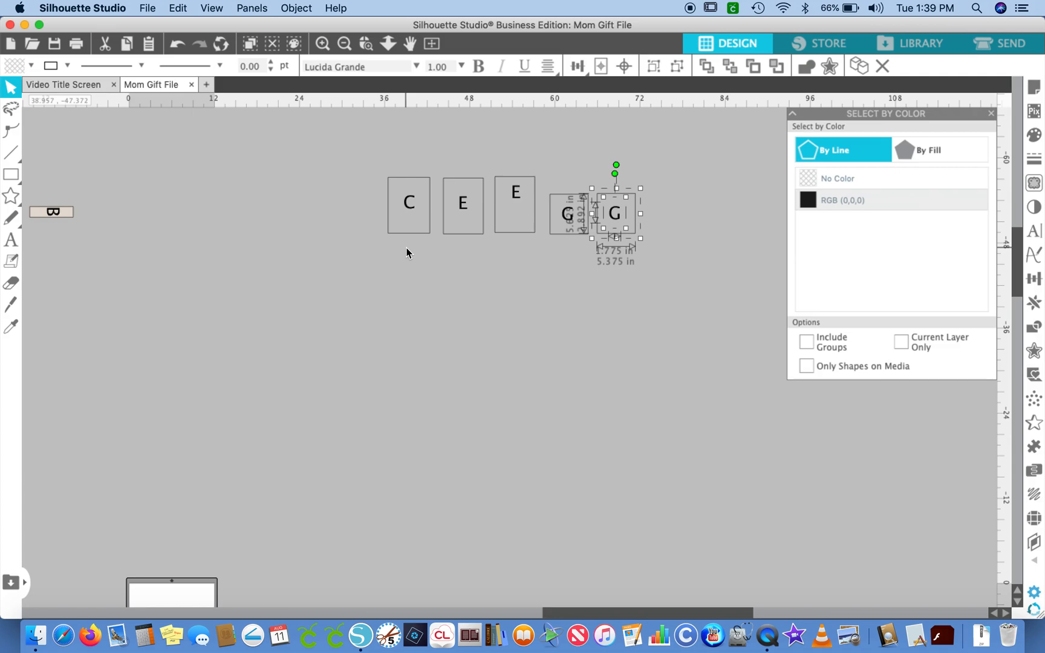
# - Bring lettered panel D from the source pieces to the assembly row and place two copies side by side left of the C panel
pyautogui.scroll(-10, 390, 345)
pyautogui.hscroll(-4, 392, 348)
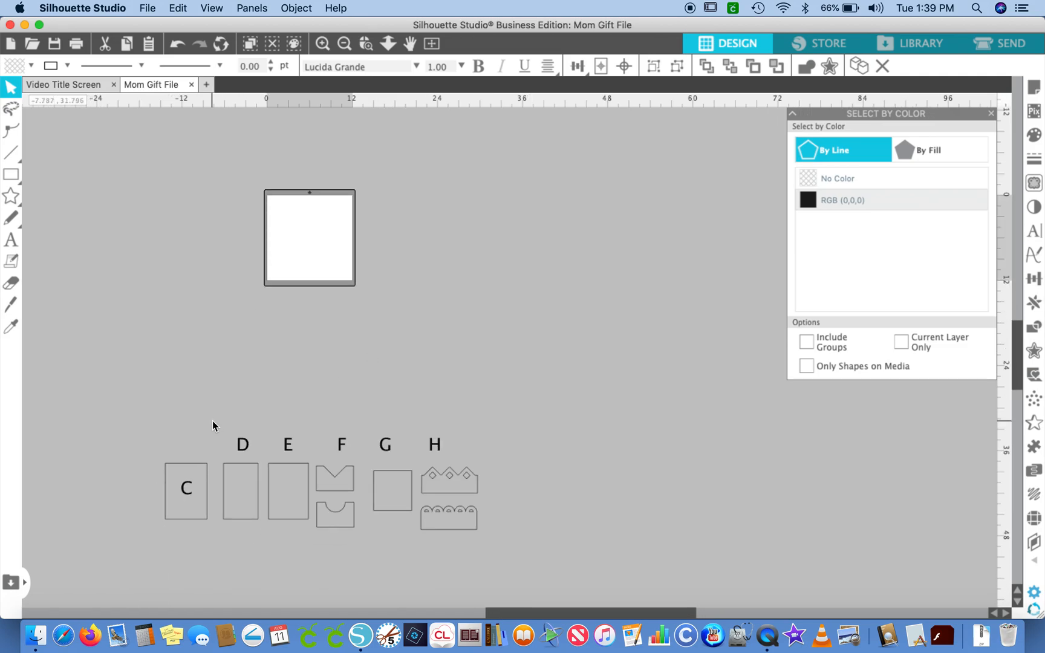
pyautogui.click(235, 466)
pyautogui.press('super+c')
pyautogui.press('super+f')
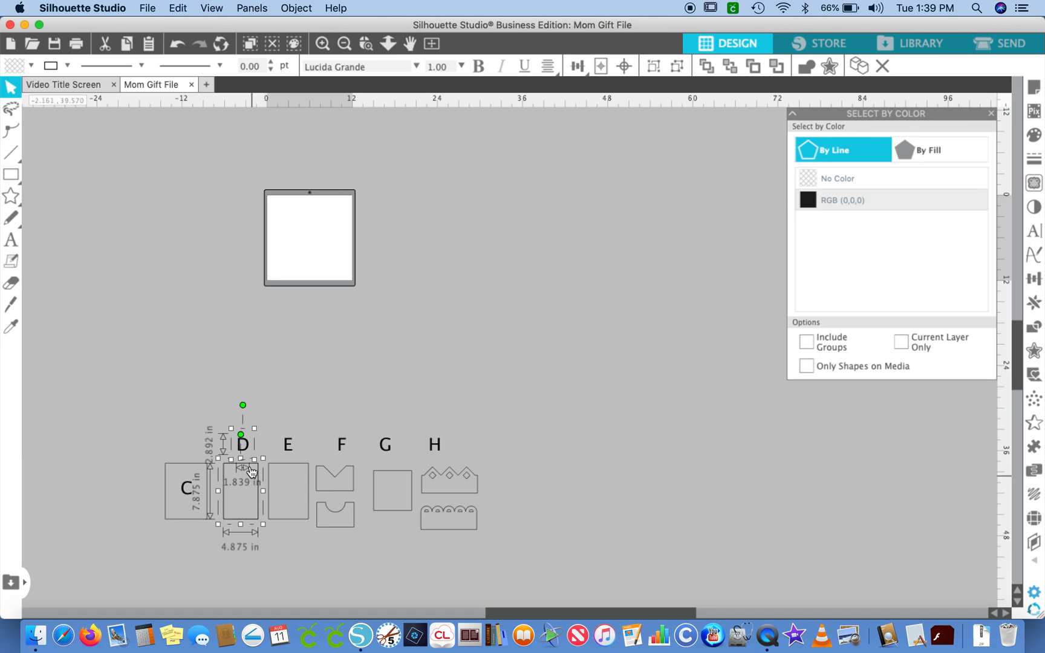
pyautogui.moveTo(243, 445); pyautogui.dragTo(416, 327)
pyautogui.scroll(5, 366, 236)
pyautogui.scroll(10, 366, 237)
pyautogui.click(492, 221)
pyautogui.press('super+f')
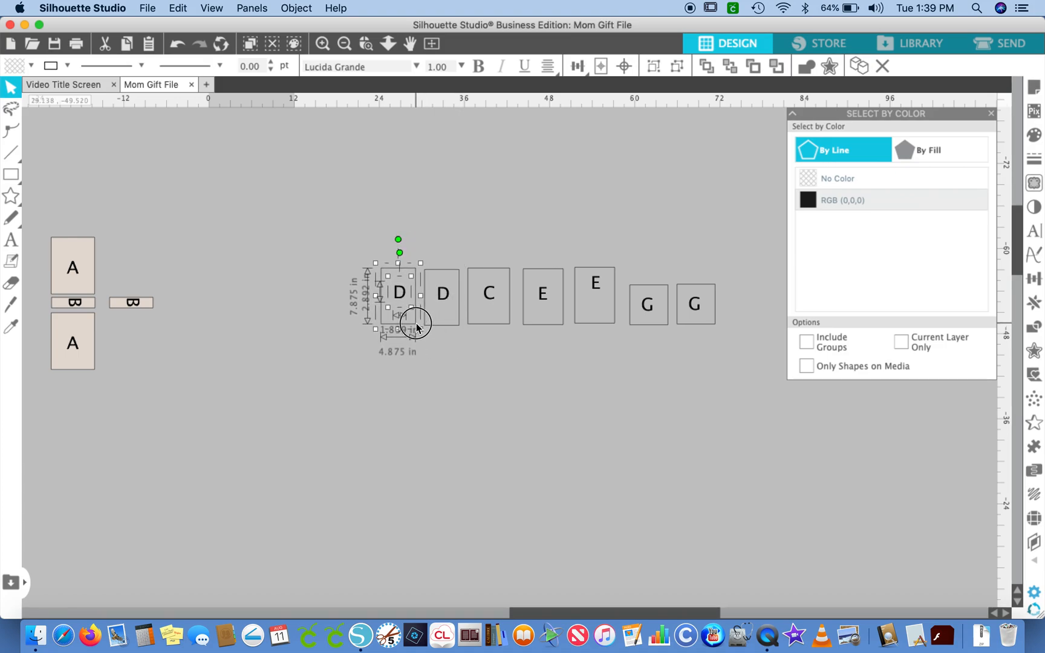
# - Place a copy of the letter H on the scalloped panel below the crown-shaped one
pyautogui.scroll(-15, 444, 444)
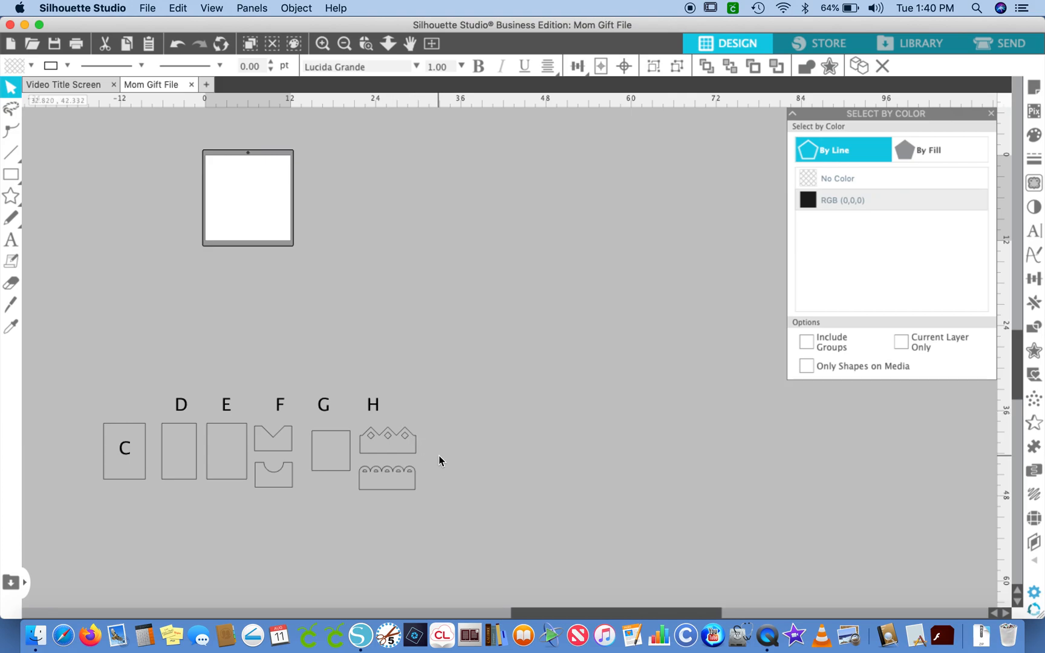
pyautogui.moveTo(434, 462); pyautogui.dragTo(334, 514)
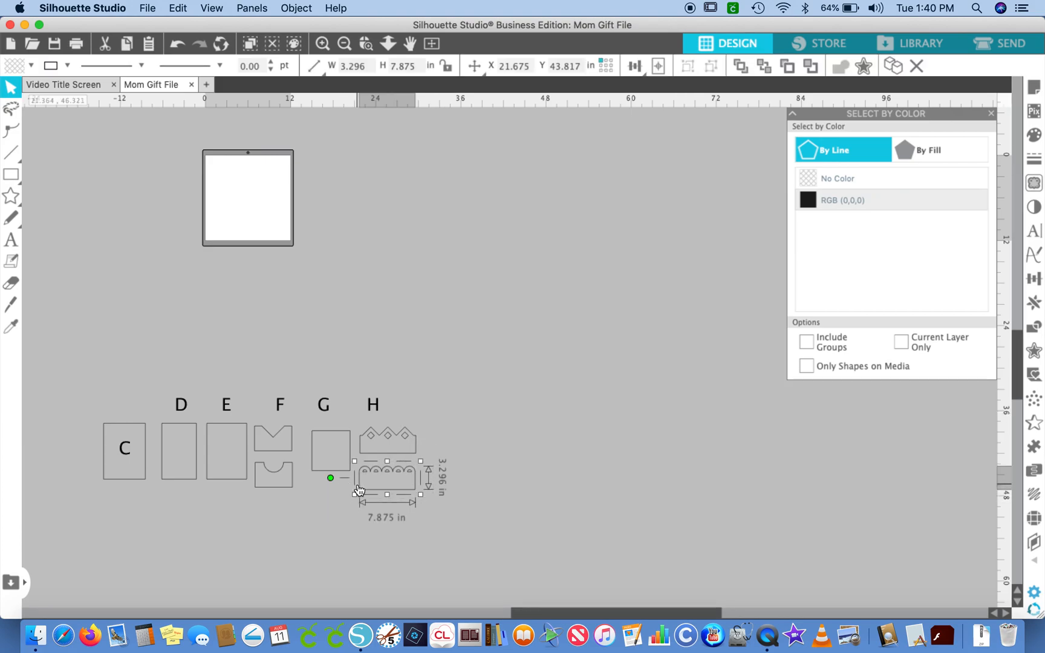
pyautogui.click(424, 390)
pyautogui.click(373, 409)
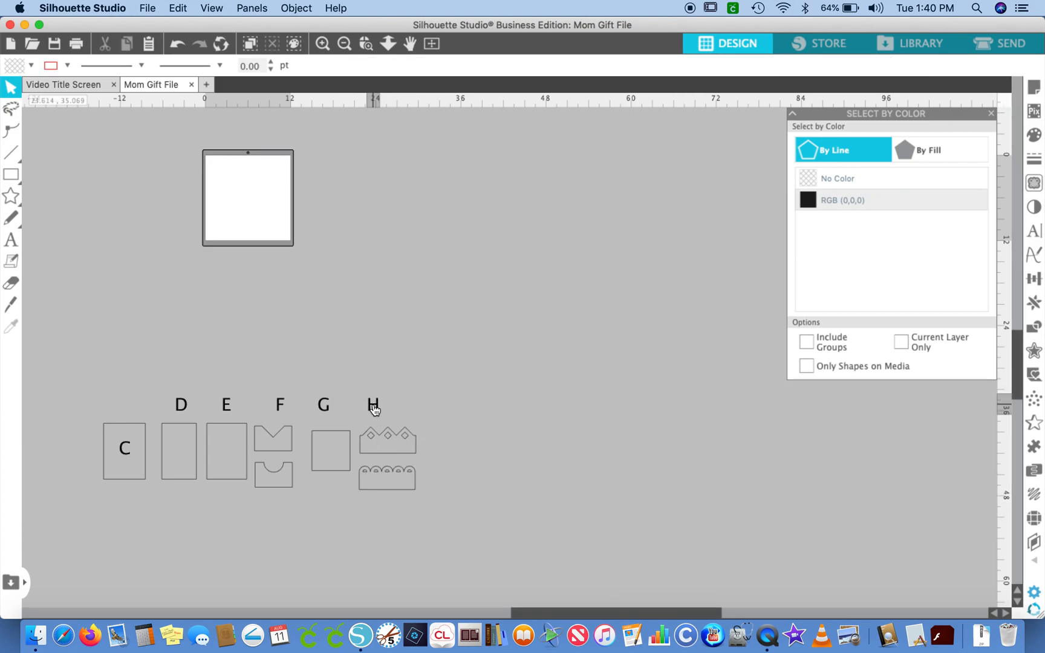
pyautogui.press('super+c')
pyautogui.press('super+f')
pyautogui.moveTo(373, 405); pyautogui.dragTo(395, 479)
# - Move the lettered scalloped H panel, turned on its side, left of the D panels, and place duplicates of both E panels to its left
pyautogui.moveTo(451, 455); pyautogui.dragTo(344, 306)
pyautogui.scroll(8, 422, 288)
pyautogui.scroll(9, 422, 287)
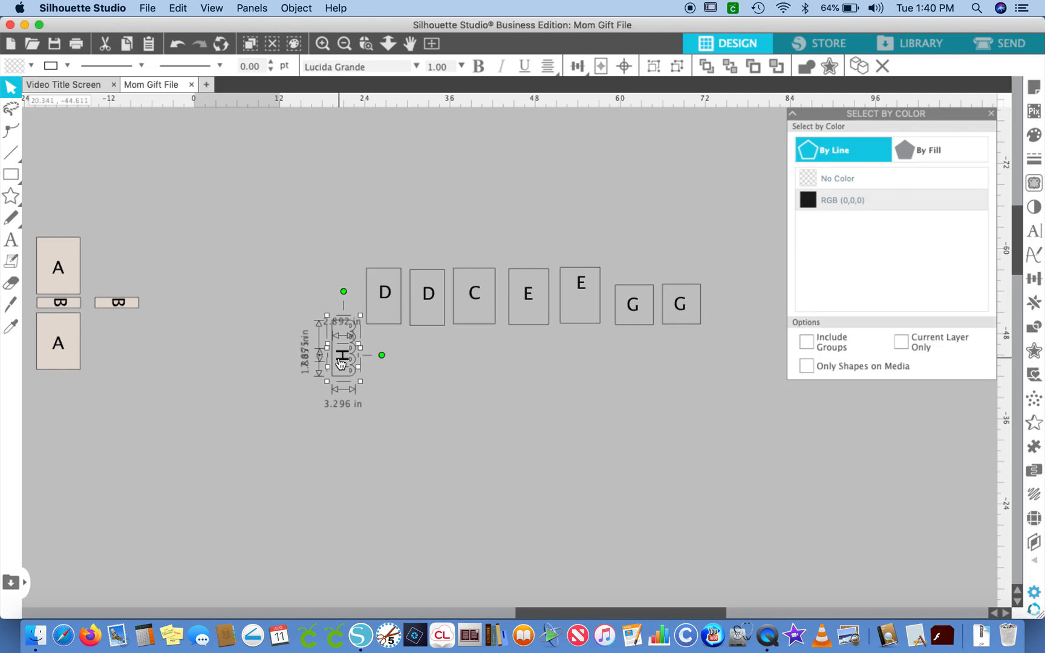
pyautogui.moveTo(337, 362); pyautogui.dragTo(340, 307)
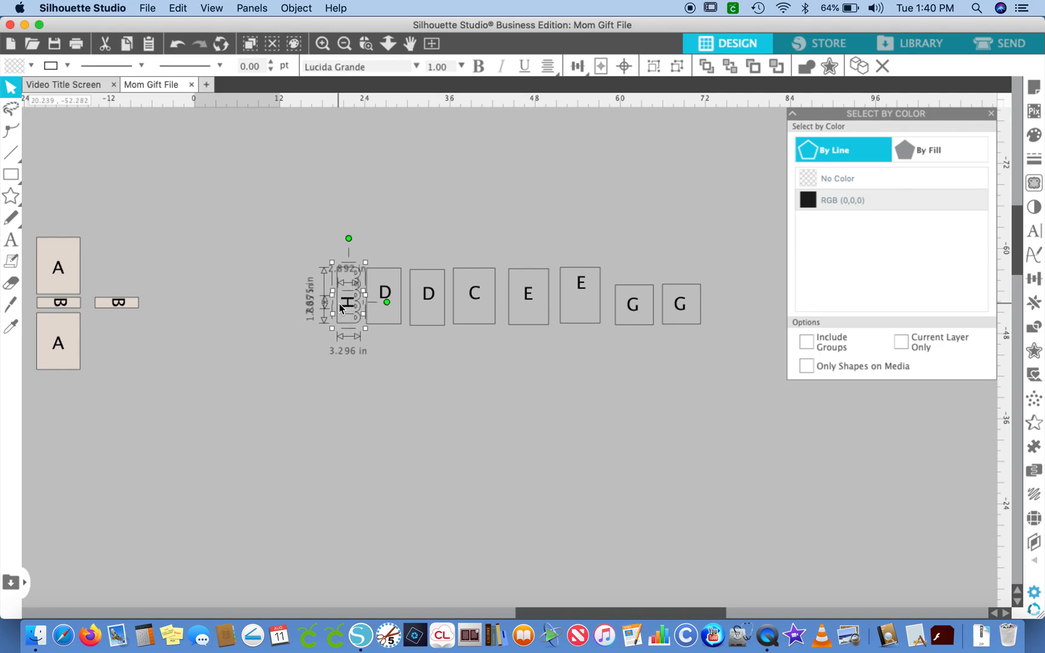
pyautogui.moveTo(494, 233); pyautogui.dragTo(616, 359)
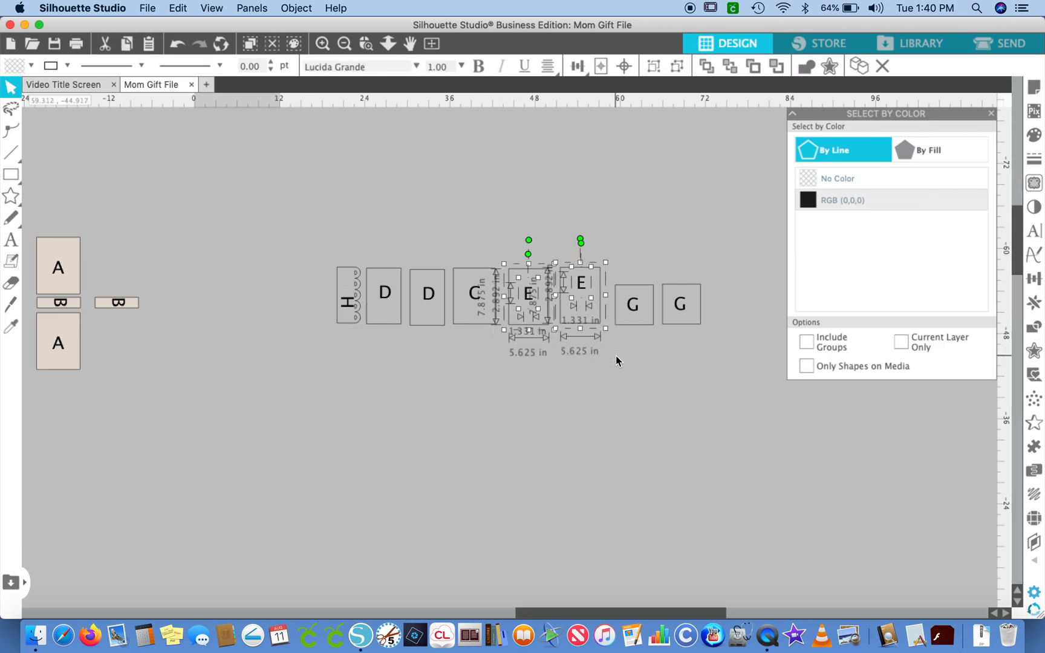
pyautogui.moveTo(584, 288); pyautogui.dragTo(310, 290)
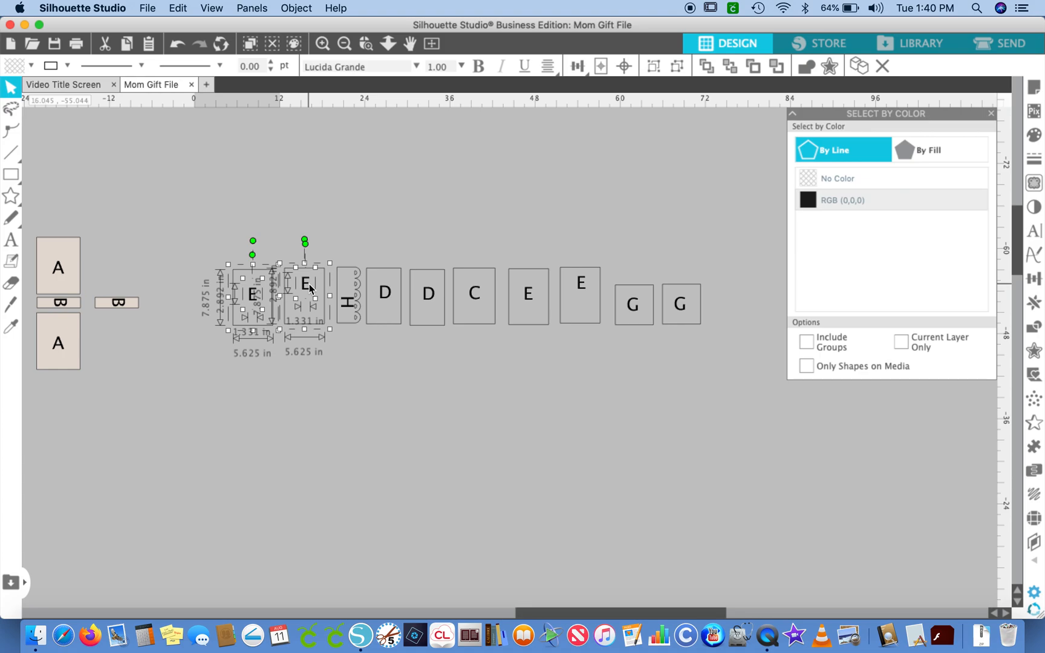
# - Move the V-notched panel with a copy of the letter F directly below the first E panel right of C
pyautogui.scroll(-5, 375, 426)
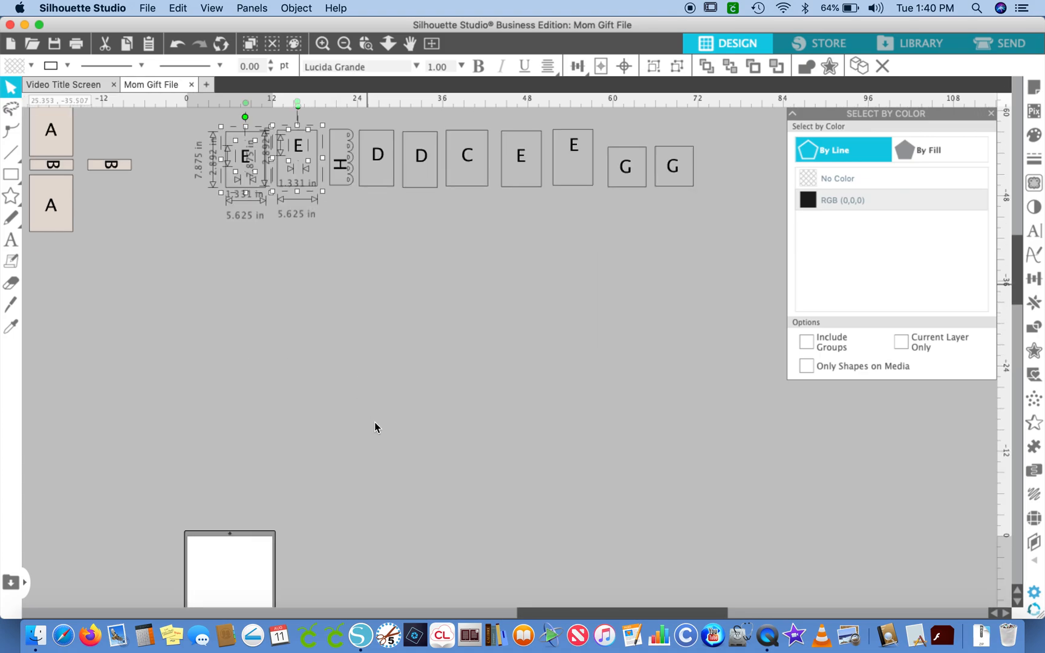
pyautogui.scroll(-9, 375, 426)
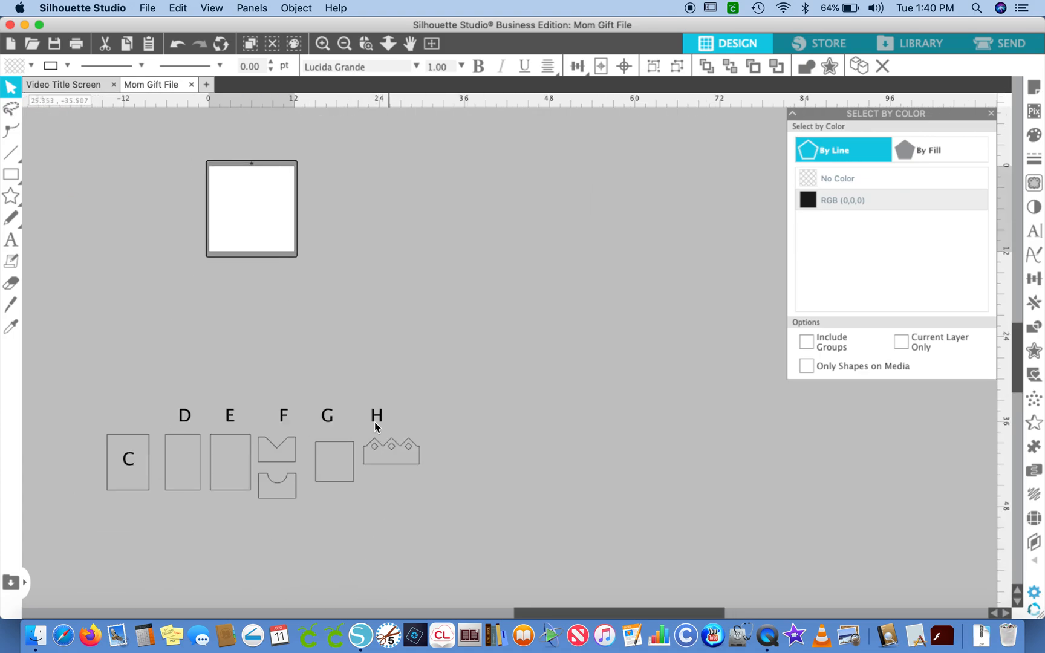
pyautogui.click(299, 460)
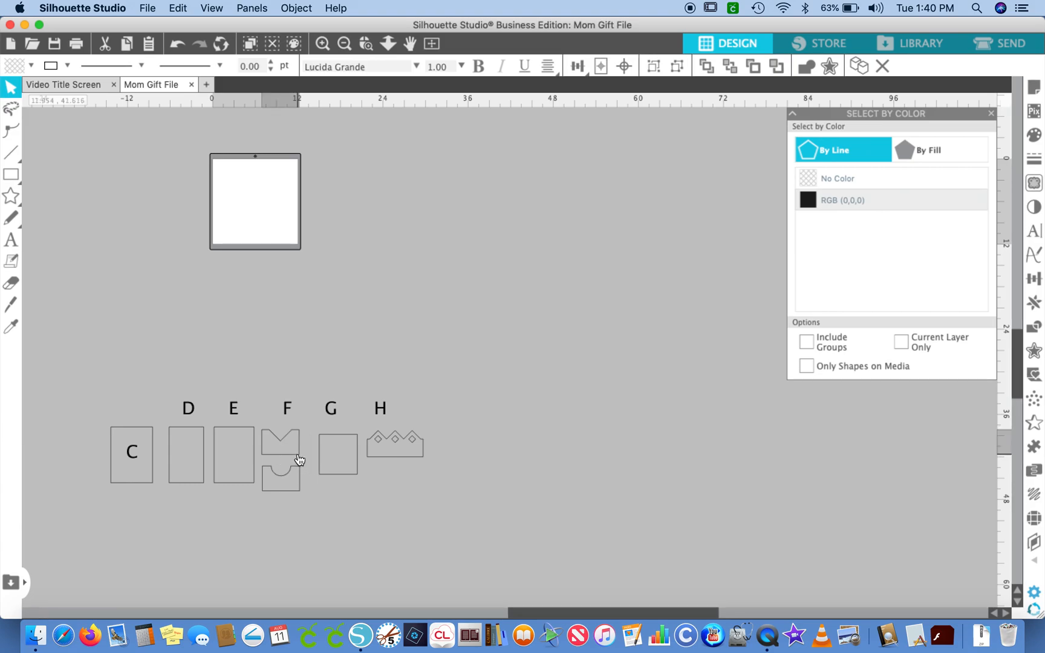
pyautogui.click(294, 372)
pyautogui.click(287, 410)
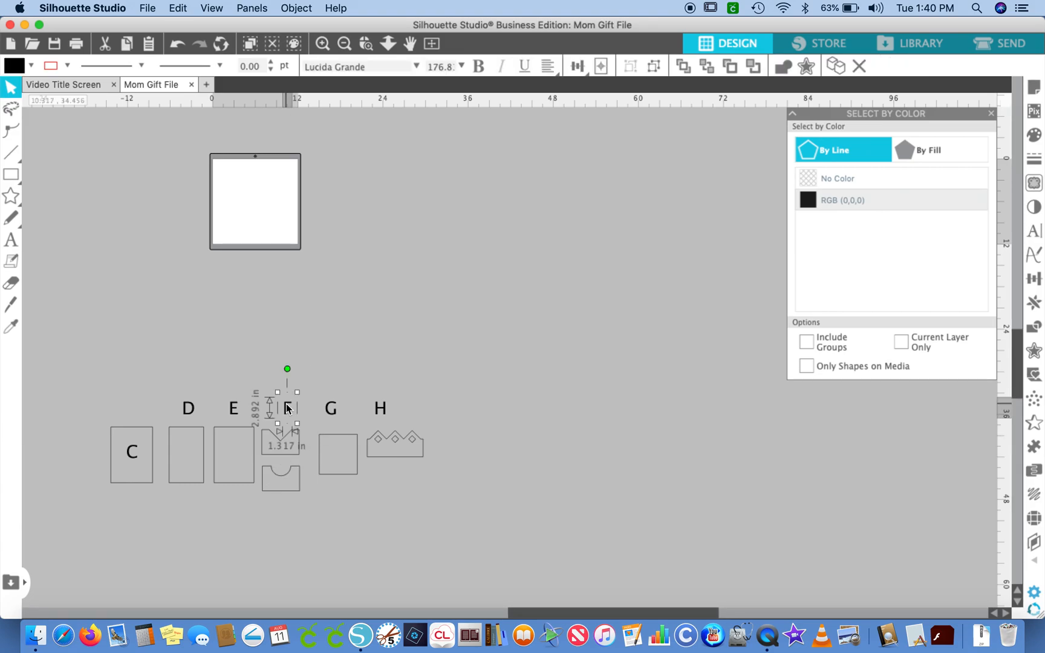
pyautogui.moveTo(288, 410); pyautogui.dragTo(477, 200)
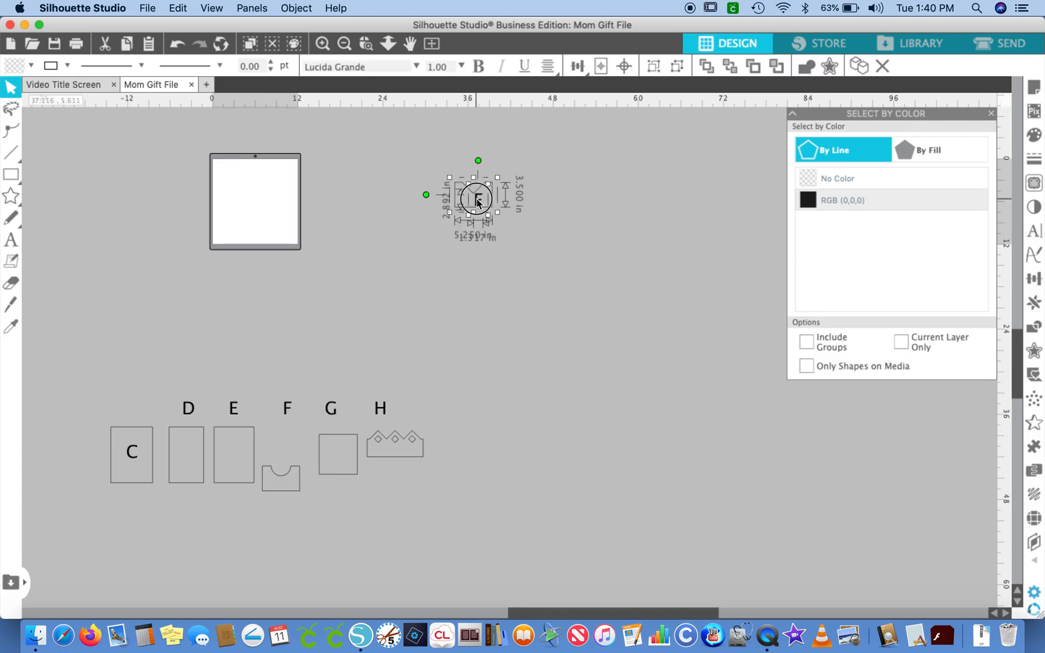
pyautogui.scroll(5, 477, 199)
pyautogui.hscroll(2, 477, 200)
pyautogui.scroll(8, 477, 202)
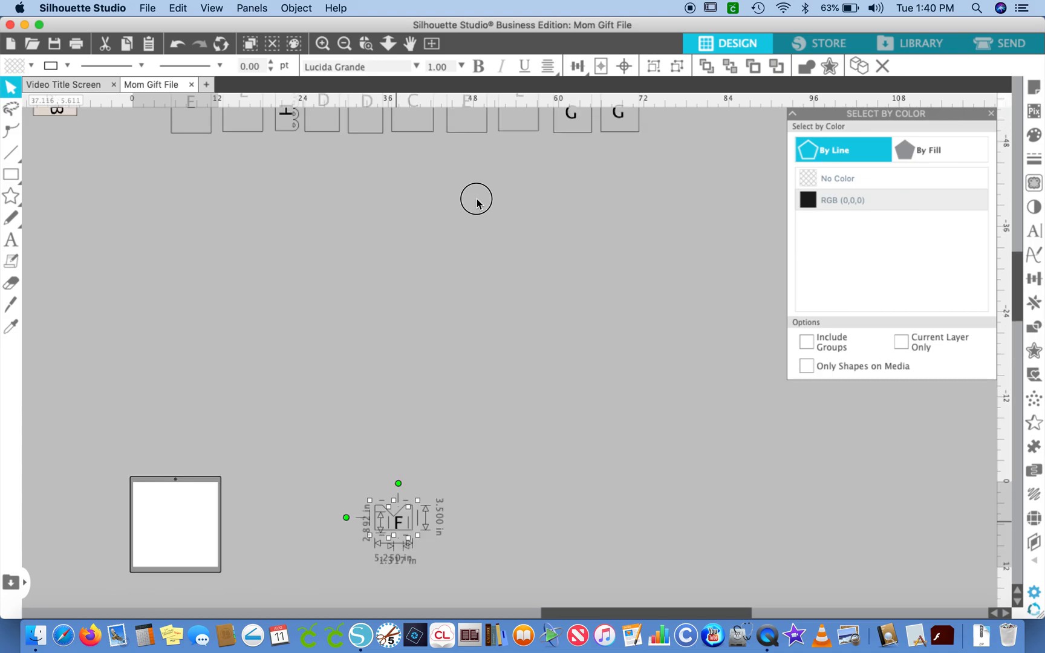
pyautogui.moveTo(478, 202); pyautogui.dragTo(471, 259)
pyautogui.click(350, 340)
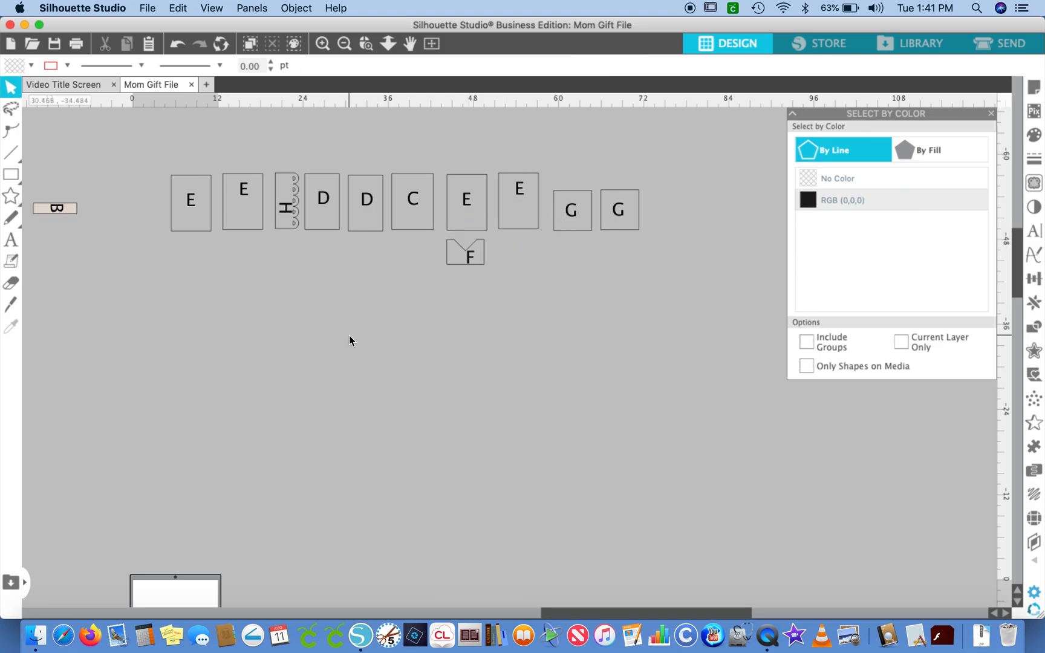
# - Move the lettered C panel from the source pieces to the empty area below the assembly row and delete it
pyautogui.scroll(-5, 350, 341)
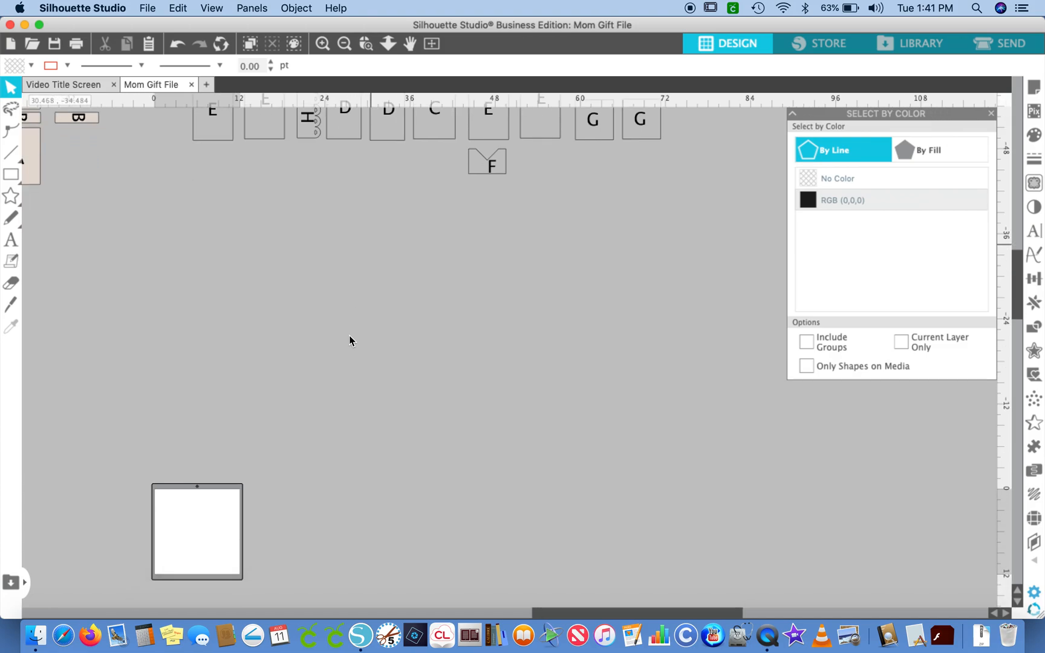
pyautogui.scroll(4, 349, 340)
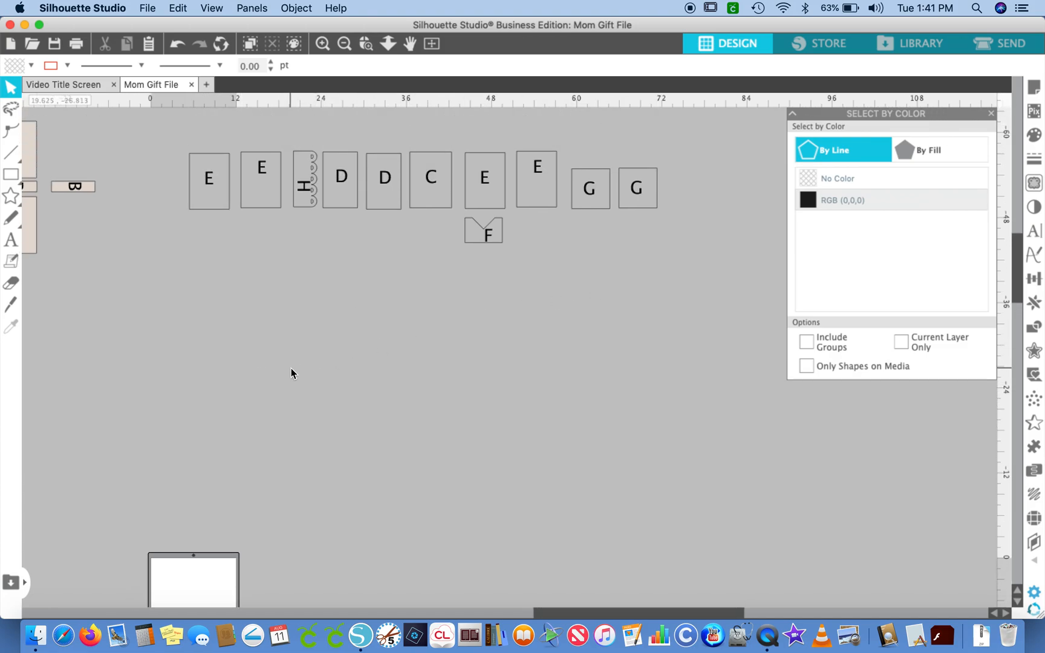
pyautogui.scroll(-10, 284, 451)
pyautogui.hscroll(-2, 288, 455)
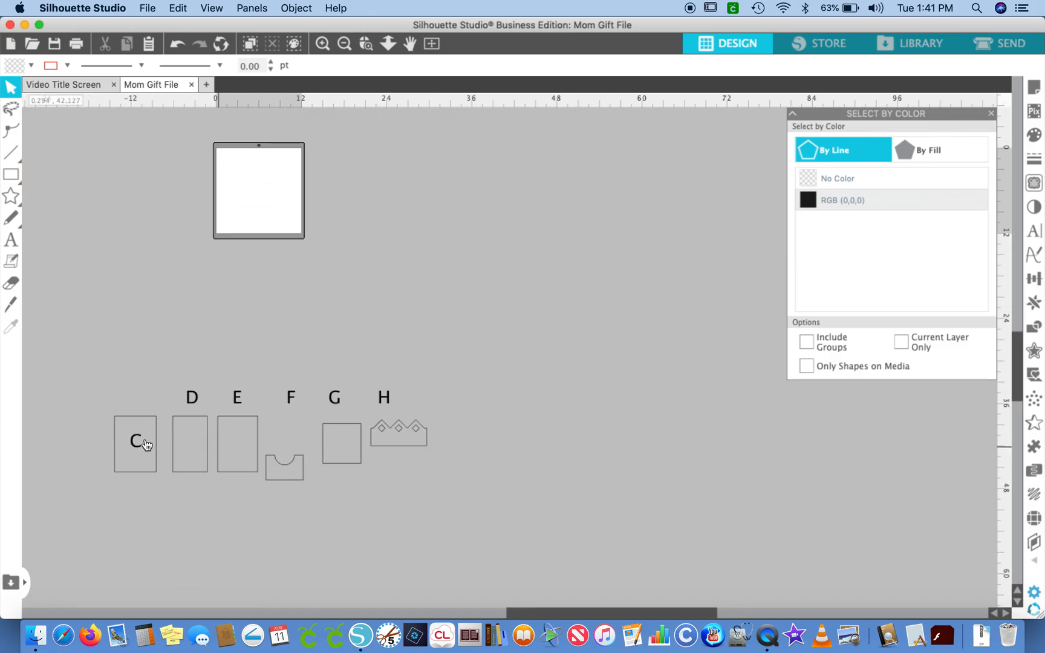
pyautogui.moveTo(99, 412); pyautogui.dragTo(380, 345)
pyautogui.scroll(8, 327, 272)
pyautogui.hscroll(3, 326, 273)
pyautogui.scroll(1, 327, 273)
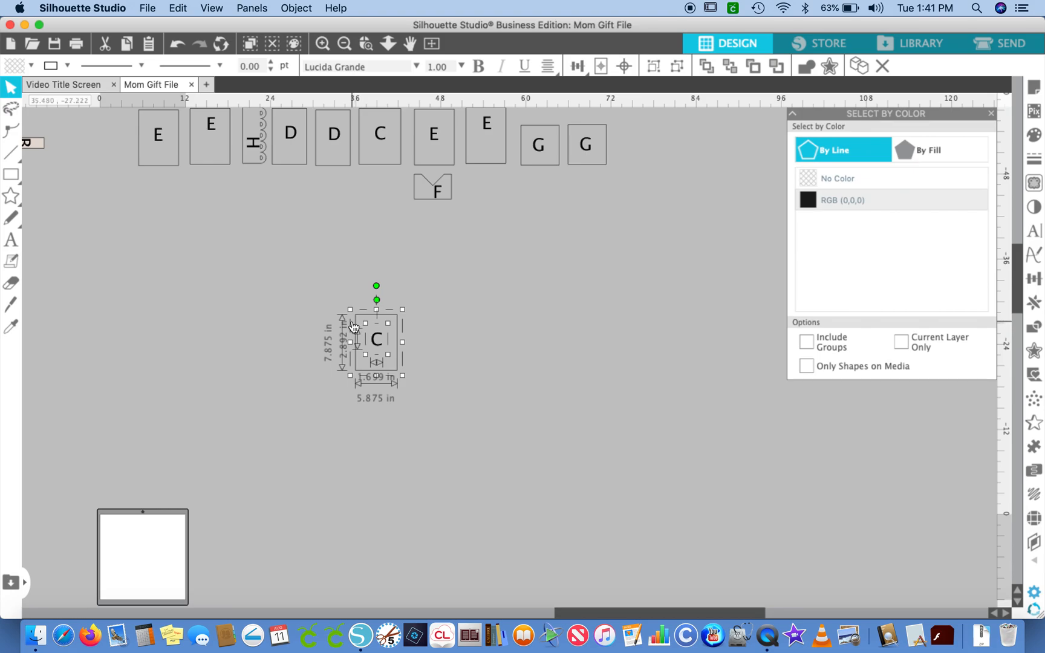
pyautogui.moveTo(337, 301); pyautogui.dragTo(464, 443)
pyautogui.press('Delete')
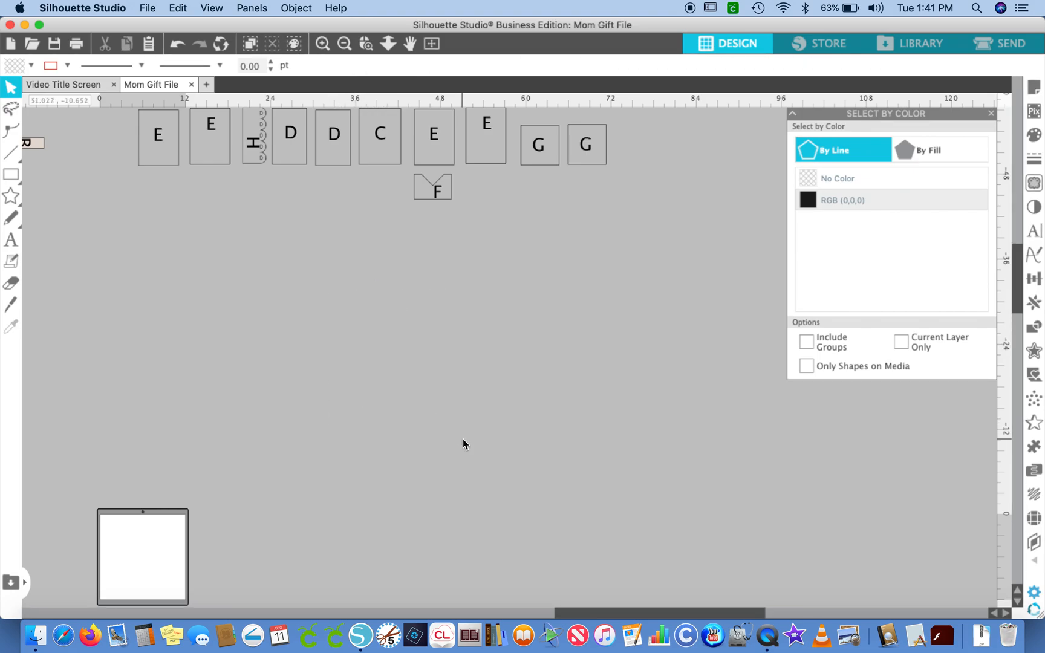
# - Duplicate the whole lettered assembly below the original, and delete the V-notched F panel from the copy
pyautogui.scroll(3, 463, 444)
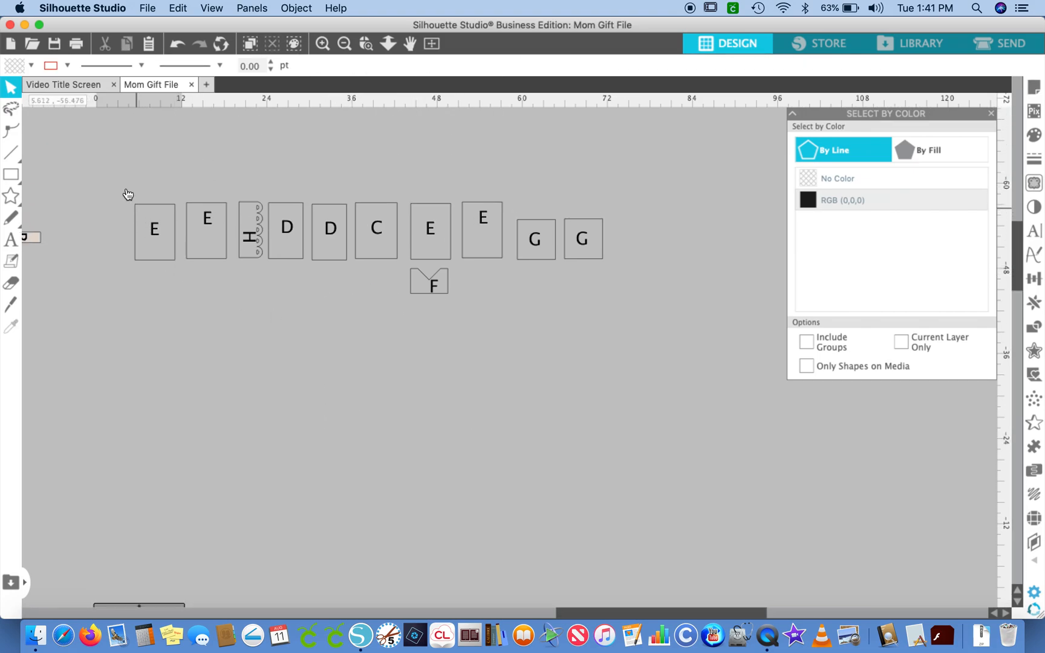
pyautogui.moveTo(106, 169); pyautogui.dragTo(703, 317)
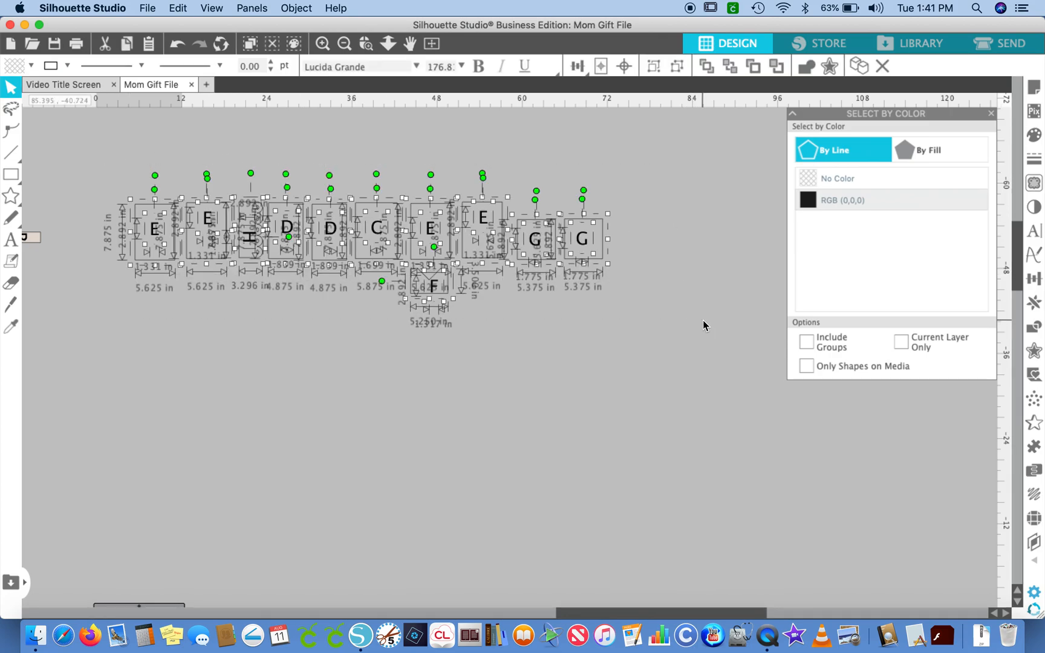
pyautogui.press('super+c')
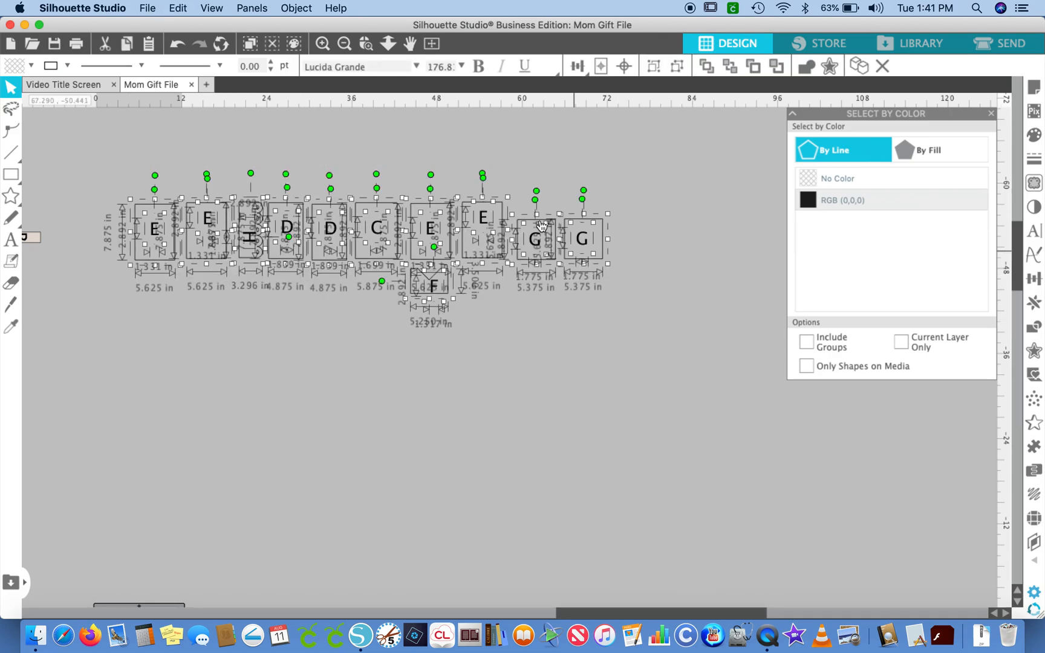
pyautogui.moveTo(430, 230); pyautogui.dragTo(435, 421)
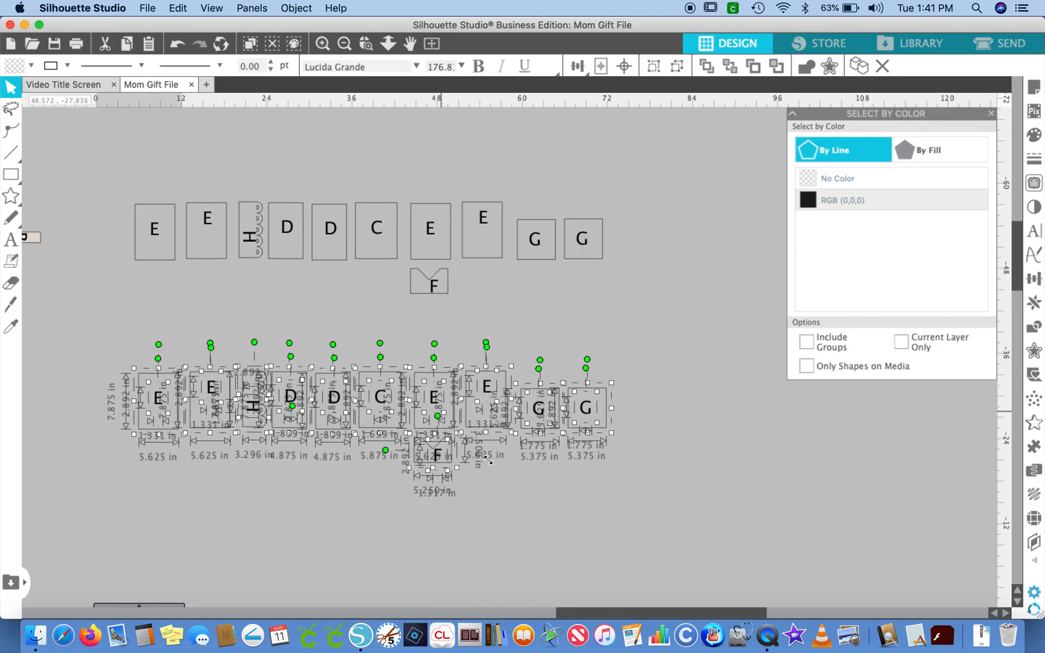
pyautogui.click(537, 508)
pyautogui.scroll(-3, 537, 508)
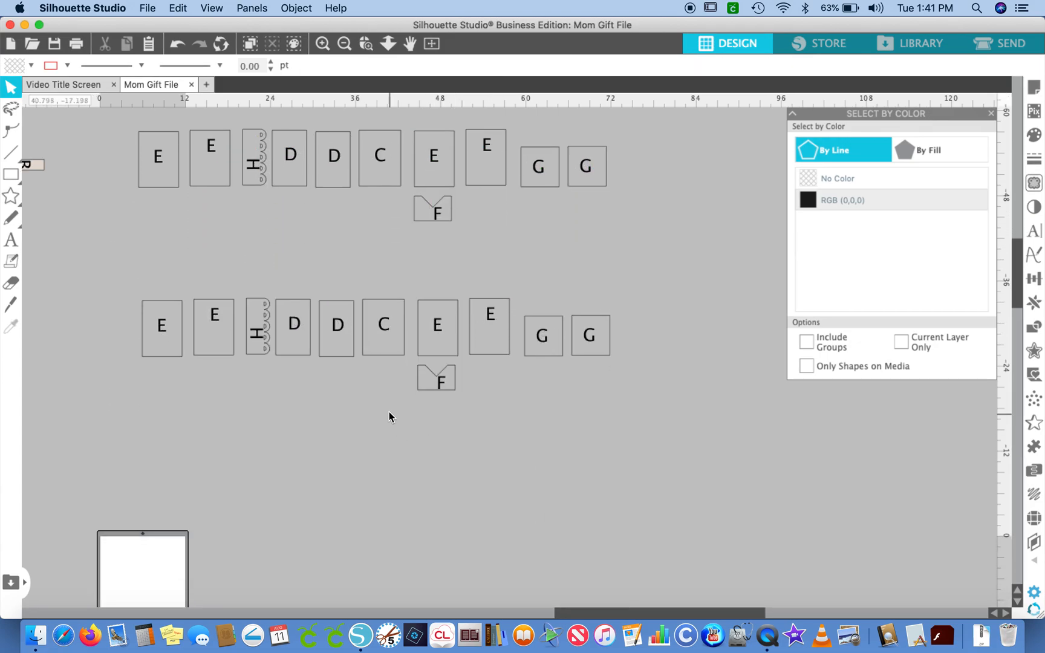
pyautogui.moveTo(388, 416); pyautogui.dragTo(487, 357)
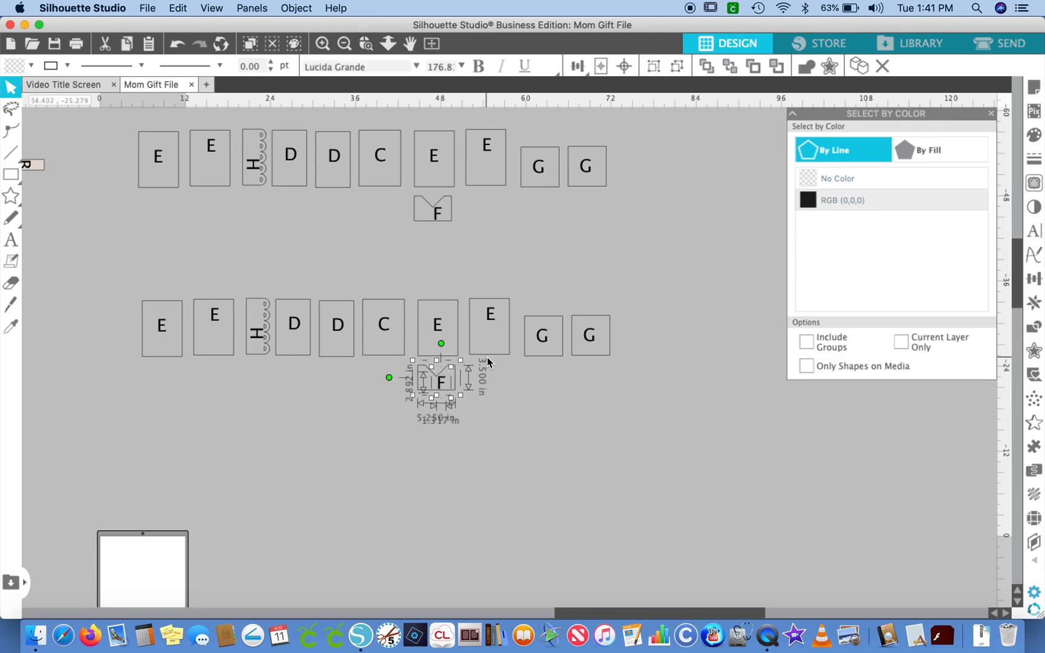
pyautogui.press('Delete')
# - Move the letter F onto the curved-notch panel in the source pieces, and shift the blank G panel slightly left
pyautogui.scroll(-15, 434, 409)
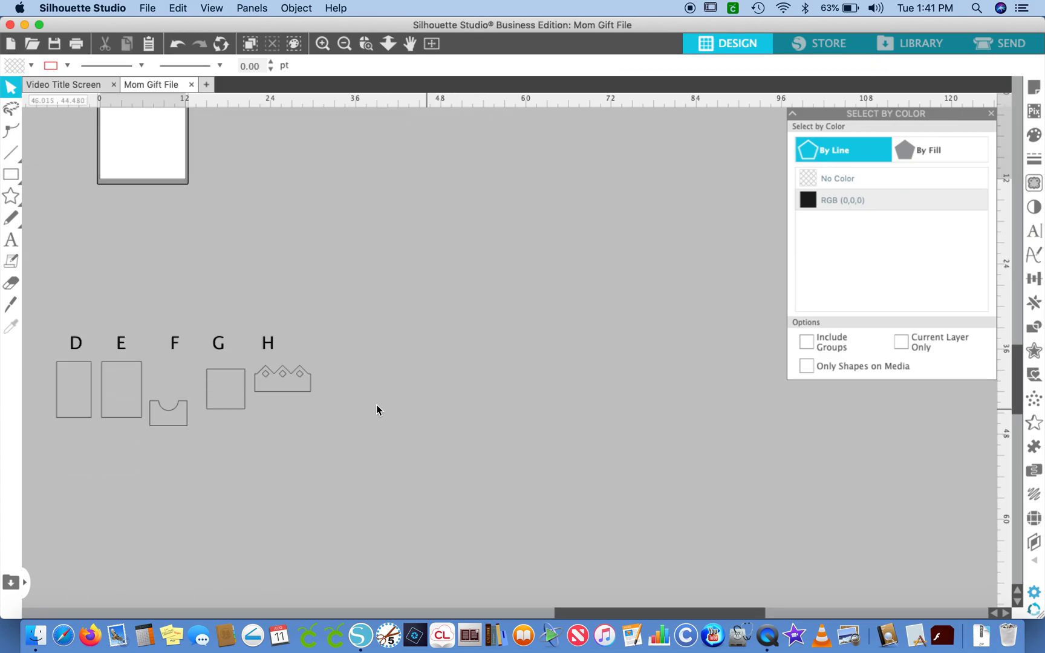
pyautogui.click(168, 414)
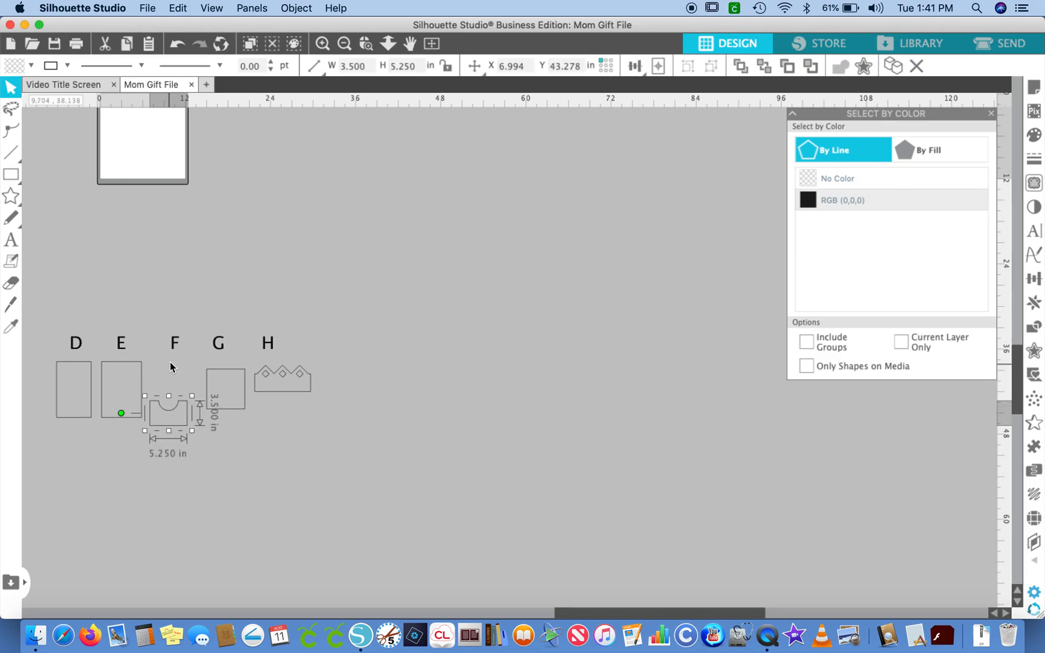
pyautogui.click(175, 351)
pyautogui.moveTo(175, 351); pyautogui.dragTo(171, 424)
pyautogui.moveTo(202, 382)
pyautogui.mouseDown()
pyautogui.moveTo(139, 454)
pyautogui.moveTo(194, 380)
pyautogui.mouseUp()
pyautogui.click(171, 427)
# - Move the curved-notch panel with its letter F directly below the second E panel in the lower assembly row
pyautogui.moveTo(194, 452); pyautogui.dragTo(135, 368)
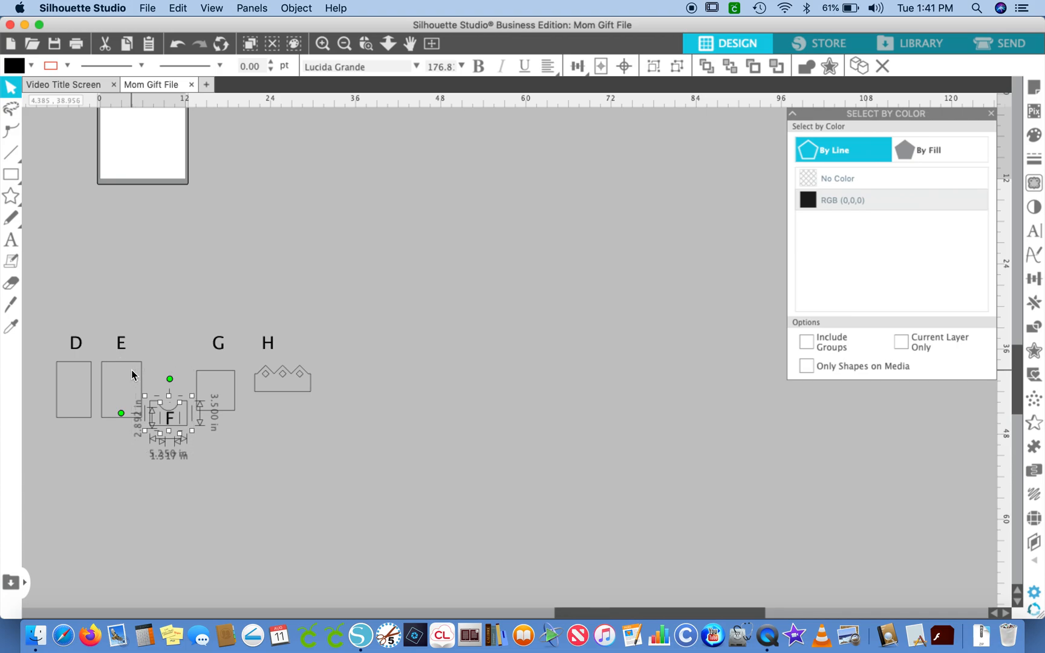
pyautogui.moveTo(171, 422); pyautogui.dragTo(249, 295)
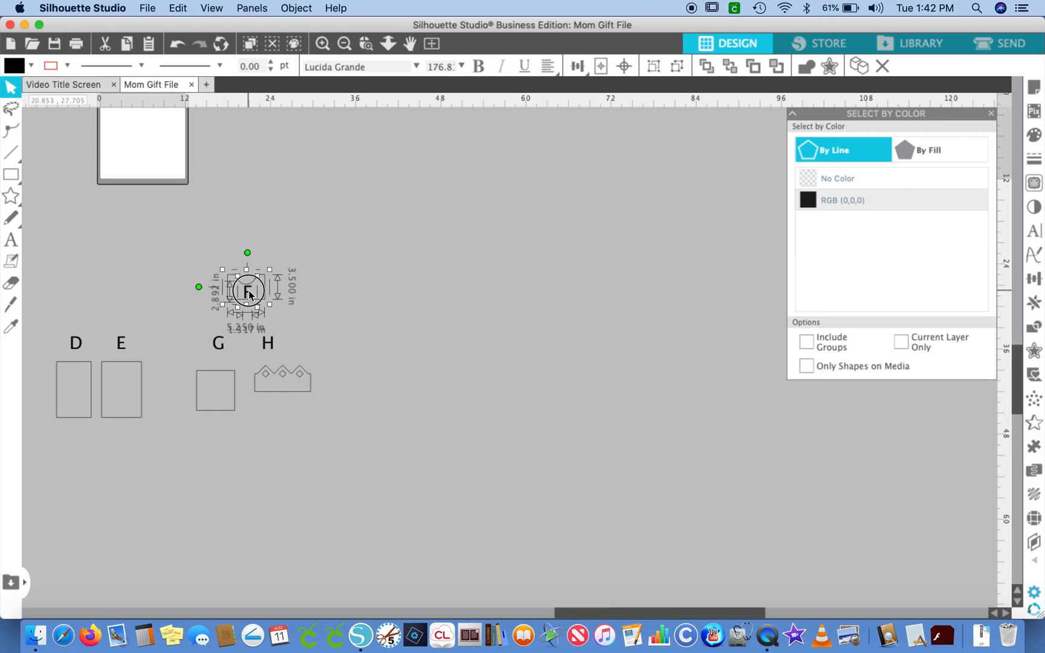
pyautogui.moveTo(249, 295); pyautogui.dragTo(222, 162)
pyautogui.scroll(5, 217, 251)
pyautogui.scroll(5, 221, 162)
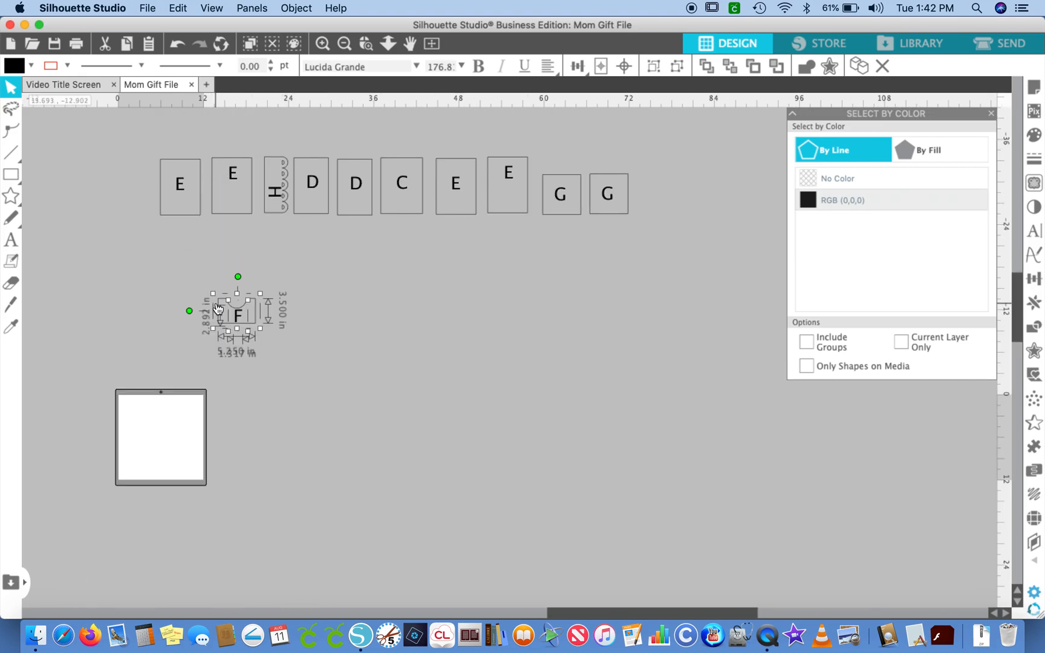
pyautogui.click(239, 325)
pyautogui.moveTo(239, 324); pyautogui.dragTo(233, 248)
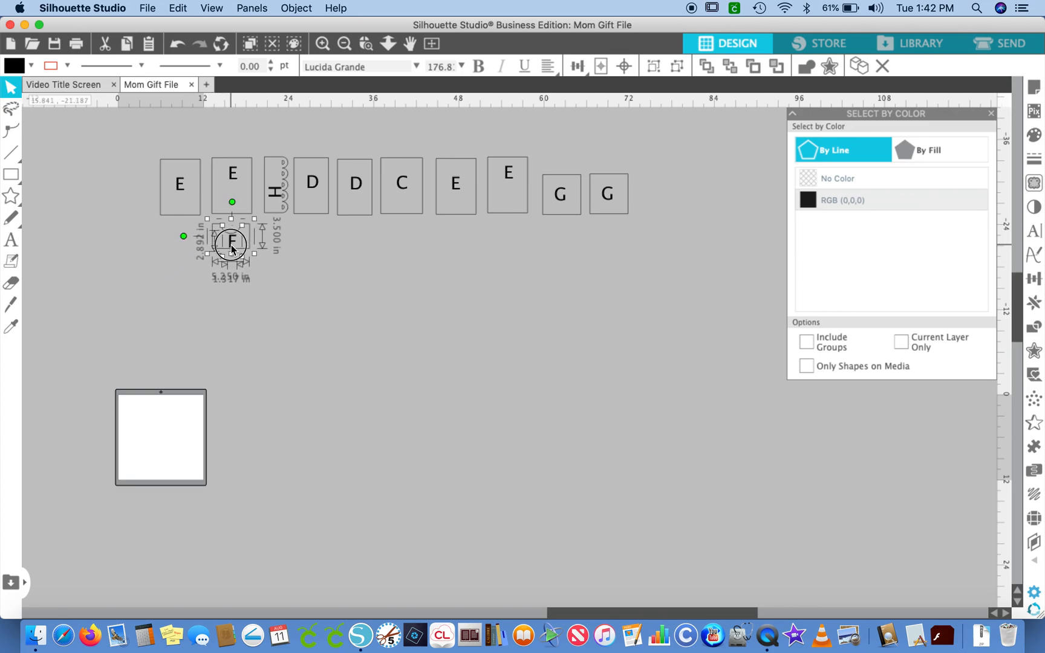
pyautogui.scroll(3, 232, 249)
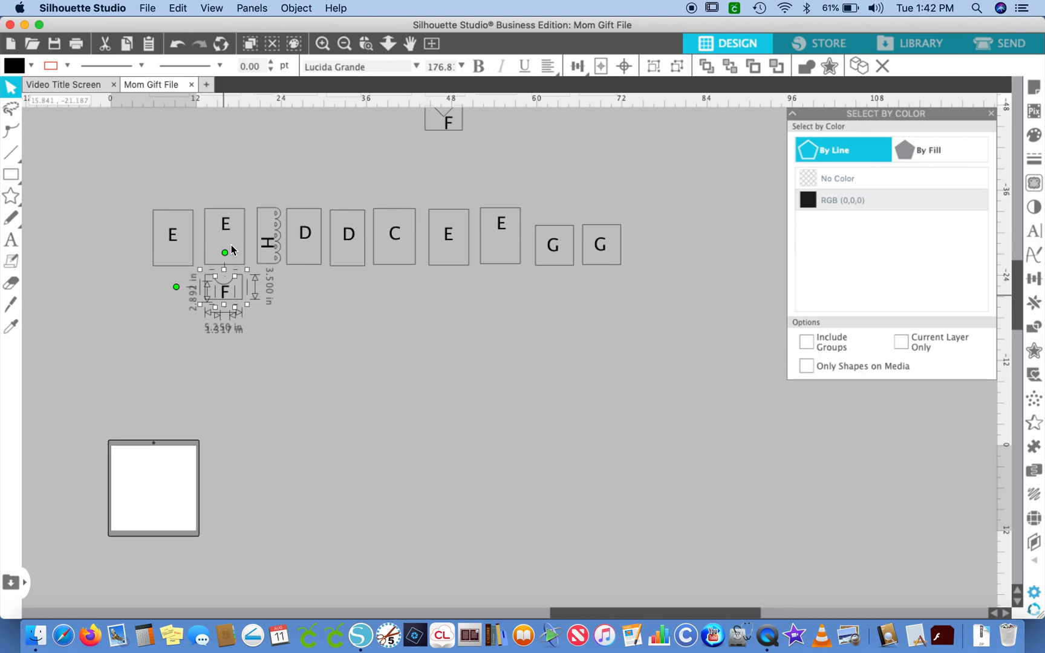
# - Delete the scalloped panel and its letter H from the lower assembly row
pyautogui.click(273, 243)
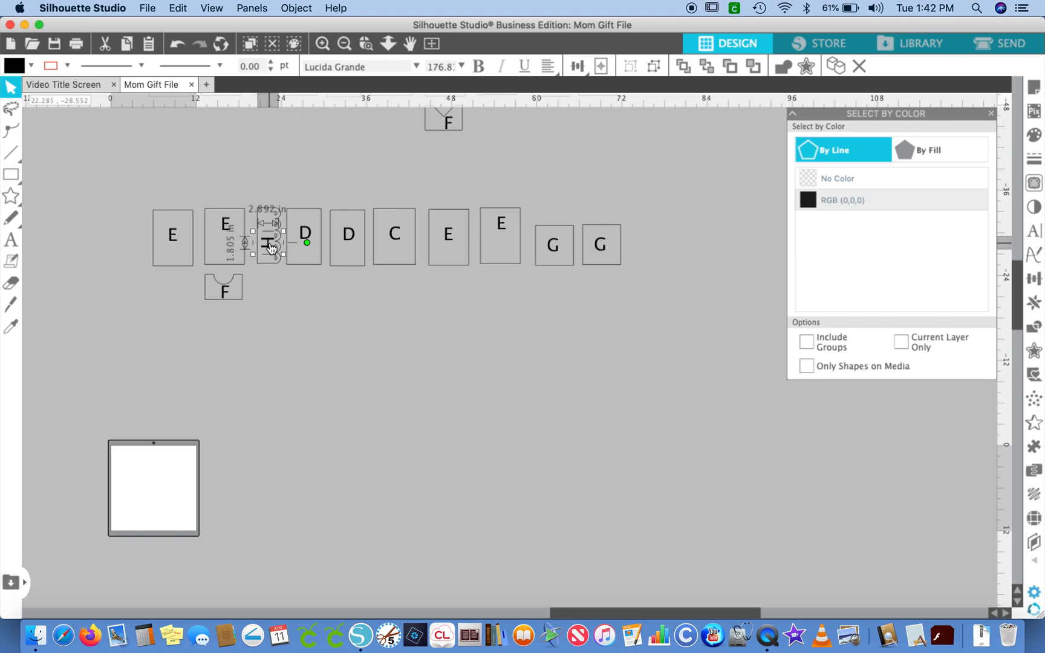
pyautogui.click(273, 253)
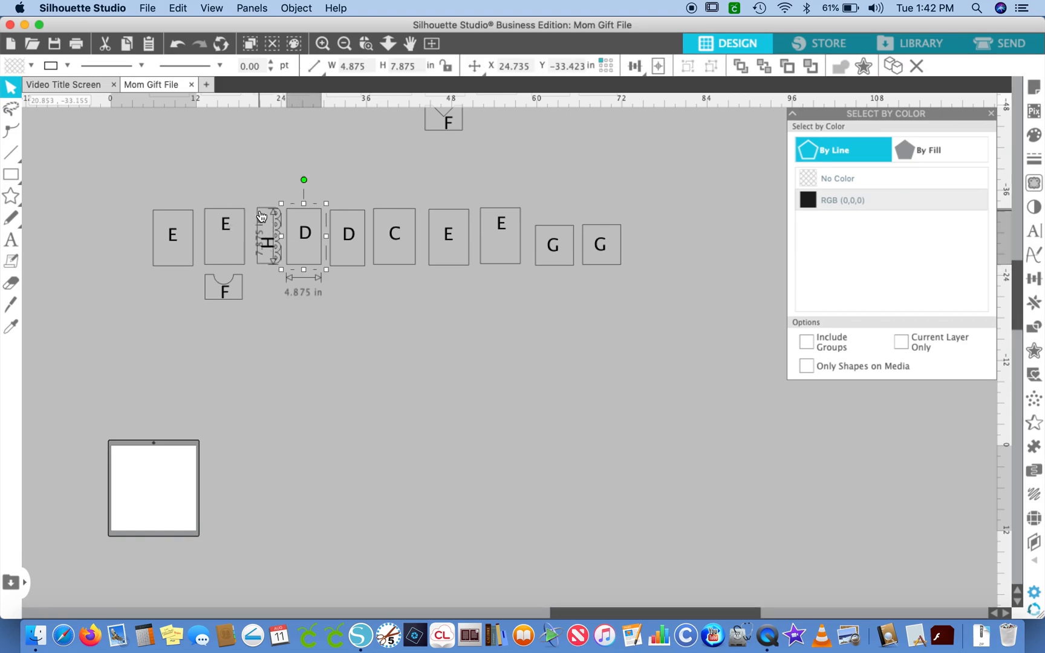
pyautogui.press('Delete')
pyautogui.click(270, 242)
pyautogui.rightClick(270, 242)
pyautogui.click(259, 311)
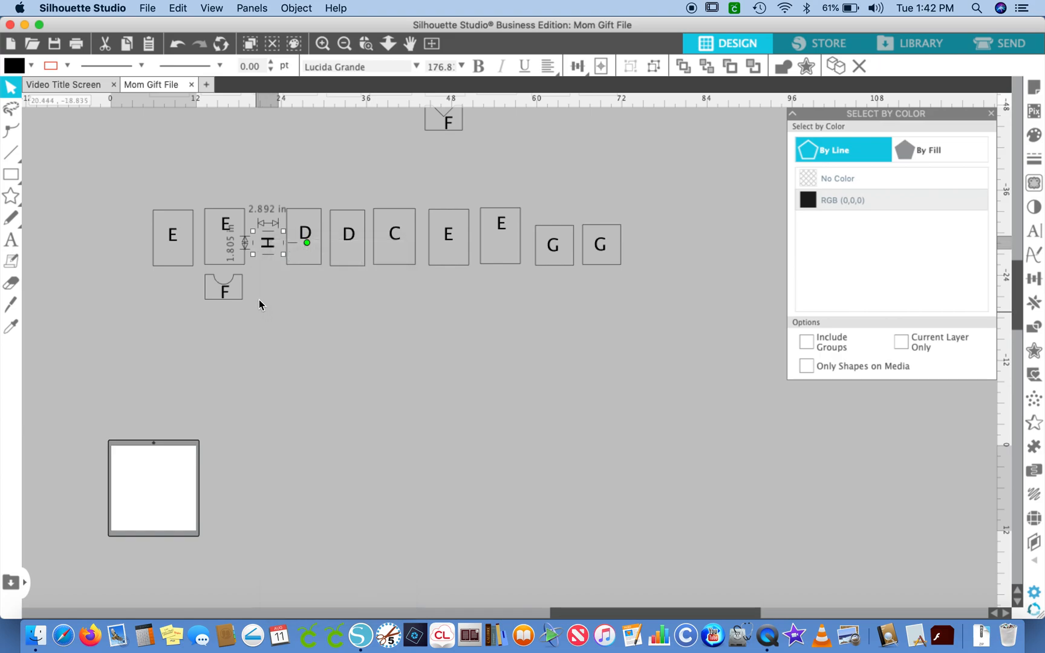
pyautogui.press('Delete')
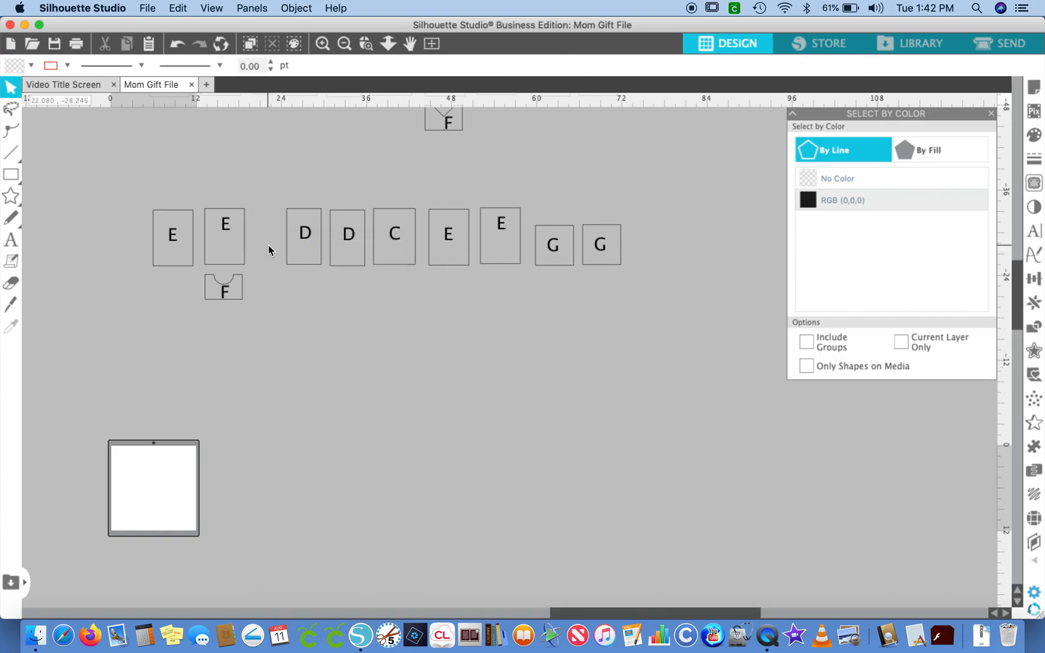
# - Shift the two D panels left in the lower row, and move the source letter H onto the diamond-edged panel
pyautogui.moveTo(265, 196); pyautogui.dragTo(340, 265)
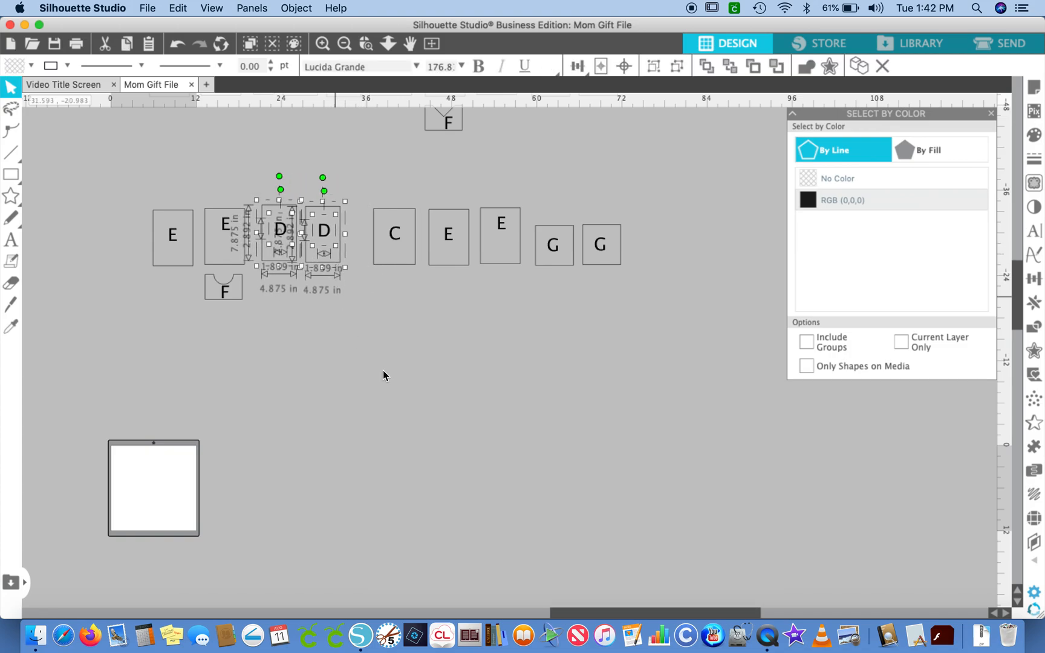
pyautogui.scroll(-5, 383, 370)
pyautogui.moveTo(279, 431); pyautogui.dragTo(301, 467)
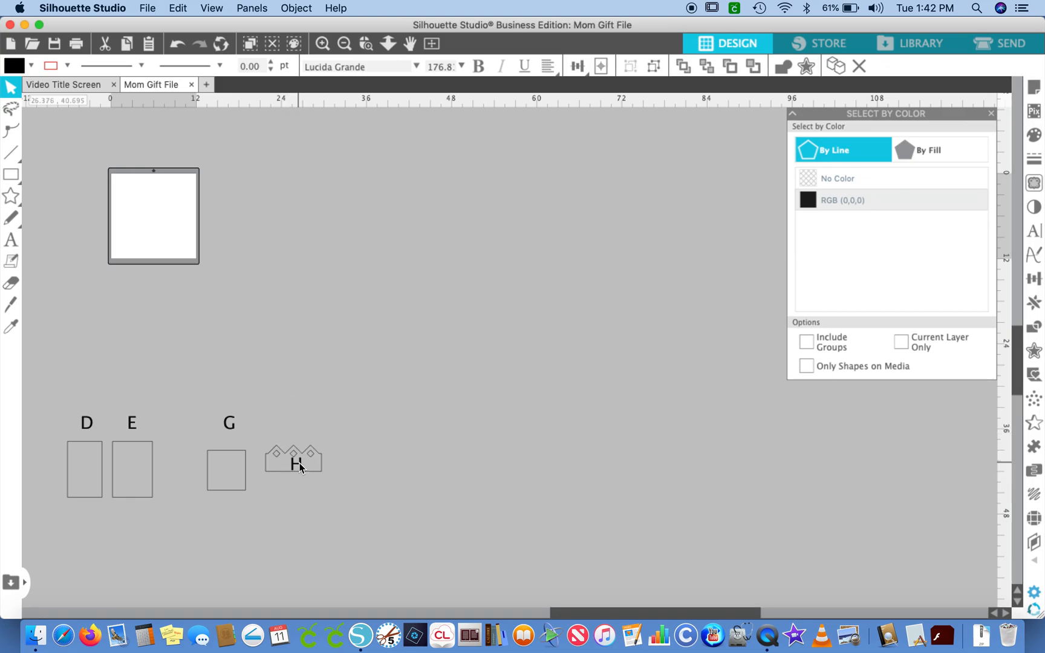
pyautogui.click(266, 441)
# - Rotate the lettered diamond-edged H panel a quarter turn clockwise and place it between the second D and the C in the lower row
pyautogui.moveTo(256, 430); pyautogui.dragTo(346, 278)
pyautogui.scroll(5, 345, 279)
pyautogui.moveTo(335, 542); pyautogui.dragTo(364, 221)
pyautogui.moveTo(374, 256); pyautogui.dragTo(376, 300)
pyautogui.moveTo(349, 254)
pyautogui.mouseDown()
pyautogui.moveTo(373, 256)
pyautogui.moveTo(386, 294)
pyautogui.moveTo(352, 236)
pyautogui.mouseUp()
# - Delete the remaining D, E and G source panels together with their letters
pyautogui.scroll(-8, 180, 429)
pyautogui.hscroll(-2, 180, 430)
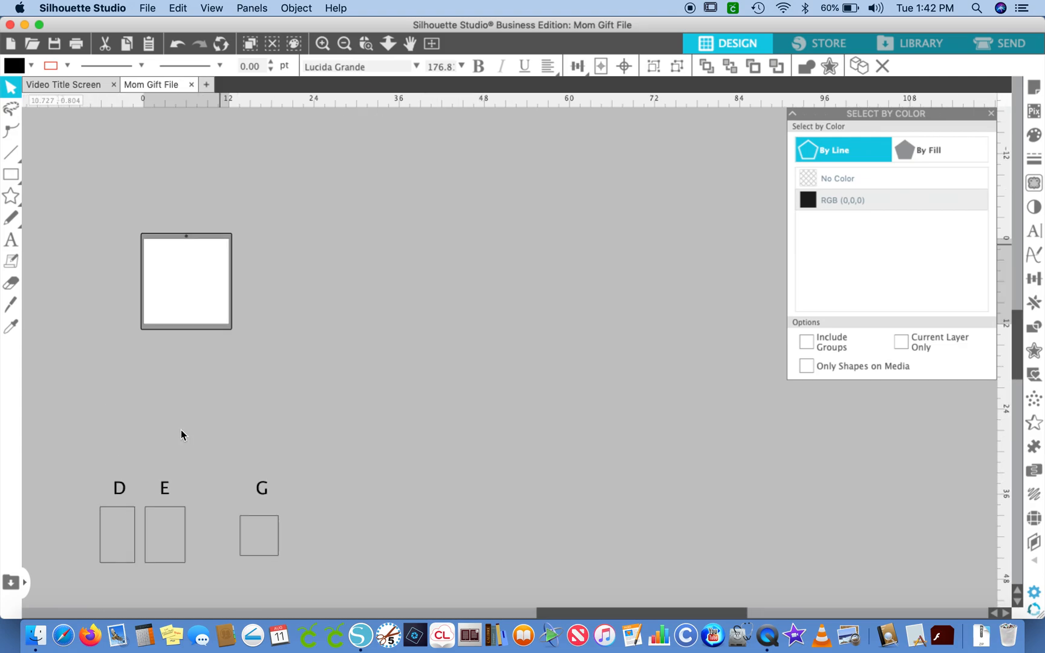
pyautogui.moveTo(95, 411); pyautogui.dragTo(389, 559)
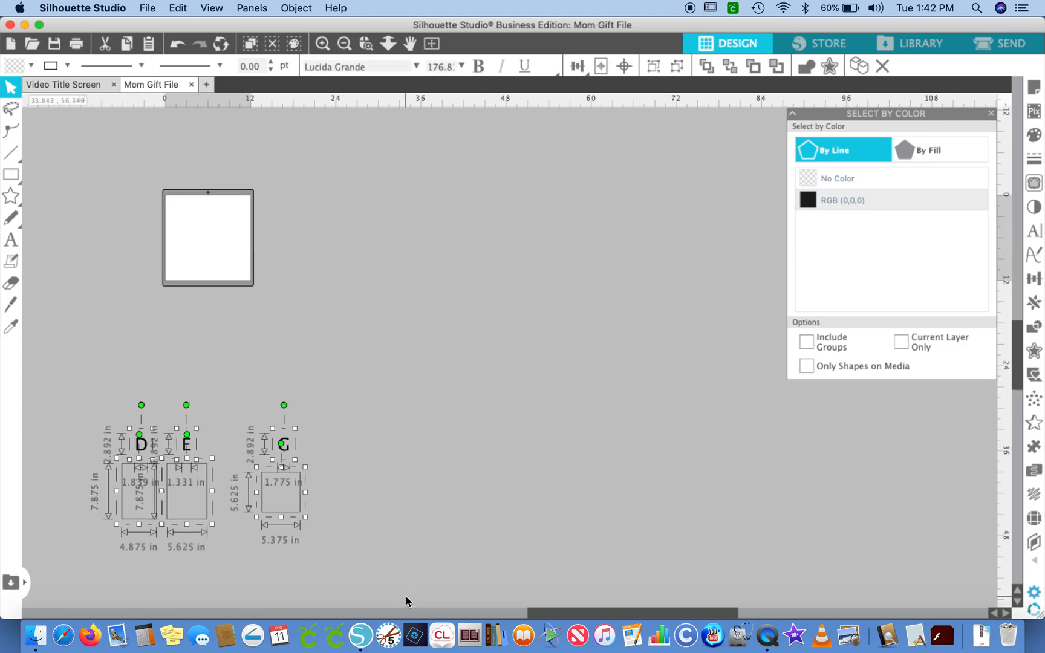
pyautogui.press('Delete')
# - Delete the letter H from the scalloped panel in the upper assembly row
pyautogui.scroll(4, 406, 596)
pyautogui.scroll(6, 406, 596)
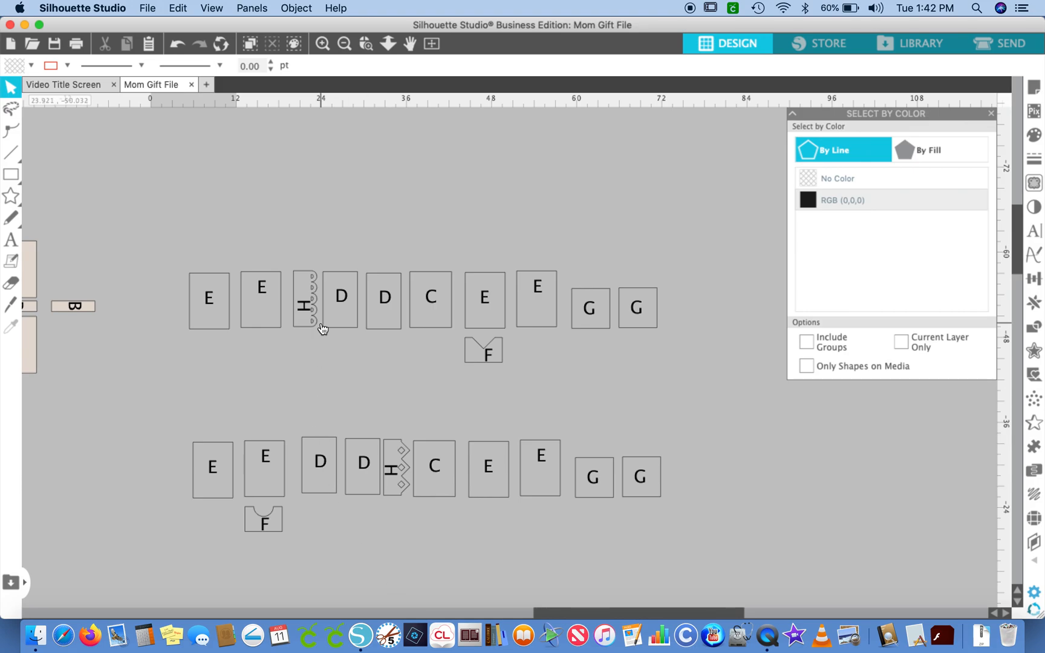
pyautogui.click(321, 46)
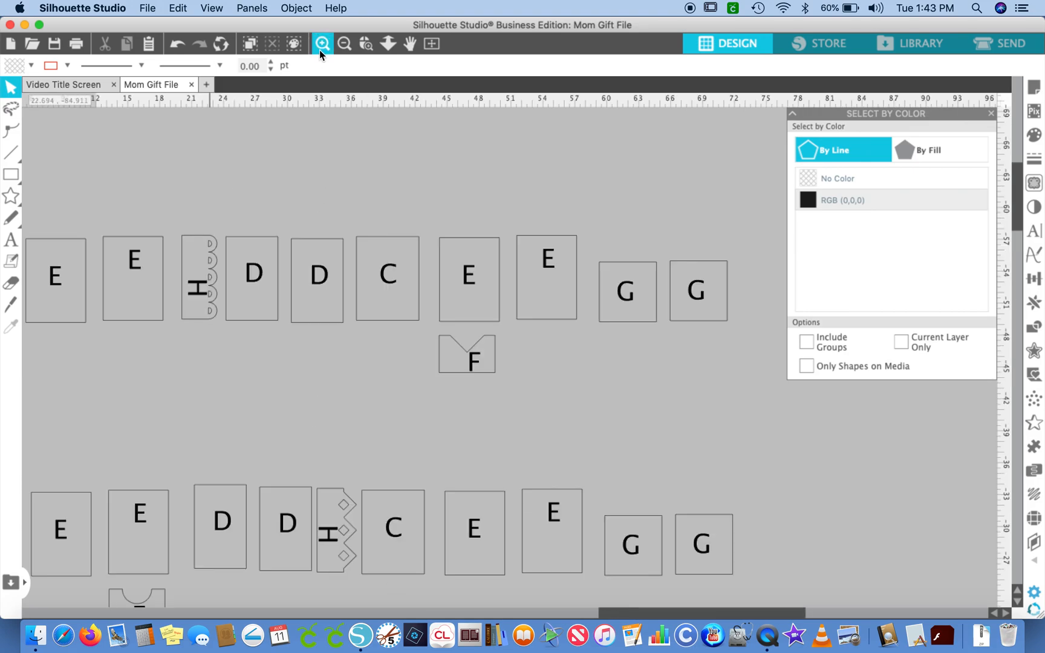
pyautogui.click(321, 46)
pyautogui.hscroll(-10, 226, 338)
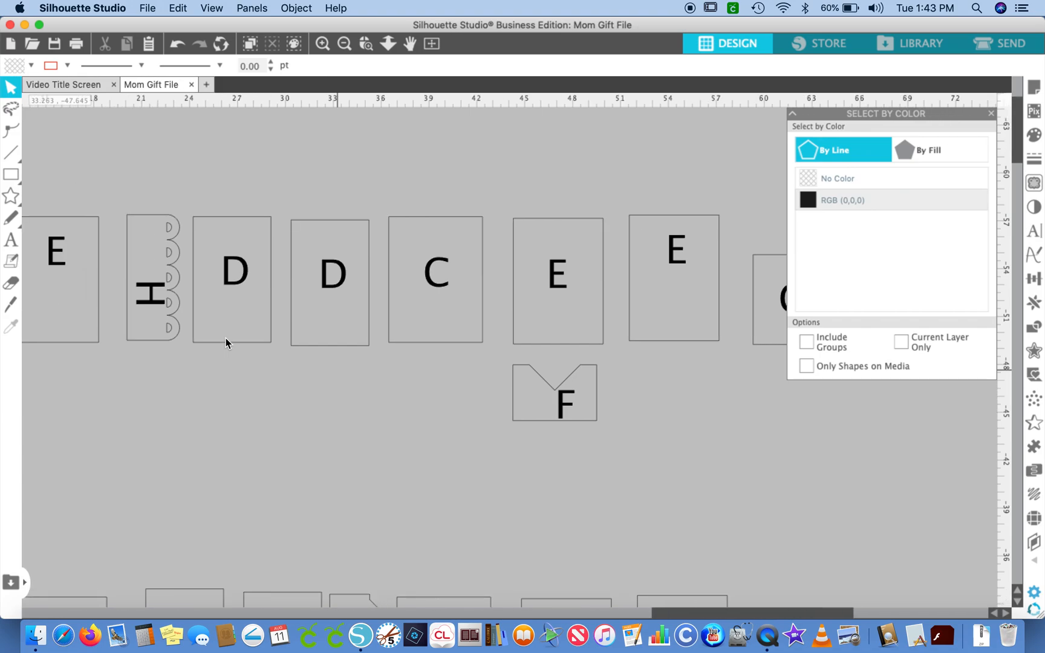
pyautogui.hscroll(-5, 225, 338)
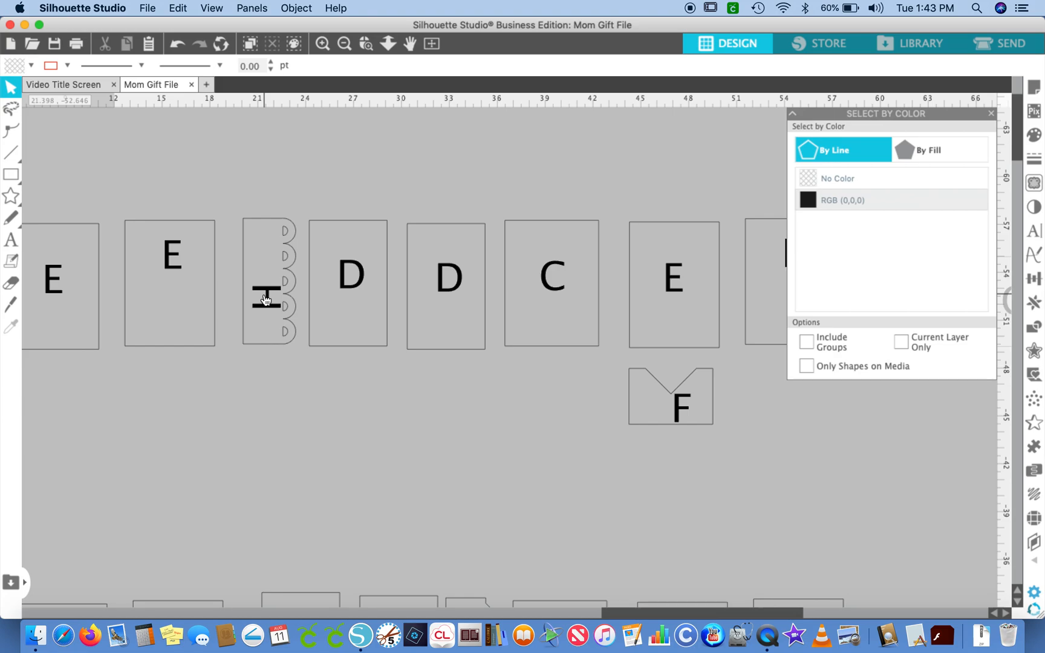
pyautogui.click(319, 50)
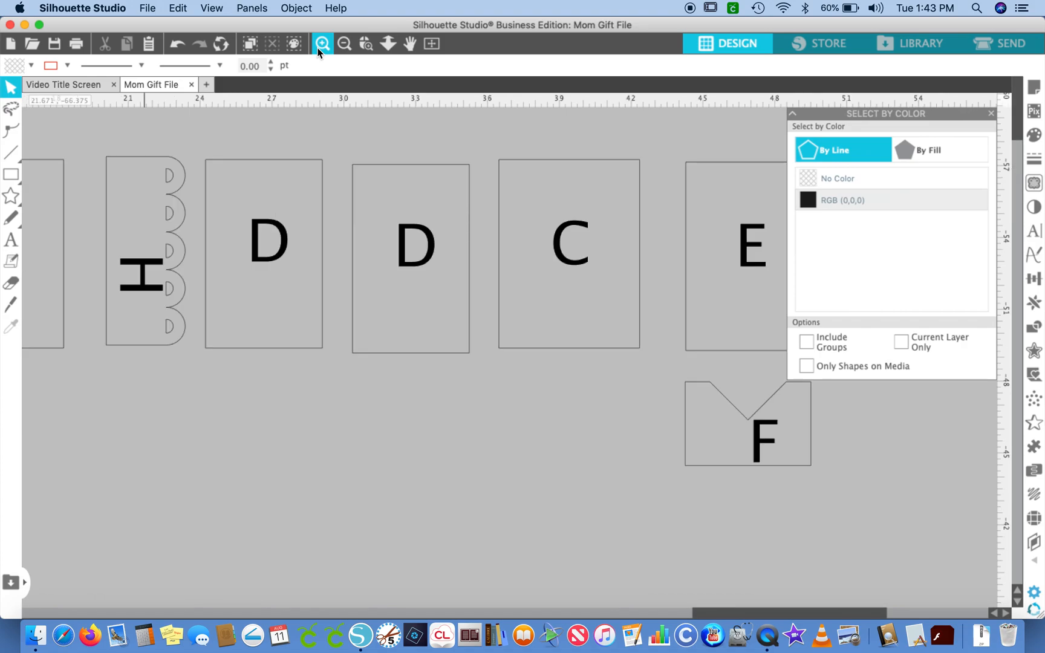
pyautogui.hscroll(-5, 231, 197)
pyautogui.hscroll(-2, 231, 198)
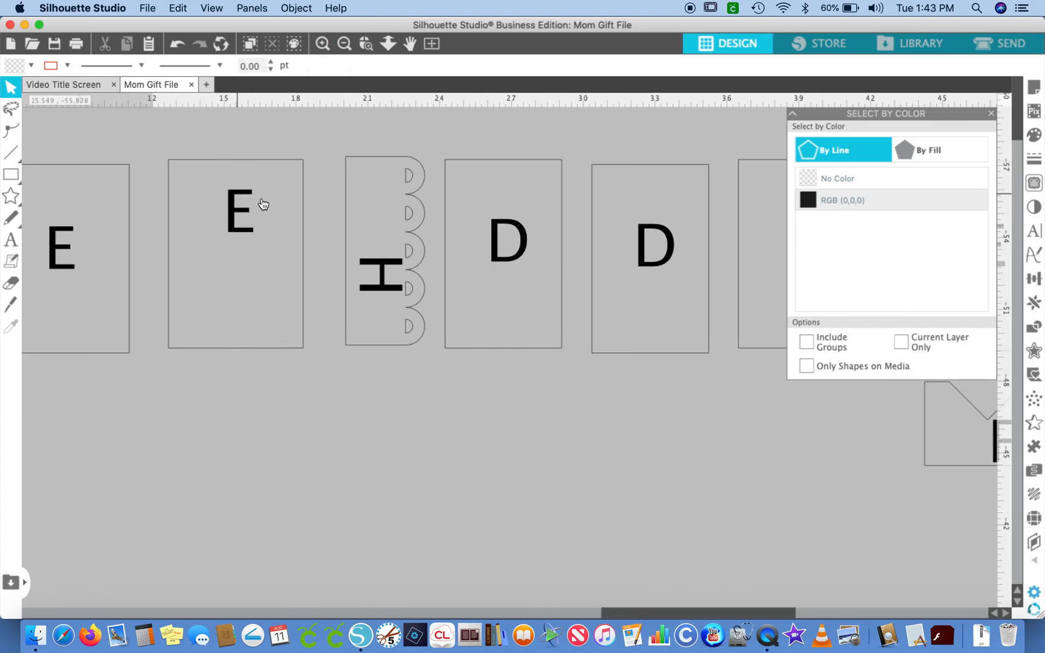
pyautogui.click(383, 289)
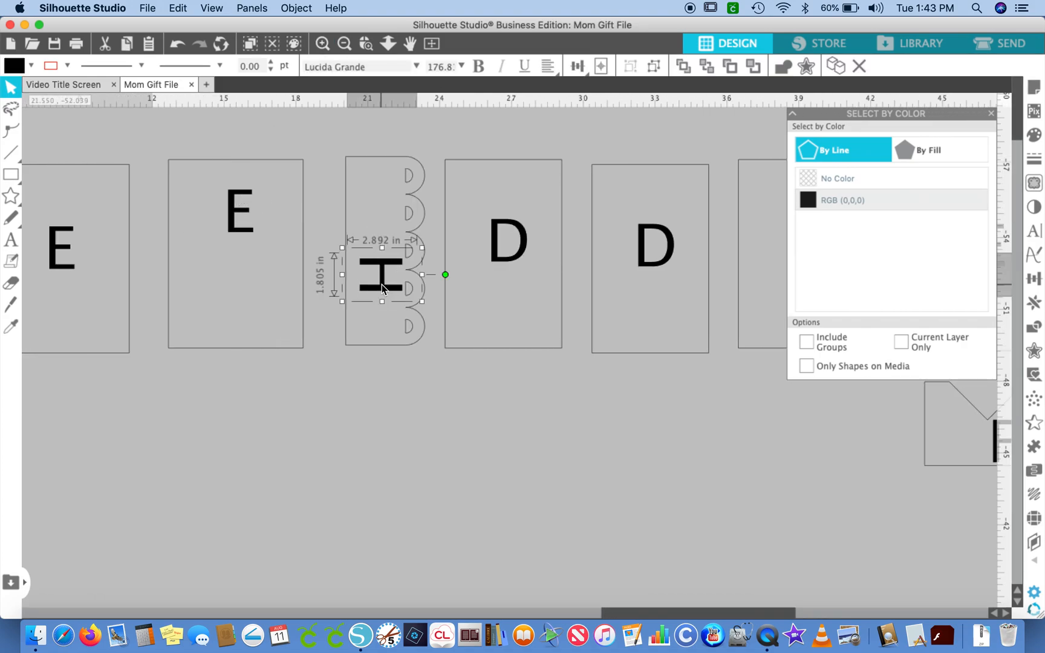
pyautogui.press('Delete')
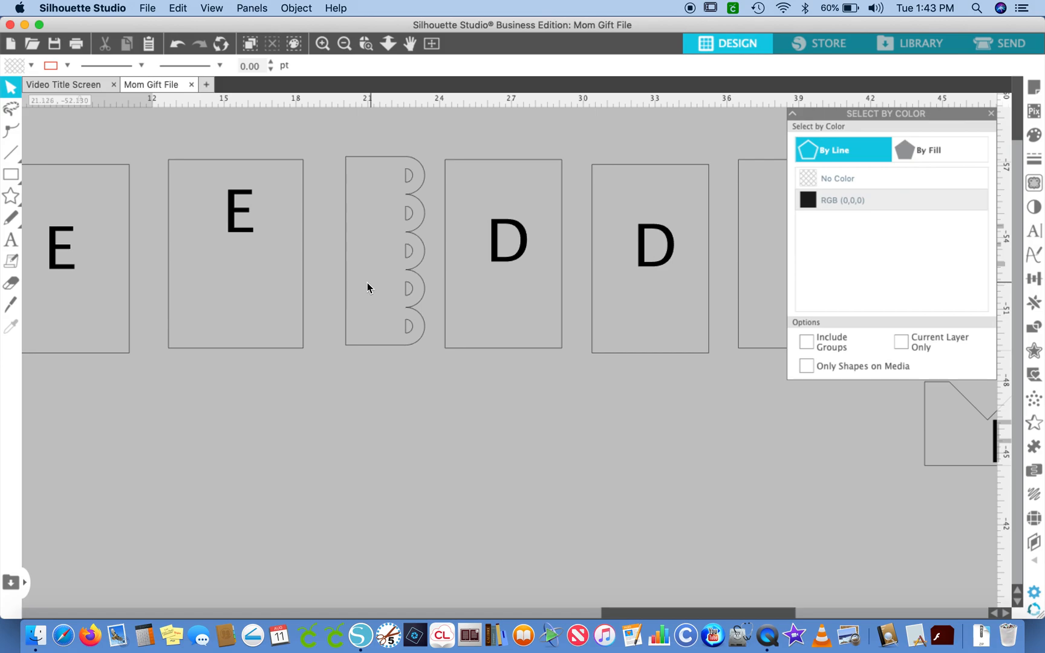
# - Try a 0.063 in internal offset with square corners on the scalloped panel
pyautogui.click(349, 302)
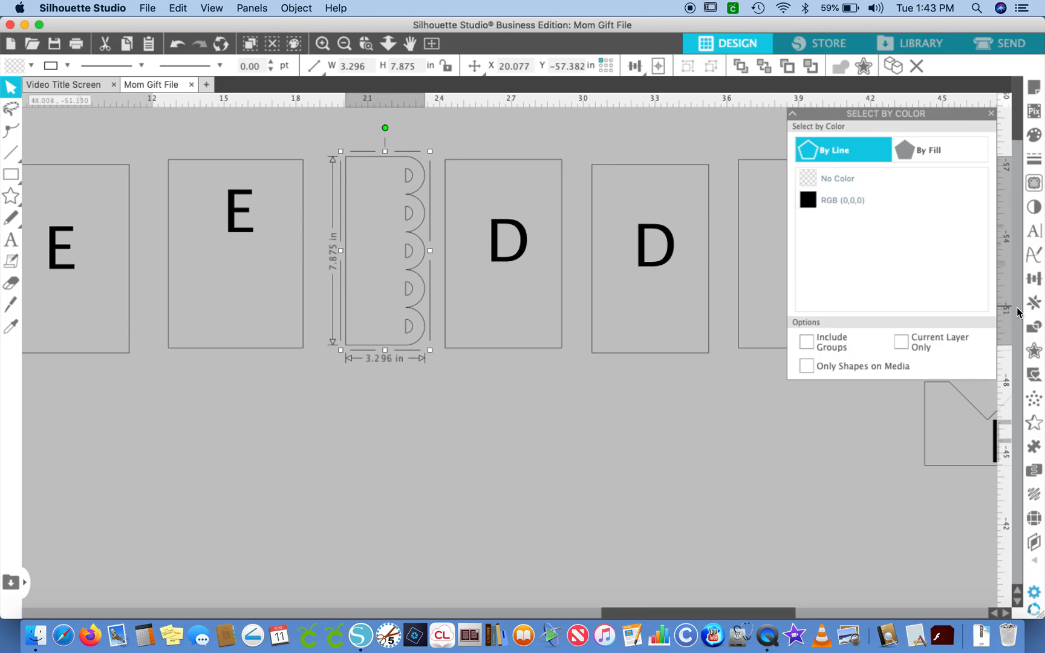
pyautogui.click(991, 114)
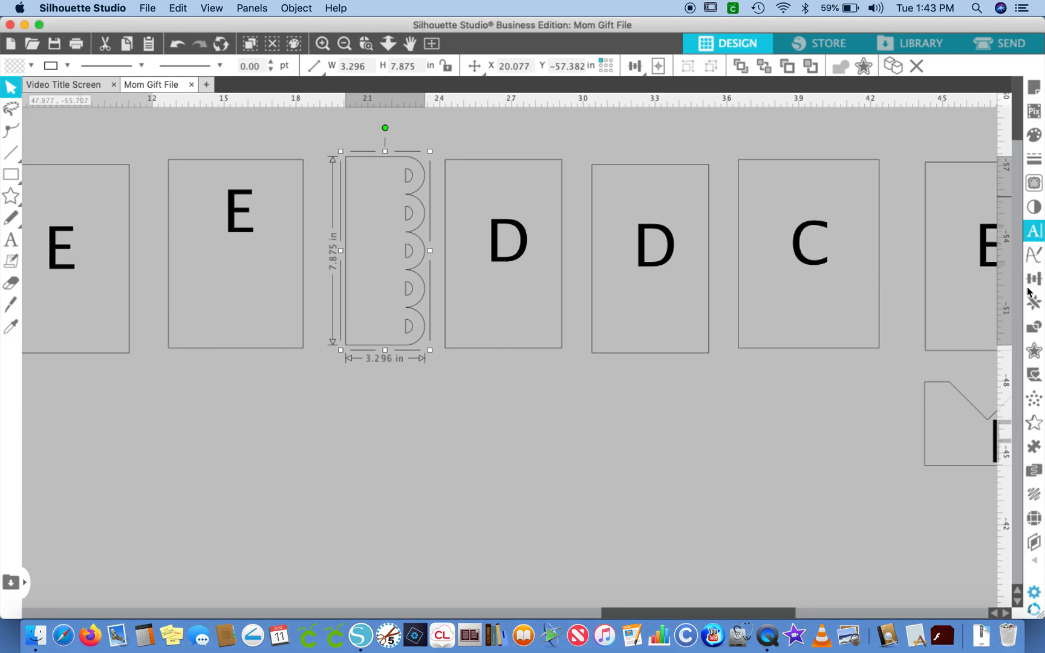
pyautogui.click(1034, 353)
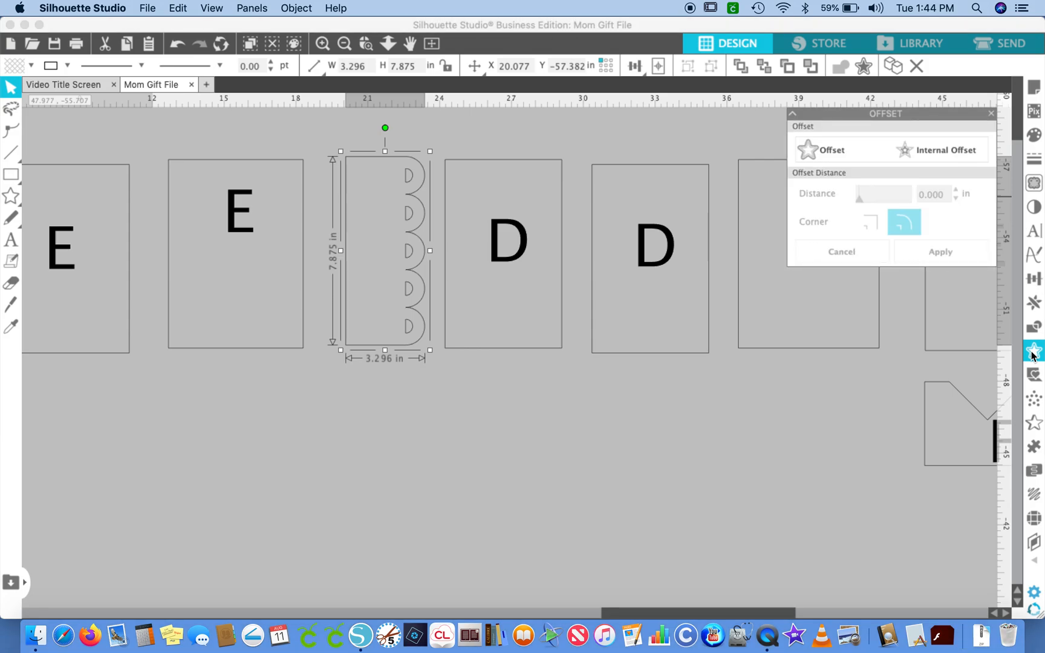
pyautogui.click(960, 152)
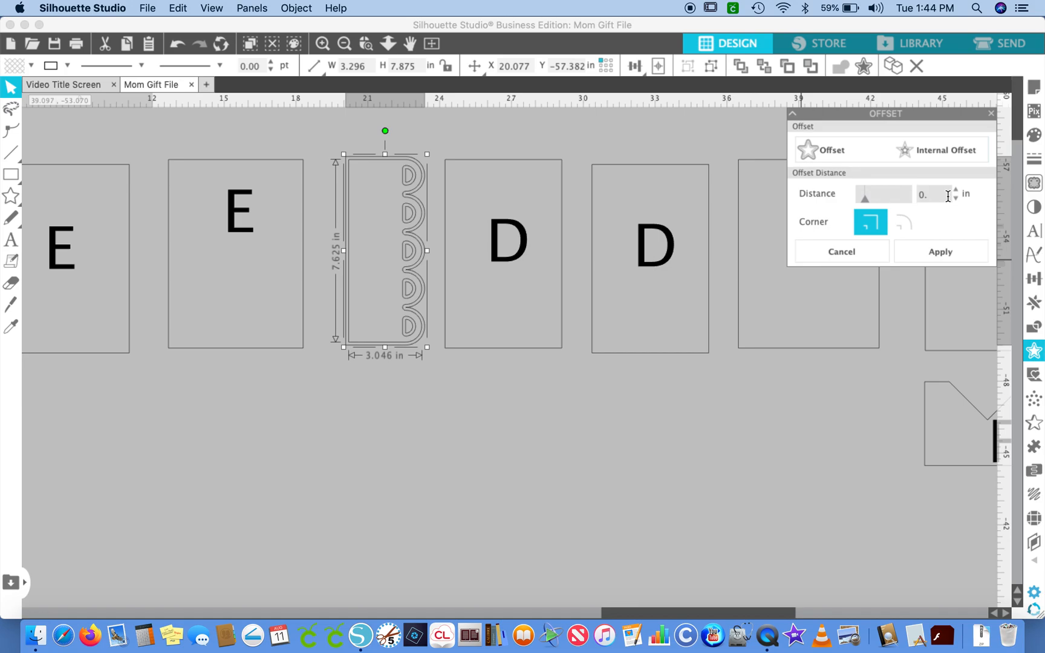
pyautogui.write('063')
pyautogui.click(950, 251)
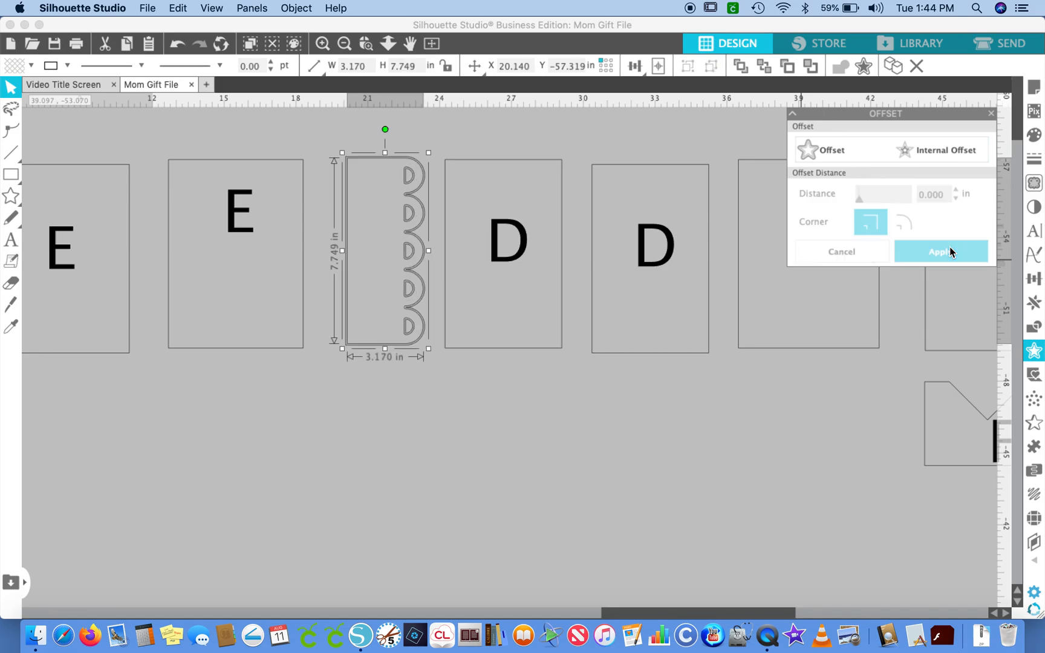
pyautogui.click(325, 45)
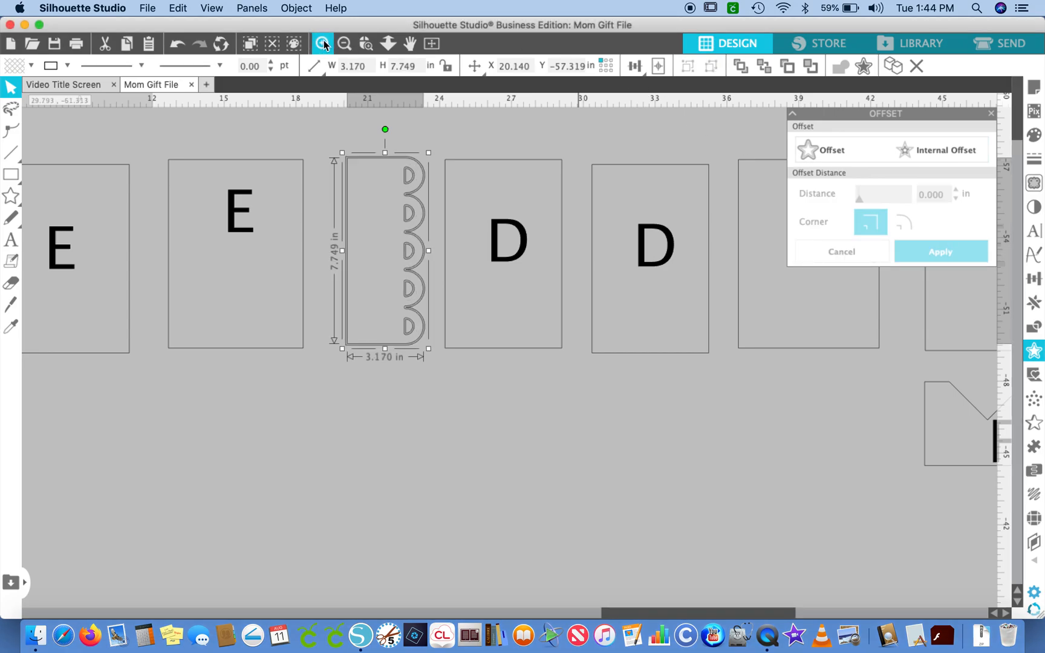
pyautogui.click(325, 46)
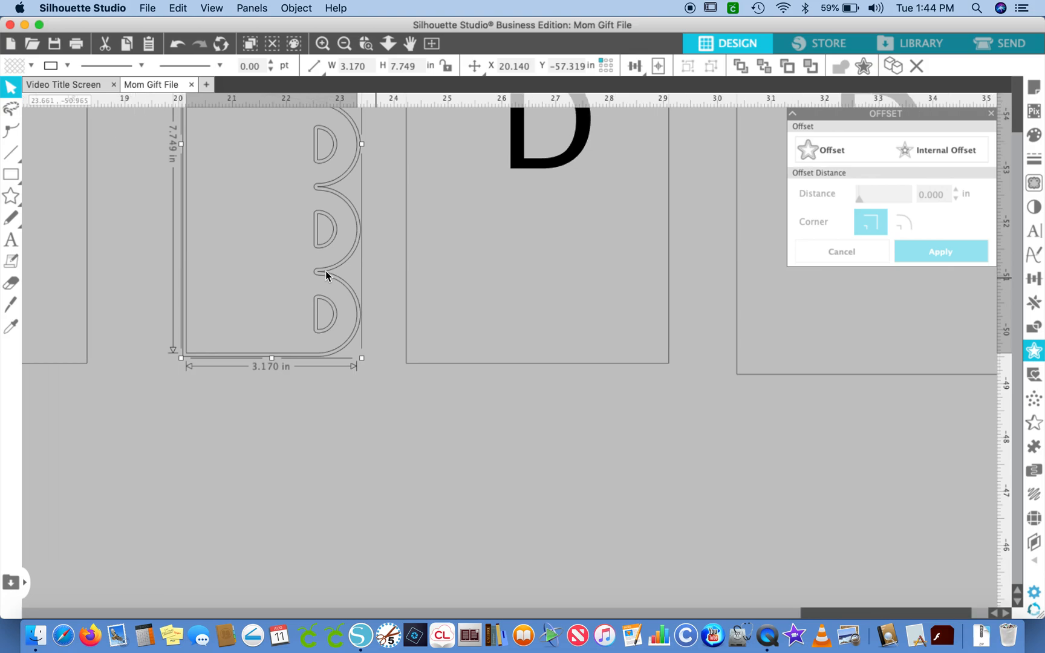
pyautogui.hscroll(-2, 326, 270)
pyautogui.scroll(1, 326, 270)
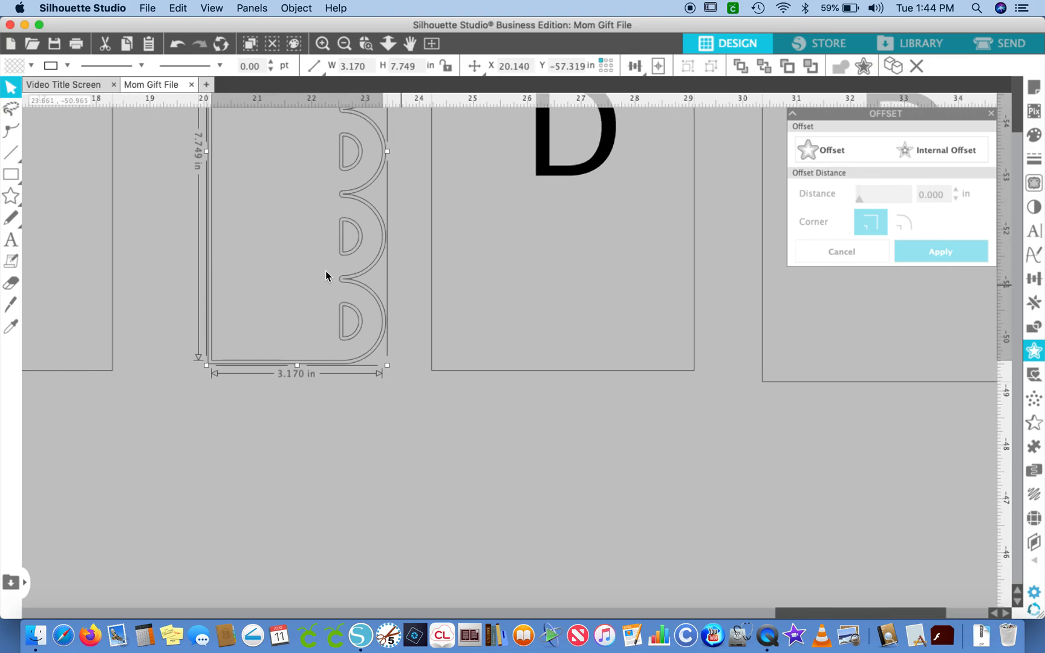
# - Remove the 0.063 in offset and create a wider internal offset with square corners on the scalloped panel
pyautogui.click(357, 257)
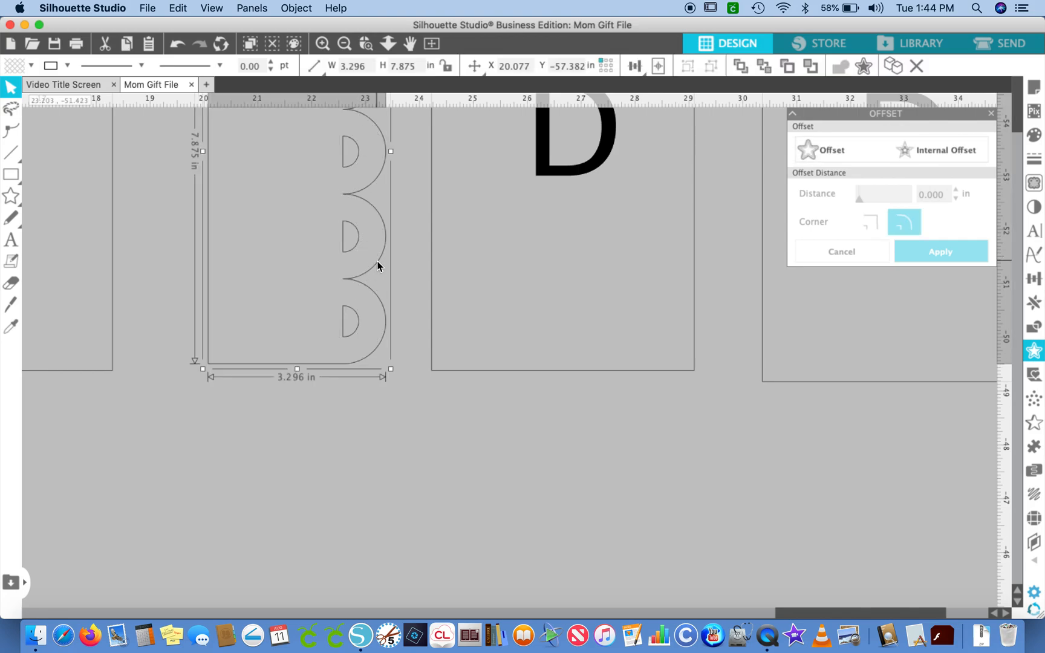
pyautogui.click(915, 152)
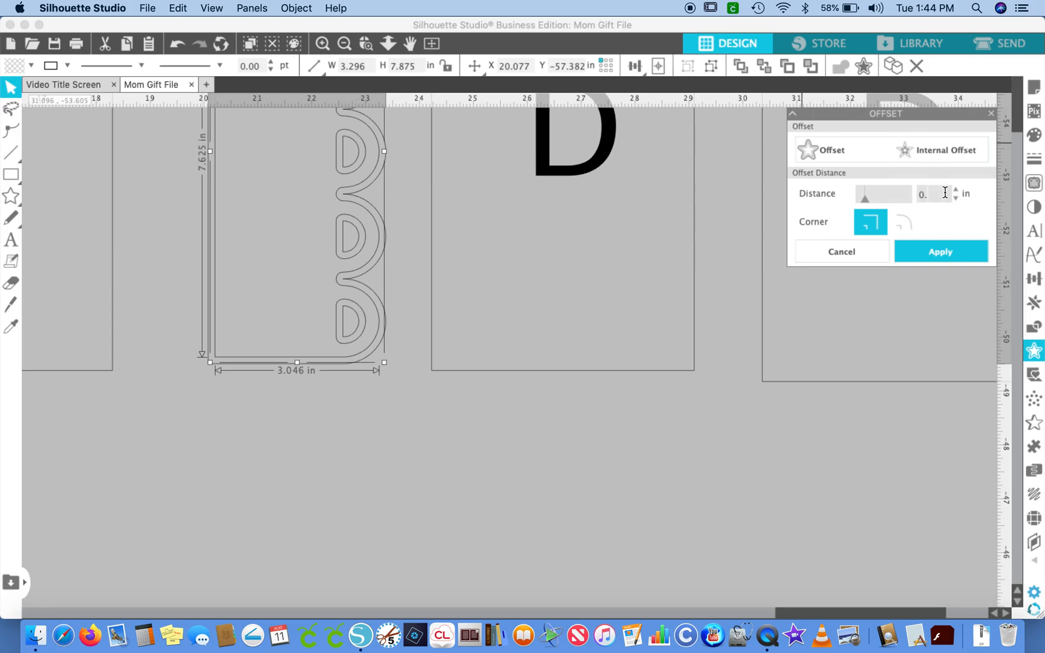
pyautogui.click(944, 252)
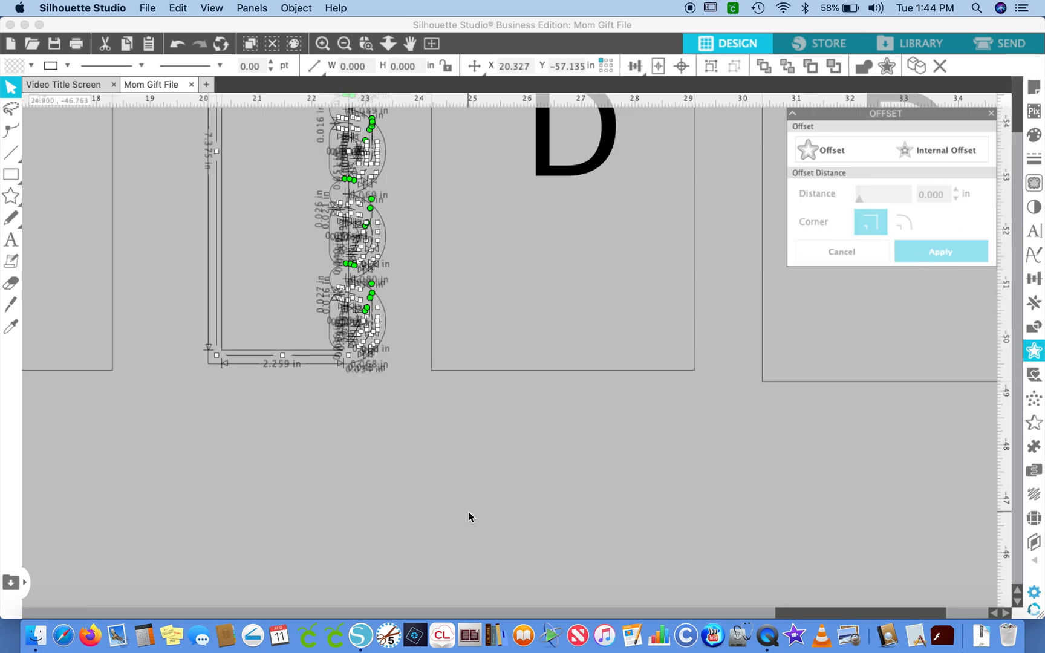
pyautogui.click(416, 506)
# - Delete the wide internal offset and its leftover arc fragments from the scalloped panel
pyautogui.scroll(4, 416, 505)
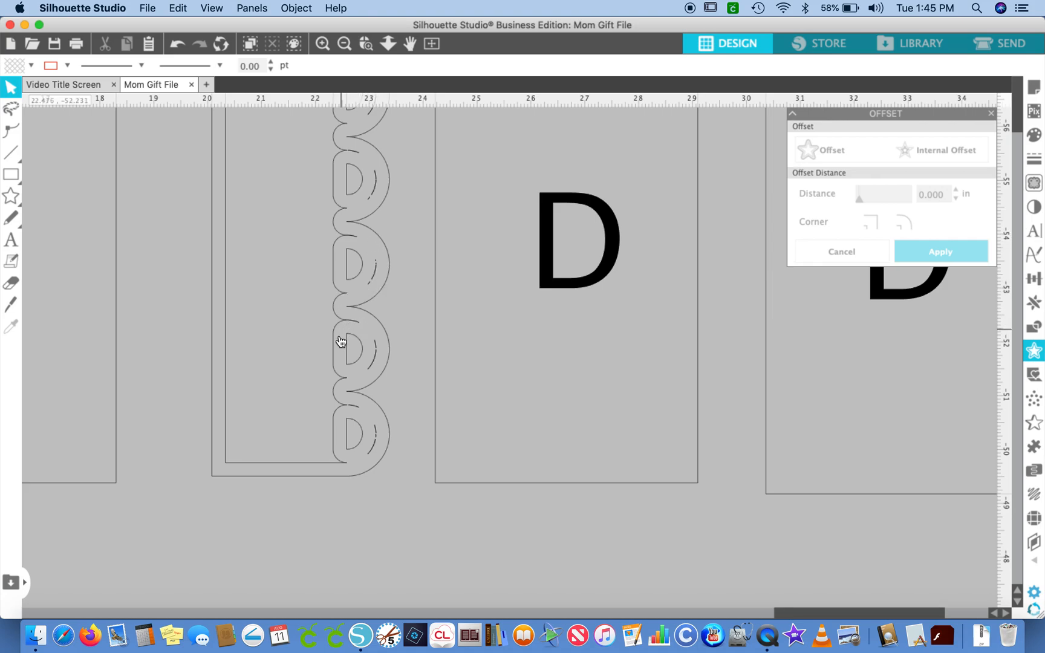
pyautogui.scroll(3, 363, 381)
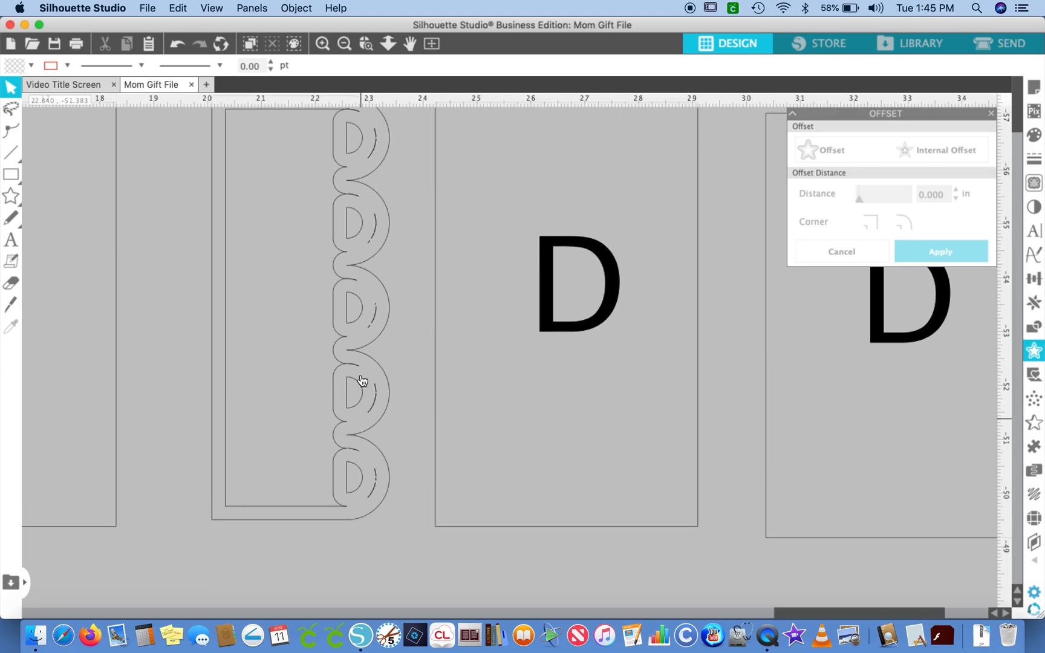
pyautogui.doubleClick(330, 366)
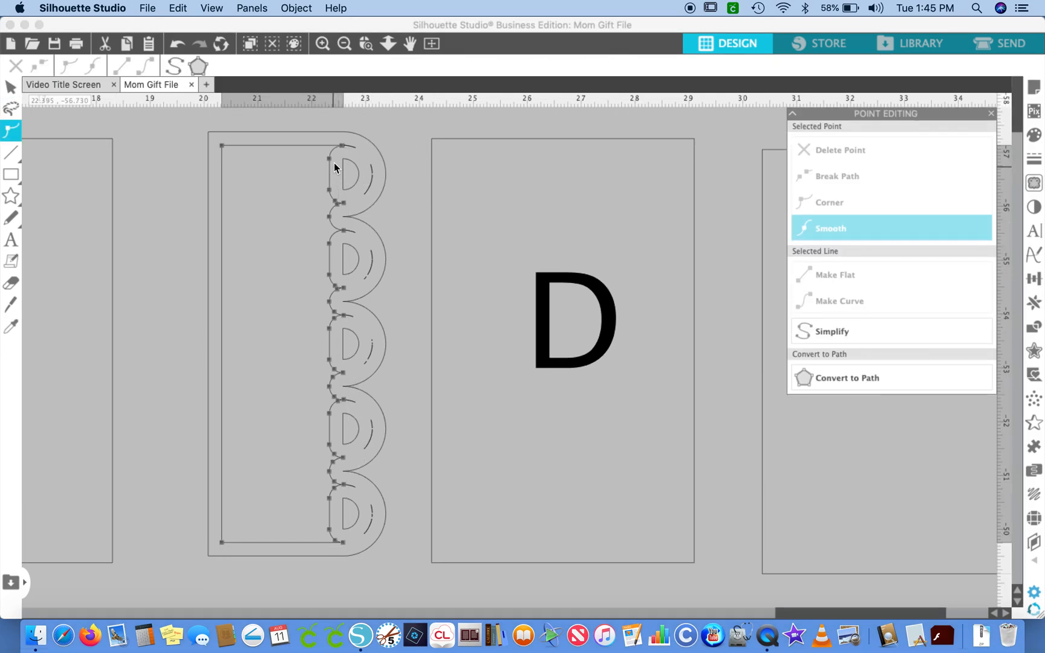
pyautogui.click(392, 210)
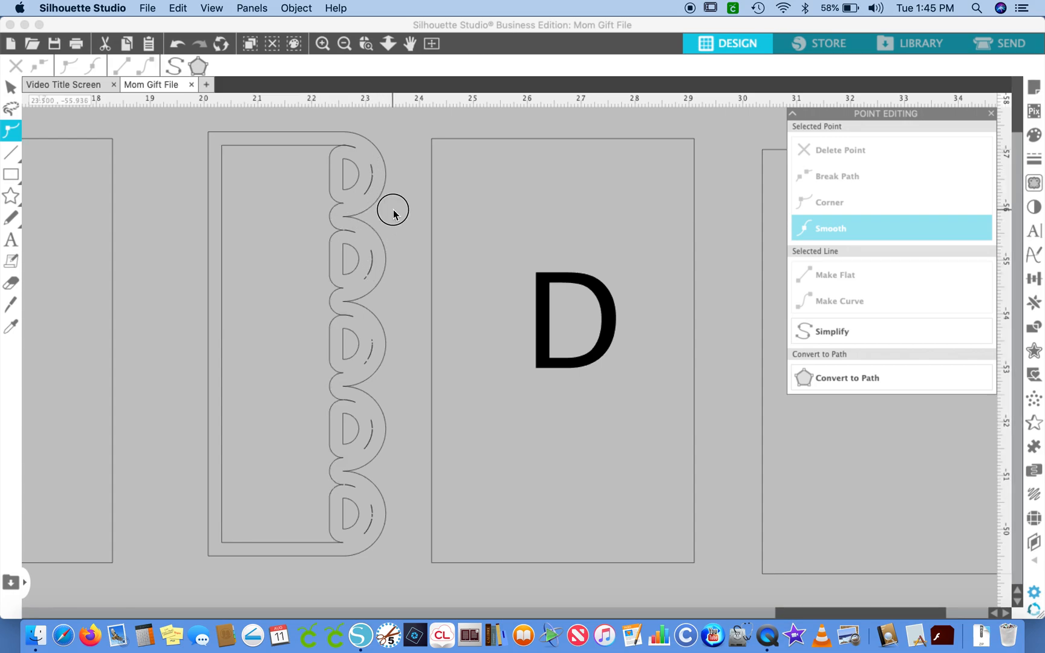
pyautogui.click(222, 251)
pyautogui.press('Delete')
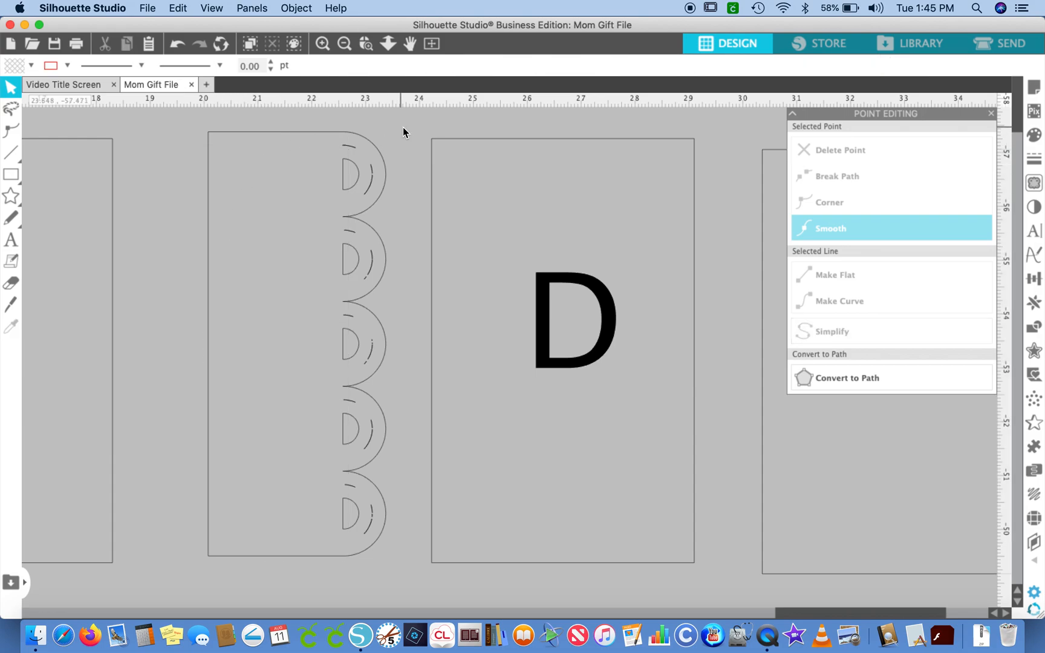
pyautogui.moveTo(408, 122); pyautogui.dragTo(301, 574)
# - Create a 0.125 in internal offset with square corners on the scalloped panel
pyautogui.click(208, 424)
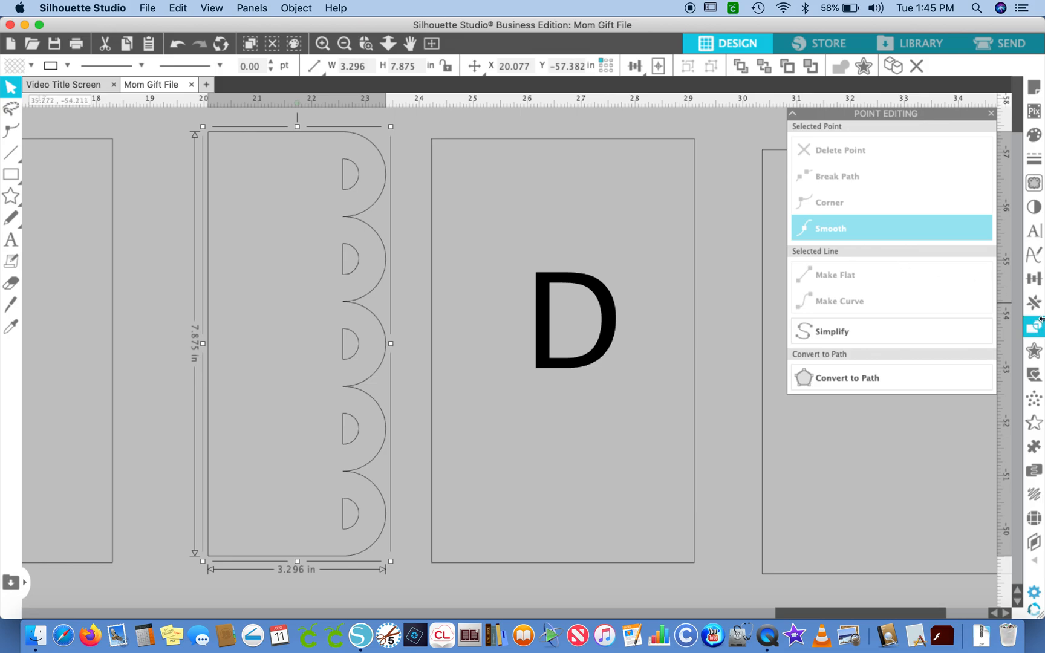
pyautogui.click(1035, 352)
pyautogui.click(927, 150)
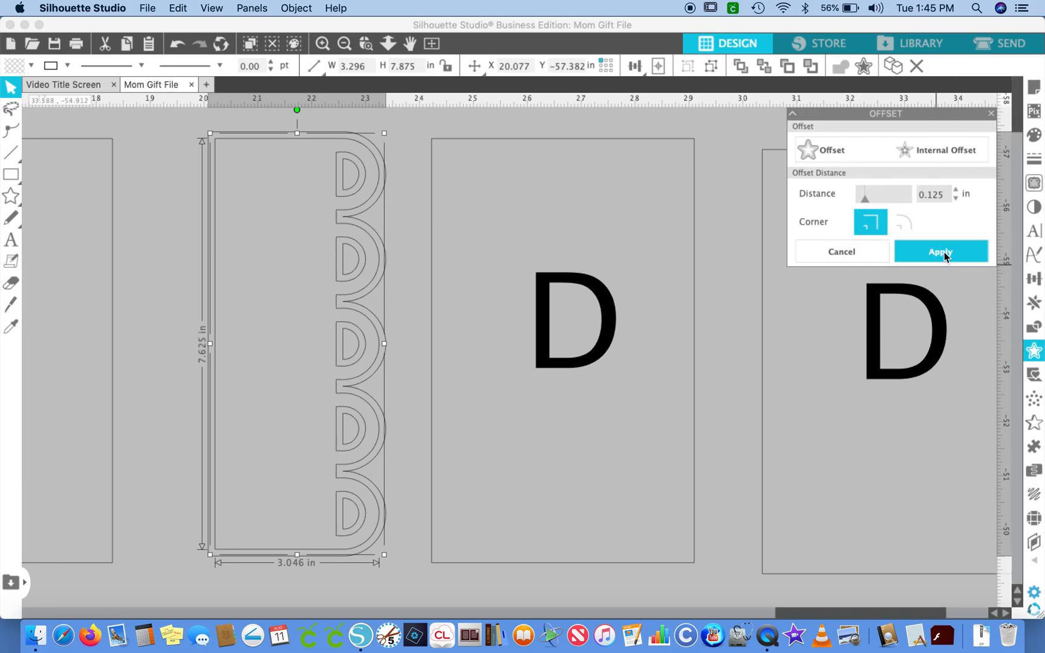
pyautogui.click(943, 254)
# - Fill the scalloped panel's internal offset with white and the scalloped panel itself with black
pyautogui.moveTo(960, 115); pyautogui.dragTo(681, 436)
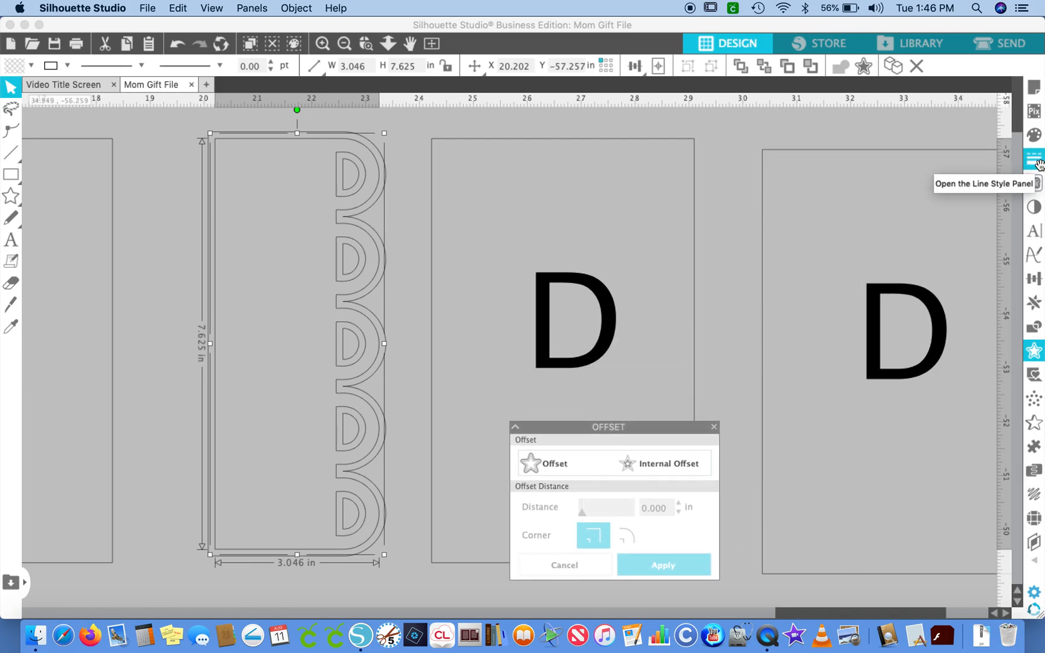
pyautogui.click(1035, 136)
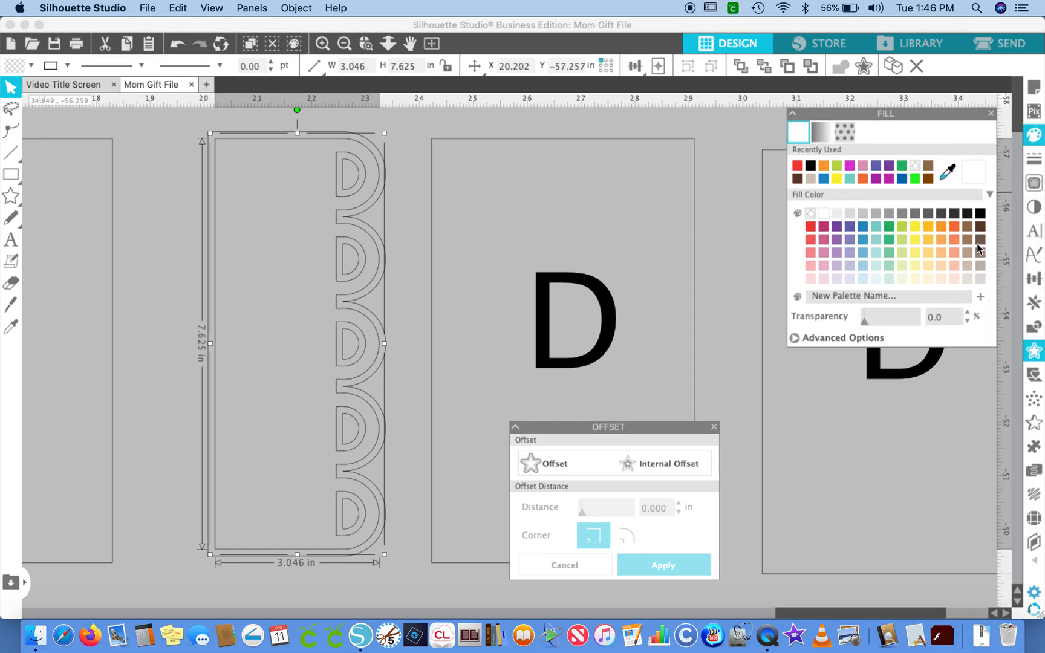
pyautogui.click(824, 213)
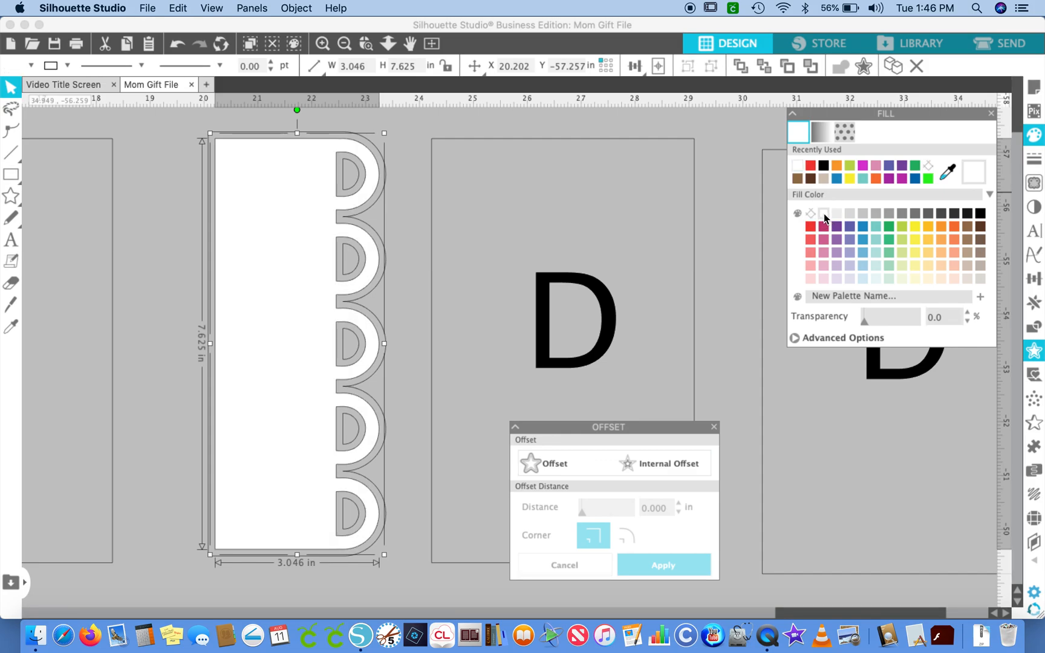
pyautogui.click(383, 531)
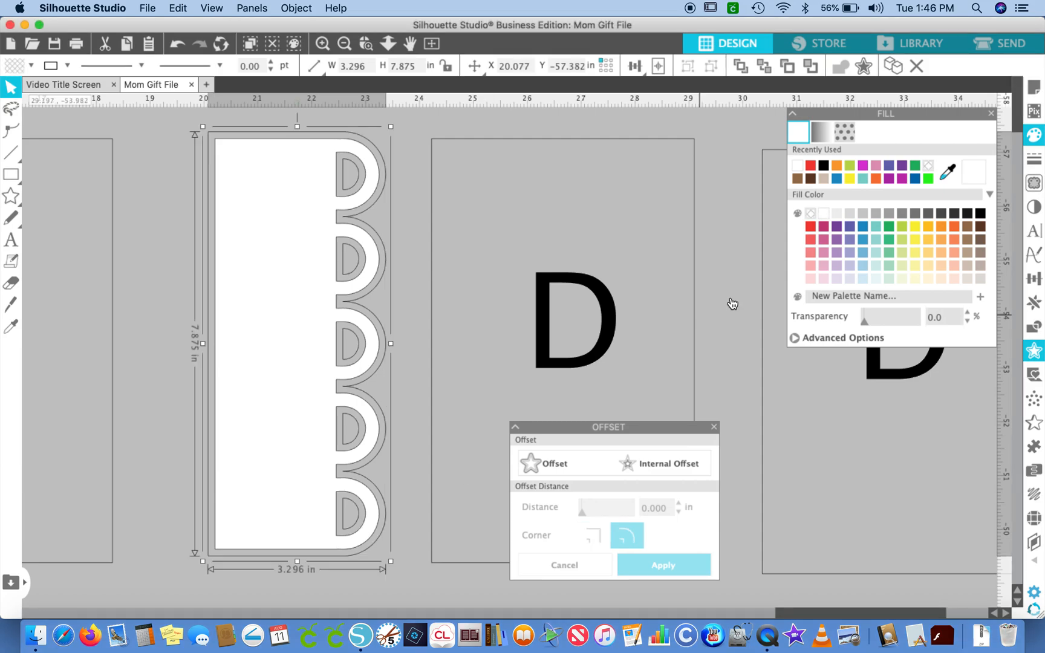
pyautogui.click(981, 214)
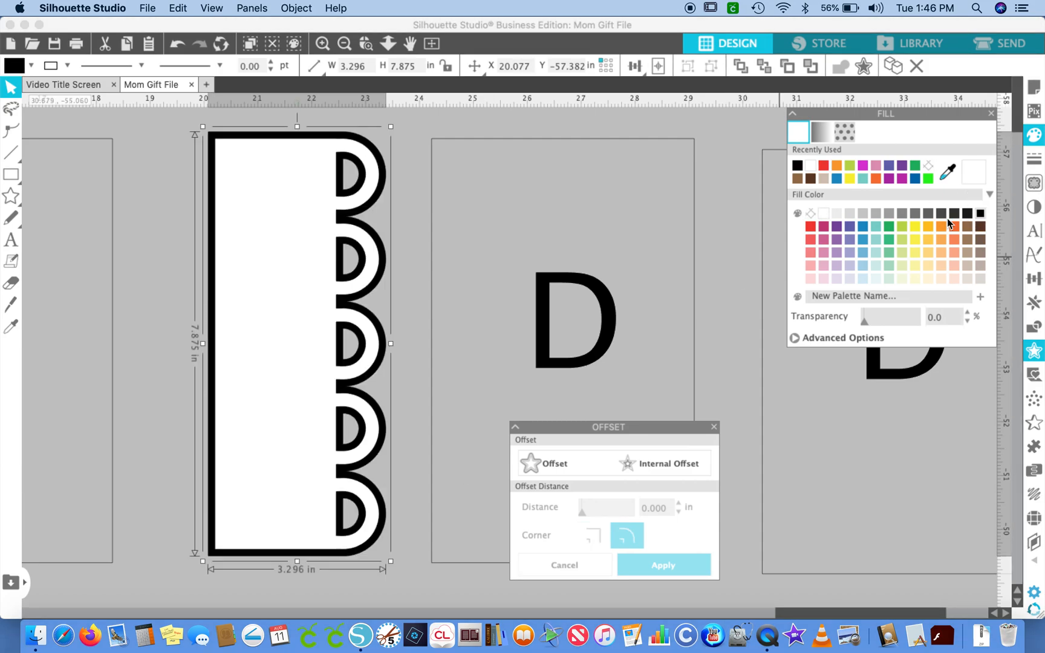
# - Delete the letter D from the rectangular panel directly beside the filled scalloped panel
pyautogui.hscroll(-3, 200, 320)
pyautogui.scroll(-2, 200, 320)
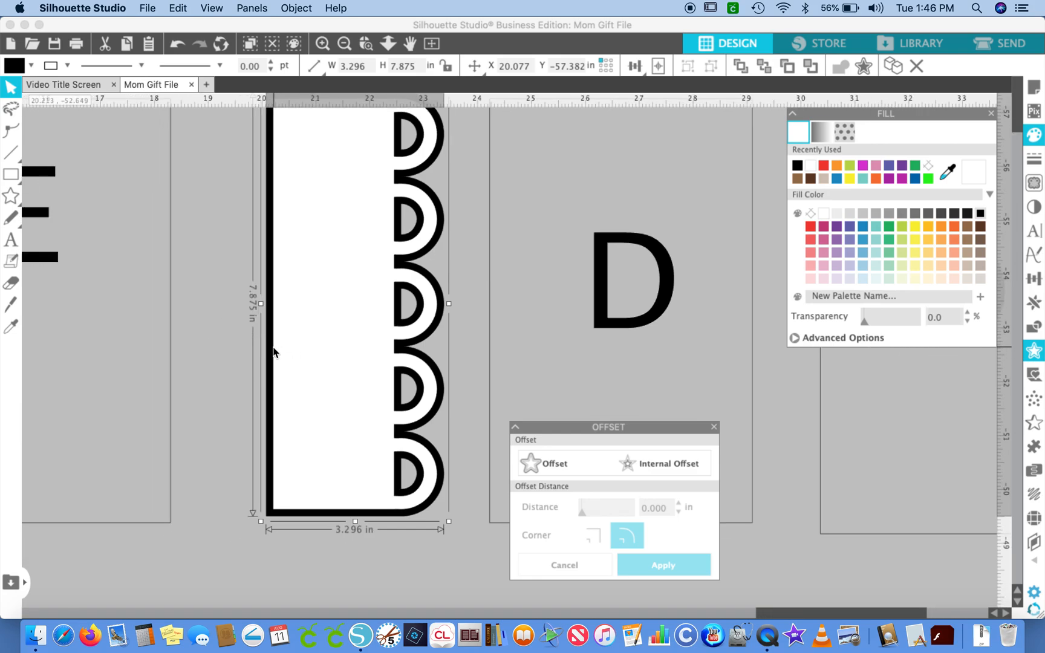
pyautogui.click(230, 322)
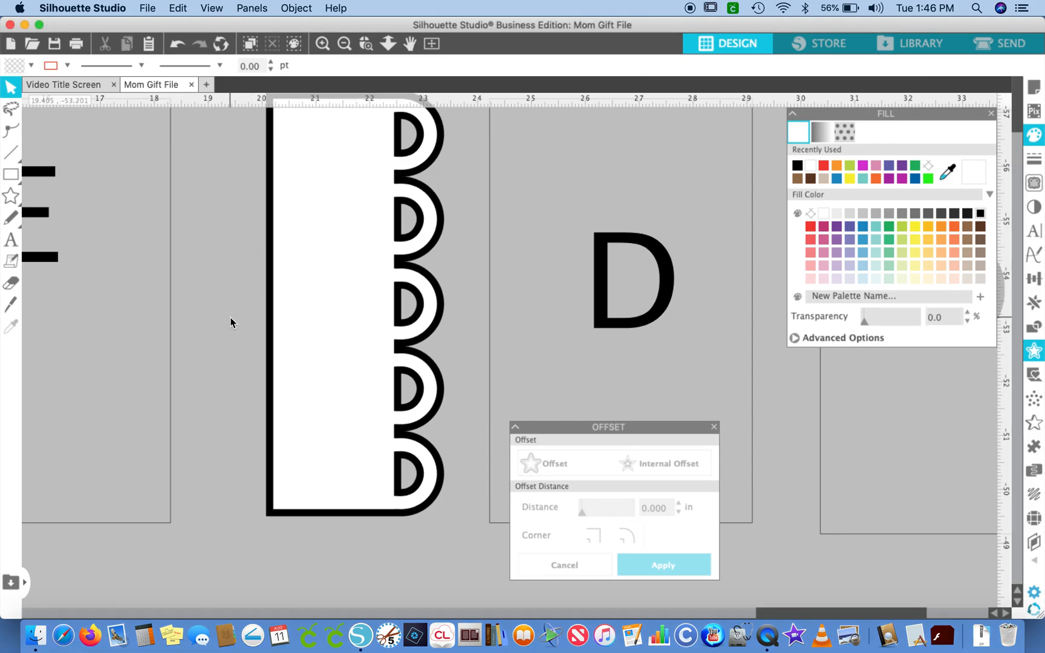
pyautogui.scroll(3, 230, 323)
pyautogui.hscroll(4, 230, 323)
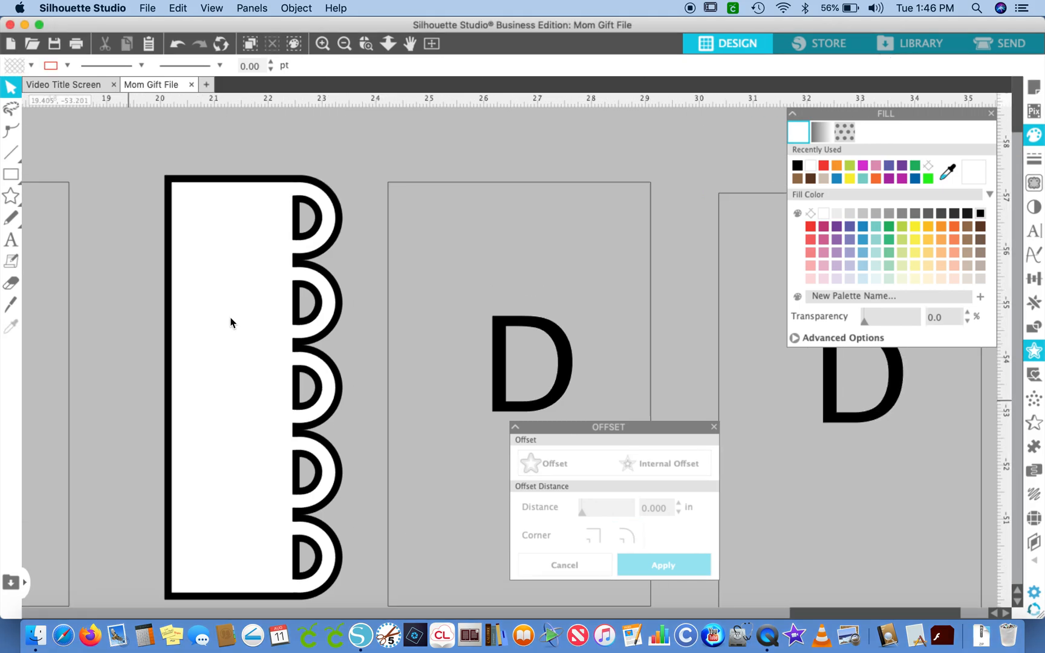
pyautogui.click(345, 46)
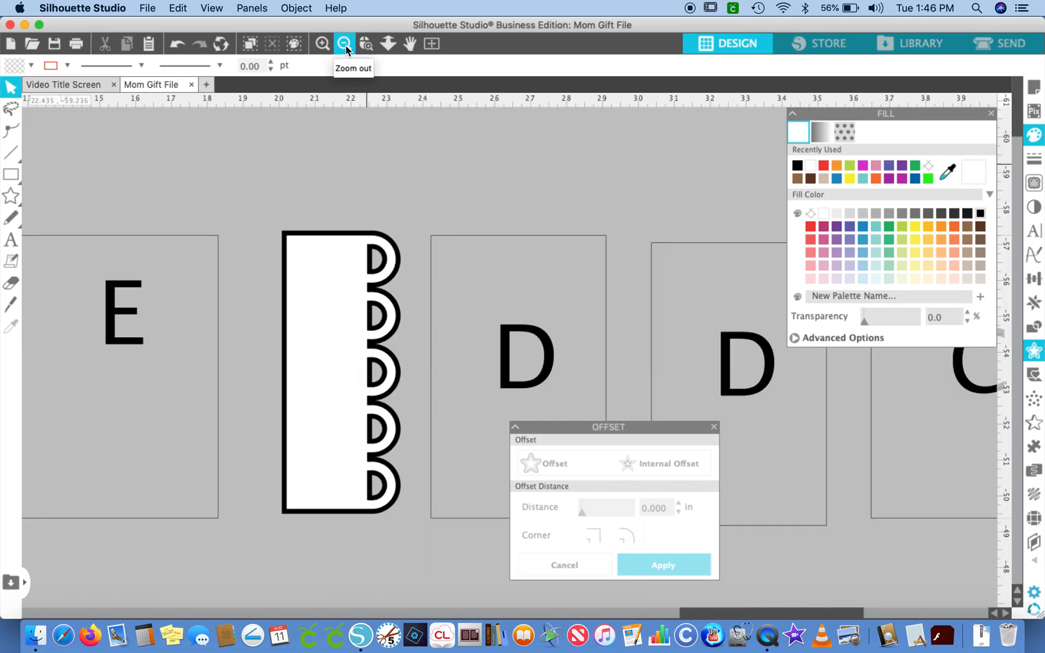
pyautogui.click(345, 46)
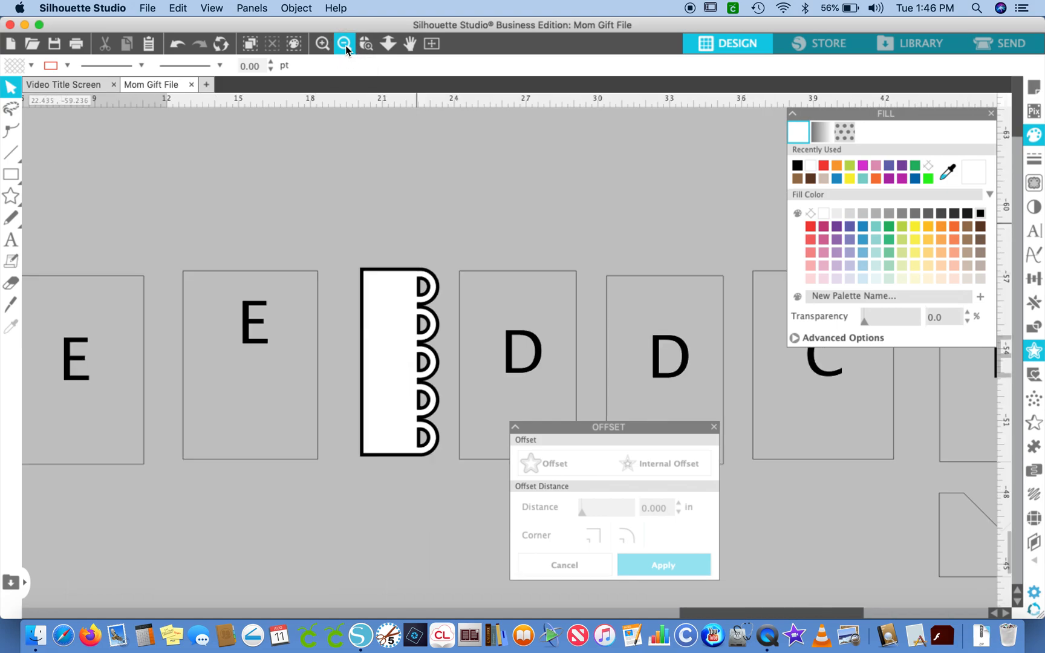
pyautogui.click(510, 346)
pyautogui.press('Delete')
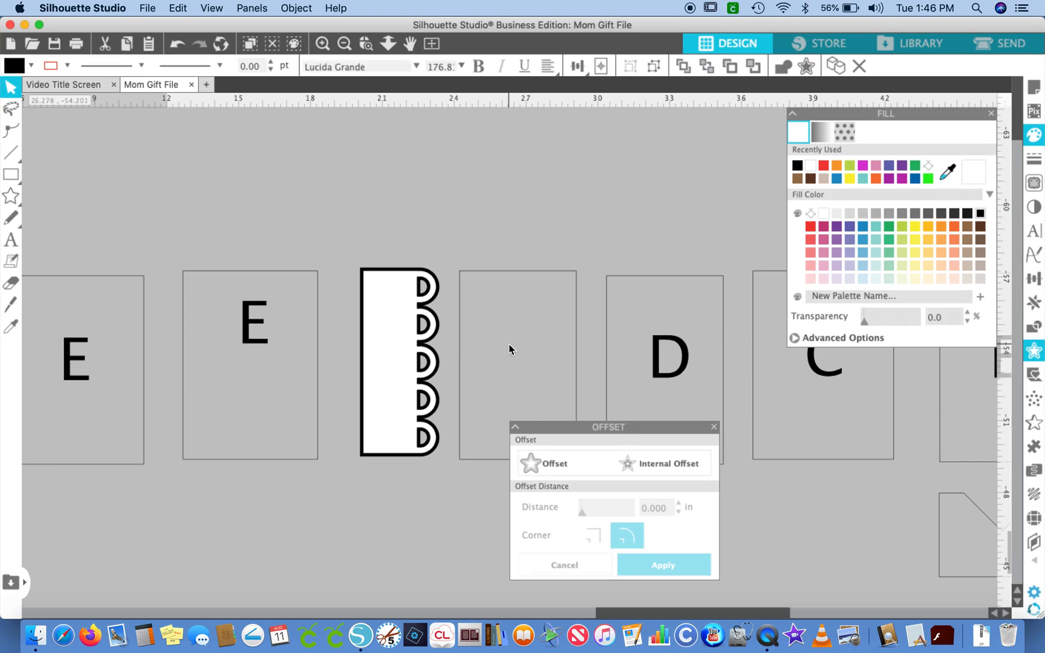
# - Move the black and white scalloped pieces onto the blank rectangular panel and align the rectangle's outline with their edges
pyautogui.moveTo(352, 253); pyautogui.dragTo(510, 439)
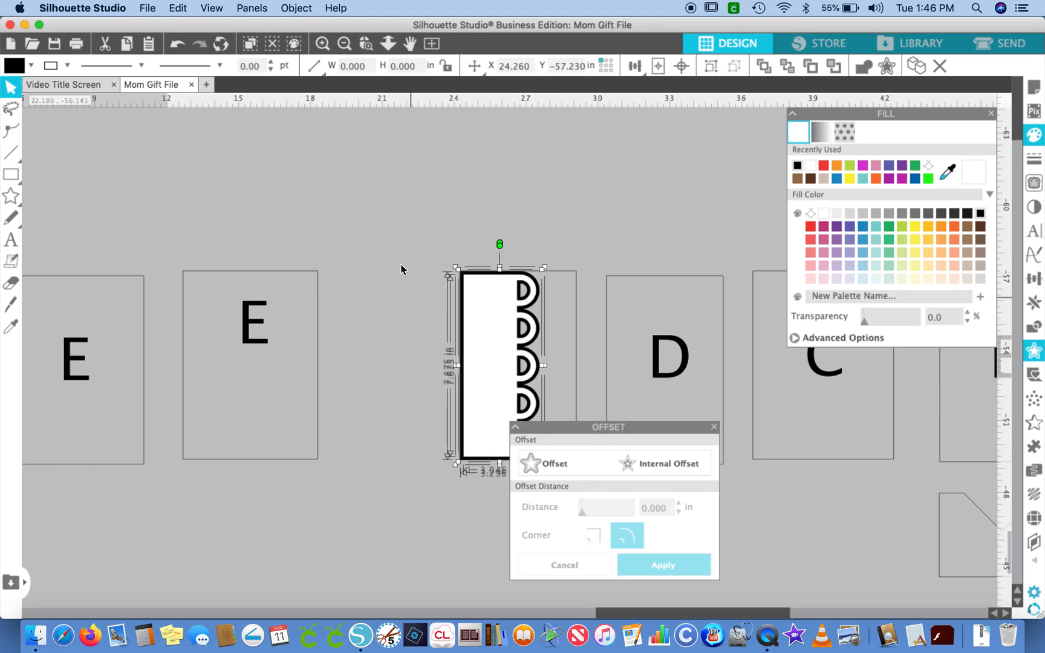
pyautogui.click(318, 43)
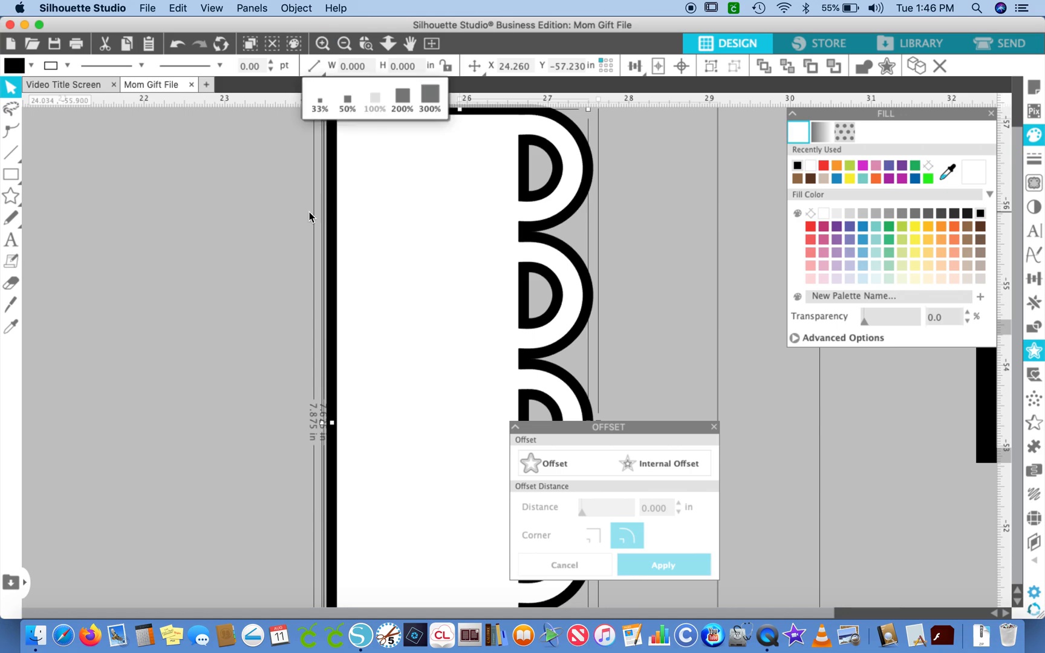
pyautogui.click(212, 222)
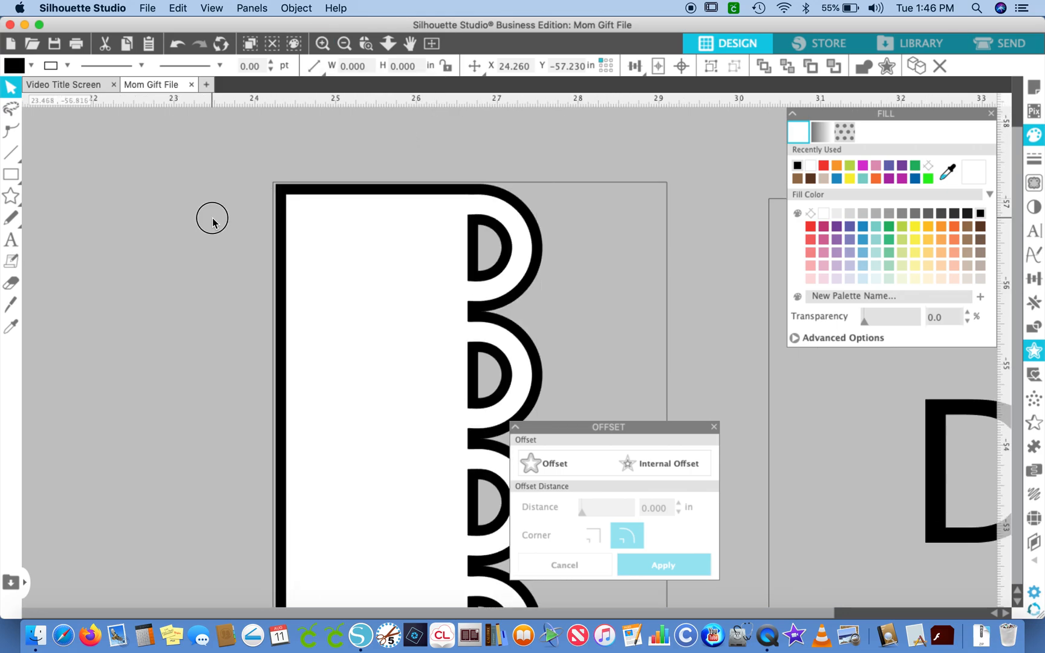
pyautogui.click(606, 183)
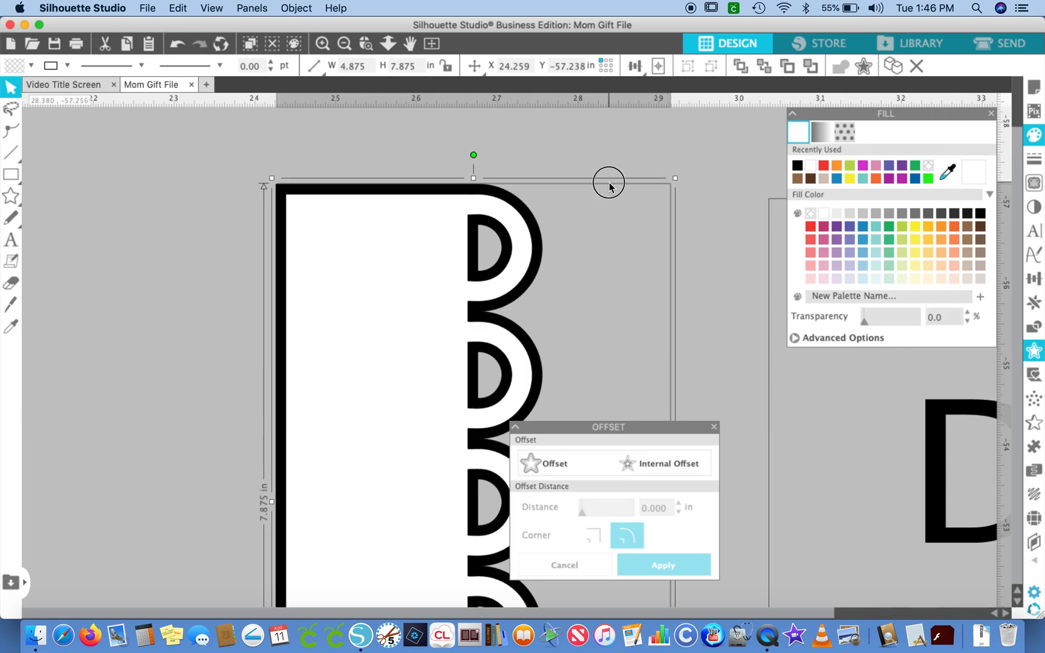
pyautogui.moveTo(609, 186); pyautogui.dragTo(608, 186)
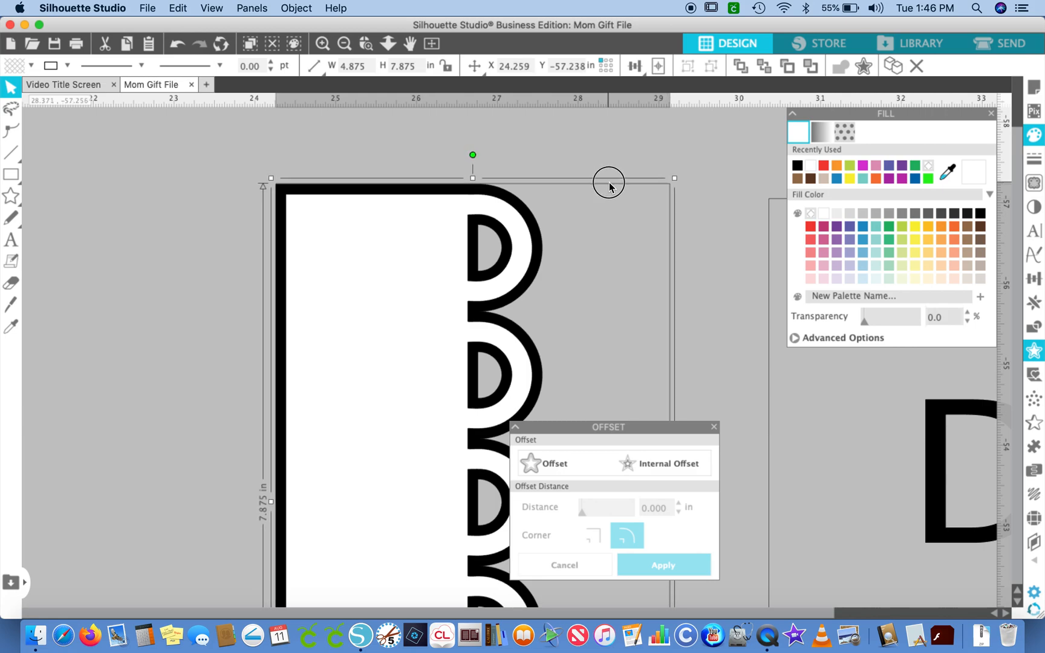
pyautogui.click(611, 141)
pyautogui.scroll(-5, 611, 141)
pyautogui.hscroll(2, 611, 142)
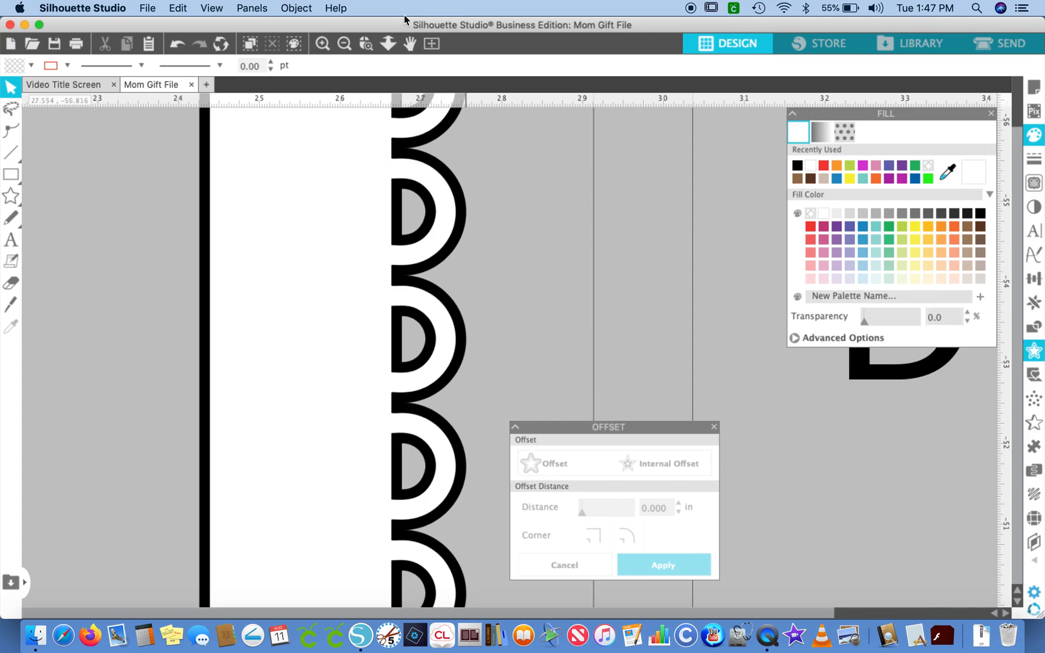
# - Create a 0.125 in internal offset with square corners on the rectangular base panel and fill it with white
pyautogui.click(348, 40)
pyautogui.click(348, 40)
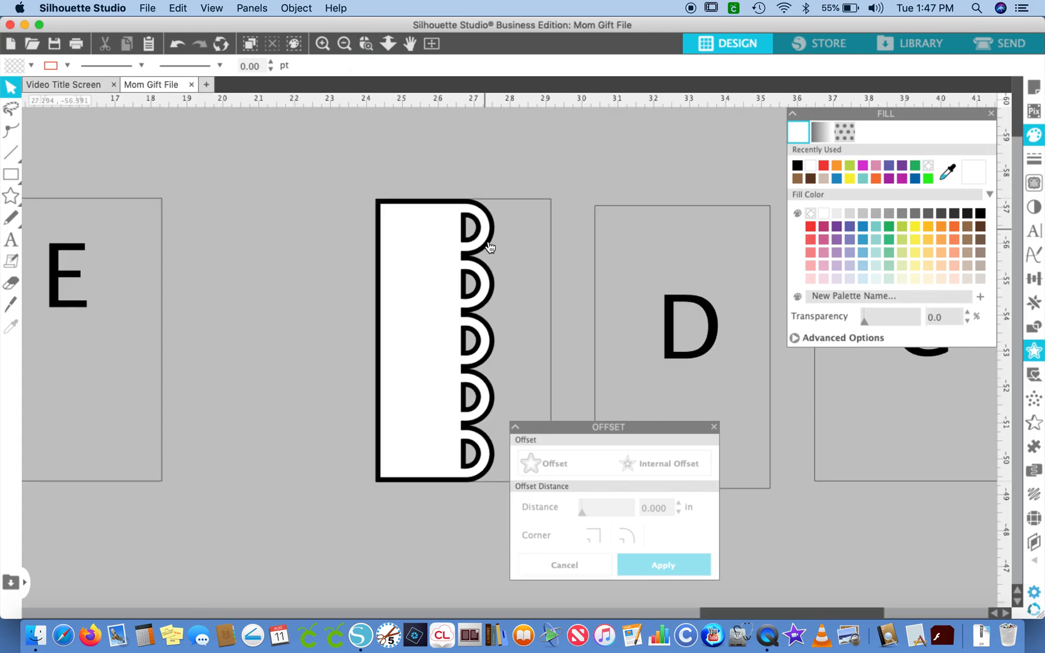
pyautogui.click(549, 282)
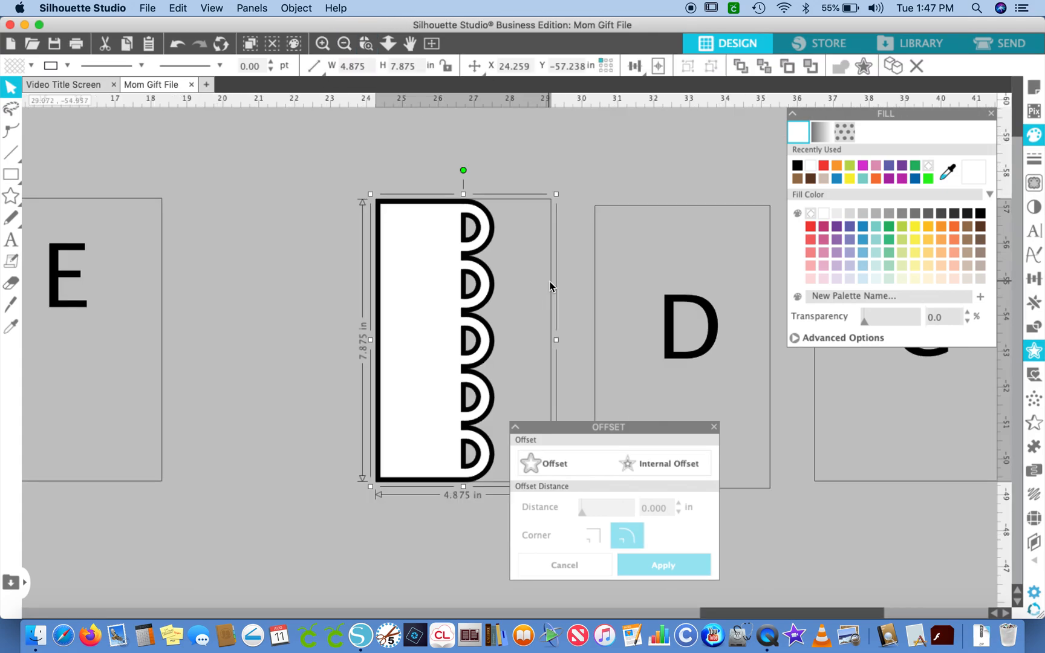
pyautogui.click(651, 463)
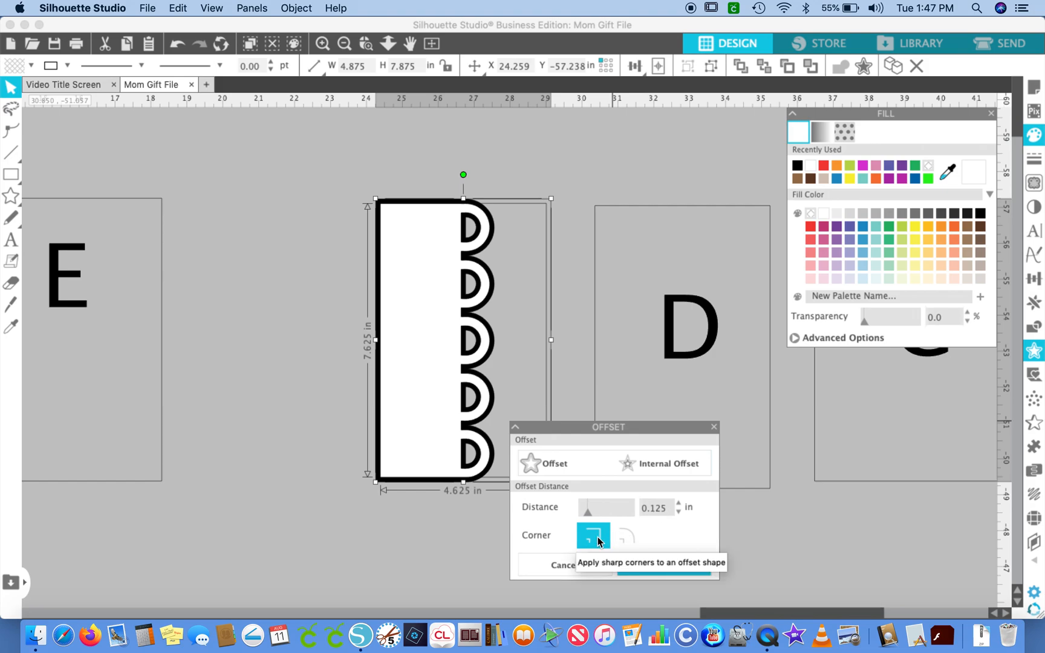
pyautogui.click(660, 569)
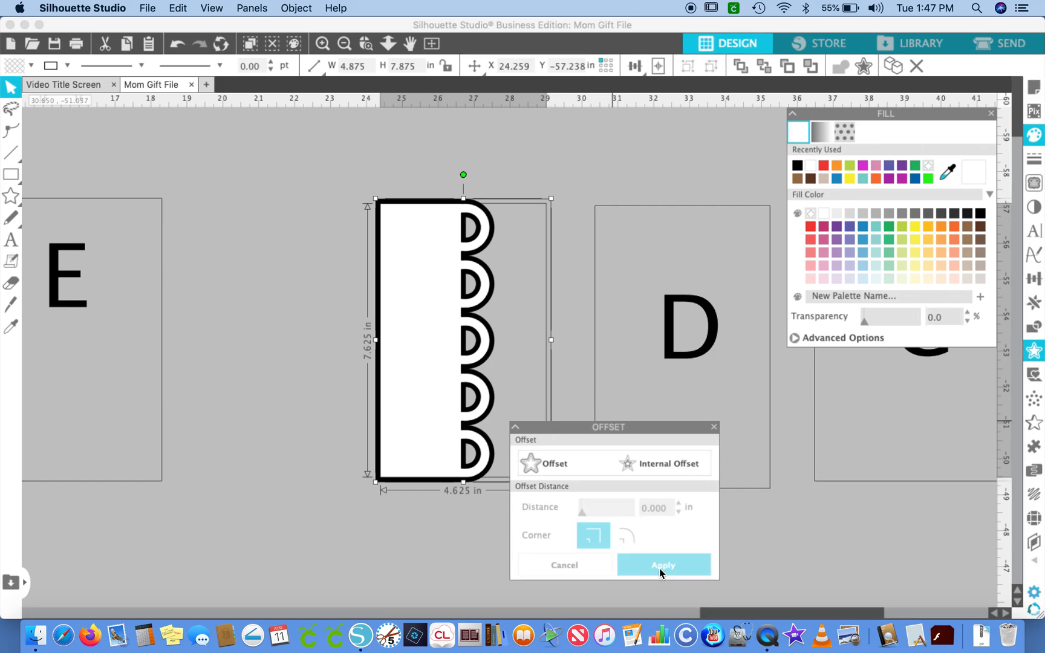
pyautogui.click(826, 214)
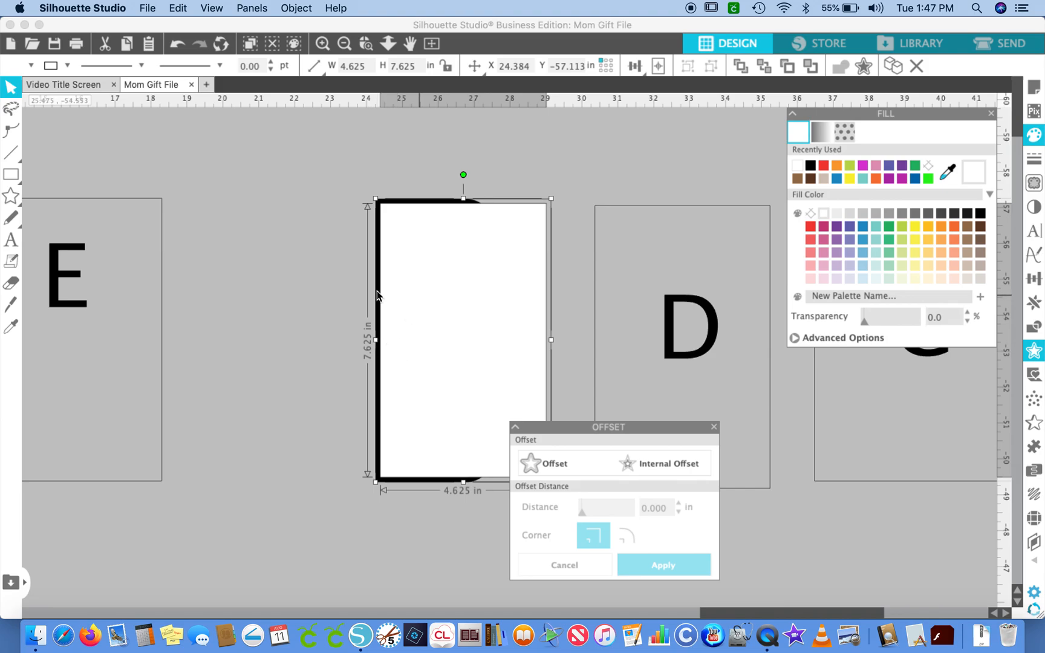
# - Narrow the white rectangular offset to 3.110 in from its left side and send it to the back
pyautogui.click(335, 287)
pyautogui.click(424, 294)
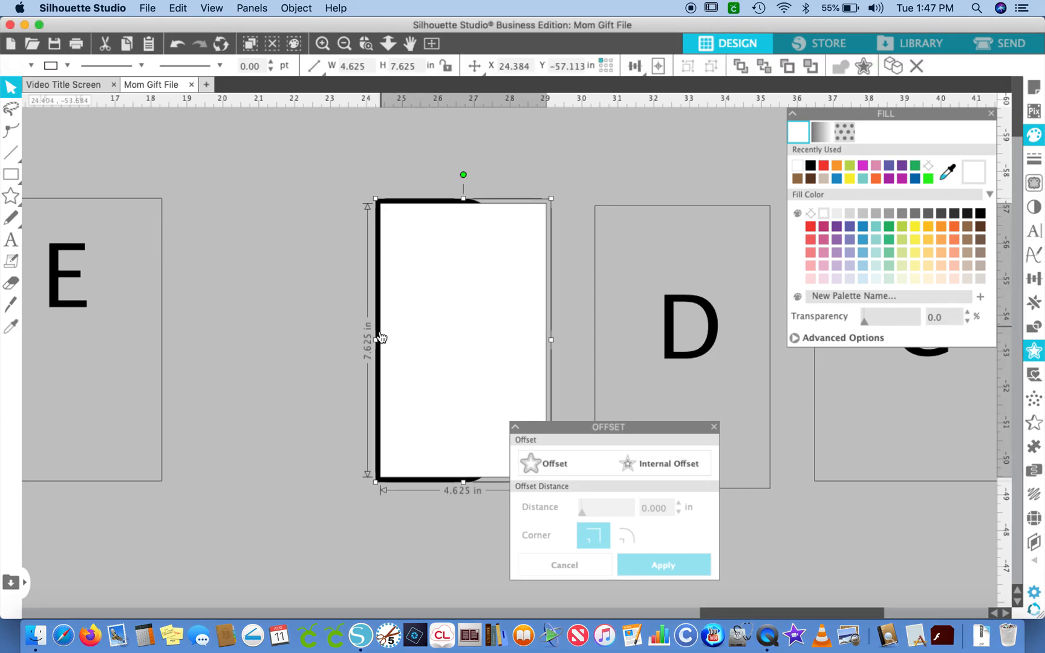
pyautogui.moveTo(376, 340); pyautogui.dragTo(430, 299)
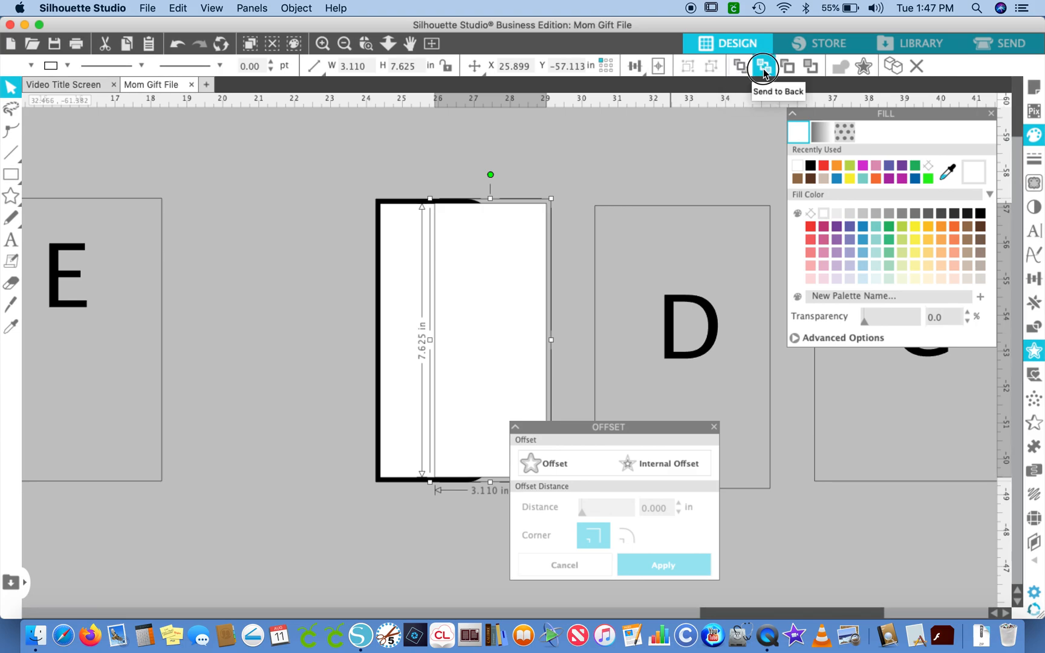
pyautogui.click(764, 71)
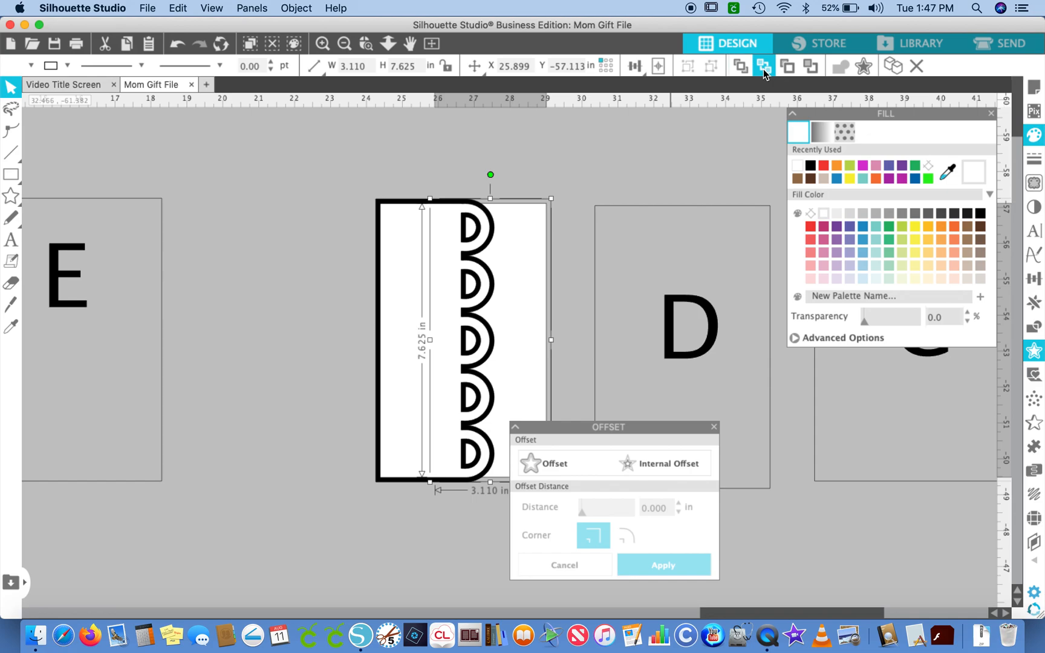
# - Fill the 4.875 in wide rectangular base panel with black and send it to the back
pyautogui.click(555, 254)
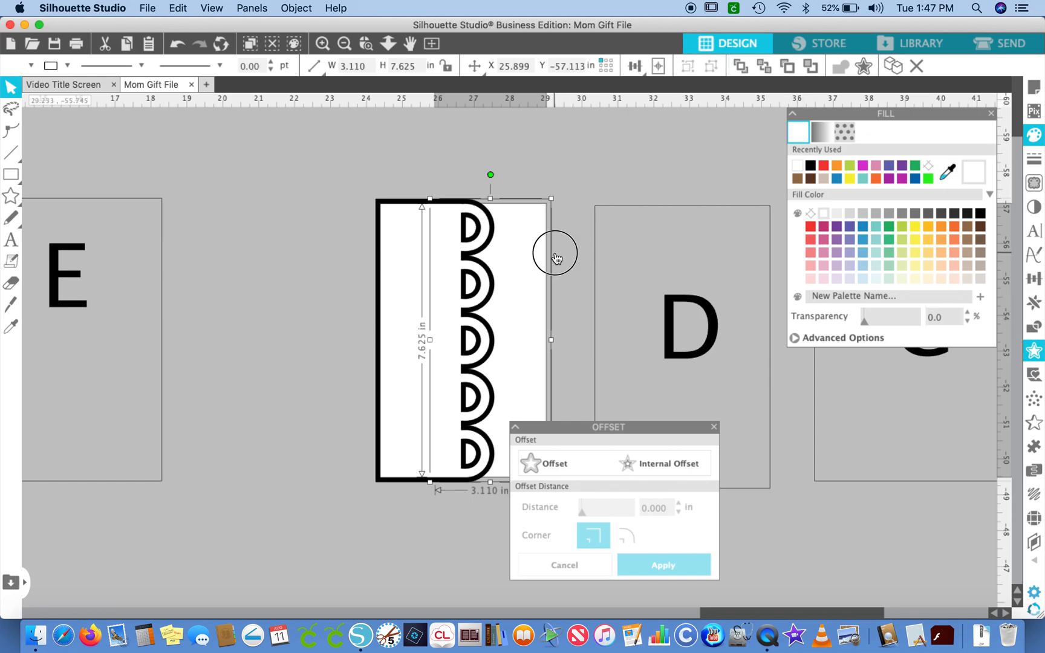
pyautogui.click(979, 214)
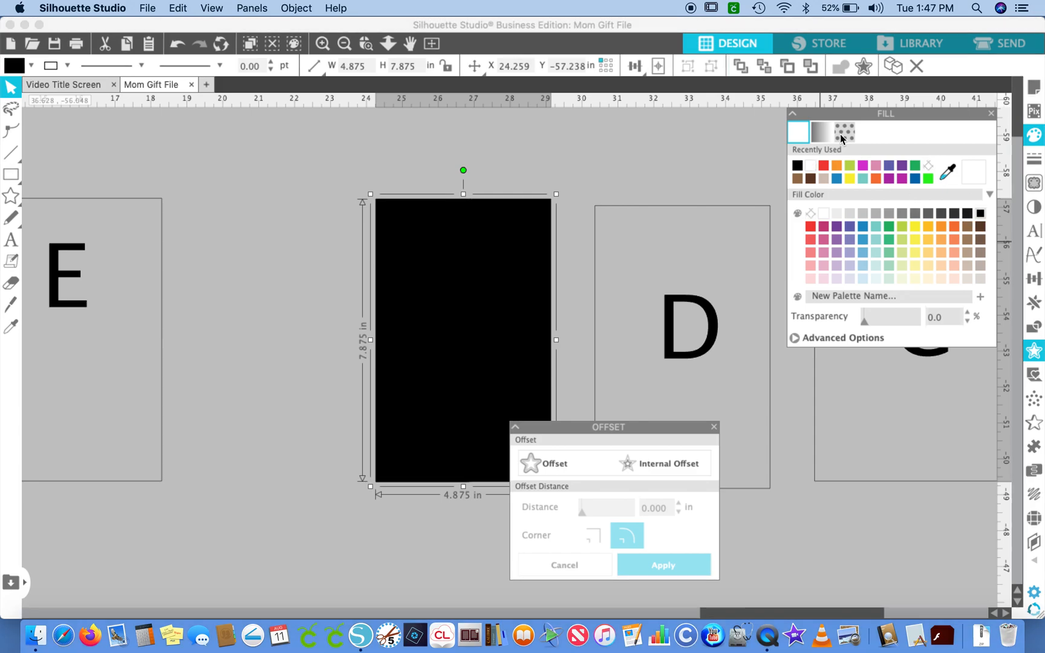
pyautogui.click(764, 65)
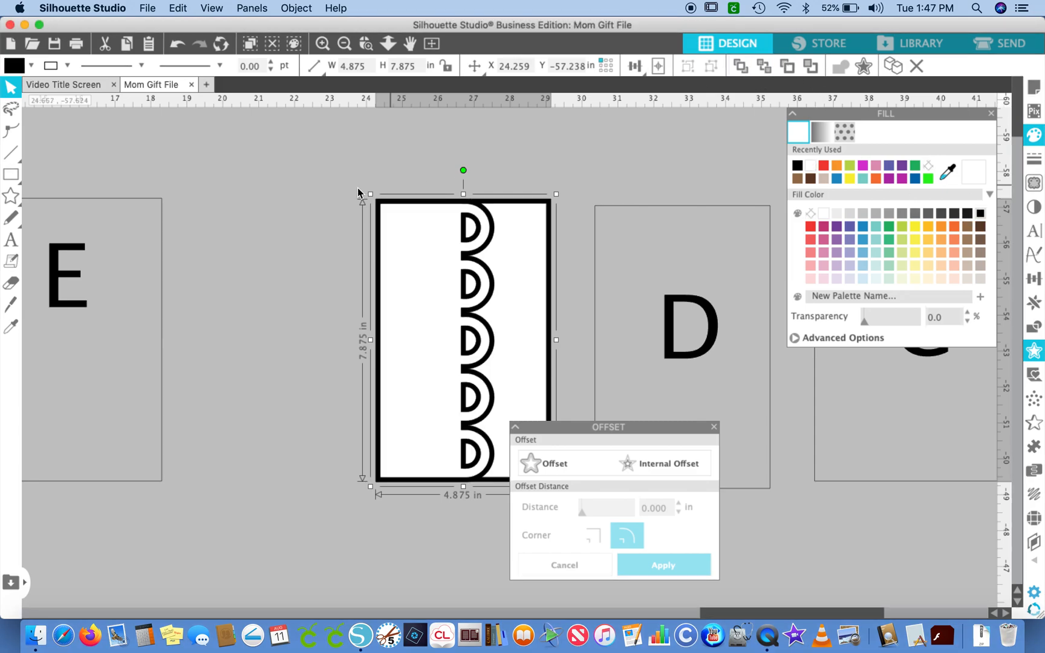
# - Move the raised E panel and its label level with the top of the neighbouring E panel
pyautogui.hscroll(5, 284, 191)
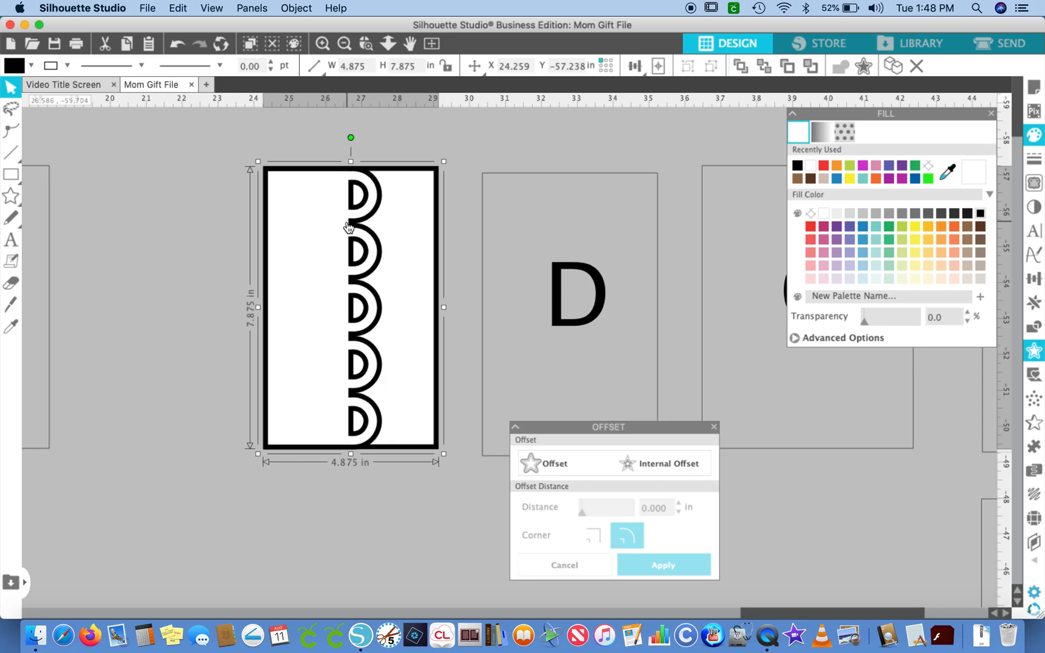
pyautogui.click(345, 49)
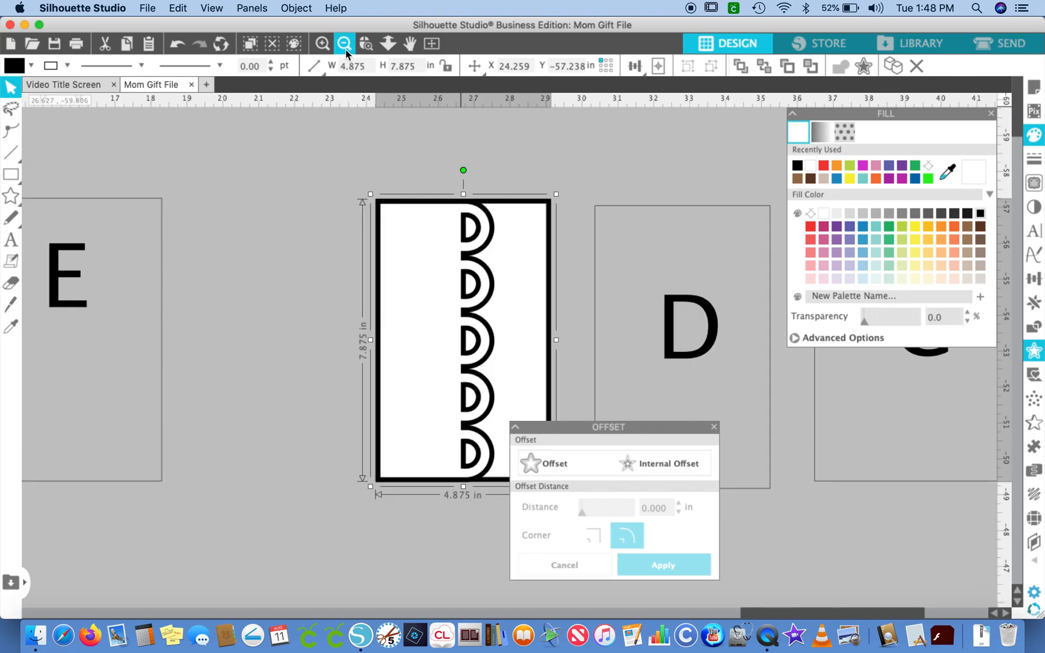
pyautogui.click(345, 49)
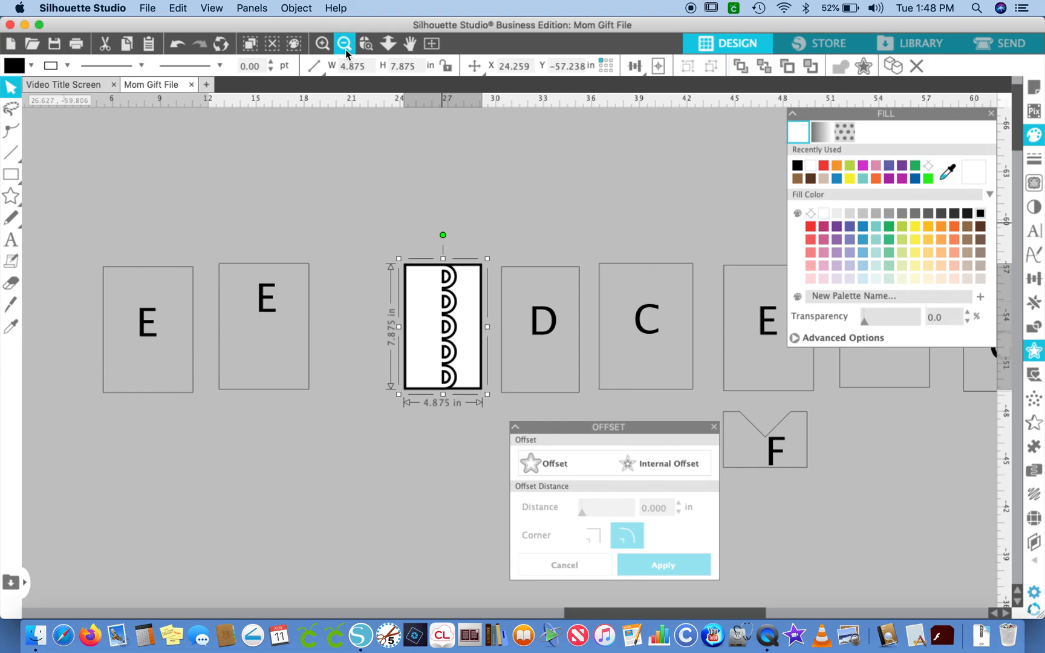
pyautogui.hscroll(5, 559, 228)
pyautogui.scroll(-1, 558, 228)
pyautogui.hscroll(5, 558, 228)
pyautogui.scroll(-1, 559, 228)
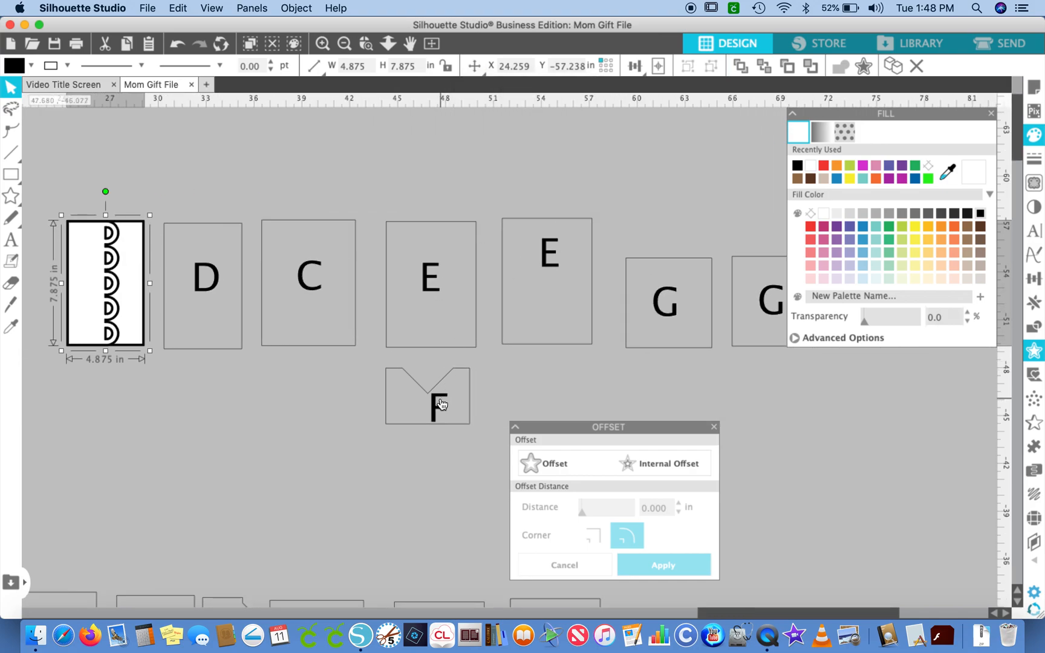
pyautogui.moveTo(490, 213); pyautogui.dragTo(586, 341)
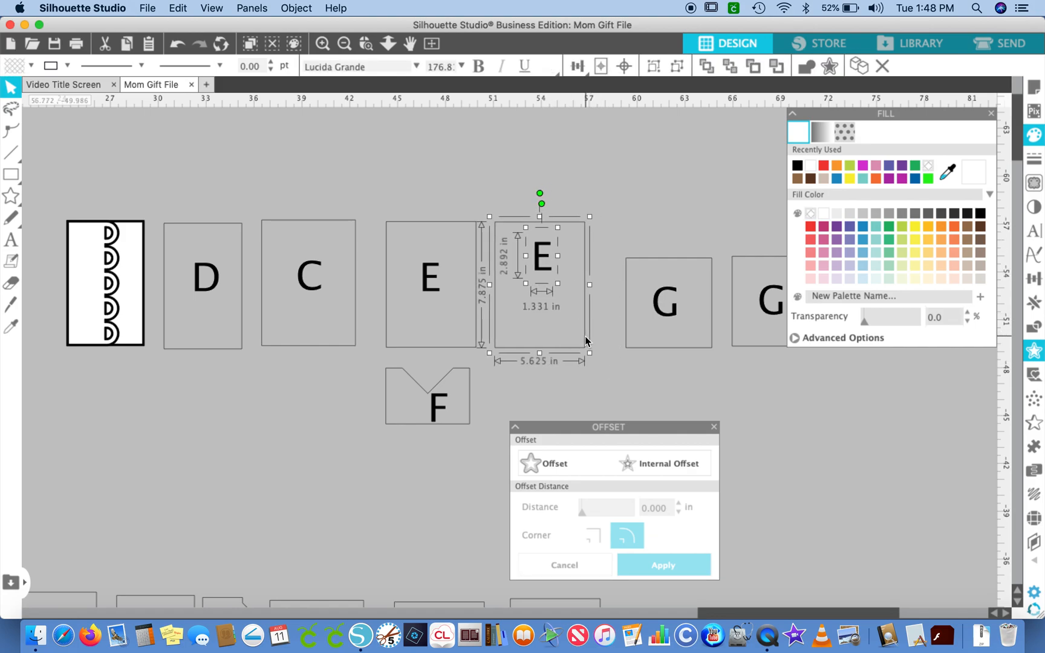
# - Delete the F label from the notched pocket and create a 0.125 in internal offset of the pocket with square corners
pyautogui.click(441, 402)
pyautogui.press('Delete')
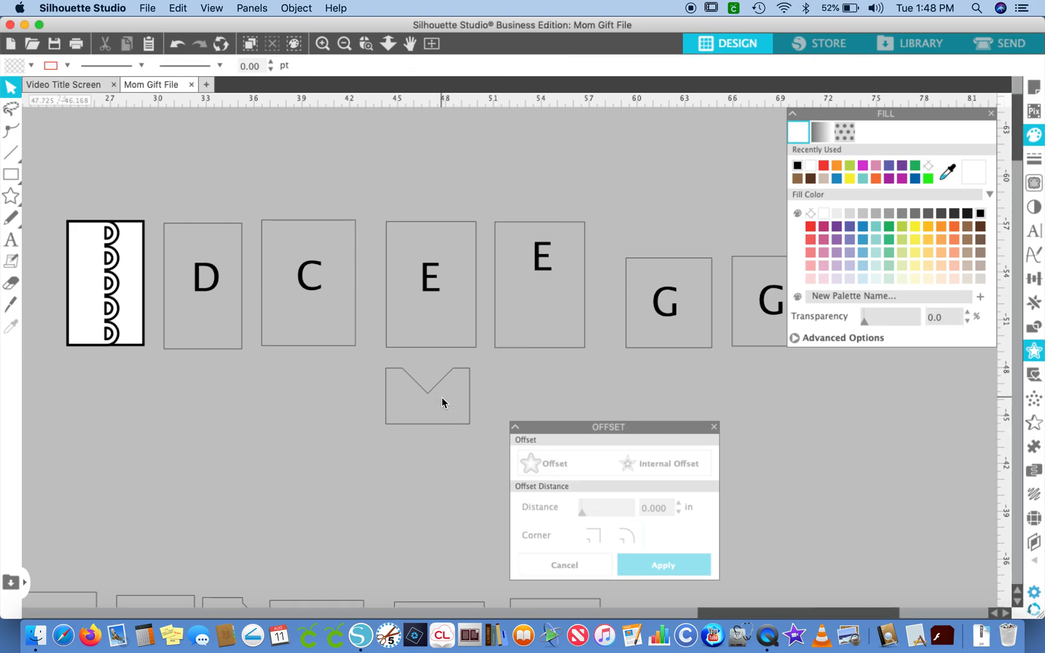
pyautogui.click(470, 404)
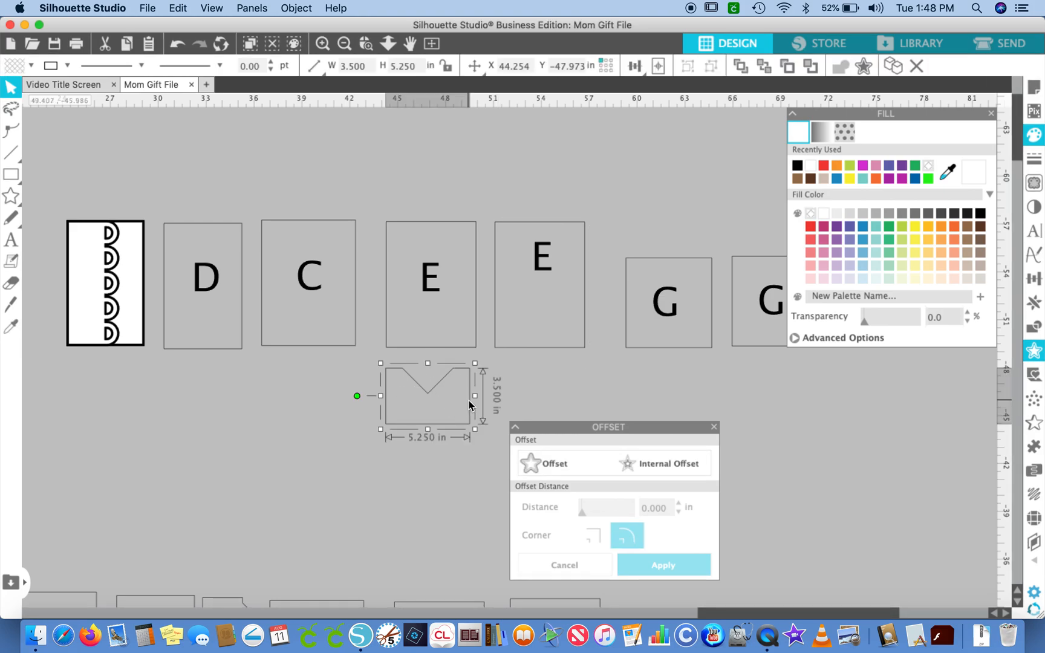
pyautogui.click(651, 460)
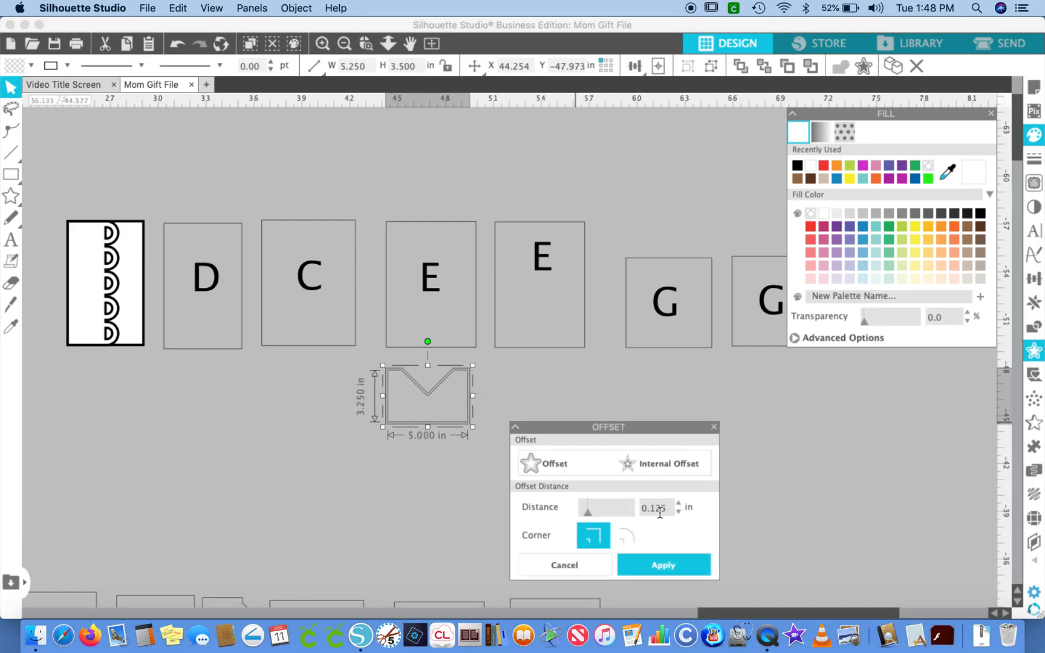
pyautogui.click(656, 567)
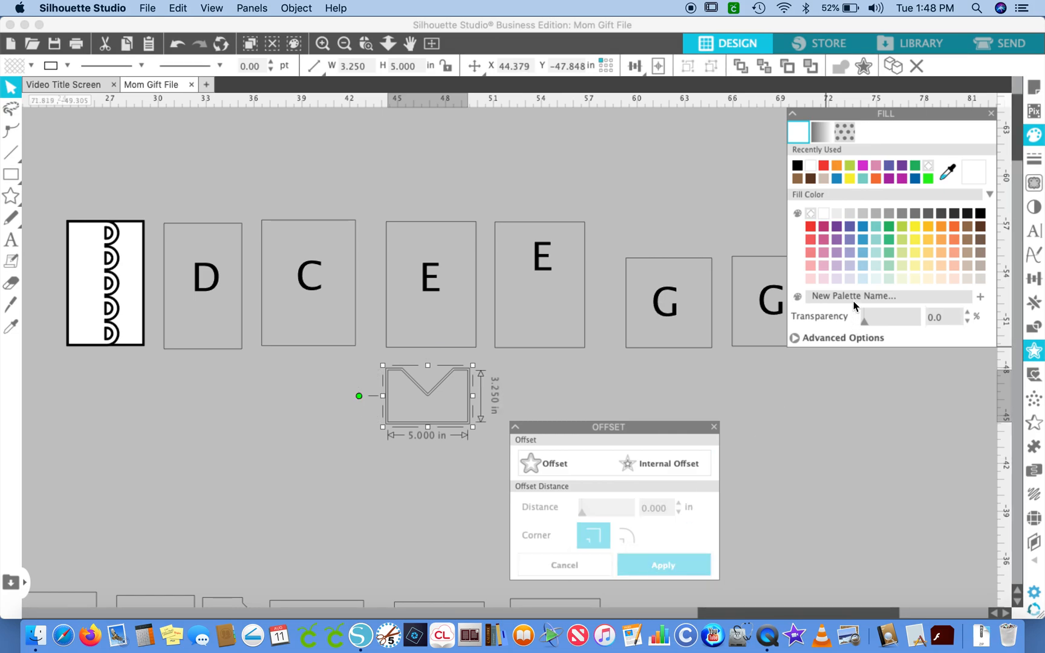
# - Fill the notched pocket's internal offset with white and its outer shape with black, keeping the black behind the white
pyautogui.click(824, 213)
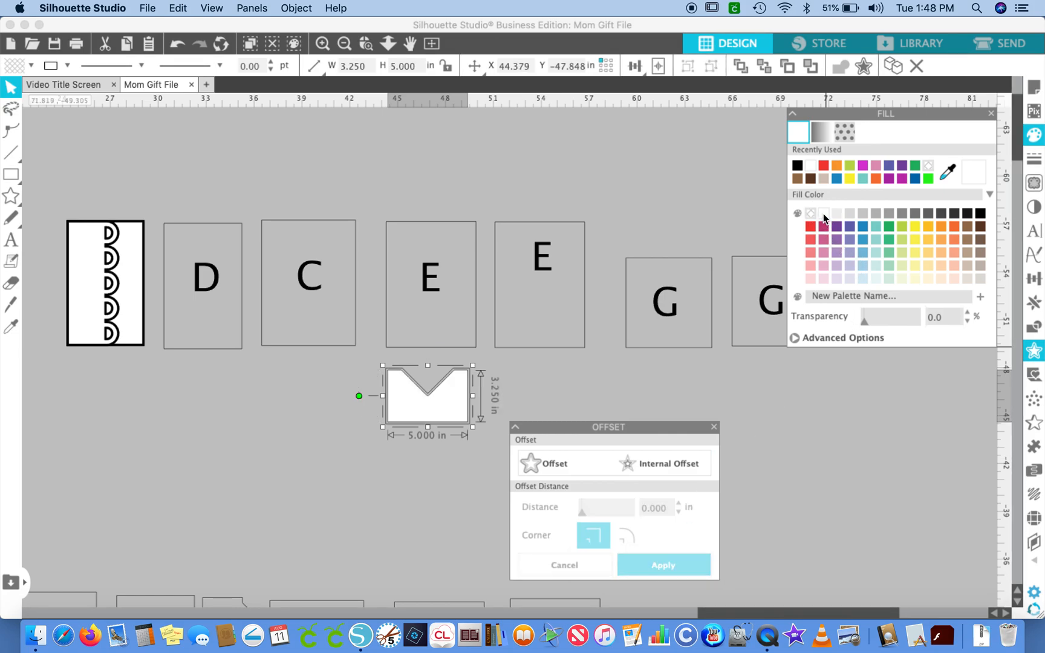
pyautogui.click(469, 427)
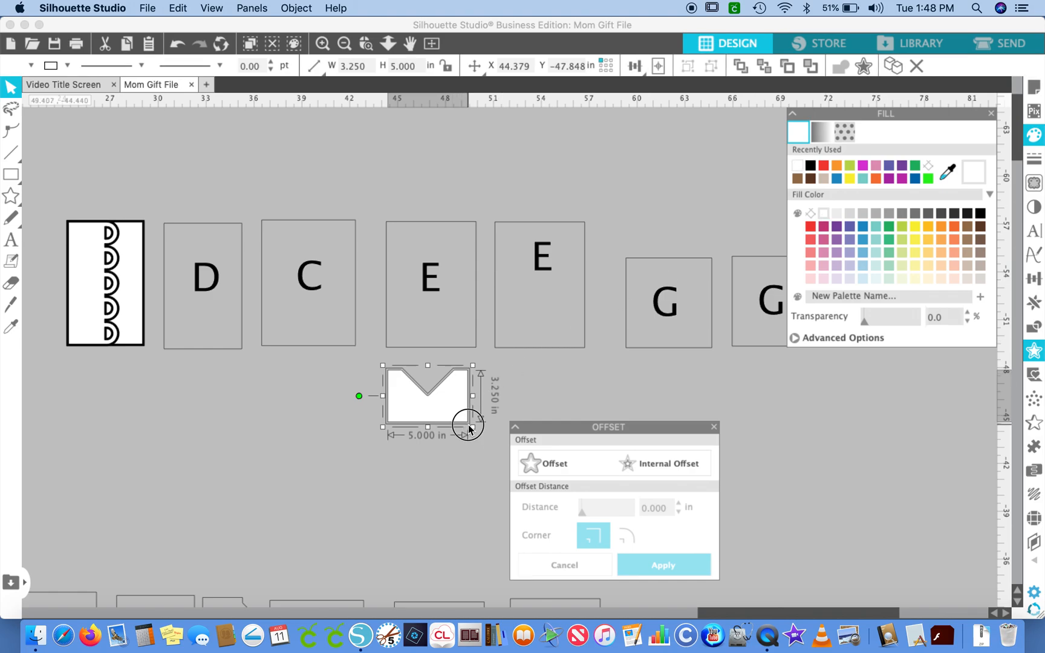
pyautogui.click(981, 213)
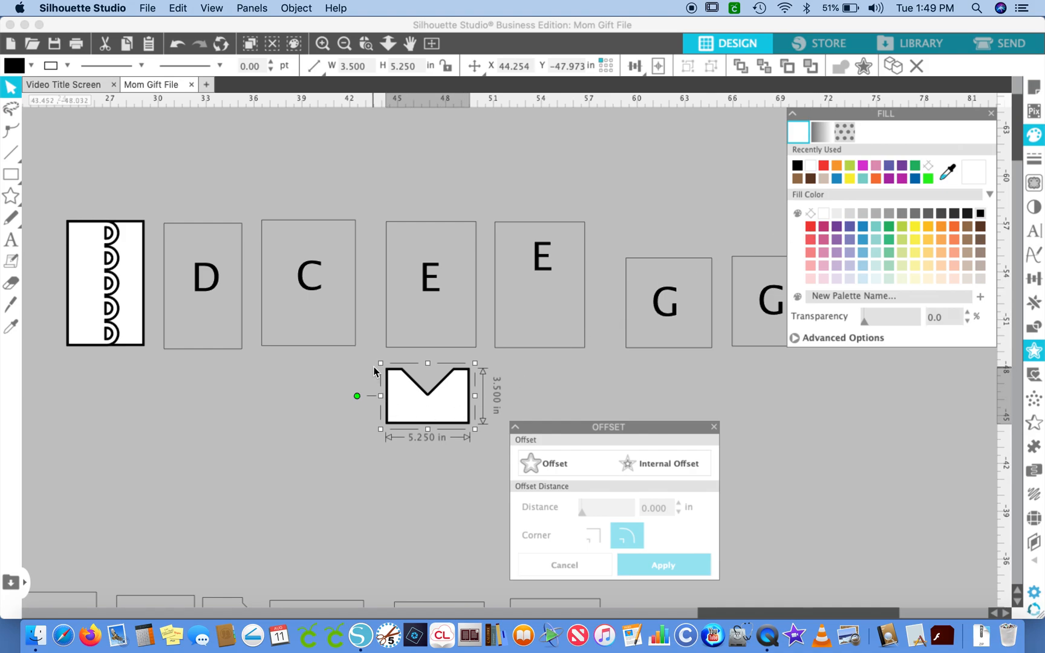
# - Delete the label from the E panel above the pocket and add a white-filled 0.125 in internal offset with square corners
pyautogui.click(434, 275)
pyautogui.press('Delete')
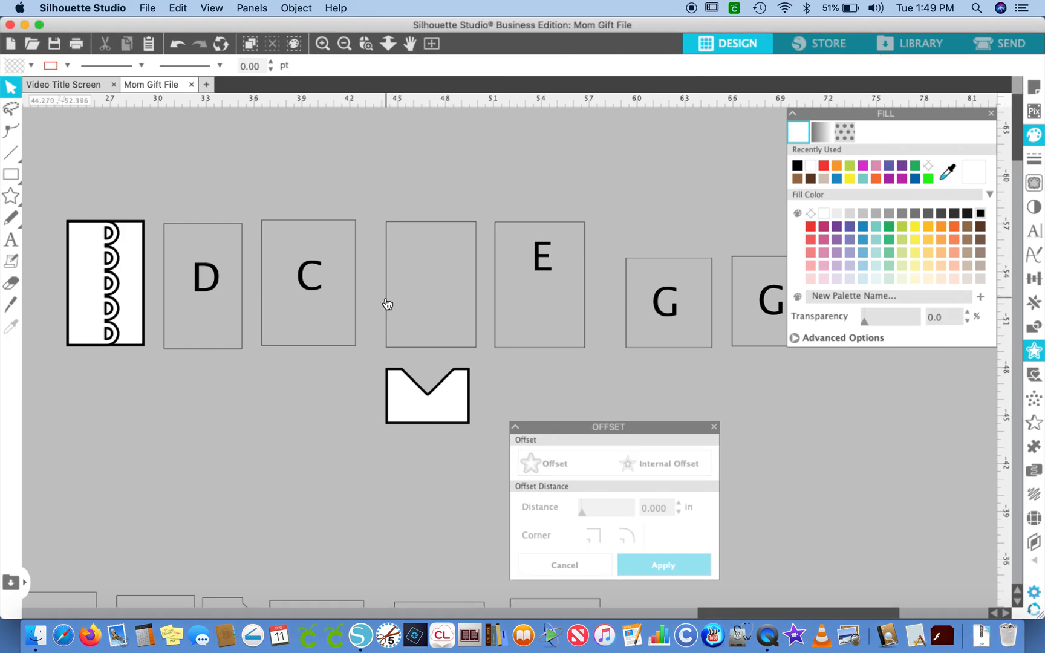
pyautogui.click(386, 298)
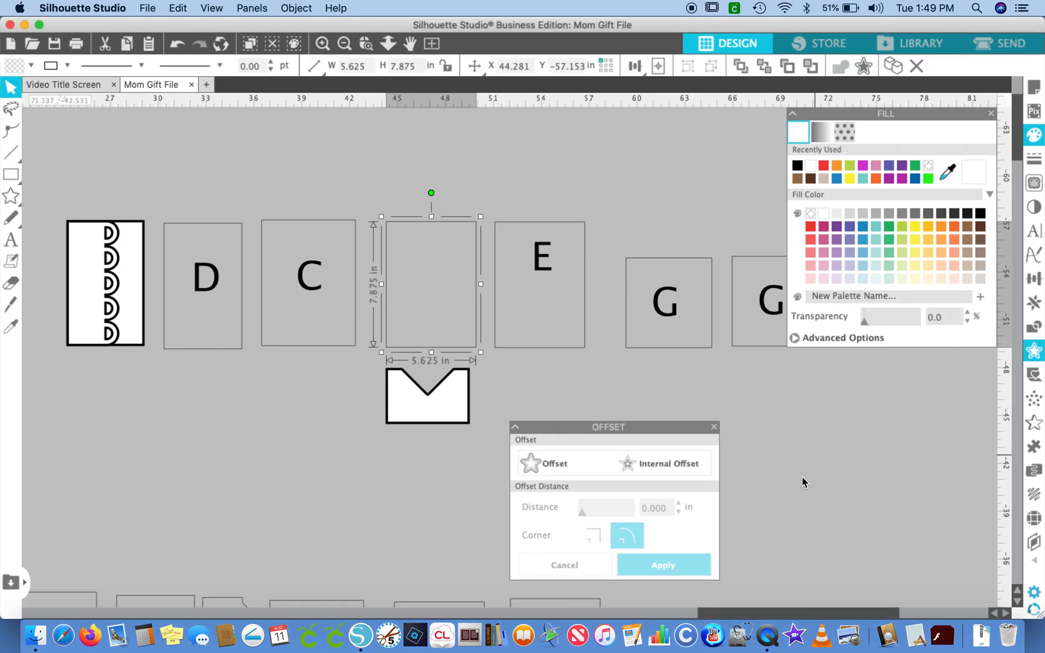
pyautogui.click(671, 463)
pyautogui.click(593, 535)
pyautogui.click(650, 565)
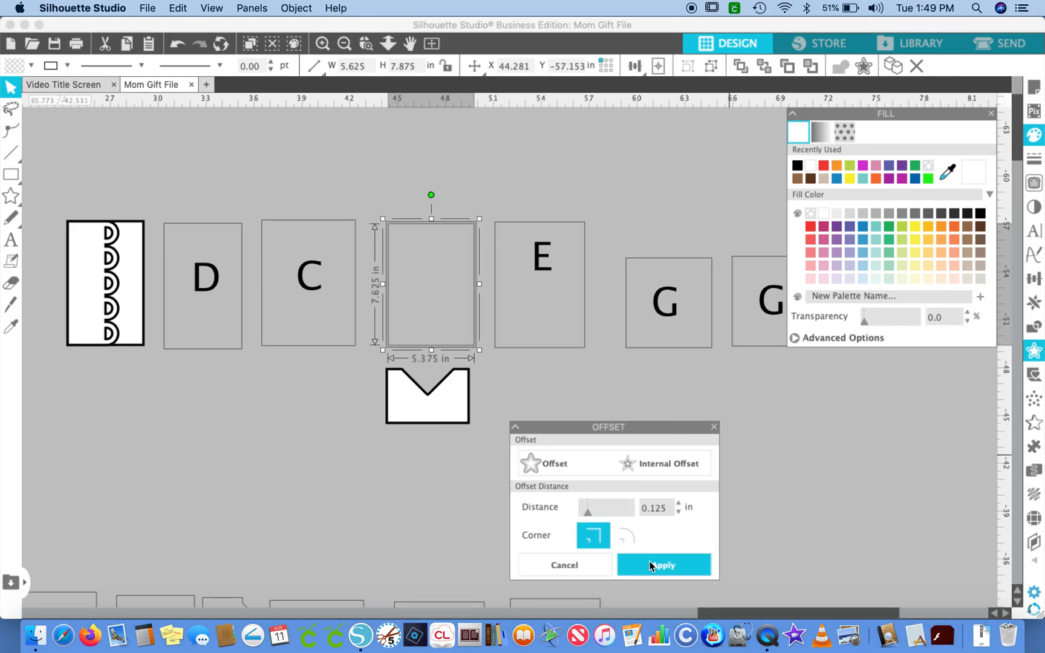
pyautogui.click(824, 215)
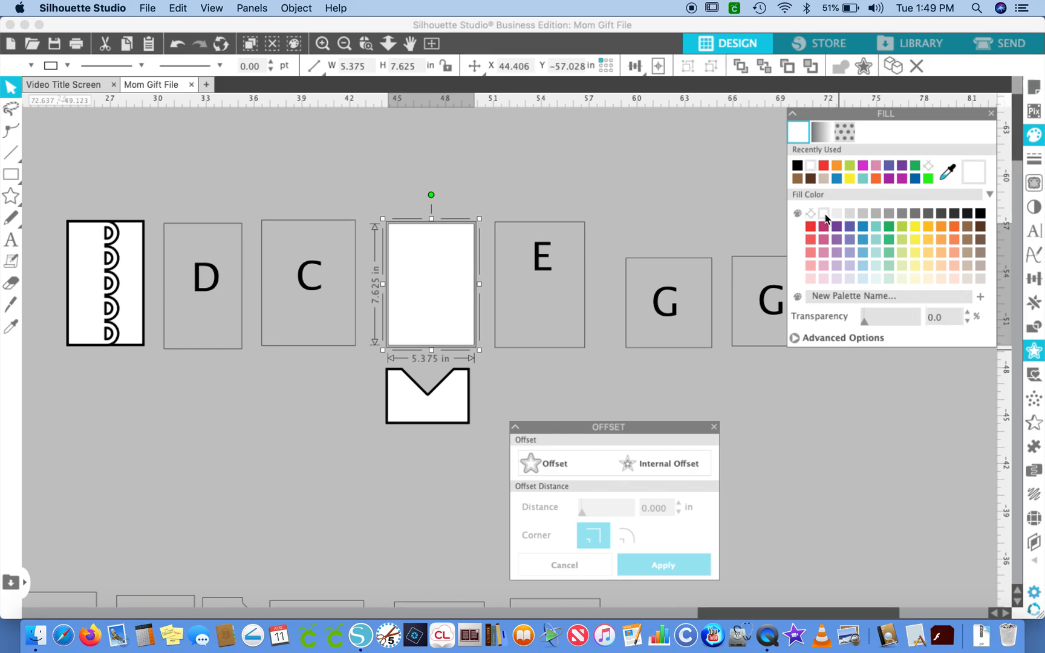
pyautogui.click(478, 264)
pyautogui.click(478, 228)
pyautogui.click(477, 175)
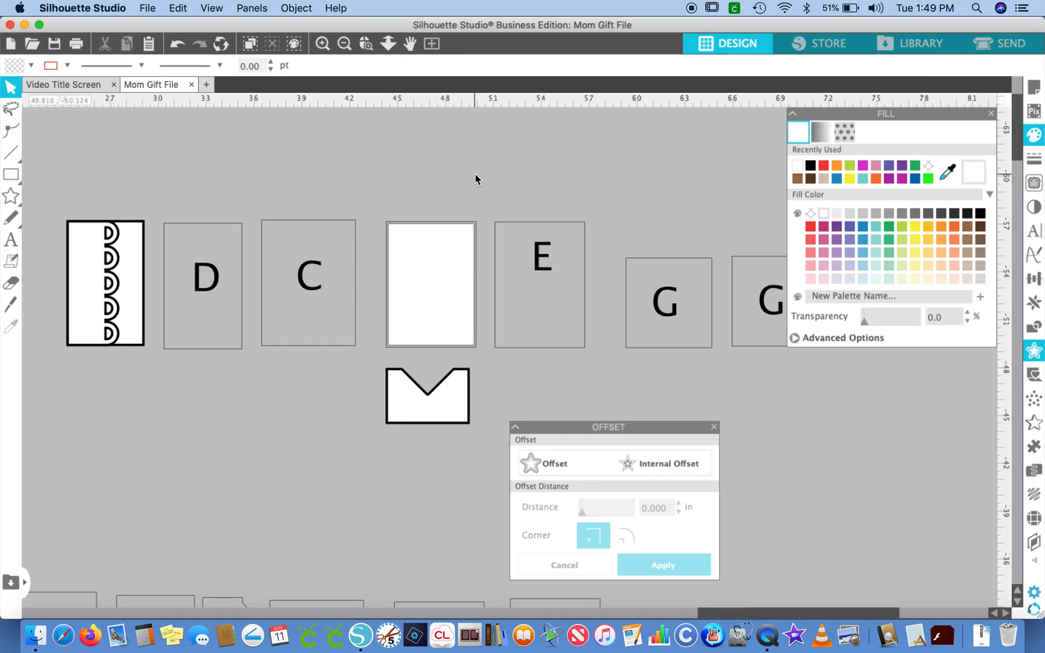
pyautogui.click(480, 232)
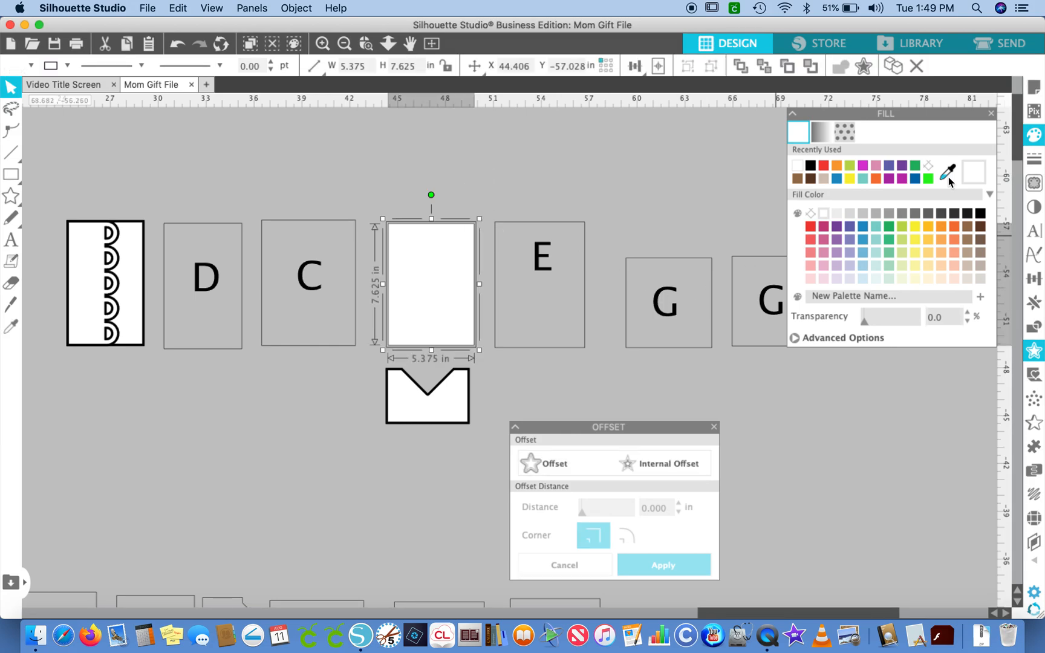
pyautogui.click(983, 213)
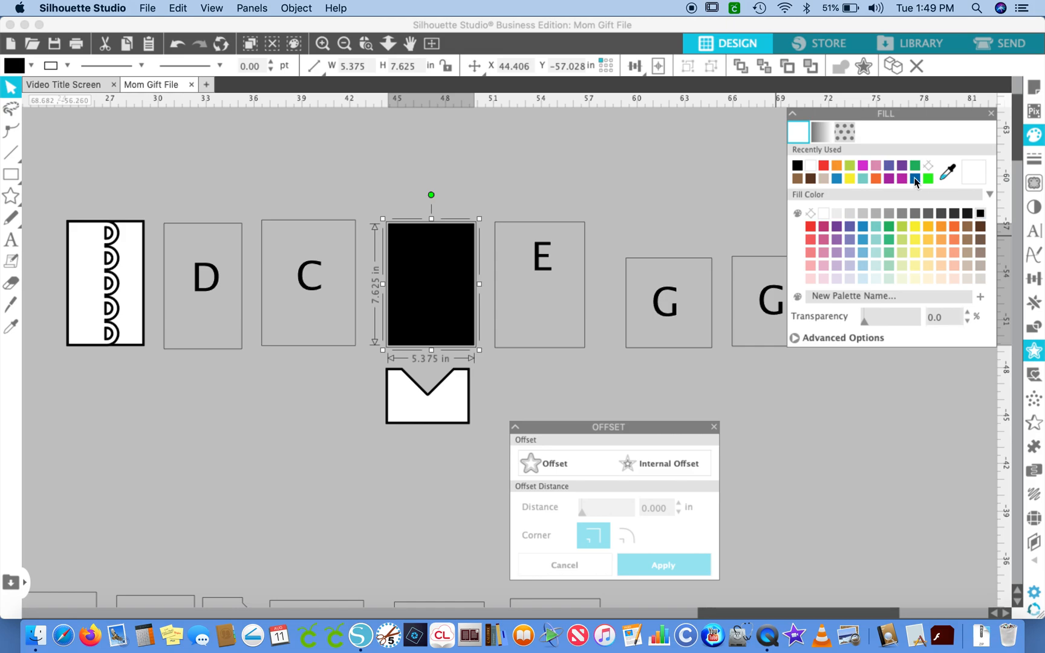
pyautogui.click(765, 66)
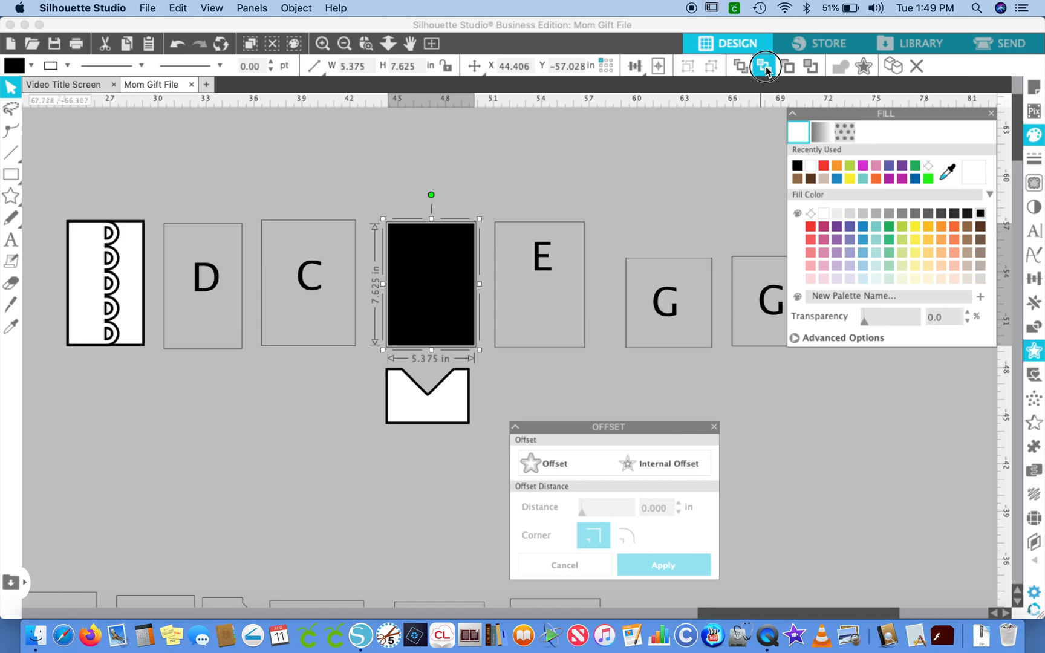
pyautogui.click(822, 213)
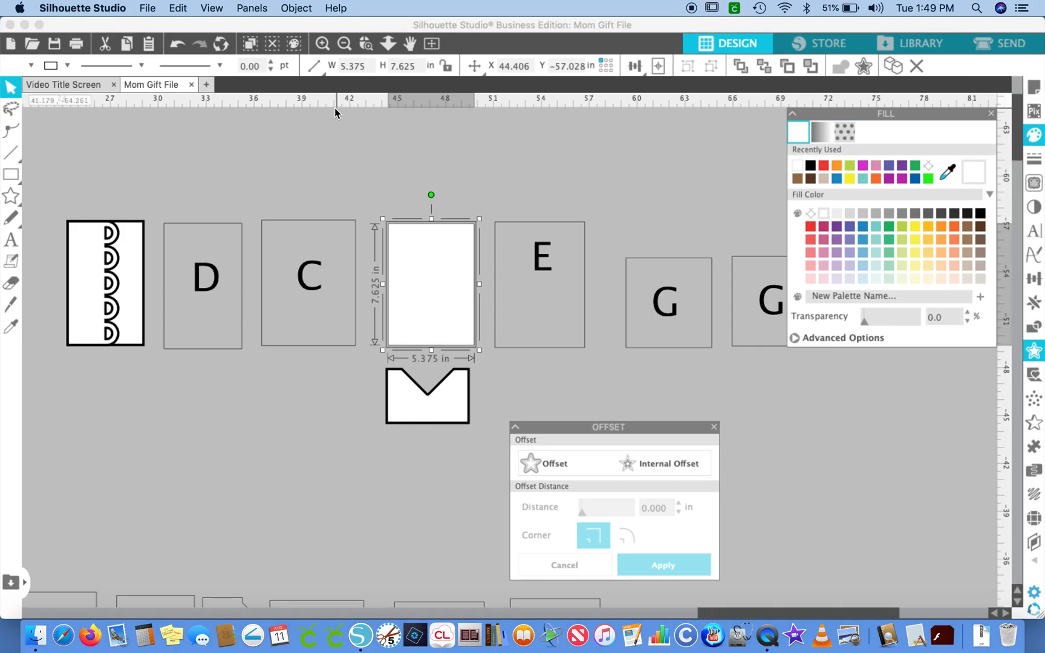
# - Fill the 5.625 in wide outer panel above the pocket with black and send it to the back
pyautogui.click(323, 44)
pyautogui.click(322, 43)
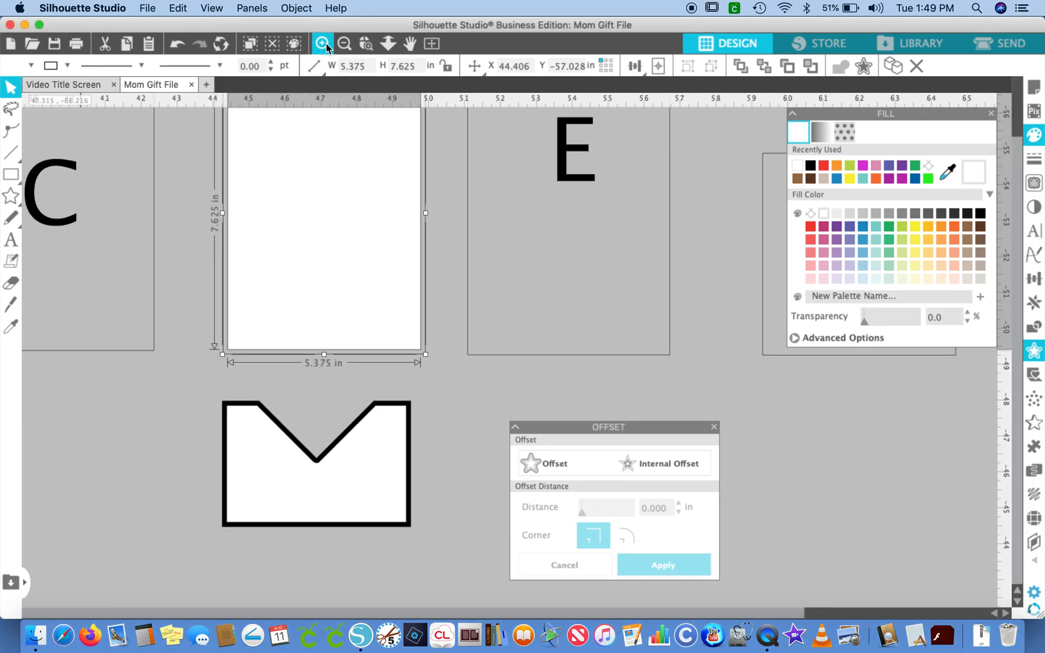
pyautogui.click(431, 348)
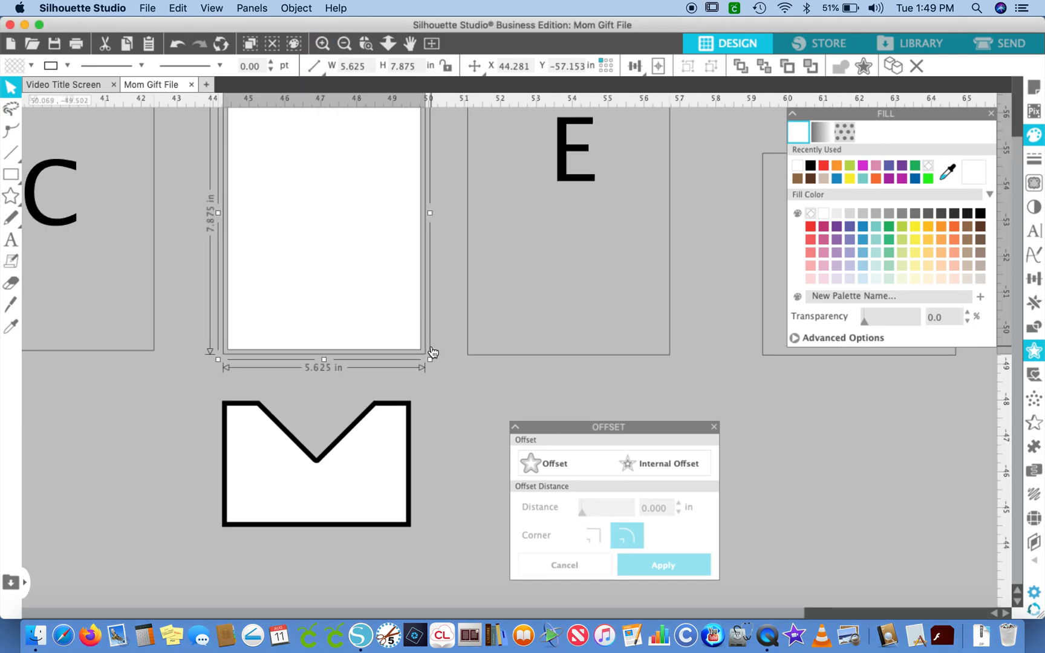
pyautogui.click(978, 214)
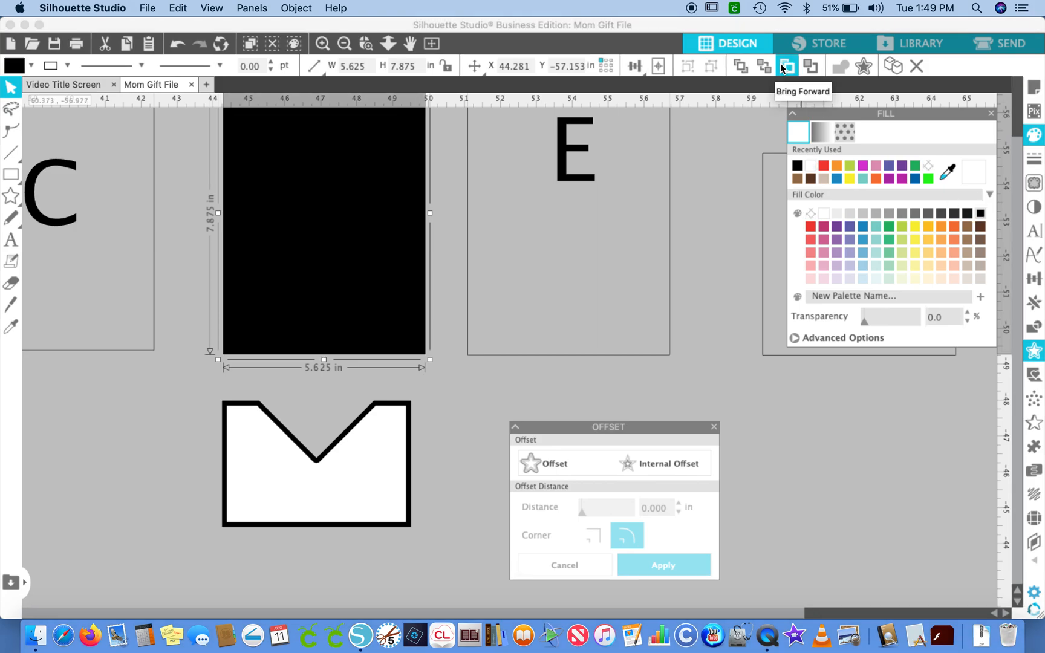
pyautogui.click(764, 67)
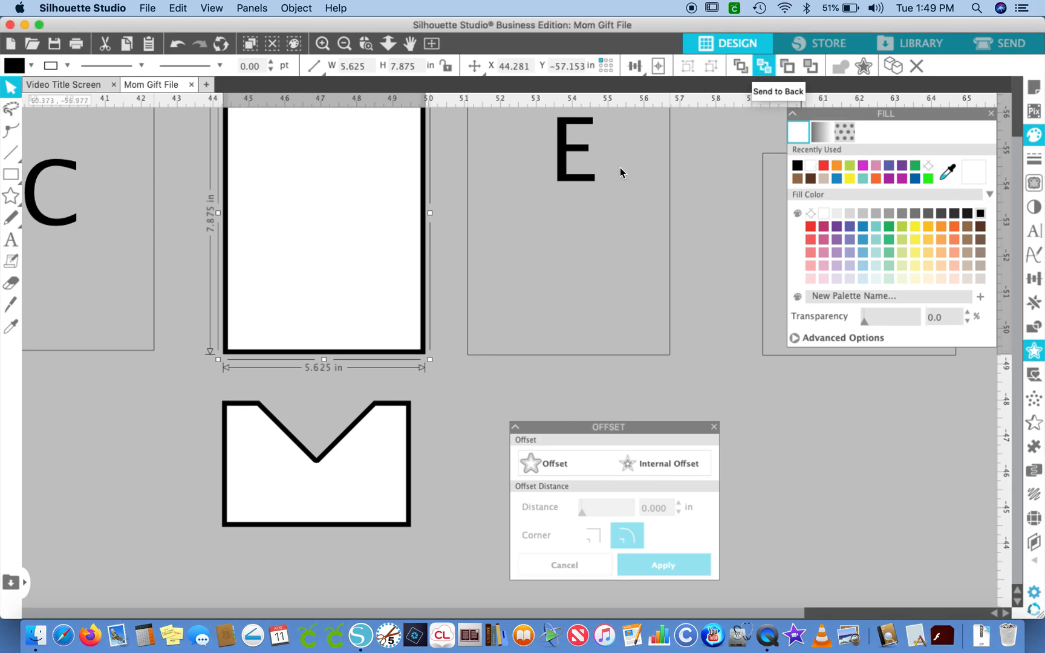
# - Move the black and white notched pocket pieces together onto the lower part of the matted panel, centred along its lower edge
pyautogui.scroll(5, 493, 281)
pyautogui.hscroll(-3, 492, 280)
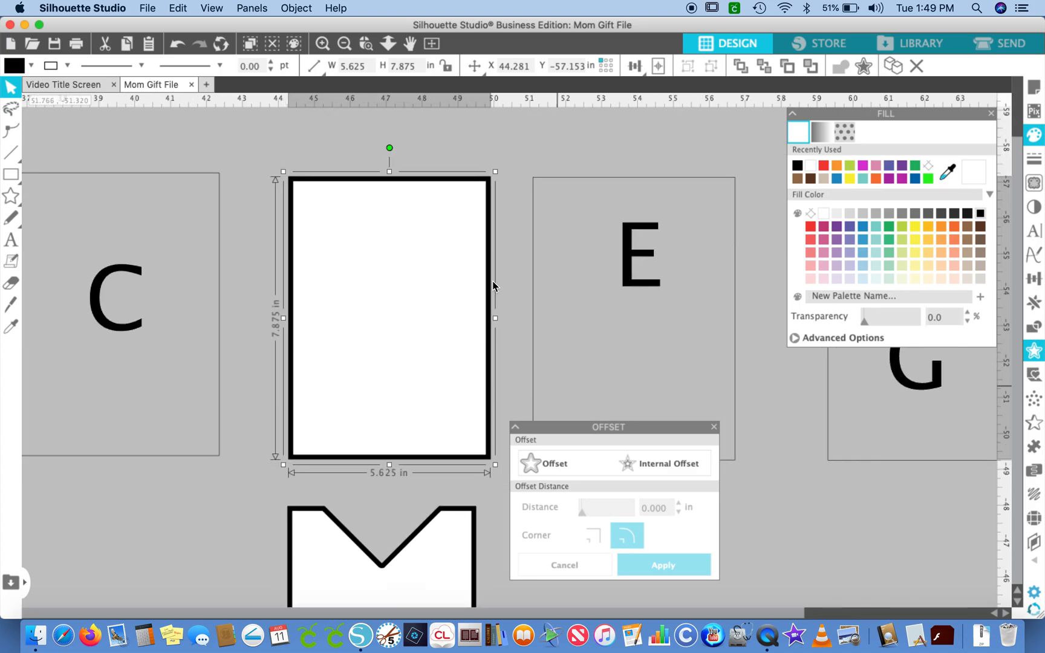
pyautogui.scroll(-2, 493, 286)
pyautogui.moveTo(255, 473); pyautogui.dragTo(509, 610)
pyautogui.scroll(-1, 490, 595)
pyautogui.moveTo(442, 557); pyautogui.dragTo(447, 379)
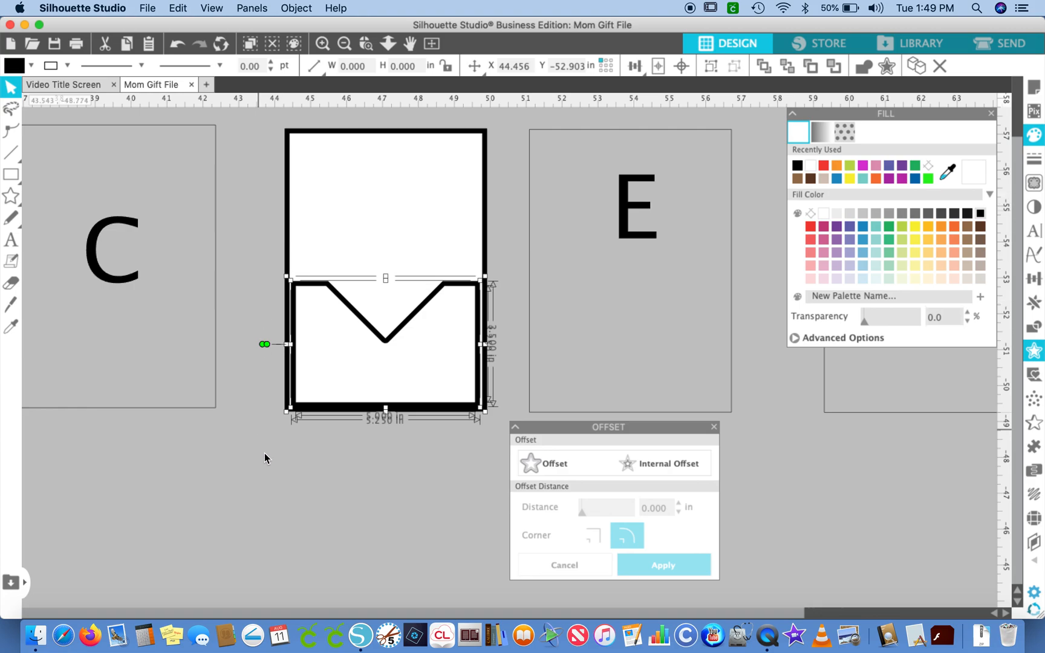
pyautogui.click(288, 492)
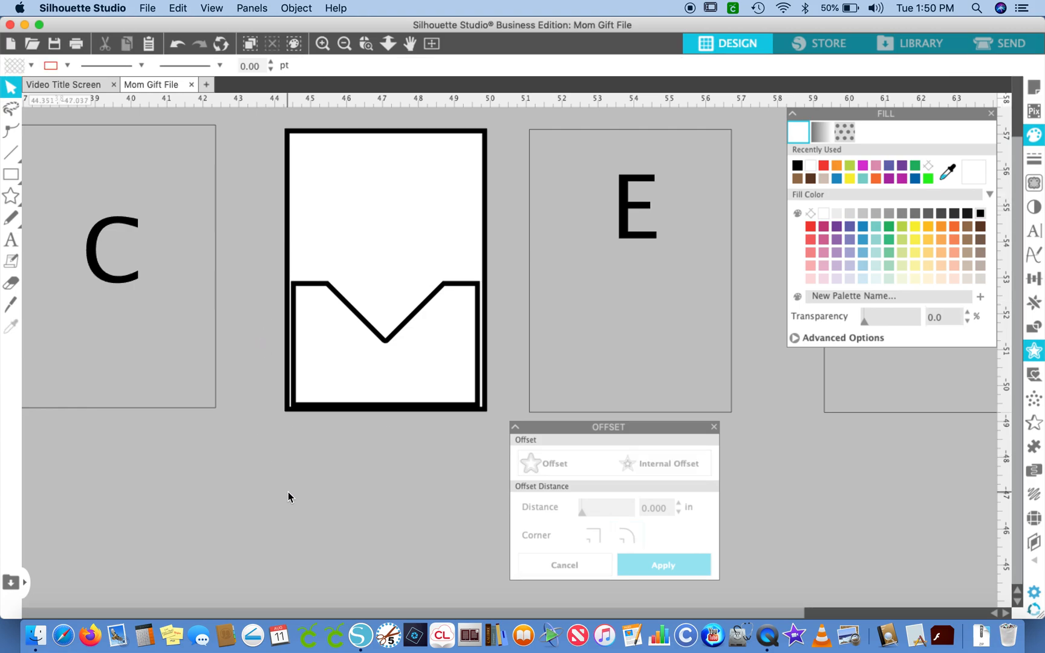
pyautogui.click(384, 244)
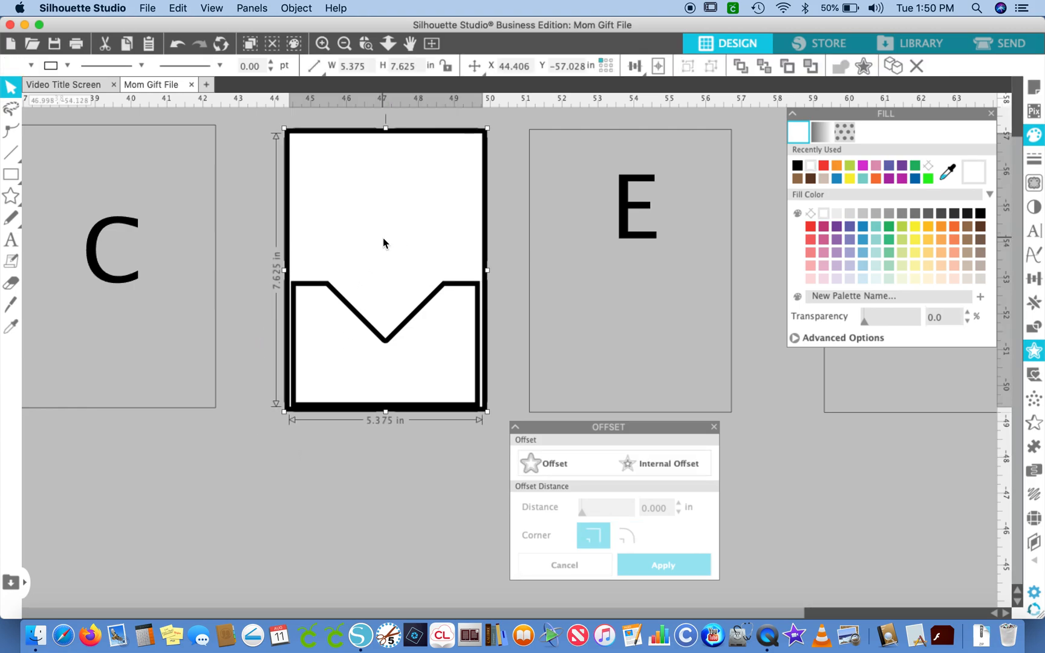
pyautogui.click(362, 347)
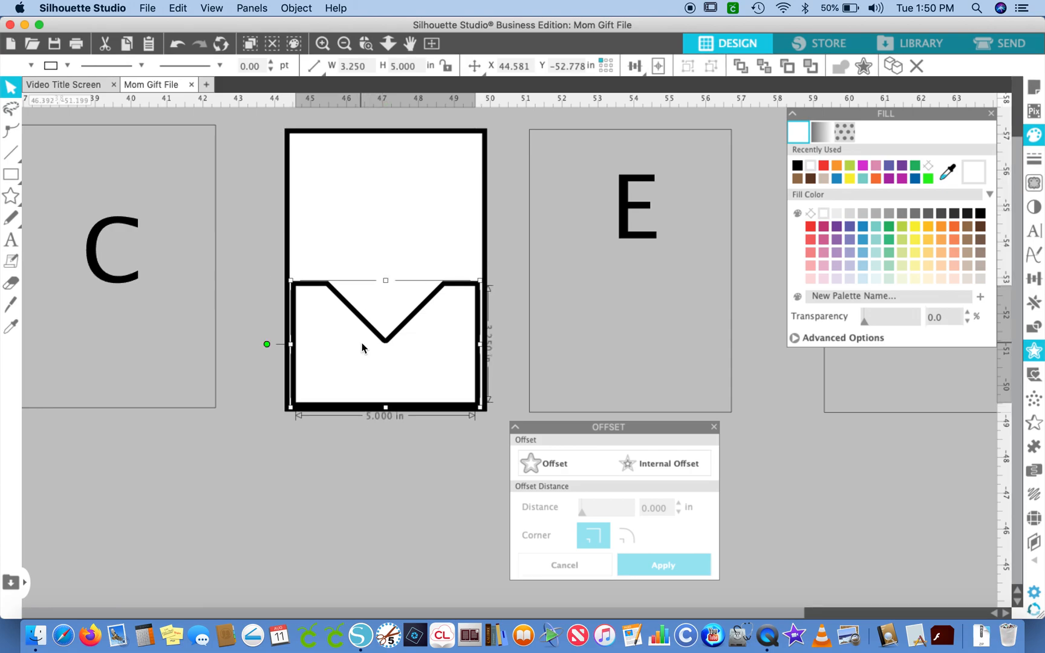
pyautogui.click(343, 491)
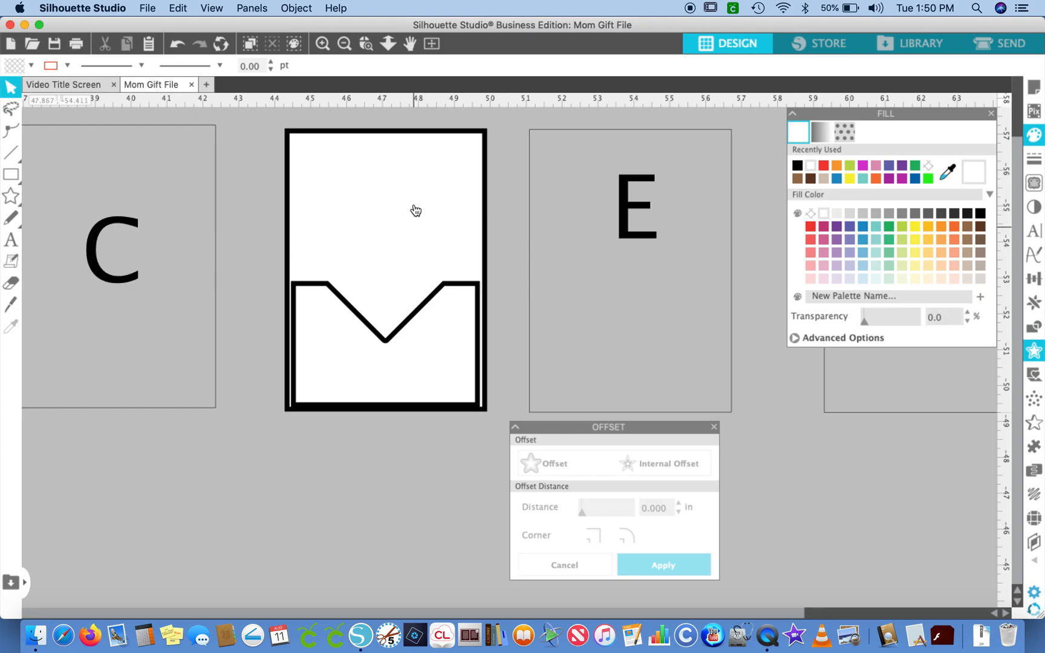
pyautogui.click(455, 337)
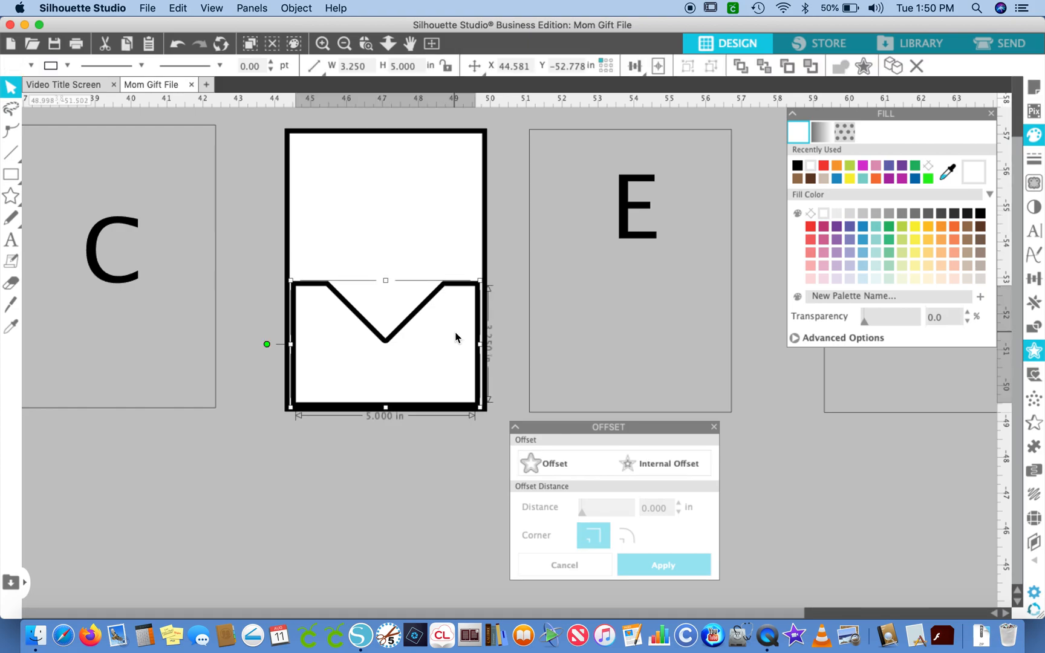
pyautogui.moveTo(407, 381); pyautogui.dragTo(408, 404)
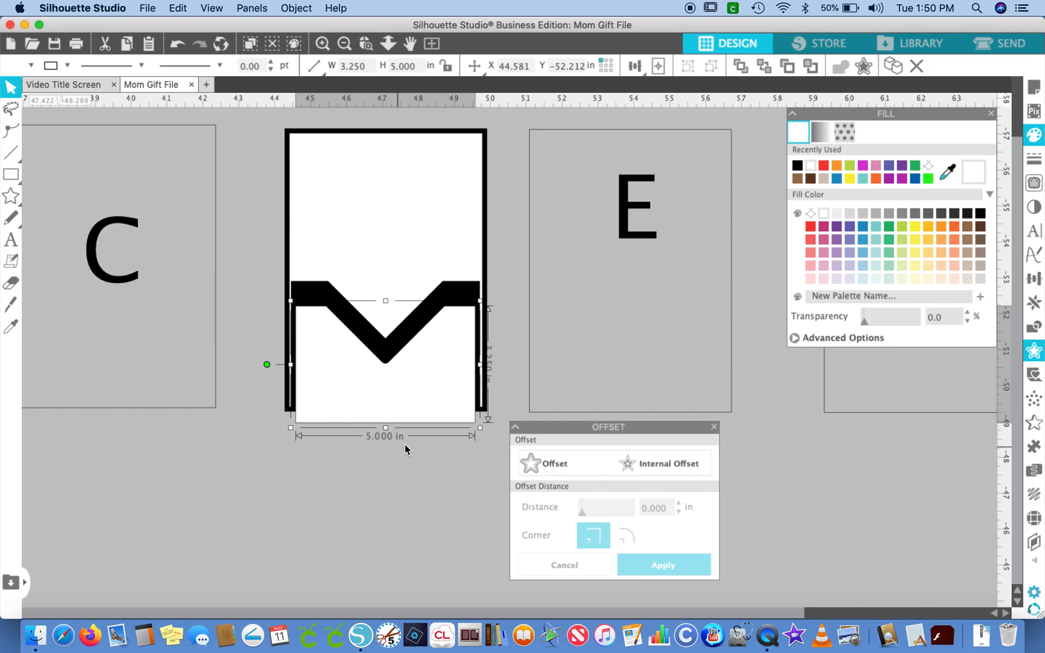
pyautogui.press('super+z')
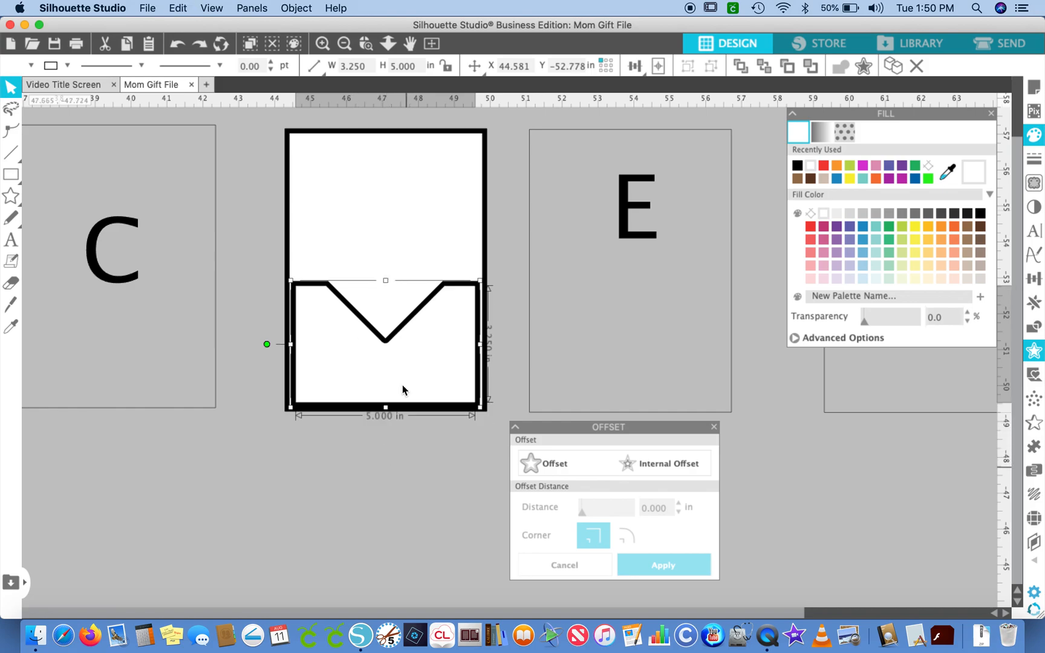
pyautogui.click(404, 229)
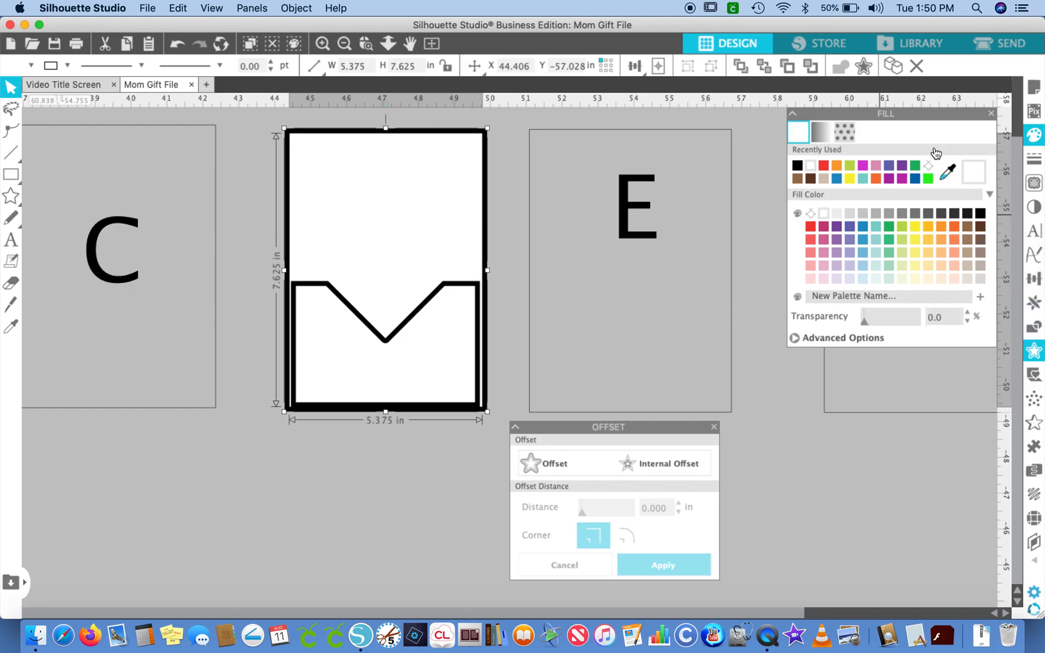
# - Set the width of the matted panel's white layer behind the V-notched pocket to 5 in
pyautogui.moveTo(928, 117); pyautogui.dragTo(915, 373)
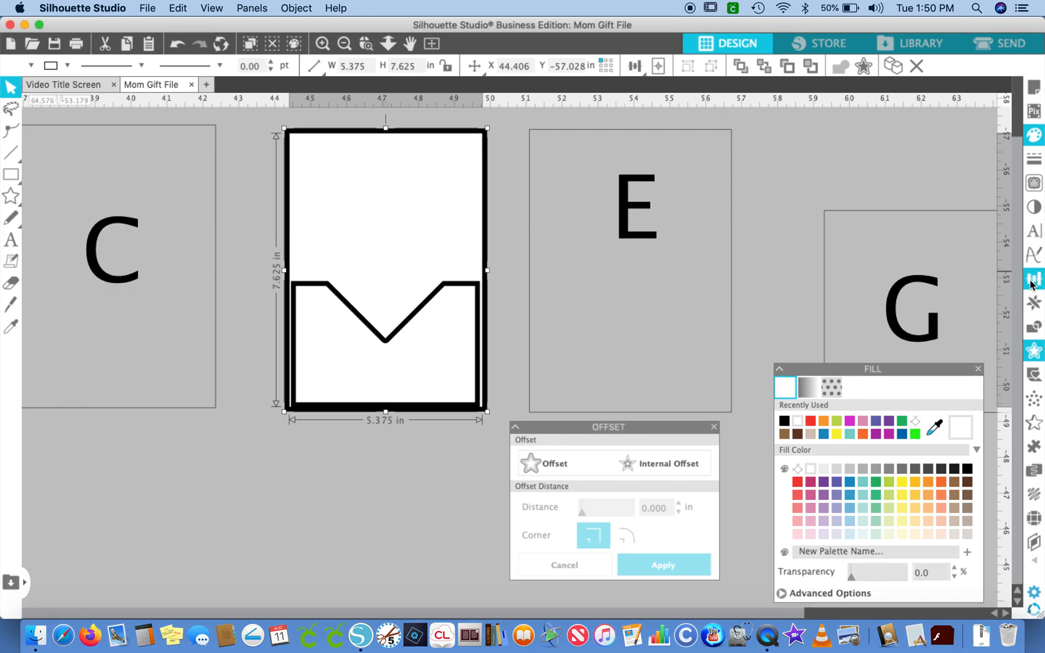
pyautogui.click(1035, 279)
pyautogui.click(822, 132)
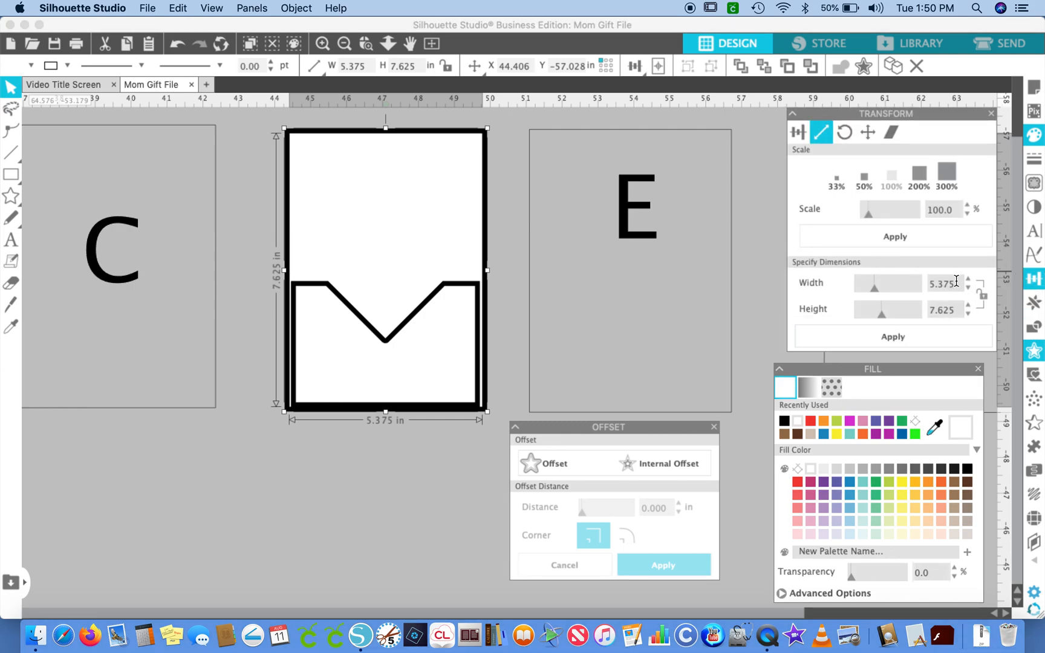
pyautogui.click(929, 342)
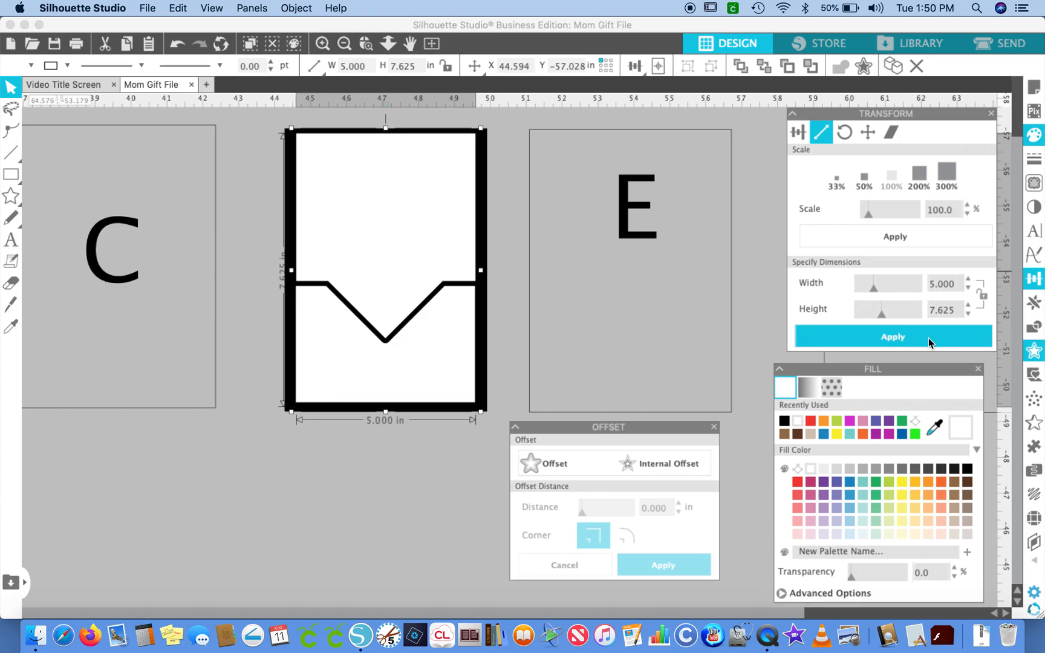
pyautogui.click(418, 475)
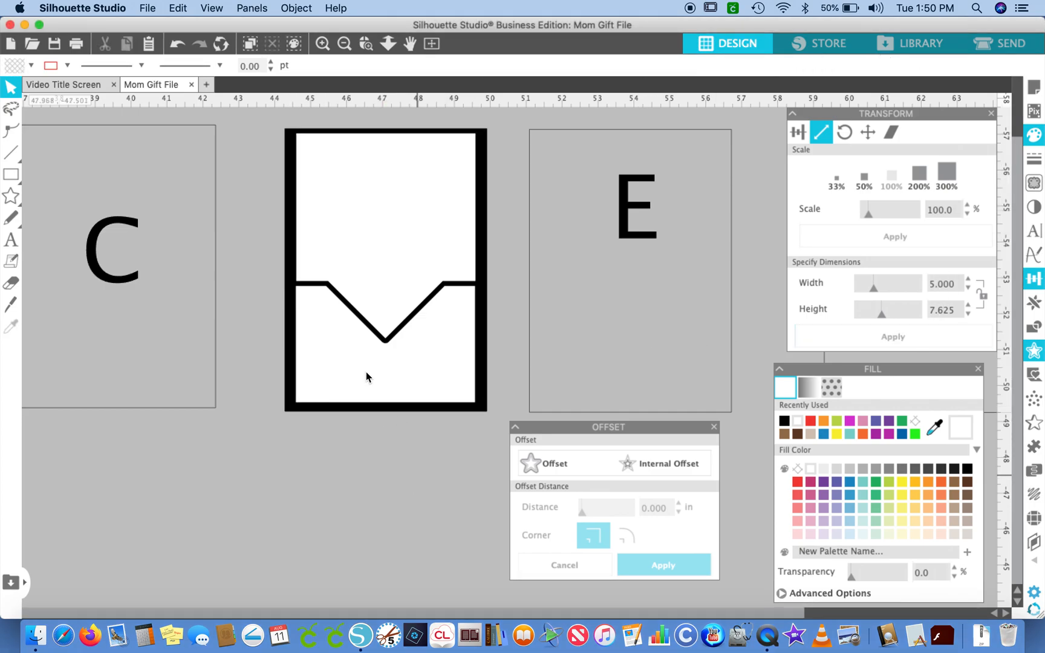
pyautogui.click(381, 200)
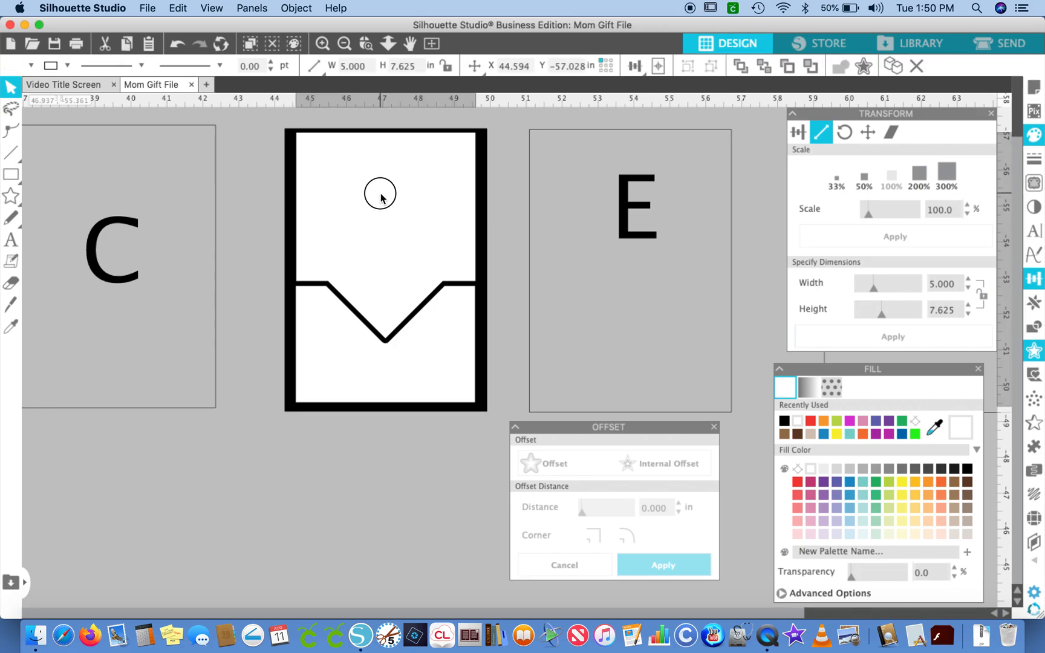
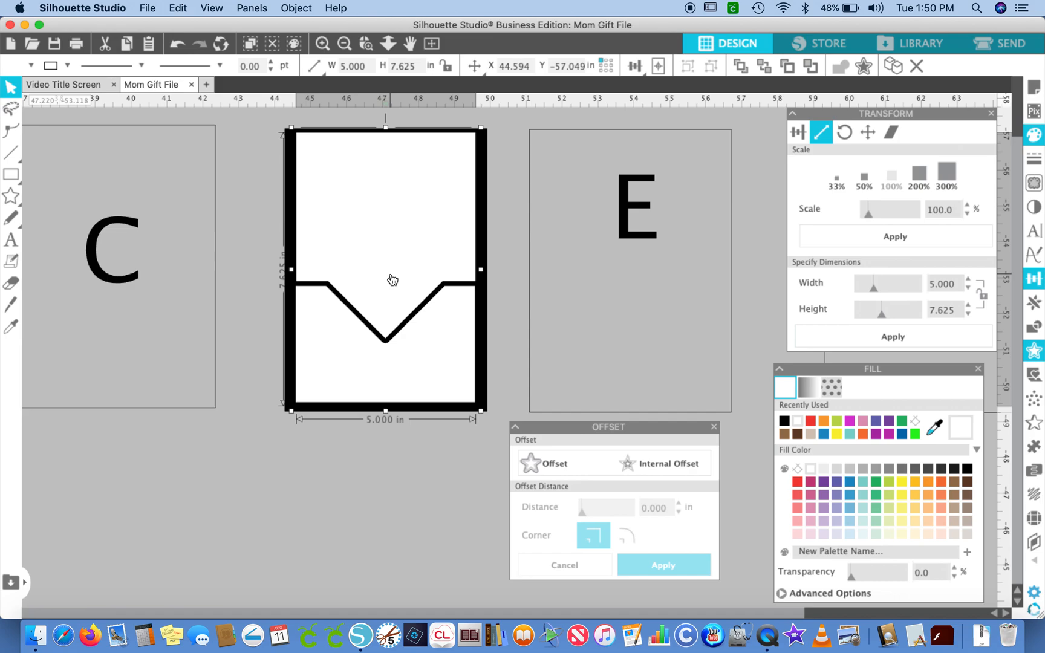
# - Move the first two E panels of the upper row together, with their labels, closer to the scalloped panel
pyautogui.click(345, 44)
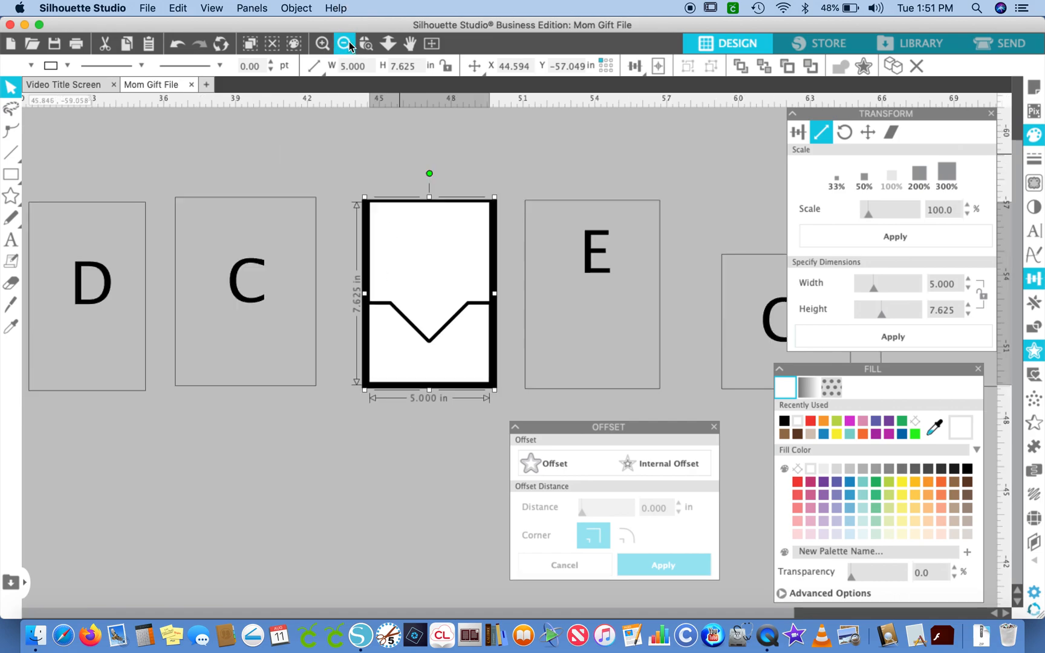
pyautogui.click(344, 44)
pyautogui.scroll(-10, 368, 285)
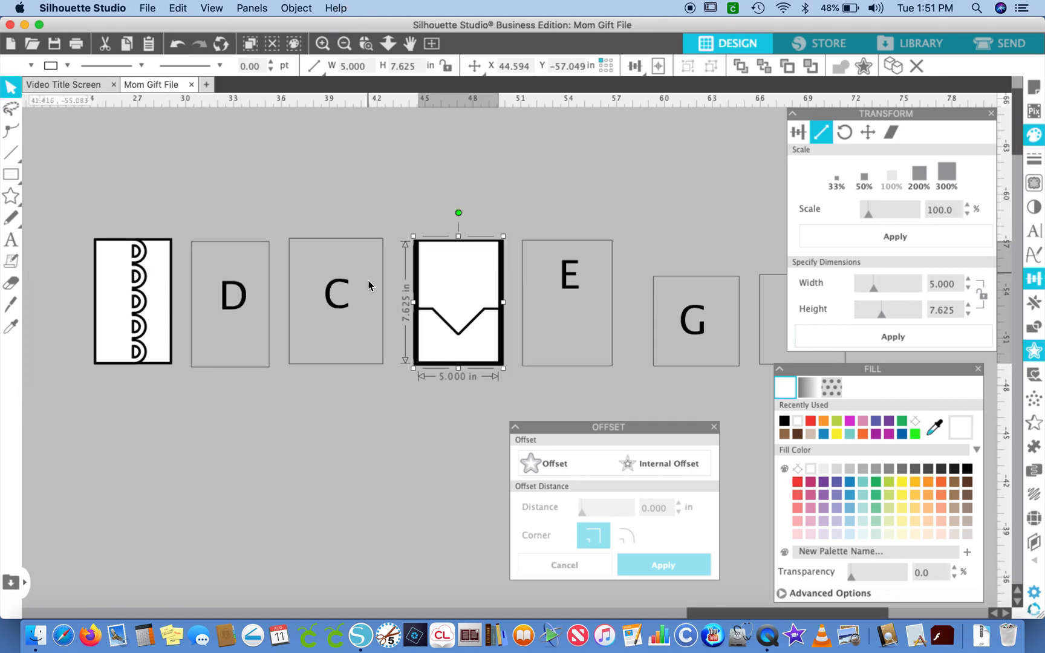
pyautogui.hscroll(-5, 368, 285)
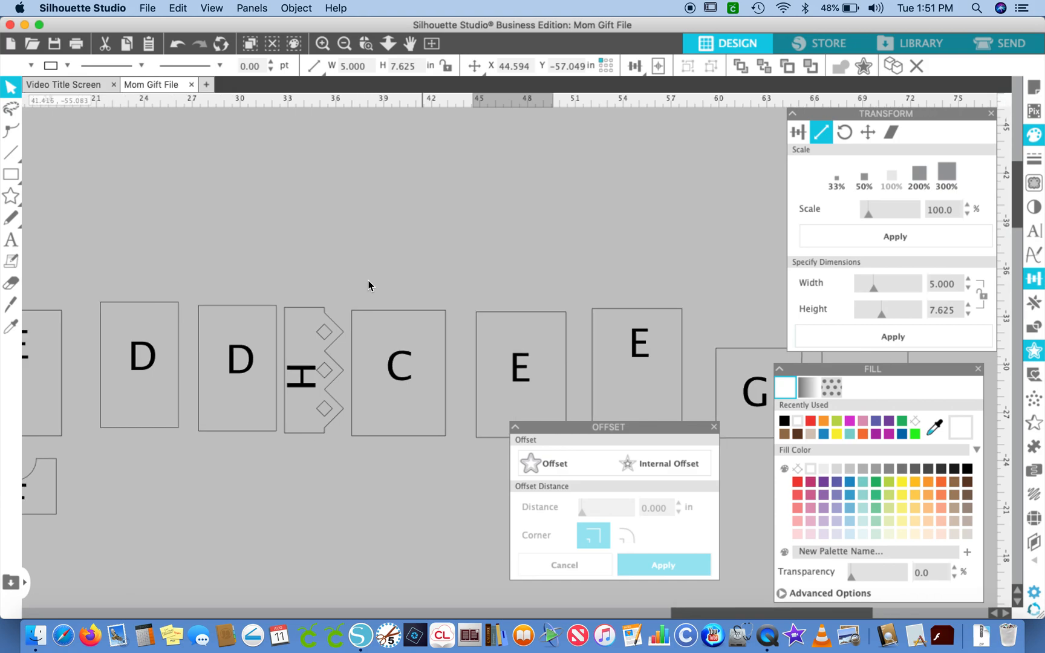
pyautogui.hscroll(5, 368, 285)
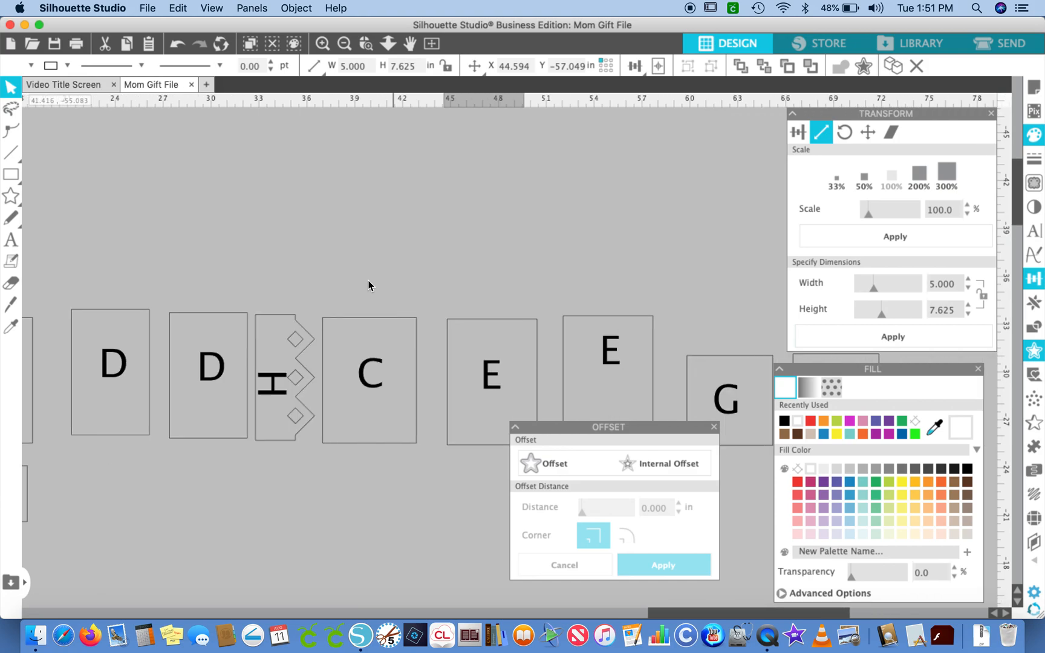
pyautogui.click(345, 47)
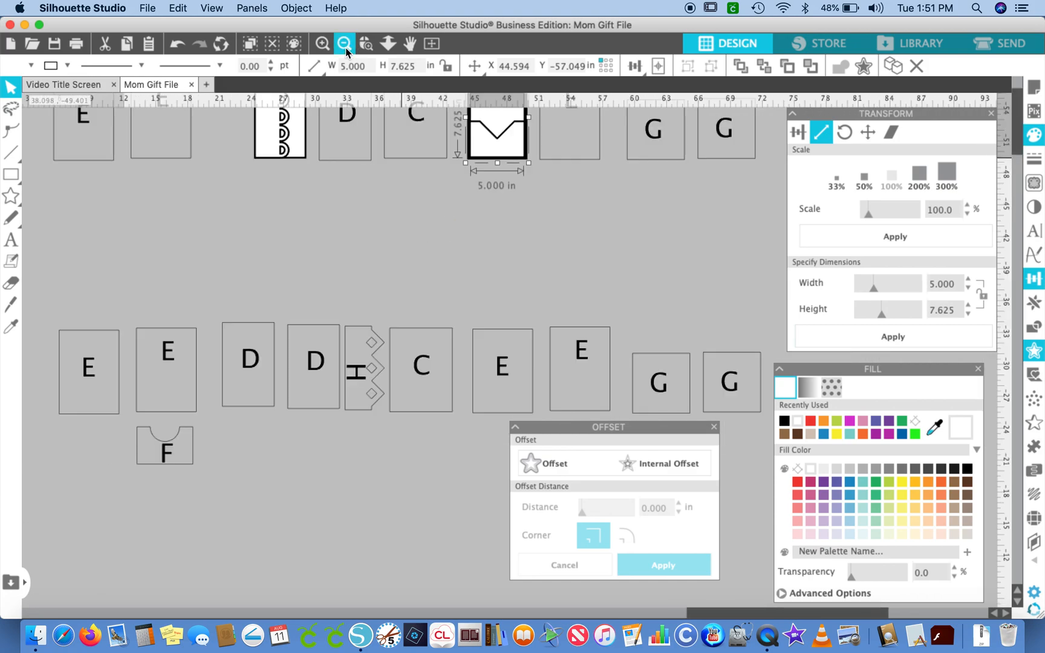
pyautogui.click(345, 48)
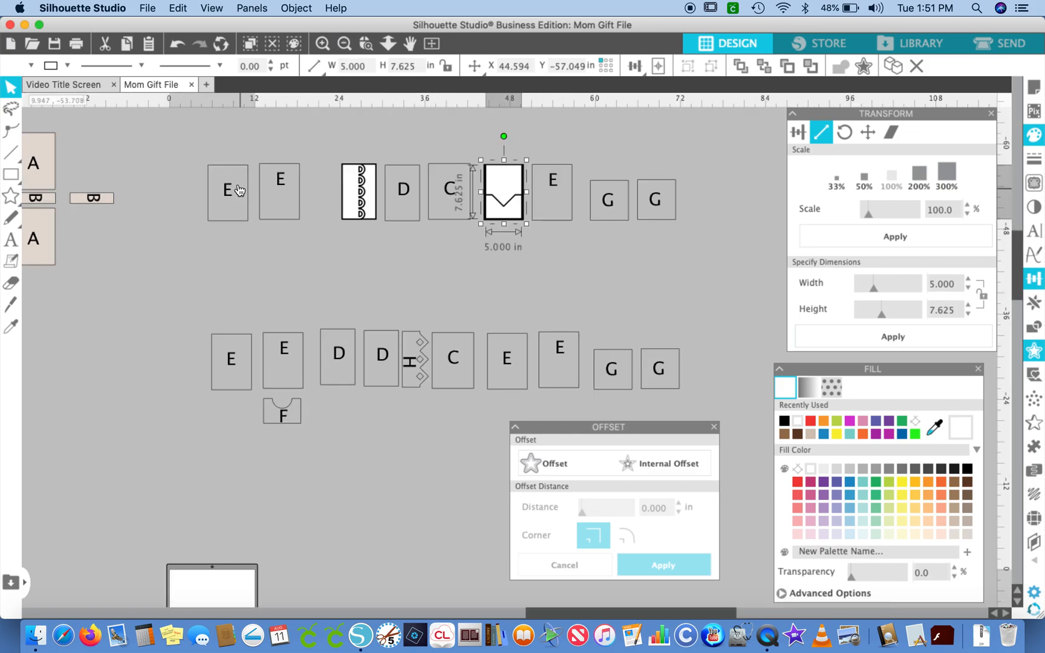
pyautogui.moveTo(189, 138); pyautogui.dragTo(328, 222)
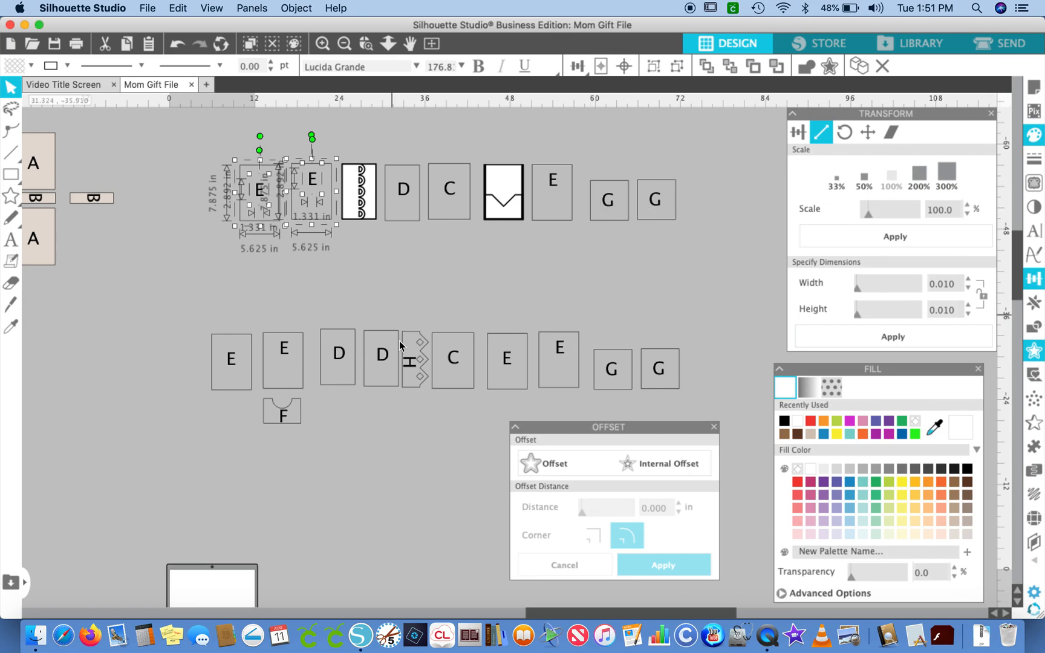
# - Delete the F label from the curved-notch pocket below the lower row of panels
pyautogui.click(323, 43)
pyautogui.click(322, 44)
pyautogui.hscroll(-10, 127, 477)
pyautogui.scroll(-5, 126, 477)
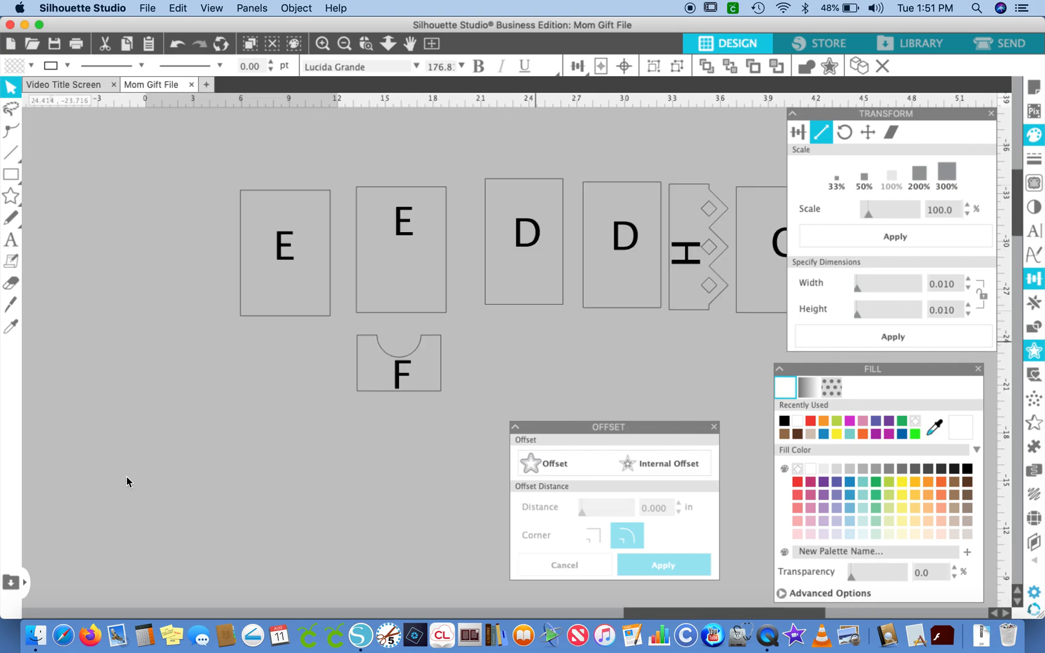
pyautogui.click(394, 370)
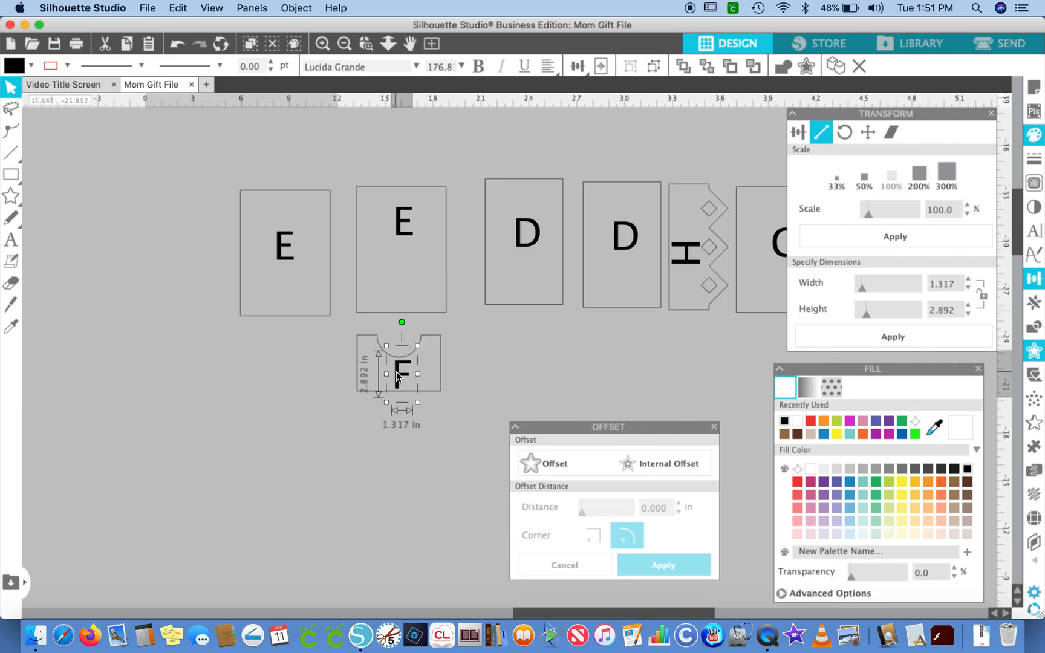
pyautogui.press('Delete')
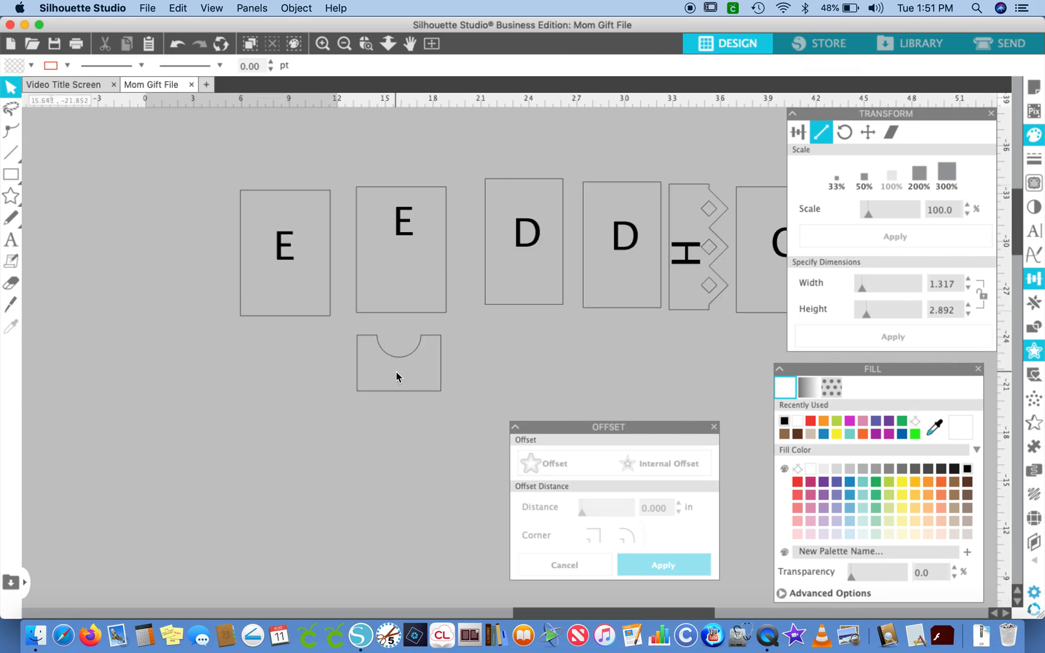
# - Add a 0.125 in internal offset to the curved-notch pocket and fill the offset with white
pyautogui.click(439, 366)
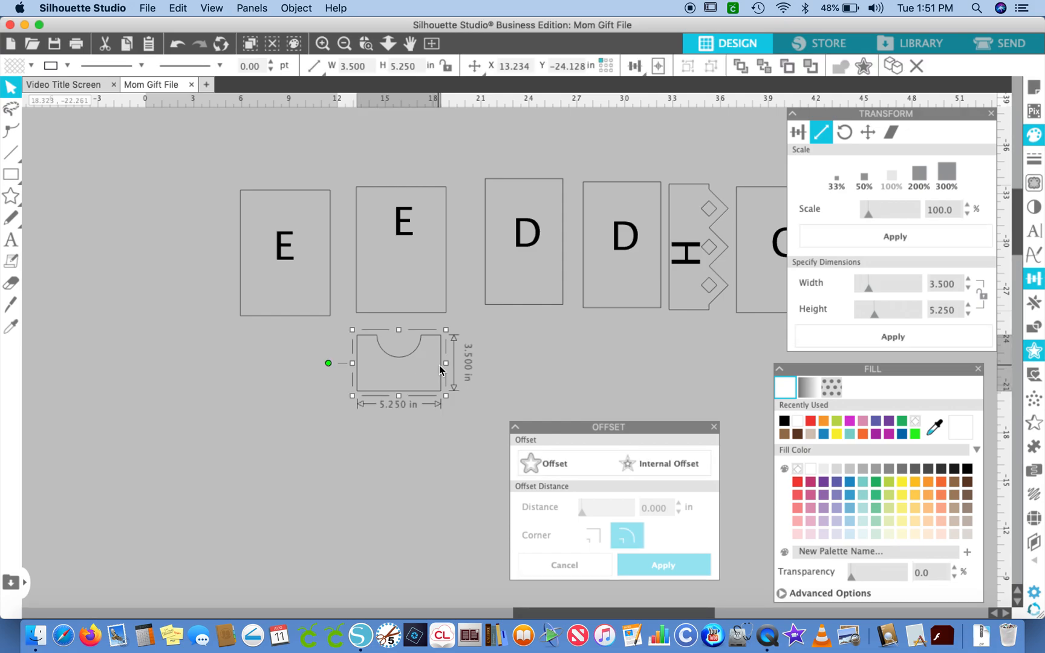
pyautogui.click(644, 470)
pyautogui.click(650, 565)
pyautogui.click(809, 469)
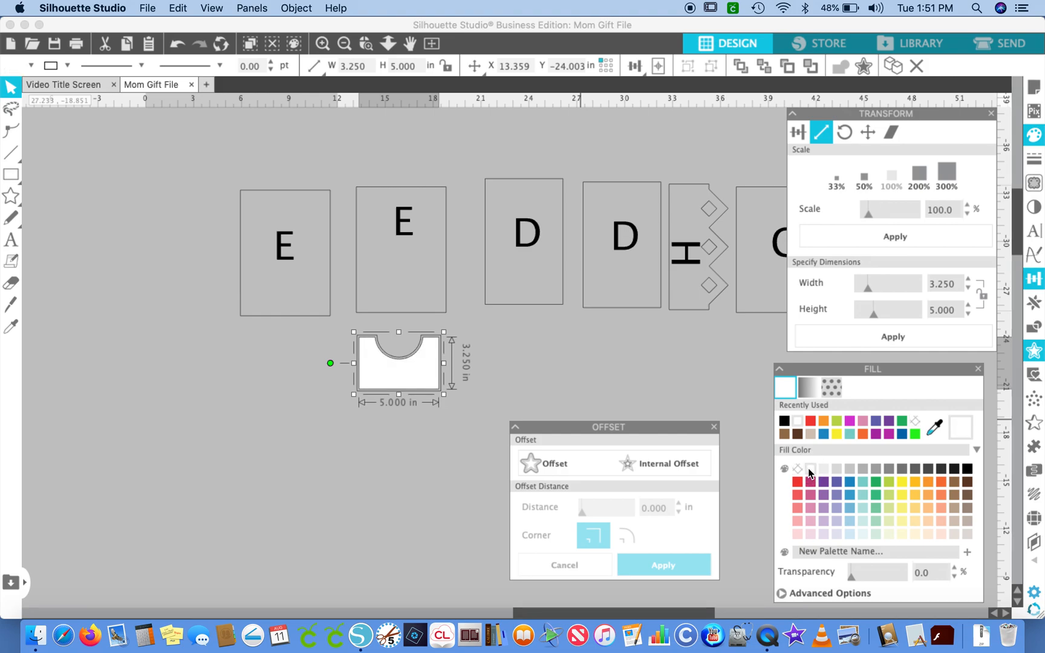
# - Fill the curved-notch pocket's outer shape with black
pyautogui.click(434, 407)
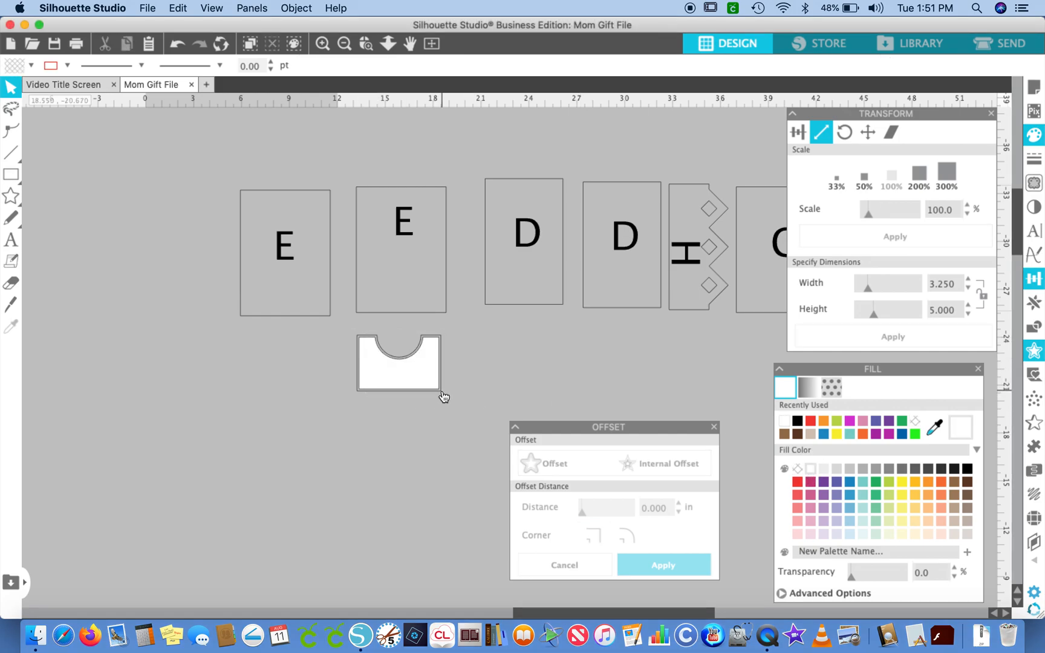
pyautogui.click(443, 392)
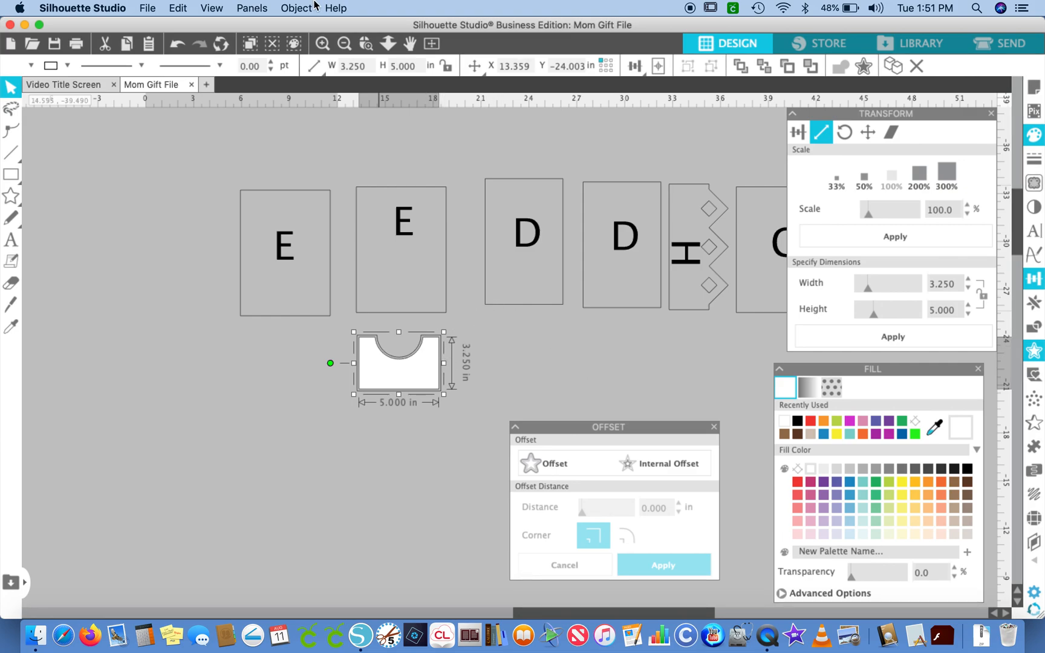
pyautogui.click(322, 43)
pyautogui.click(323, 43)
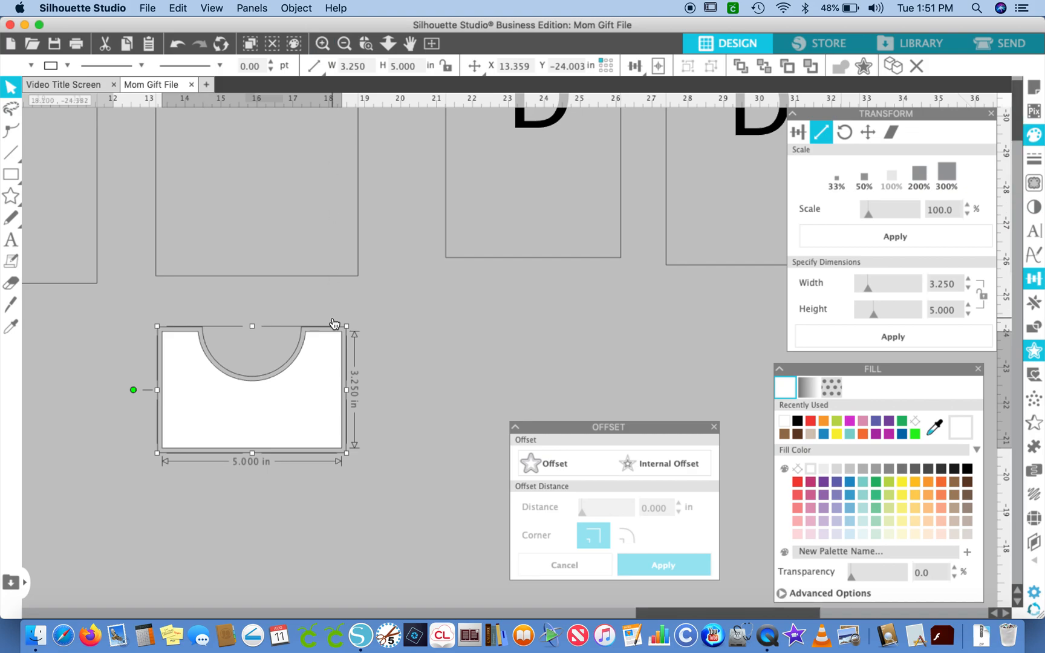
pyautogui.hscroll(-3, 335, 323)
pyautogui.scroll(-1, 335, 323)
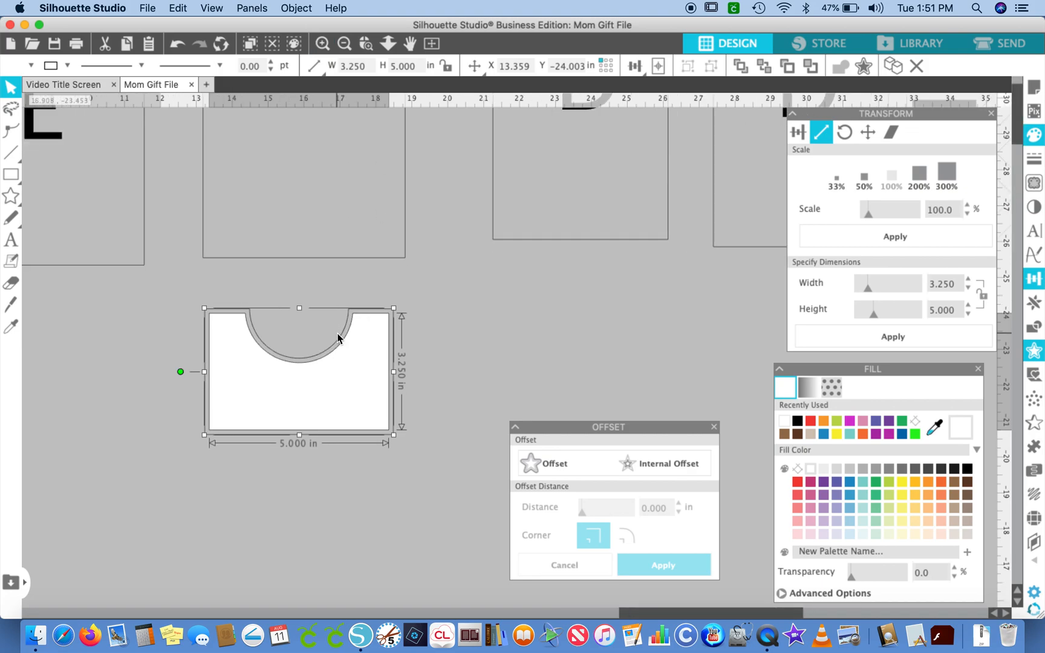
pyautogui.moveTo(175, 285); pyautogui.dragTo(458, 481)
pyautogui.keyDown('shift'); pyautogui.click(356, 404); pyautogui.keyUp('shift')
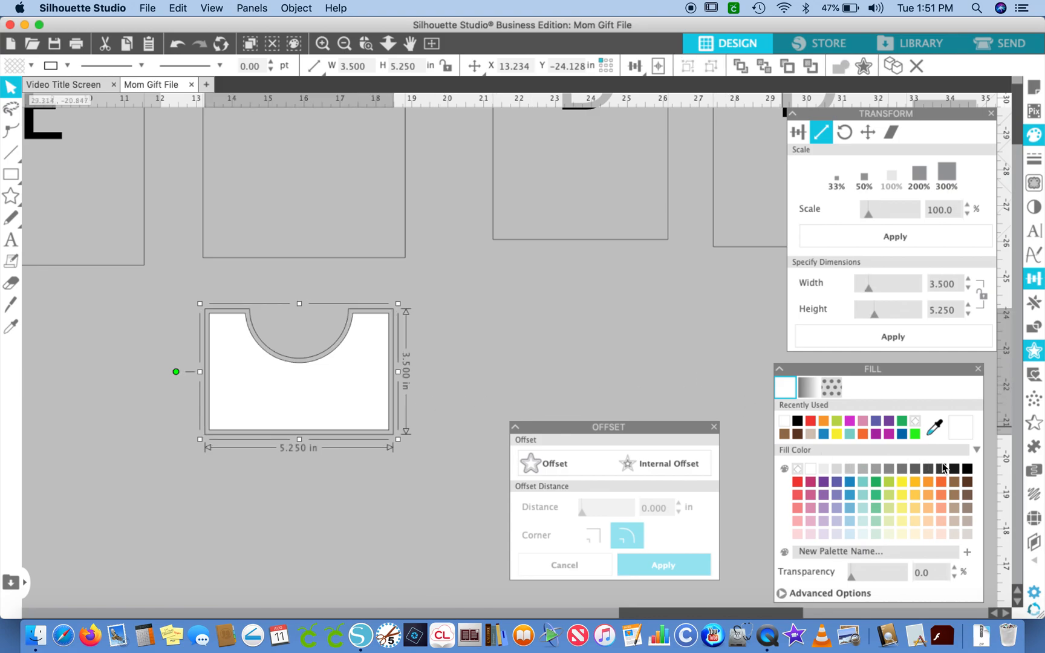
pyautogui.click(968, 470)
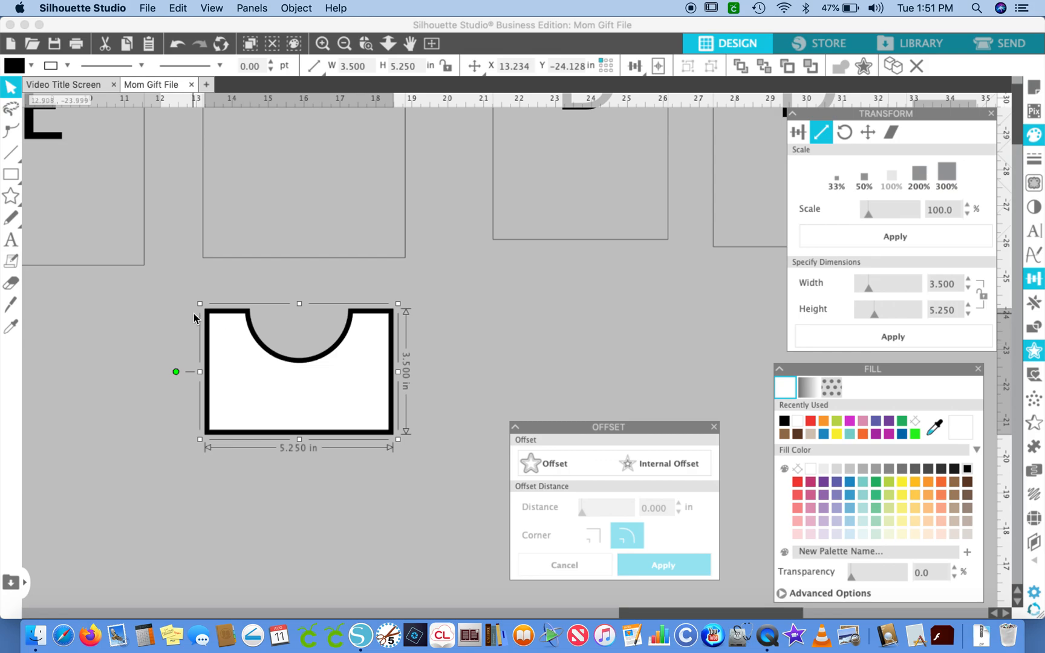
# - Delete the E label from the panel above the curved-notch pocket and add a 0.125 in internal offset with square corners
pyautogui.scroll(5, 195, 317)
pyautogui.hscroll(-2, 195, 317)
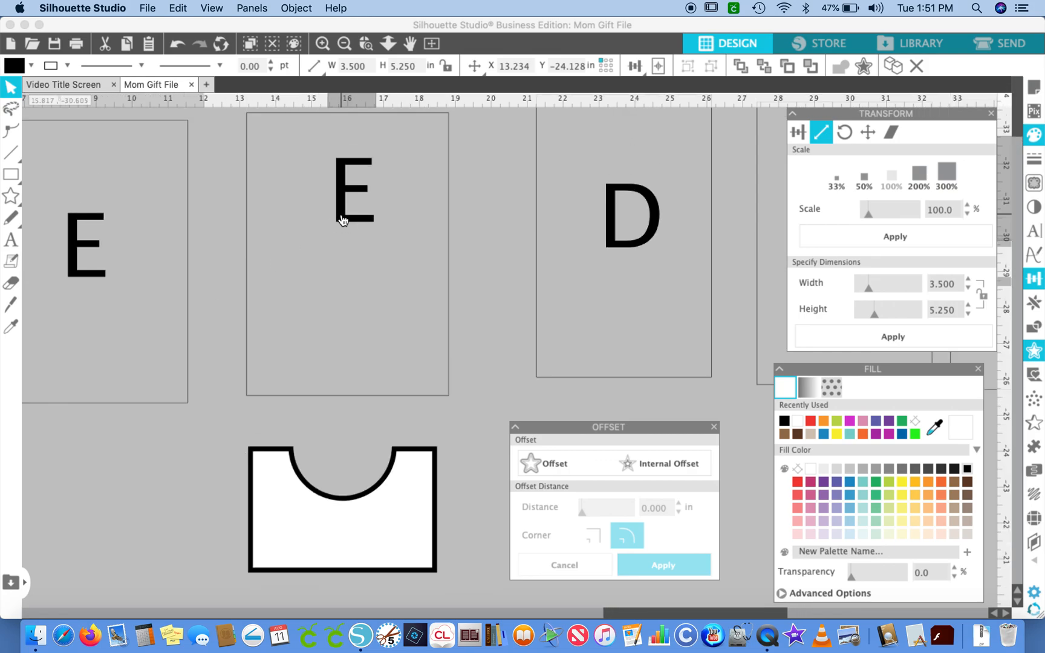
pyautogui.click(340, 219)
pyautogui.press('Delete')
pyautogui.click(449, 276)
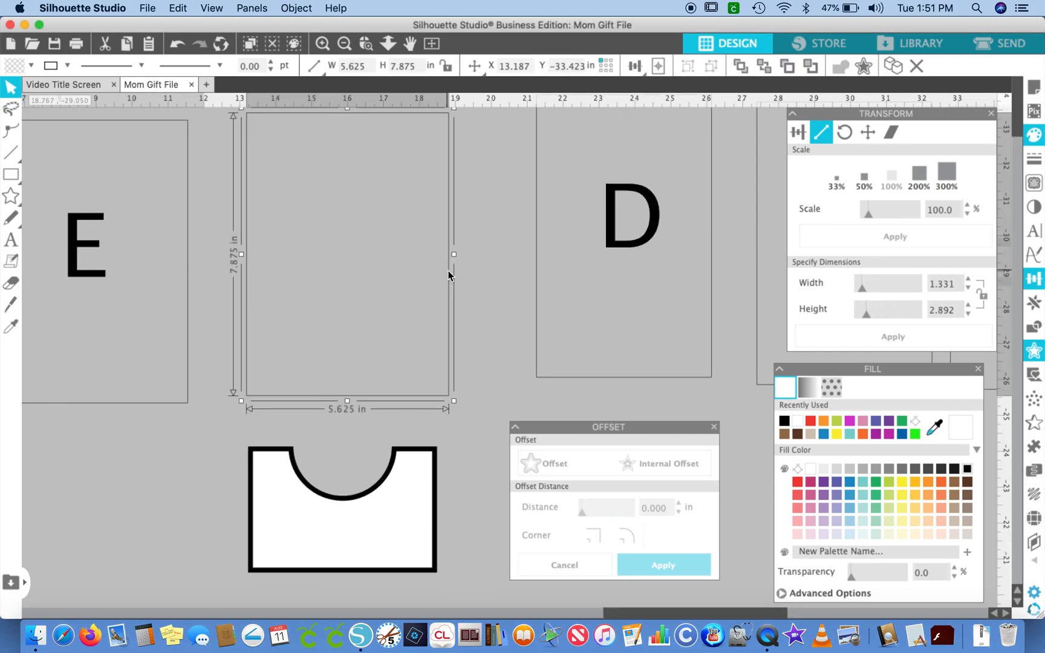
pyautogui.click(644, 459)
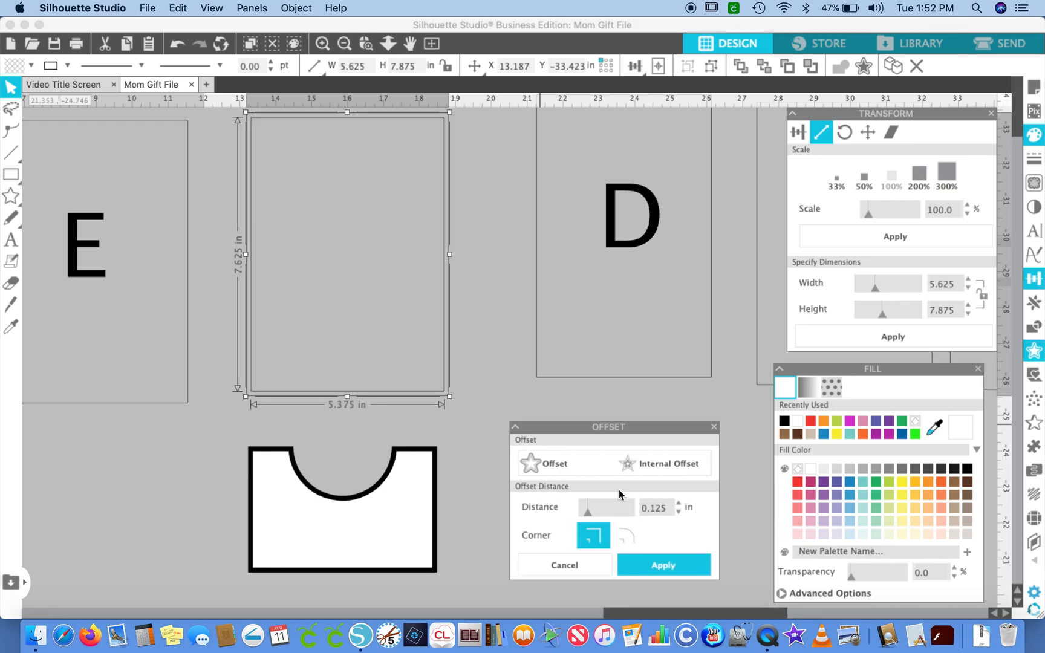
pyautogui.click(656, 563)
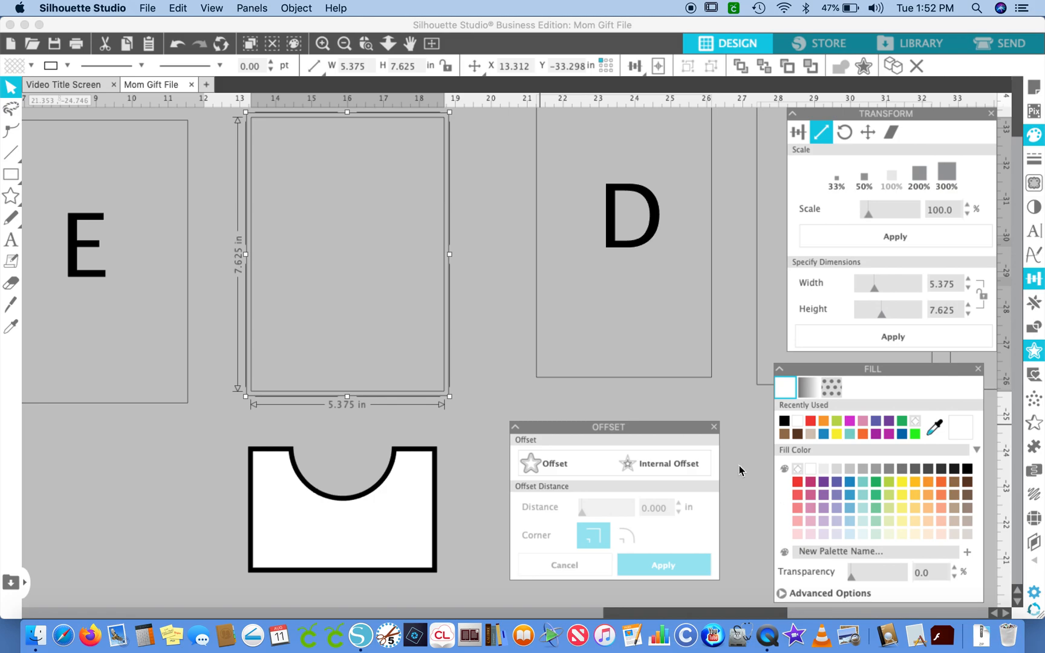
# - Set the width of the panel's internal offset above the curved-notch pocket to 5 in and fill it with white
pyautogui.click(306, 520)
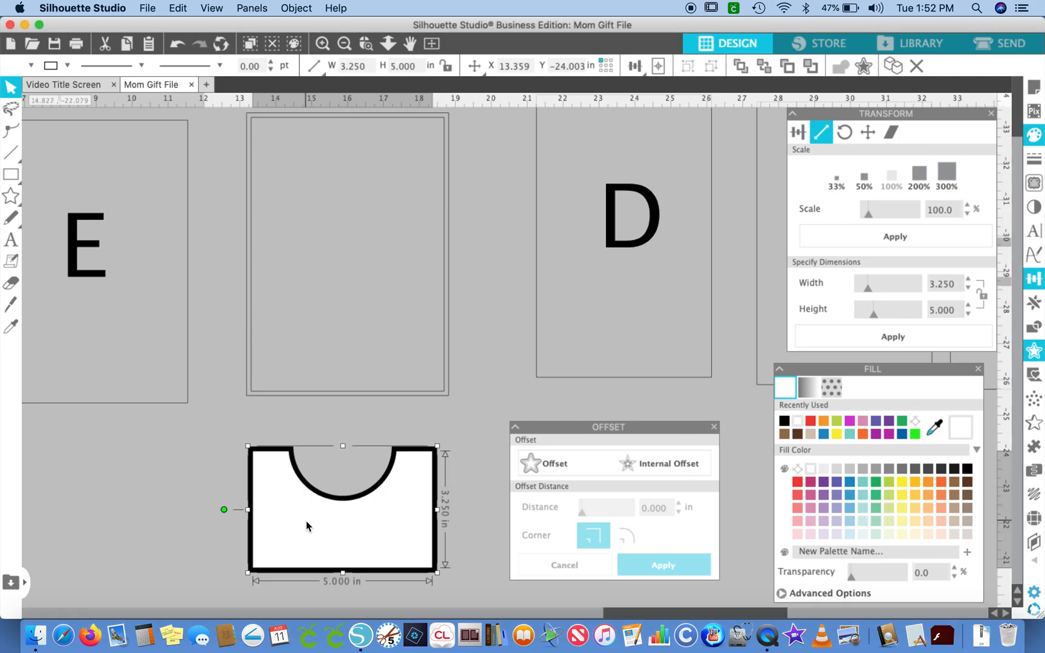
pyautogui.click(404, 394)
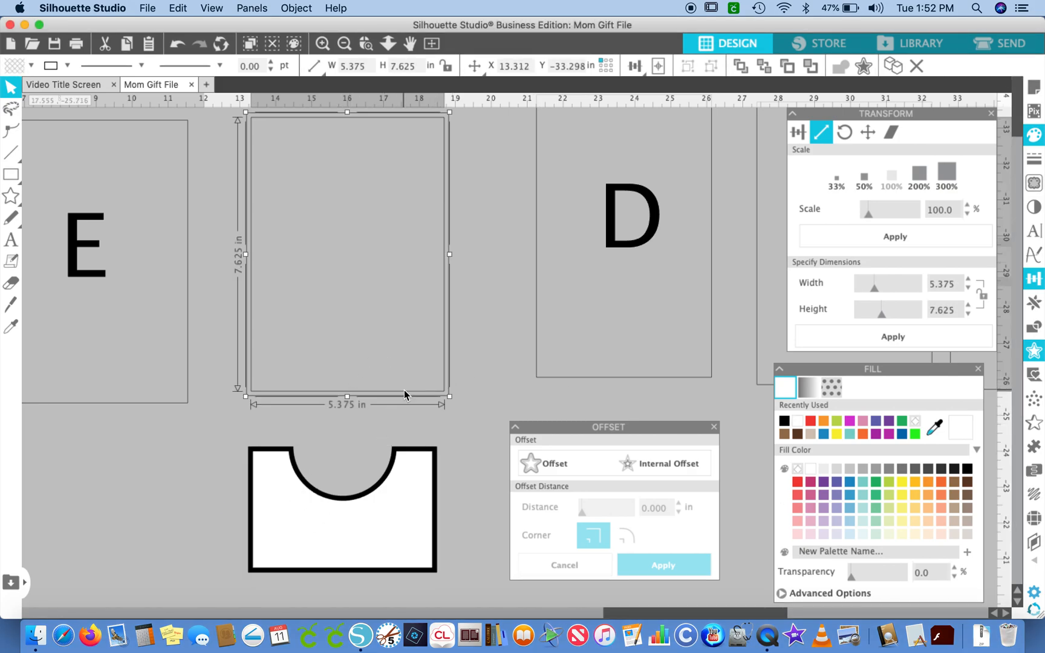
pyautogui.doubleClick(952, 284)
pyautogui.press('BackSpace')
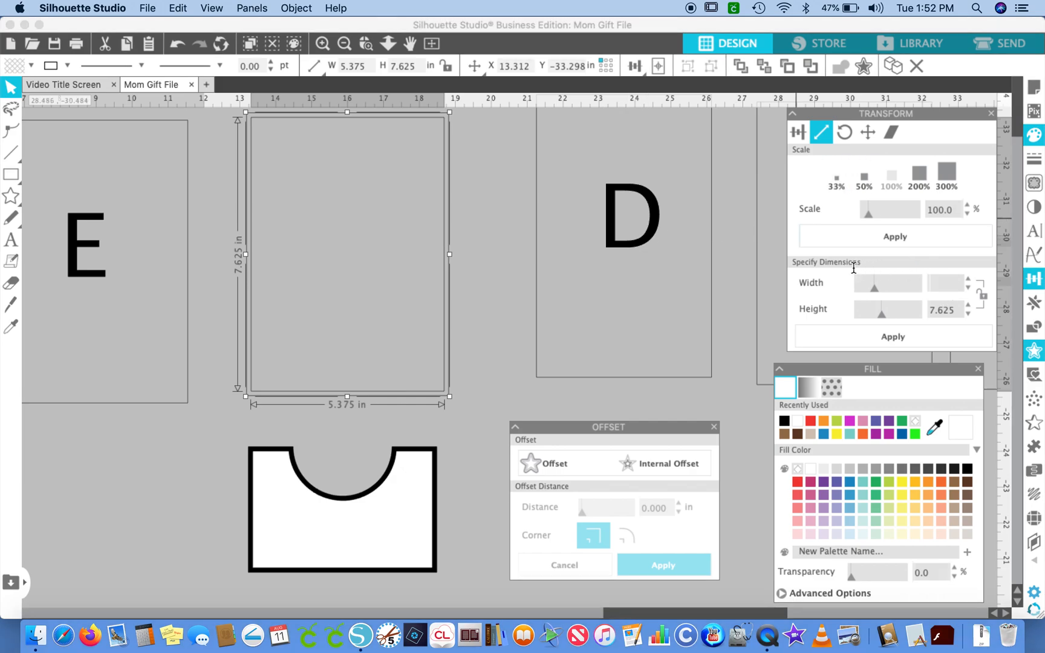
pyautogui.write('5')
pyautogui.click(870, 339)
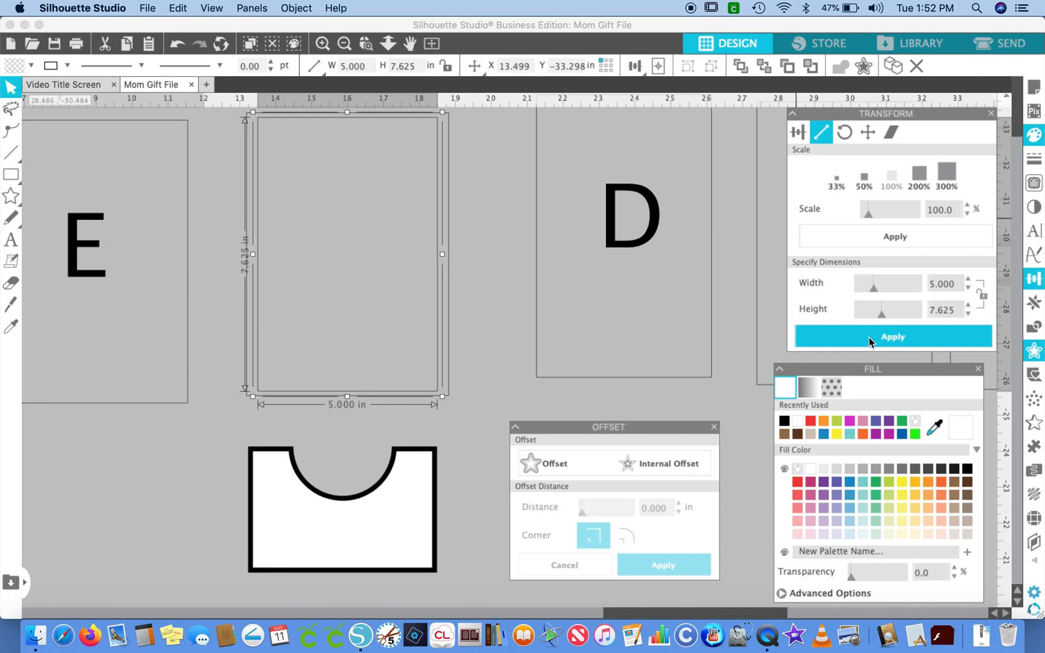
pyautogui.click(811, 471)
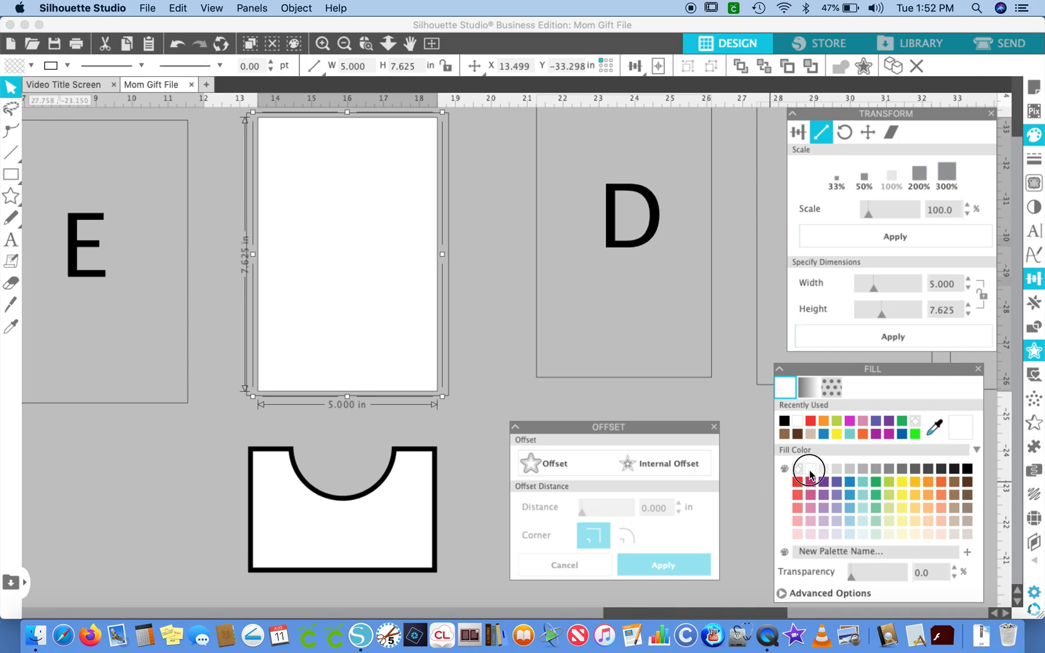
pyautogui.click(448, 273)
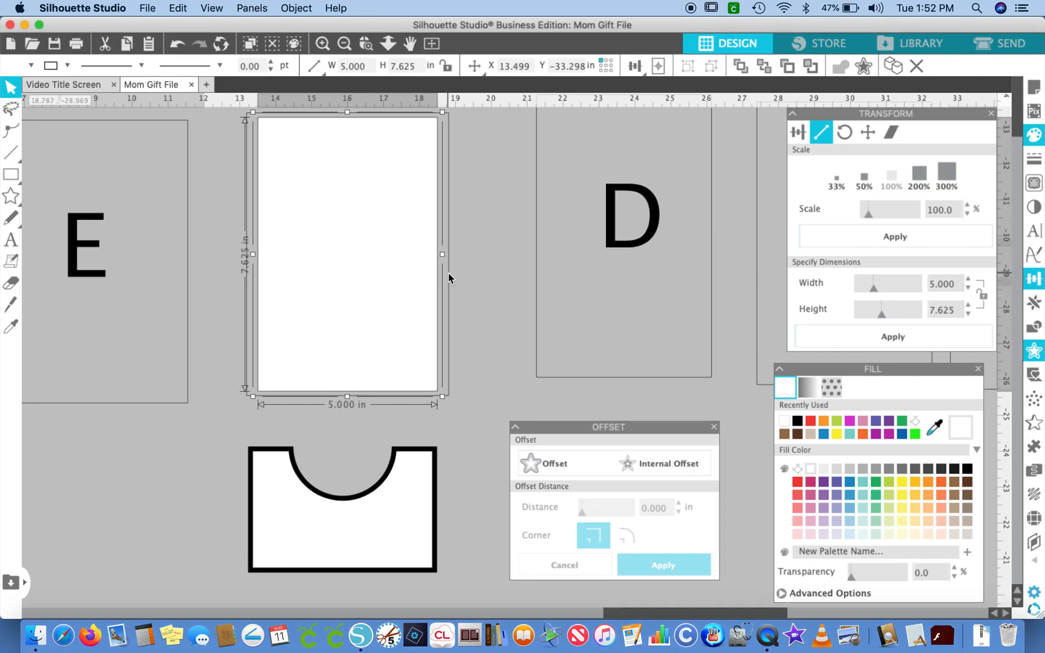
pyautogui.click(448, 273)
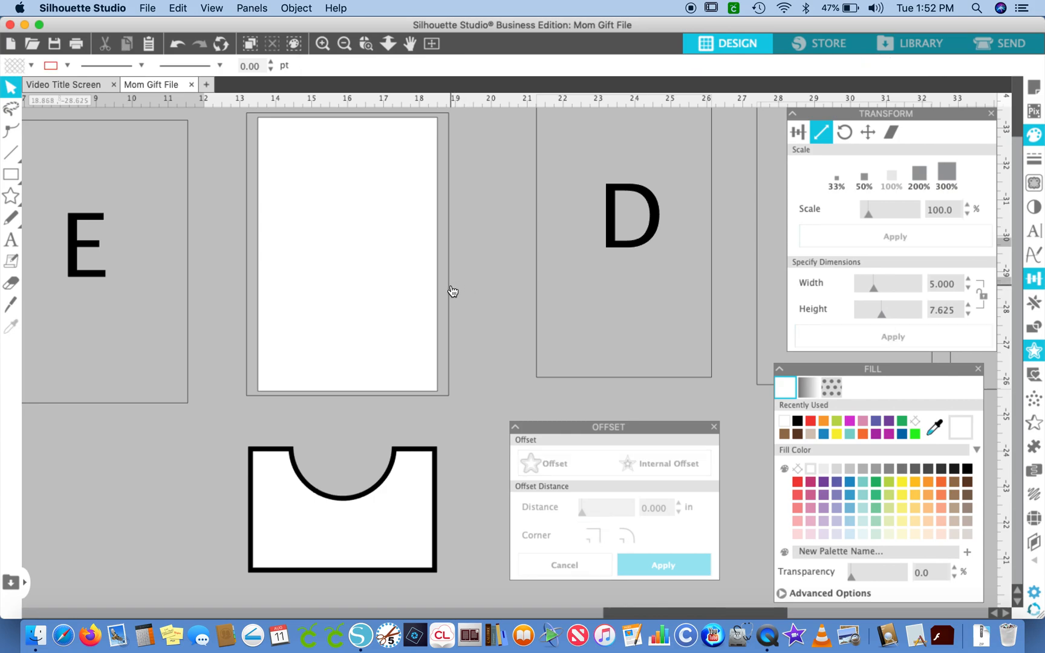
# - Fill the panel's outer shape with black and layer the curved-notch pocket in front of the panel's lower part
pyautogui.click(450, 286)
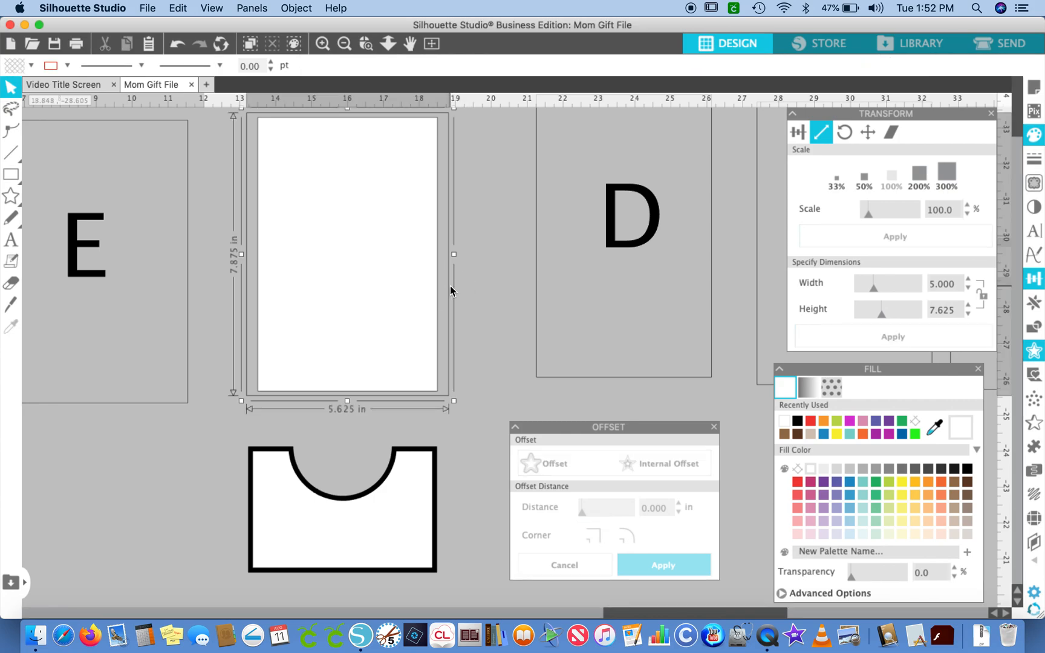
pyautogui.click(967, 470)
pyautogui.moveTo(217, 421); pyautogui.dragTo(450, 574)
pyautogui.moveTo(393, 528); pyautogui.dragTo(400, 499)
pyautogui.click(760, 66)
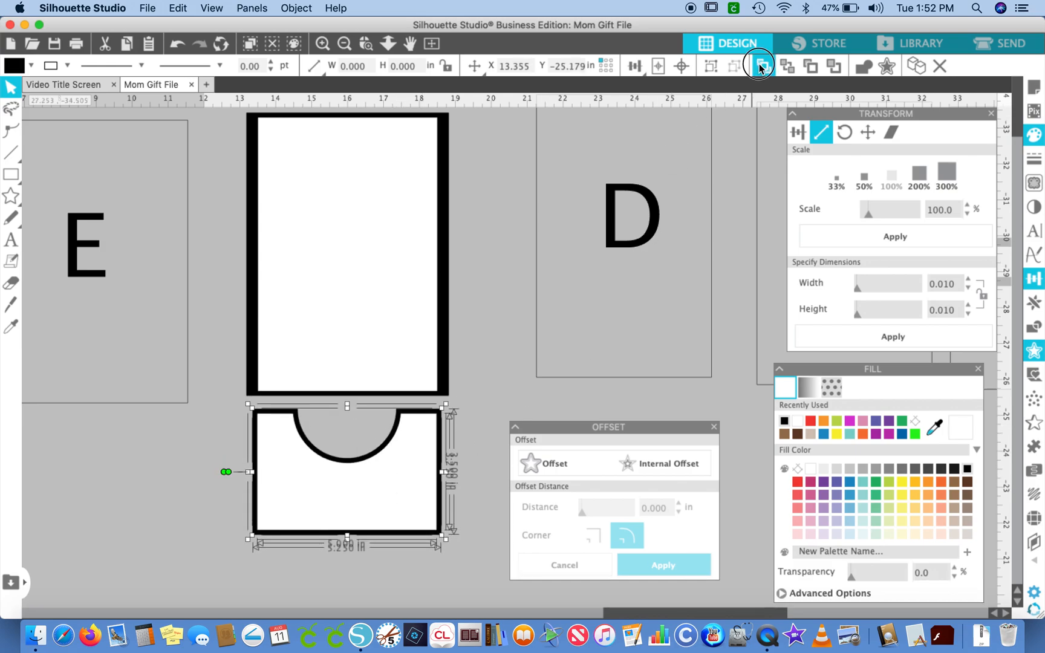
pyautogui.moveTo(316, 493); pyautogui.dragTo(316, 357)
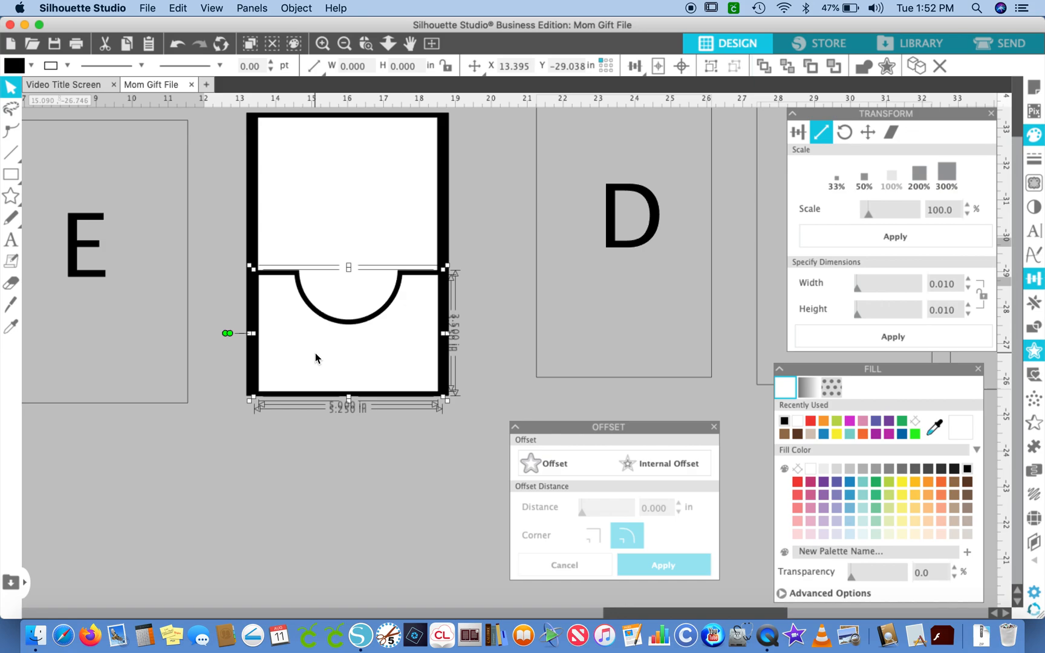
# - Try a width of 5.375 in for the white internal offset of the panel behind the curved-notch pocket
pyautogui.click(337, 181)
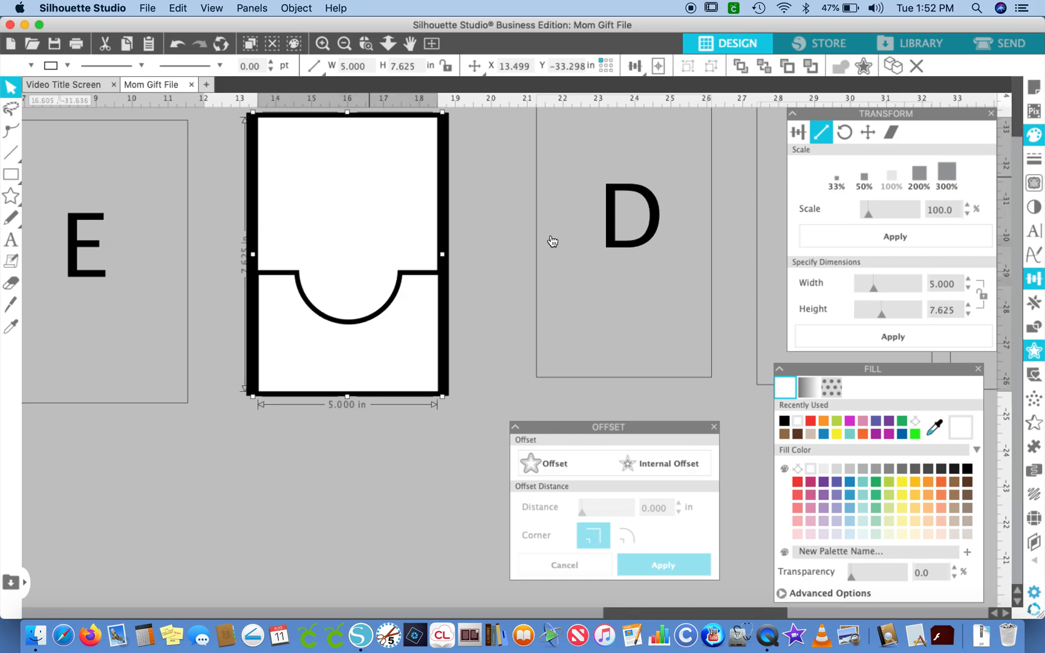
pyautogui.click(957, 285)
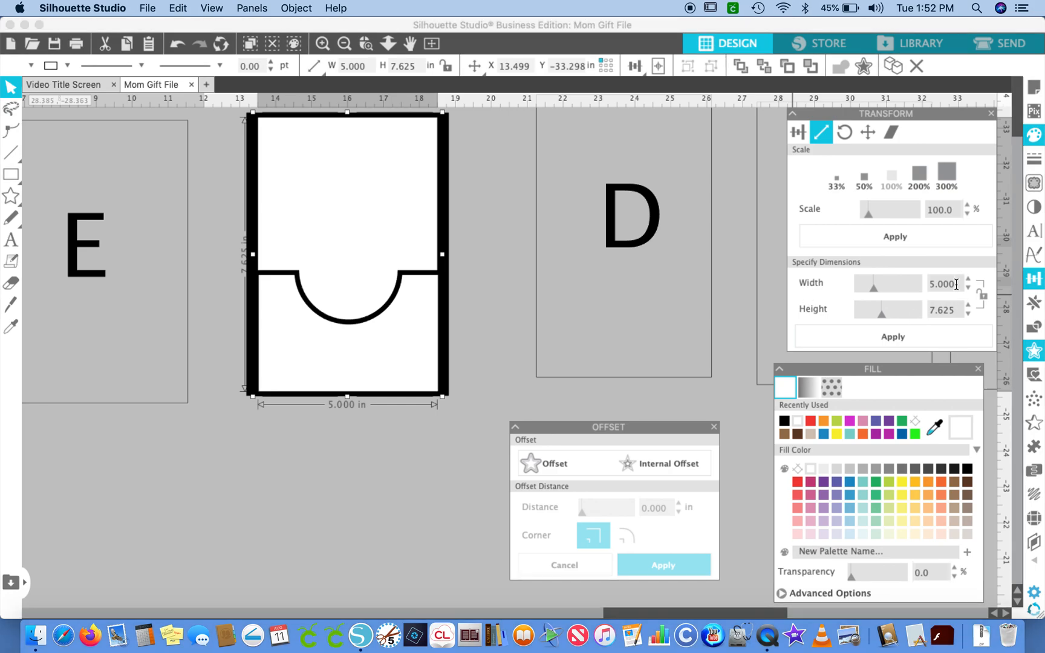
pyautogui.click(939, 337)
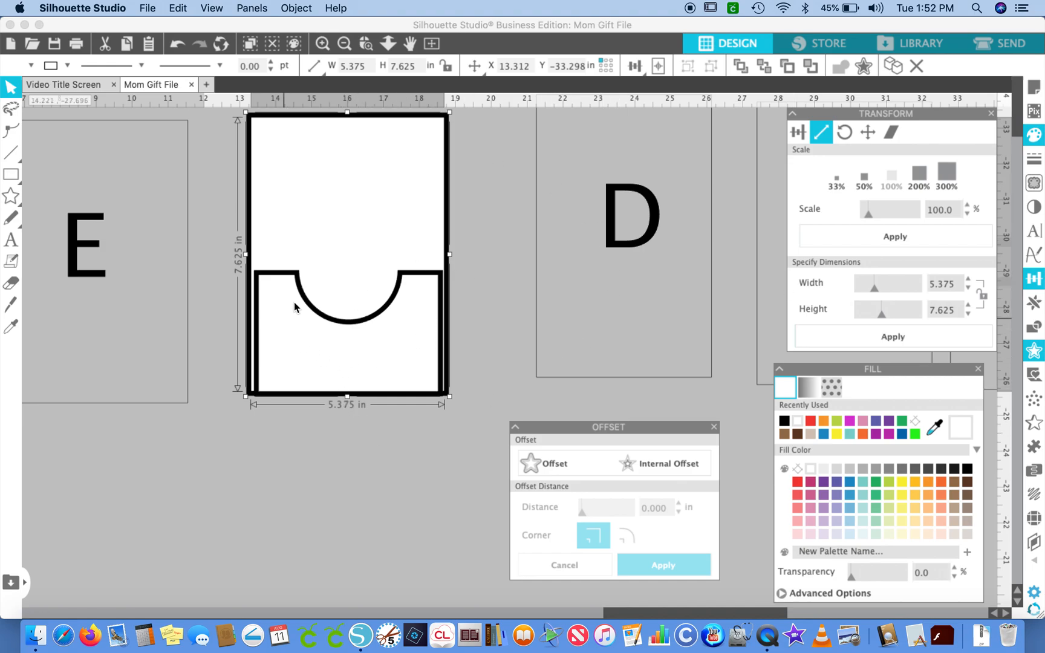
pyautogui.click(357, 210)
pyautogui.press('super+z')
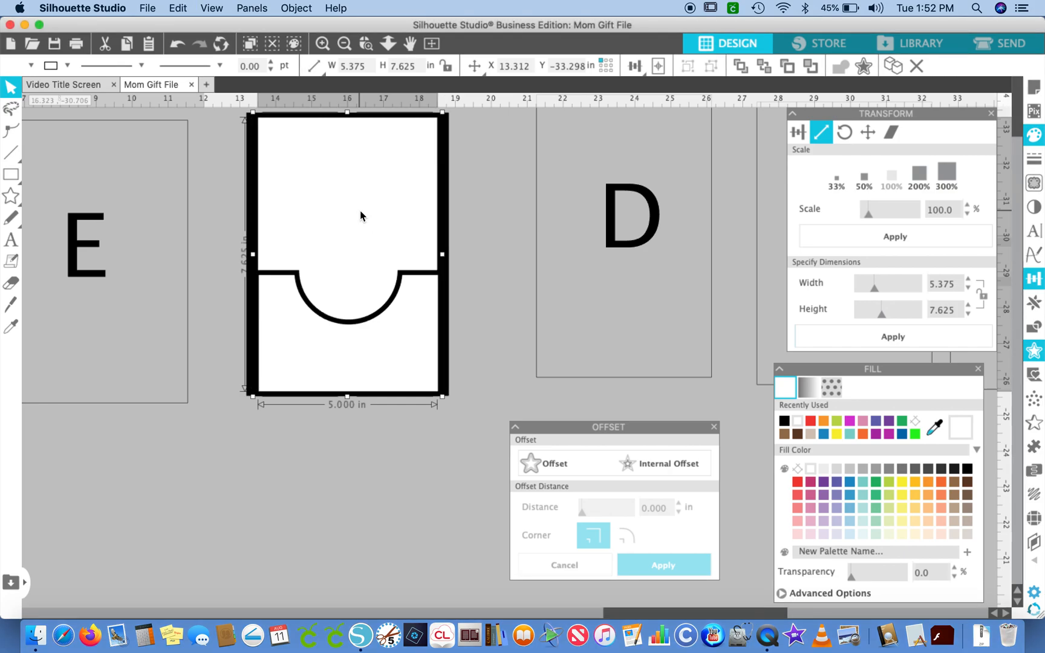
pyautogui.click(341, 496)
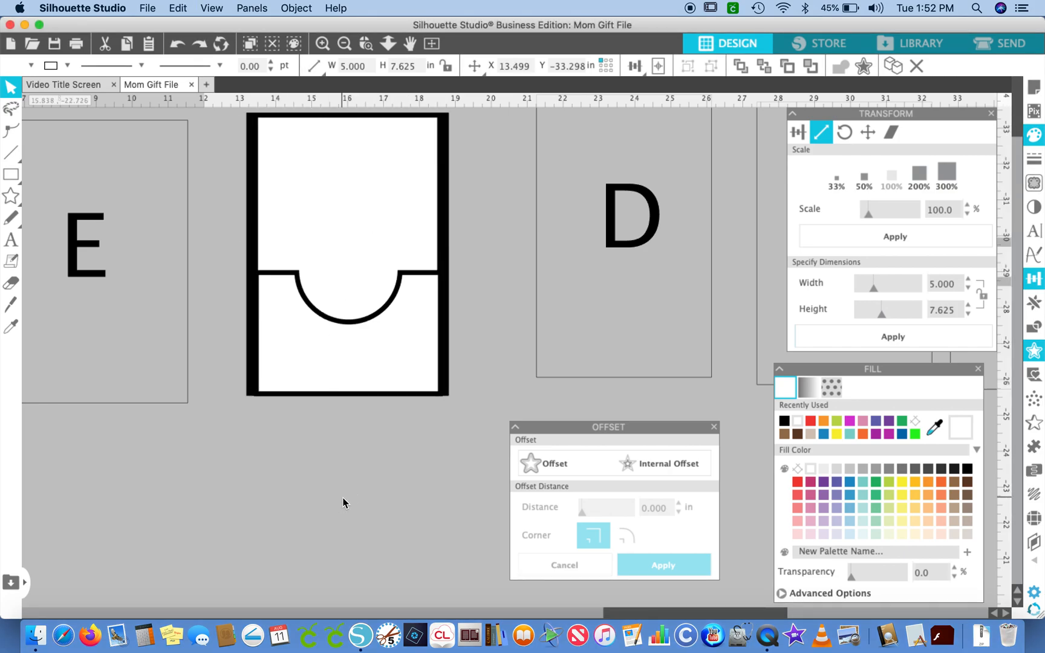
# - Delete the H label from the diamond-cutout panel and add a 0.125 in internal offset with square corners
pyautogui.click(345, 43)
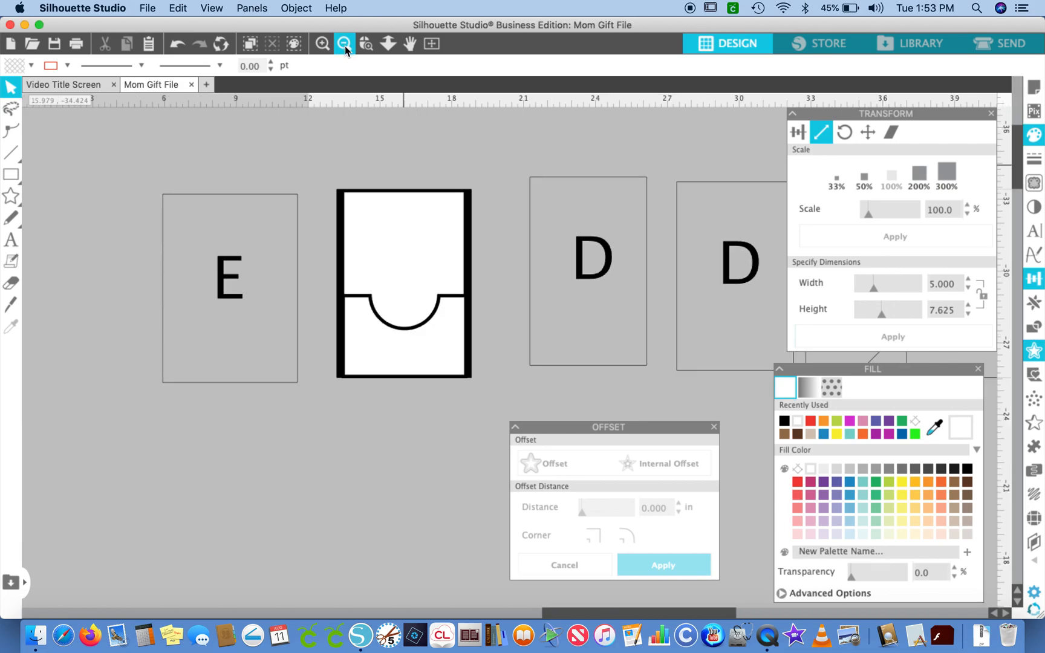
pyautogui.hscroll(10, 490, 279)
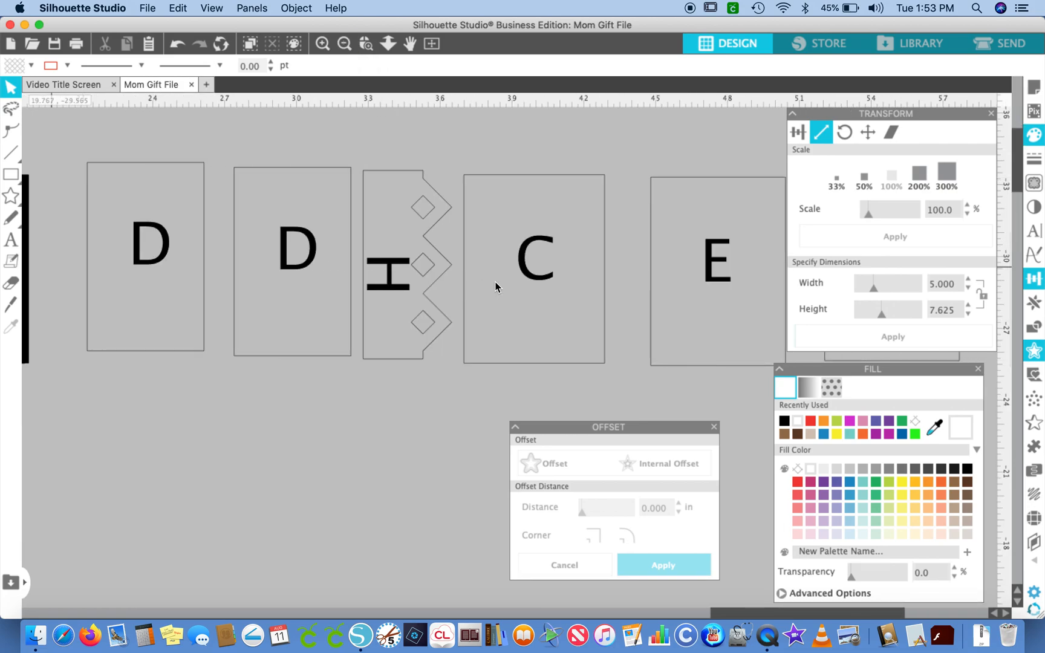
pyautogui.click(379, 291)
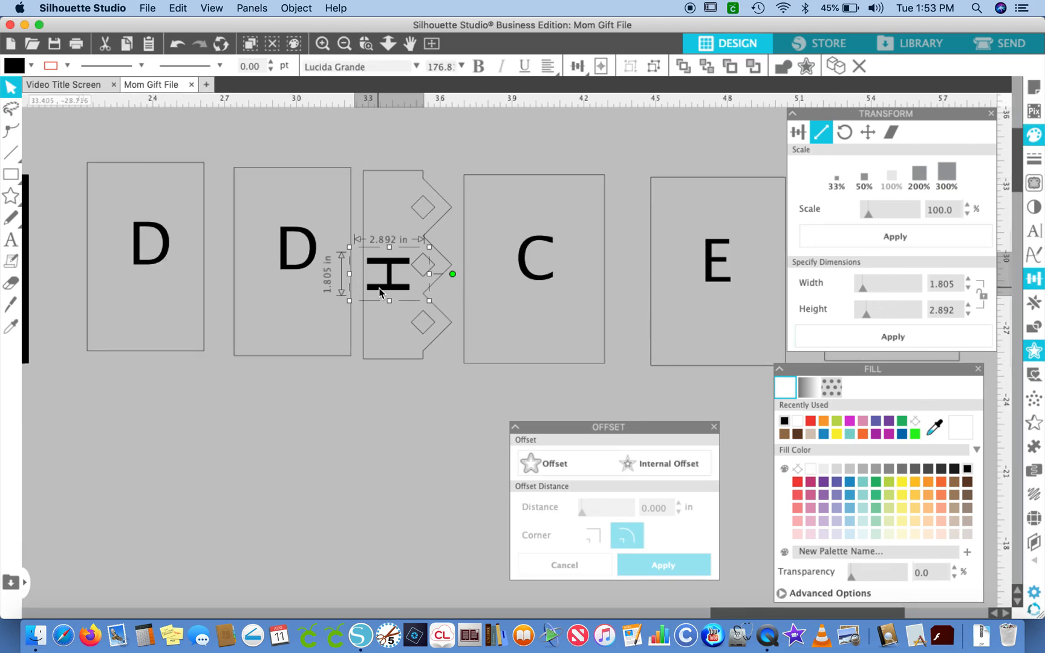
pyautogui.press('Delete')
pyautogui.click(434, 309)
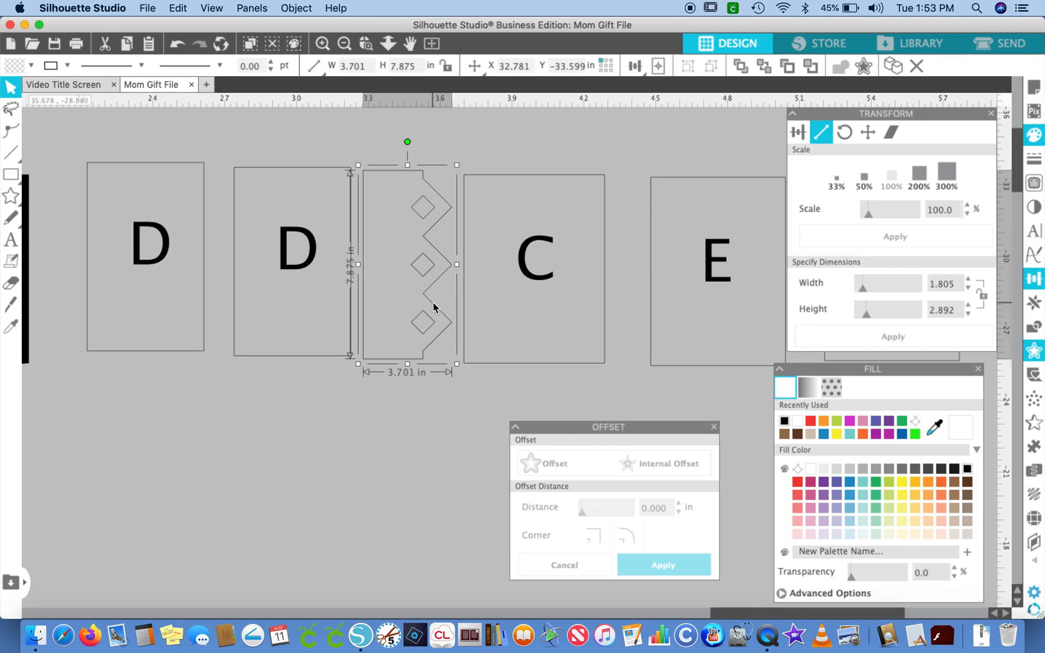
pyautogui.click(649, 464)
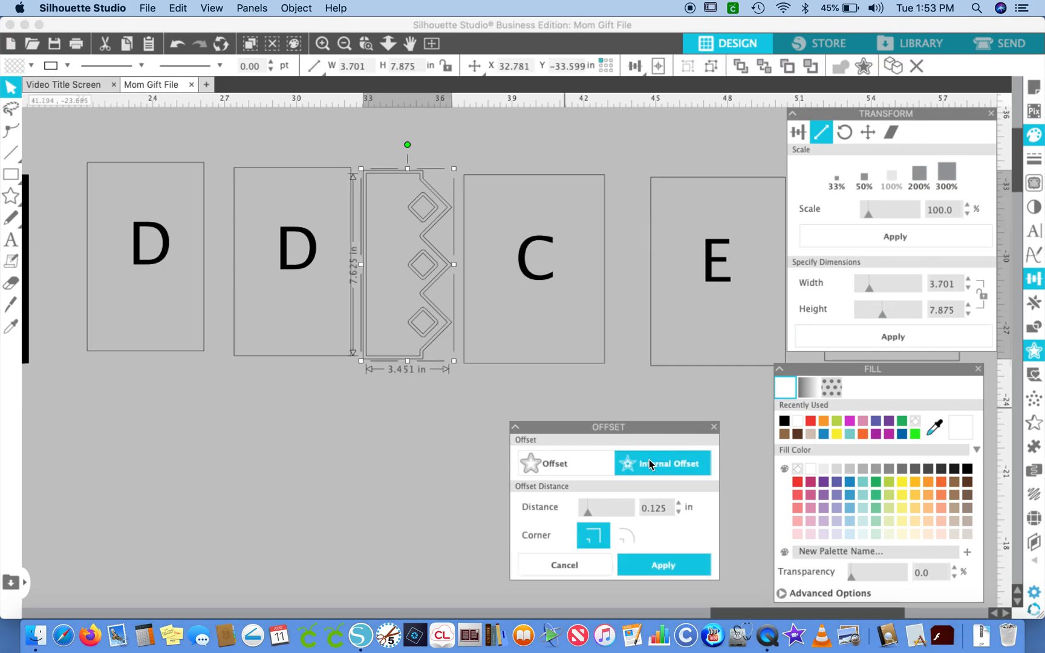
pyautogui.click(654, 568)
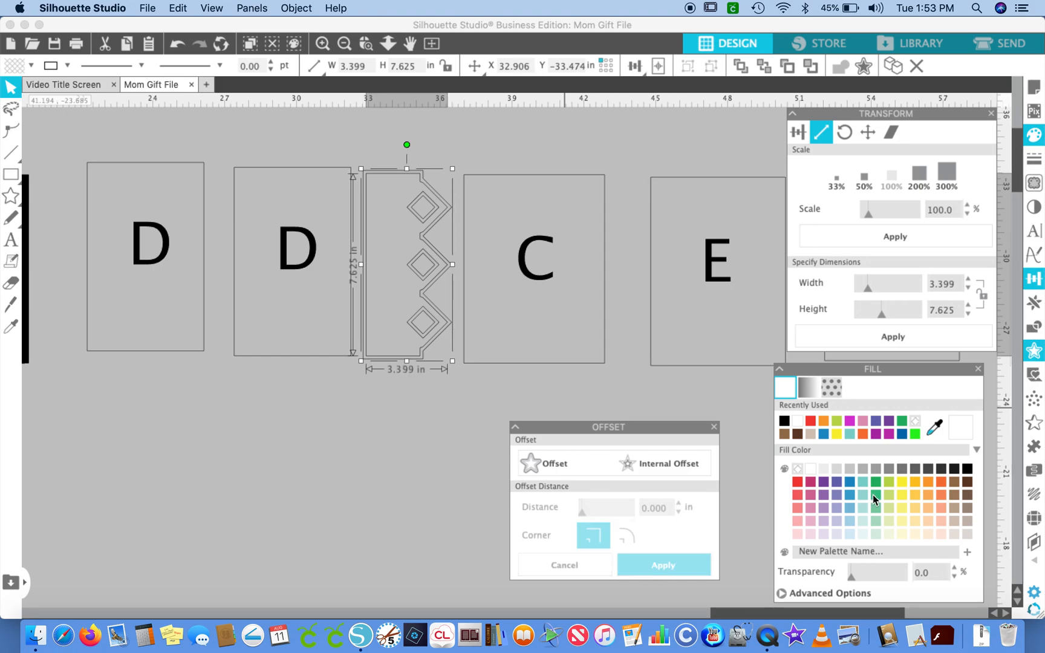
# - Fill the diamond-cutout panel's internal offset with white and its outer shape with black
pyautogui.click(811, 469)
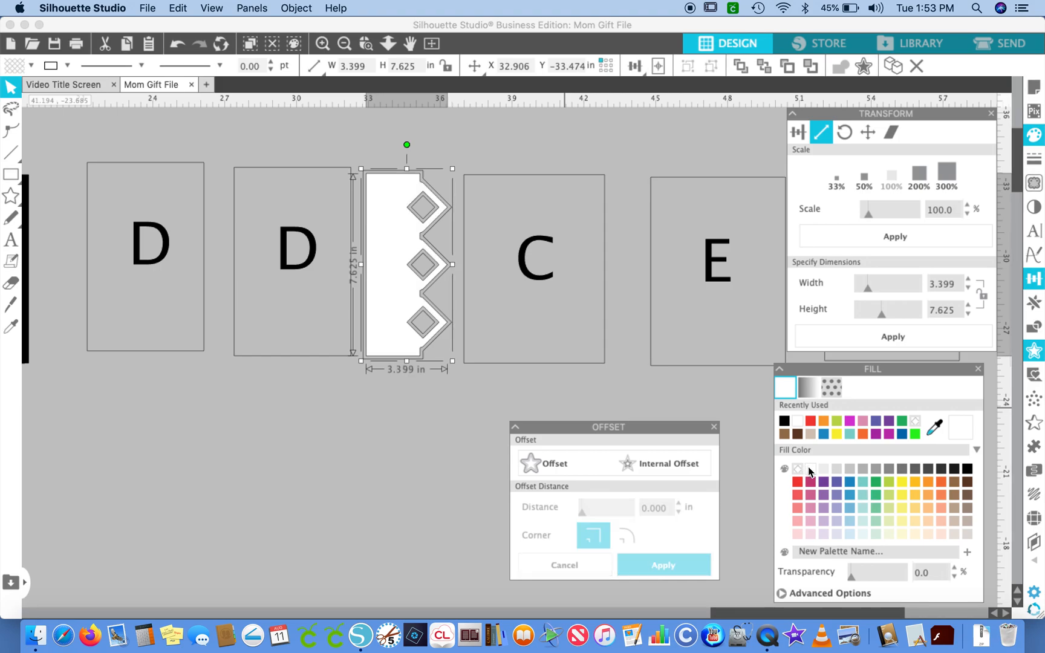
pyautogui.click(437, 340)
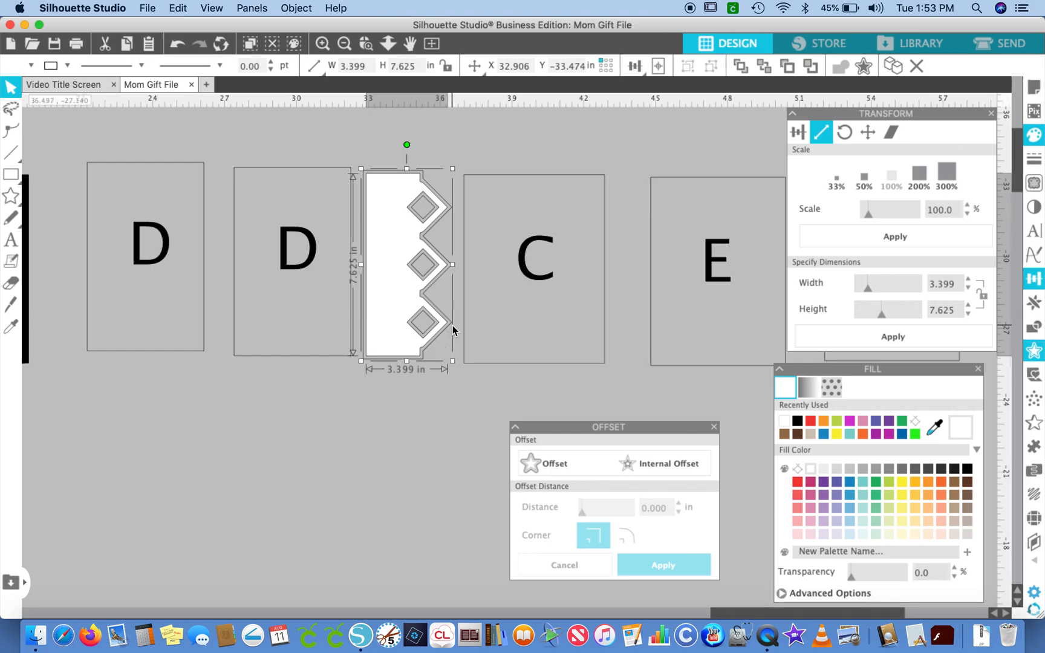
pyautogui.click(442, 457)
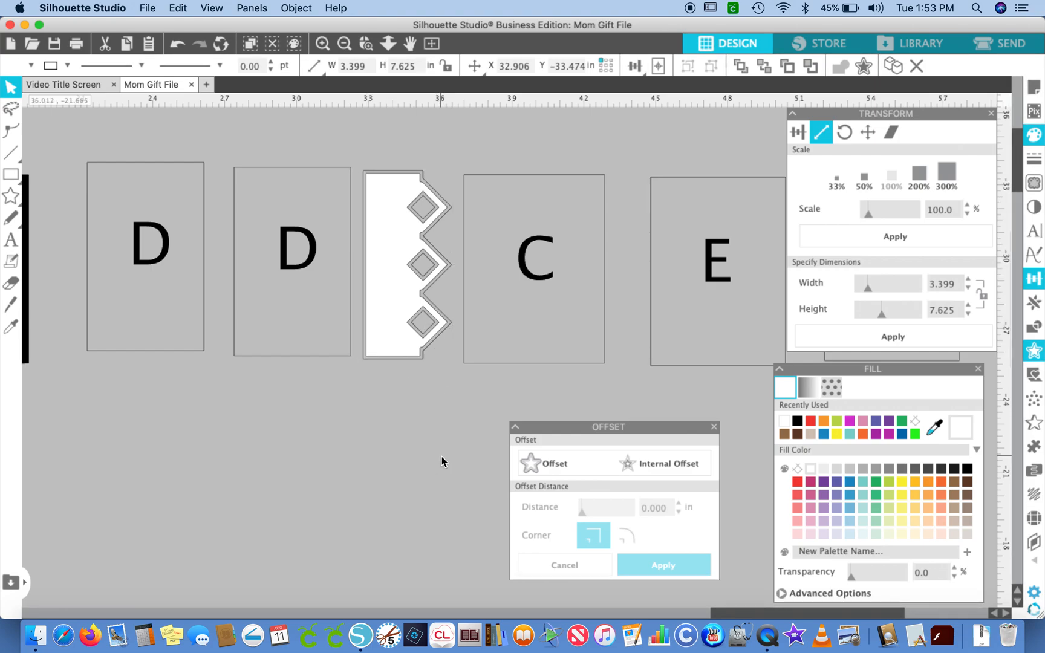
pyautogui.click(454, 329)
pyautogui.click(449, 333)
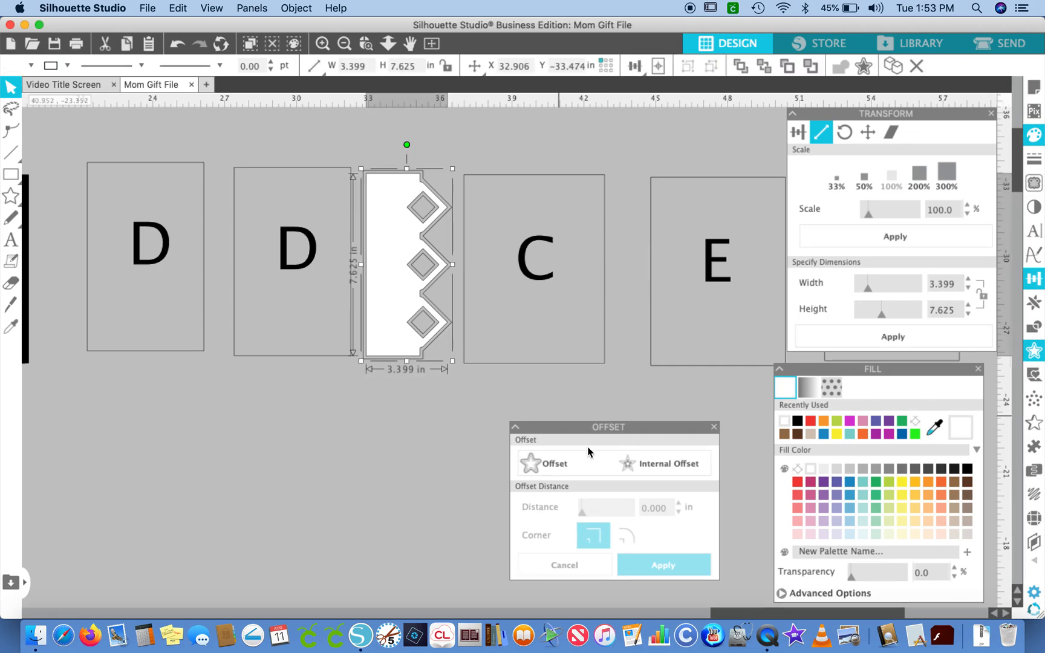
pyautogui.click(323, 44)
pyautogui.click(325, 46)
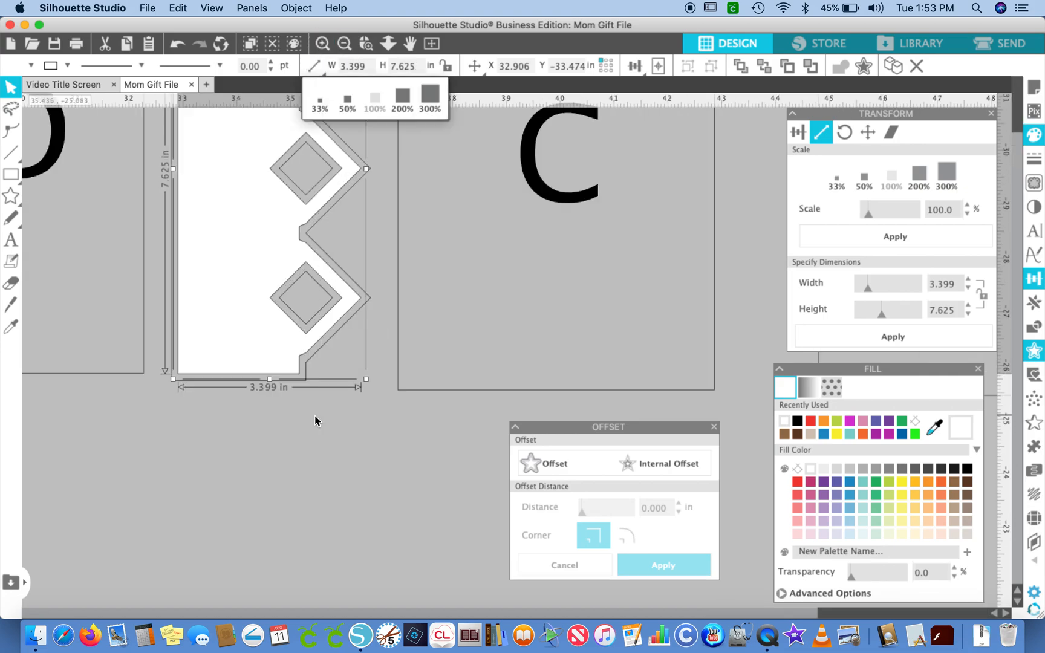
pyautogui.hscroll(-3, 315, 415)
pyautogui.click(389, 292)
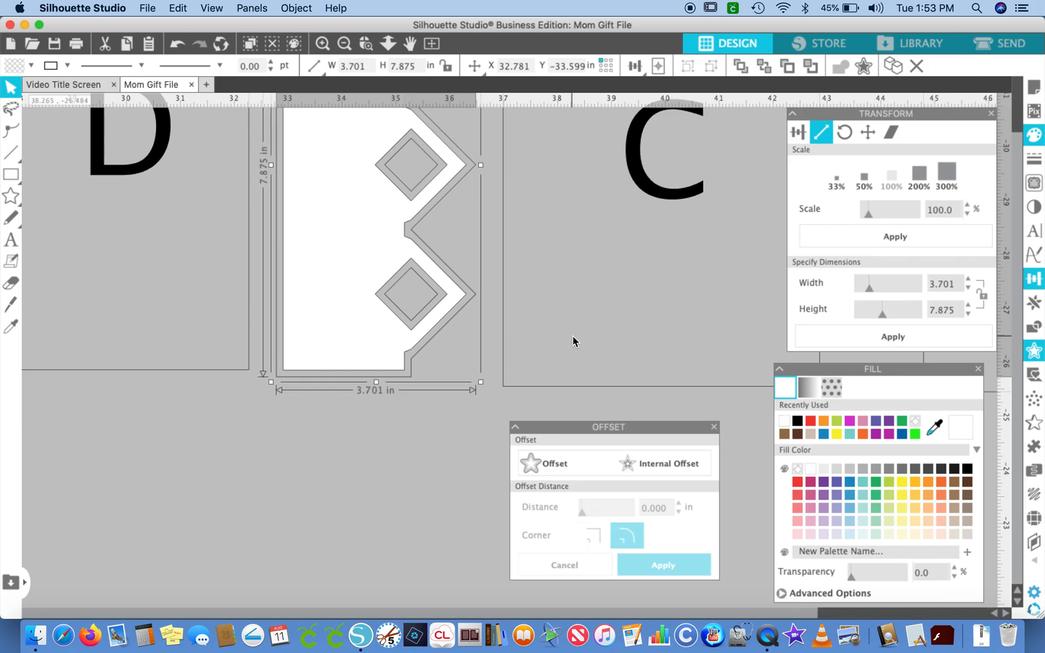
pyautogui.click(968, 470)
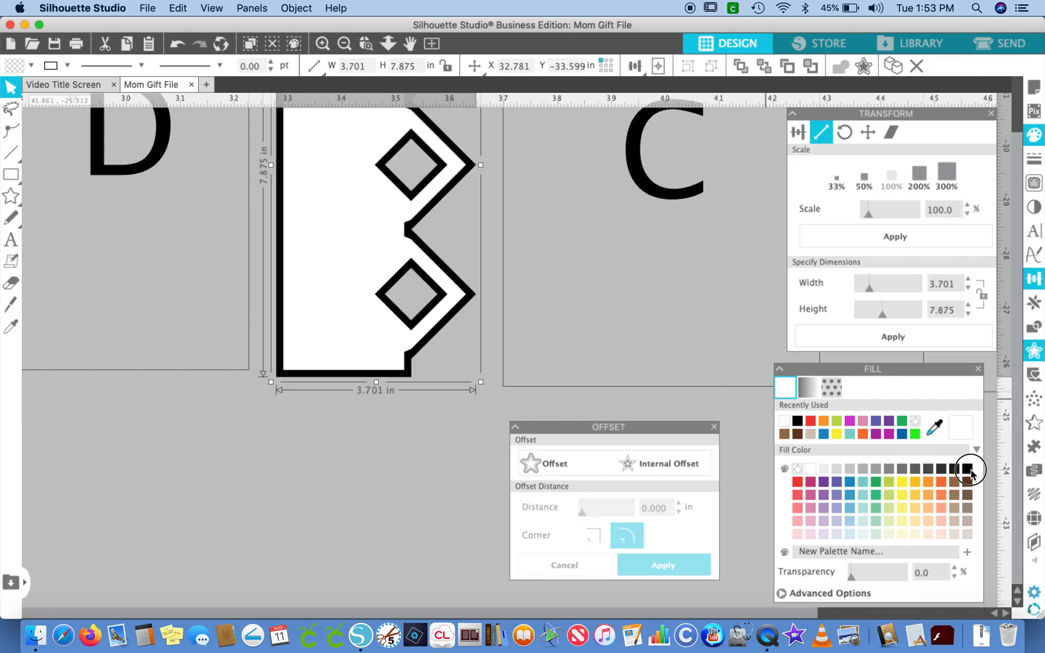
# - Delete the D label from the panel next to the diamond-cutout piece and add a 0.125 in internal offset with square corners
pyautogui.click(344, 43)
pyautogui.click(345, 43)
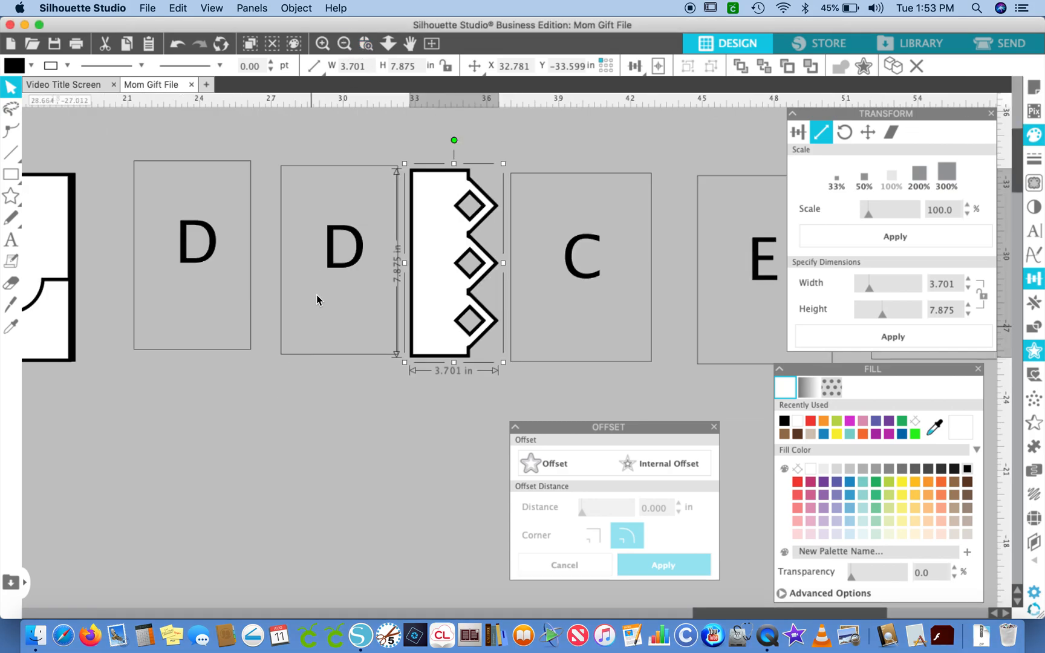
pyautogui.click(329, 262)
pyautogui.press('Delete')
pyautogui.click(280, 254)
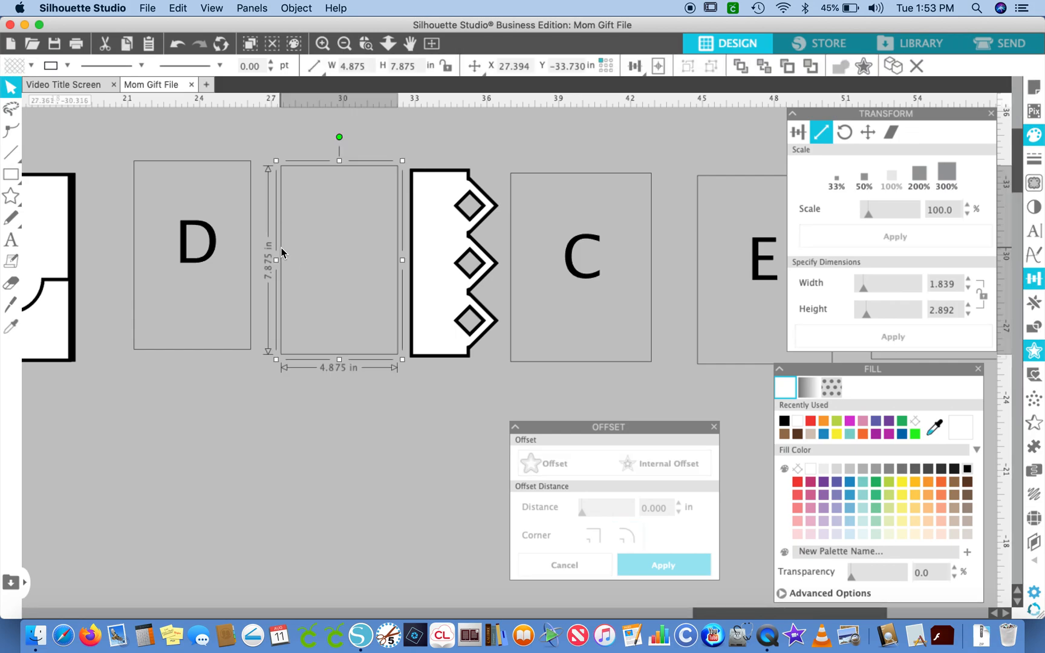
pyautogui.click(648, 459)
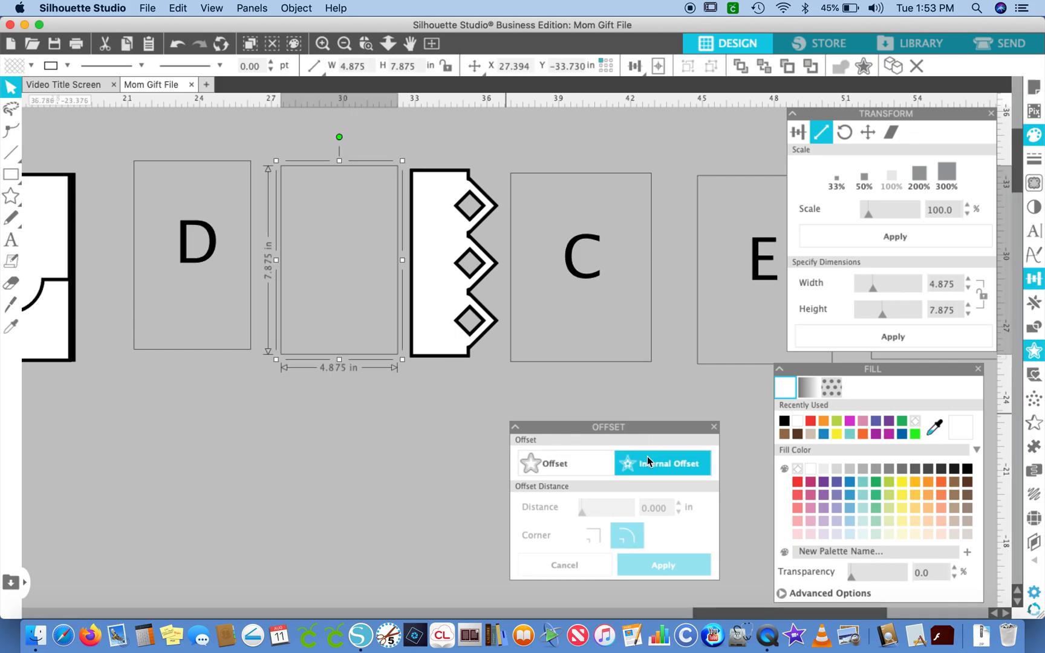
pyautogui.click(565, 569)
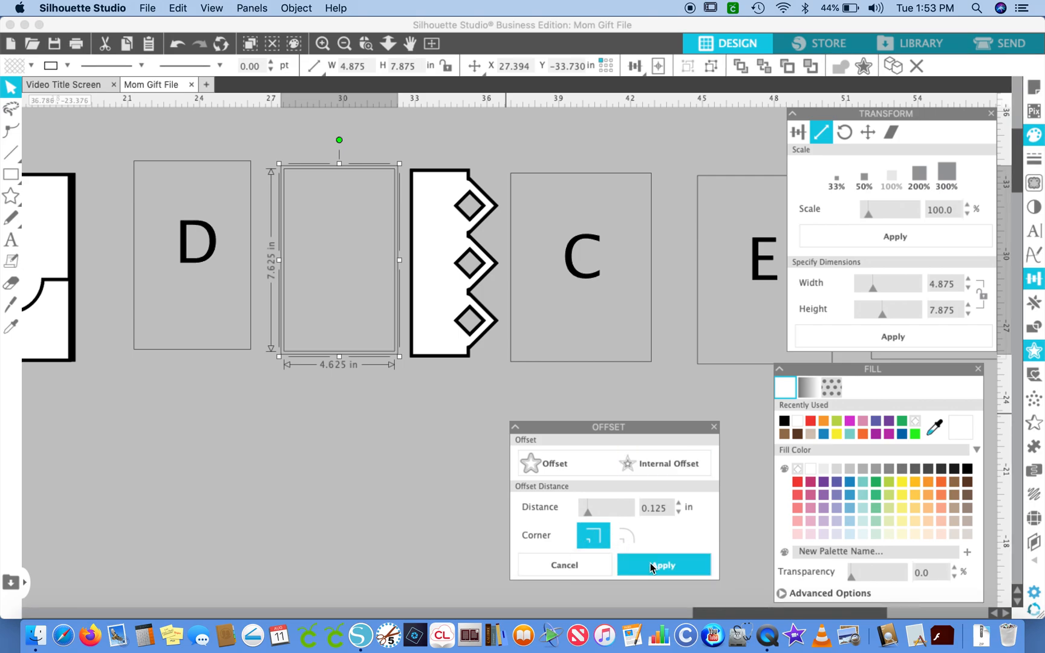
# - Fill the internal offset of the panel next to the diamond-cutout piece with white and its outer shape with black
pyautogui.click(810, 470)
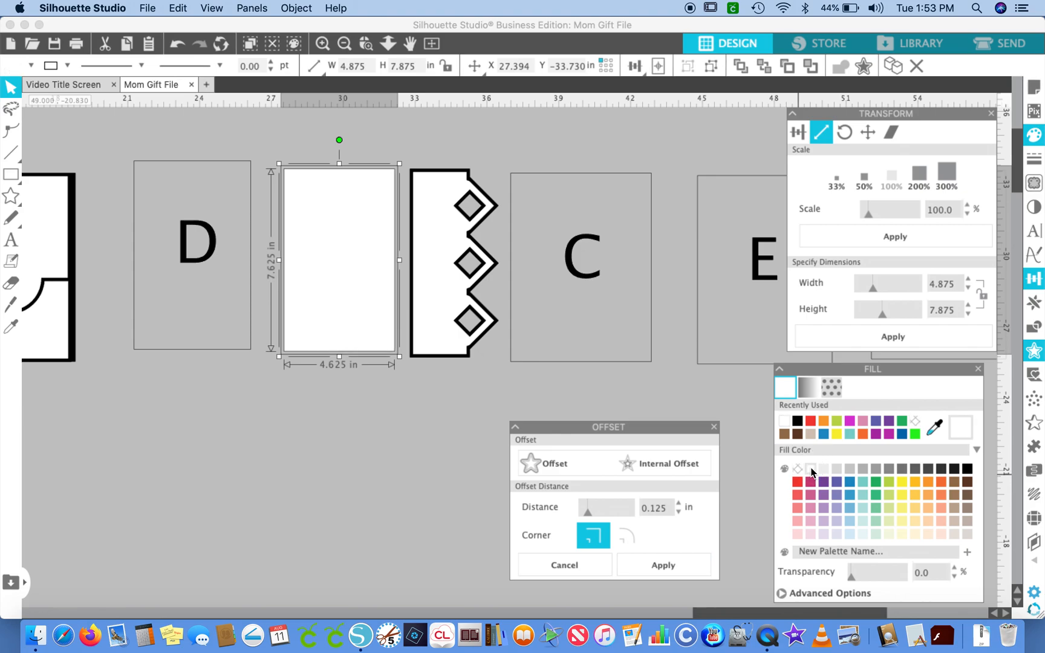
pyautogui.click(379, 392)
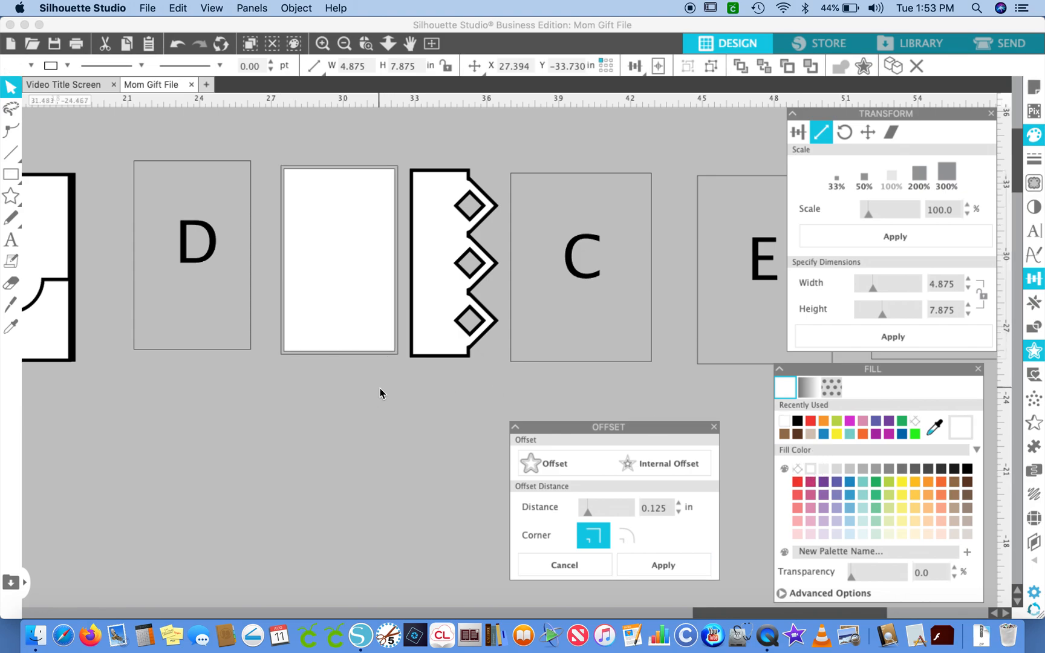
pyautogui.click(401, 360)
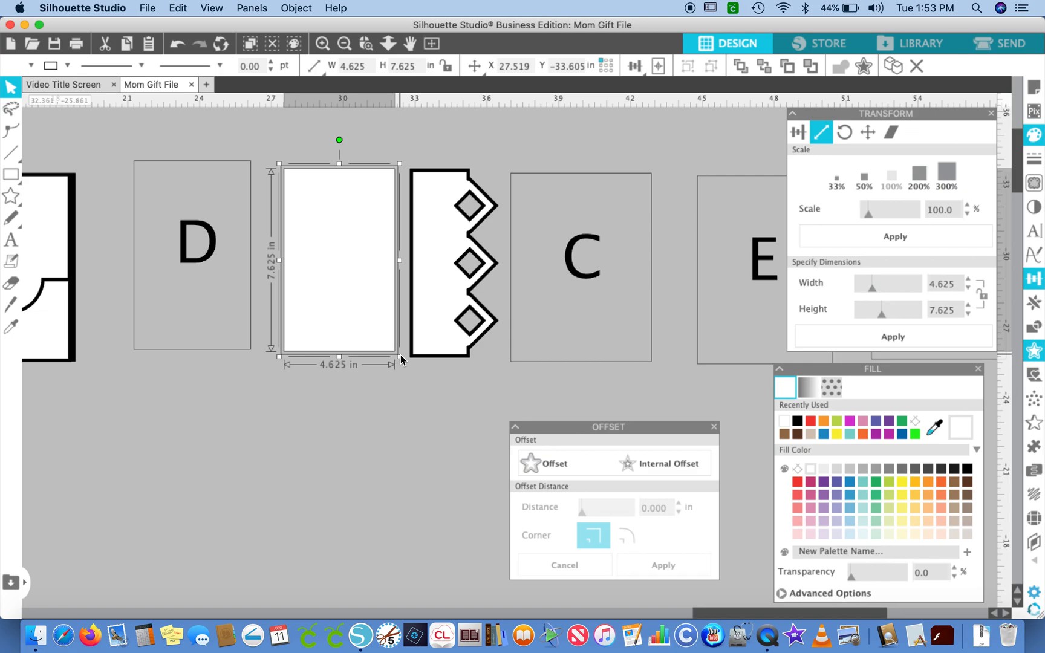
pyautogui.click(400, 369)
pyautogui.click(398, 355)
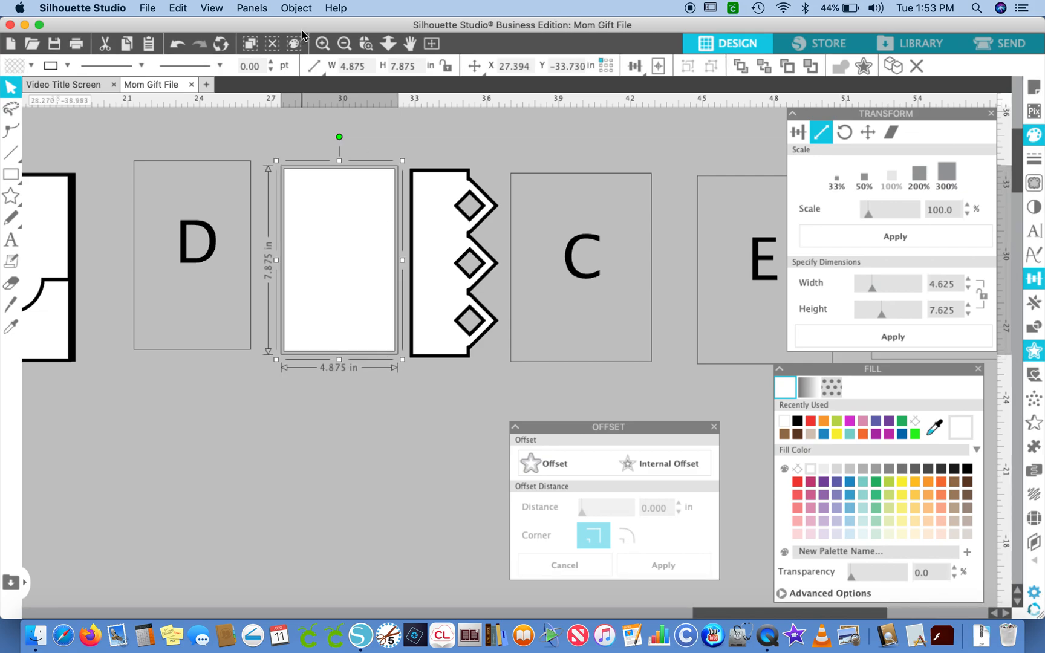
pyautogui.click(317, 41)
pyautogui.click(318, 42)
pyautogui.click(275, 419)
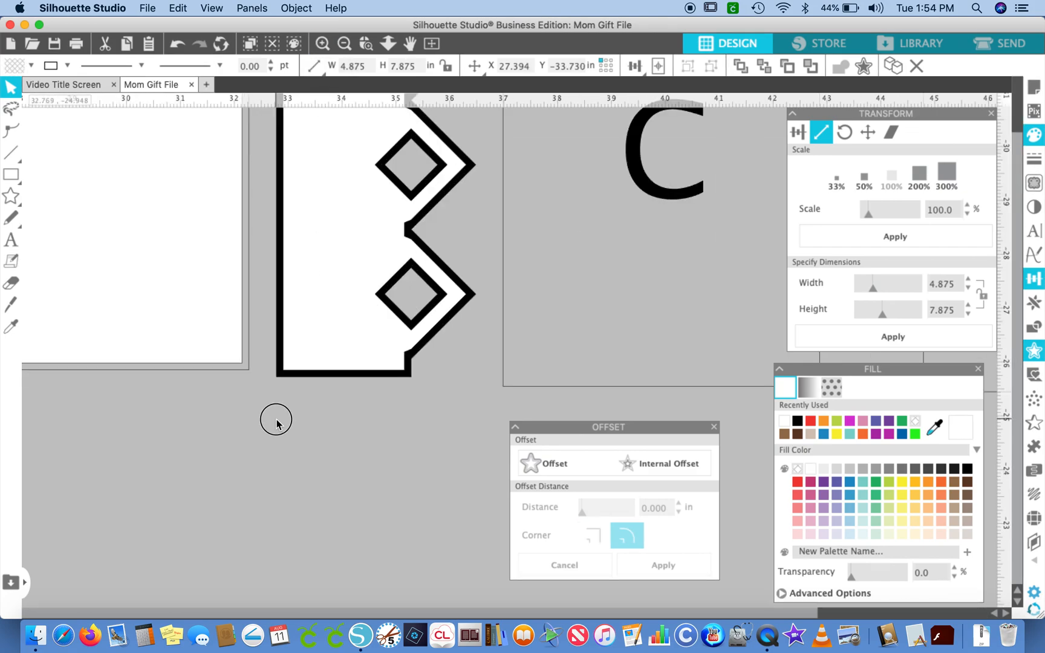
pyautogui.click(250, 372)
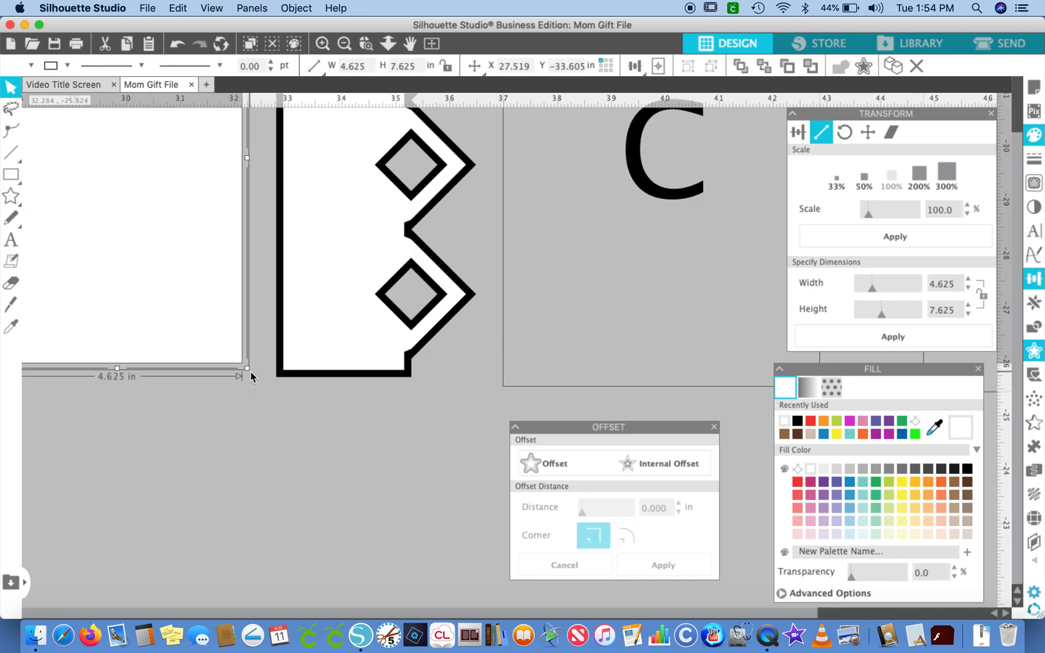
pyautogui.click(252, 376)
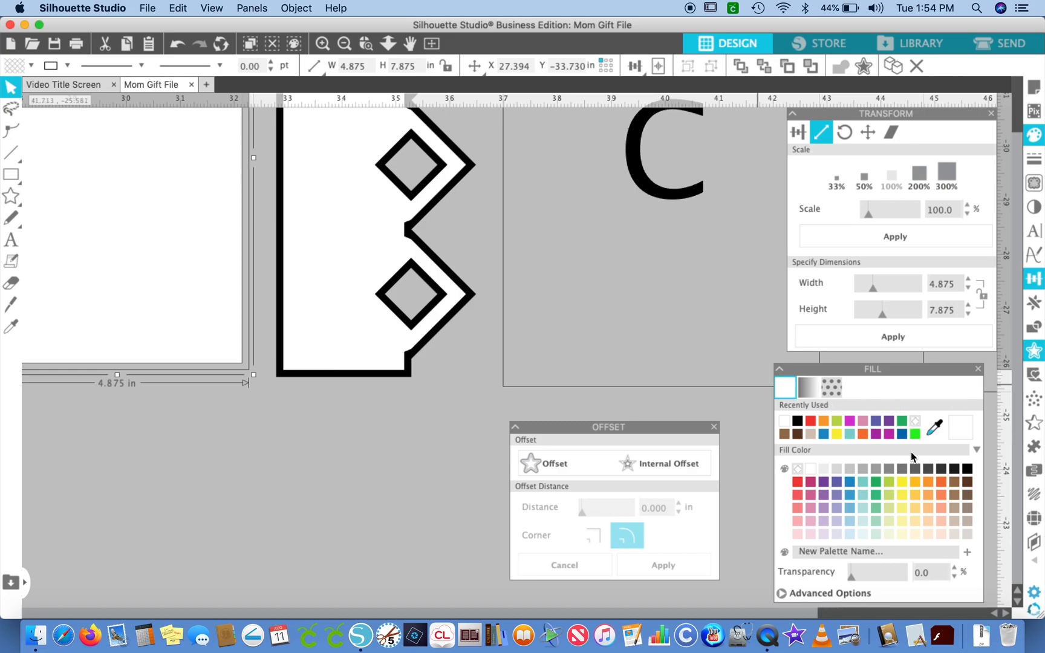
pyautogui.click(968, 469)
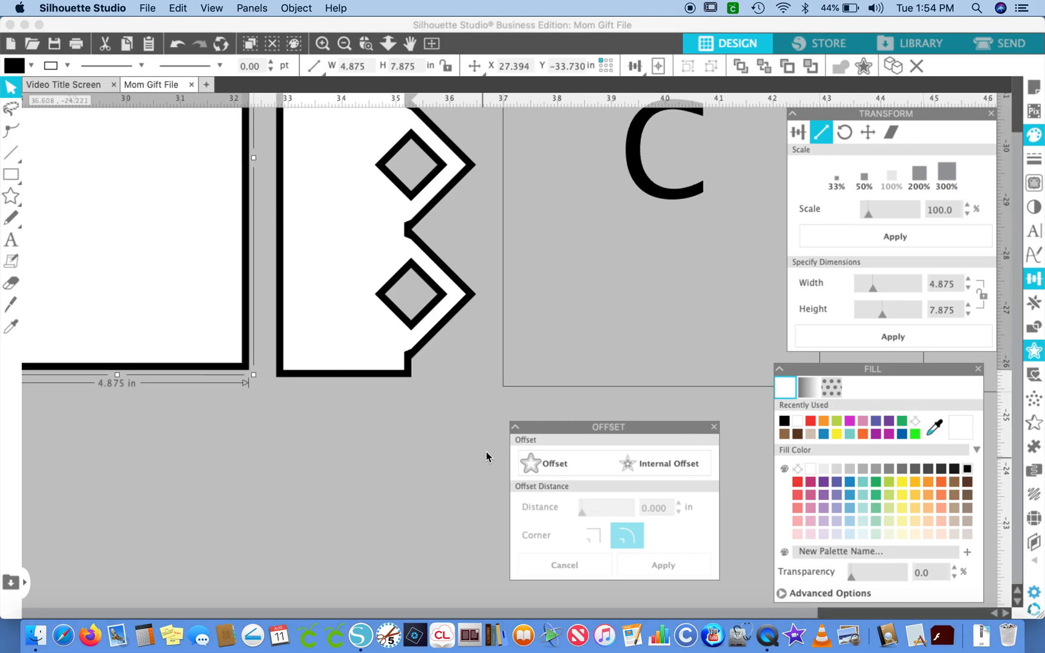
# - Move the diamond-cutout panel onto the plain black-and-white panel beside it, bring it to the front and line up their outer edges
pyautogui.click(350, 49)
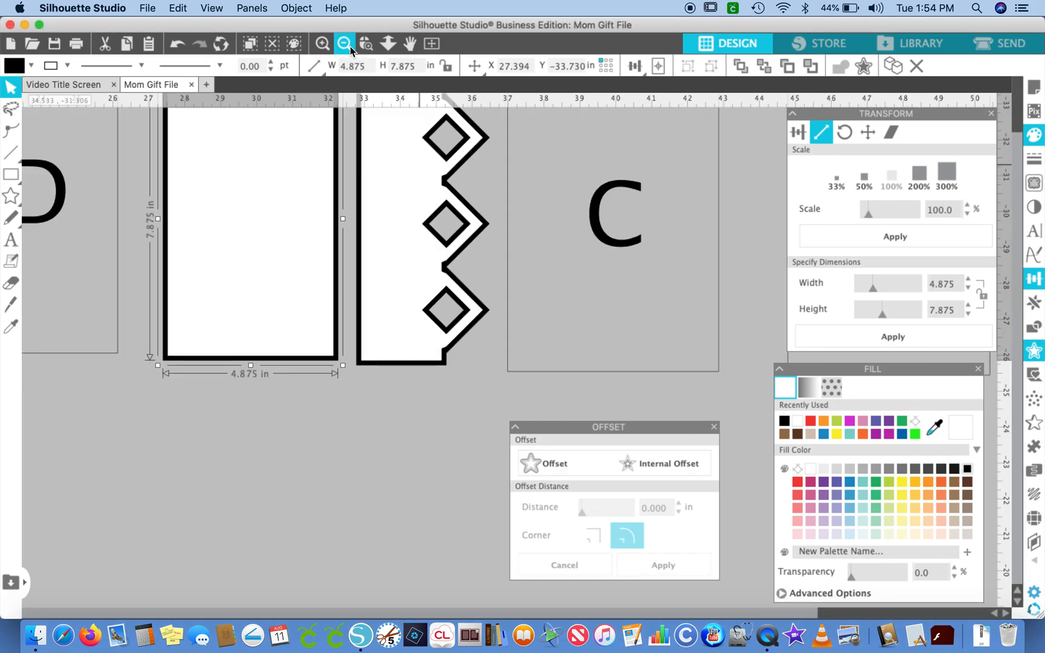
pyautogui.click(350, 49)
pyautogui.moveTo(402, 138); pyautogui.dragTo(504, 420)
pyautogui.moveTo(446, 346); pyautogui.dragTo(347, 316)
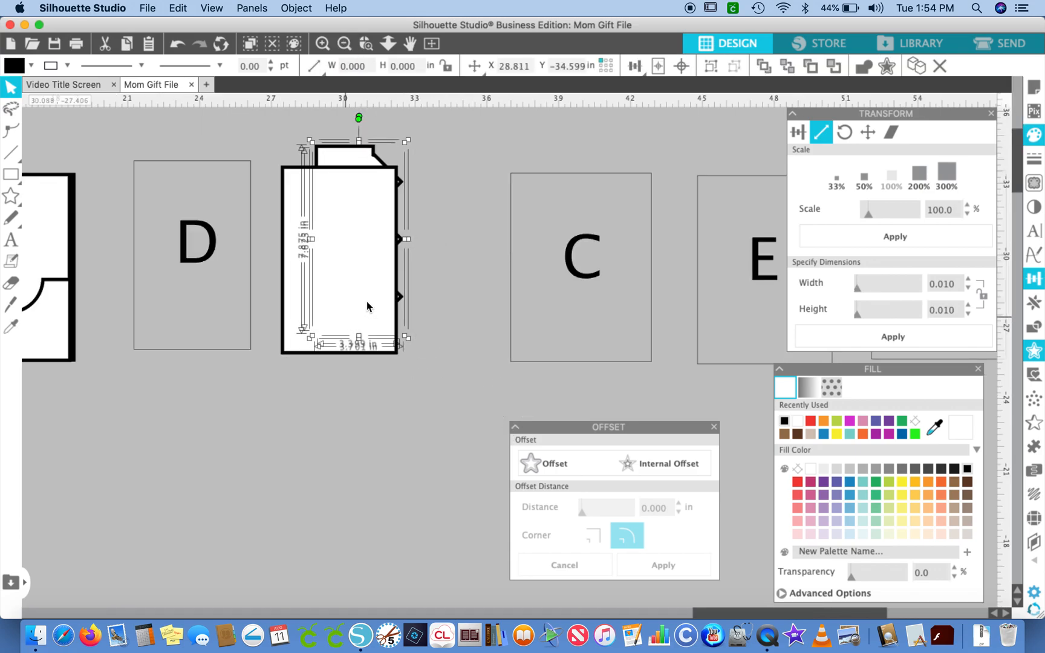
pyautogui.click(763, 66)
pyautogui.click(337, 258)
pyautogui.moveTo(337, 258); pyautogui.dragTo(303, 276)
# - Shorten the white layer behind the curved-notch pocket to about 5.898 in high so it ends behind the pocket
pyautogui.hscroll(-8, 396, 416)
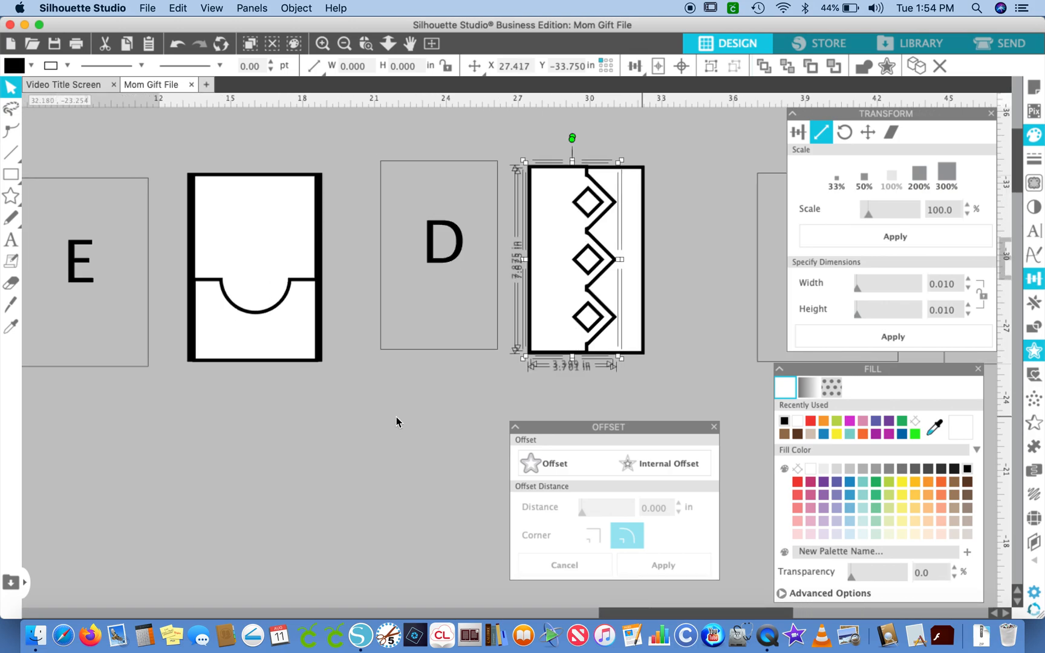
pyautogui.click(306, 445)
pyautogui.click(261, 242)
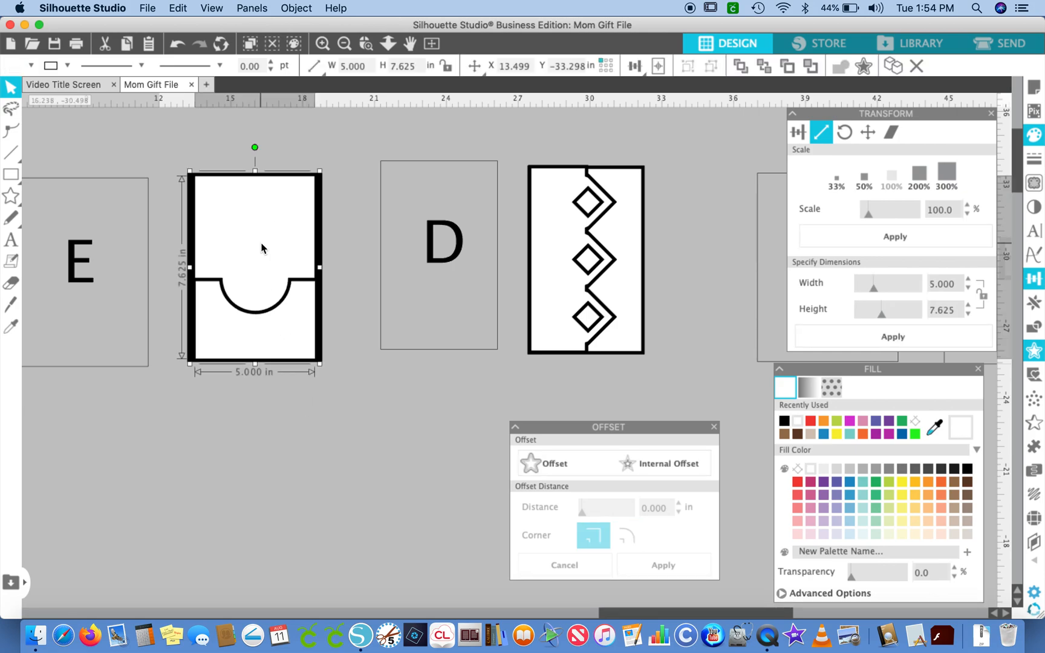
pyautogui.moveTo(256, 363); pyautogui.dragTo(261, 323)
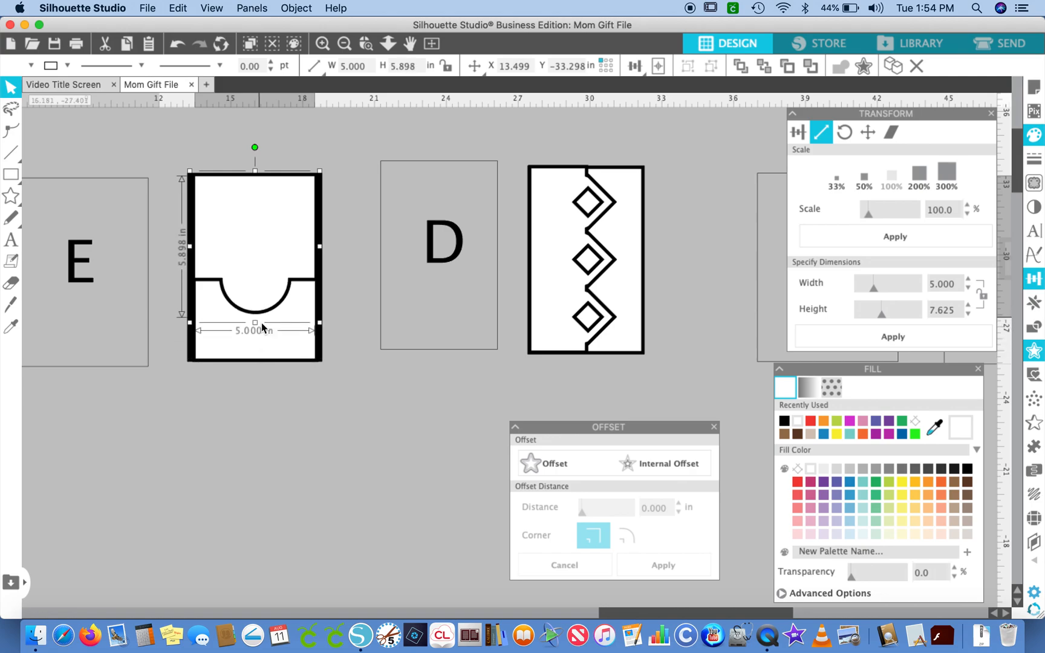
pyautogui.click(291, 463)
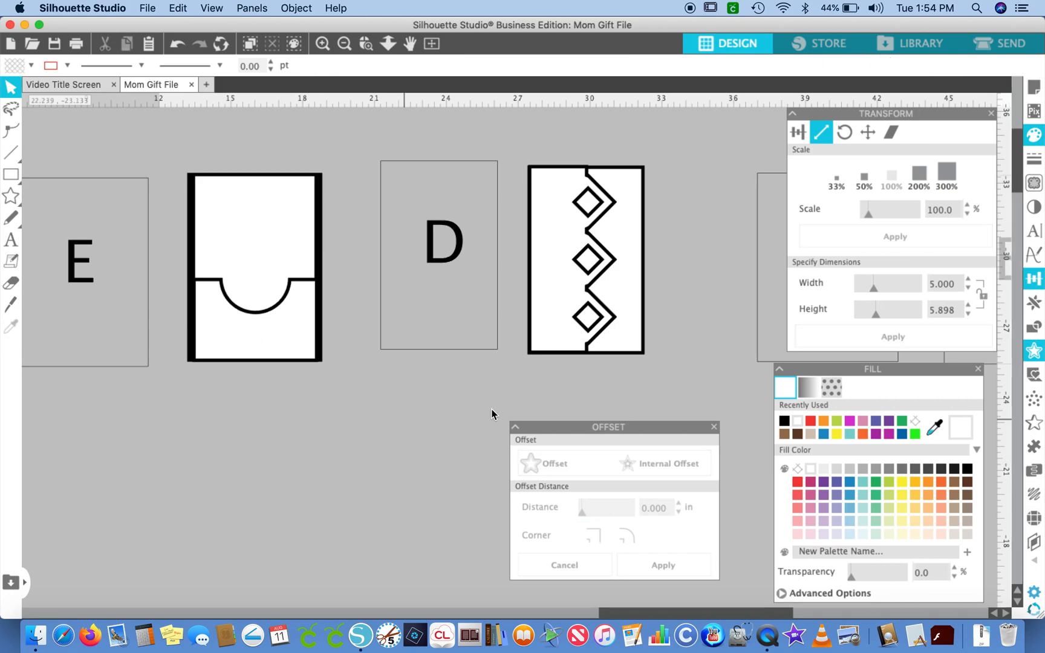
# - Narrow the white layer behind the diamond-cutout panel to about 3.049 in wide, keeping its outer edge in place
pyautogui.click(628, 292)
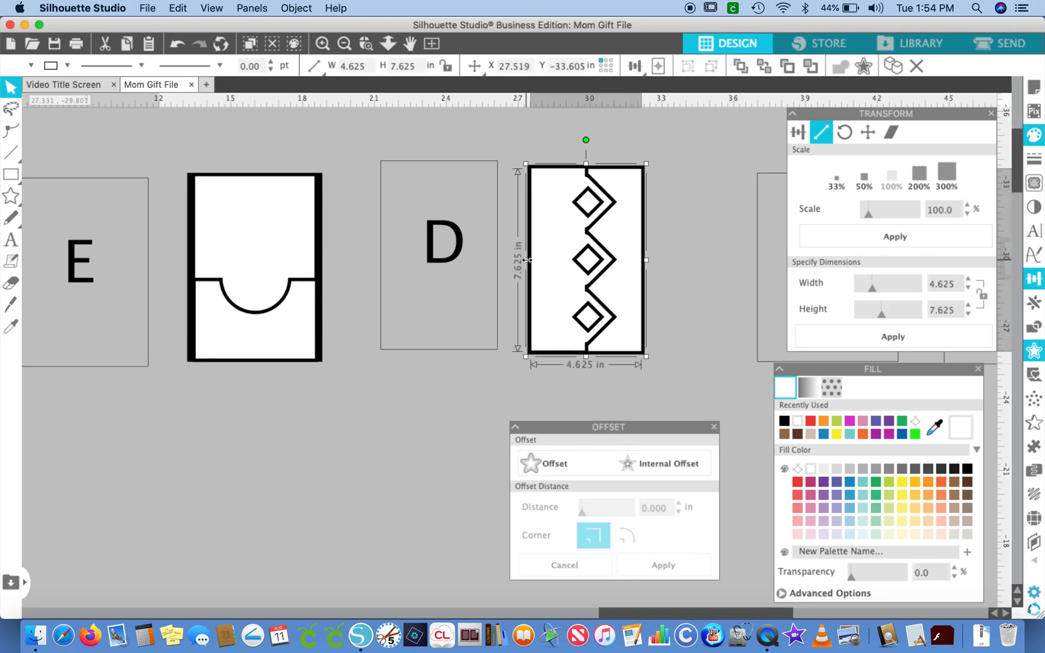
pyautogui.moveTo(527, 260); pyautogui.dragTo(565, 257)
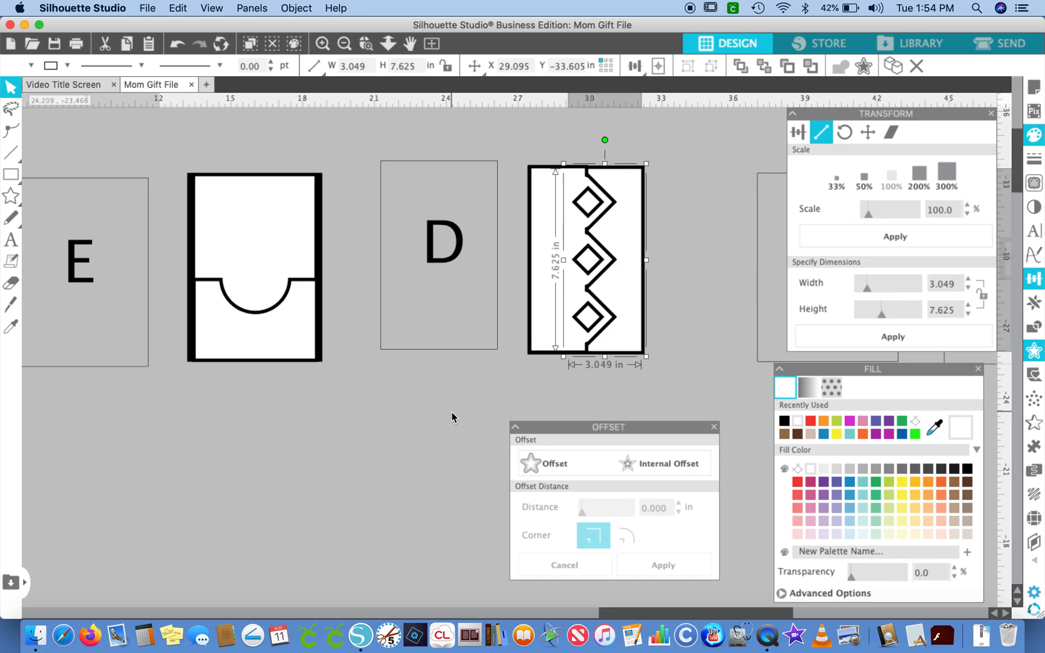
pyautogui.click(435, 438)
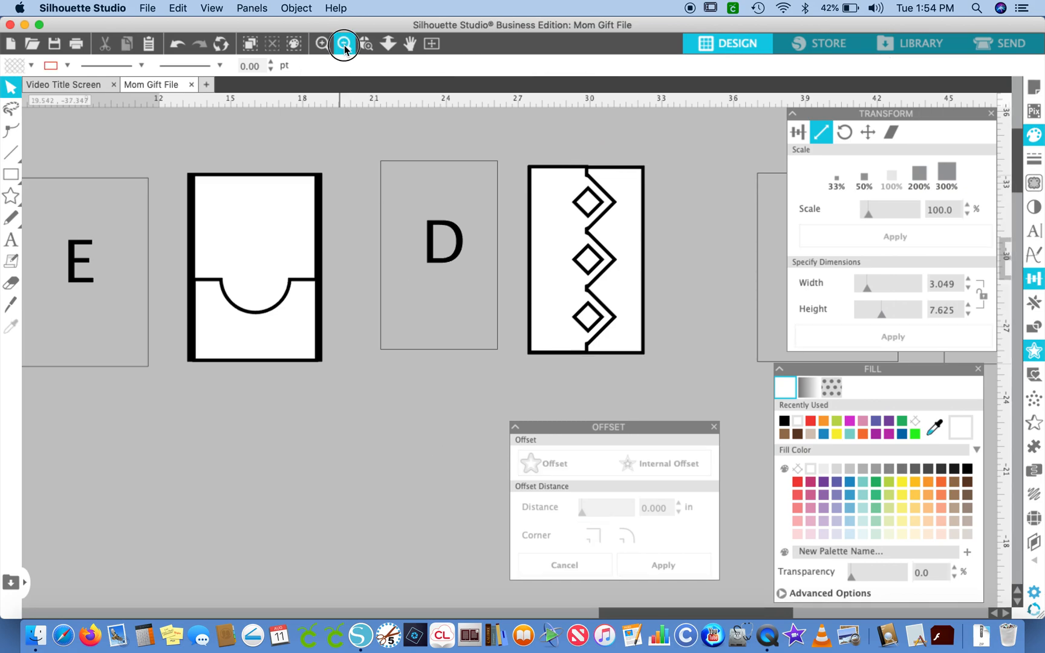
# - Check the size of the white layer behind the scalloped panel in the upper row
pyautogui.click(344, 45)
pyautogui.click(344, 45)
pyautogui.click(343, 45)
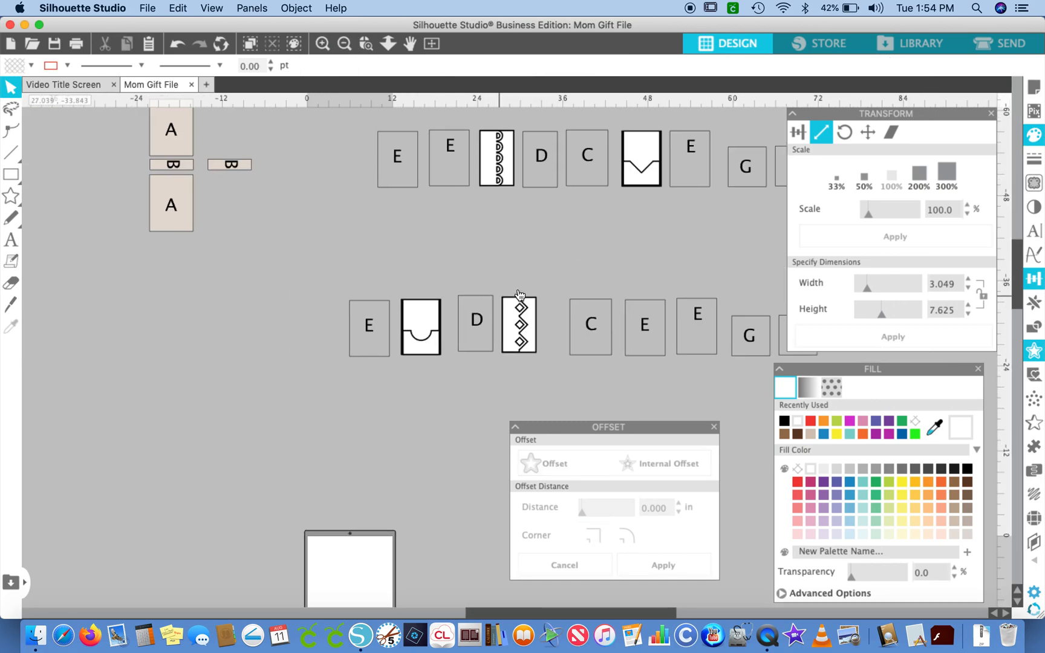
pyautogui.hscroll(2, 520, 296)
pyautogui.click(325, 41)
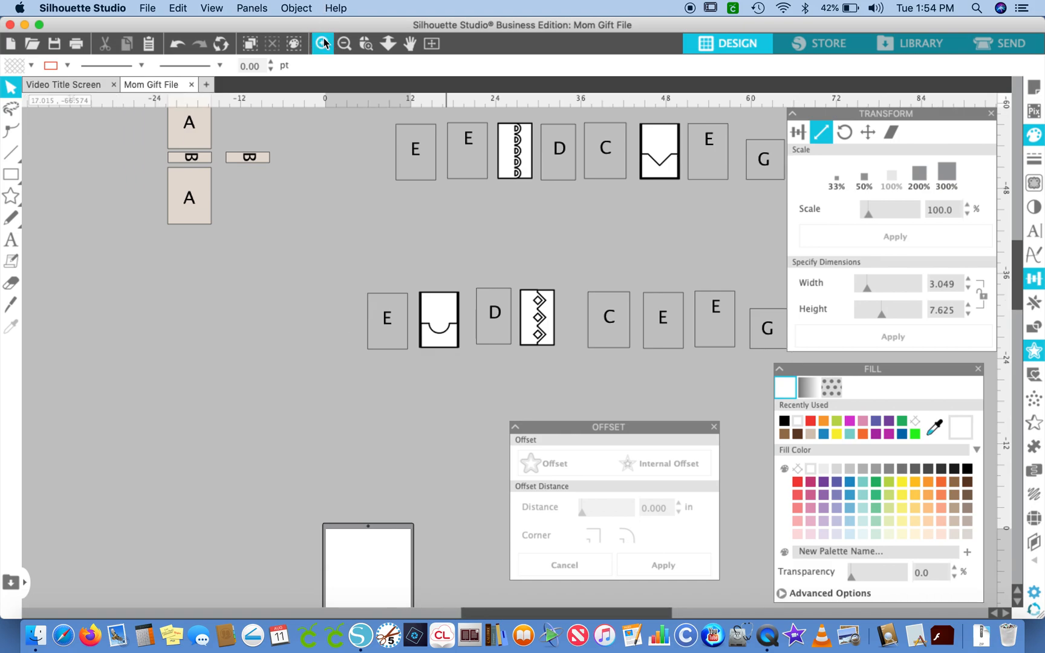
pyautogui.click(325, 43)
pyautogui.click(324, 43)
pyautogui.scroll(5, 397, 163)
pyautogui.hscroll(-2, 397, 163)
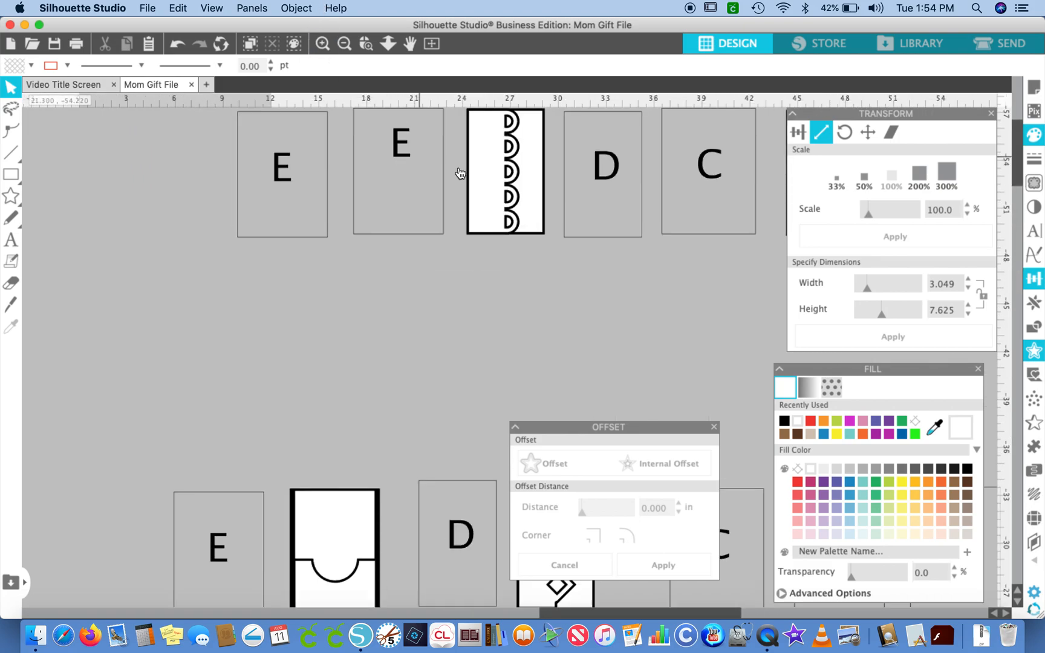
pyautogui.click(525, 192)
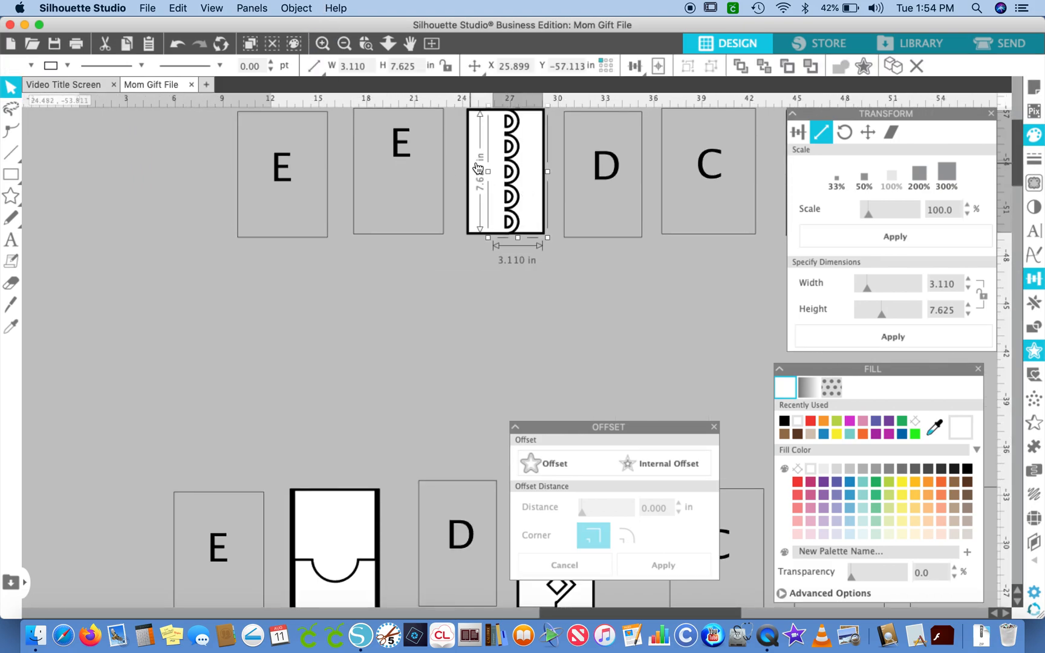
# - Shorten the white layer behind the V-notch pocket in the upper row to about 6.079 in high
pyautogui.hscroll(10, 600, 289)
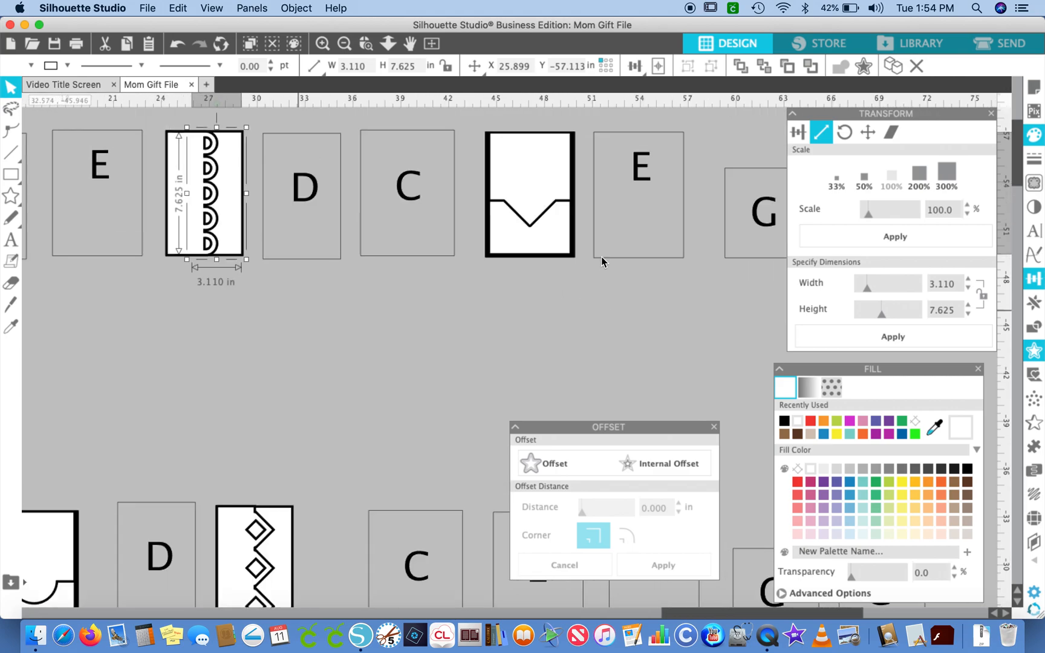
pyautogui.click(536, 169)
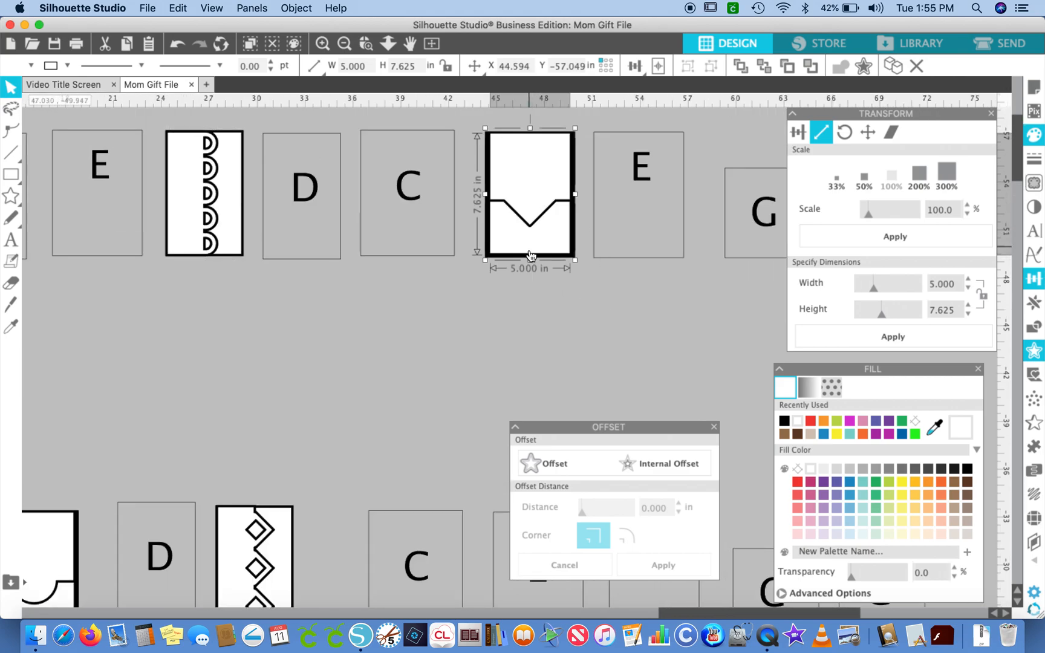
pyautogui.moveTo(530, 260); pyautogui.dragTo(531, 240)
pyautogui.click(526, 293)
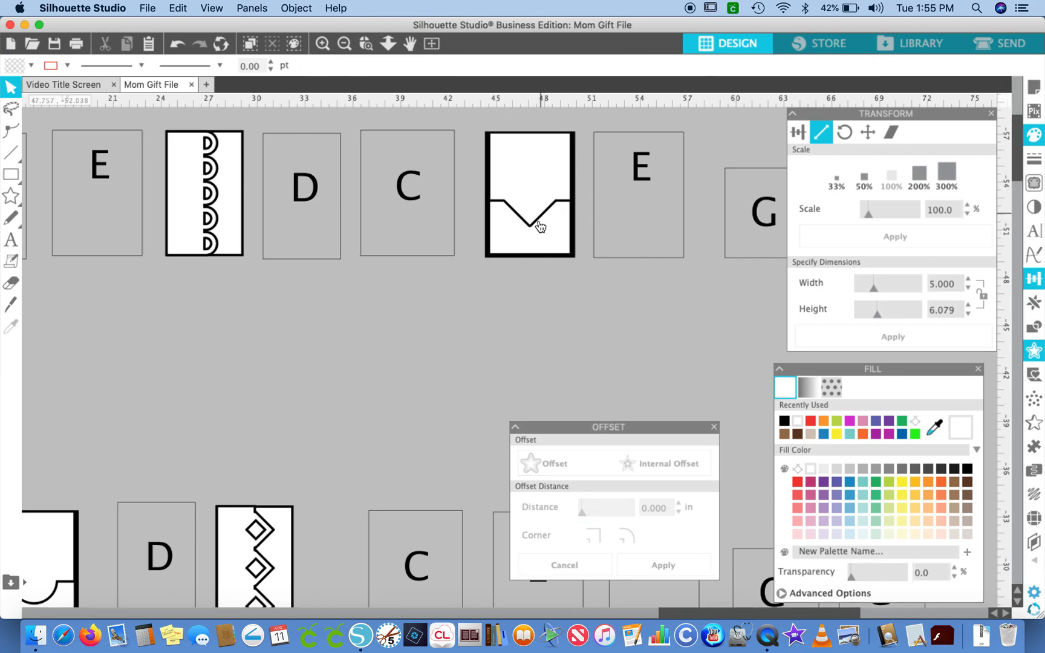
# - Delete the G label from the last panel in the upper row
pyautogui.click(344, 44)
pyautogui.click(345, 44)
pyautogui.scroll(-3, 337, 277)
pyautogui.hscroll(2, 337, 278)
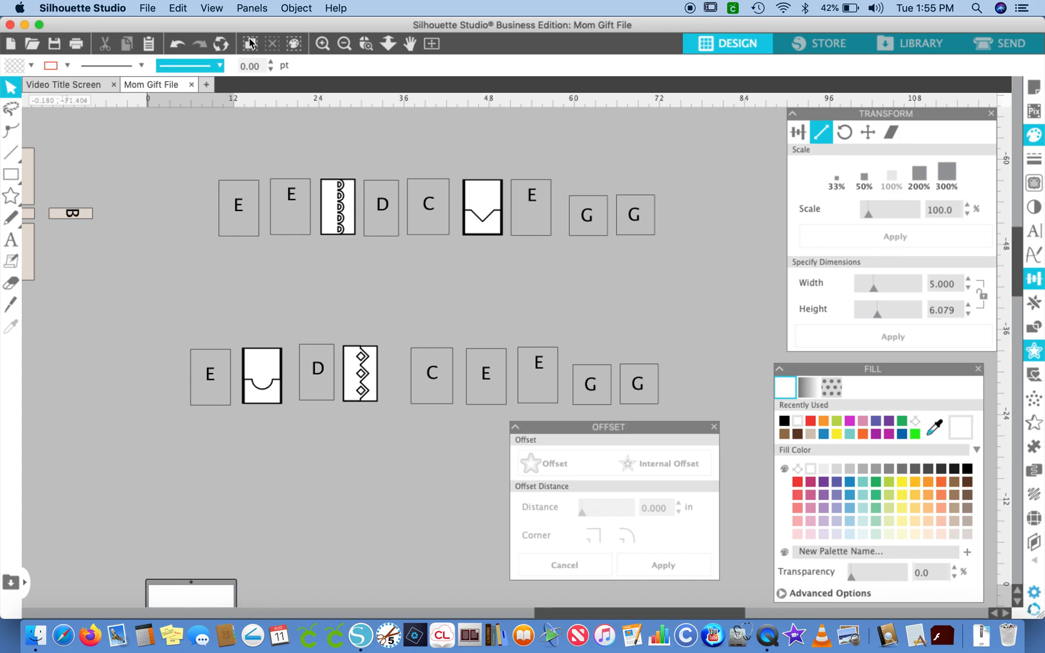
pyautogui.click(322, 44)
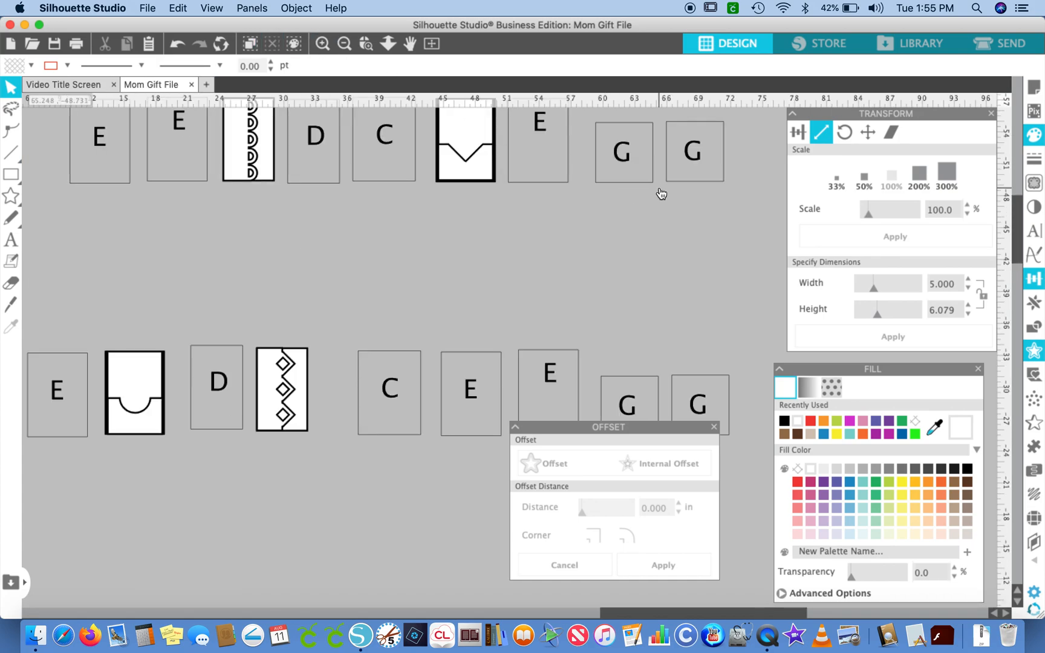
pyautogui.click(697, 158)
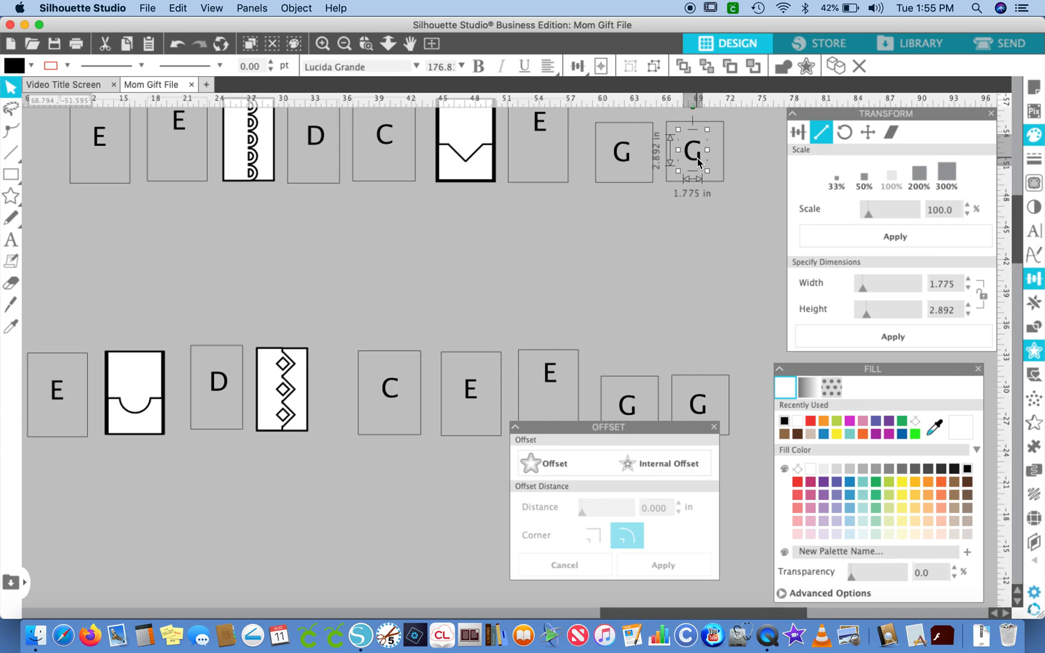
pyautogui.press('Delete')
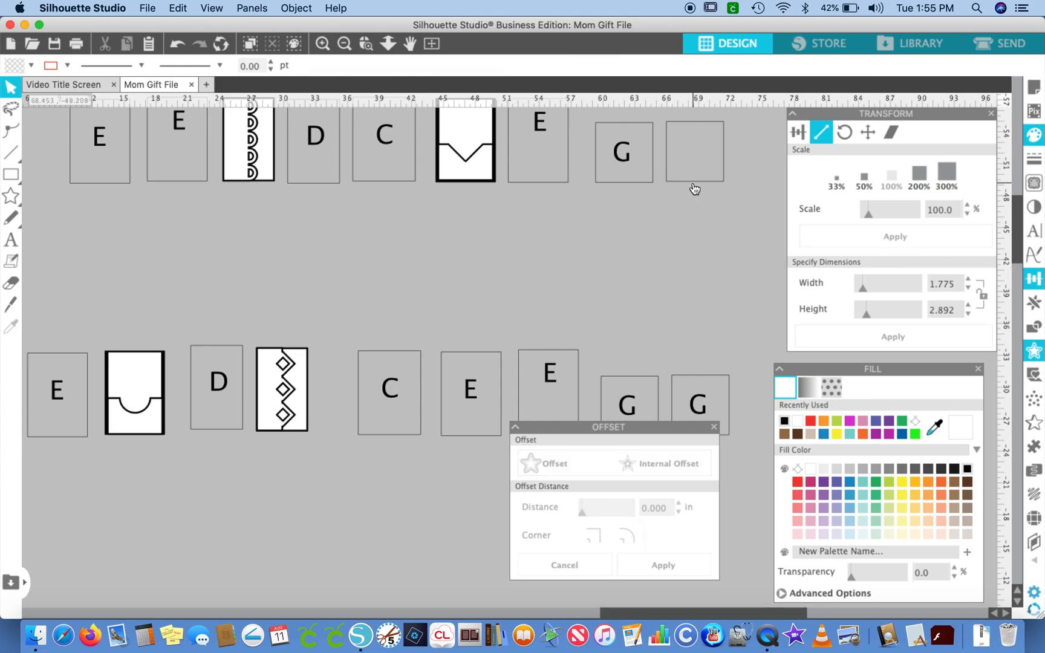
# - Add a 0.125 in internal offset with square corners to the last upper-row panel and fill the offset white
pyautogui.click(695, 183)
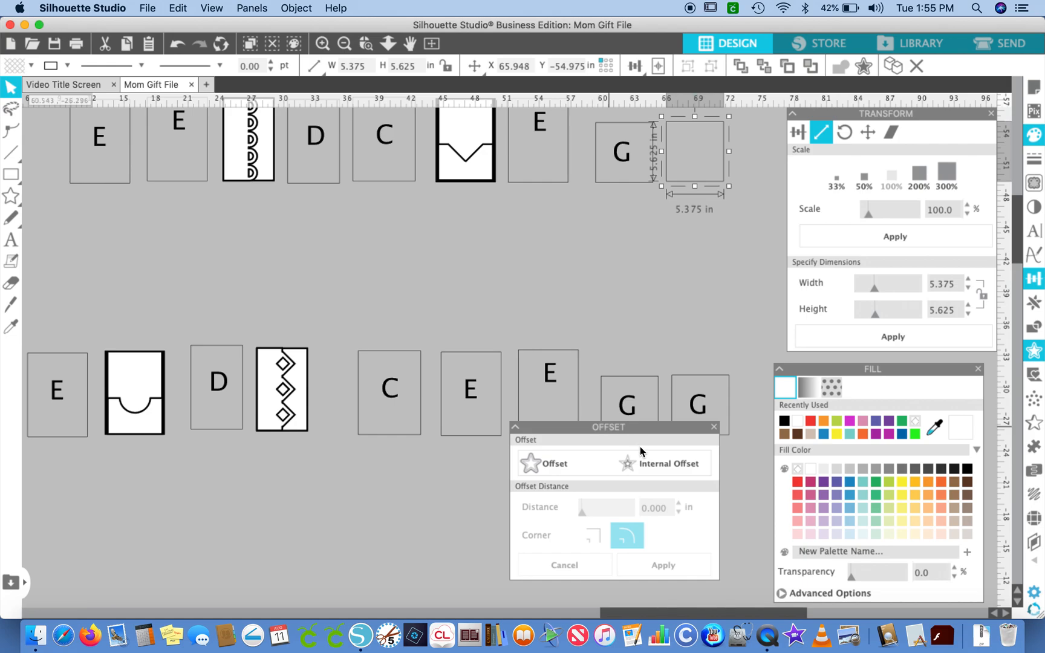
pyautogui.click(647, 461)
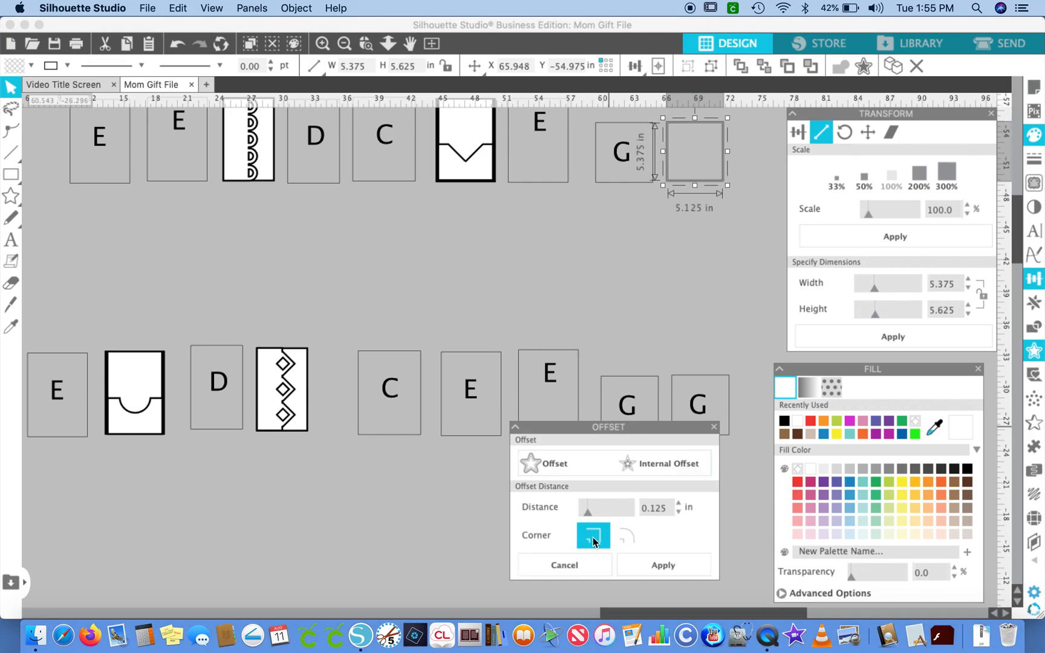
pyautogui.click(648, 562)
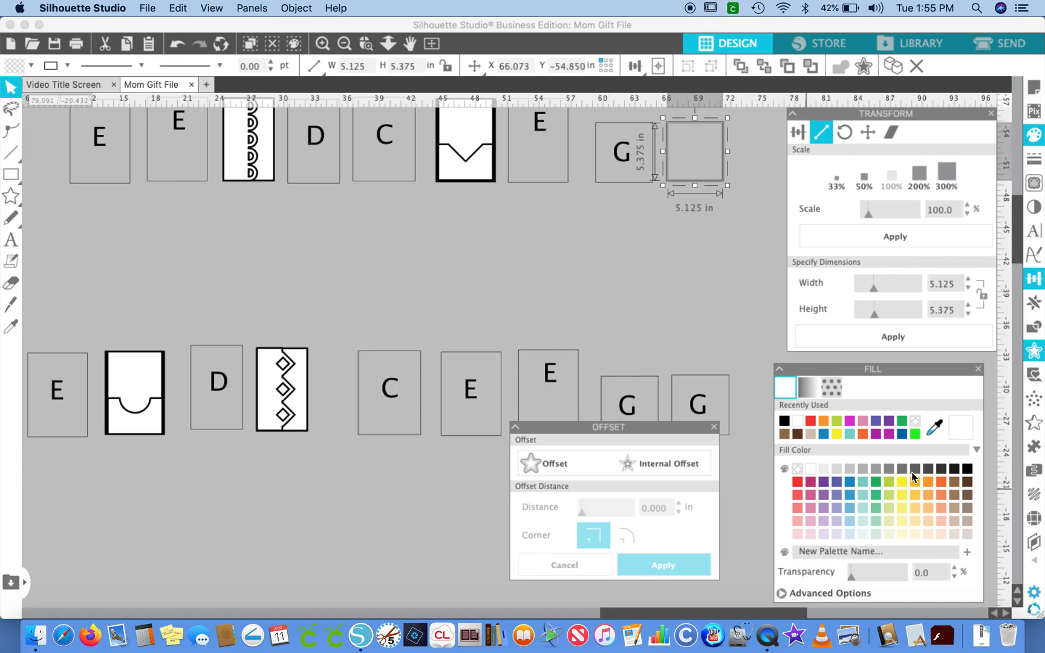
pyautogui.click(811, 469)
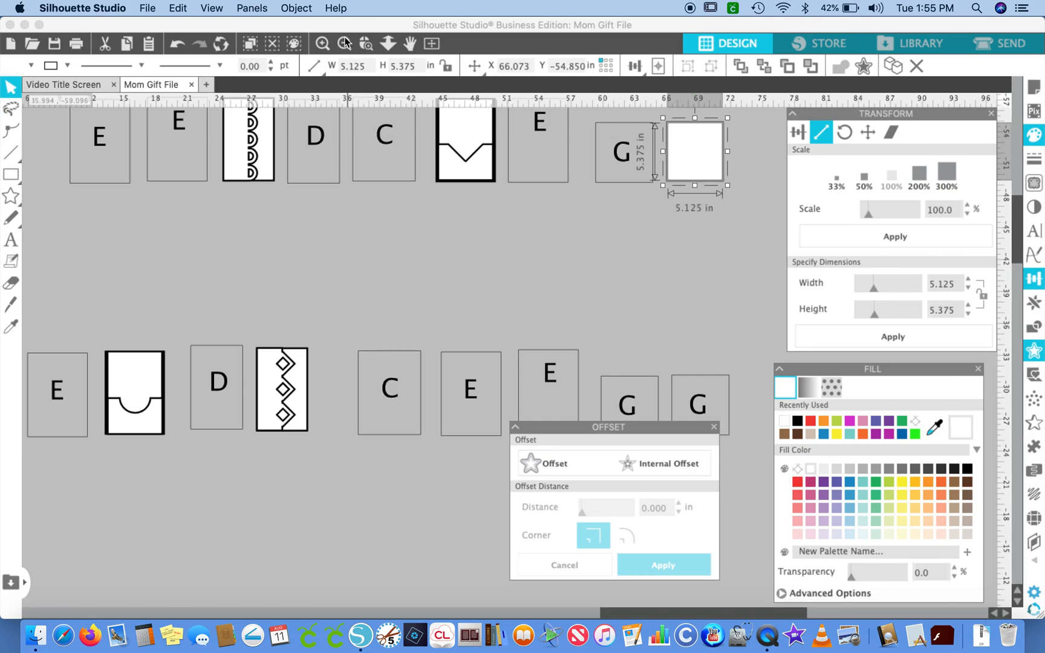
# - Try to fill the outer rectangle of the last upper-row panel black, and set its inner offset's fill back to white
pyautogui.click(327, 42)
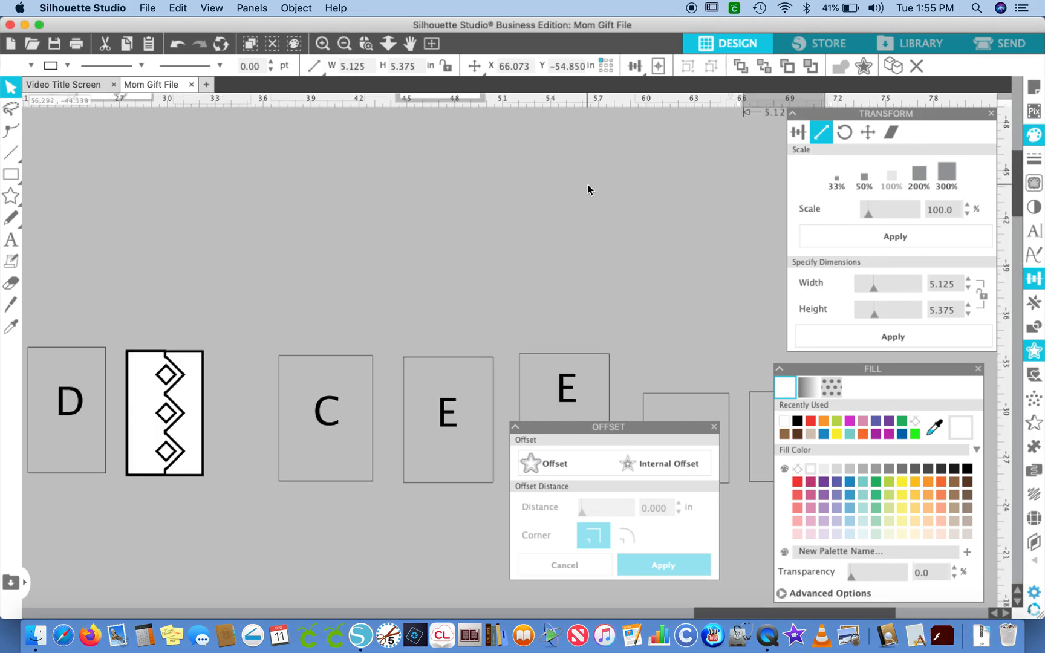
pyautogui.scroll(2, 588, 190)
pyautogui.hscroll(2, 588, 191)
pyautogui.scroll(2, 588, 190)
pyautogui.hscroll(2, 588, 191)
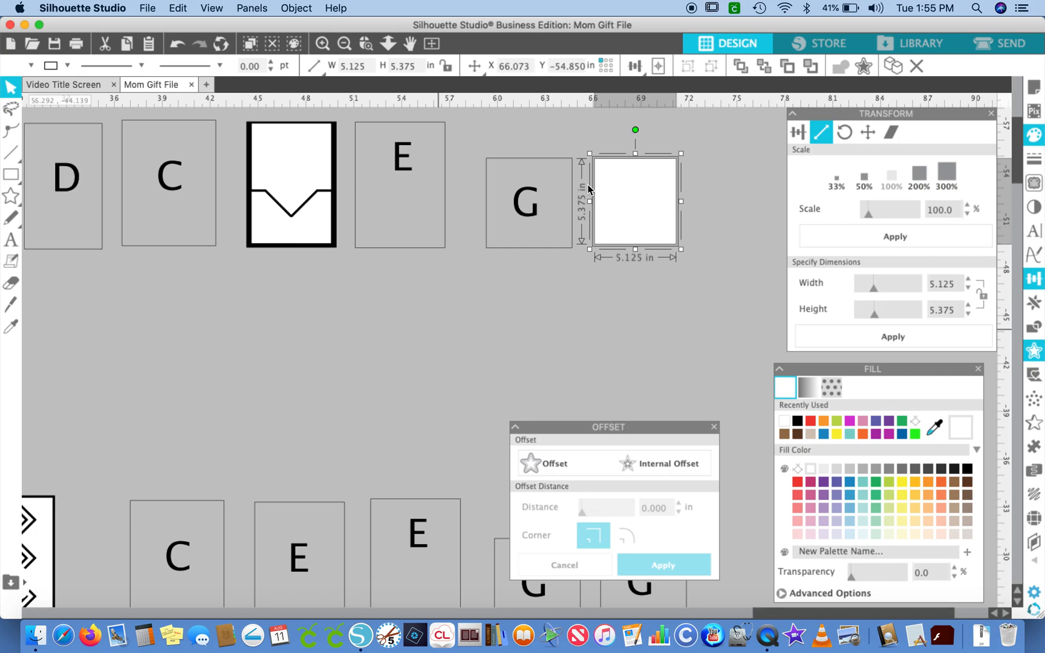
pyautogui.click(685, 230)
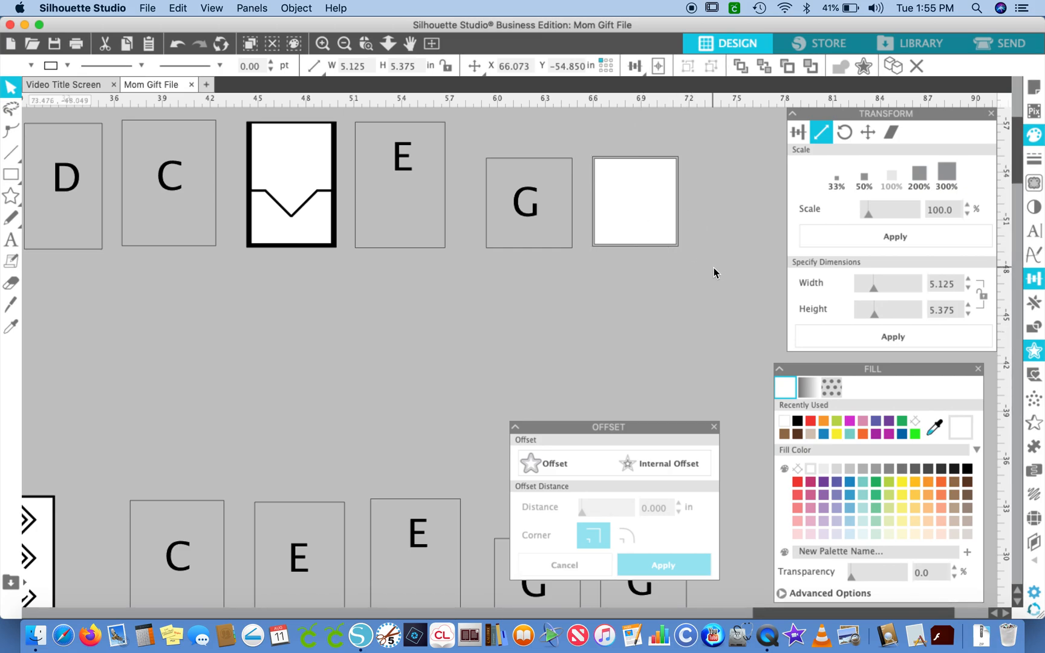
pyautogui.click(681, 251)
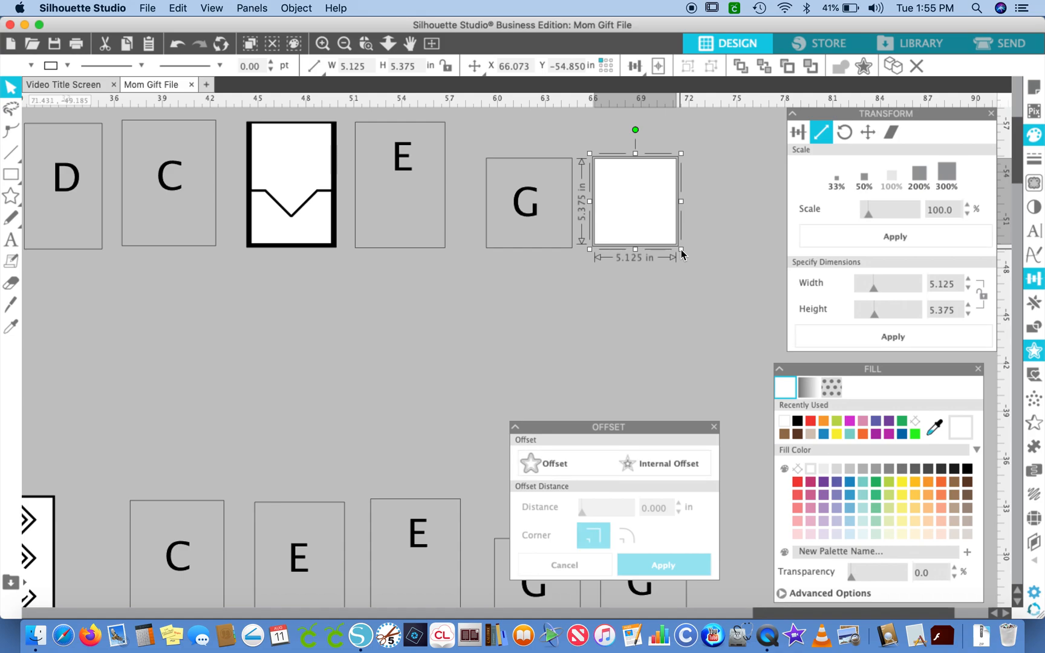
pyautogui.click(326, 41)
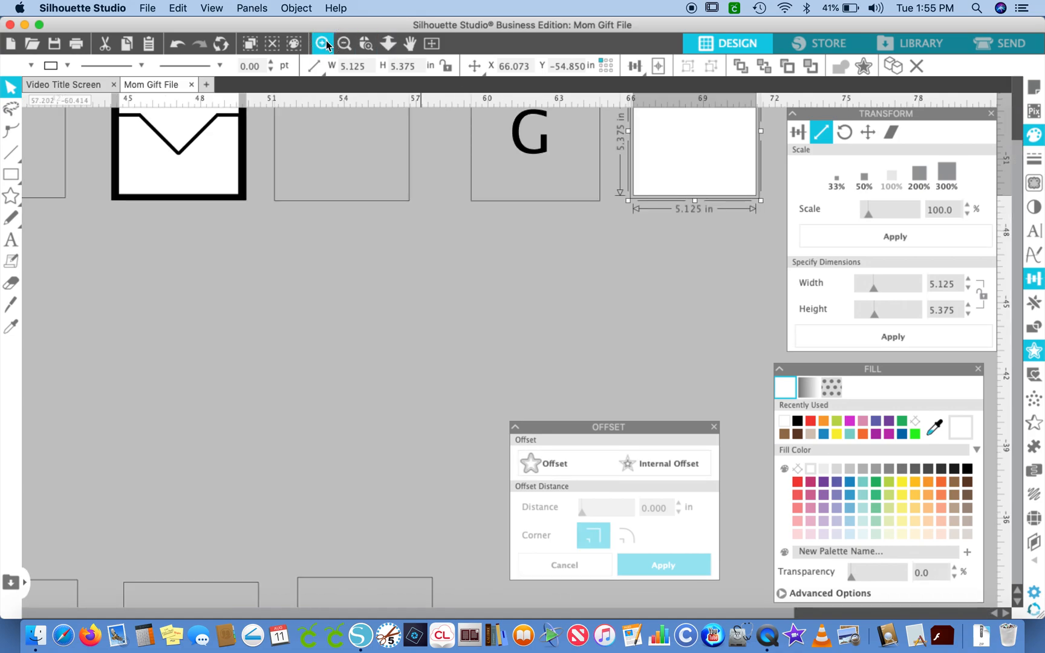
pyautogui.click(326, 42)
pyautogui.hscroll(5, 620, 187)
pyautogui.scroll(2, 620, 187)
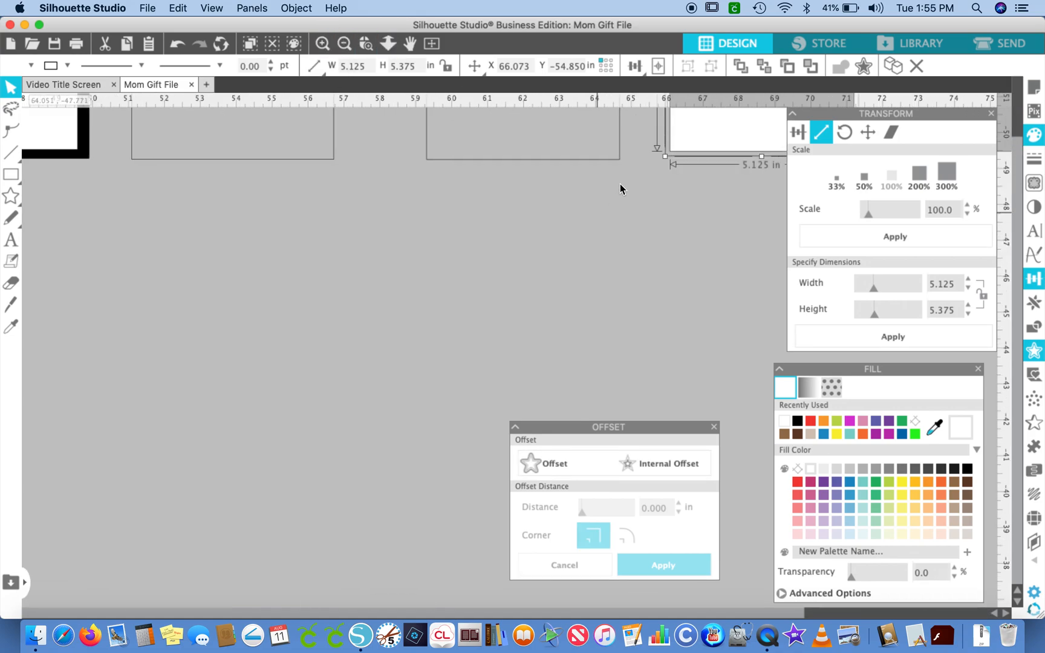
pyautogui.click(702, 245)
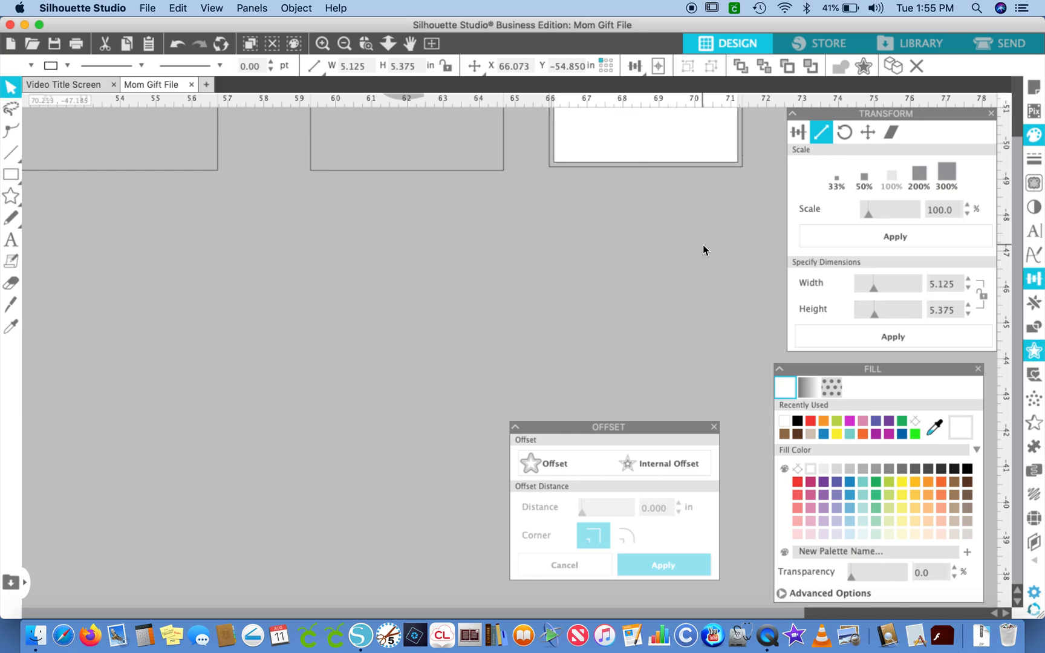
pyautogui.click(745, 172)
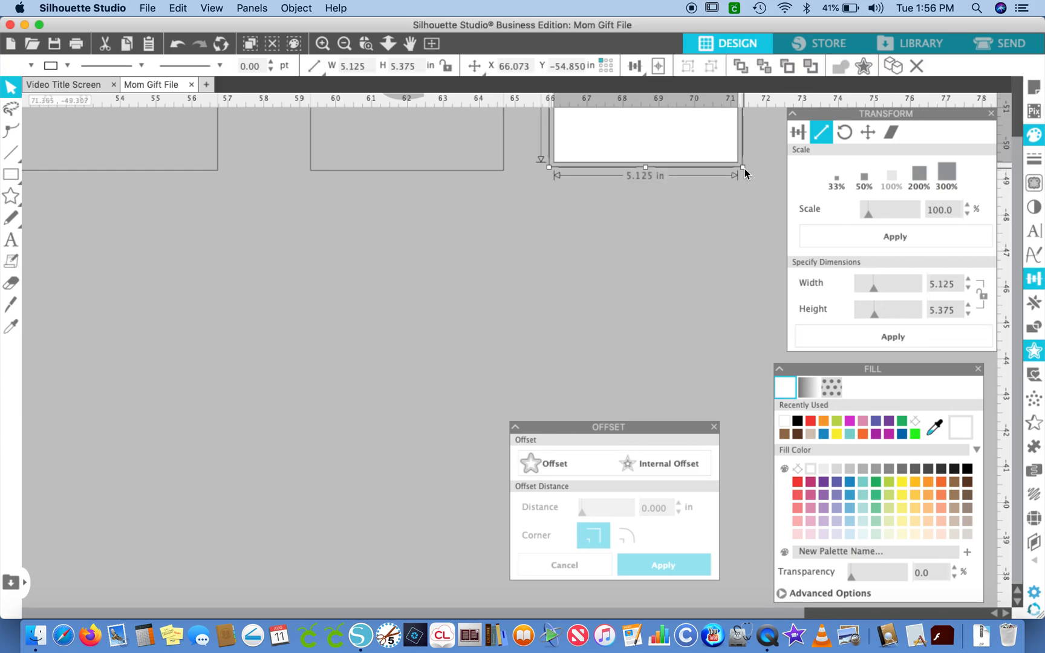
pyautogui.click(968, 469)
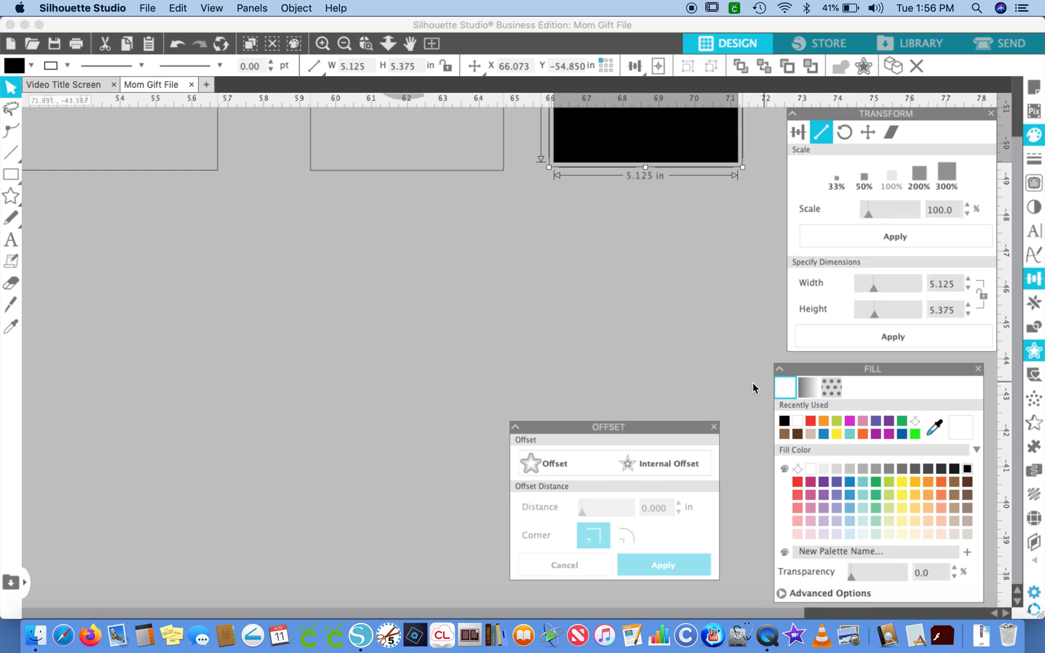
pyautogui.click(810, 469)
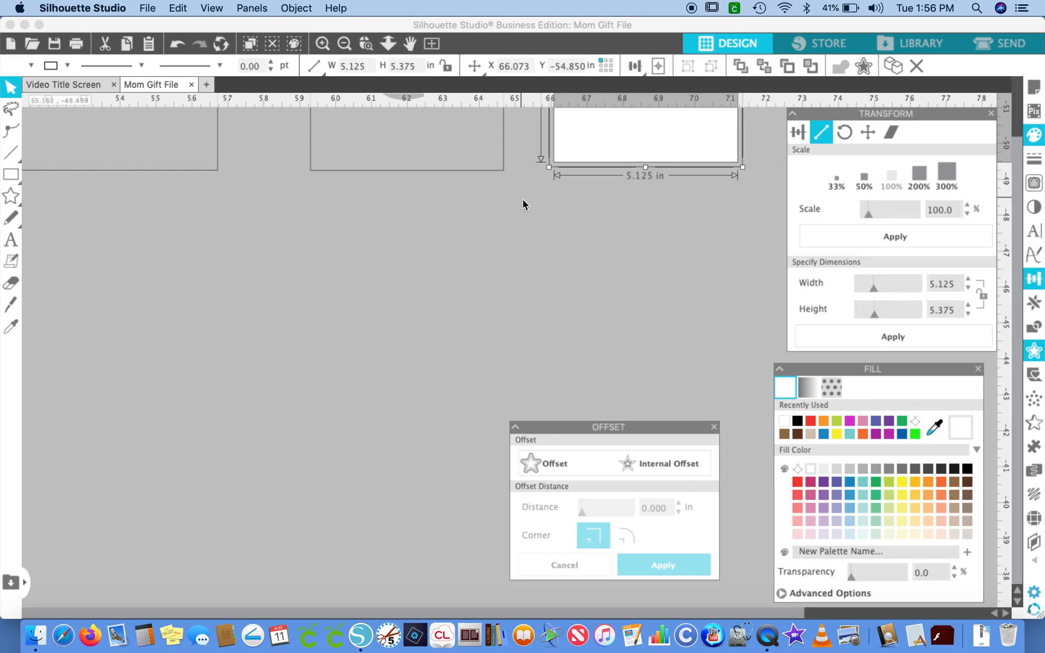
# - Retry the black fill on the last upper-row panel's outer rectangle, and restore the white fill of the offset
pyautogui.click(547, 225)
pyautogui.click(551, 173)
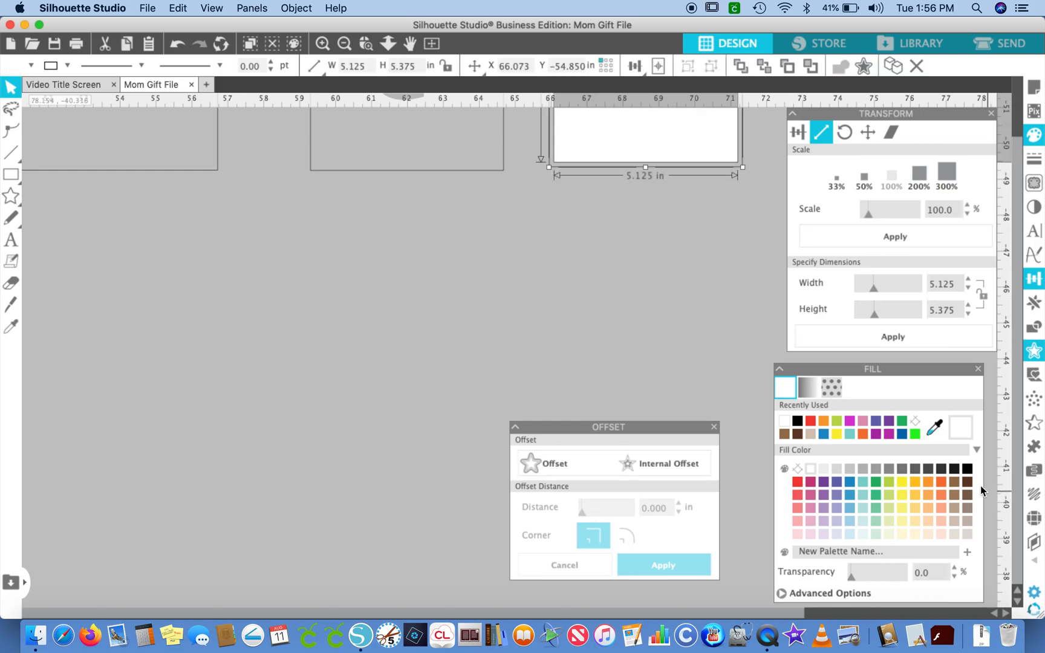
pyautogui.click(967, 469)
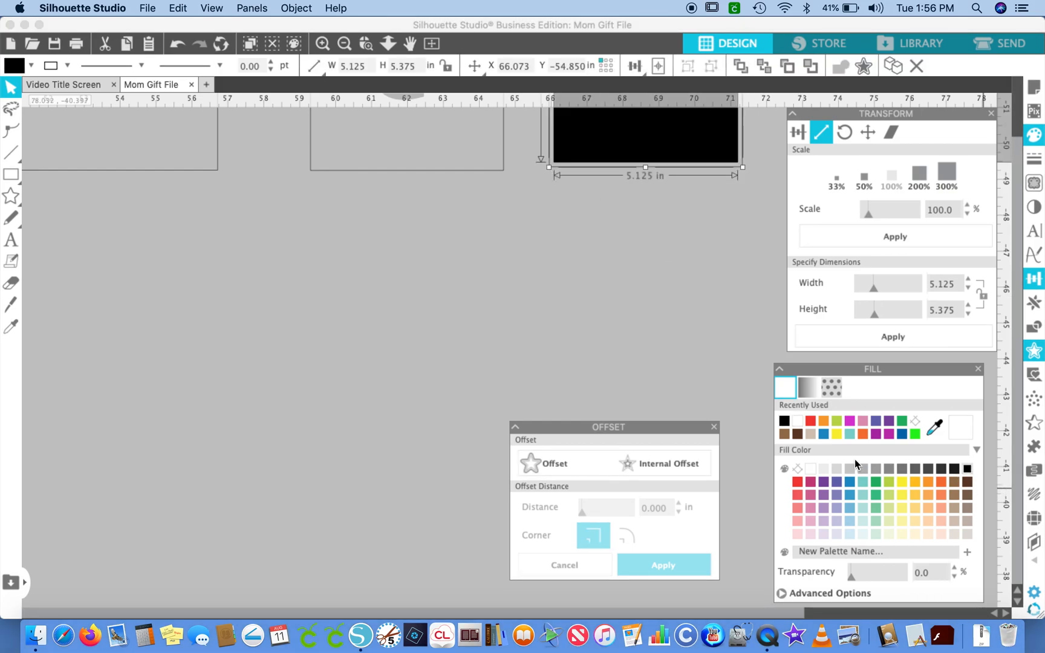
pyautogui.click(816, 468)
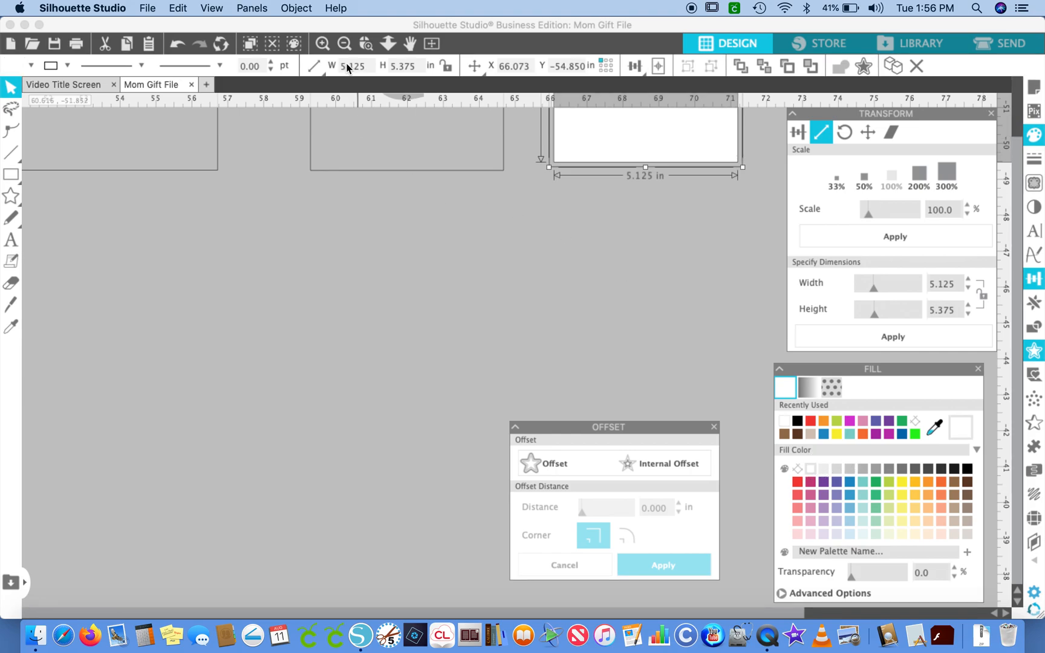
# - Select the outer rectangle around the white offset of the last upper-row panel and fill it black
pyautogui.scroll(5, 417, 185)
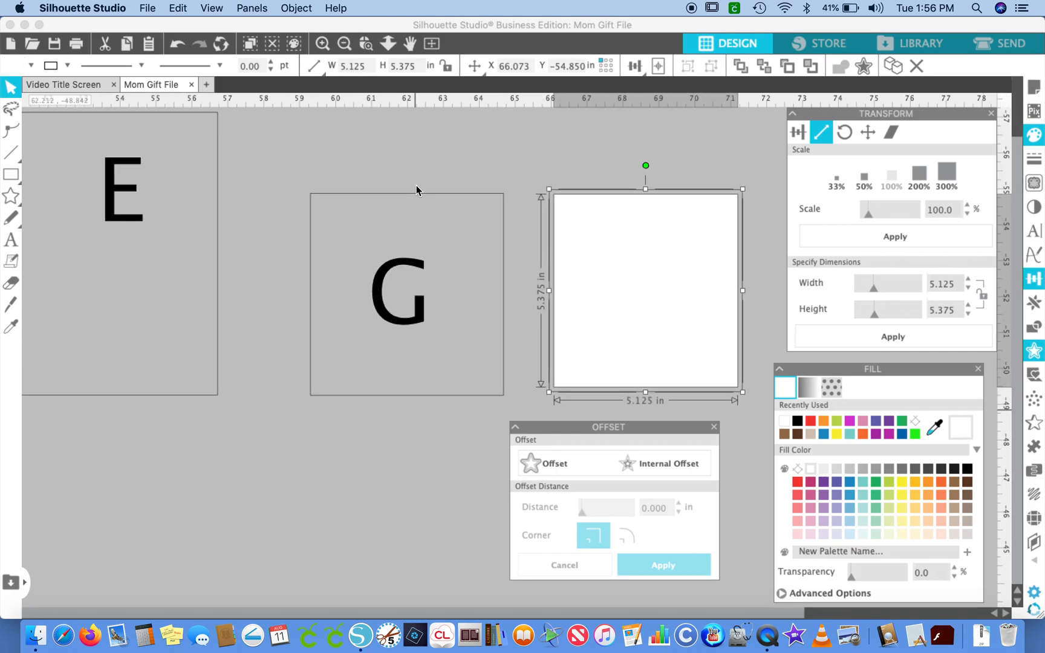
pyautogui.moveTo(535, 156); pyautogui.dragTo(777, 427)
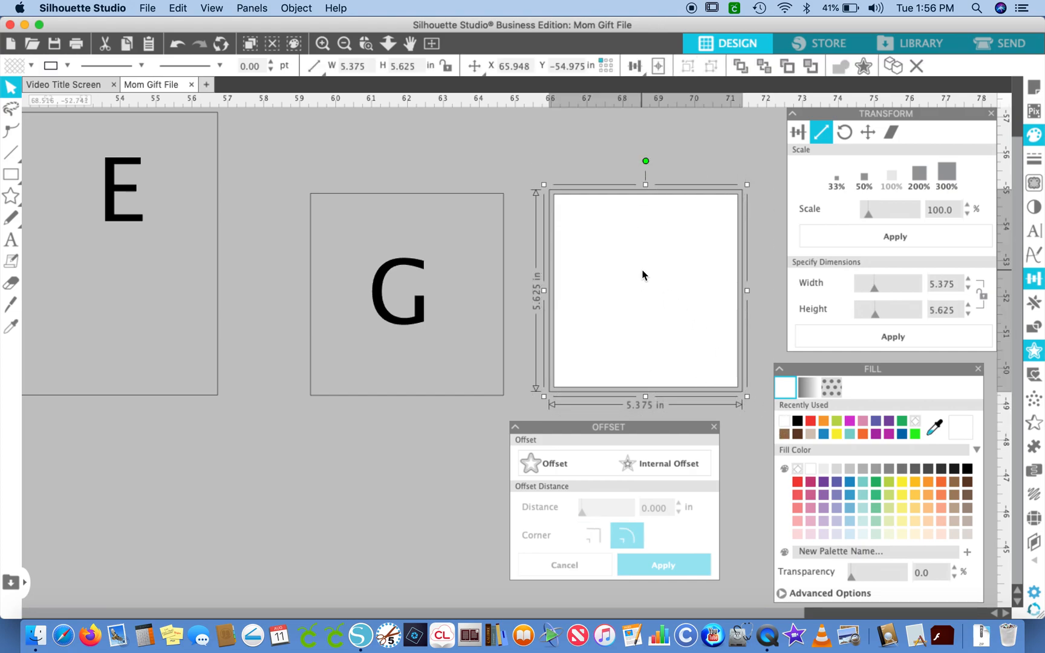
pyautogui.click(969, 471)
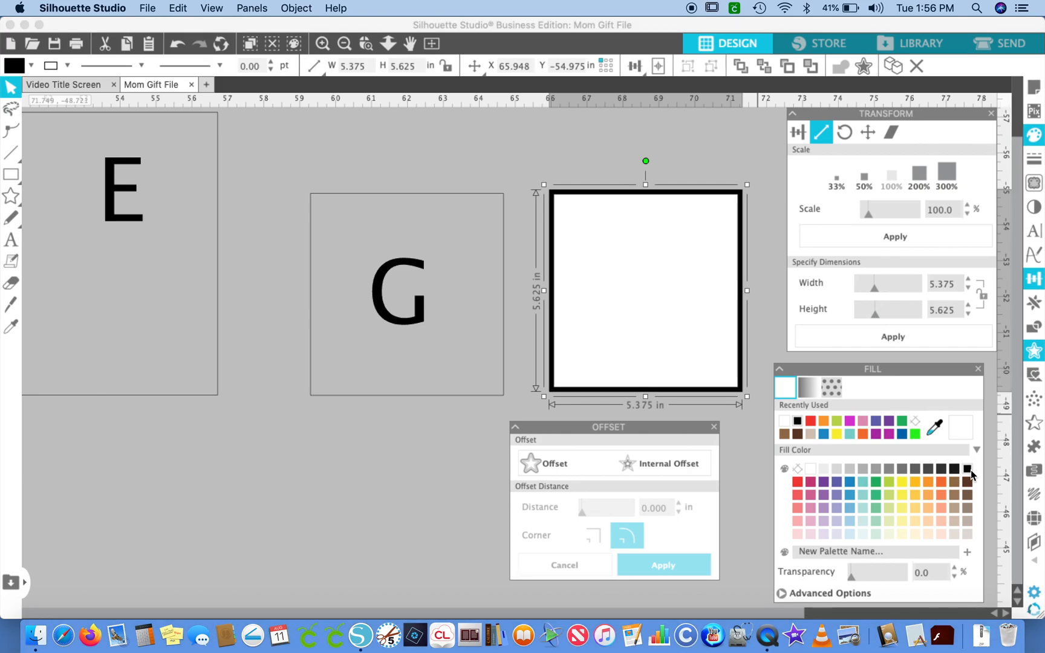
pyautogui.click(345, 44)
pyautogui.click(345, 44)
pyautogui.click(345, 45)
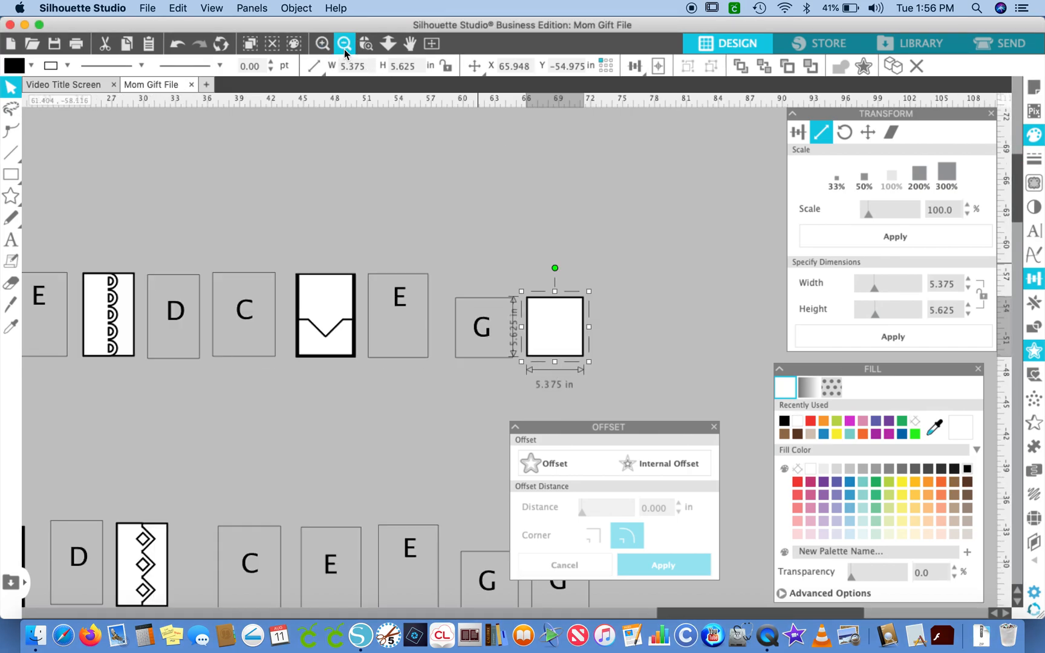
# - Look over the two rows of lettered panels in the Mom Gift File design
pyautogui.hscroll(-3, 340, 323)
pyautogui.scroll(-5, 341, 323)
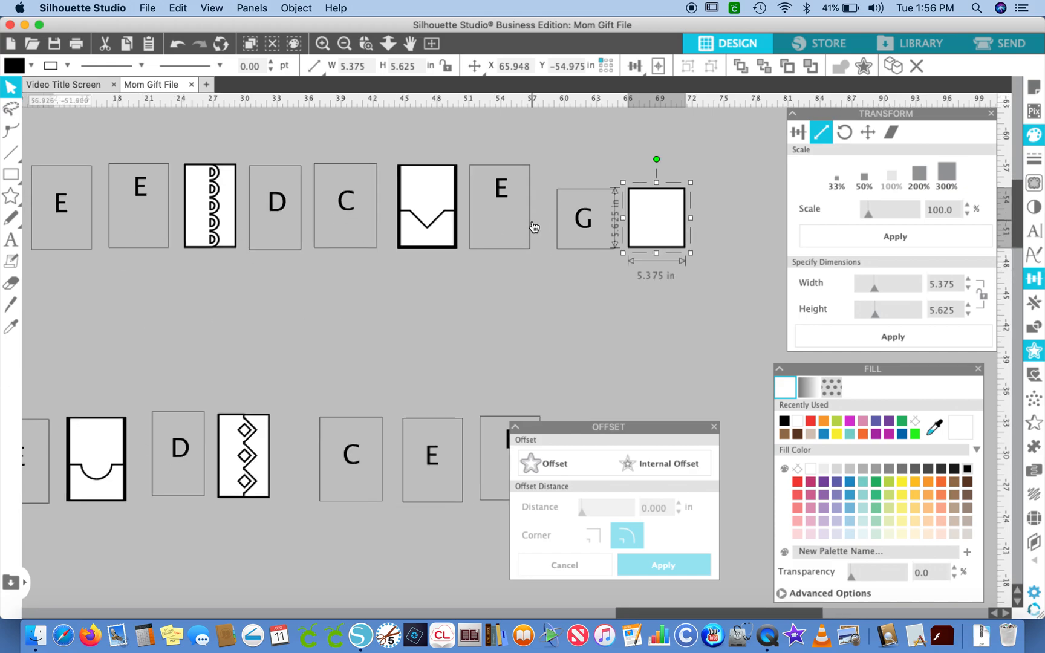
pyautogui.hscroll(-3, 662, 181)
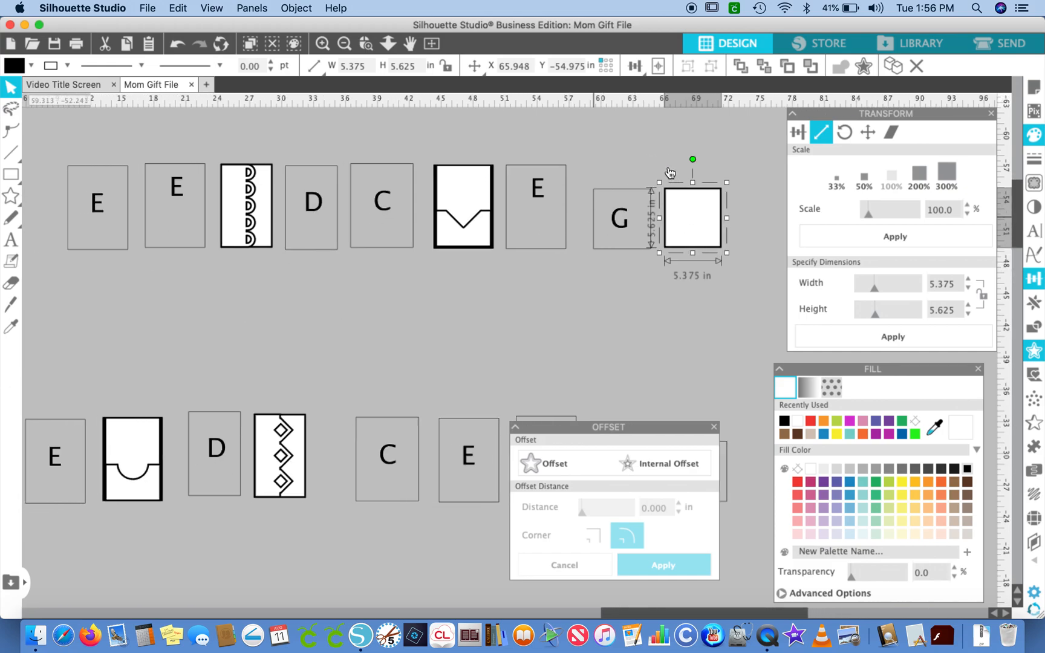
pyautogui.scroll(1, 670, 173)
pyautogui.hscroll(1, 670, 174)
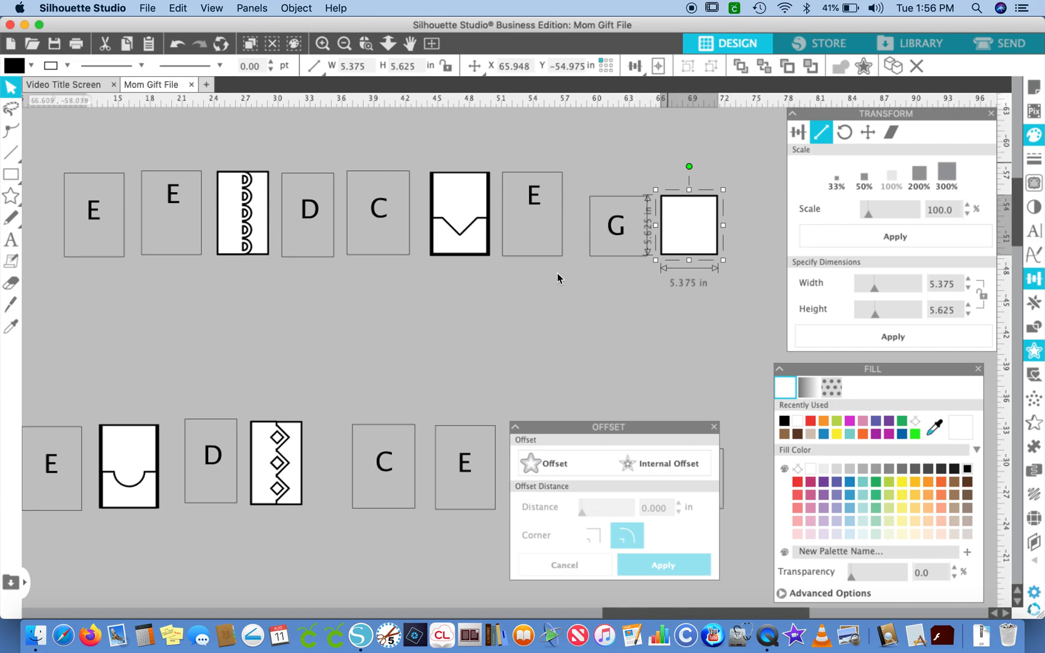
pyautogui.scroll(-2, 549, 293)
pyautogui.hscroll(-2, 549, 293)
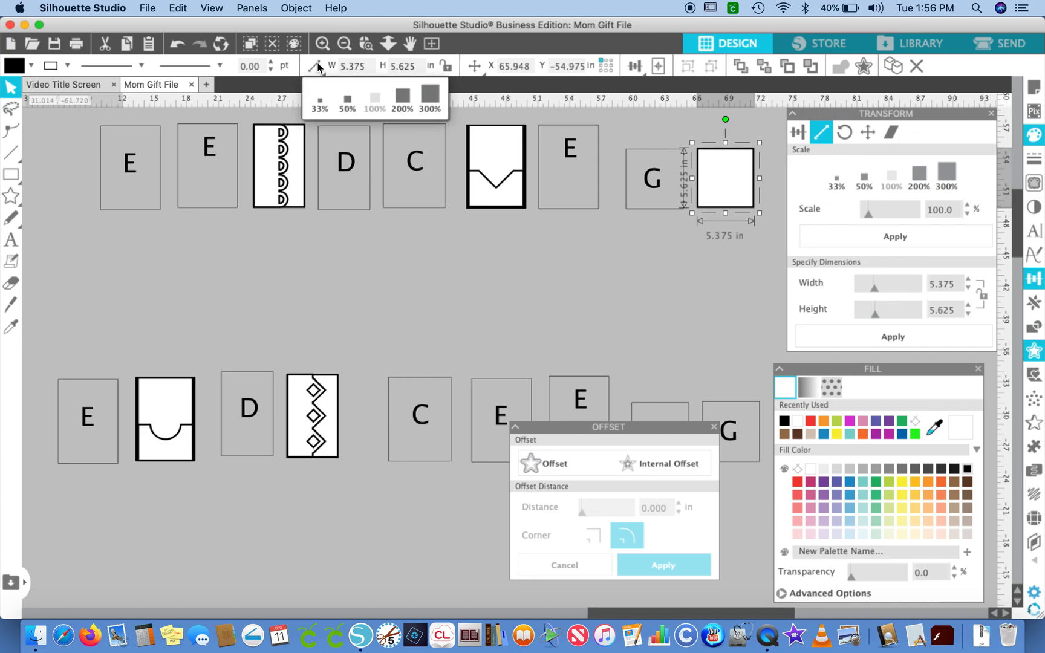
# - Shift the upper row's first E panel slightly and move its letter E out above the frame
pyautogui.click(324, 43)
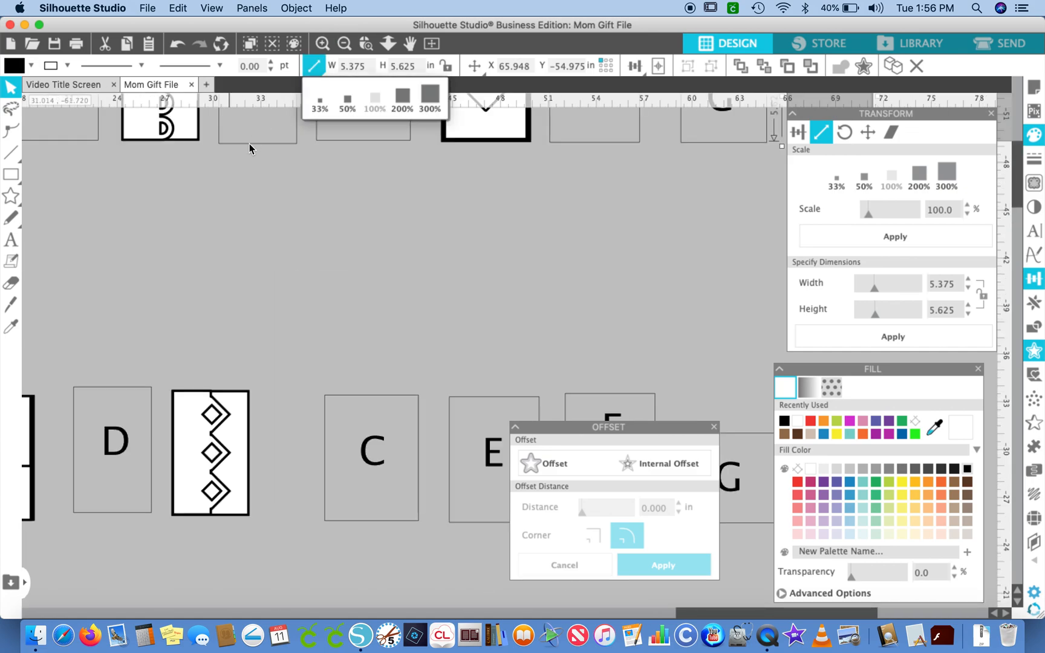
pyautogui.hscroll(-3, 308, 211)
pyautogui.scroll(1, 308, 211)
pyautogui.hscroll(-5, 307, 209)
pyautogui.scroll(3, 307, 209)
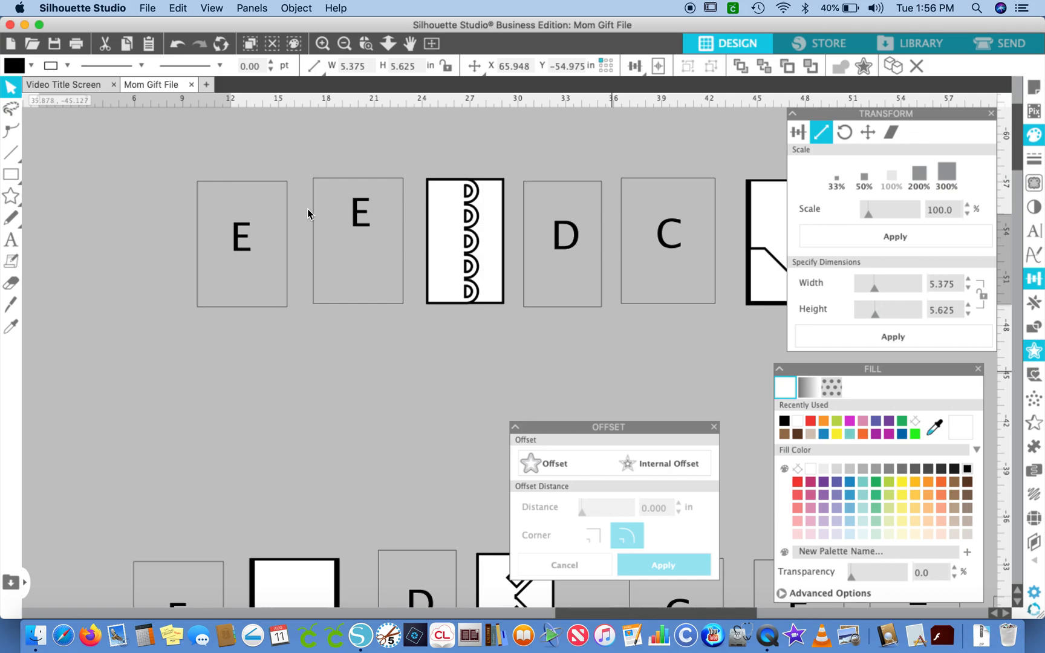
pyautogui.moveTo(180, 169); pyautogui.dragTo(289, 299)
pyautogui.click(287, 361)
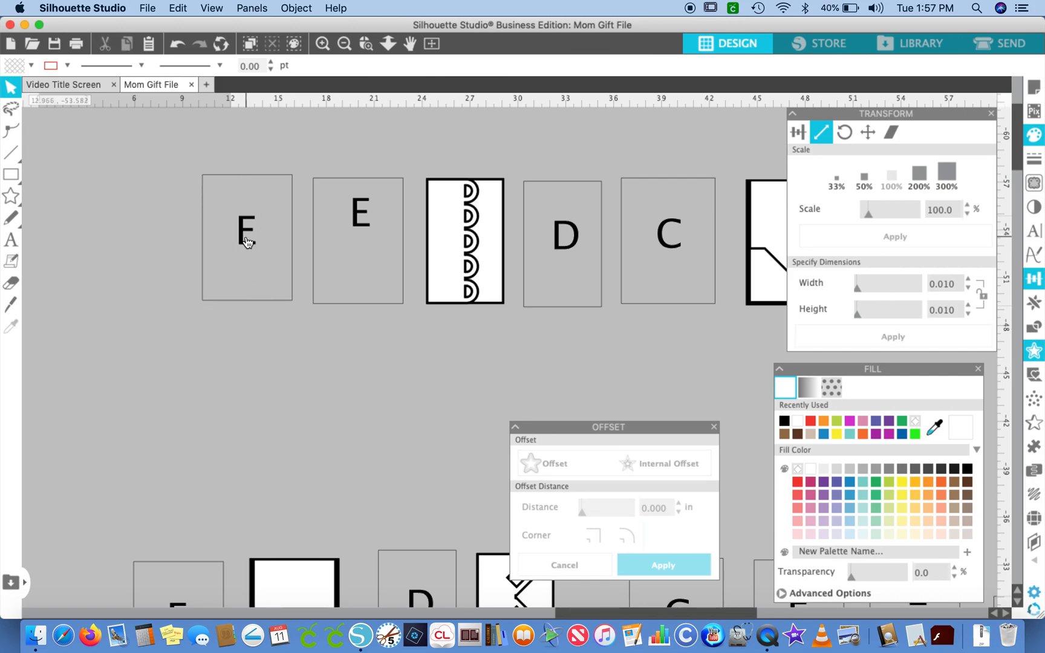
pyautogui.click(245, 240)
pyautogui.moveTo(246, 241); pyautogui.dragTo(254, 142)
# - Draw a rectangle about 3.27 by 3.33 in in the blank area beside the emptied first frame
pyautogui.scroll(2, 177, 171)
pyautogui.hscroll(-2, 178, 171)
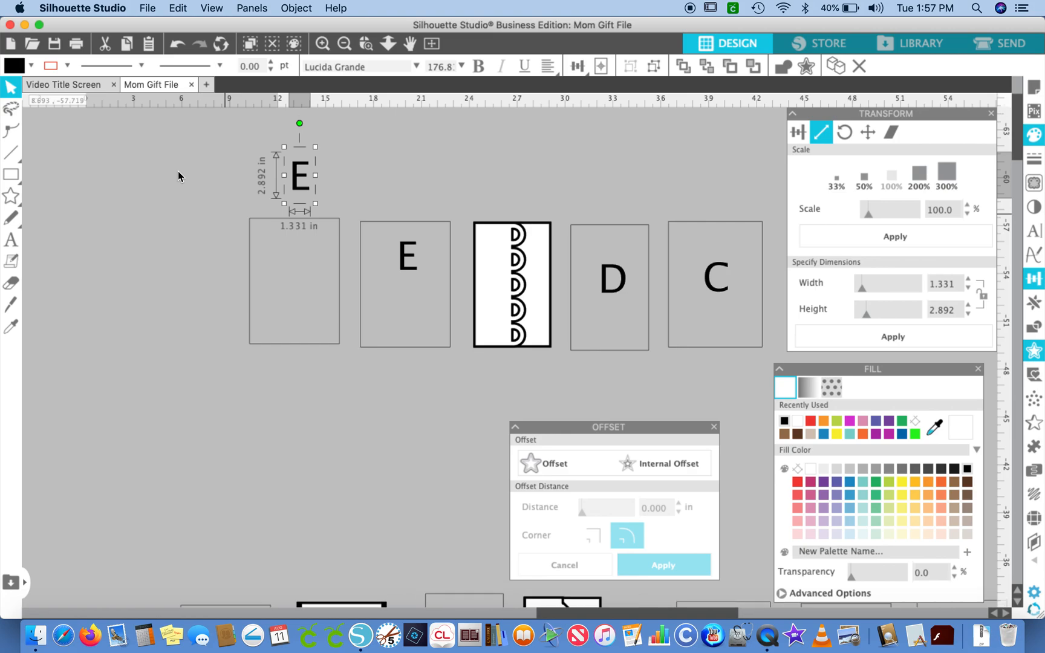
pyautogui.click(319, 44)
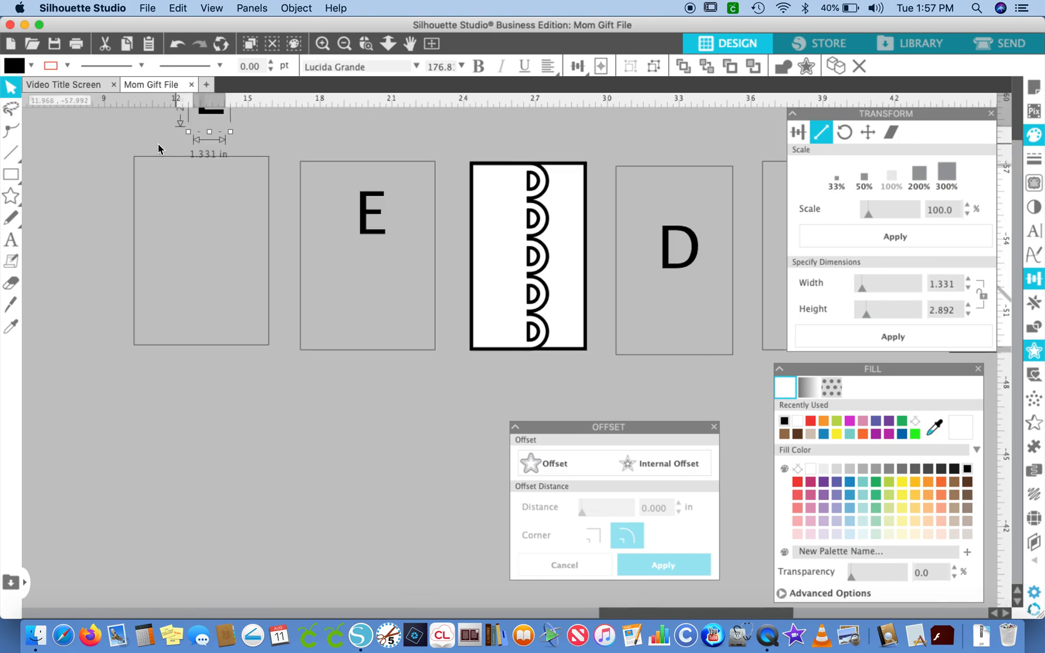
pyautogui.scroll(2, 158, 144)
pyautogui.hscroll(-1, 158, 144)
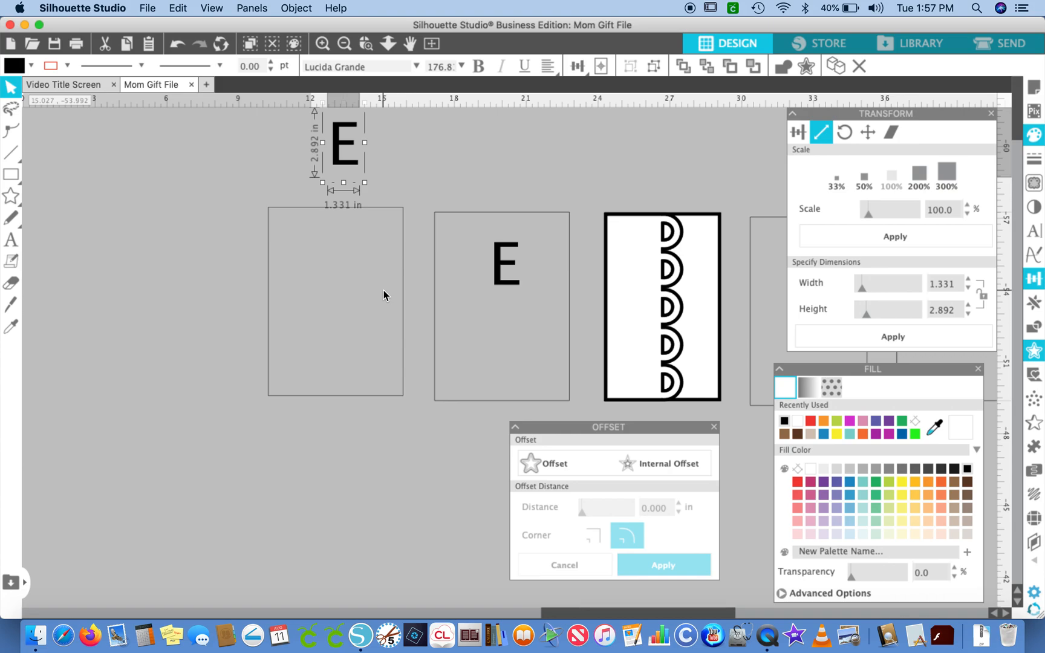
pyautogui.click(11, 174)
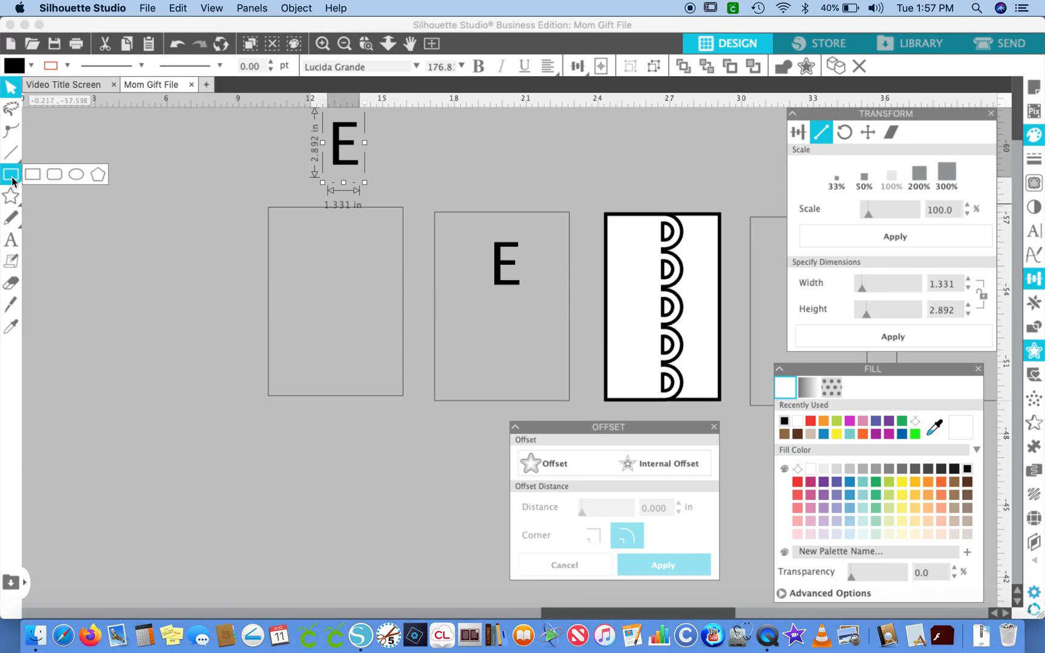
pyautogui.click(28, 177)
pyautogui.moveTo(107, 276); pyautogui.dragTo(188, 361)
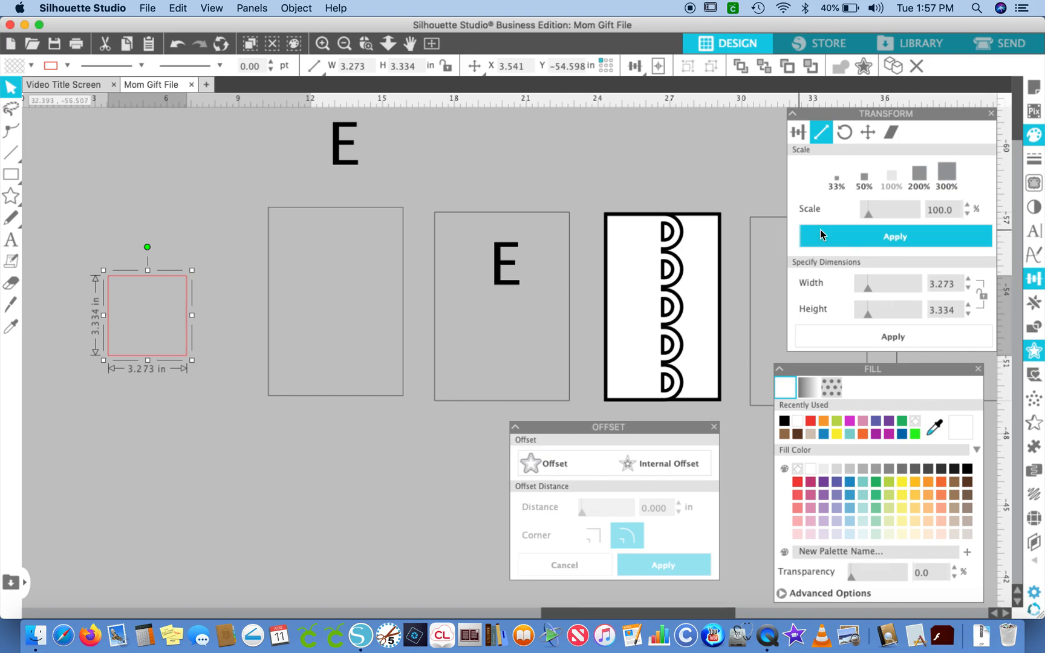
# - Set the new rectangle's width and height to 4 in
pyautogui.click(960, 286)
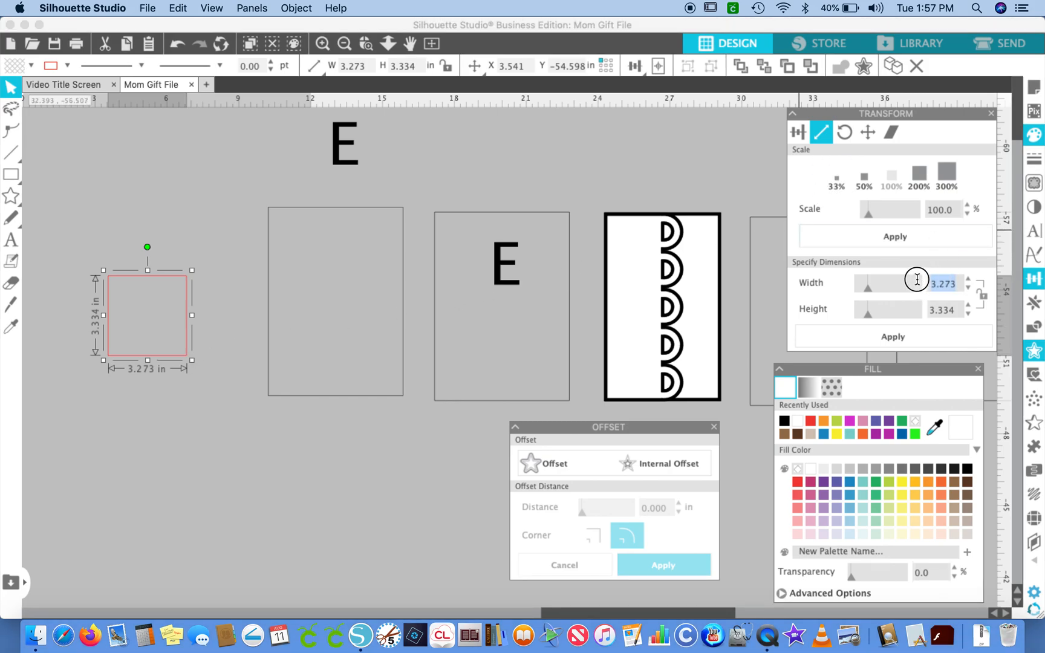
pyautogui.write('4')
pyautogui.press('Tab')
pyautogui.write('4')
pyautogui.press('Tab')
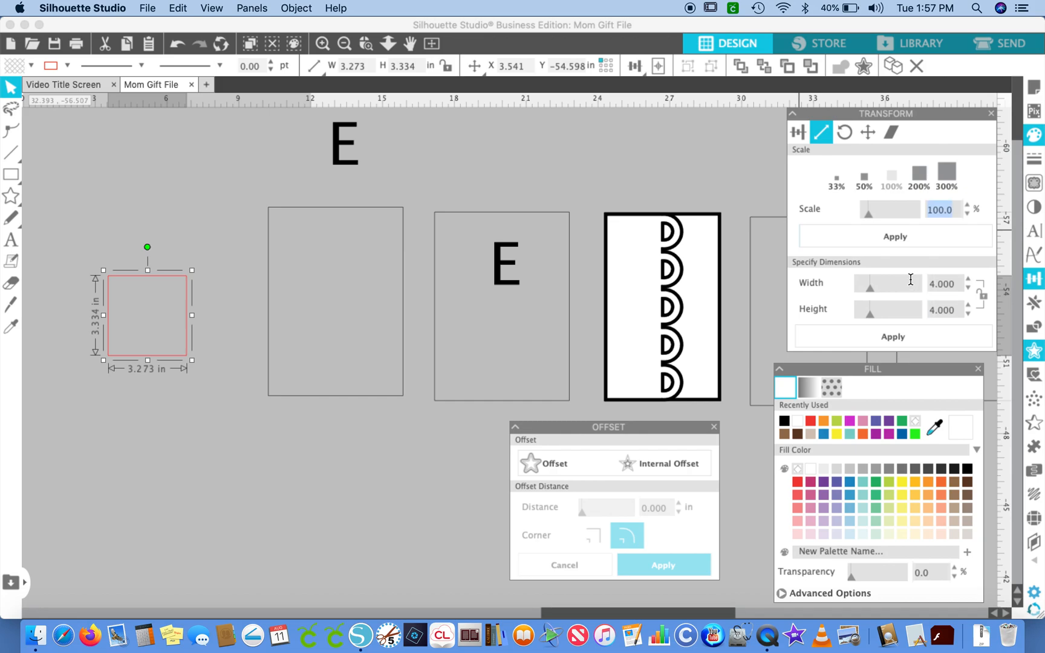
pyautogui.click(912, 335)
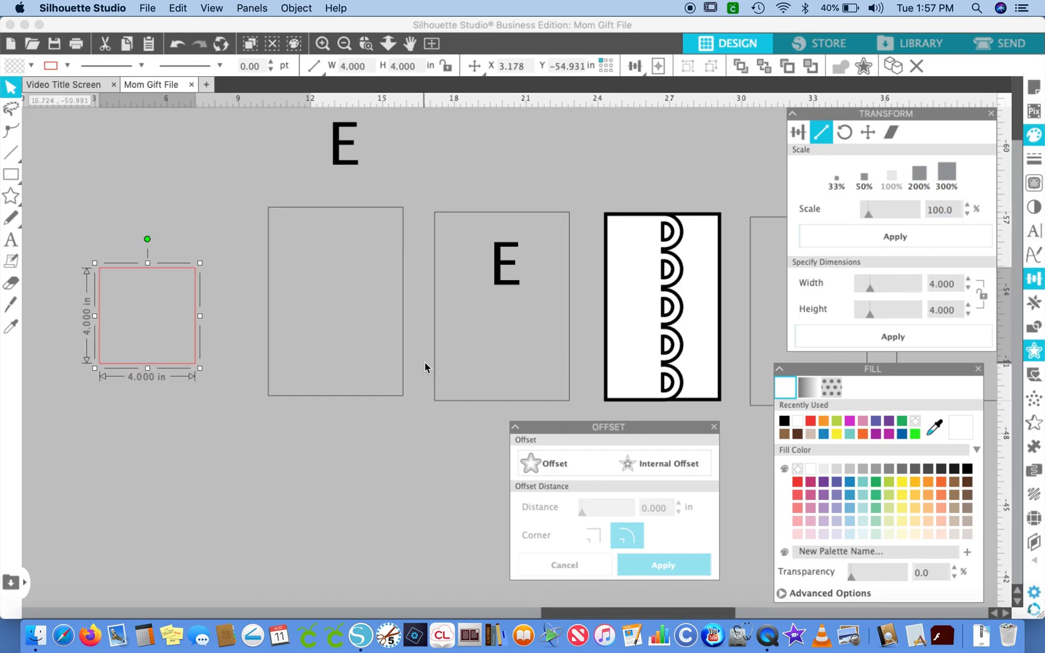
# - Place the square in the emptied frame's lower-left corner and resize it to 3.5 by 3.5 in
pyautogui.moveTo(198, 333); pyautogui.dragTo(374, 357)
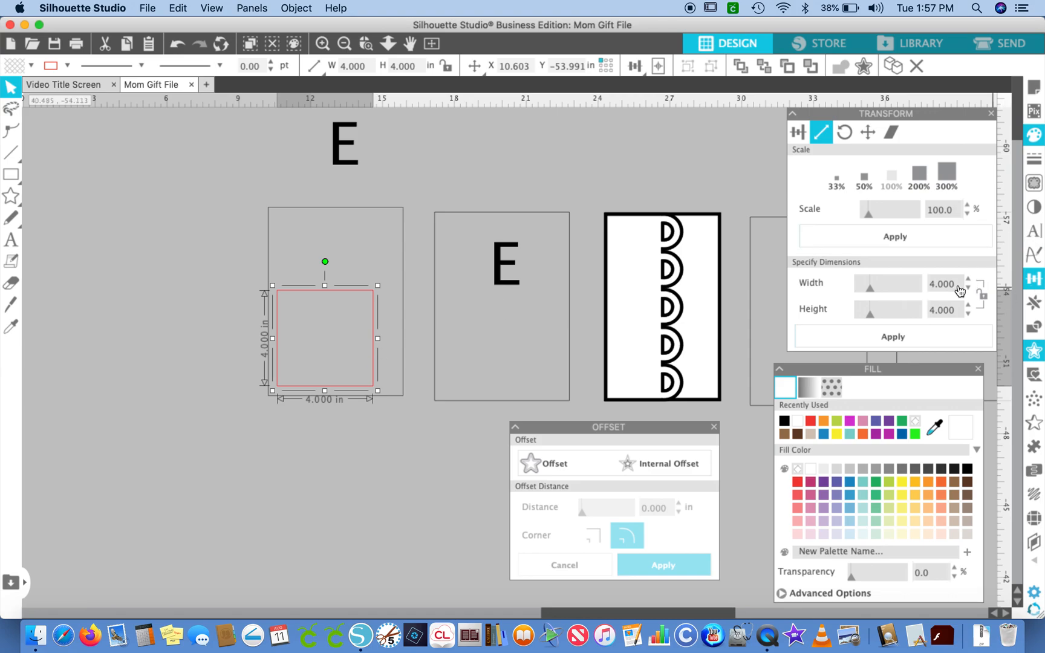
pyautogui.moveTo(955, 285); pyautogui.dragTo(916, 280)
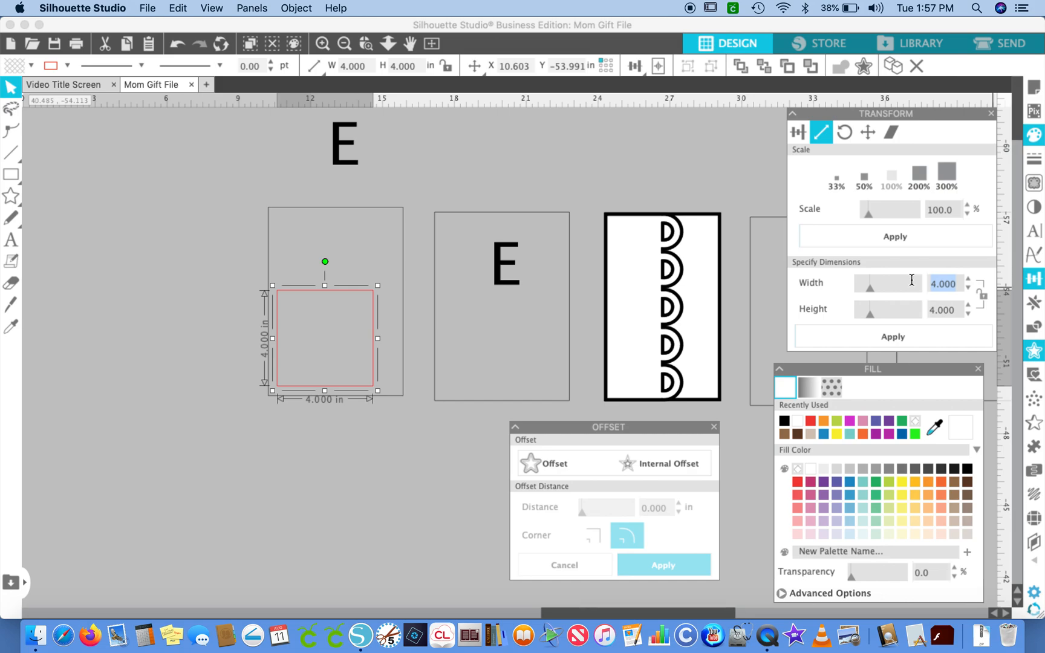
pyautogui.press('BackSpace')
pyautogui.press('Tab')
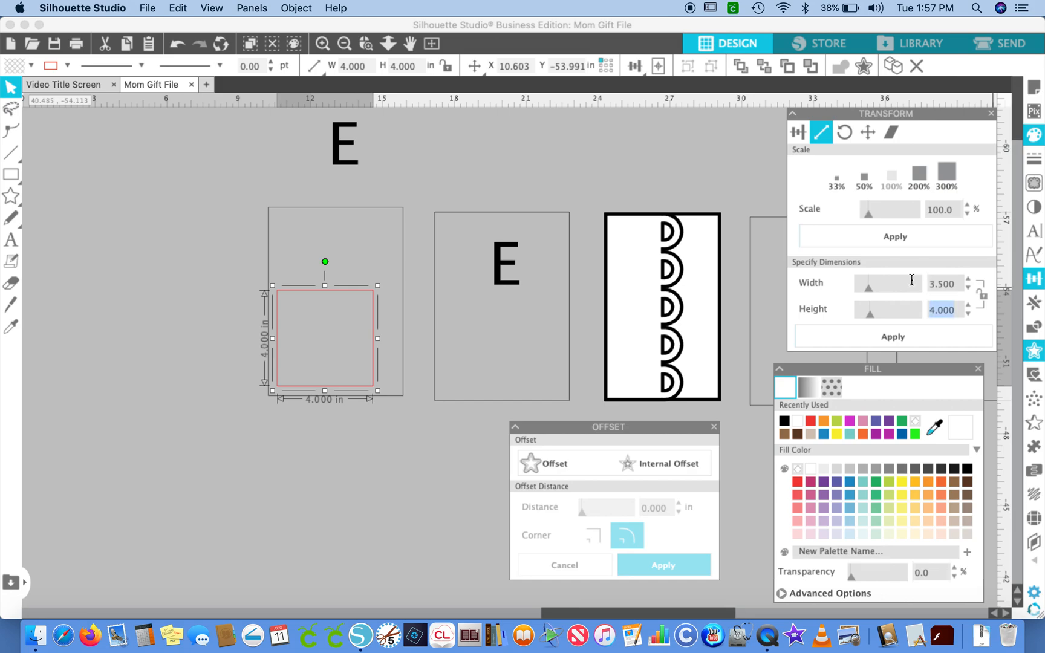
pyautogui.write('3.5')
pyautogui.click(902, 338)
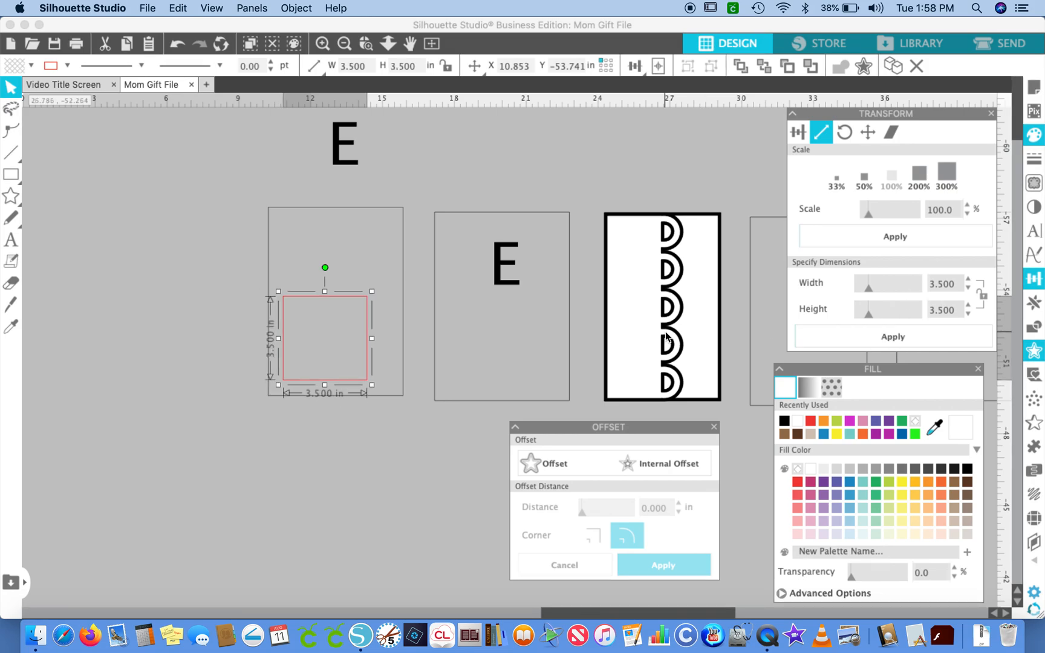
pyautogui.moveTo(370, 335); pyautogui.dragTo(360, 352)
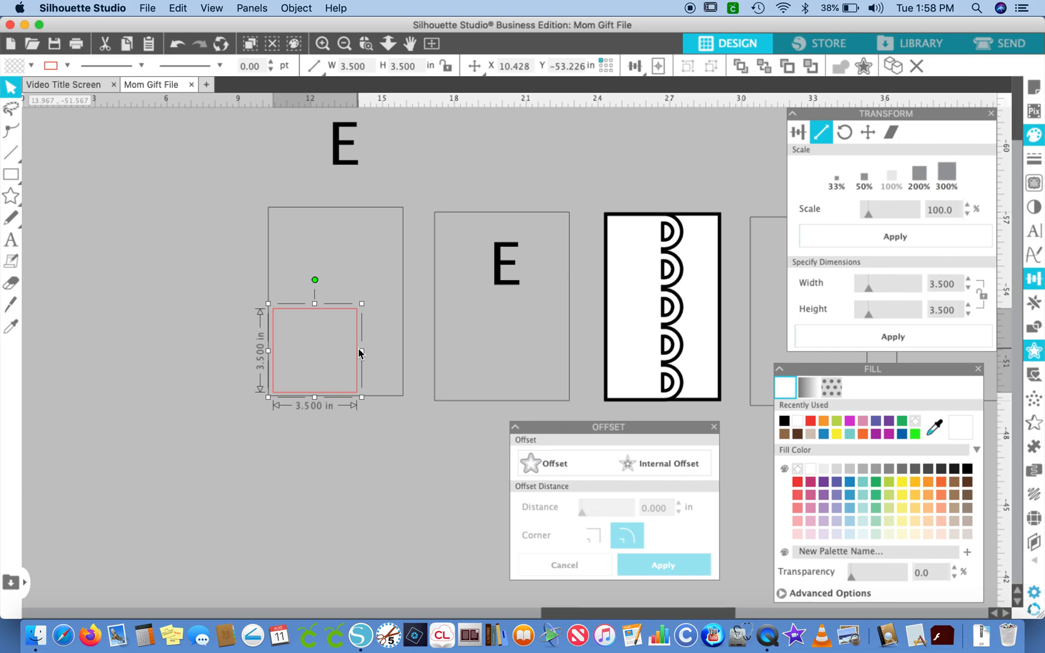
# - Place a copy of the 3.5 in square in the frame's upper-right corner
pyautogui.click(321, 46)
pyautogui.scroll(3, 250, 166)
pyautogui.hscroll(-3, 250, 166)
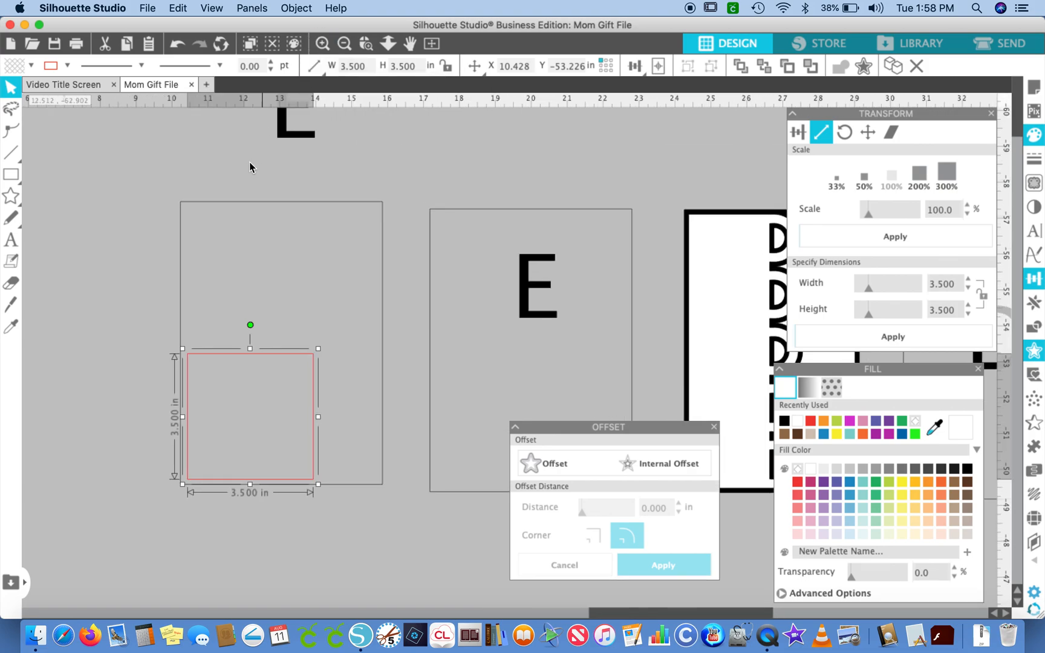
pyautogui.click(124, 300)
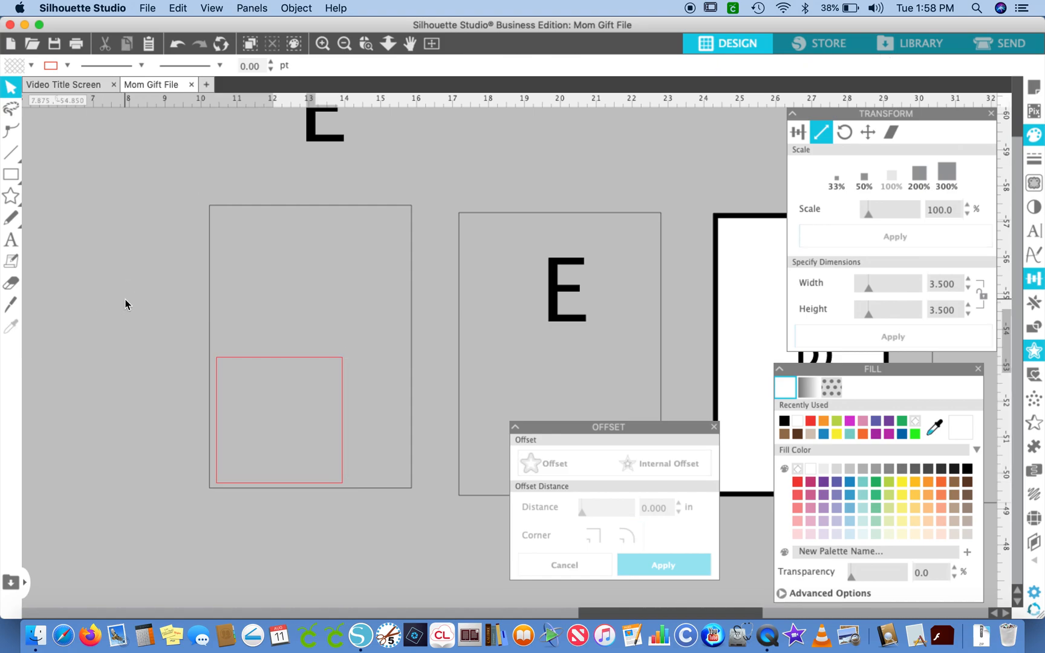
pyautogui.click(261, 356)
pyautogui.moveTo(261, 353); pyautogui.dragTo(328, 210)
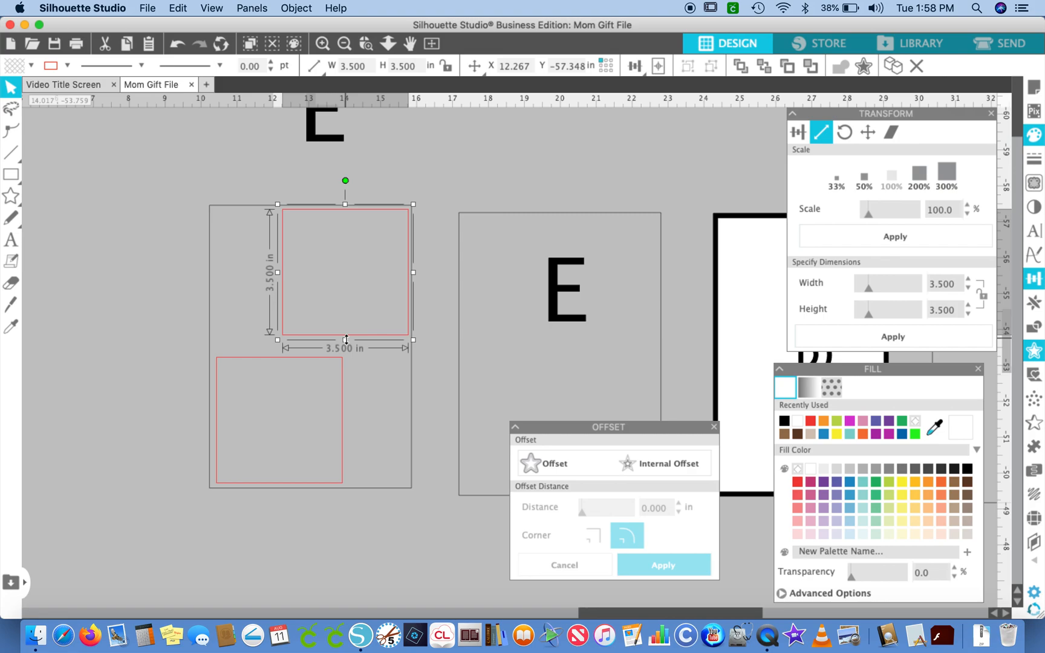
# - Resize the upper-right square to 3 in wide by 3 in high
pyautogui.moveTo(346, 339); pyautogui.dragTo(346, 324)
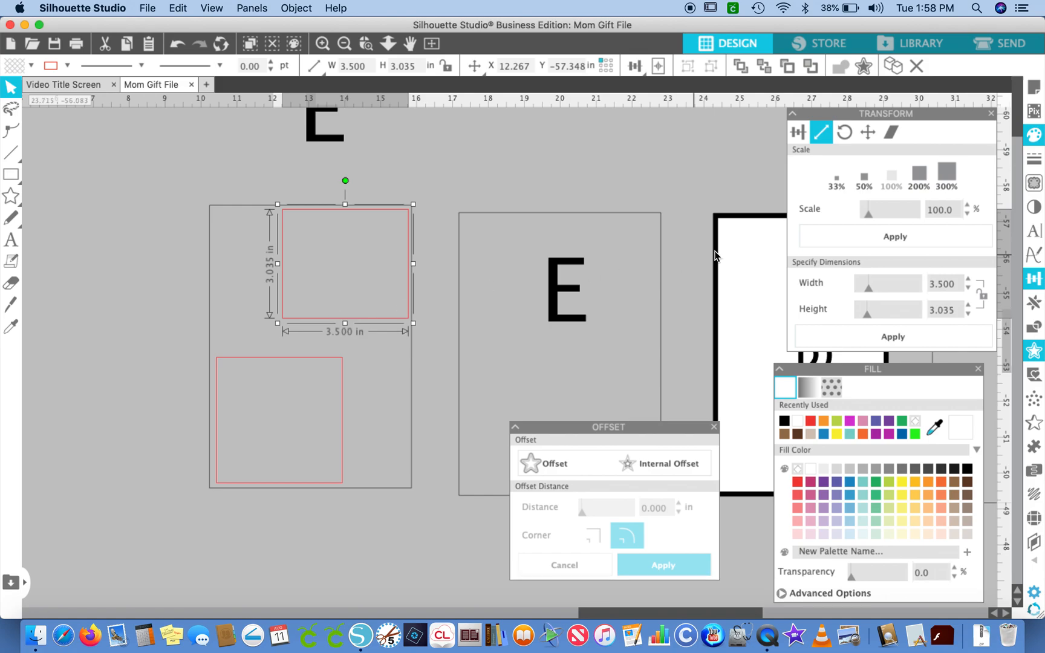
pyautogui.click(908, 282)
pyautogui.write('3')
pyautogui.press('Tab')
pyautogui.write('3')
pyautogui.press('Tab')
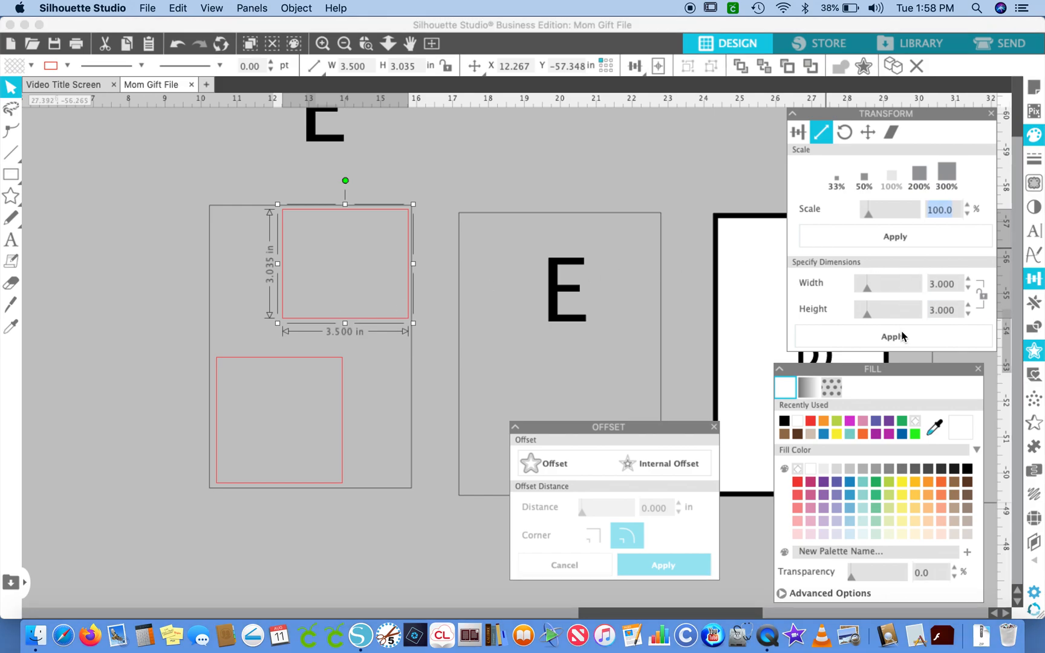
pyautogui.click(894, 335)
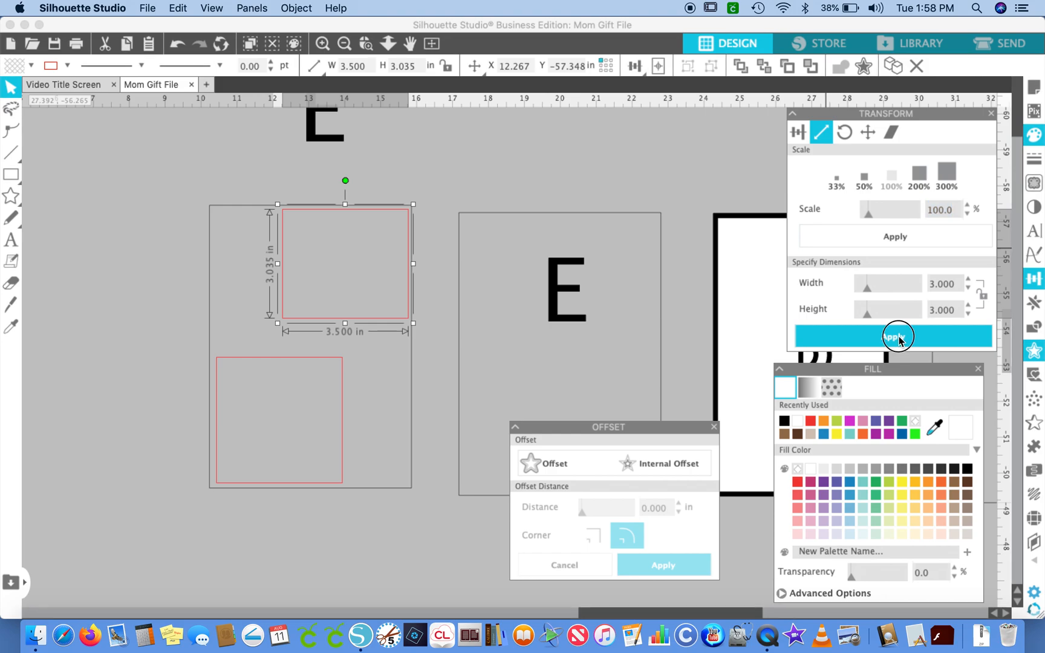
# - Resize the lower-left square to 3 by 3 in and fit both squares snugly into their corners of the frame
pyautogui.click(344, 419)
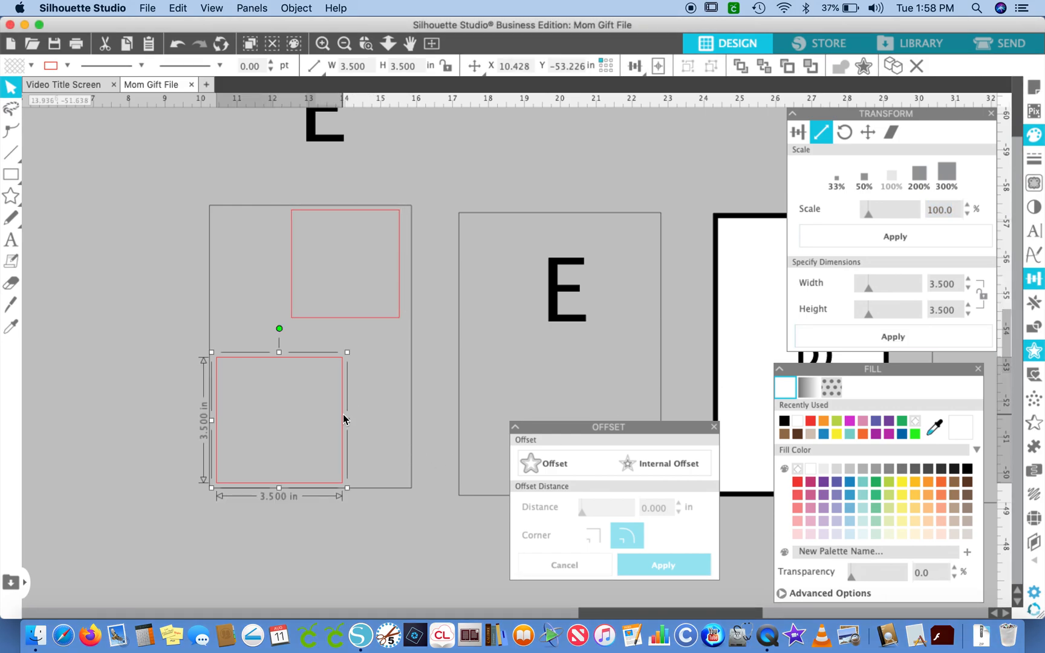
pyautogui.click(958, 283)
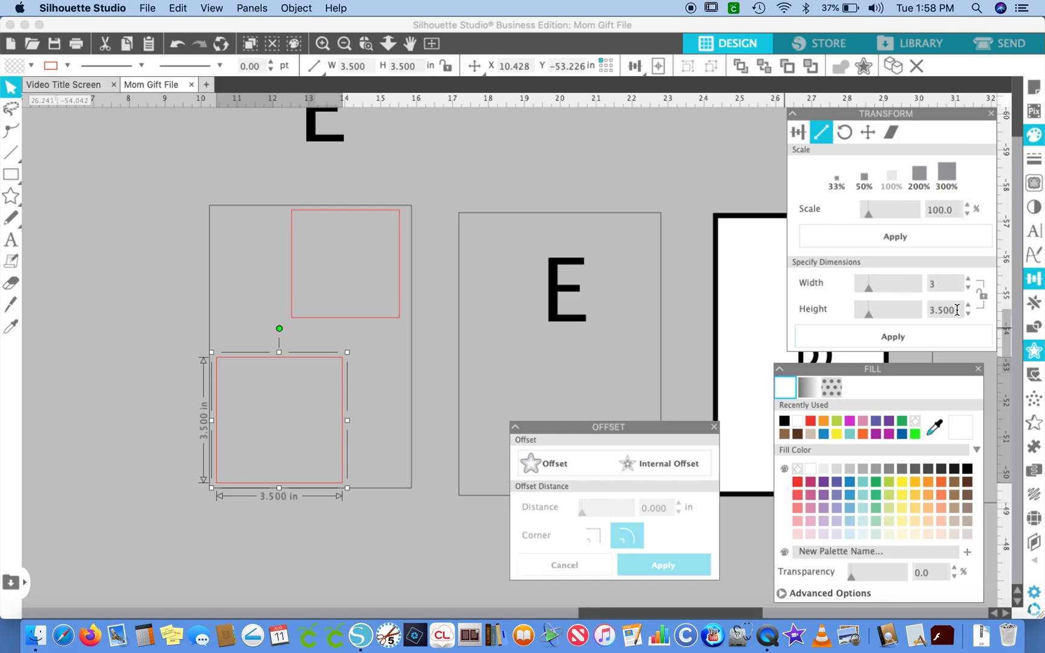
pyautogui.moveTo(954, 312); pyautogui.dragTo(848, 306)
pyautogui.press('BackSpace')
pyautogui.write('3')
pyautogui.click(859, 335)
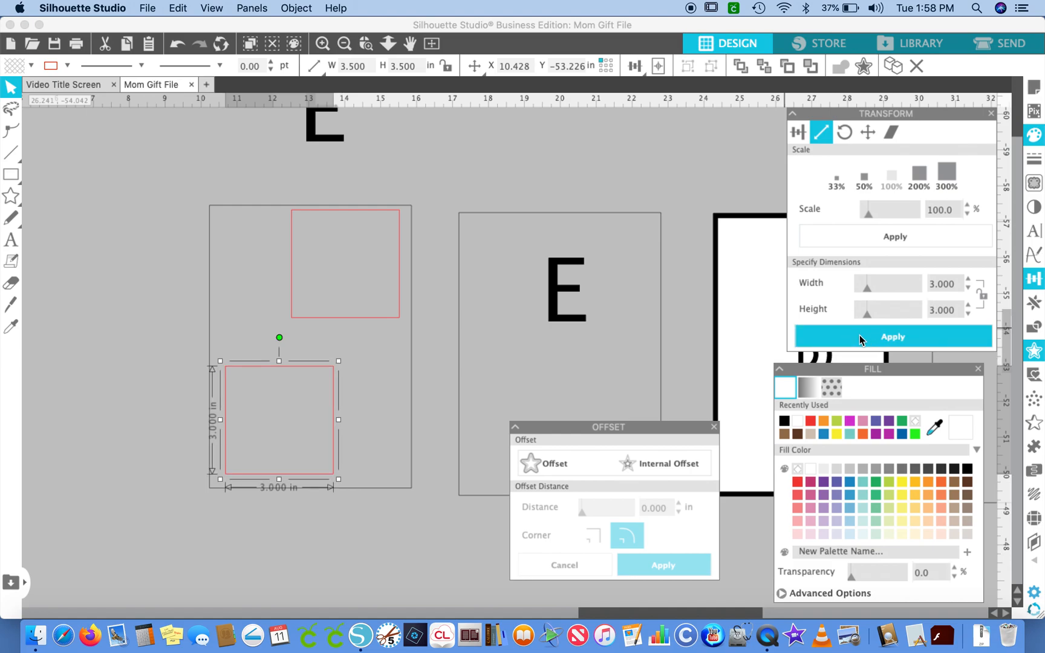
pyautogui.moveTo(333, 433); pyautogui.dragTo(321, 446)
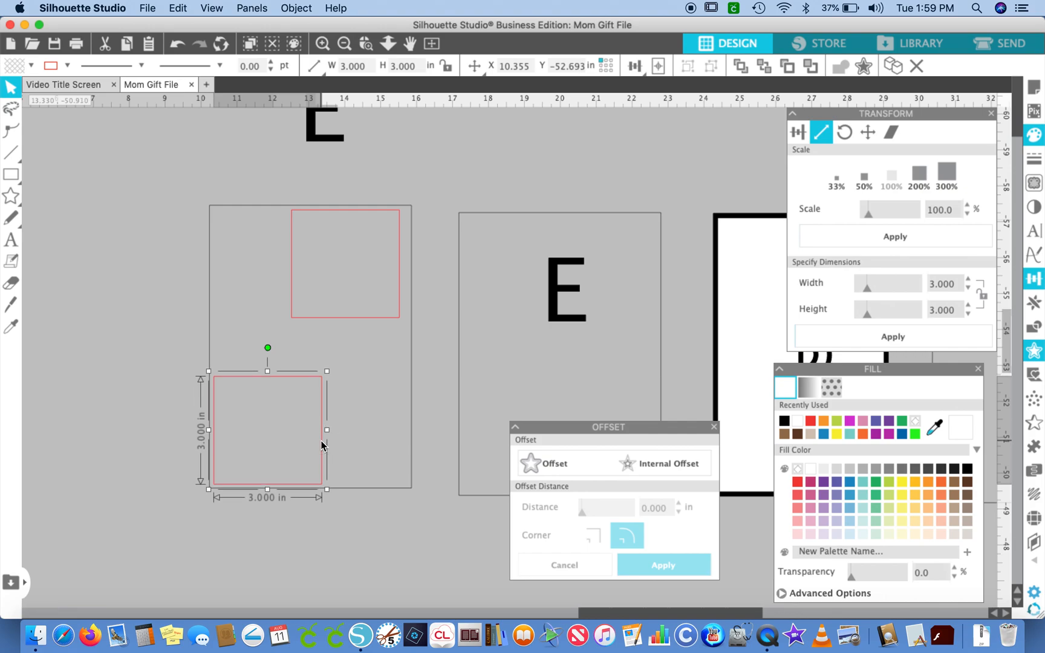
pyautogui.moveTo(293, 272); pyautogui.dragTo(299, 267)
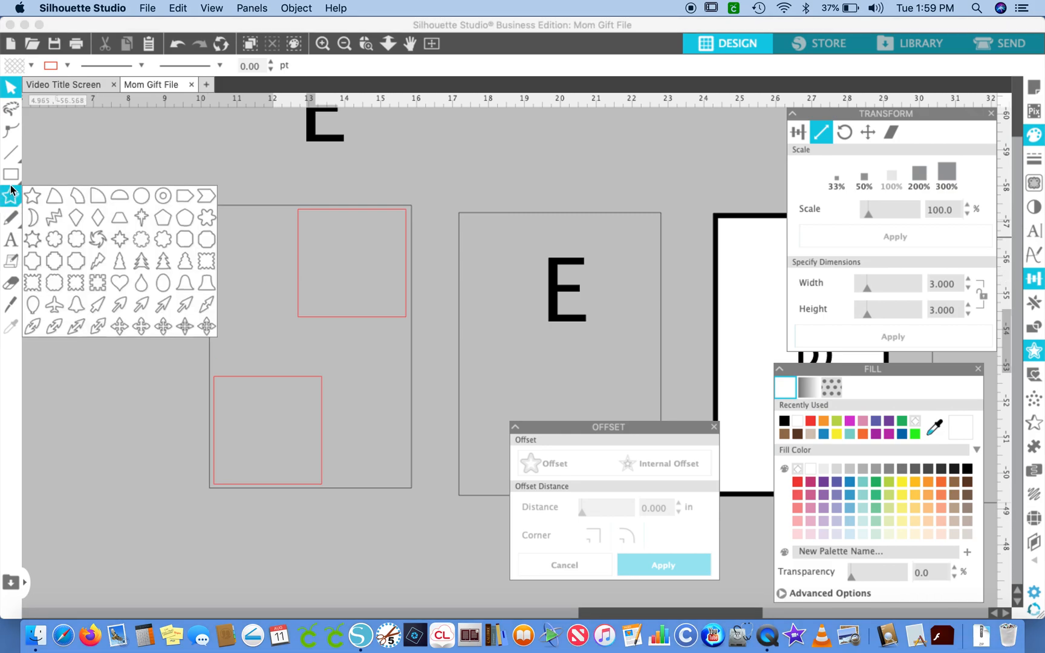
# - Draw a horizontal rectangle about 5.37 by 1.41 in across the frame and position it between the two squares
pyautogui.click(31, 177)
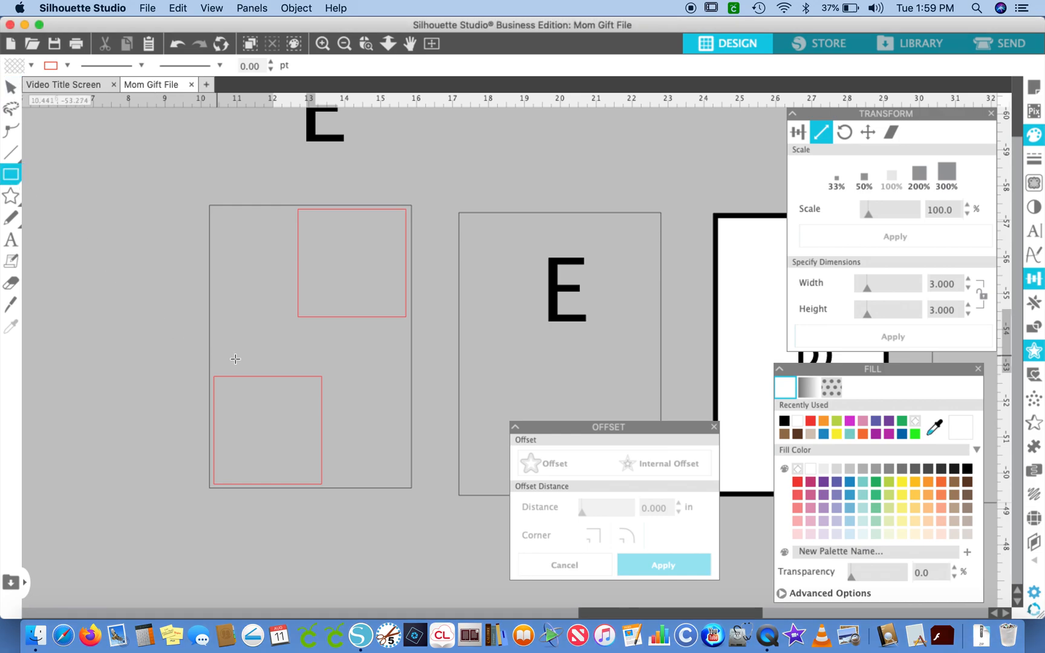
pyautogui.moveTo(216, 315); pyautogui.dragTo(408, 367)
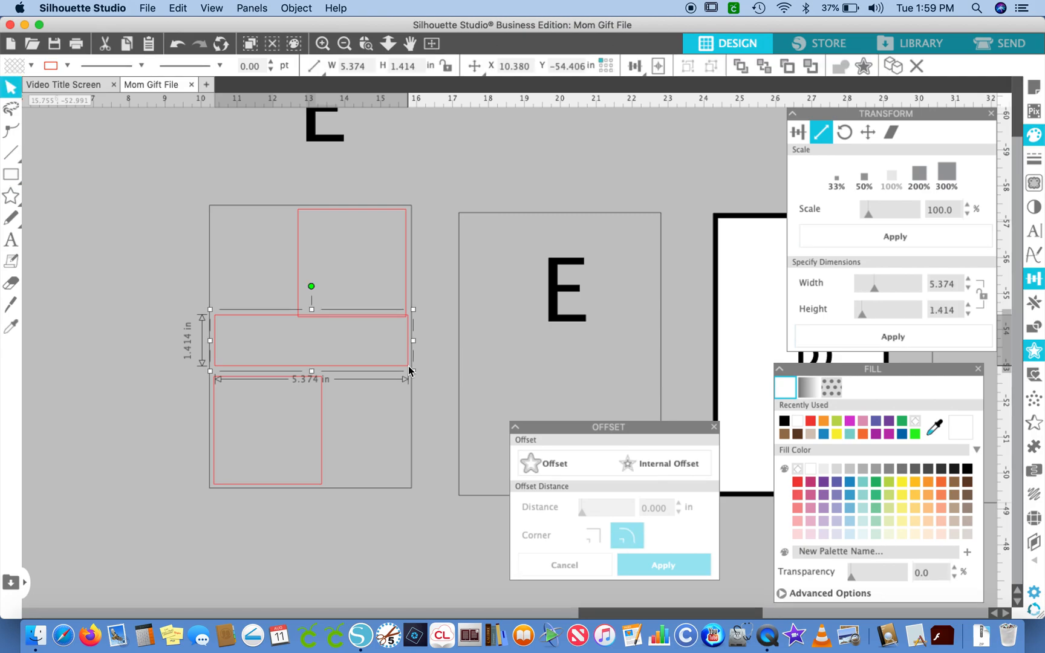
pyautogui.click(94, 415)
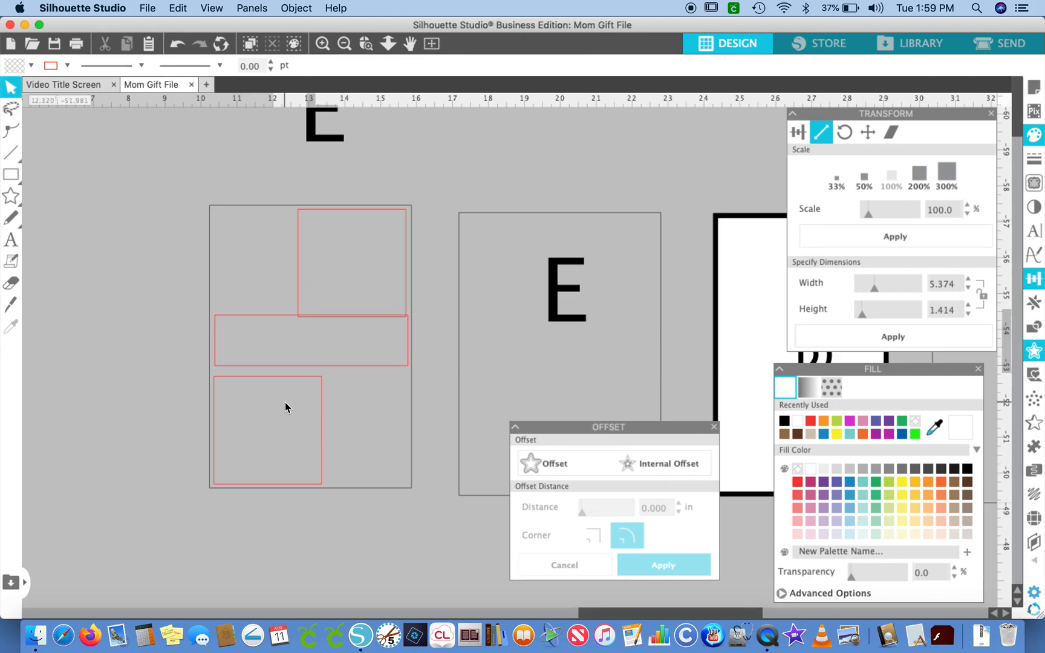
pyautogui.click(347, 366)
pyautogui.moveTo(348, 365); pyautogui.dragTo(348, 368)
pyautogui.moveTo(347, 368); pyautogui.dragTo(346, 370)
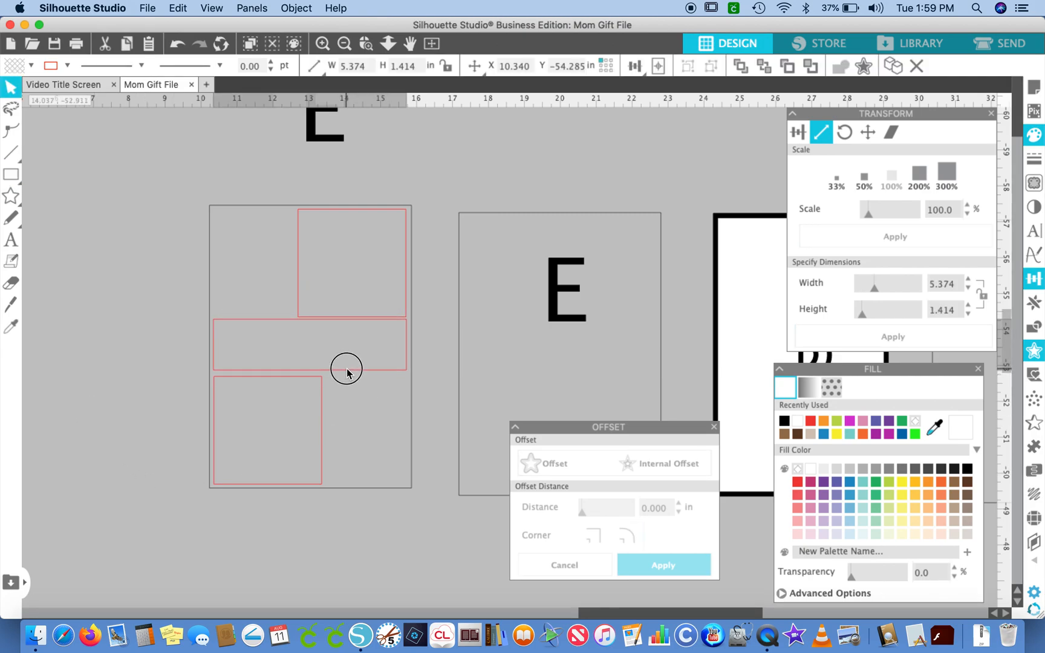
# - Set the height of the horizontal strip between the two squares to 1.375 in
pyautogui.click(261, 306)
pyautogui.click(210, 275)
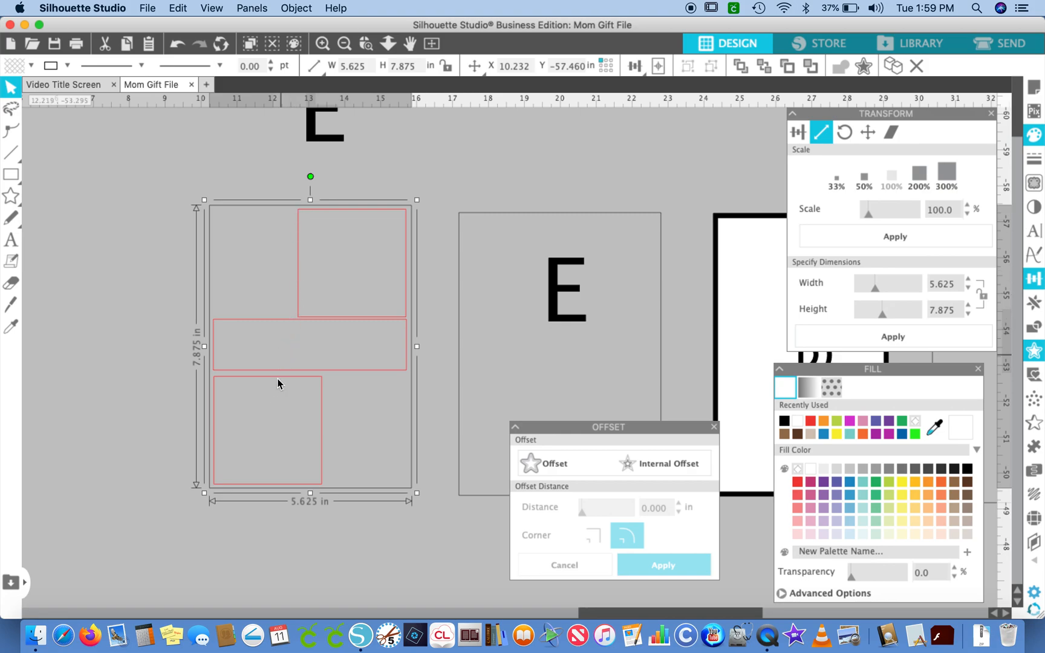
pyautogui.click(299, 295)
pyautogui.click(322, 423)
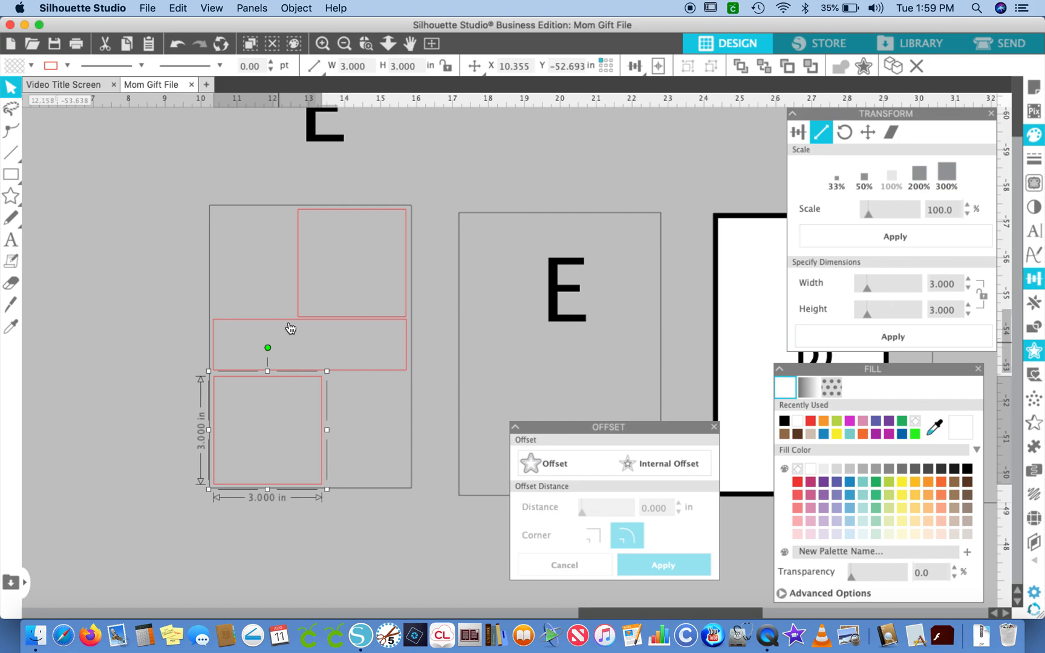
pyautogui.click(212, 311)
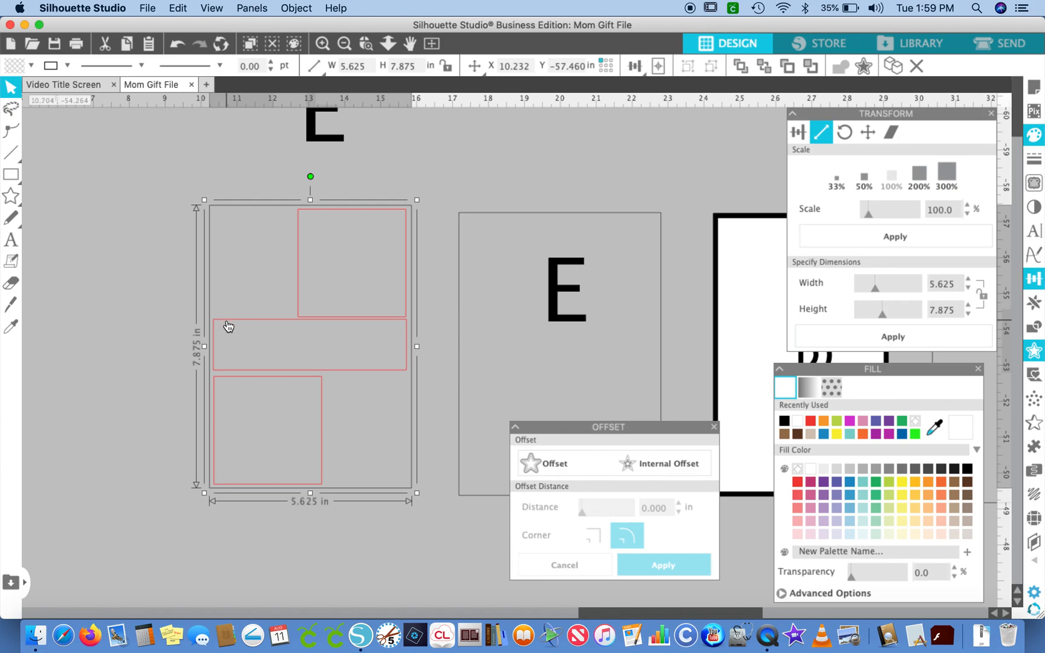
pyautogui.click(228, 326)
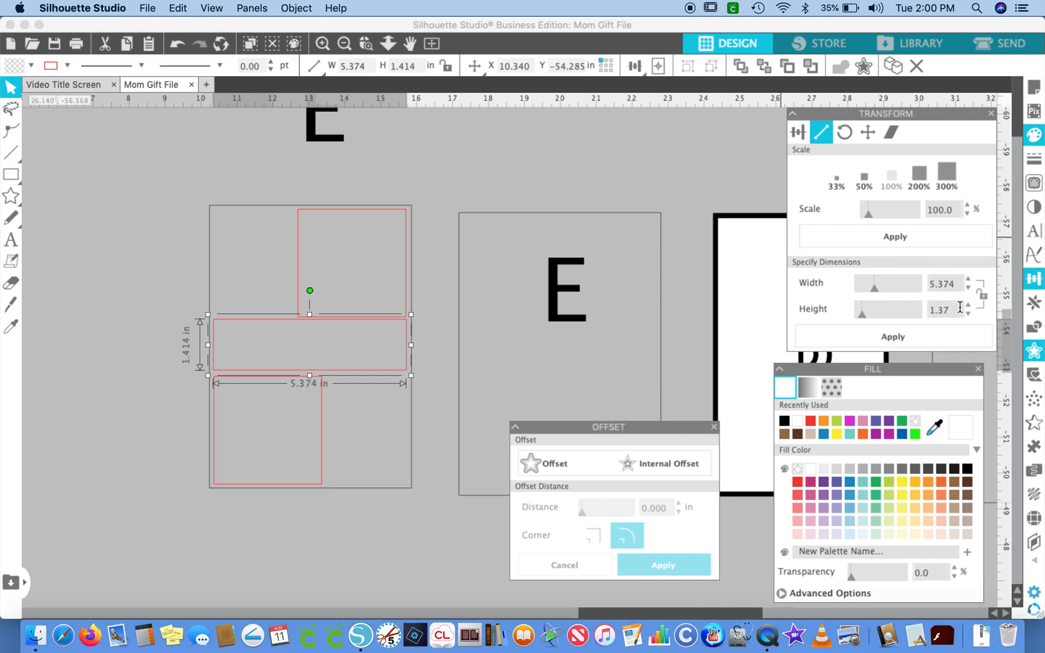
pyautogui.click(950, 338)
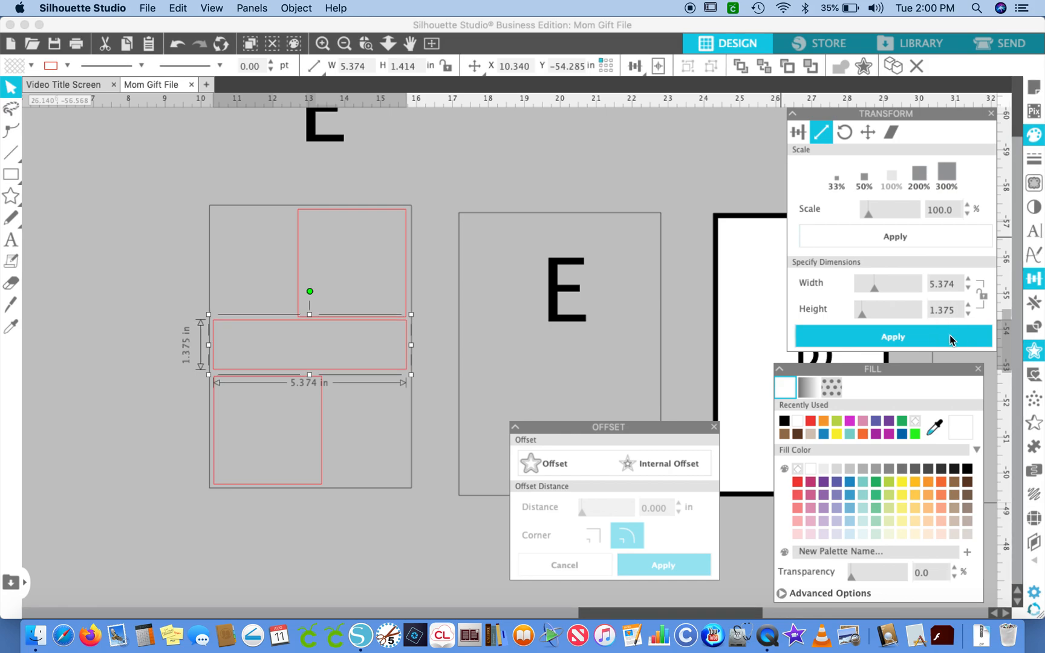
# - Set the width of the horizontal strip to 5.375 in
pyautogui.click(335, 489)
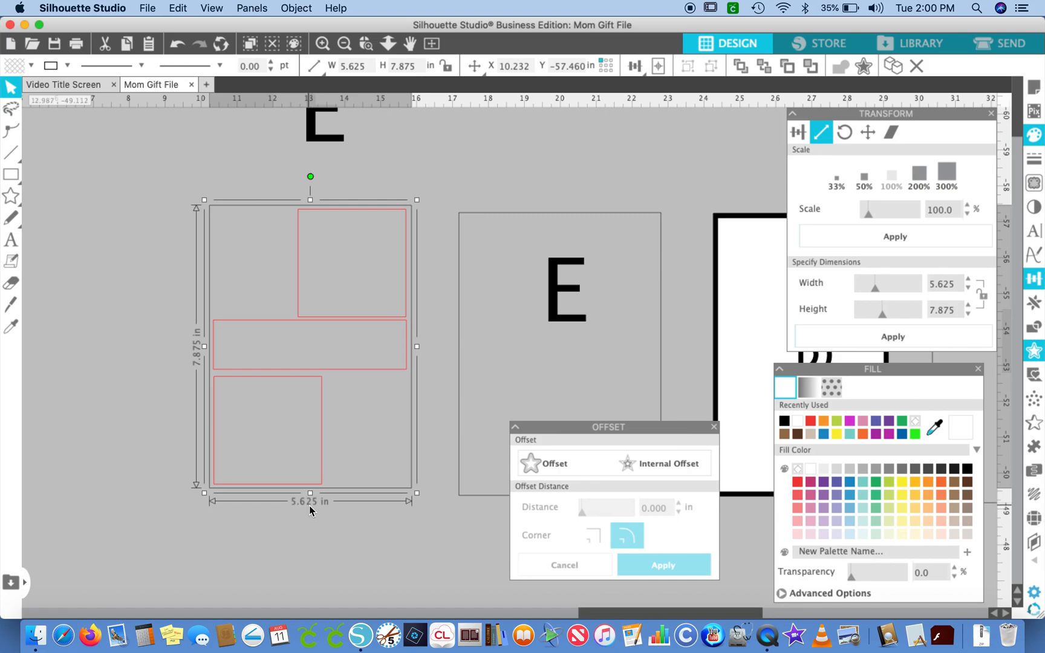
pyautogui.click(367, 369)
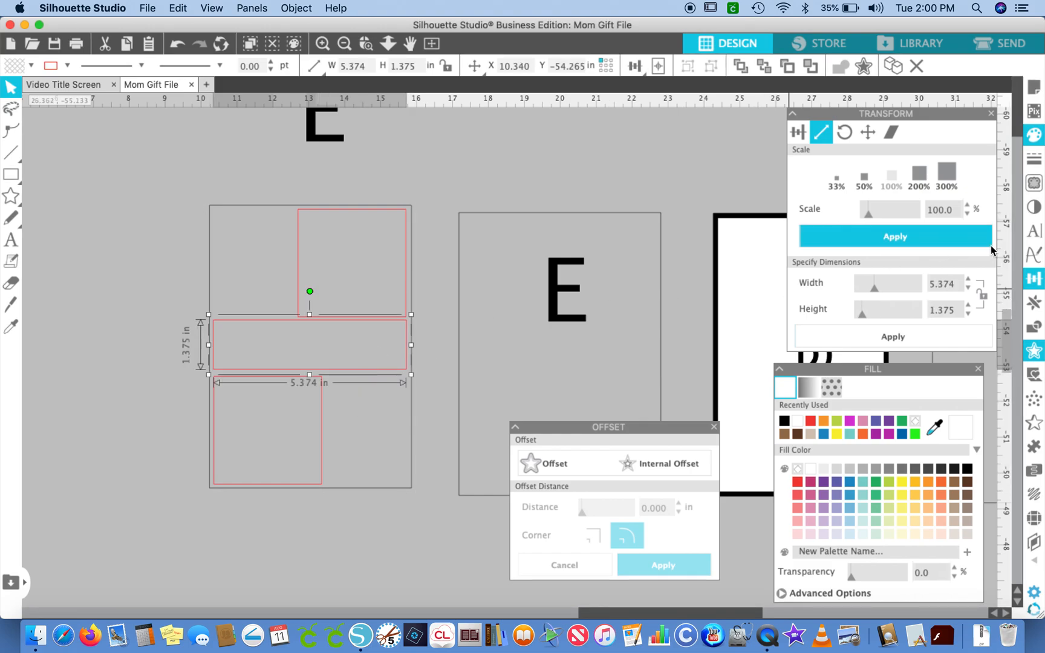
pyautogui.click(959, 283)
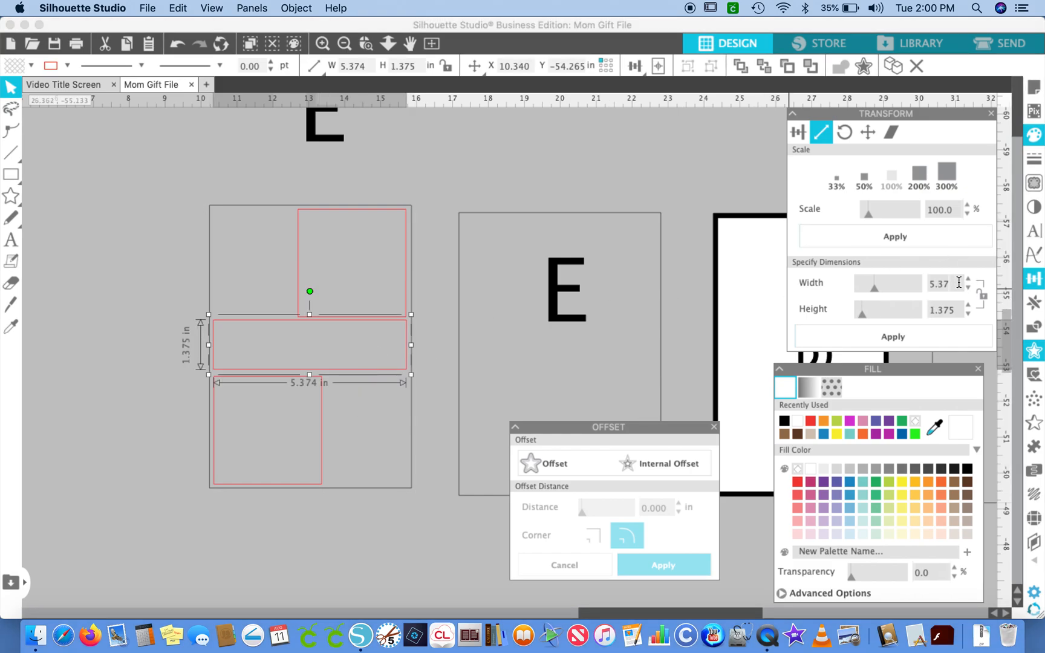
pyautogui.click(920, 340)
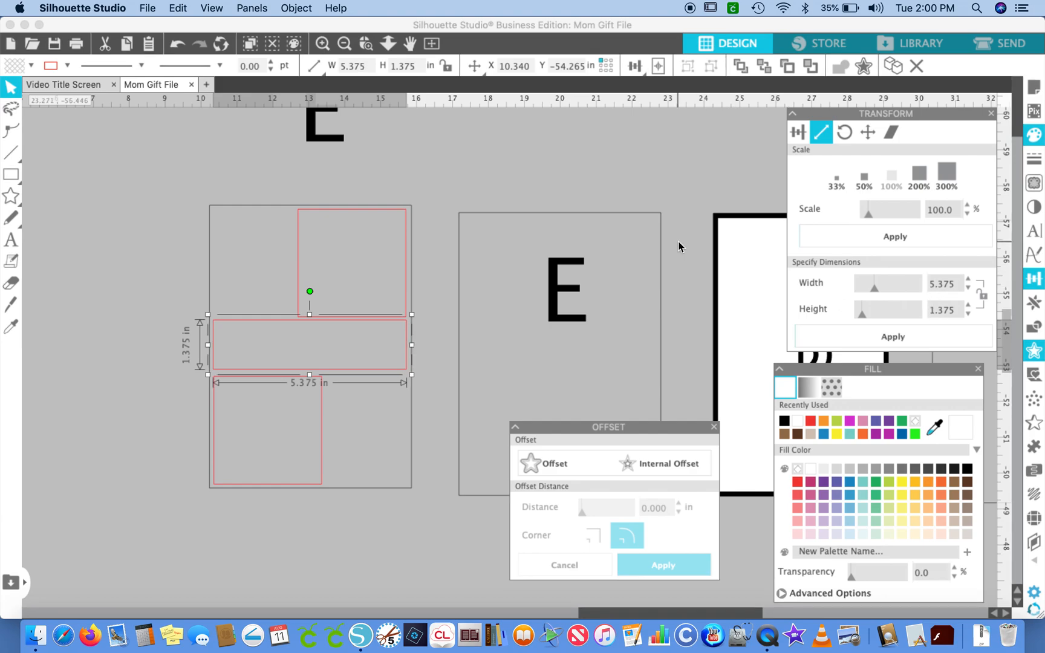
pyautogui.click(173, 254)
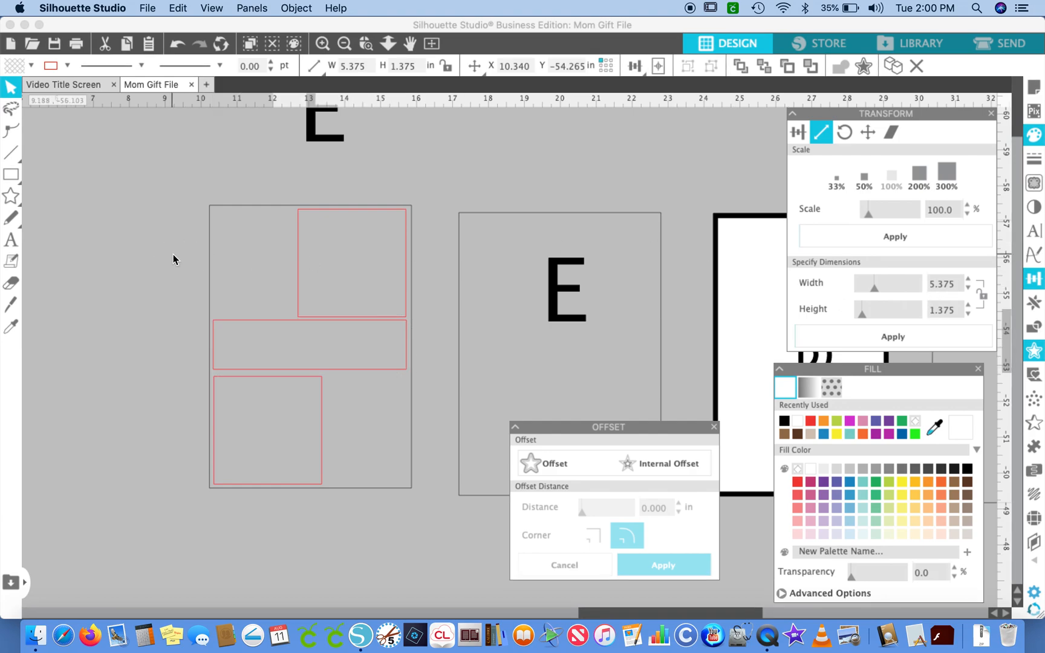
# - Fill the horizontal strip between the two squares with white
pyautogui.click(235, 329)
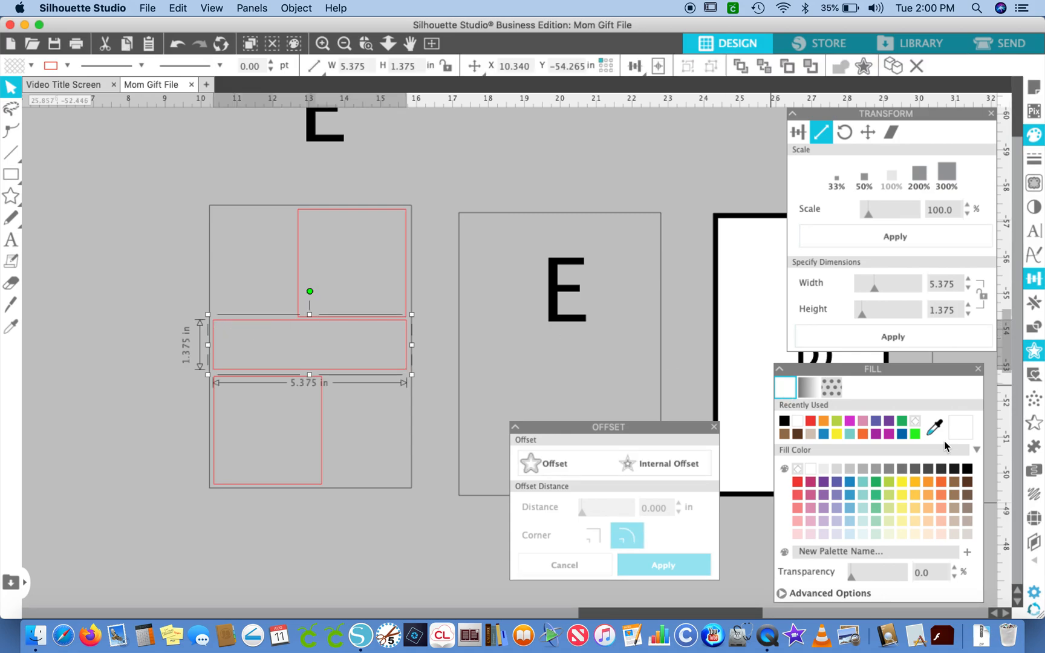
pyautogui.click(967, 469)
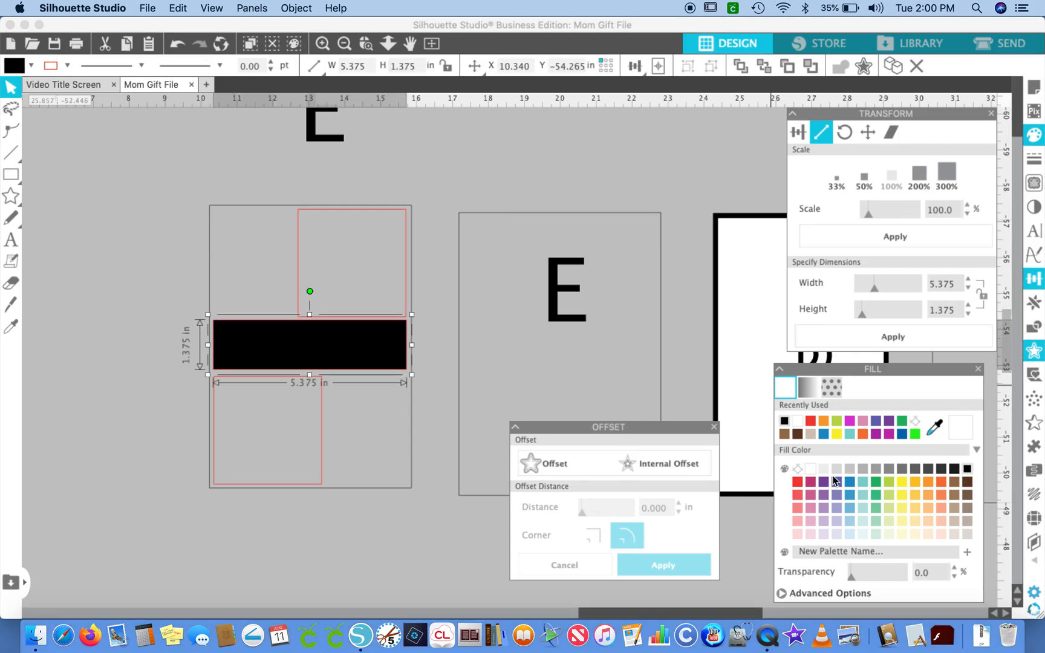
pyautogui.click(811, 469)
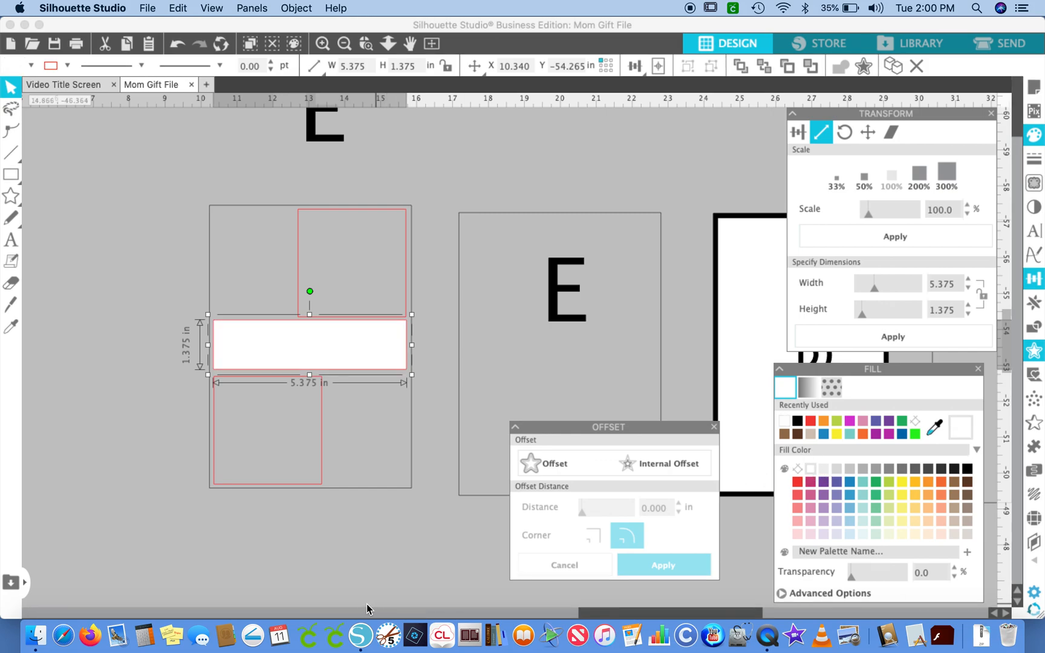
pyautogui.click(345, 568)
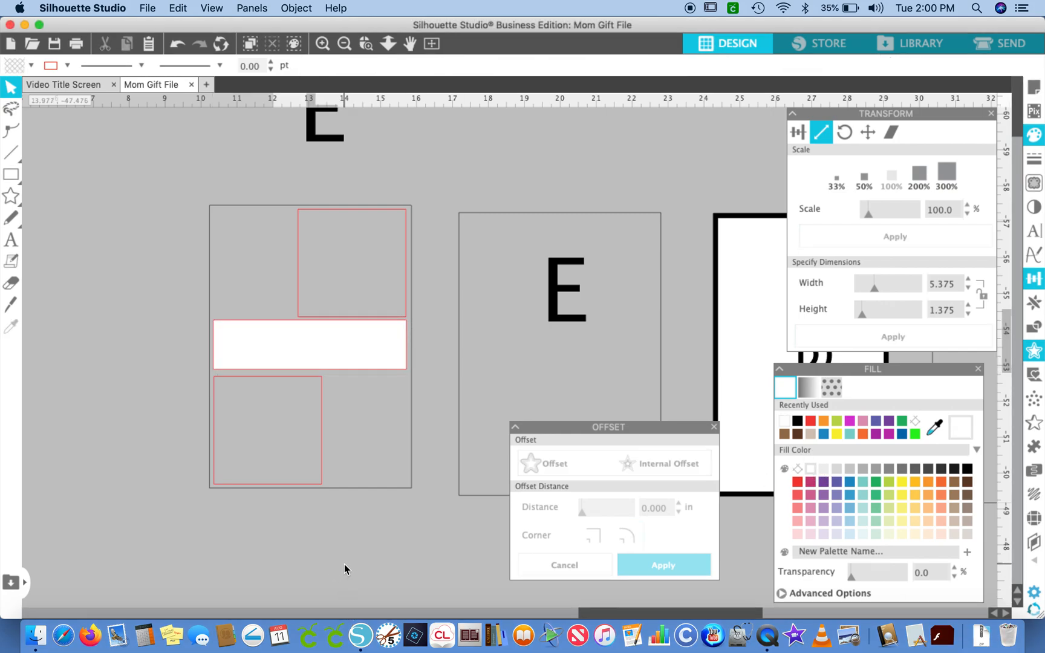
# - Fill both 3 in squares in the first frame with red
pyautogui.click(326, 419)
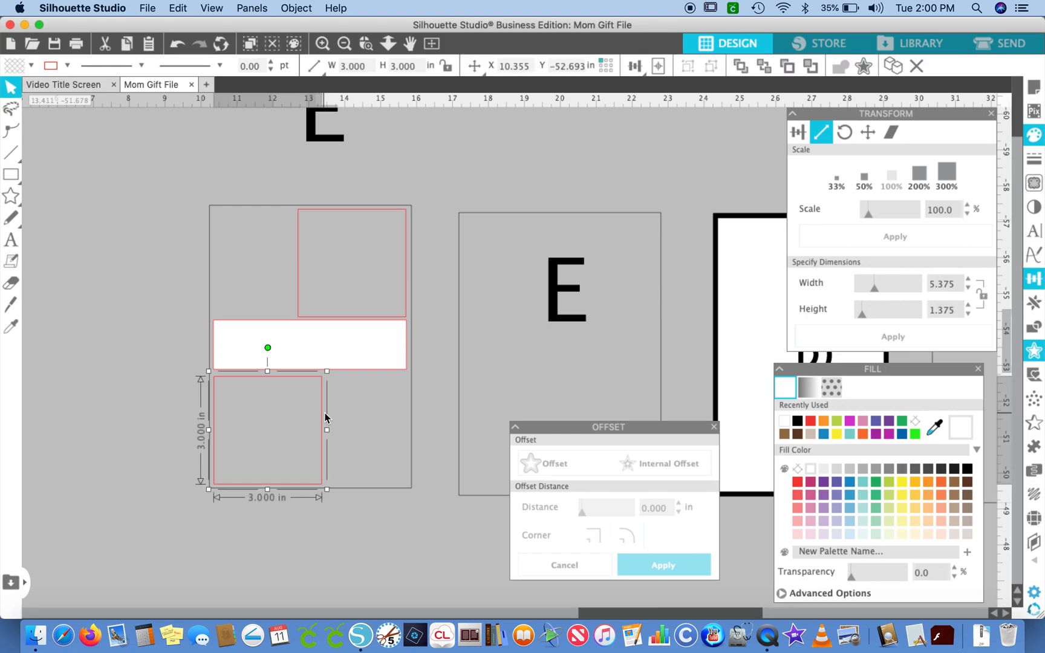
pyautogui.keyDown('shift'); pyautogui.click(301, 280); pyautogui.keyUp('shift')
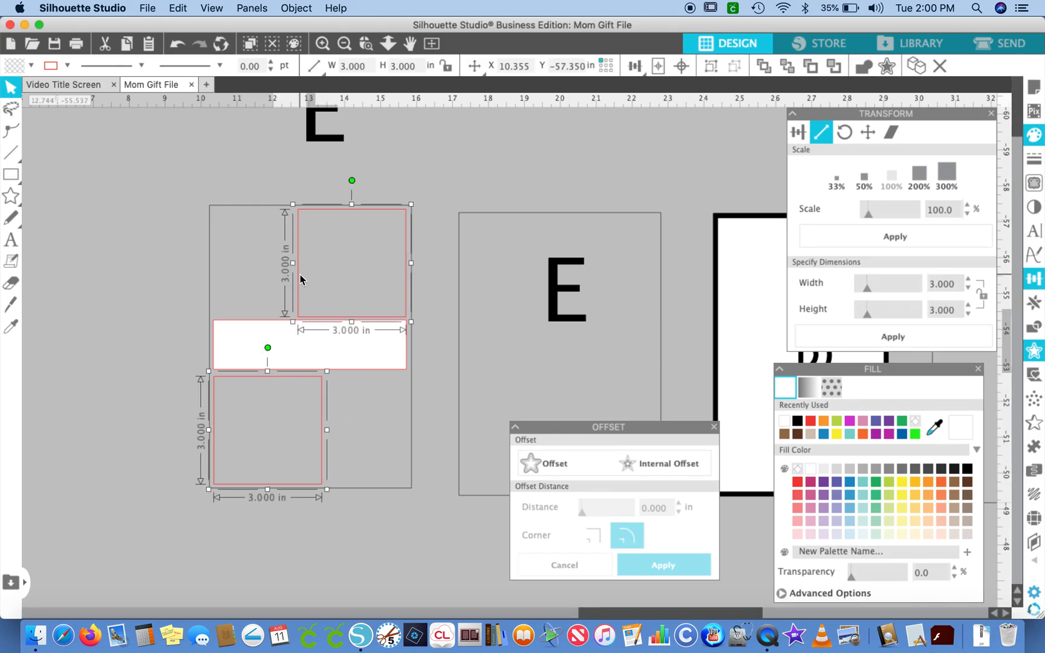
pyautogui.click(805, 482)
pyautogui.click(331, 486)
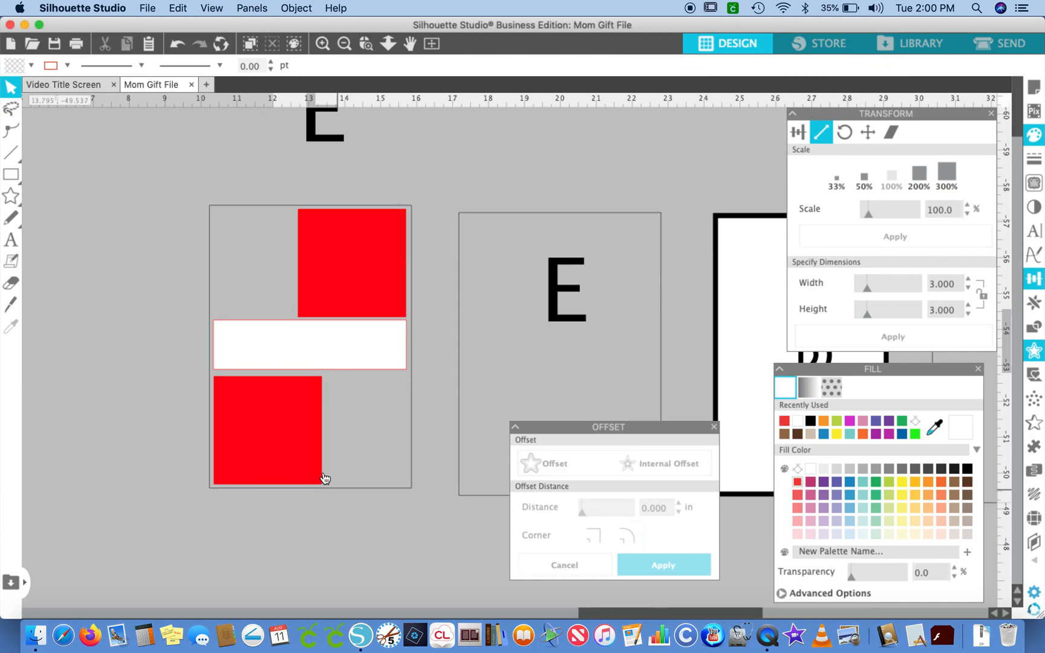
# - Shift the white strip down slightly to even out its gaps to the two red squares
pyautogui.click(339, 347)
pyautogui.moveTo(338, 345); pyautogui.dragTo(338, 348)
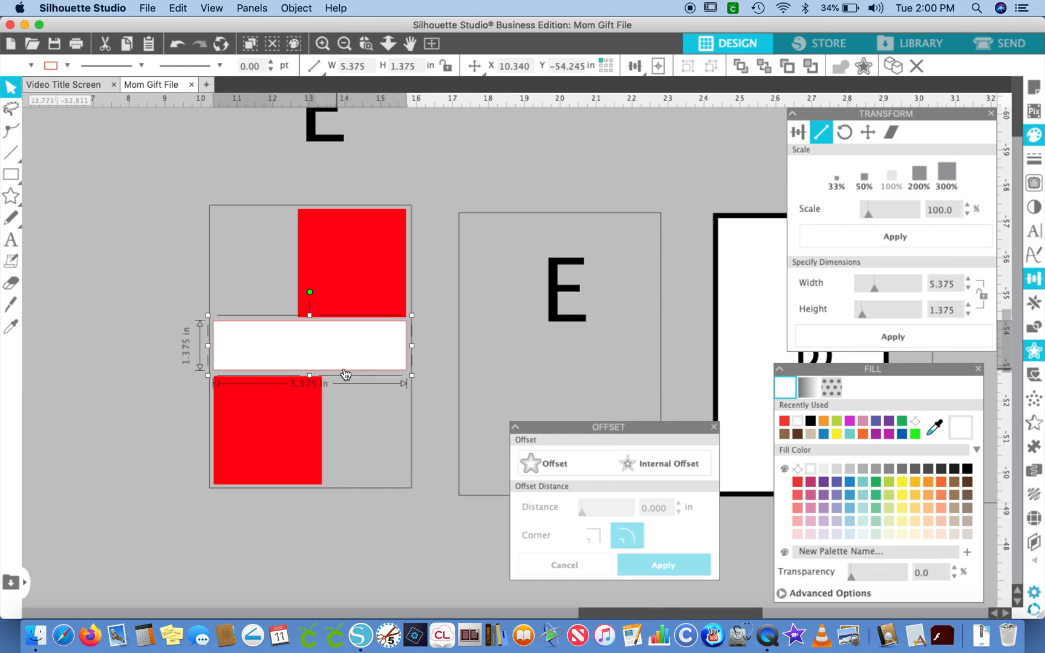
pyautogui.click(324, 519)
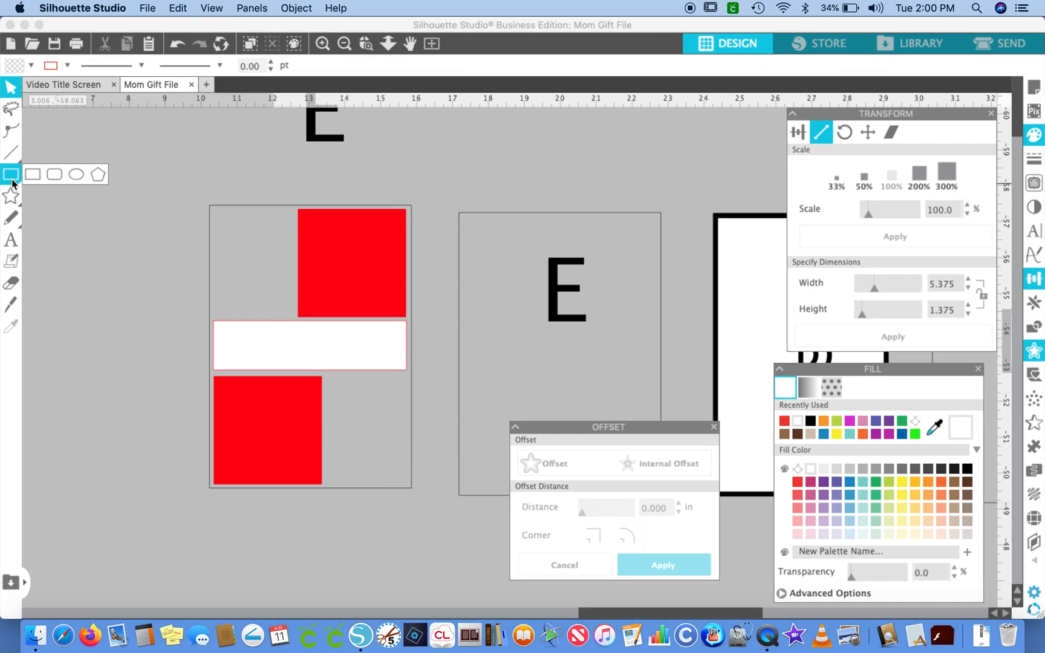
# - Draw a rectangle in the first frame's empty lower-right area and size it 2.25 in wide by 3 in high
pyautogui.click(33, 174)
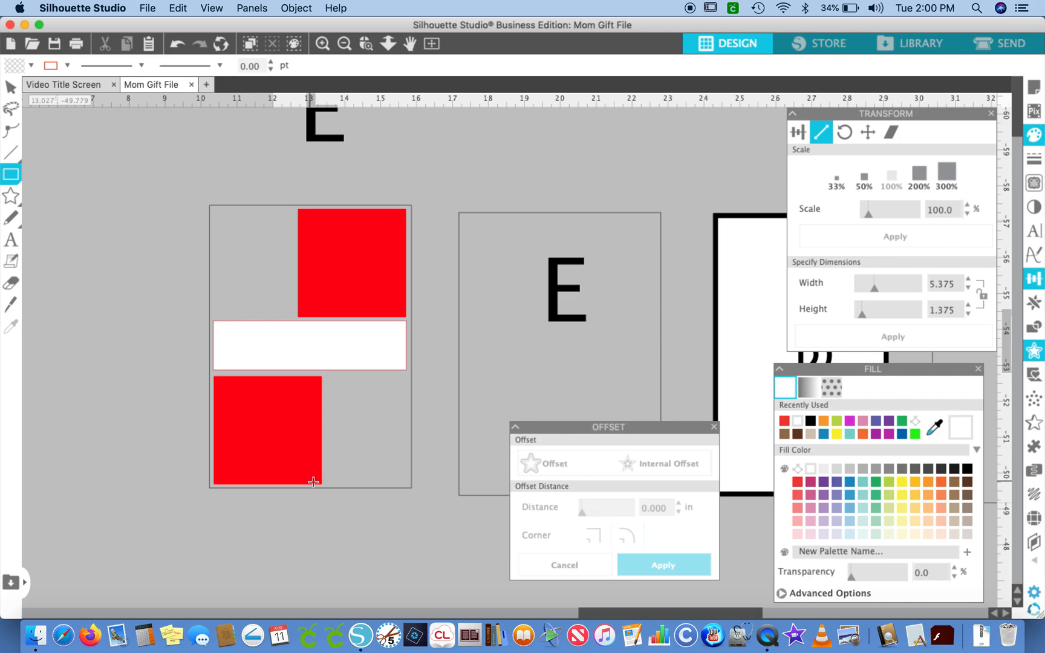
pyautogui.moveTo(321, 488); pyautogui.dragTo(413, 375)
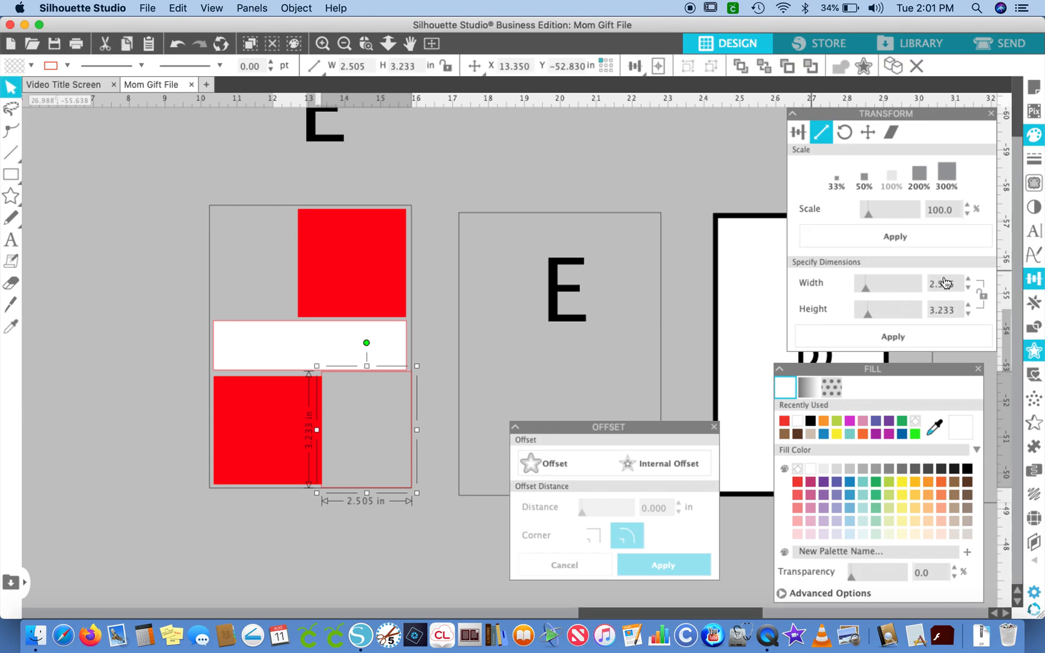
pyautogui.click(959, 311)
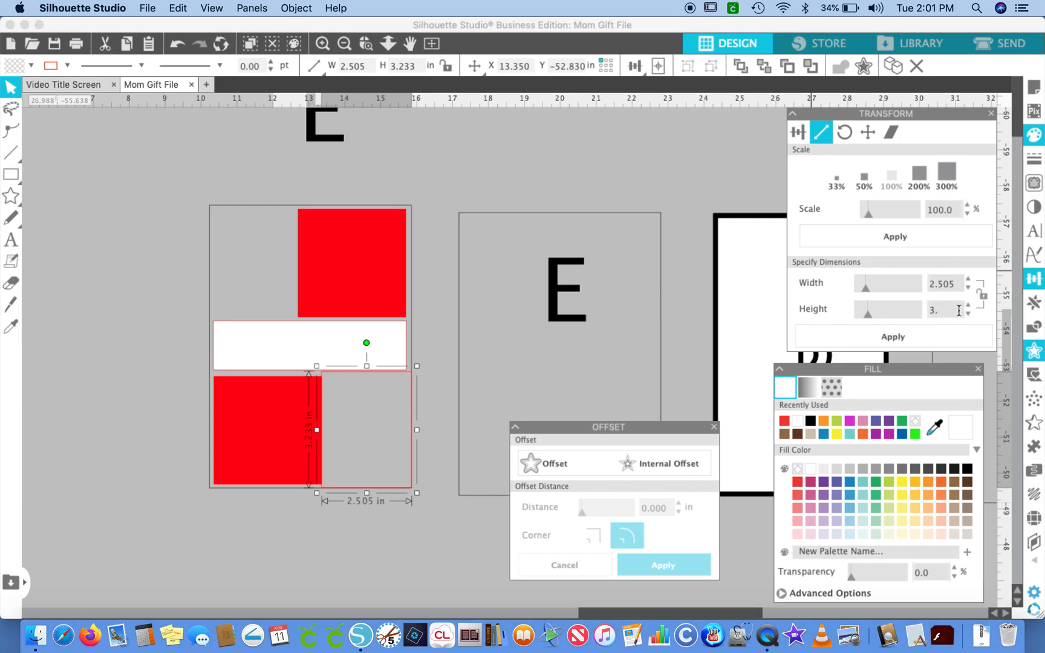
pyautogui.click(956, 285)
pyautogui.click(928, 335)
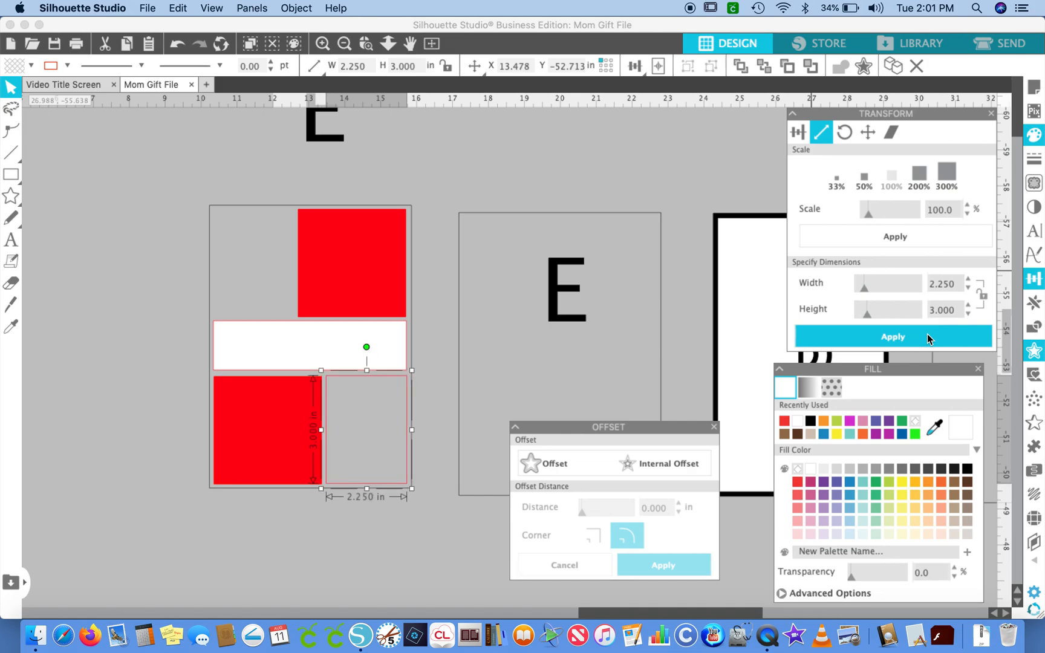
# - Fill the 2.25 by 3 in rectangle with white and place a copy of it in the frame's empty upper-left area
pyautogui.click(812, 469)
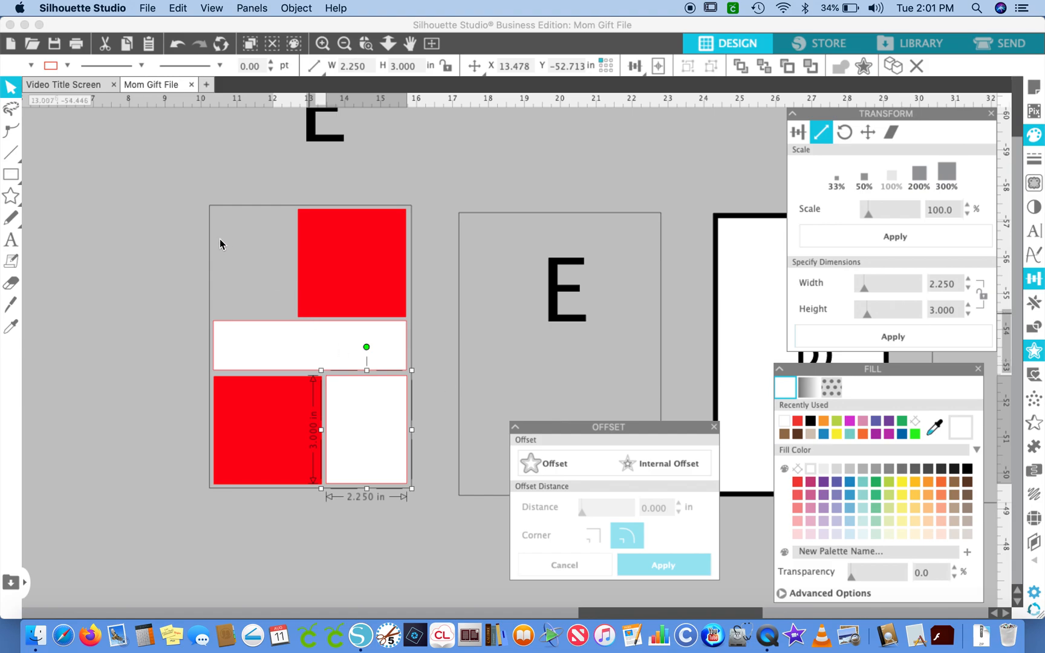
pyautogui.click(348, 405)
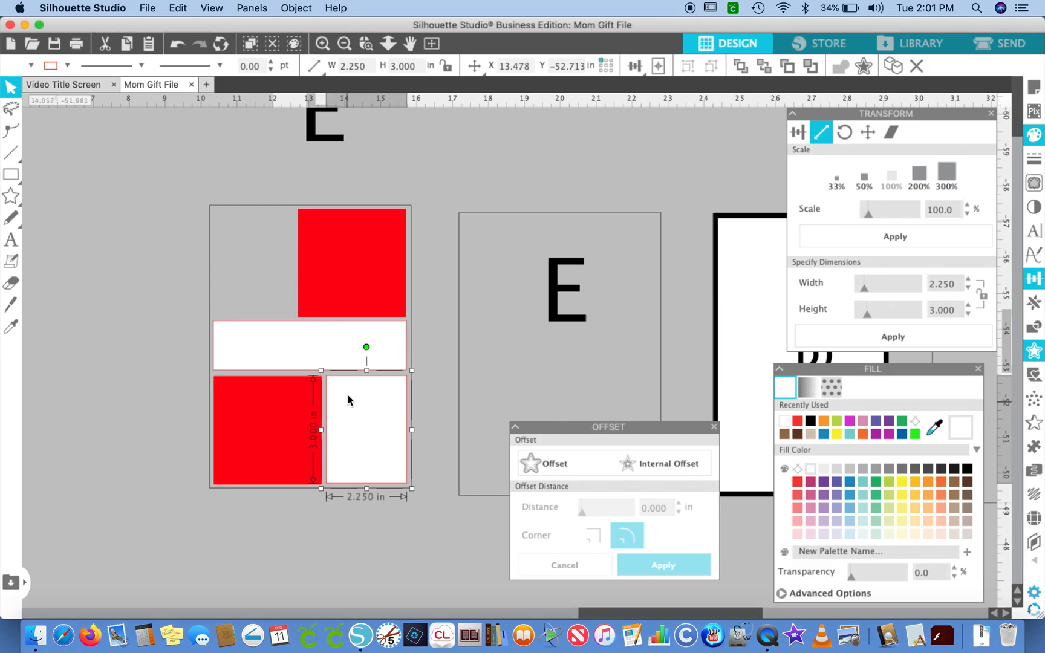
pyautogui.press('super+c')
pyautogui.moveTo(367, 415); pyautogui.dragTo(254, 242)
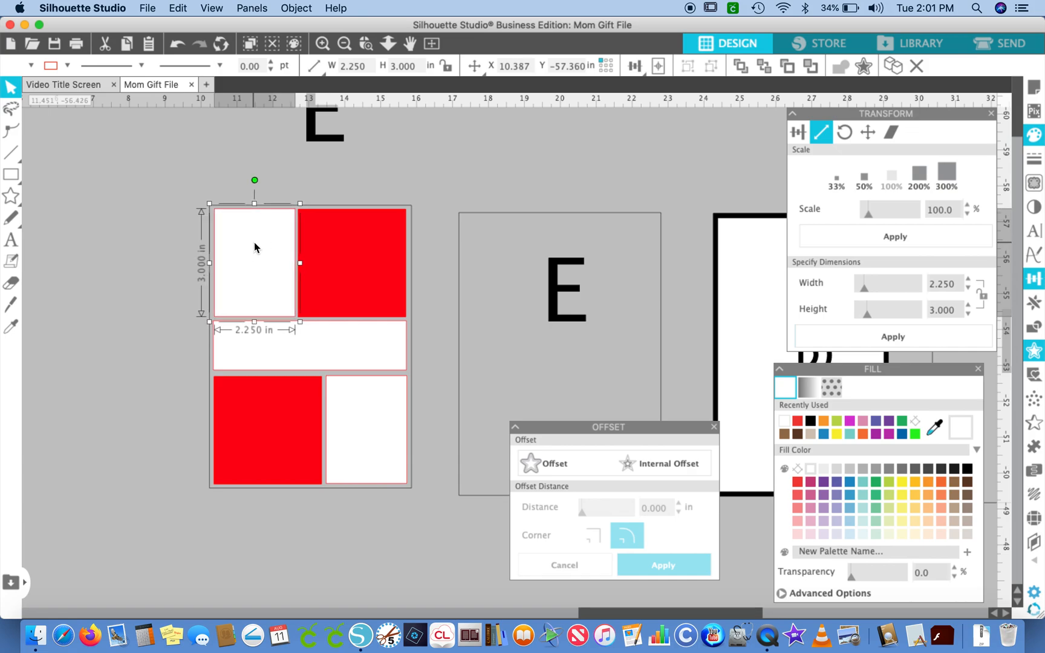
pyautogui.click(134, 264)
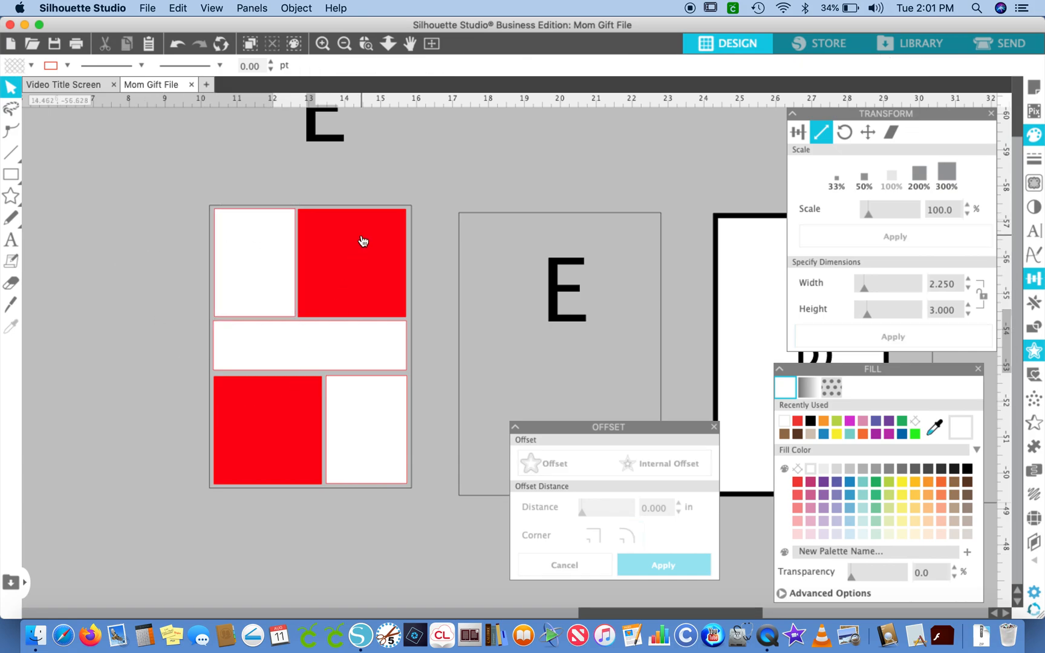
pyautogui.click(257, 290)
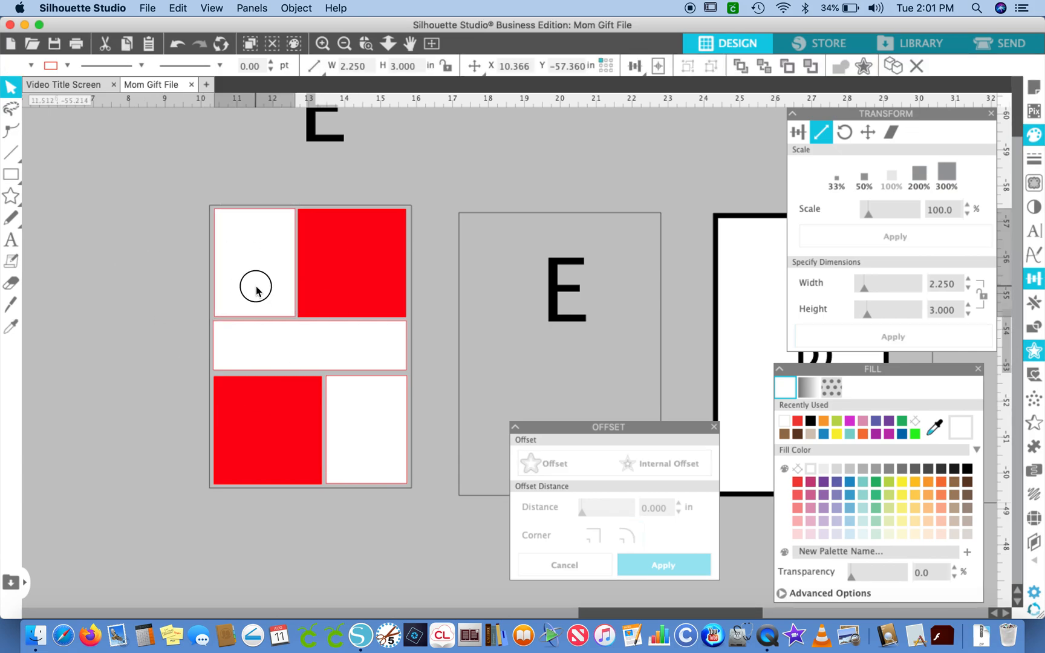
pyautogui.moveTo(256, 291); pyautogui.dragTo(257, 291)
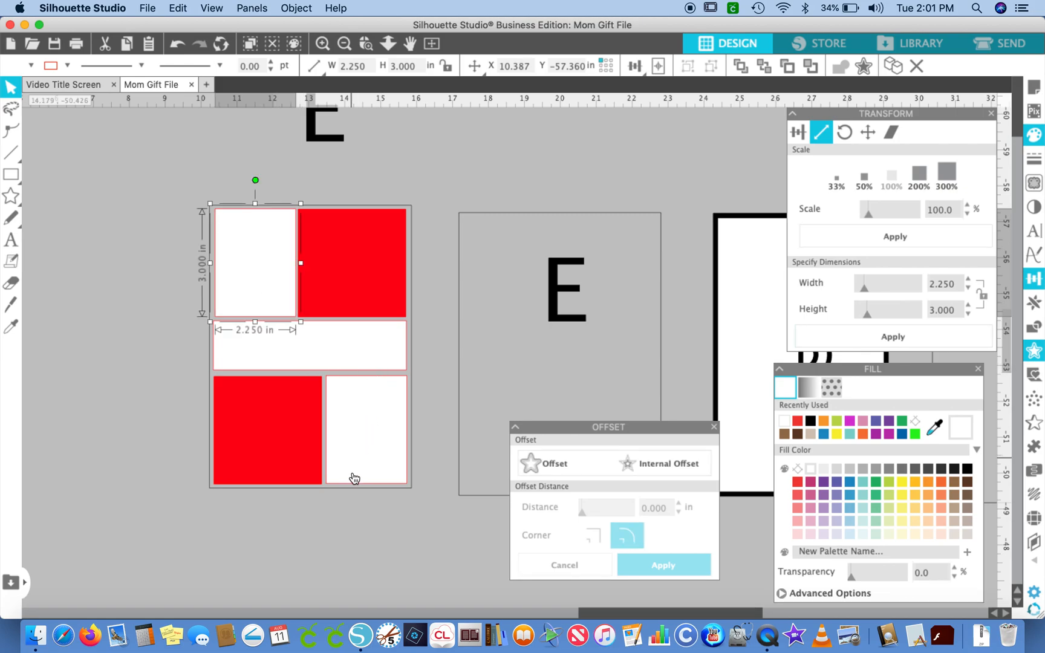
pyautogui.click(366, 519)
# - Delete the letter E above the first frame and the letter E inside the second frame
pyautogui.click(310, 131)
pyautogui.press('Delete')
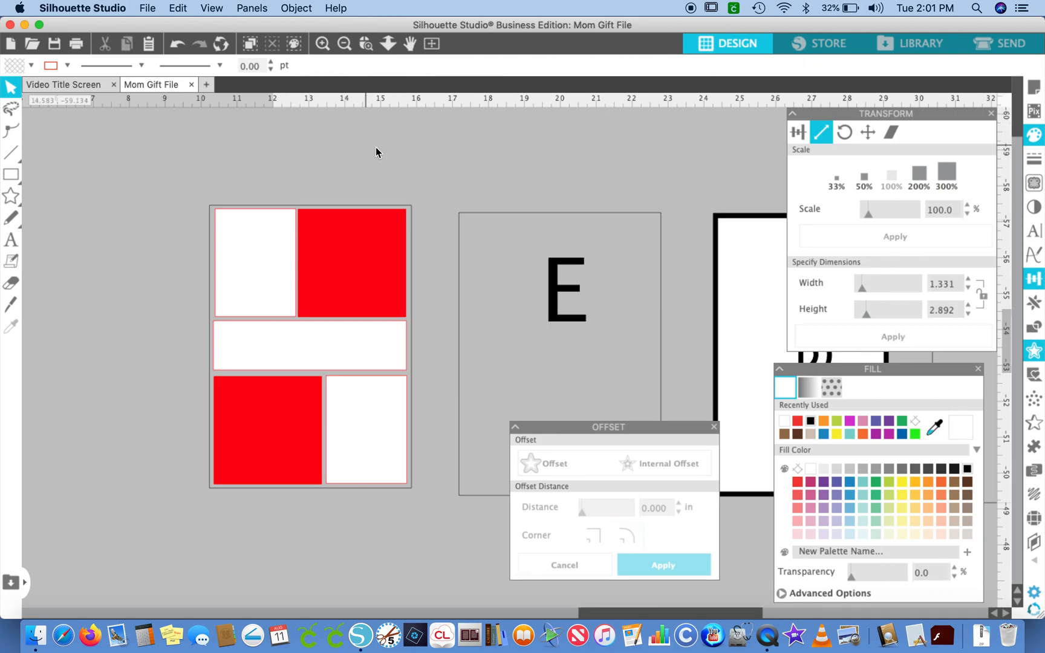
pyautogui.hscroll(5, 483, 320)
pyautogui.click(406, 295)
pyautogui.press('Delete')
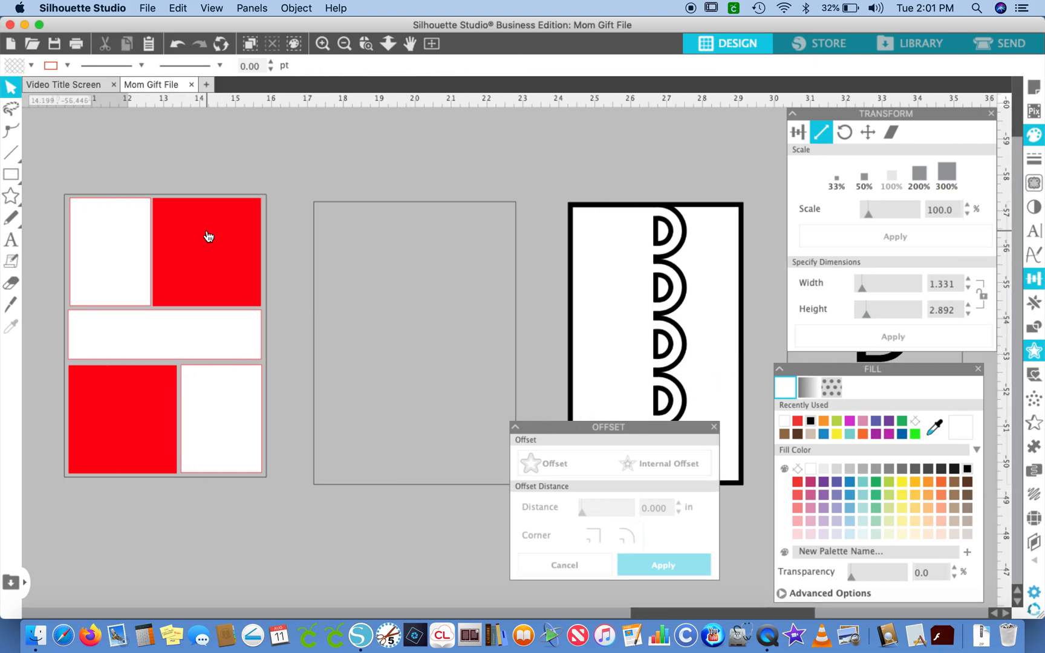
# - Place a copy of the first frame's upper-right red square in the middle of the second frame
pyautogui.click(208, 237)
pyautogui.moveTo(210, 240); pyautogui.dragTo(427, 298)
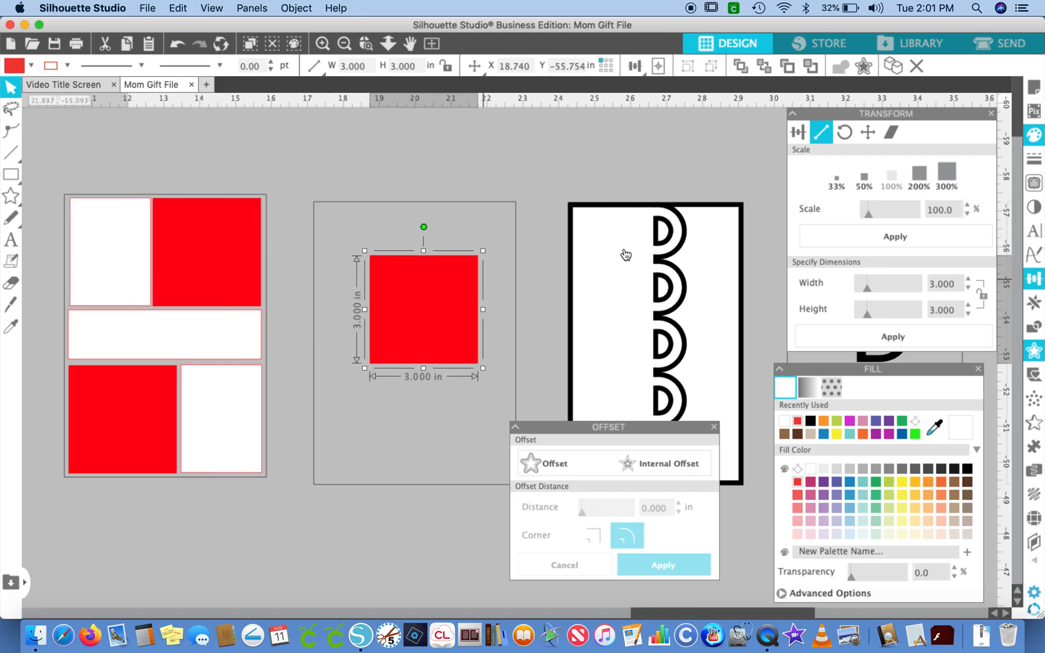
# - Resize the copied red square to 4 in wide by 6 in high and move it to the lower part of the second frame
pyautogui.moveTo(955, 284); pyautogui.dragTo(886, 280)
pyautogui.press('BackSpace')
pyautogui.write('4')
pyautogui.press('Tab')
pyautogui.write('6')
pyautogui.press('Tab')
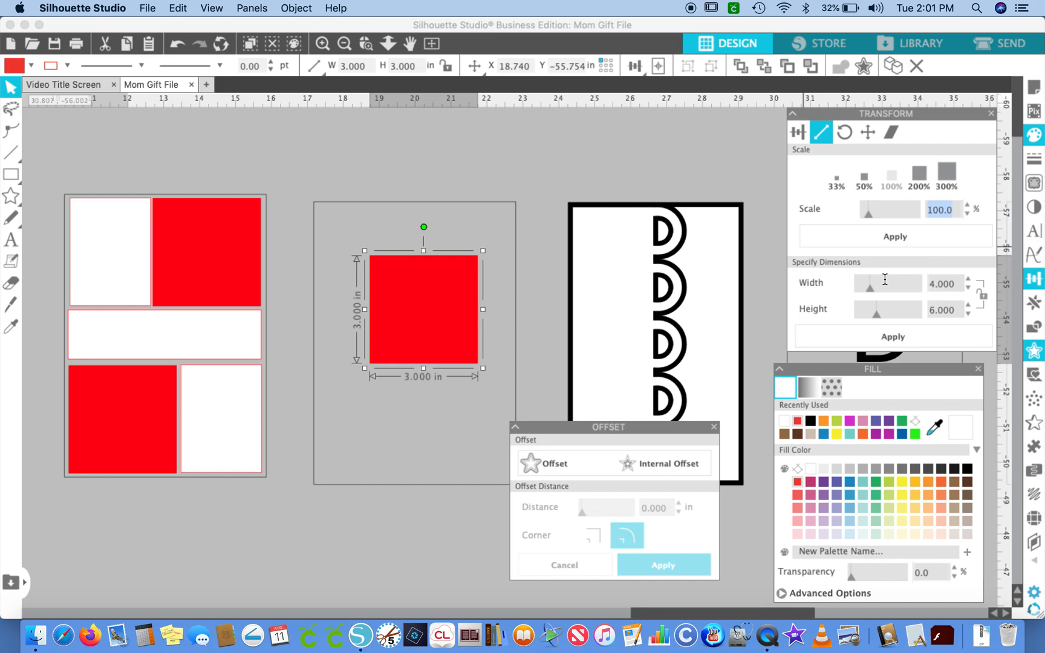
pyautogui.click(879, 336)
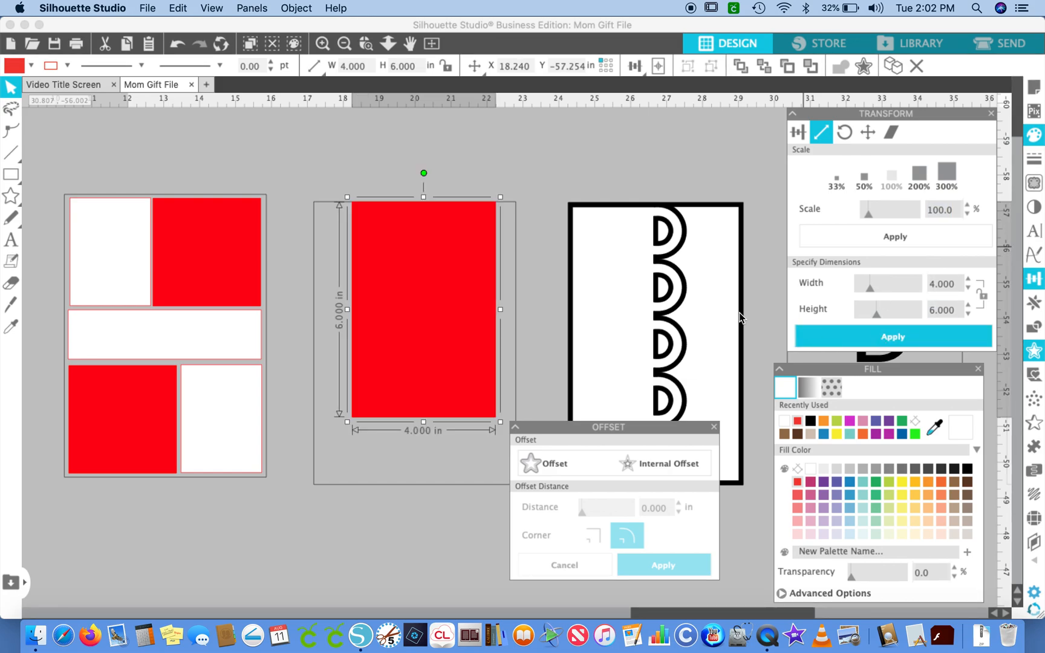
pyautogui.moveTo(433, 311); pyautogui.dragTo(442, 367)
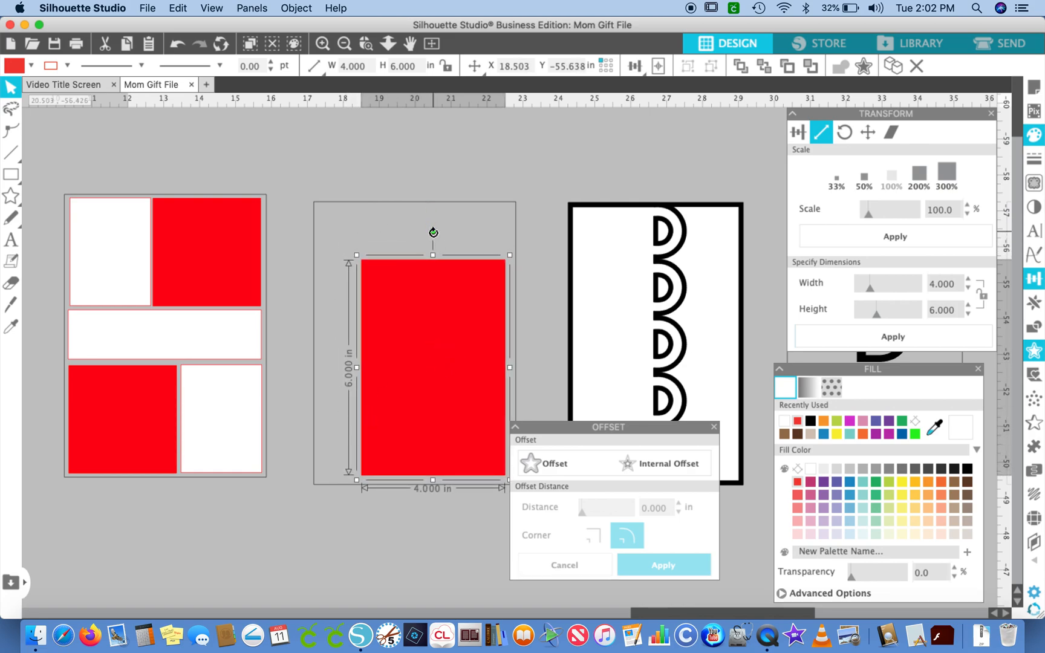
# - Place the 4 by 6 in red rectangle upright in the lower-left corner of the second frame
pyautogui.moveTo(433, 232); pyautogui.dragTo(455, 296)
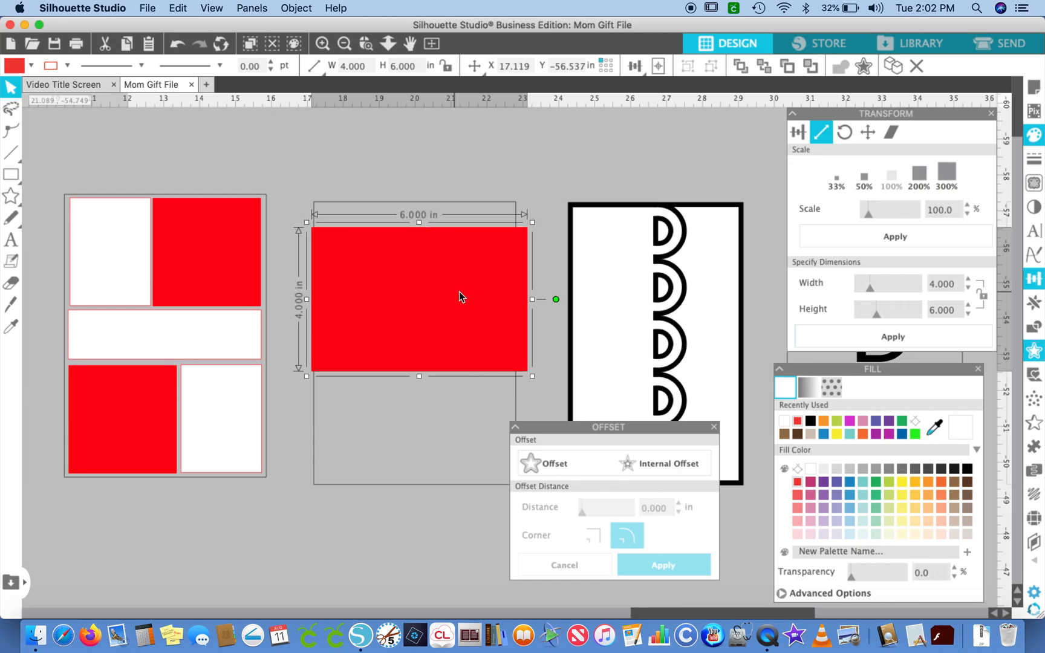
pyautogui.moveTo(557, 299); pyautogui.dragTo(387, 325)
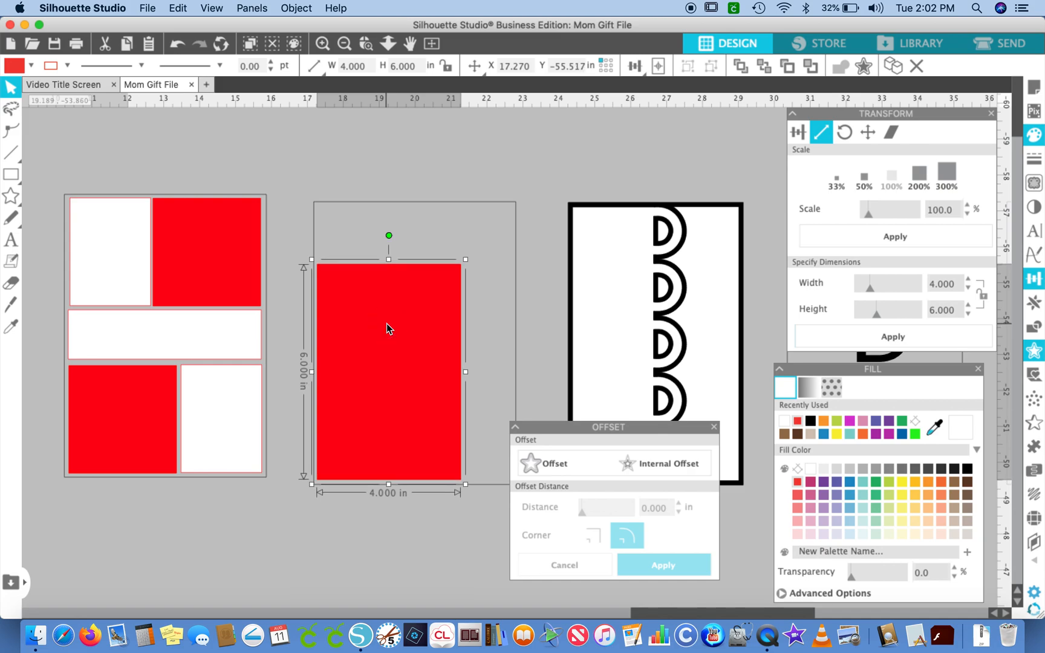
pyautogui.click(376, 140)
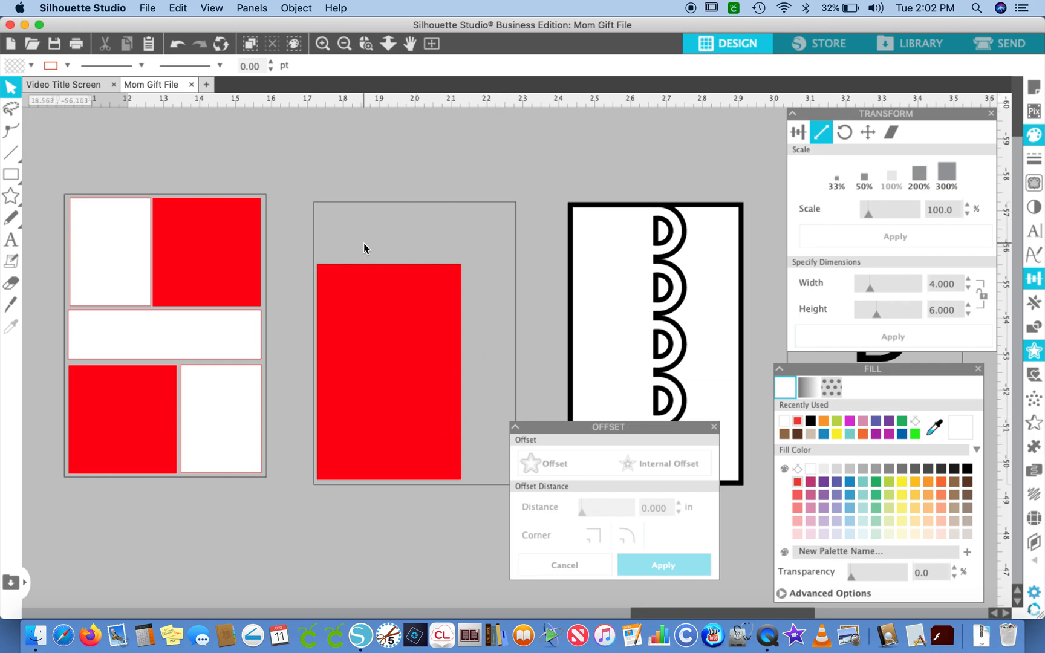
pyautogui.click(315, 230)
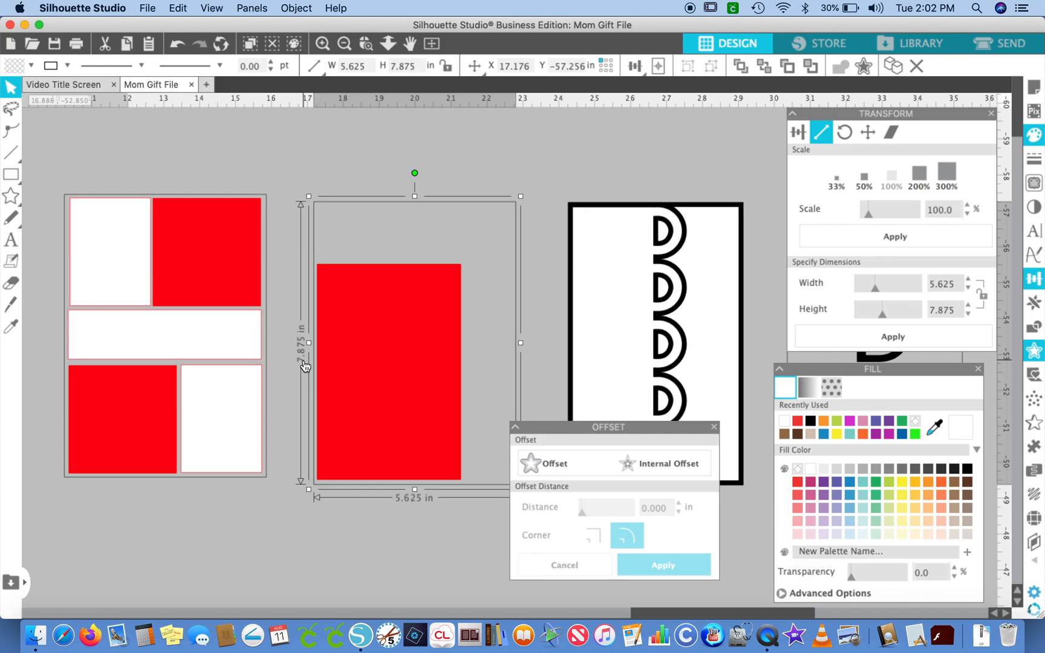
pyautogui.click(325, 213)
pyautogui.click(325, 140)
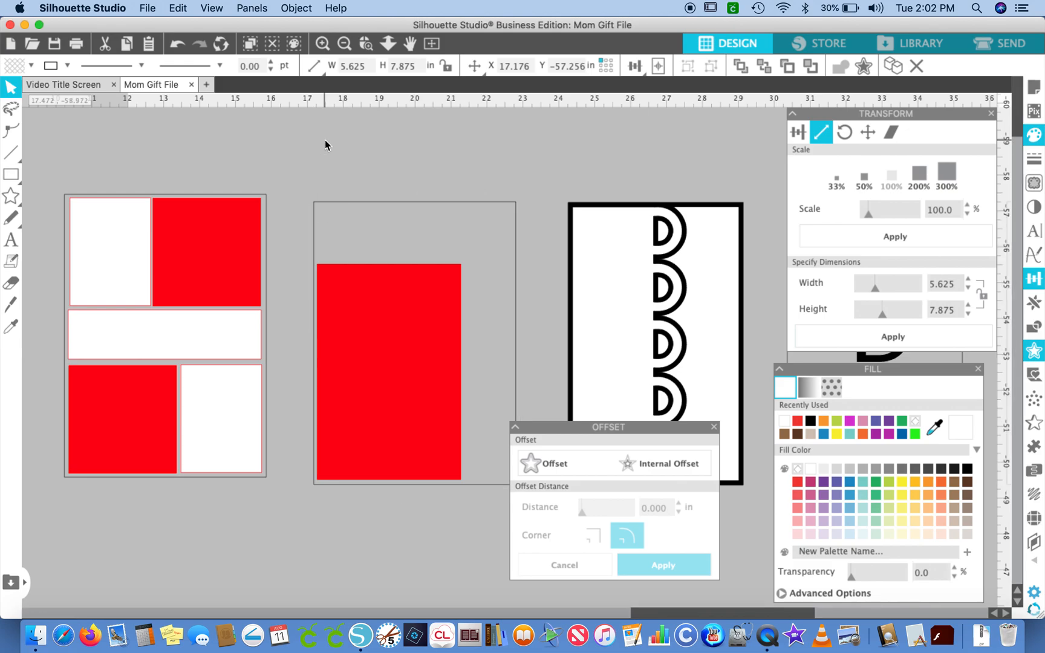
pyautogui.moveTo(323, 214); pyautogui.dragTo(460, 249)
pyautogui.press('super+z')
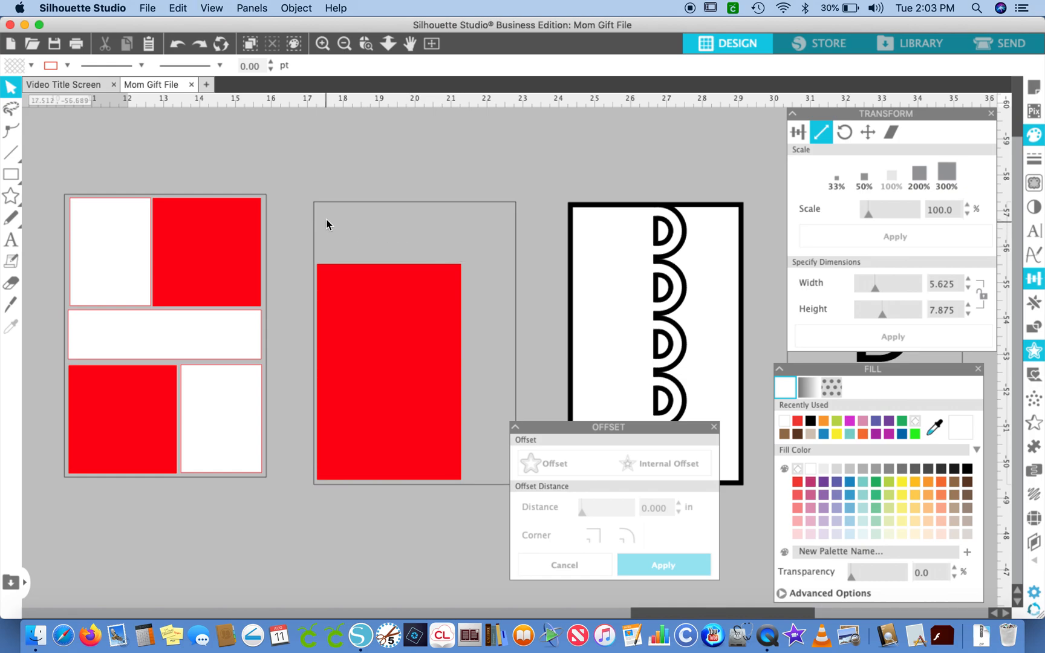
pyautogui.moveTo(327, 214); pyautogui.dragTo(388, 236)
pyautogui.click(389, 236)
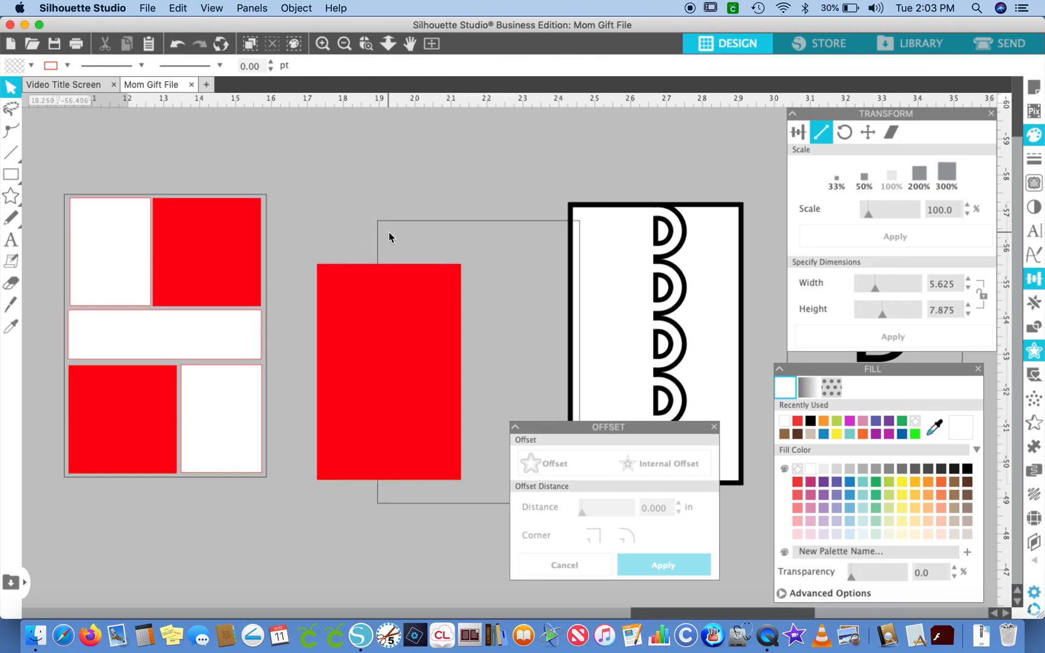
pyautogui.press('super+z')
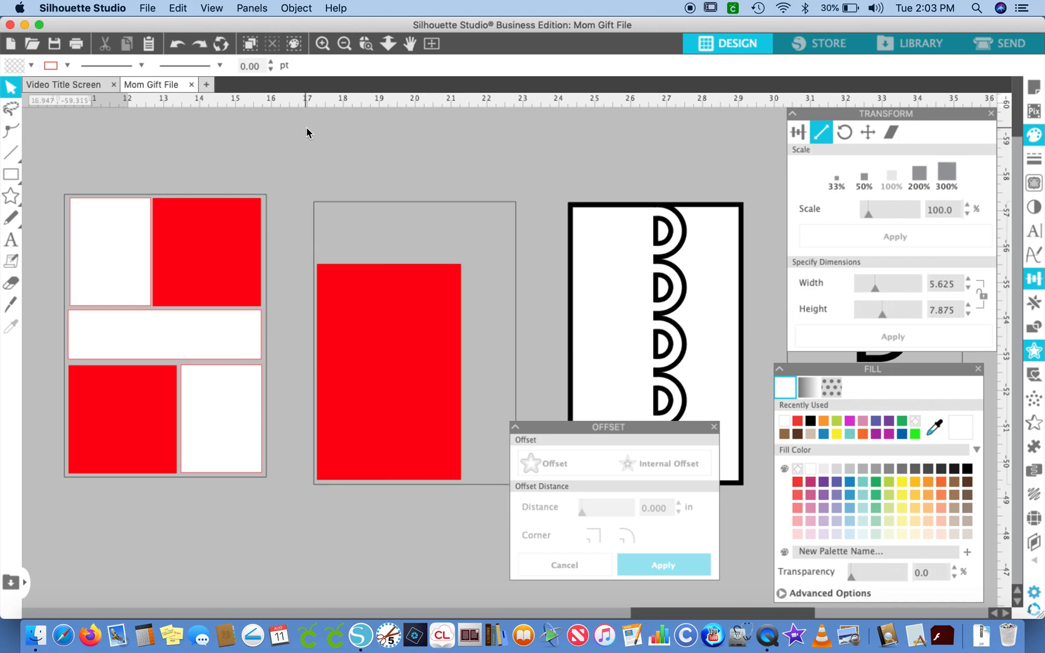
# - Draw a wide rectangle above the second frame and set its size to 5.375 in wide by 1.375 in high
pyautogui.click(11, 174)
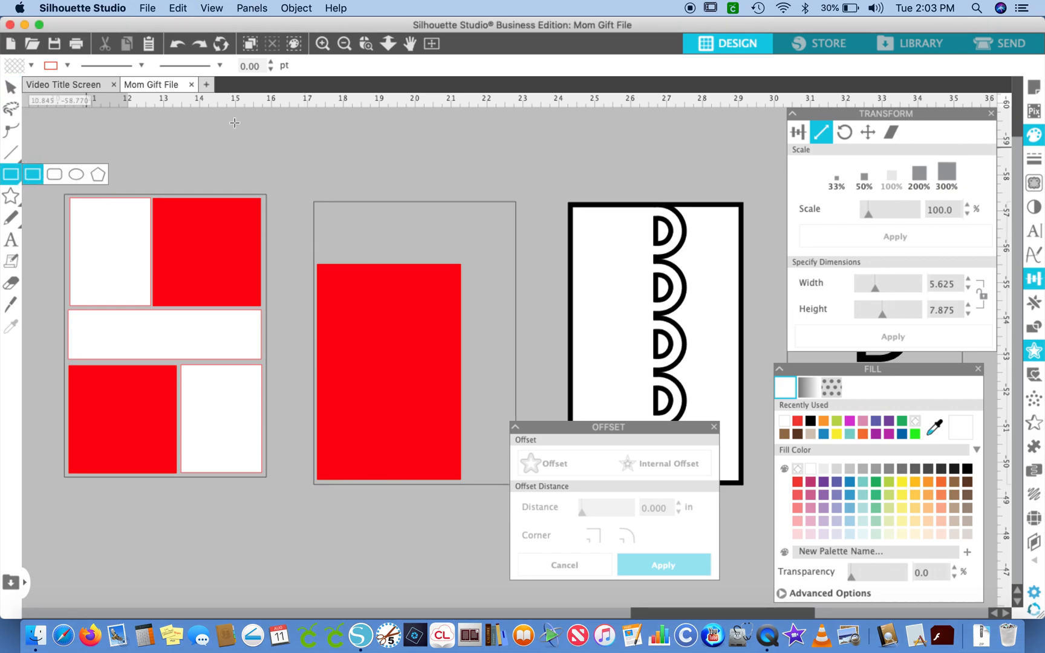
pyautogui.moveTo(316, 123); pyautogui.dragTo(518, 175)
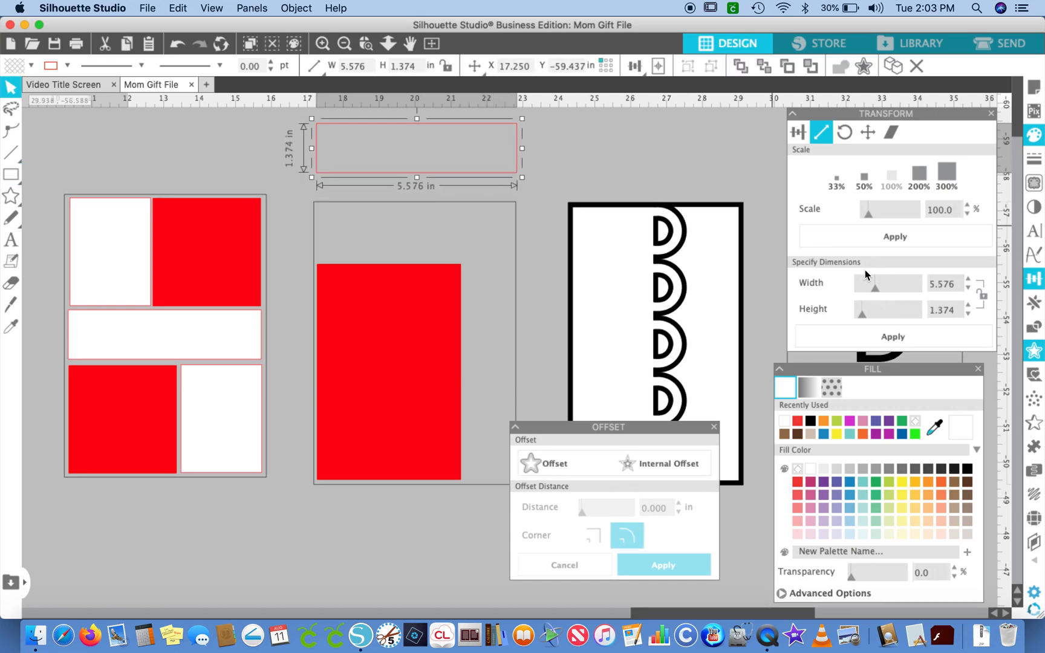
pyautogui.click(517, 325)
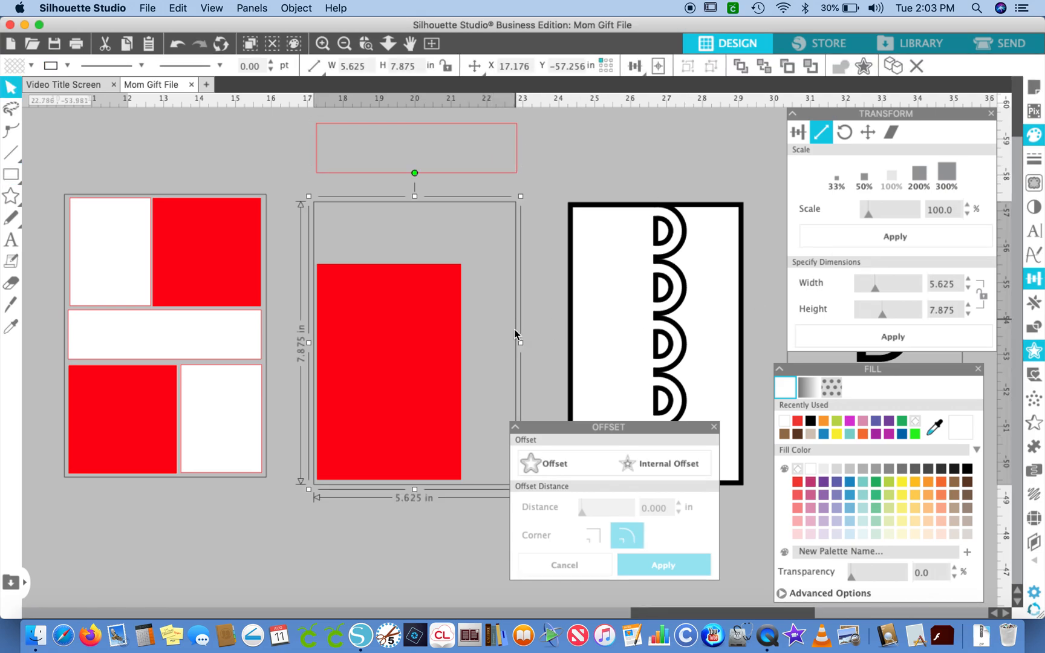
pyautogui.click(521, 149)
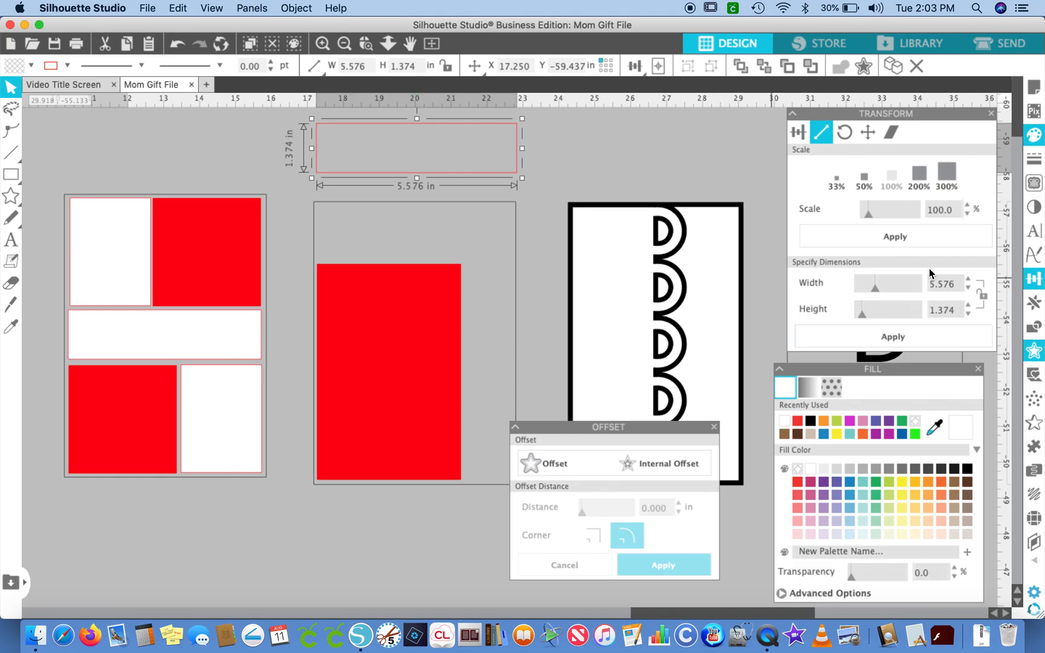
pyautogui.click(957, 282)
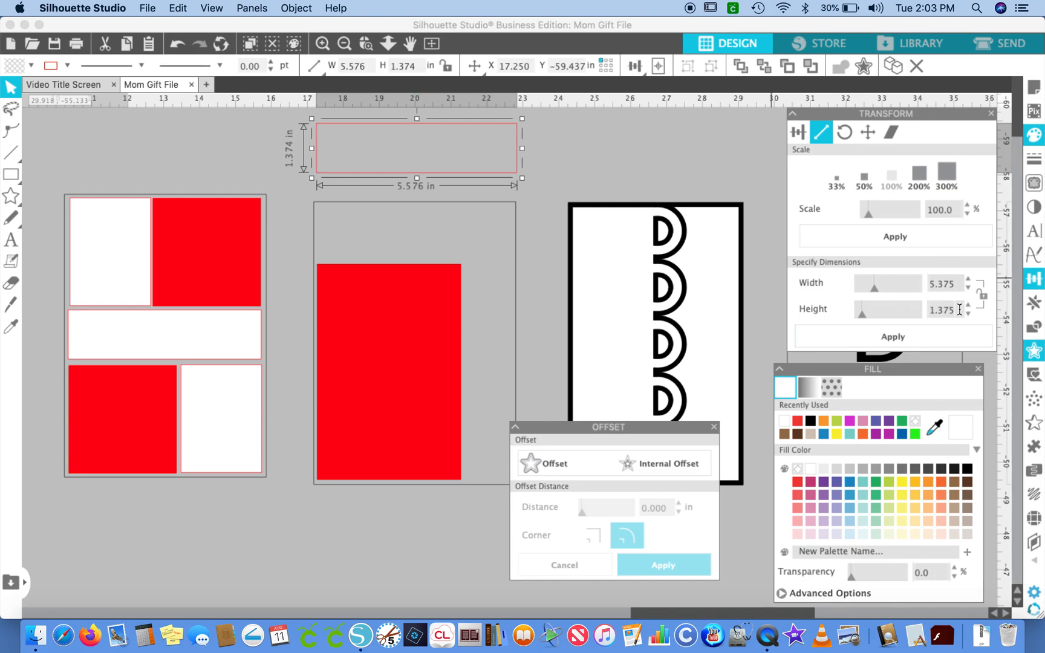
pyautogui.click(953, 337)
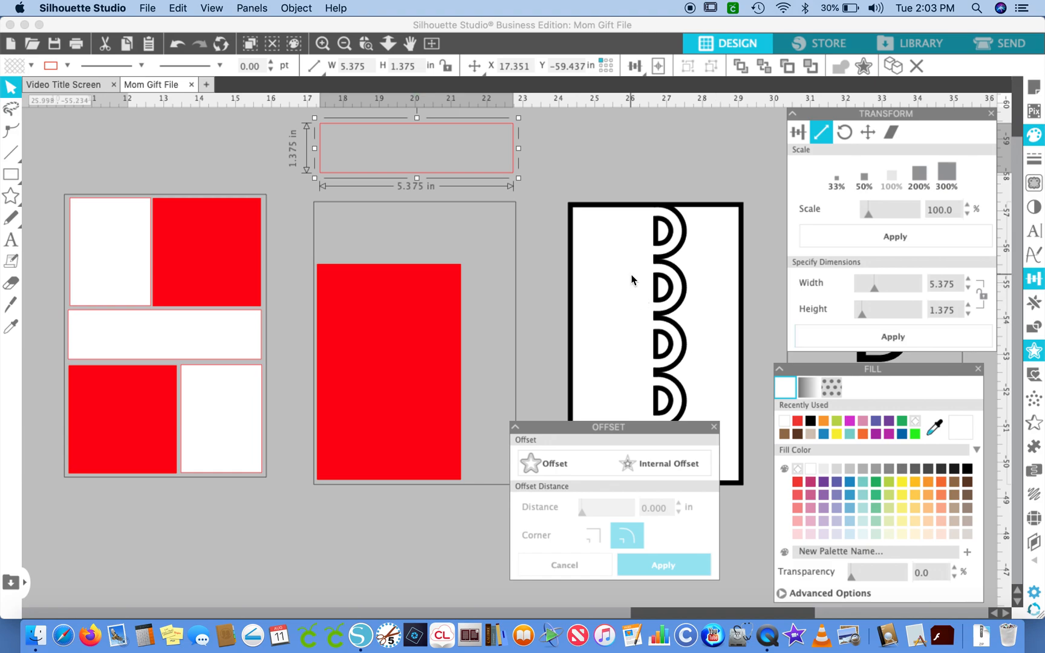
# - Compare the sizes of the red rectangle and its frame and set the wide unfilled rectangle's height to 1.5 in
pyautogui.click(390, 309)
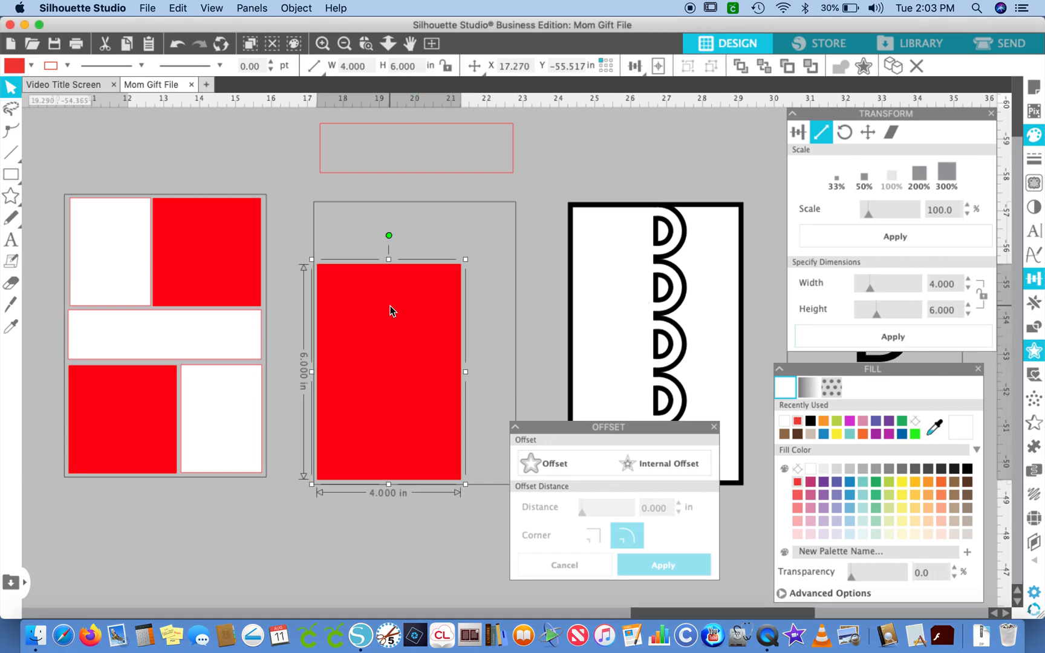
pyautogui.click(315, 239)
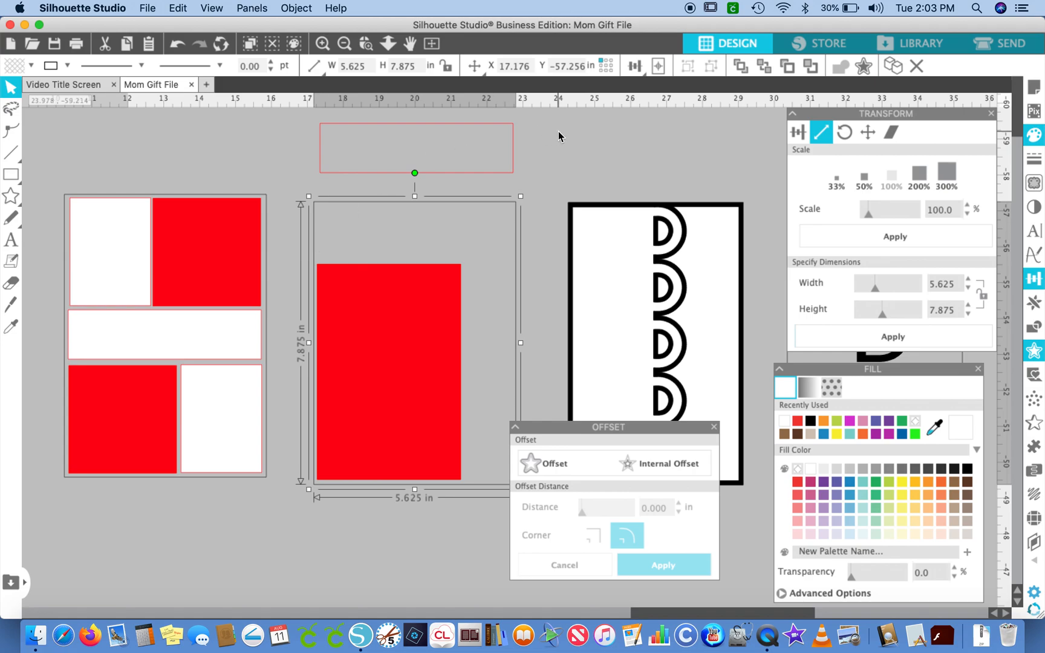
pyautogui.click(371, 315)
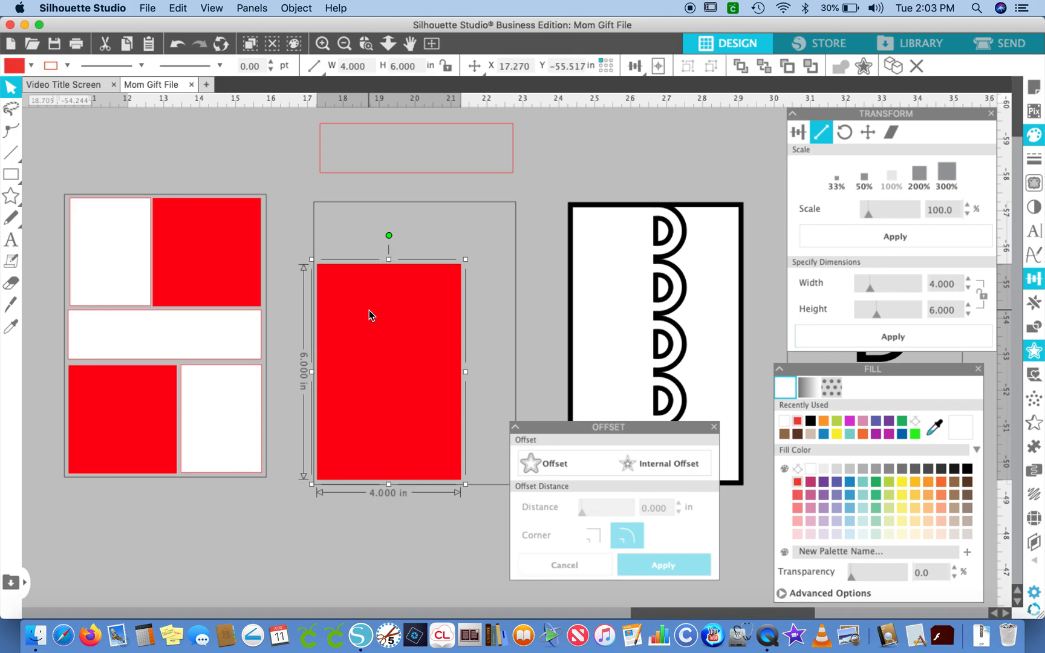
pyautogui.scroll(2, 444, 184)
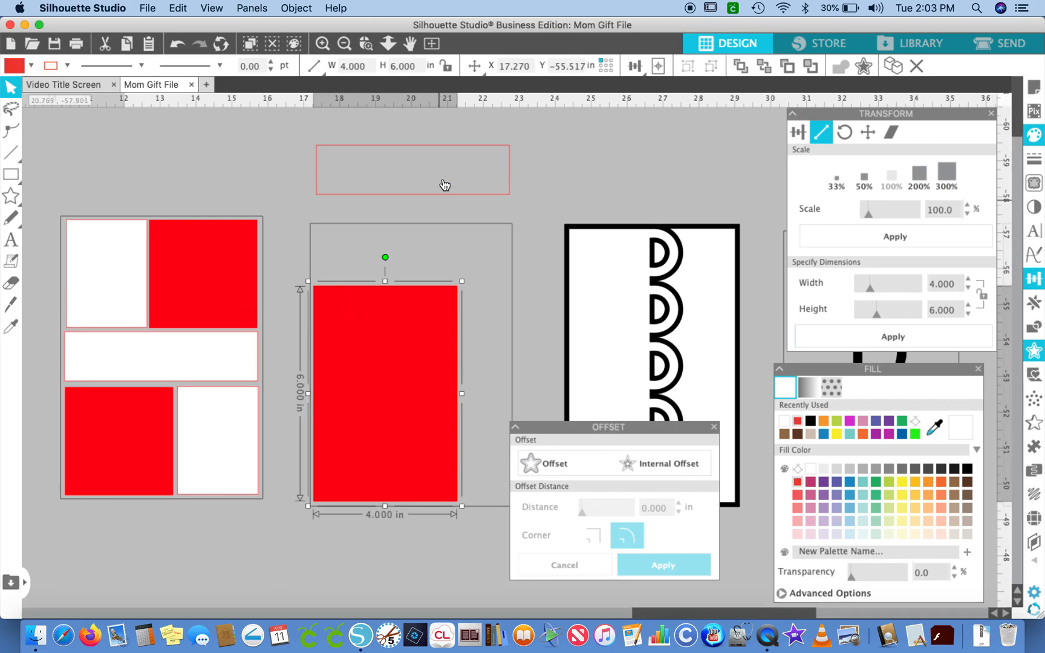
pyautogui.click(510, 184)
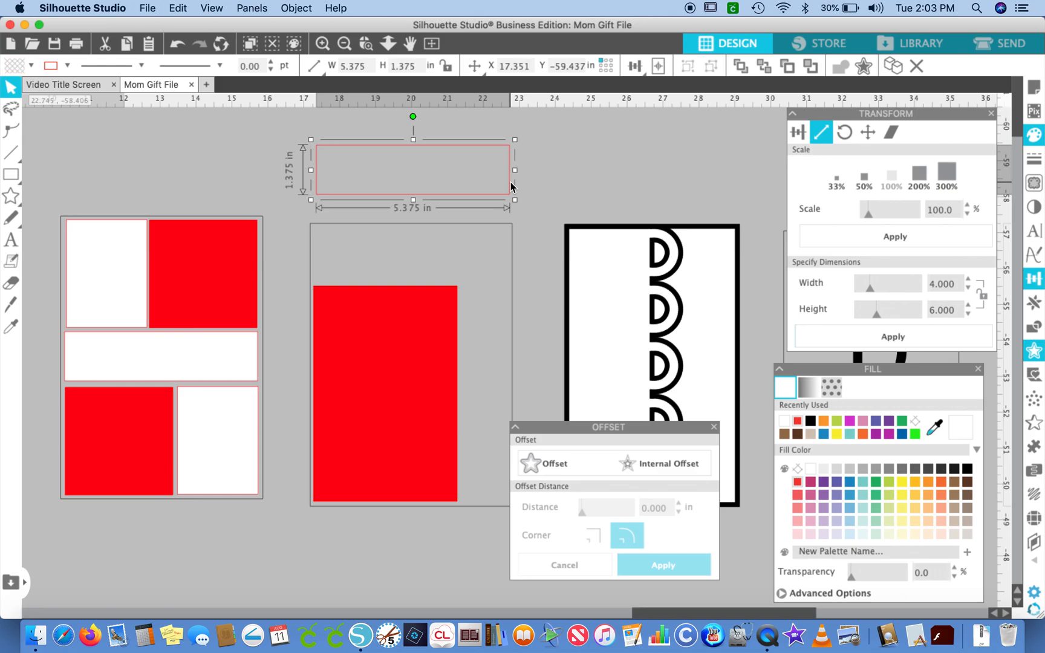
pyautogui.click(960, 311)
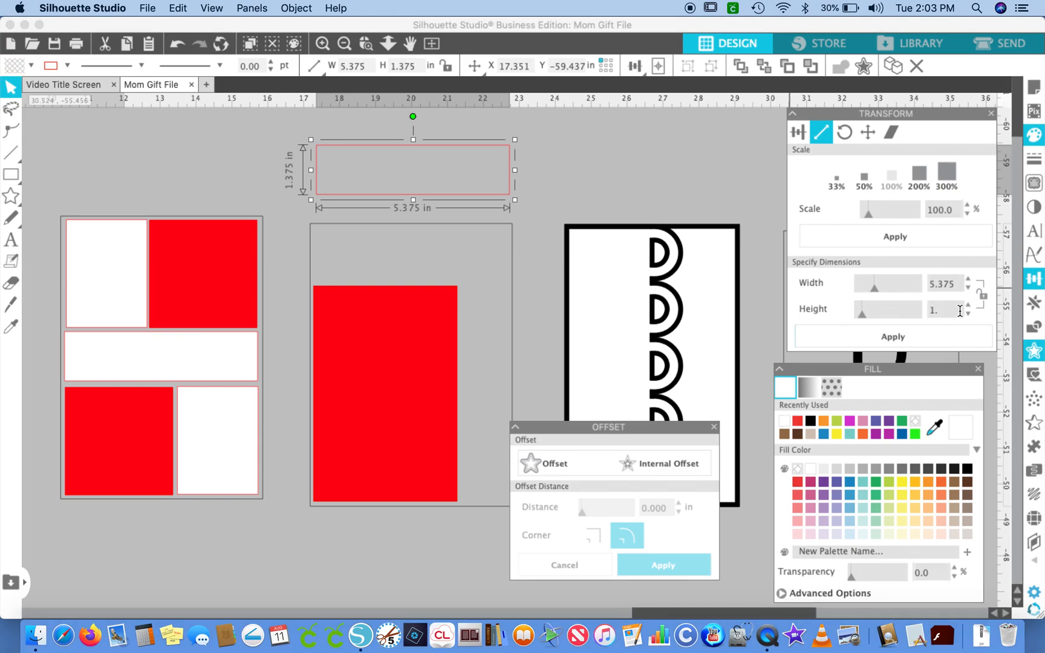
pyautogui.write('1.5')
pyautogui.click(866, 336)
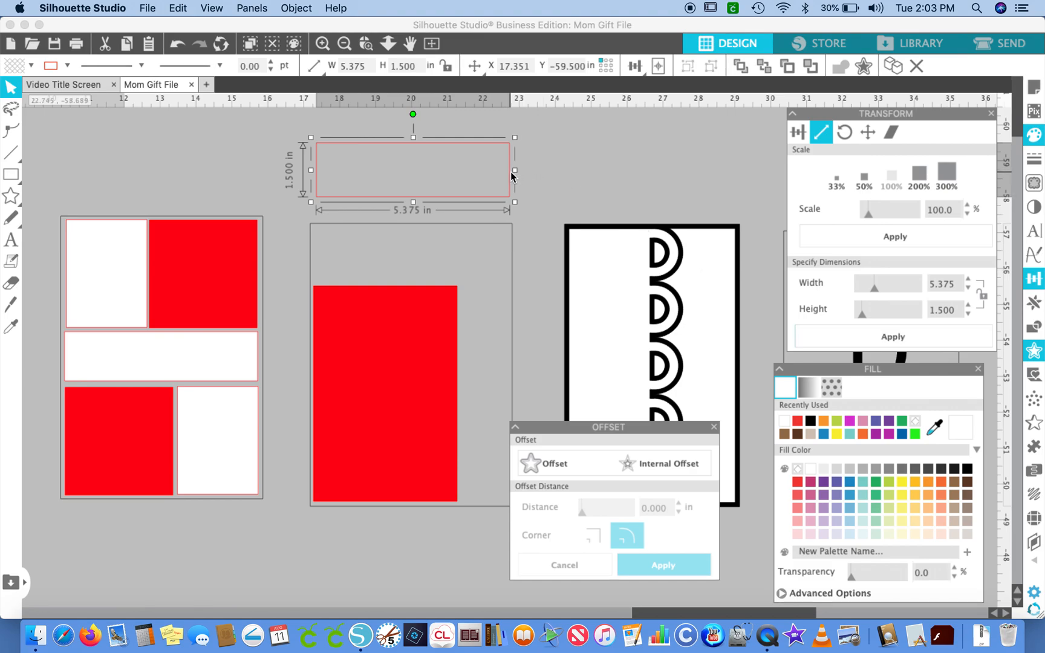
# - Move the wide rectangle into the second frame above the red block and fill it with white
pyautogui.moveTo(512, 176); pyautogui.dragTo(512, 260)
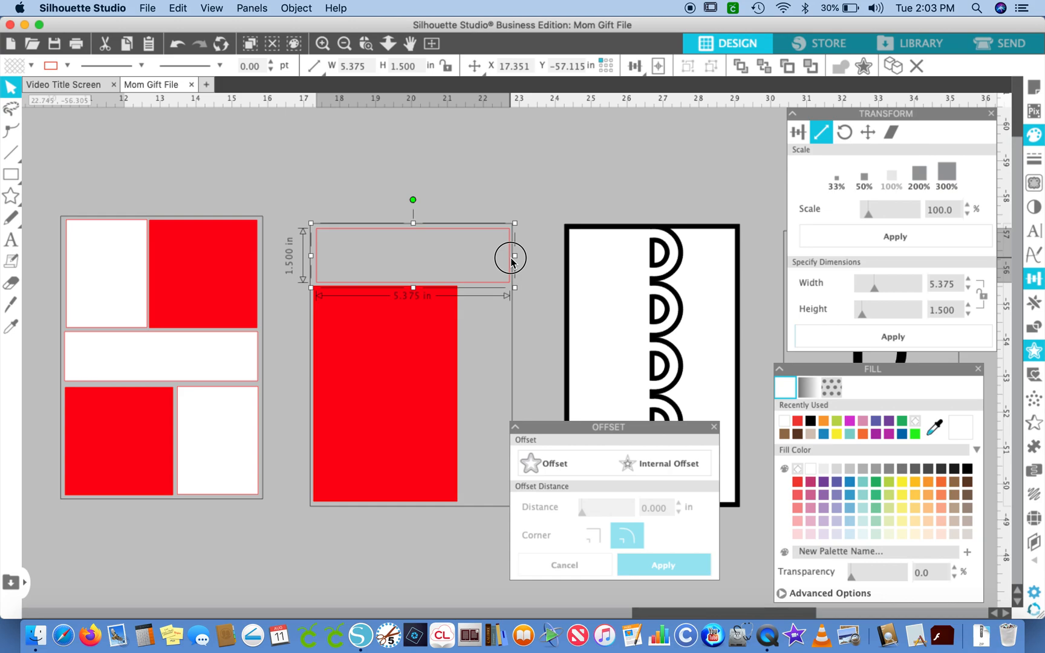
pyautogui.click(814, 469)
pyautogui.hscroll(3, 327, 570)
pyautogui.scroll(-1, 327, 569)
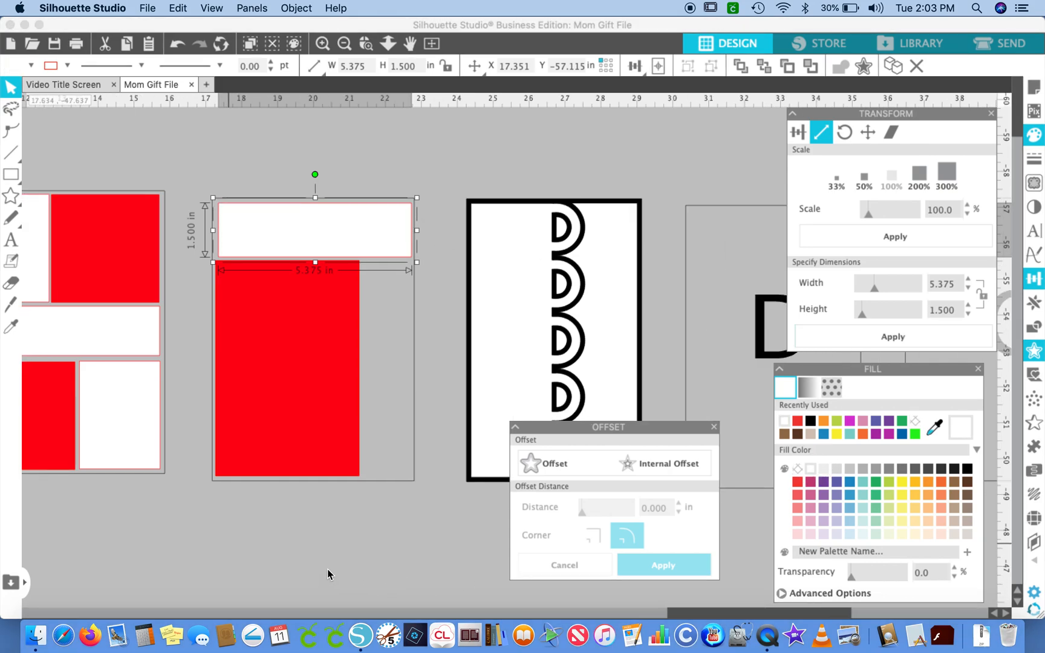
# - Draw a narrow upright rectangle about 1.23 in wide by 5.88 in high in the empty strip beside the second frame's red block
pyautogui.click(327, 384)
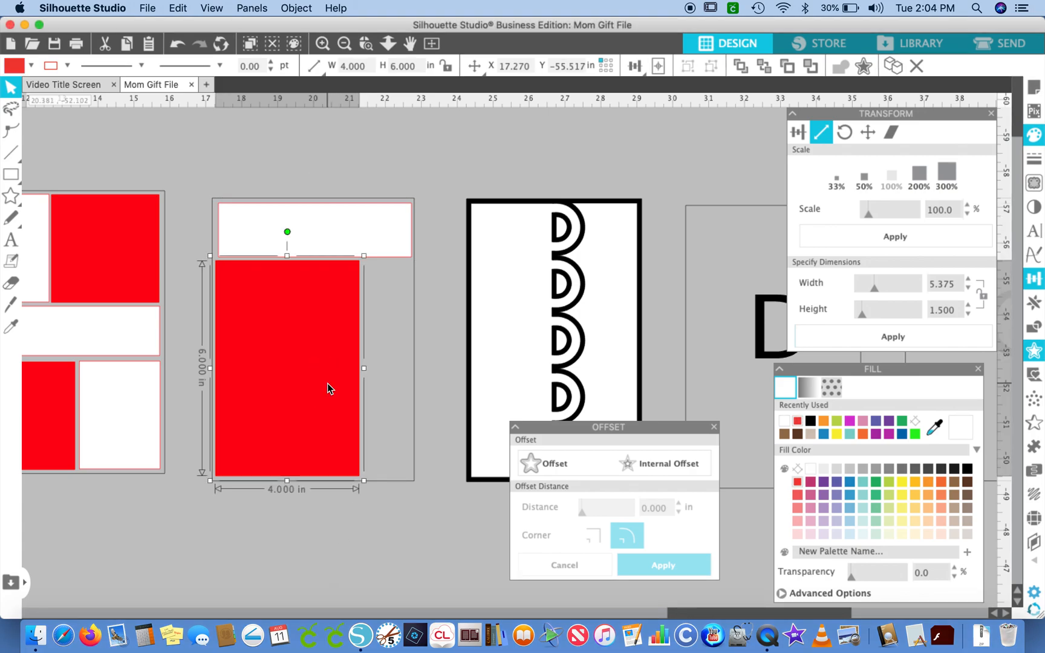
pyautogui.click(385, 485)
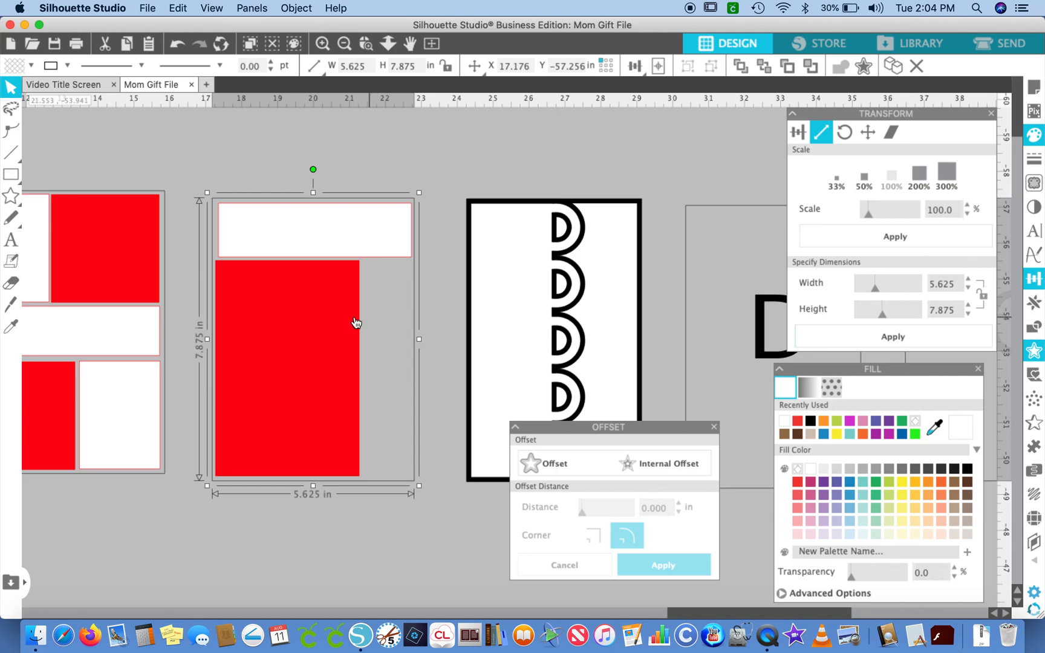
pyautogui.click(334, 320)
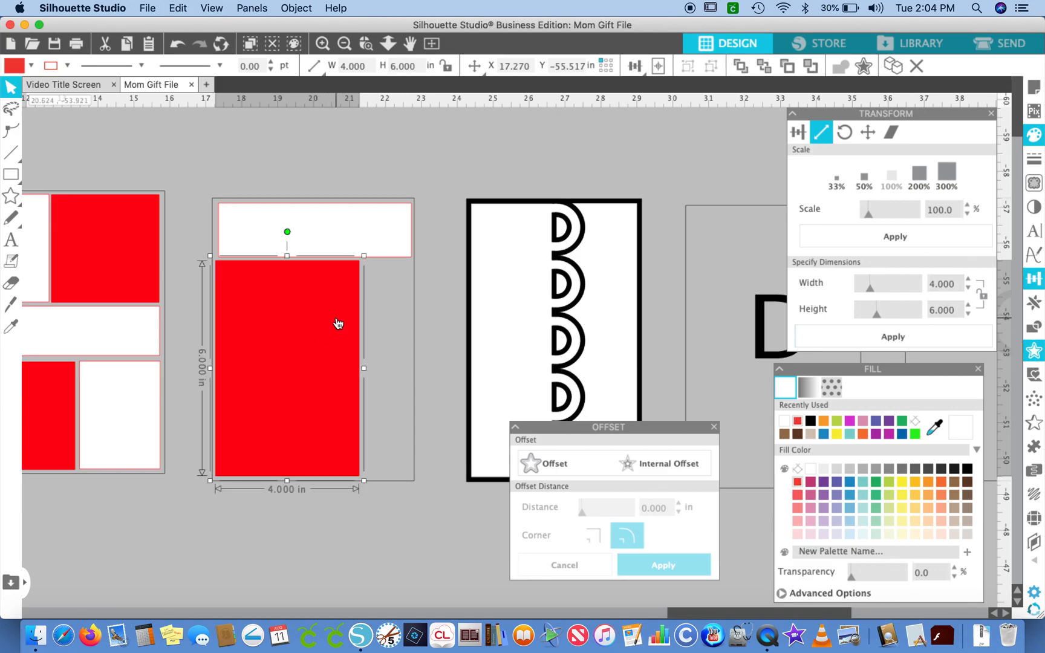
pyautogui.click(12, 175)
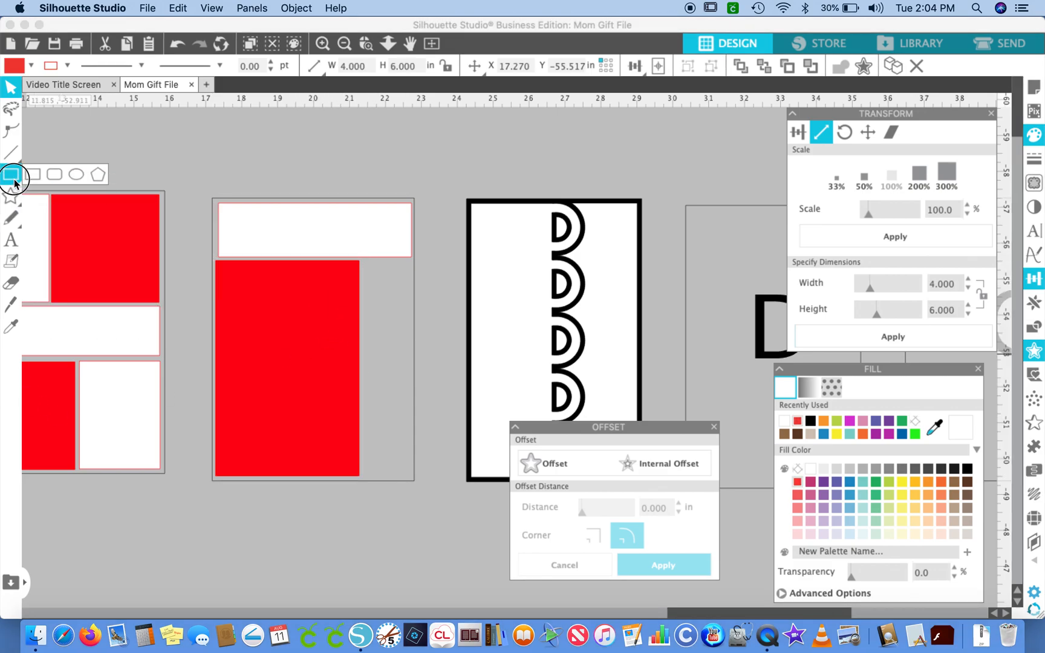
pyautogui.moveTo(365, 264); pyautogui.dragTo(412, 478)
# - Resize the narrow rectangle to 1.375 in wide by 6 in high, level with the red block, and fill it with white
pyautogui.click(956, 311)
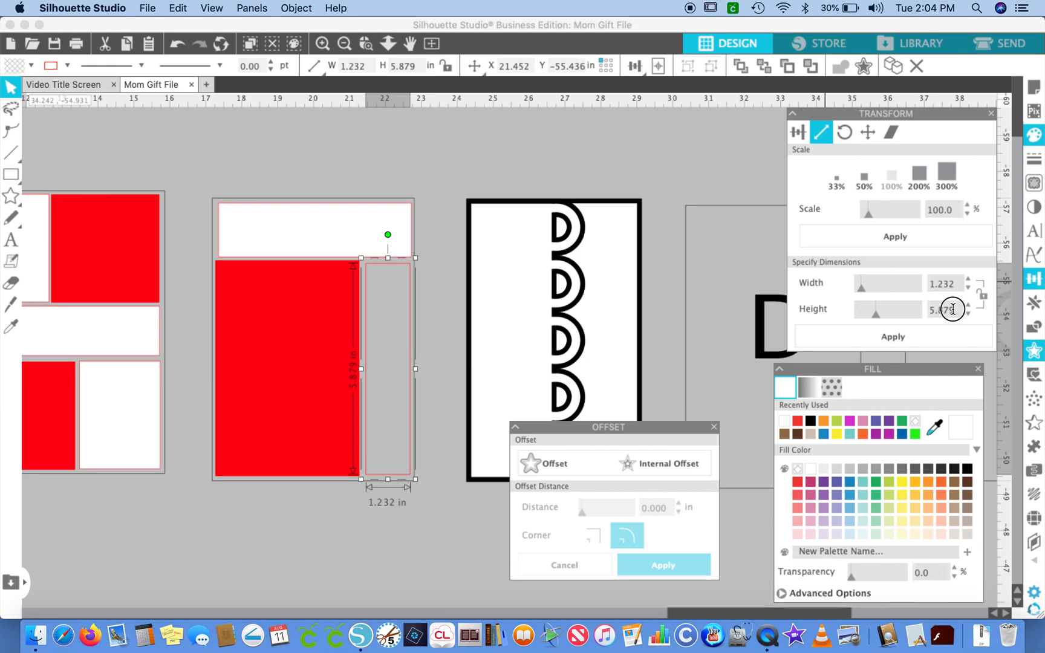
pyautogui.press('BackSpace')
pyautogui.write('6')
pyautogui.click(954, 282)
pyautogui.write('1.2')
pyautogui.click(906, 335)
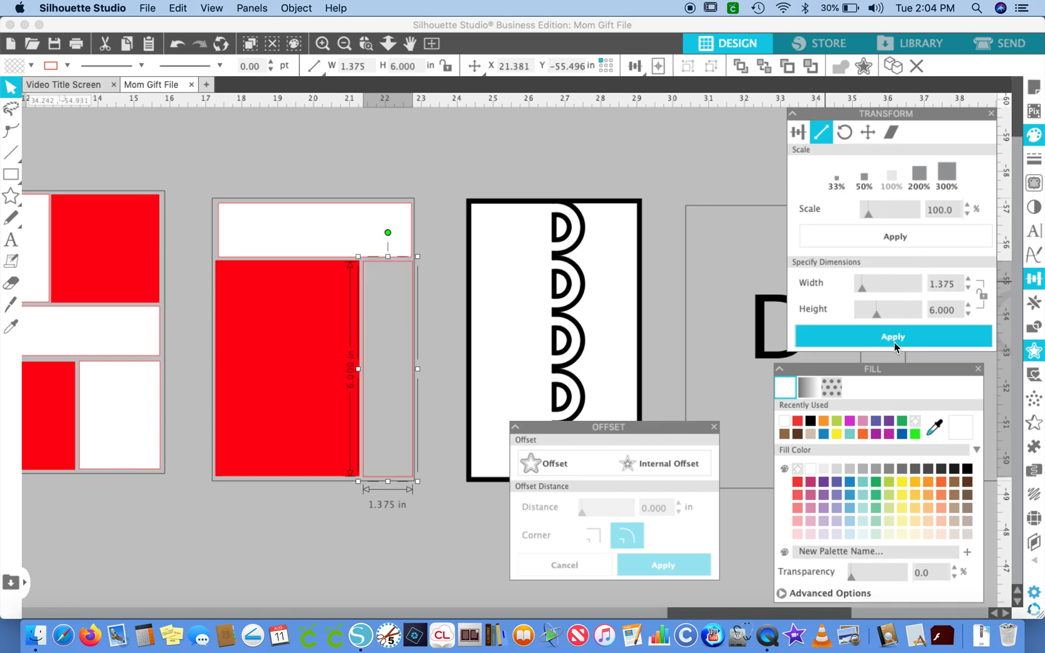
pyautogui.moveTo(361, 291); pyautogui.dragTo(362, 302)
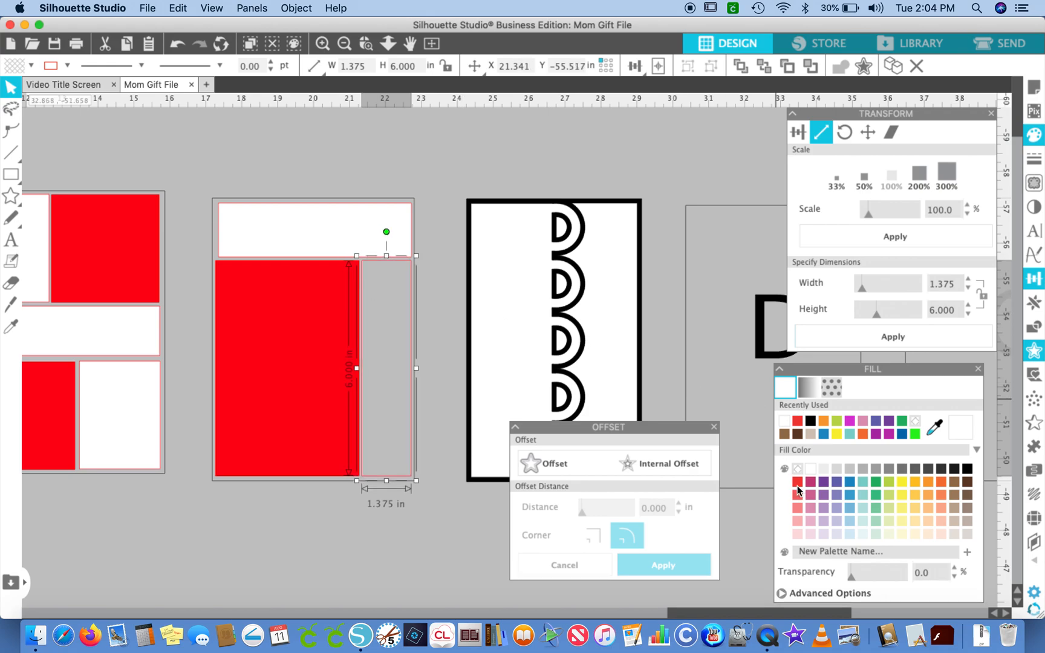
pyautogui.click(810, 470)
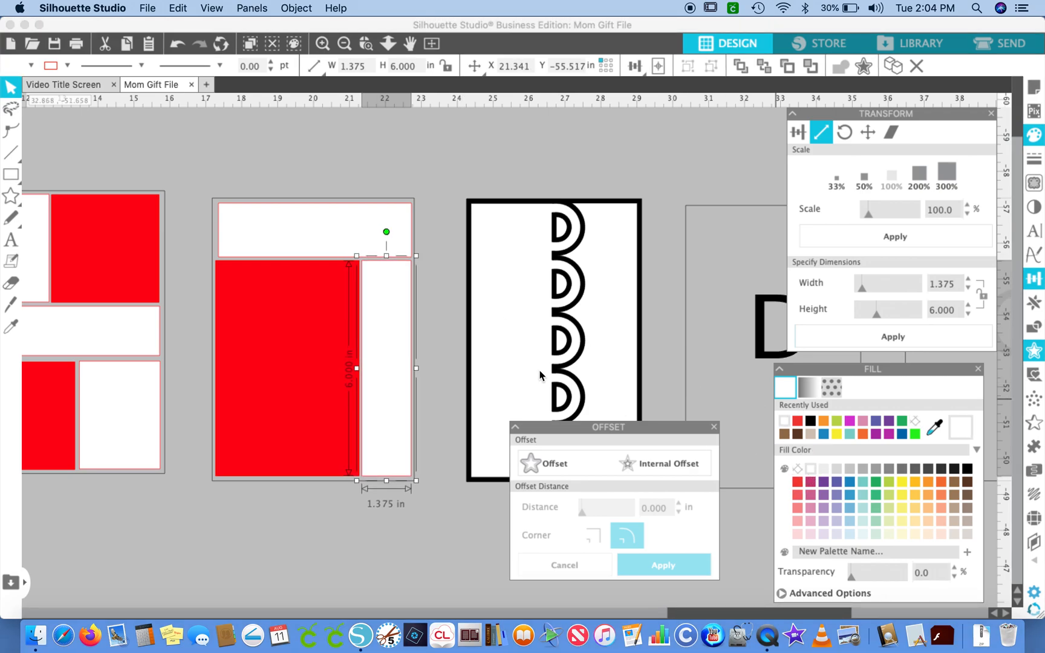
# - Look over the remaining panels in the row beyond the second frame
pyautogui.click(344, 43)
pyautogui.click(344, 43)
pyautogui.hscroll(10, 354, 230)
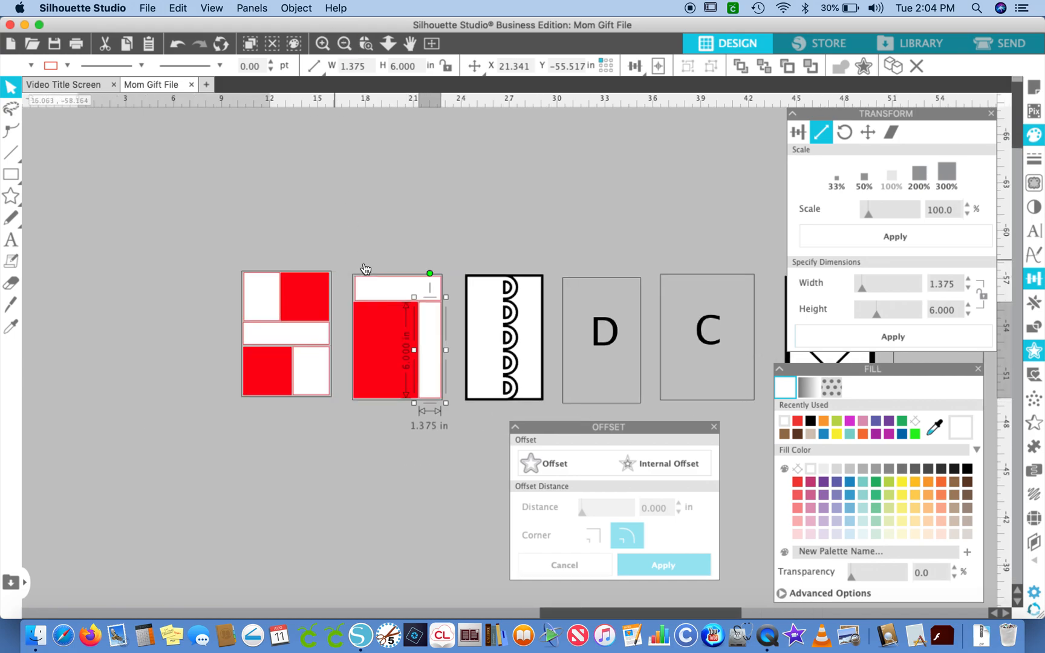
pyautogui.scroll(-2, 360, 254)
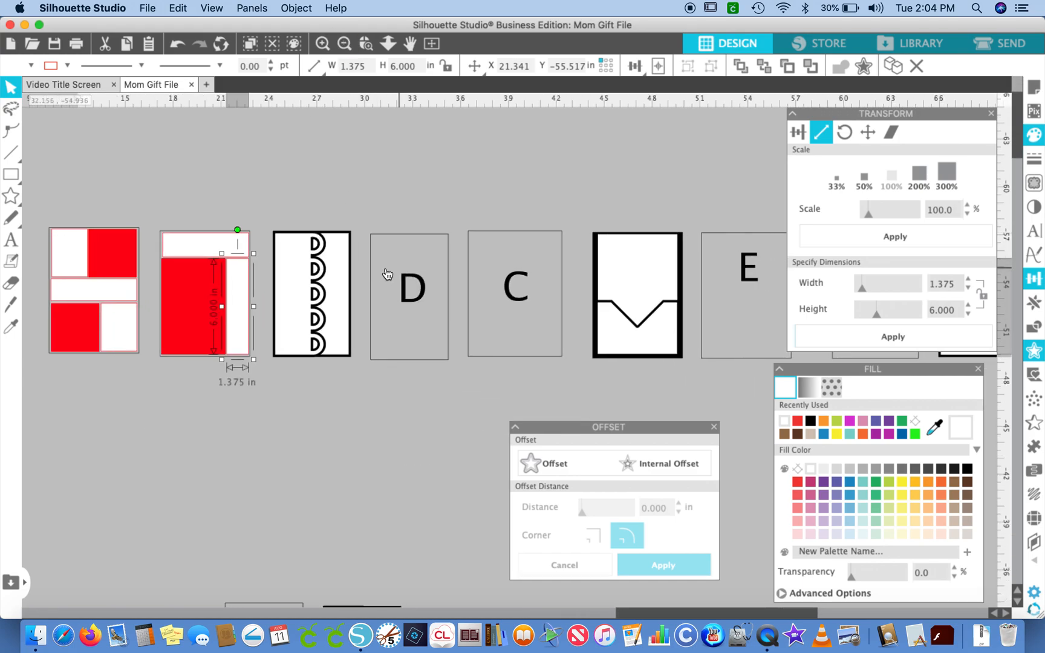
pyautogui.hscroll(4, 457, 265)
pyautogui.scroll(1, 457, 264)
pyautogui.hscroll(1, 458, 264)
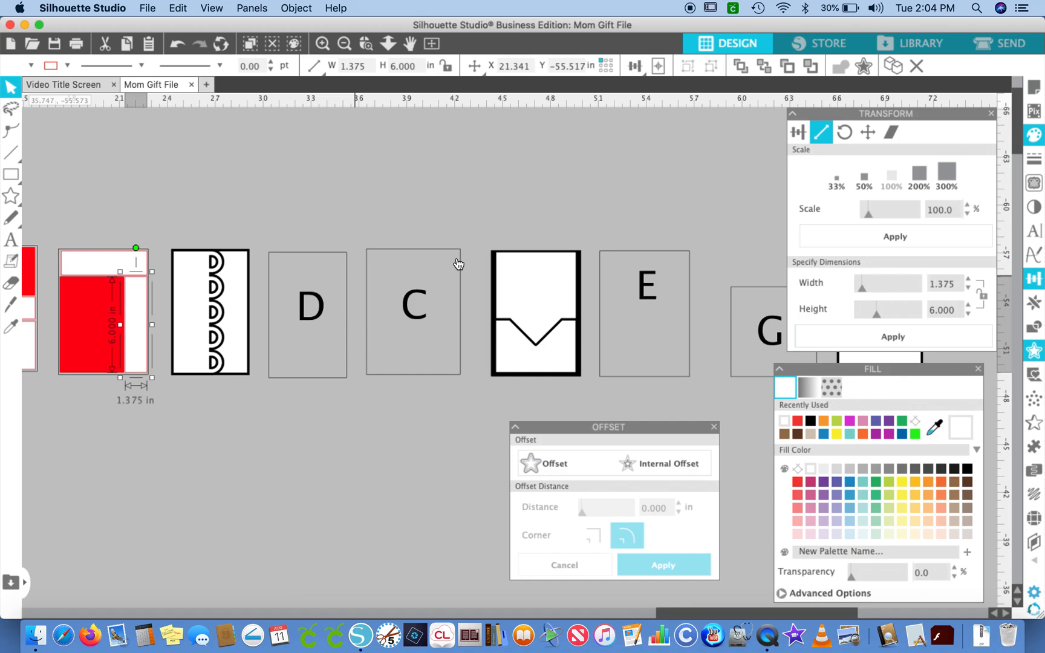
pyautogui.hscroll(-3, 458, 264)
pyautogui.hscroll(-2, 458, 265)
pyautogui.scroll(1, 459, 264)
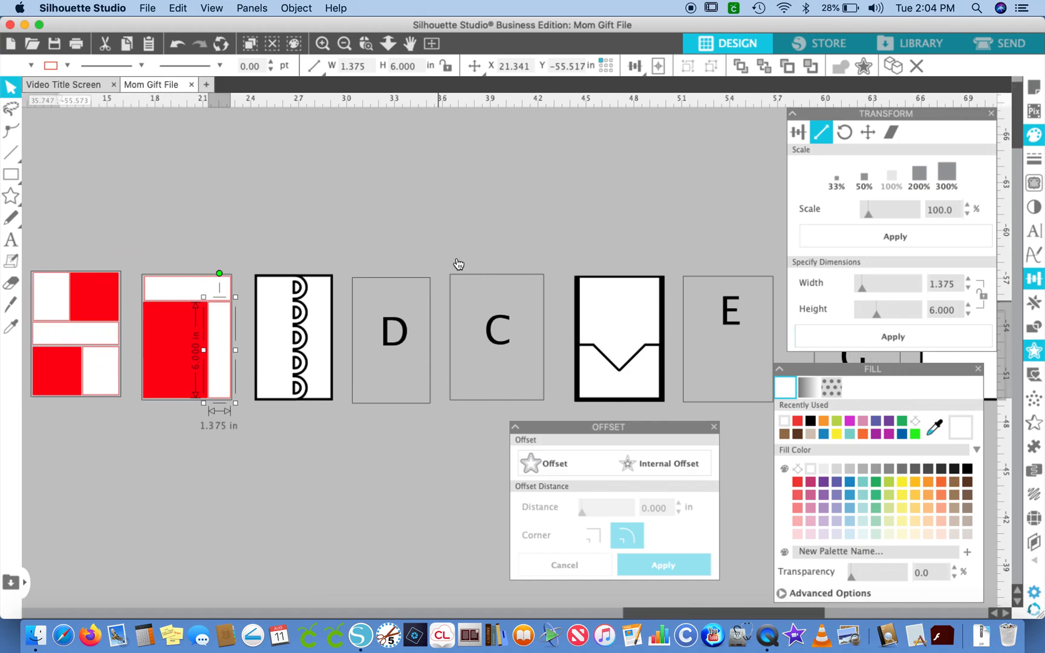
# - Delete the letters D, C, E and G from the blank panels of the upper row
pyautogui.click(403, 325)
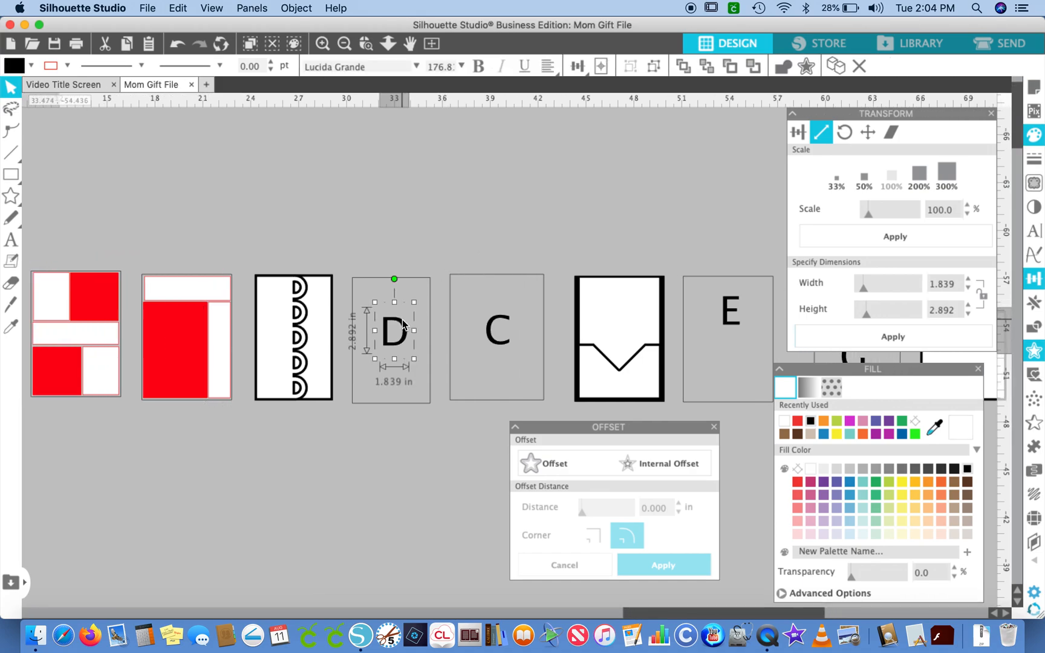
pyautogui.press('Delete')
pyautogui.click(495, 330)
pyautogui.press('Delete')
pyautogui.hscroll(2, 532, 329)
pyautogui.hscroll(4, 555, 330)
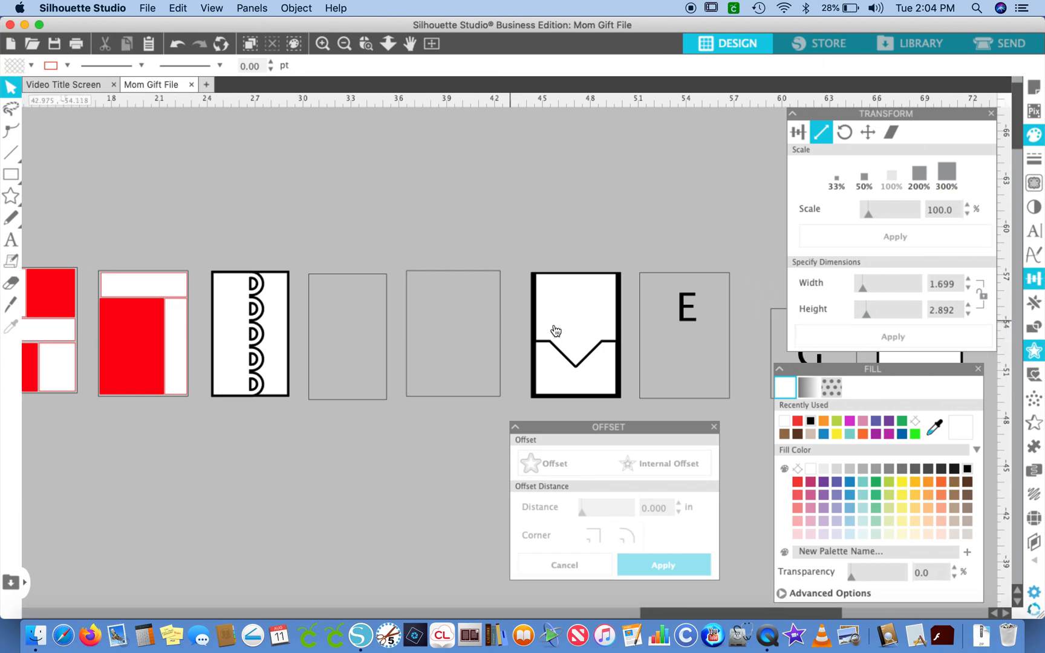
pyautogui.hscroll(7, 604, 343)
pyautogui.click(566, 321)
pyautogui.press('Delete')
pyautogui.click(687, 361)
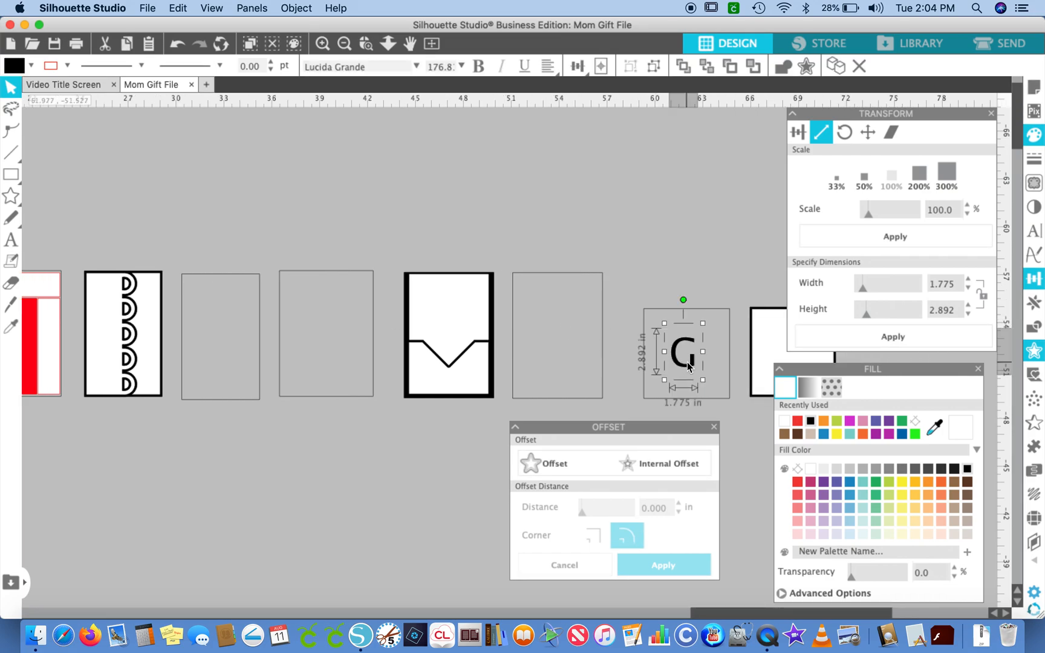
pyautogui.press('Delete')
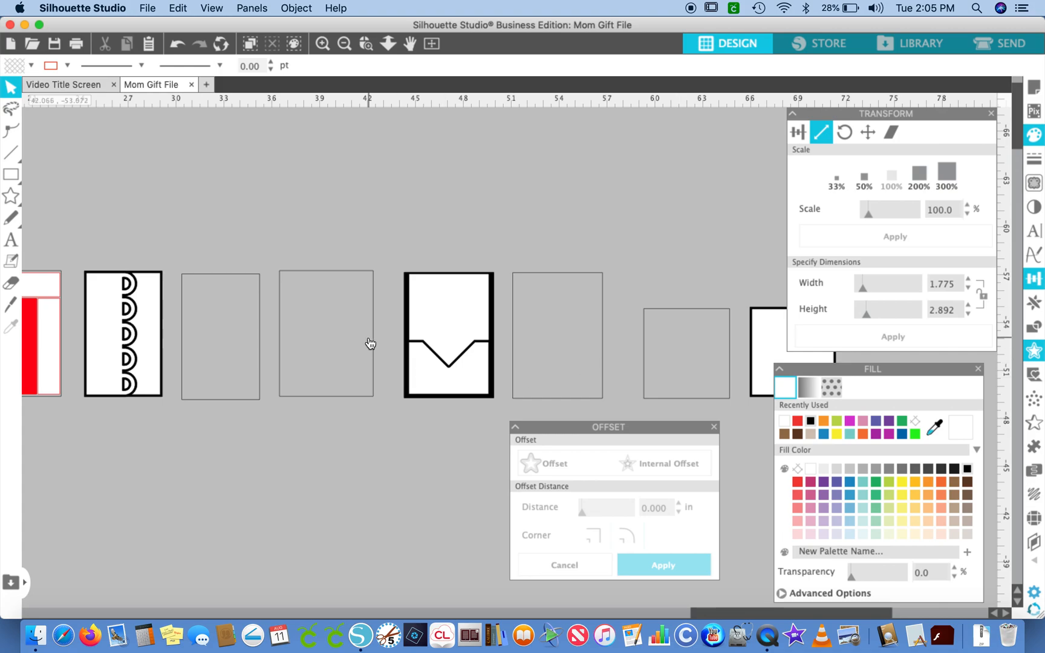
# - Add 0.125 in internal offsets with sharp corners to the upper row's fourth, fifth, seventh and eighth panels and fill the offsets with white
pyautogui.click(260, 337)
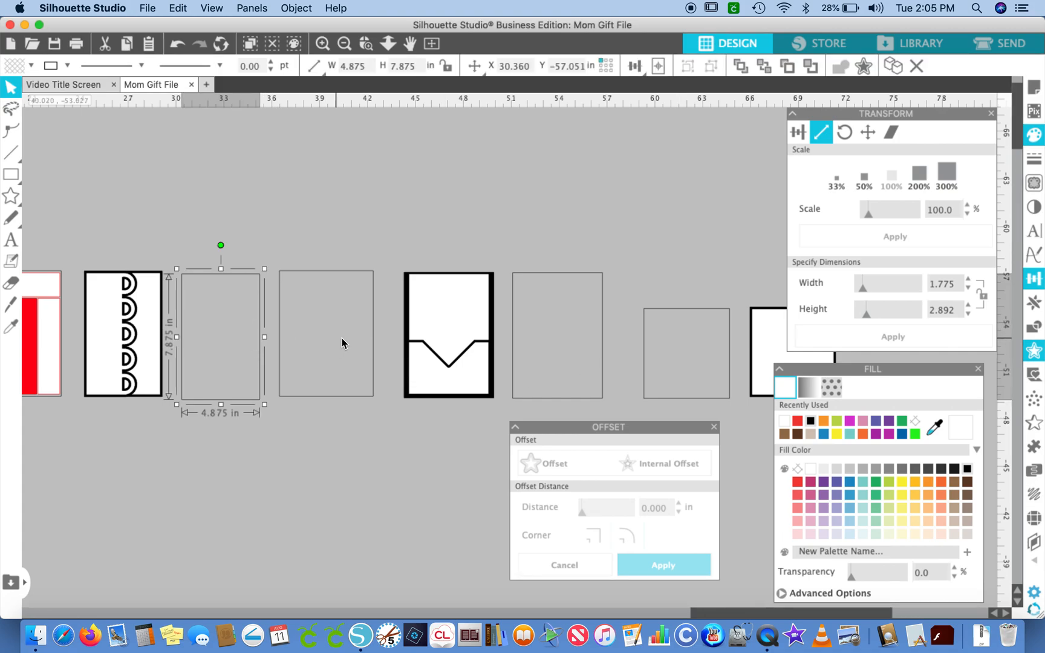
pyautogui.keyDown('shift'); pyautogui.click(373, 349); pyautogui.keyUp('shift')
pyautogui.keyDown('shift'); pyautogui.click(603, 346); pyautogui.keyUp('shift')
pyautogui.keyDown('shift'); pyautogui.click(644, 360); pyautogui.keyUp('shift')
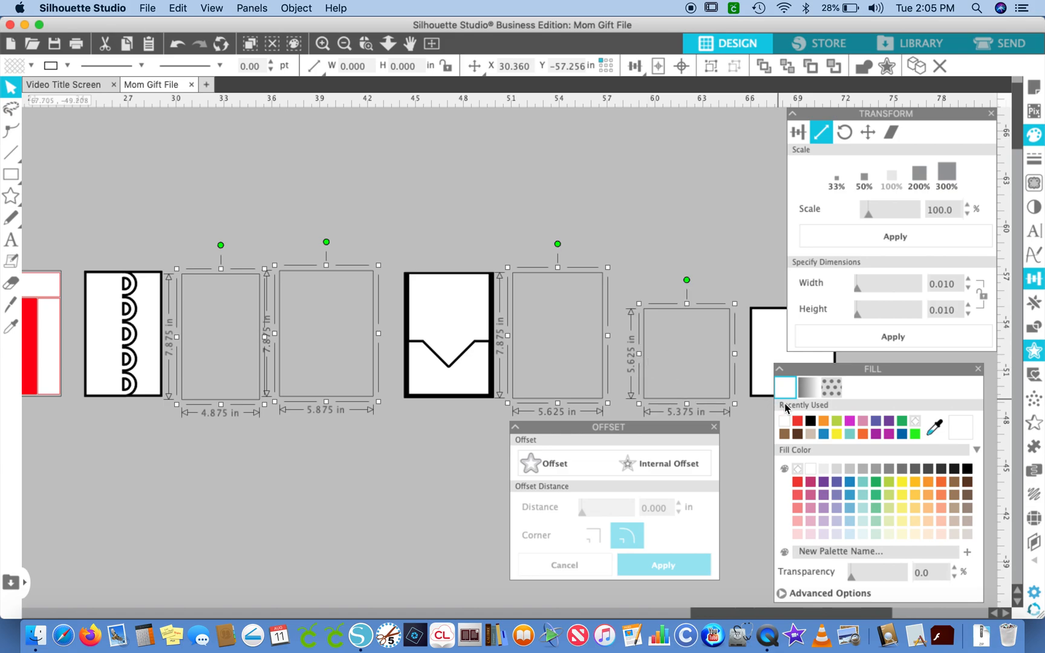
pyautogui.click(700, 462)
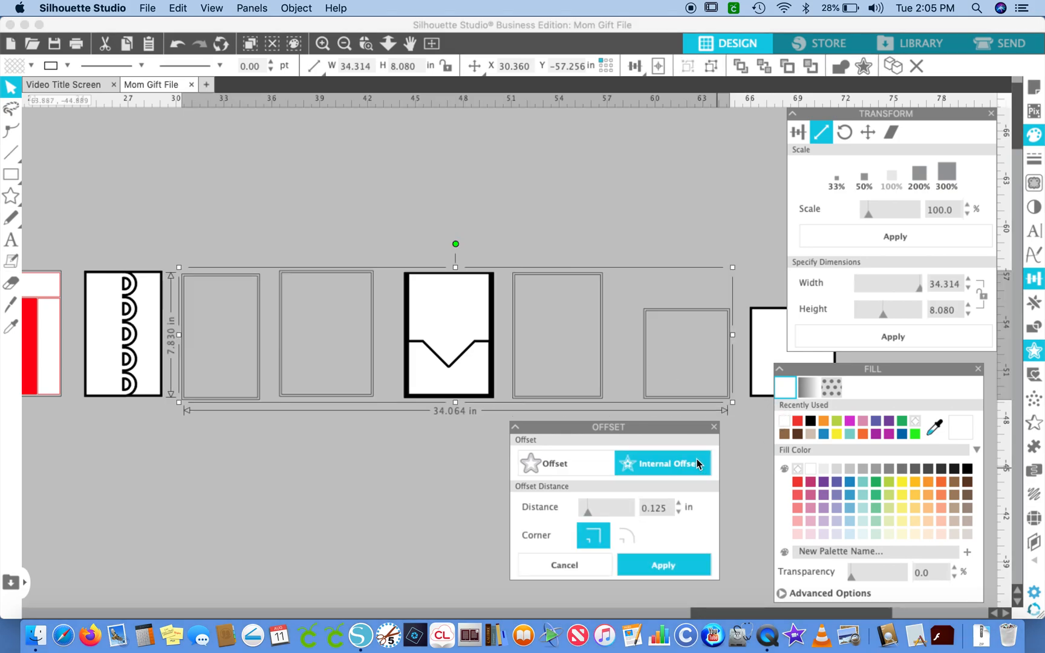
pyautogui.click(656, 566)
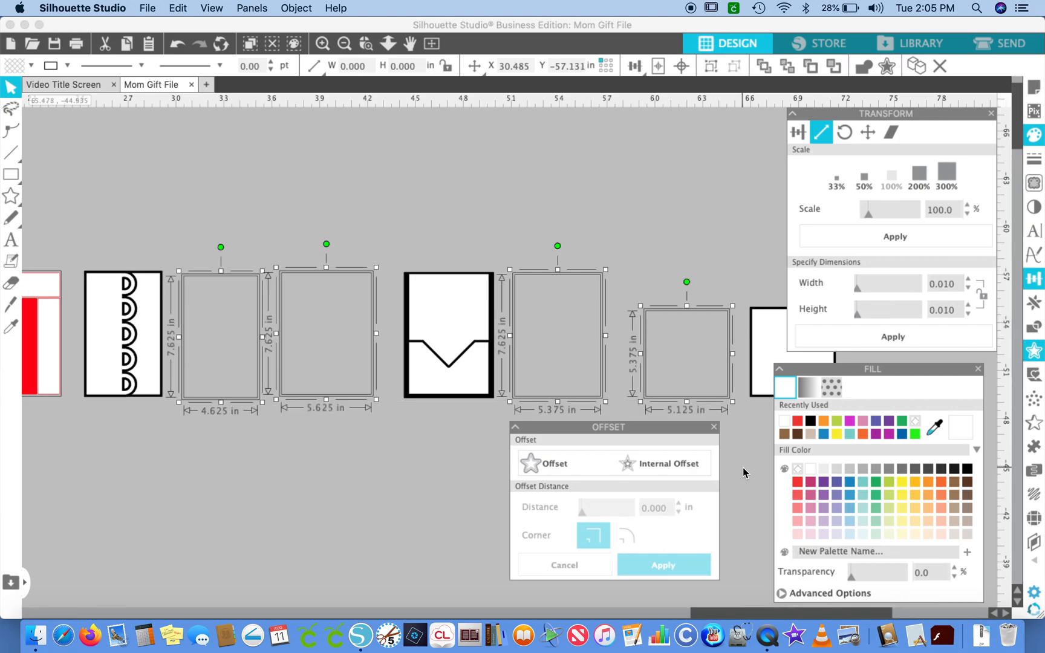
pyautogui.click(811, 470)
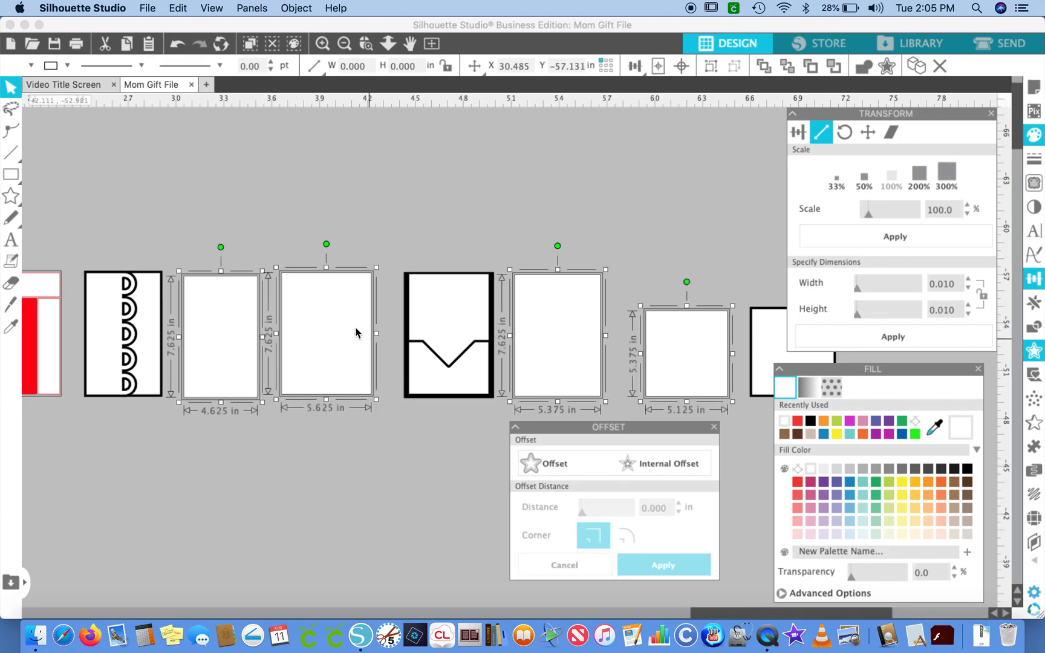
pyautogui.click(259, 466)
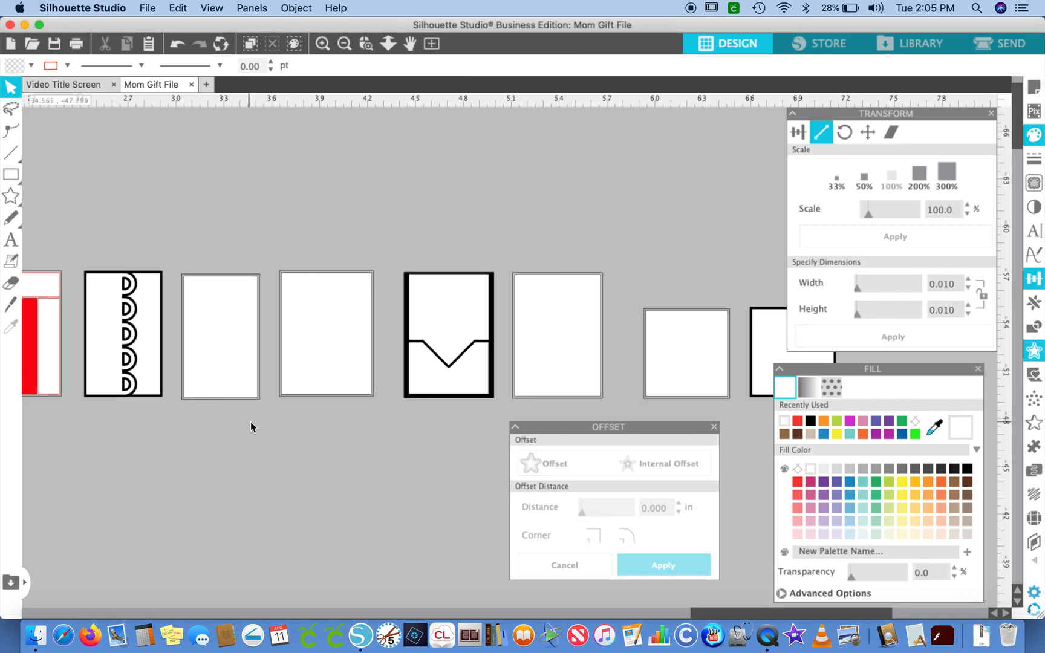
pyautogui.click(261, 407)
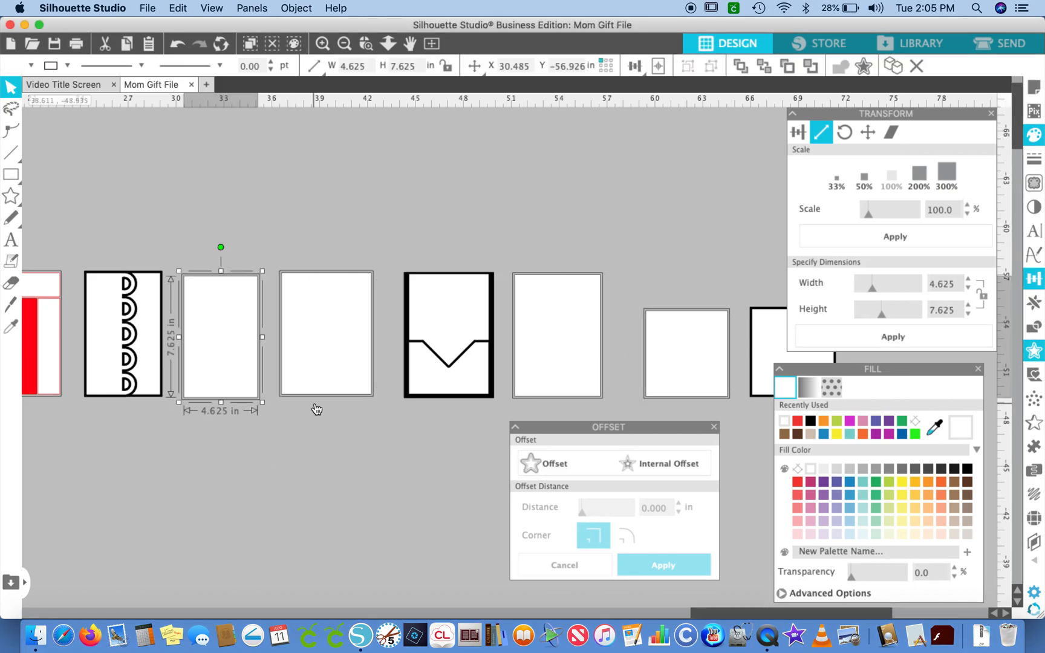
pyautogui.moveTo(158, 205); pyautogui.dragTo(751, 432)
pyautogui.click(559, 329)
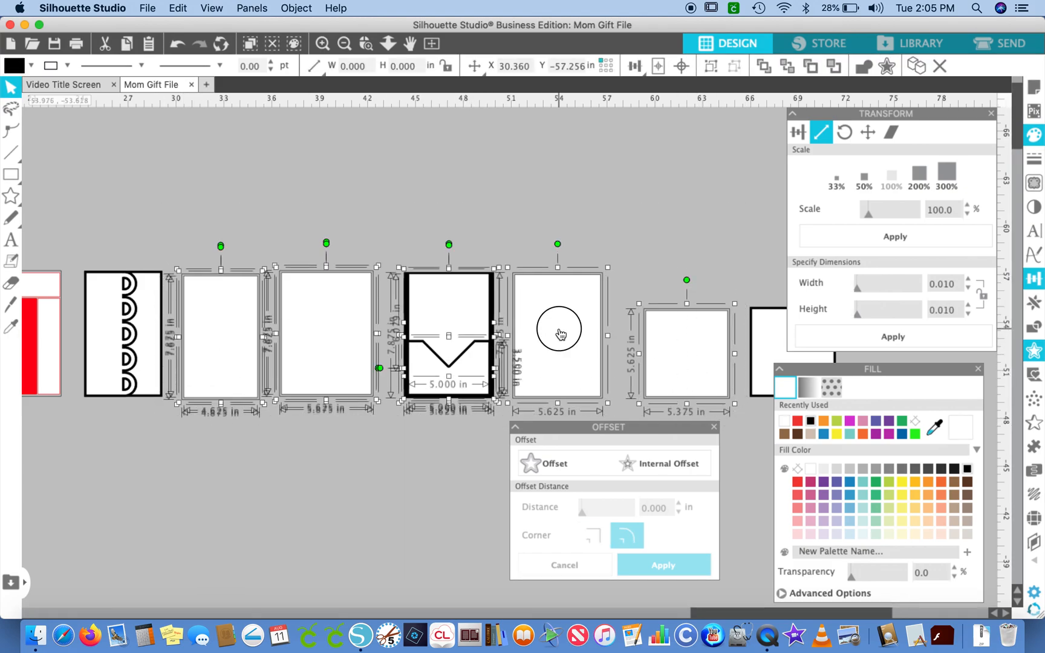
pyautogui.keyDown('shift'); pyautogui.click(491, 301); pyautogui.keyUp('shift')
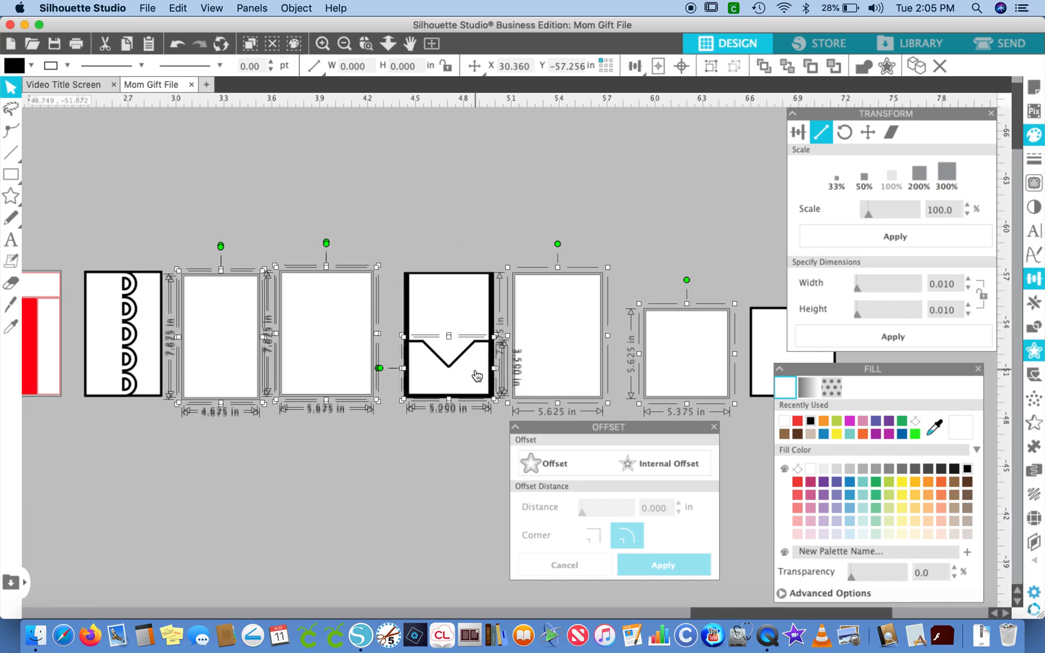
pyautogui.keyDown('shift'); pyautogui.click(454, 357); pyautogui.keyUp('shift')
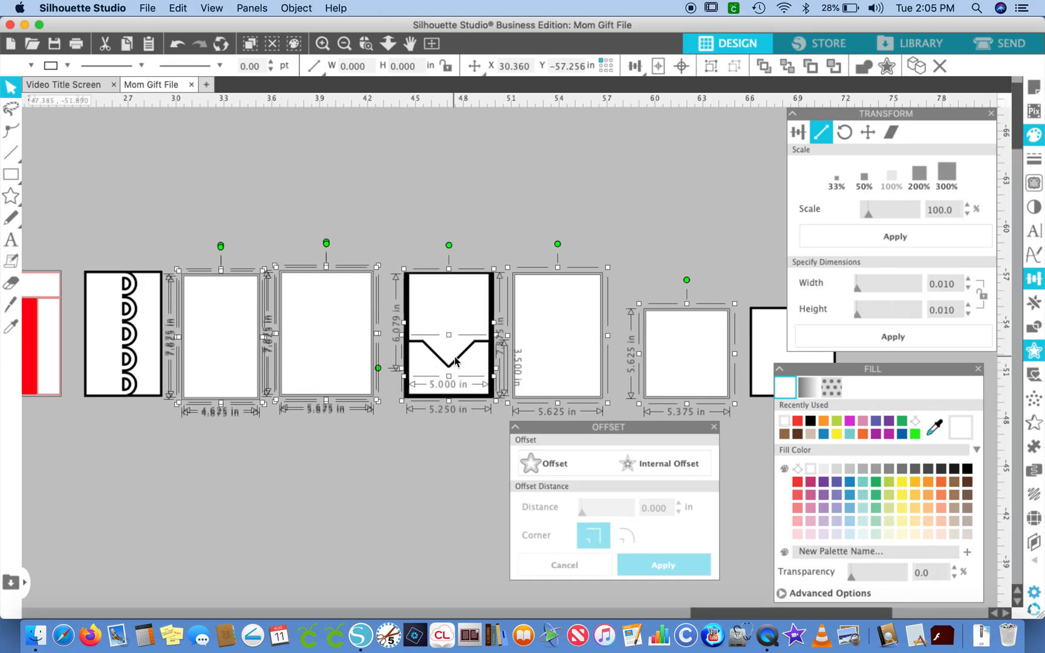
pyautogui.keyDown('shift'); pyautogui.click(454, 357); pyautogui.keyUp('shift')
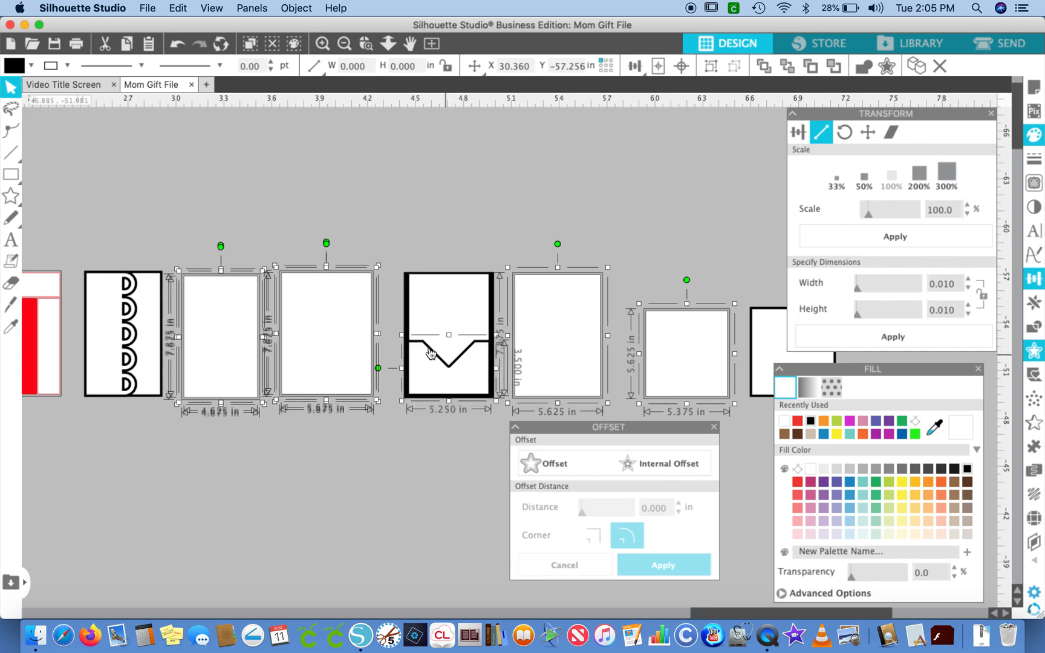
pyautogui.click(180, 199)
# - Fill the outer rectangles of the upper row's fourth, fifth, seventh and eighth panels with black, leaving their inner offsets white
pyautogui.moveTo(150, 202); pyautogui.dragTo(416, 427)
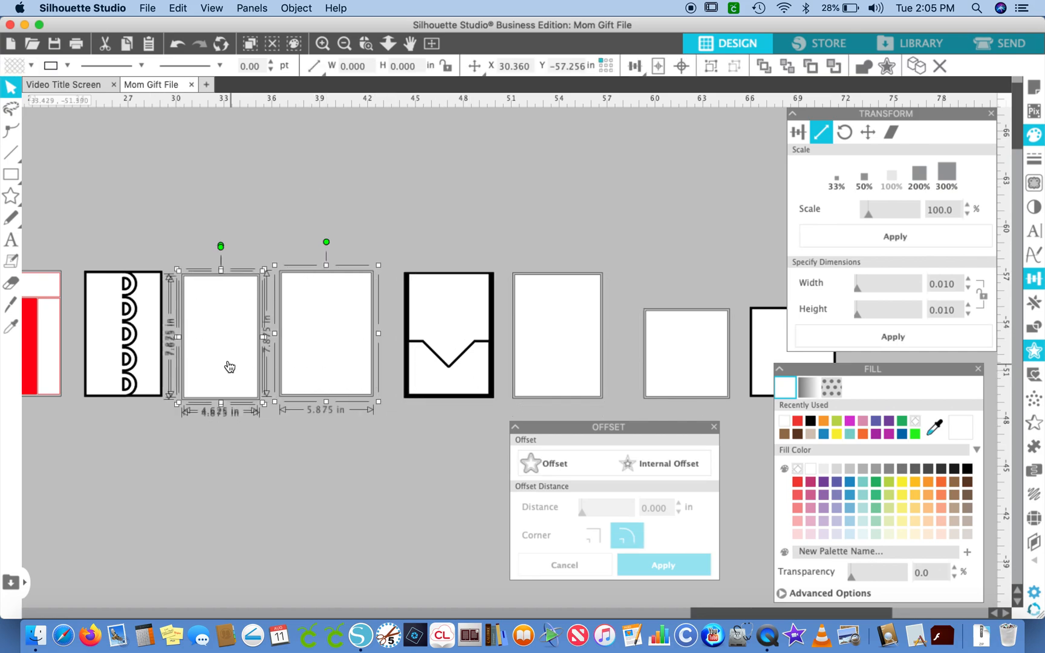
pyautogui.click(968, 470)
pyautogui.hscroll(5, 528, 417)
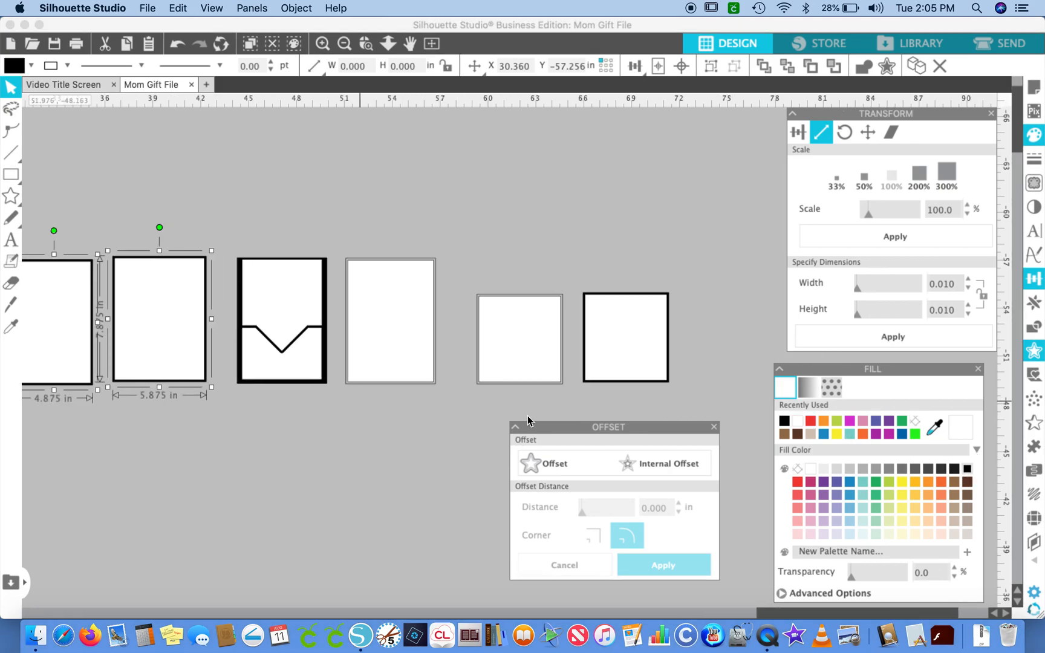
pyautogui.moveTo(319, 217); pyautogui.dragTo(583, 403)
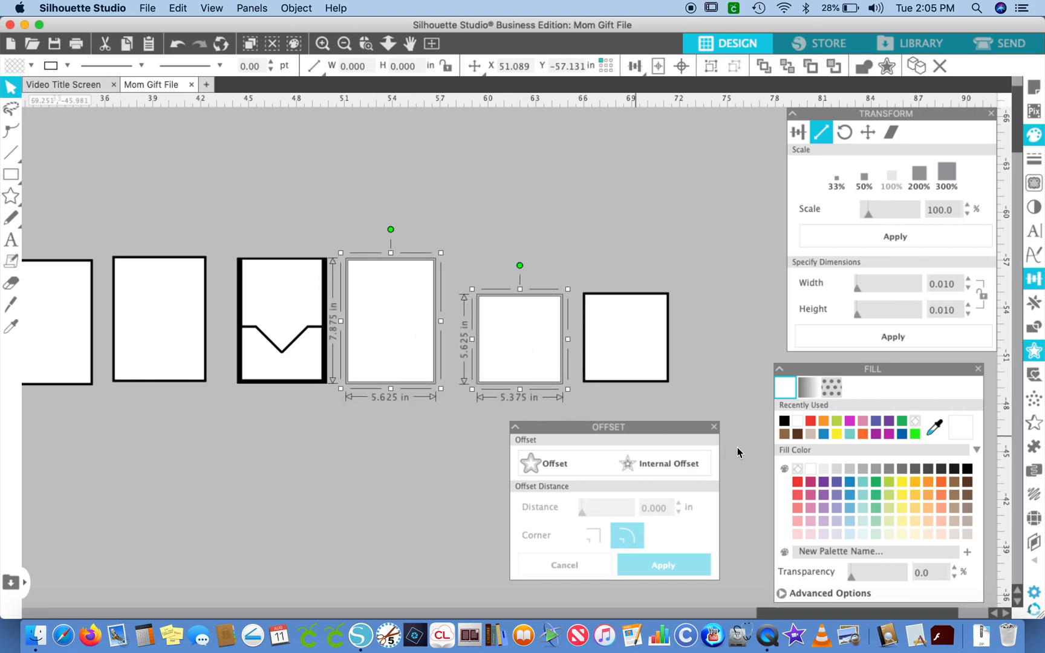
pyautogui.click(967, 470)
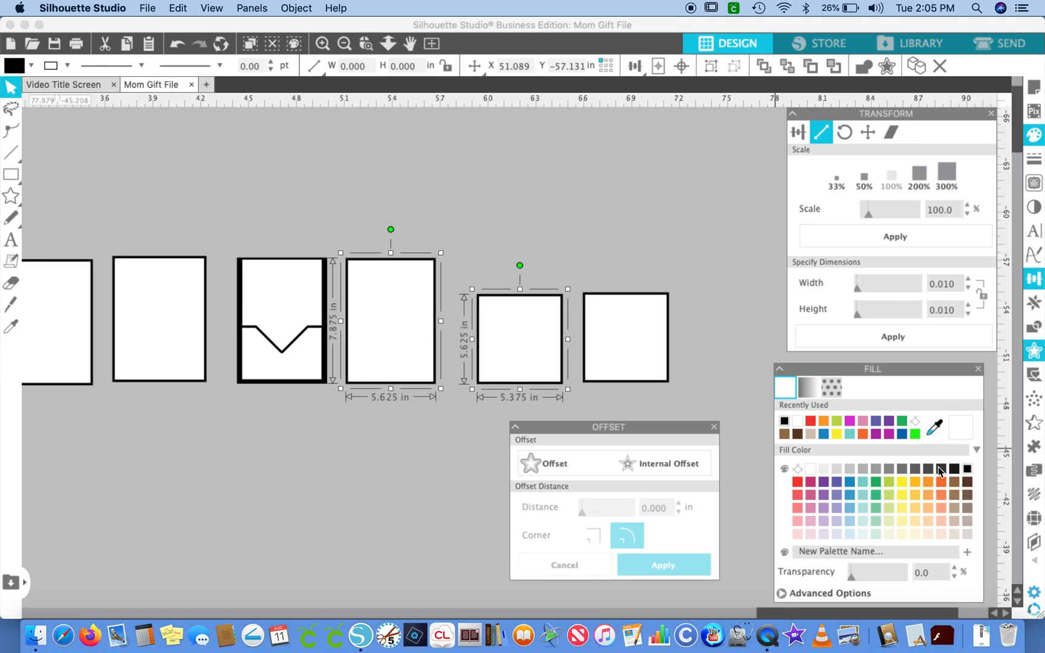
pyautogui.click(445, 468)
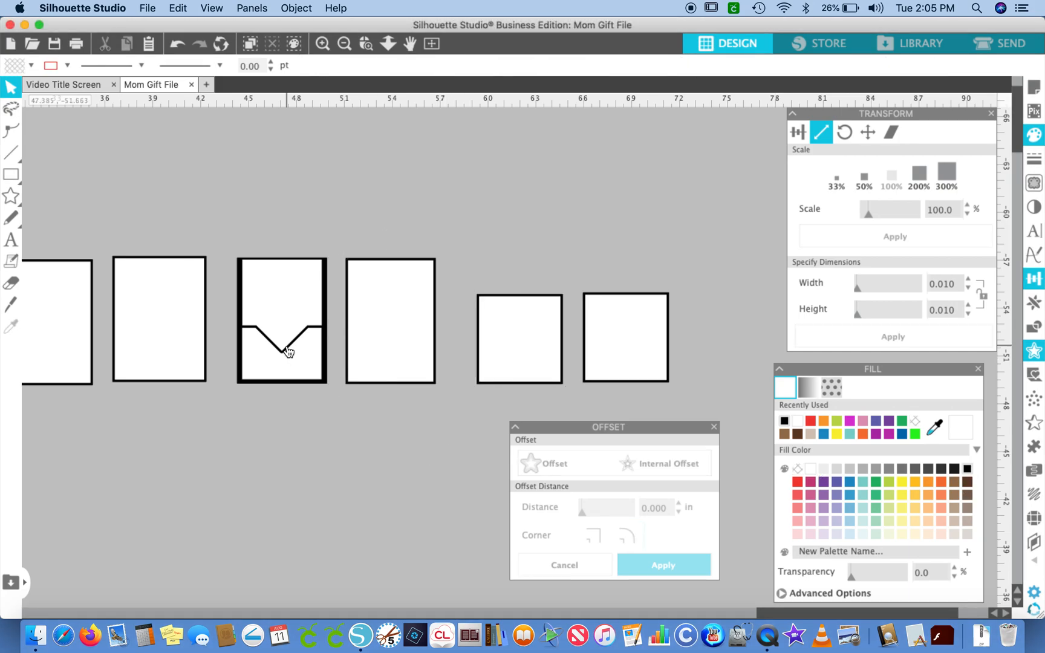
# - Look over the upper row of panels and compare it with the lettered panels in the lower row
pyautogui.moveTo(320, 178); pyautogui.dragTo(572, 393)
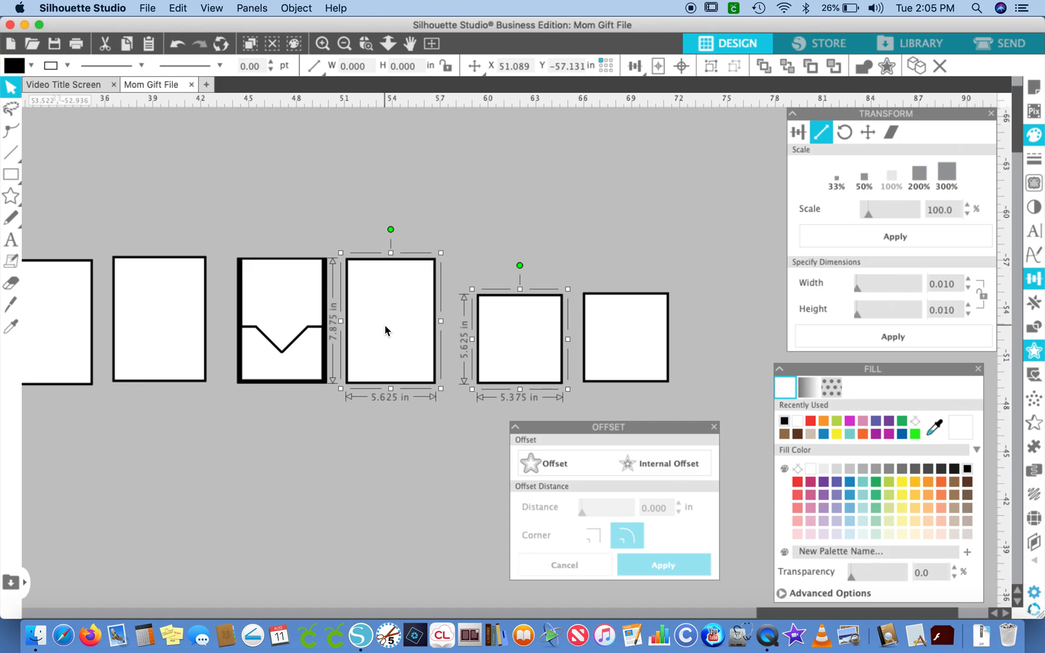
pyautogui.click(396, 493)
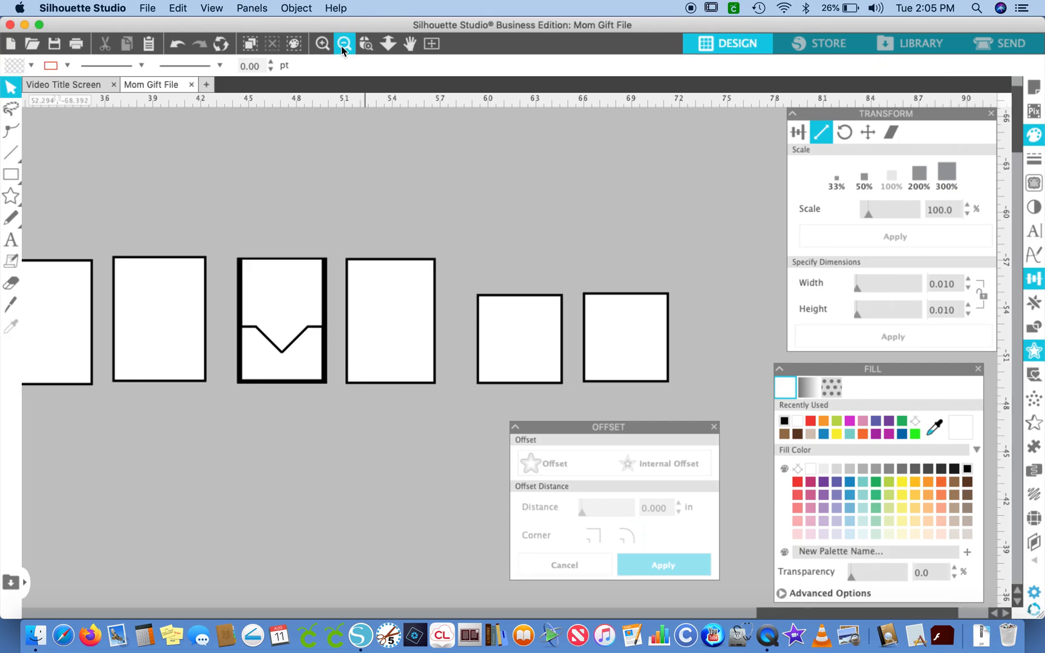
pyautogui.click(343, 46)
pyautogui.click(342, 46)
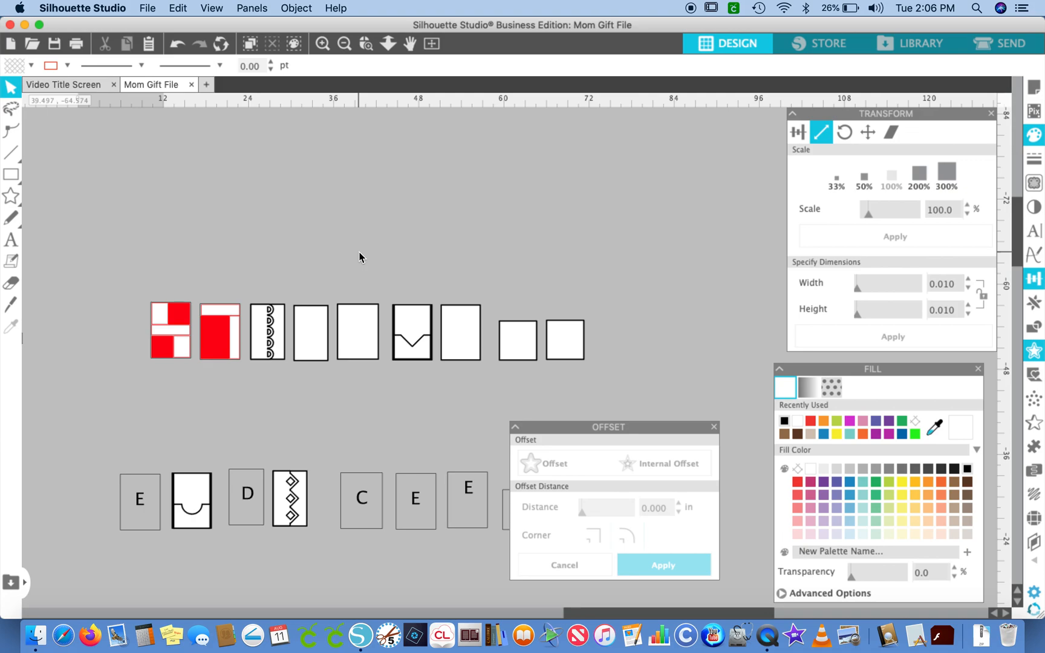
pyautogui.scroll(-3, 359, 257)
pyautogui.hscroll(1, 359, 257)
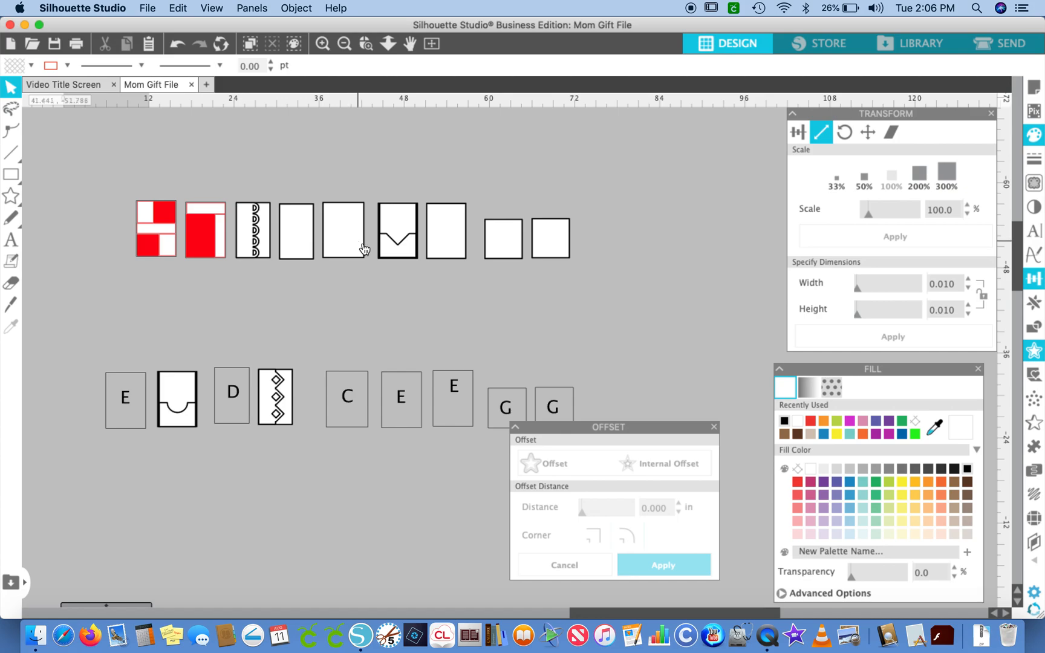
pyautogui.scroll(2, 365, 249)
pyautogui.scroll(1, 366, 249)
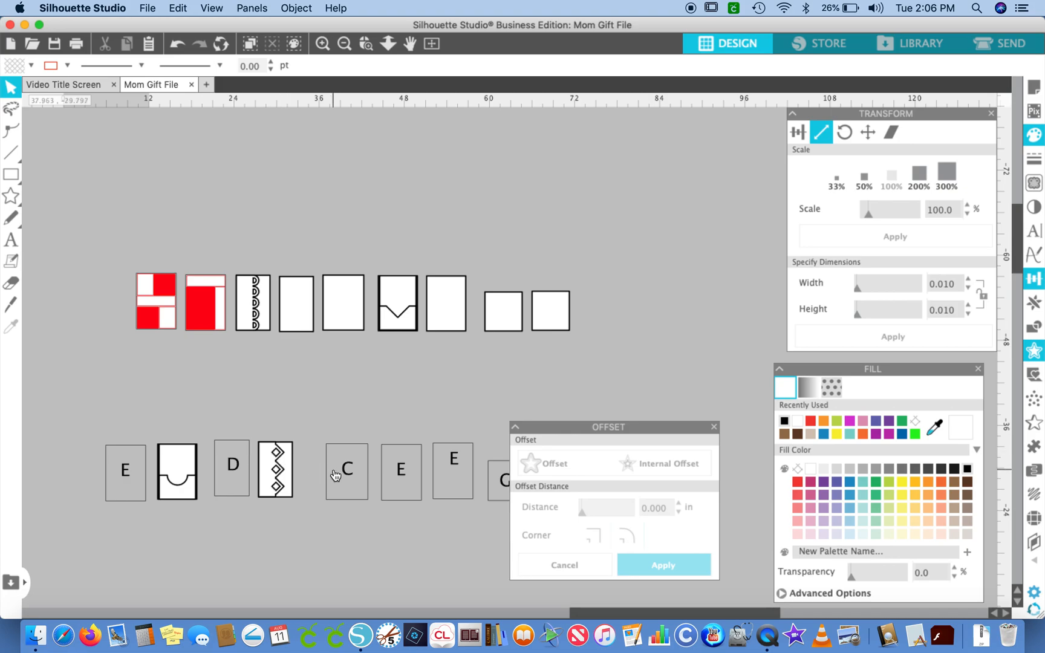
# - Delete all the letters E, D, C and G from the panels of the lower row
pyautogui.click(123, 471)
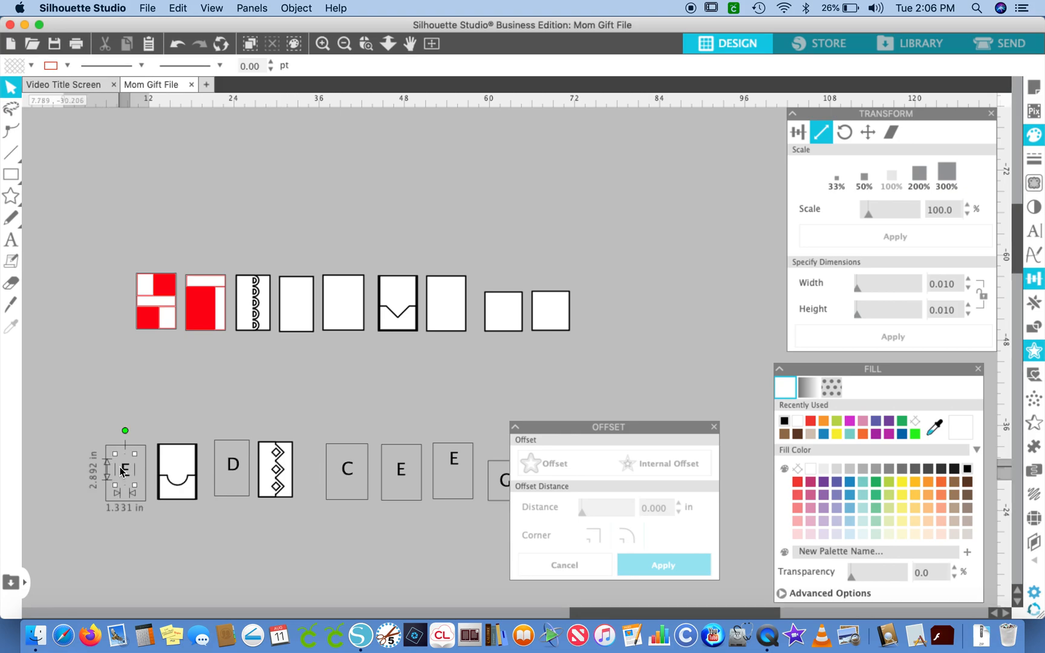
pyautogui.press('Delete')
pyautogui.click(233, 467)
pyautogui.press('Delete')
pyautogui.click(349, 472)
pyautogui.press('Delete')
pyautogui.click(392, 471)
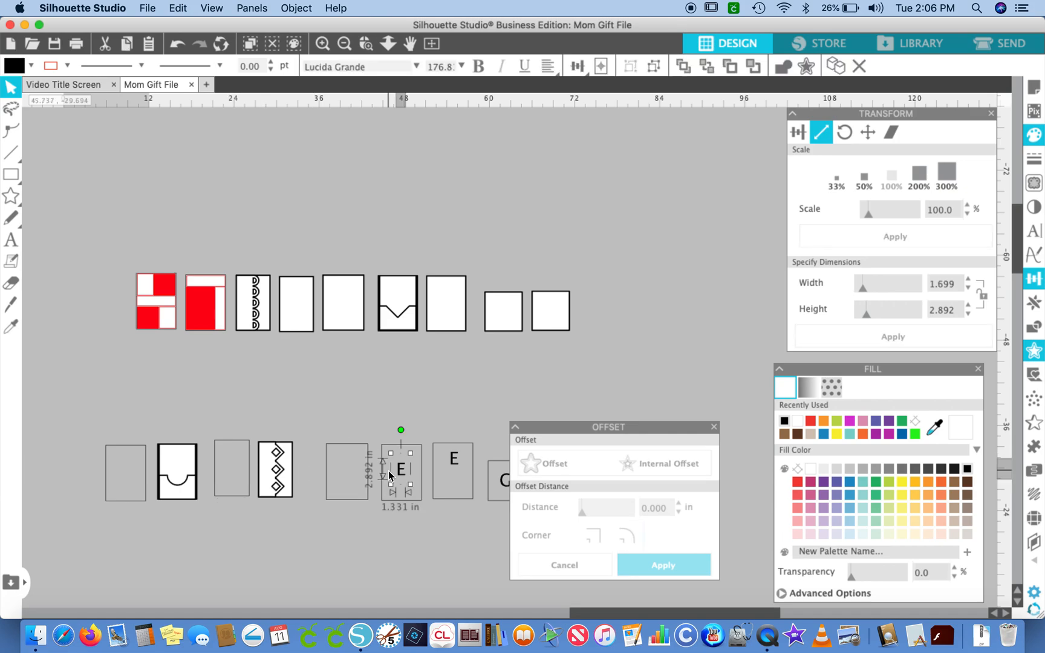
pyautogui.press('Delete')
pyautogui.click(451, 460)
pyautogui.press('Delete')
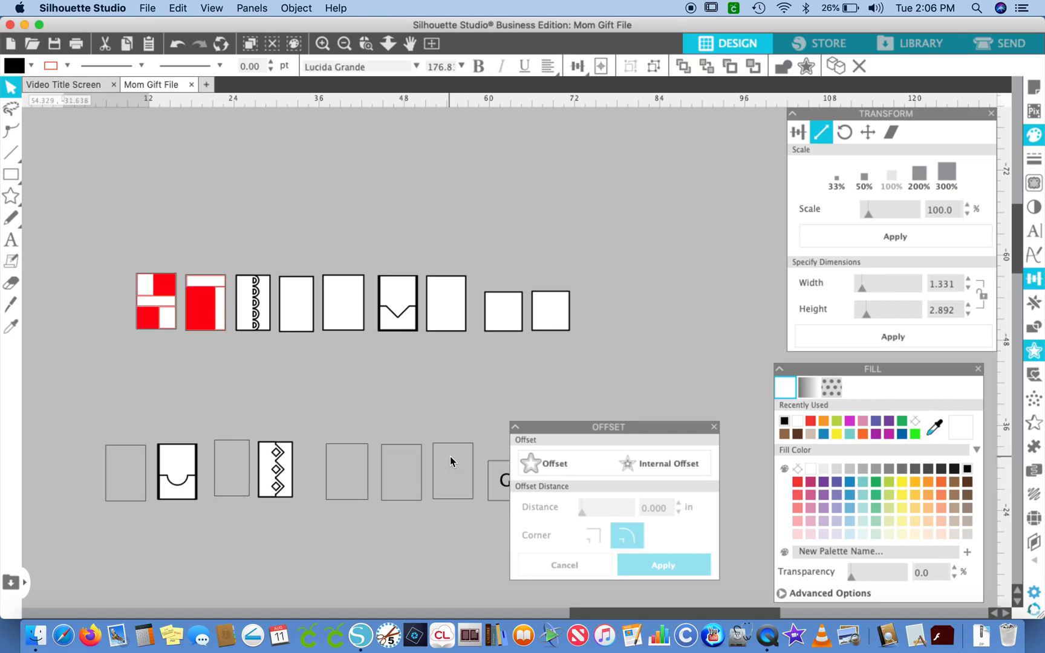
pyautogui.hscroll(3, 450, 460)
pyautogui.click(420, 474)
pyautogui.press('Delete')
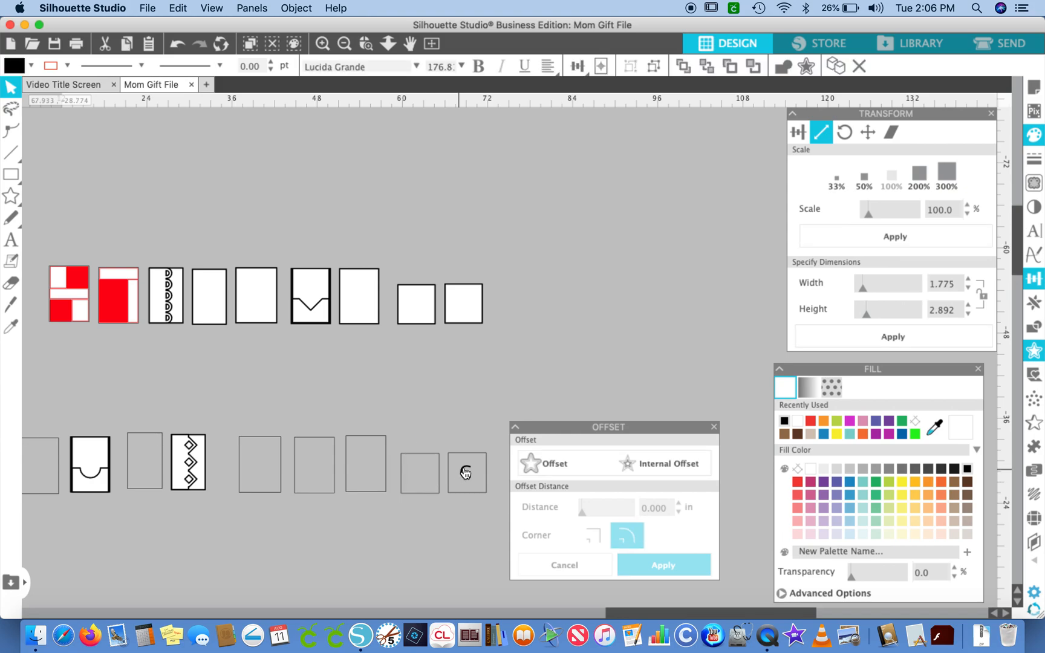
pyautogui.click(468, 471)
pyautogui.press('Delete')
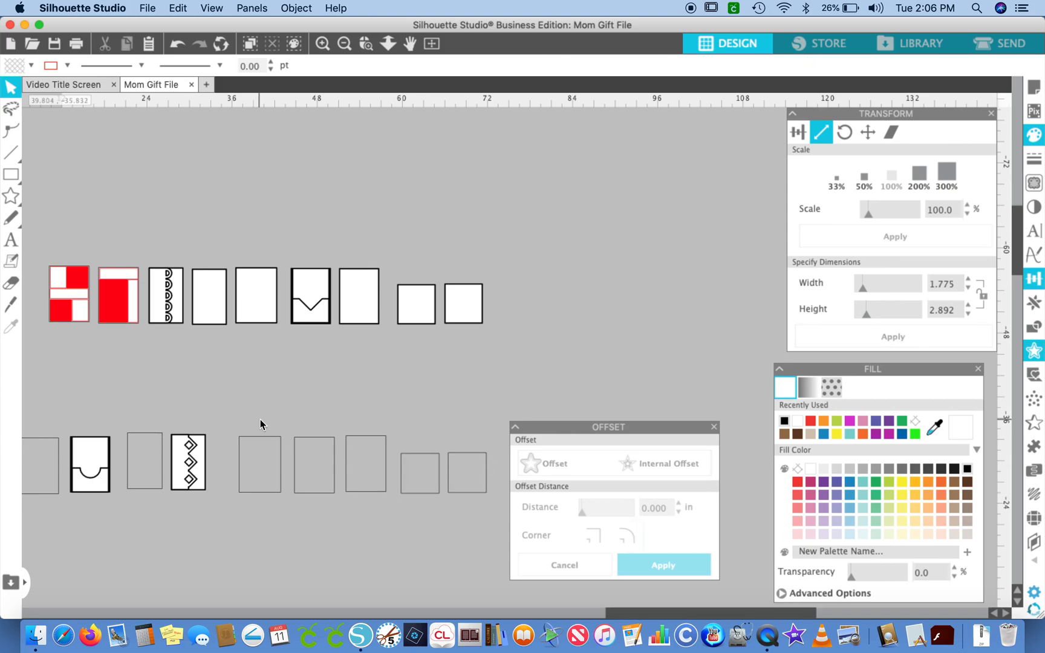
# - Add 0.125 in internal offsets with sharp corners to the lower row's fifth to ninth panels and fill the offsets with white
pyautogui.moveTo(234, 424); pyautogui.dragTo(496, 502)
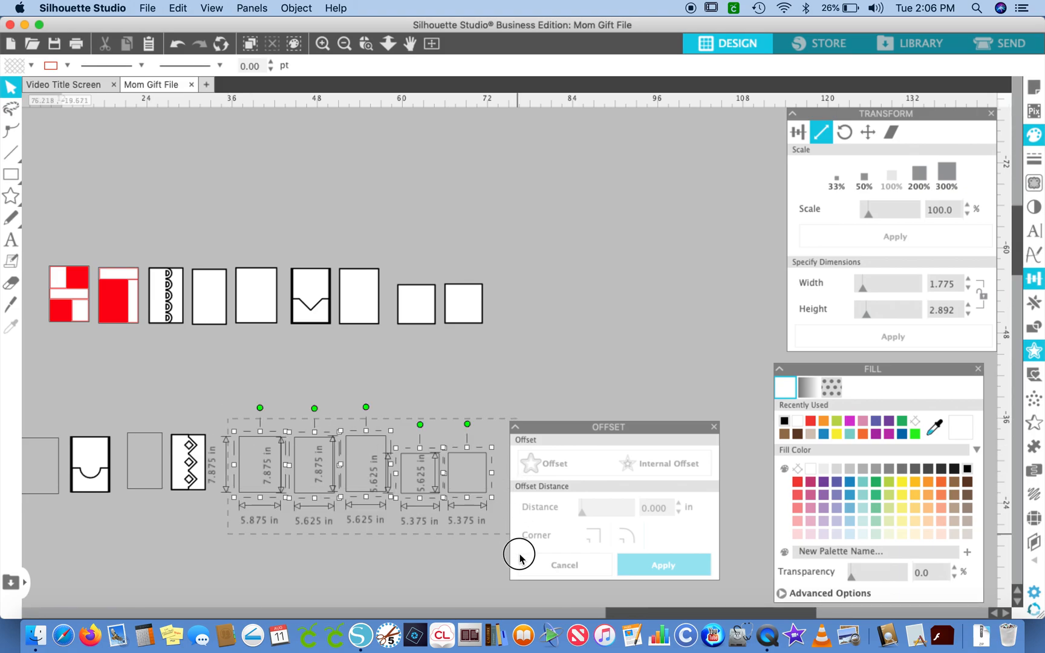
pyautogui.click(659, 463)
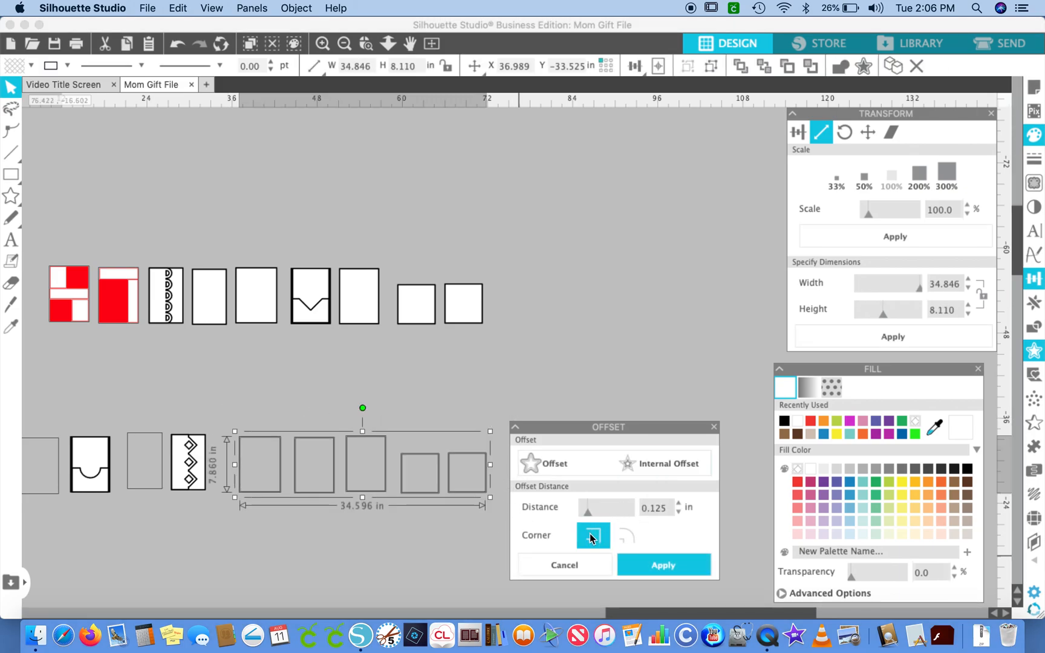
pyautogui.click(653, 566)
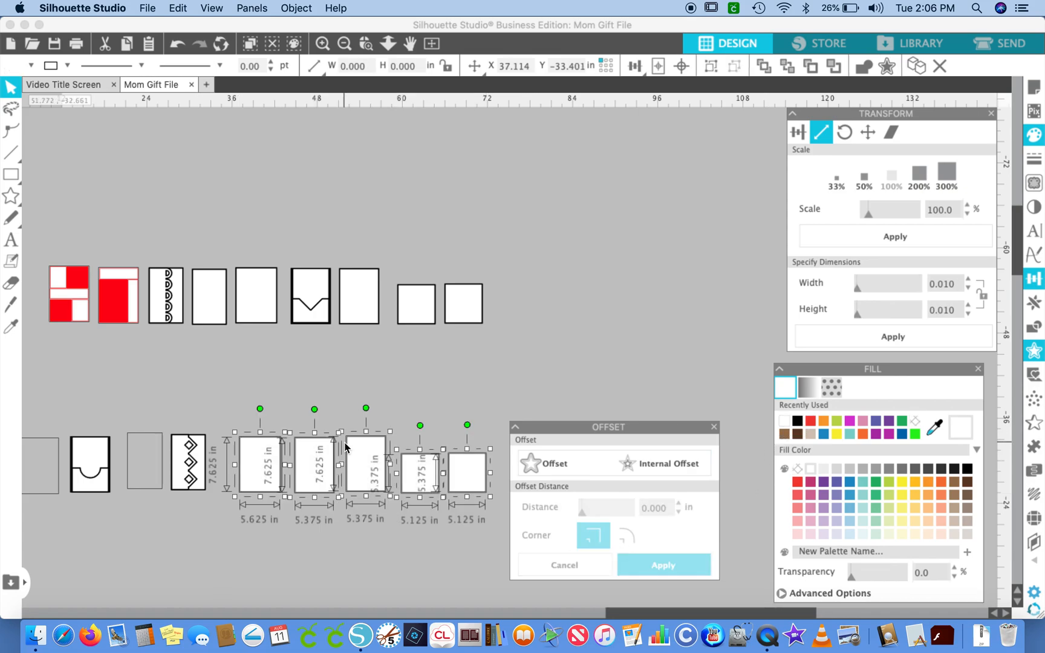
# - Fill the outer rectangles of the lower row's fifth to ninth panels with black, keeping the inner offsets white
pyautogui.moveTo(232, 413); pyautogui.dragTo(547, 531)
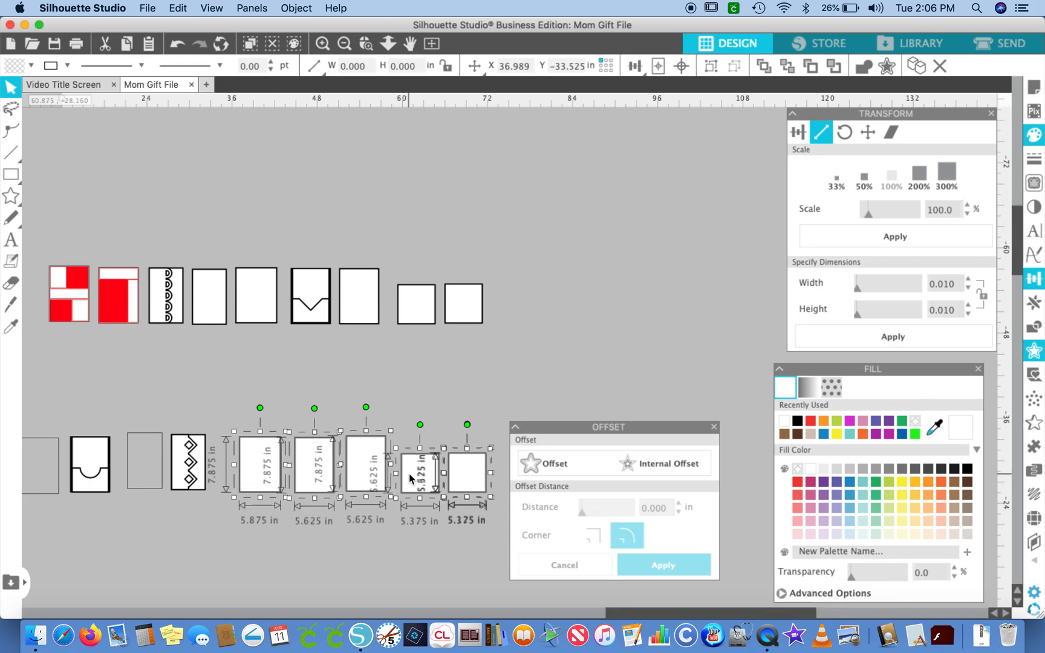
pyautogui.click(969, 469)
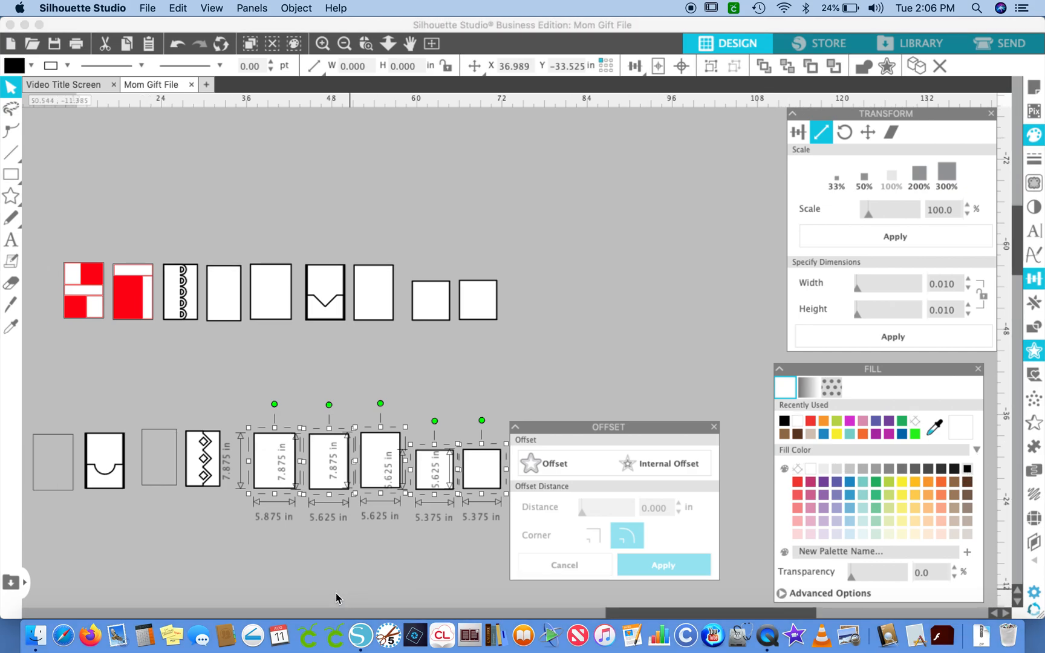
# - Add 0.125 in internal offsets with sharp corners to the lower row's first and third panels and fill the offsets with white
pyautogui.hscroll(-6, 336, 599)
pyautogui.click(325, 479)
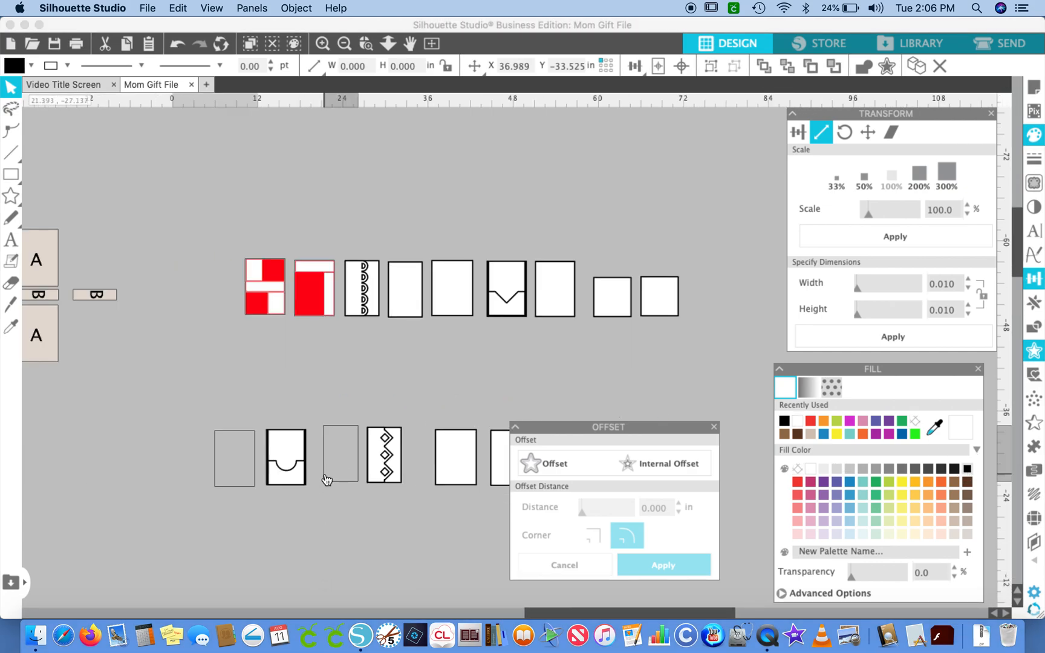
pyautogui.keyDown('shift'); pyautogui.click(222, 486); pyautogui.keyUp('shift')
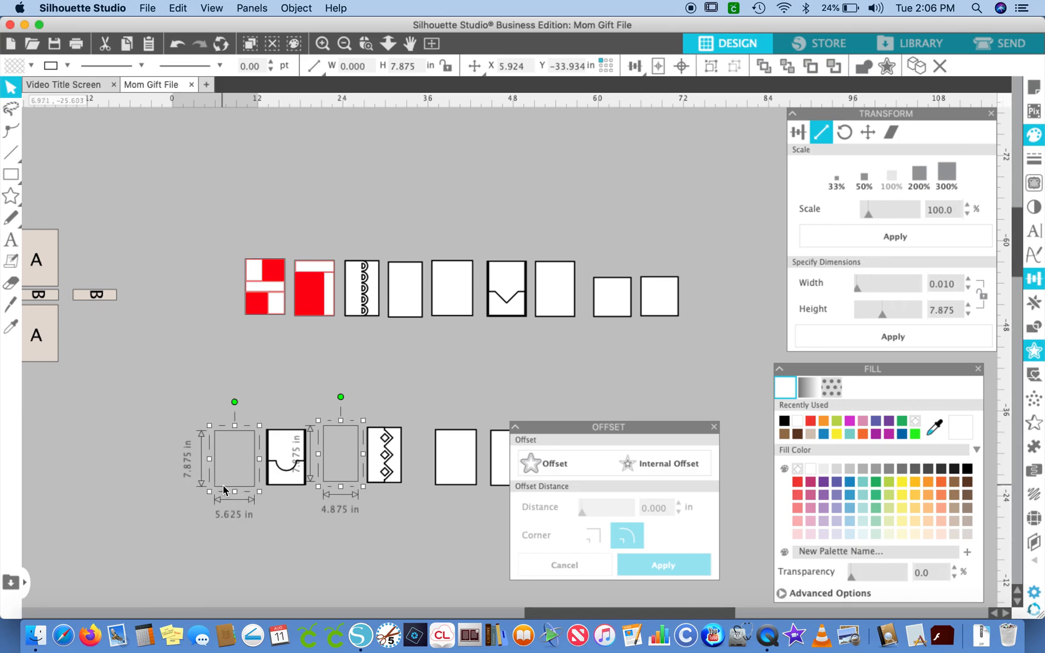
pyautogui.click(647, 464)
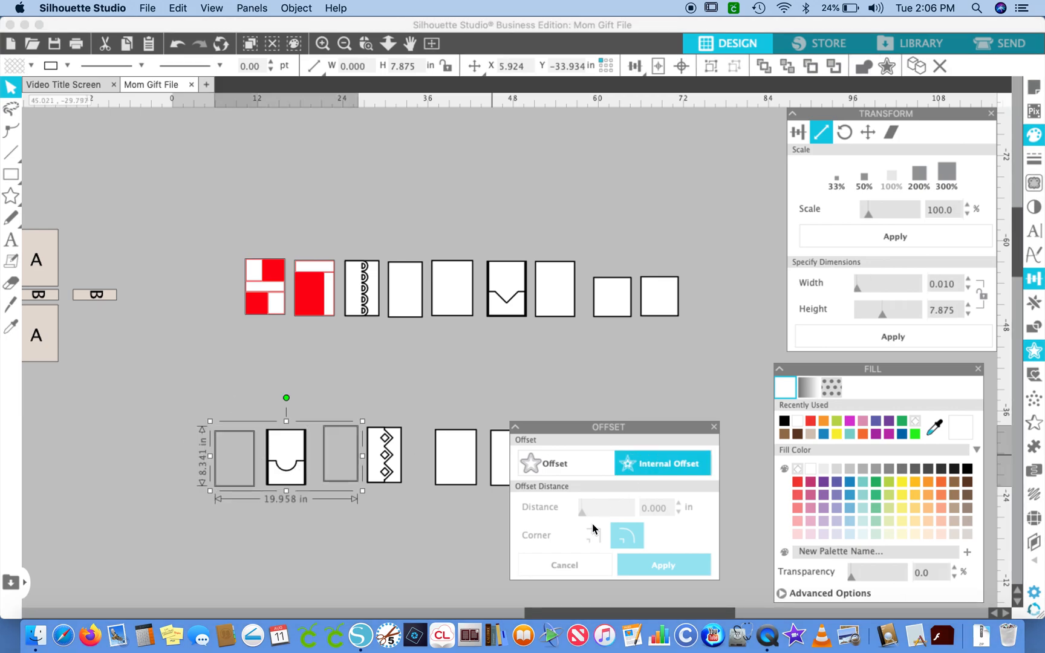
pyautogui.click(593, 537)
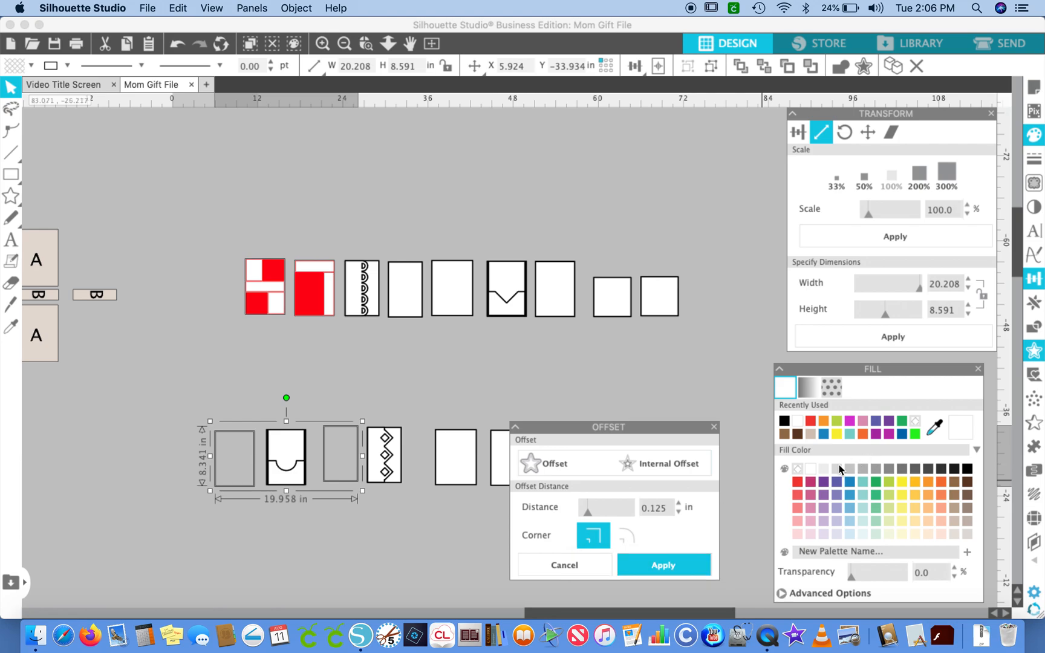
pyautogui.click(810, 472)
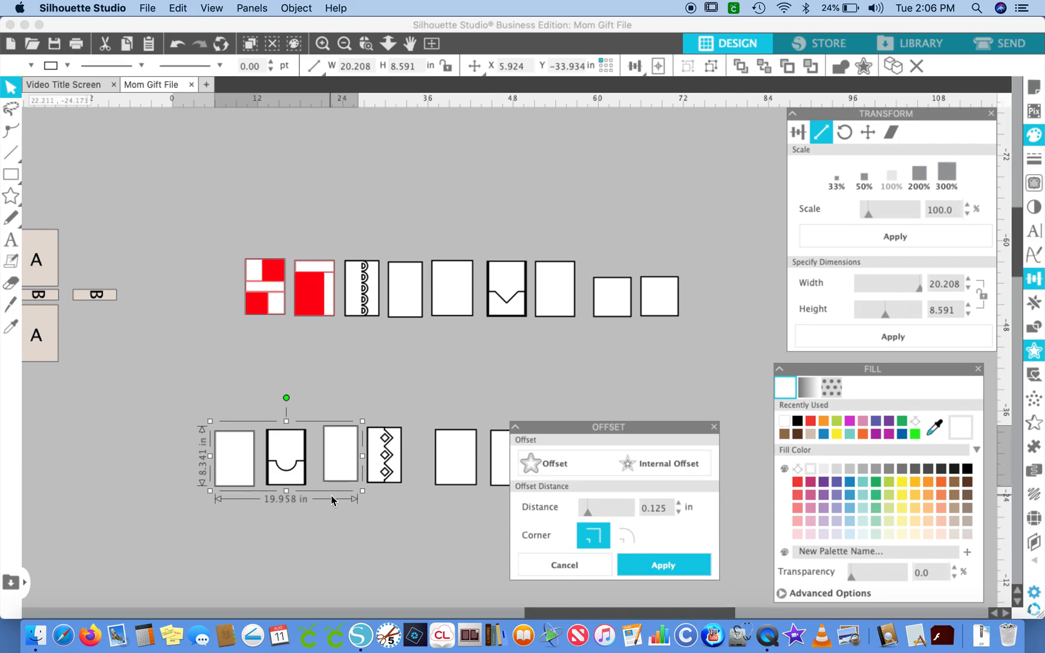
# - Fill the outer rectangles of the lower row's first and third panels with black, keeping the inner offsets white
pyautogui.moveTo(196, 407); pyautogui.dragTo(260, 529)
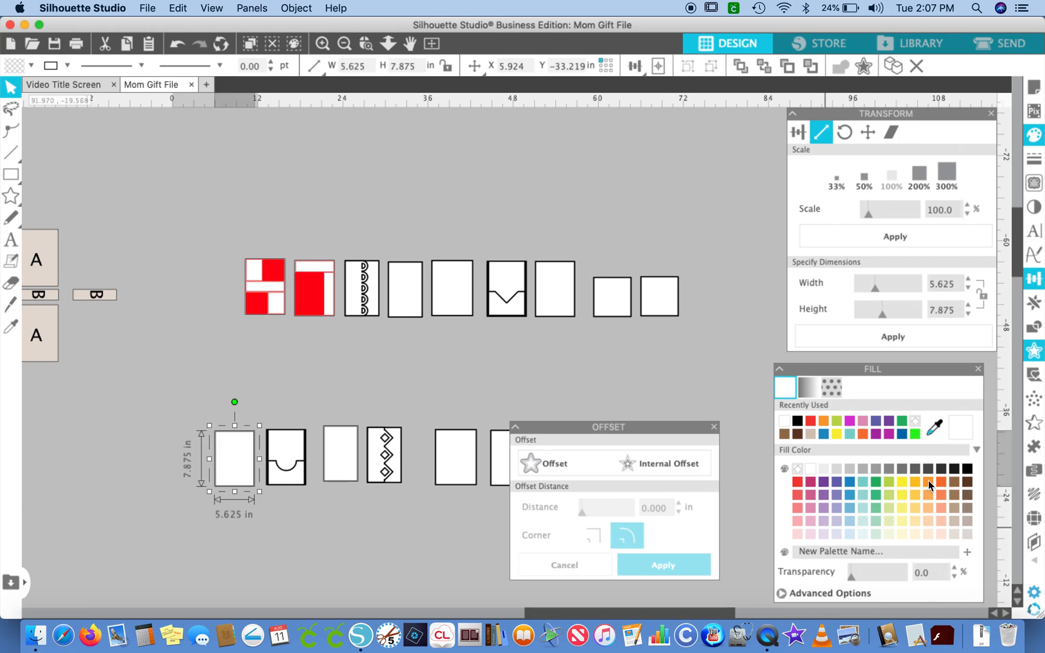
pyautogui.click(966, 467)
pyautogui.moveTo(309, 407); pyautogui.dragTo(345, 474)
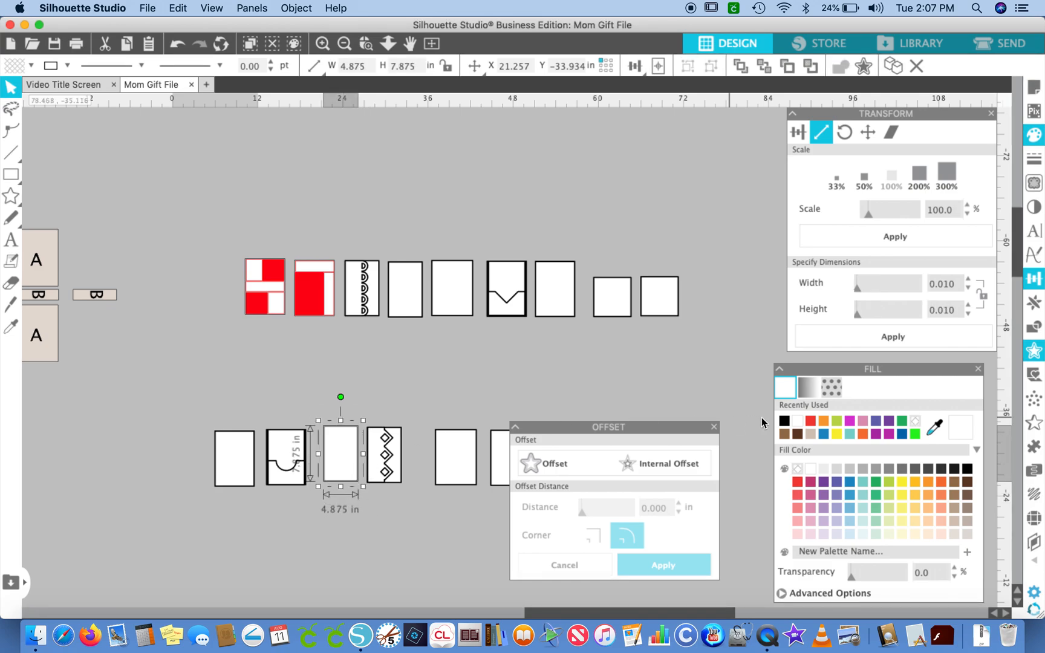
pyautogui.click(967, 469)
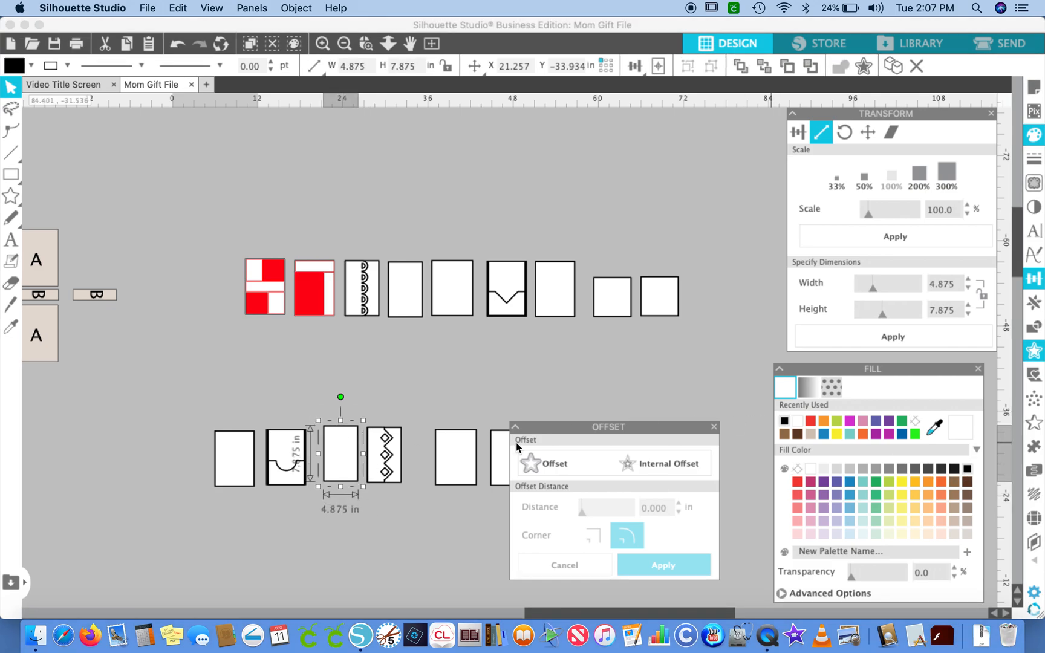
pyautogui.click(452, 377)
# - Examine both rows of framed panels up close, checking the frames and the scallop, diamond and notched designs
pyautogui.scroll(-5, 452, 376)
pyautogui.hscroll(4, 452, 376)
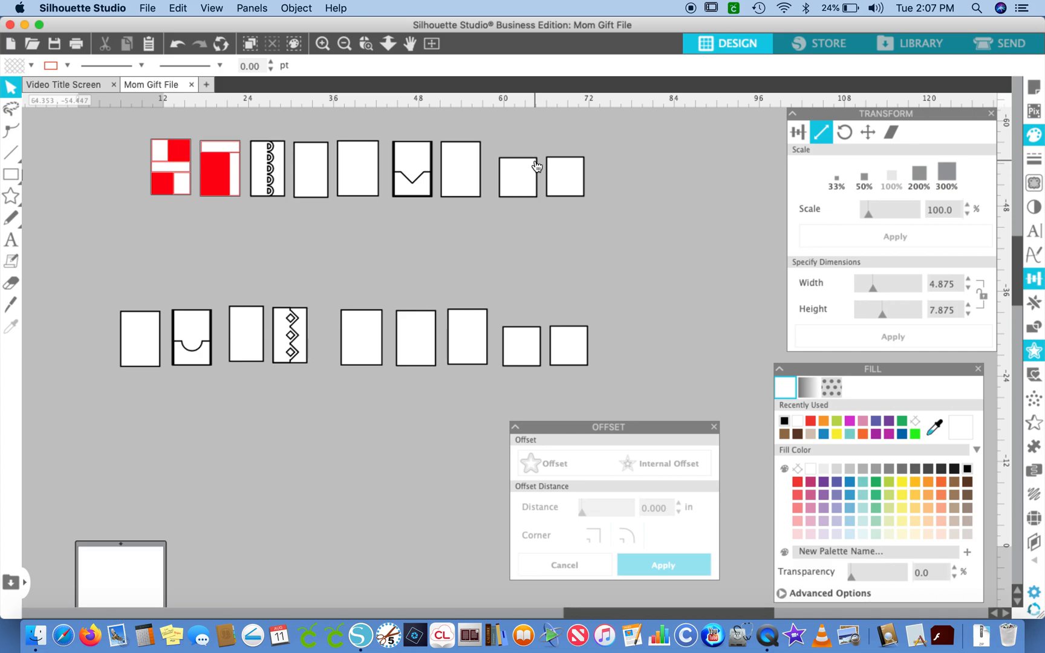
pyautogui.click(322, 45)
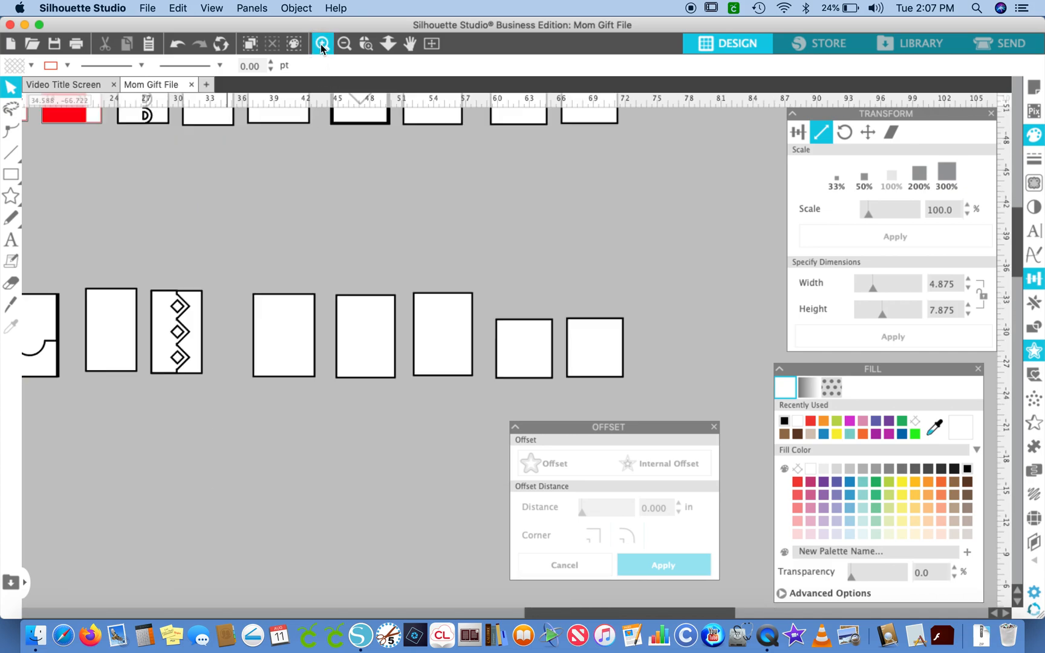
pyautogui.scroll(3, 301, 207)
pyautogui.scroll(1, 301, 207)
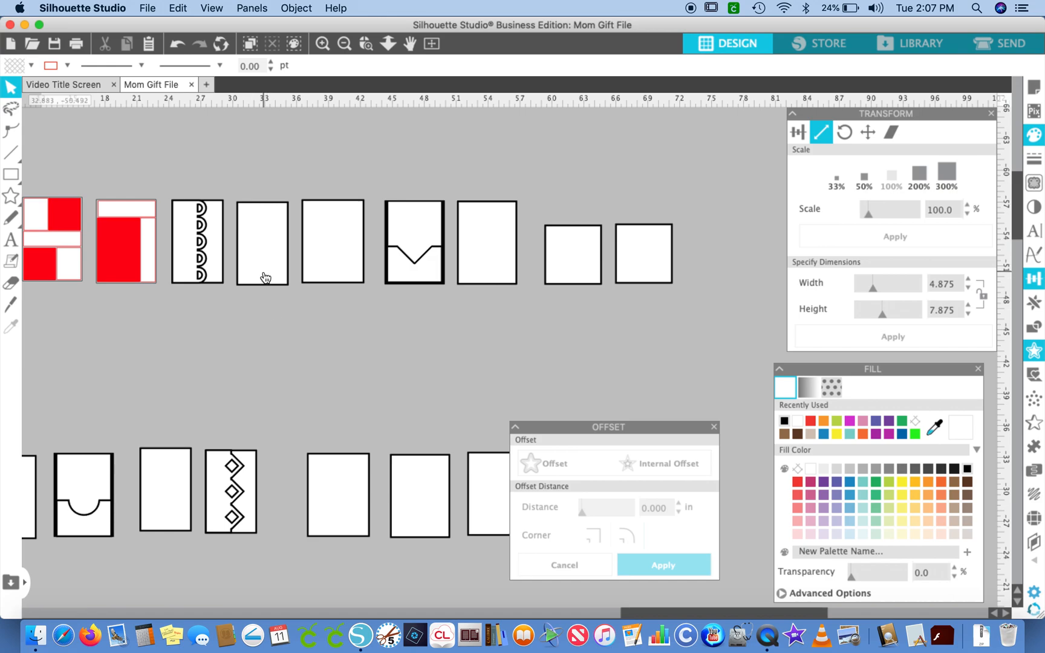
pyautogui.hscroll(-2, 272, 248)
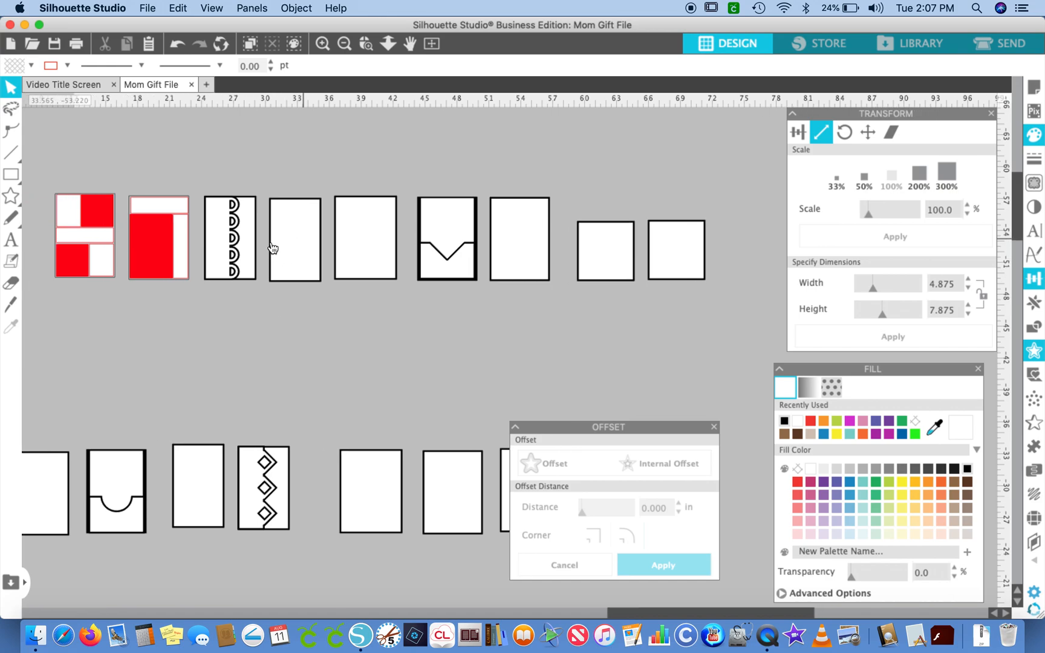
pyautogui.hscroll(-7, 273, 248)
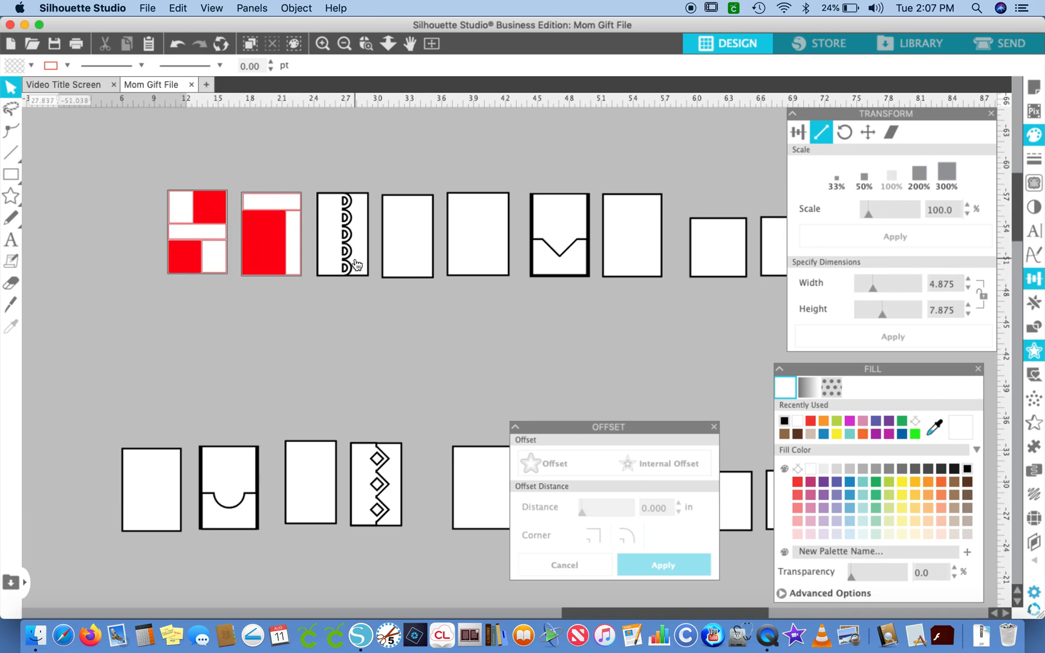
pyautogui.scroll(7, 359, 275)
pyautogui.hscroll(2, 360, 276)
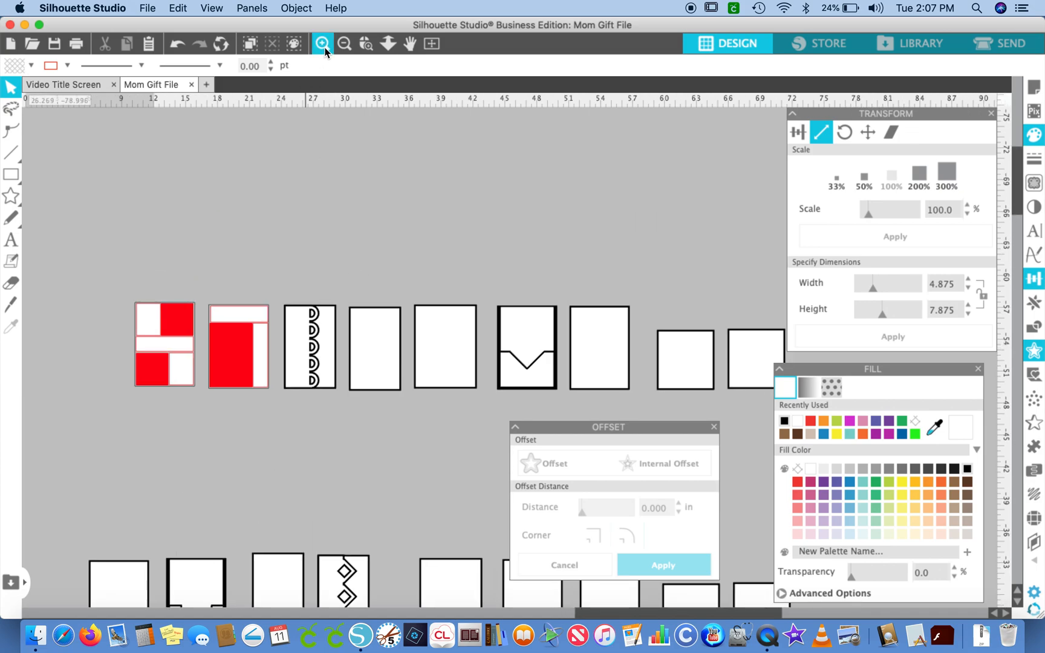
pyautogui.click(324, 45)
pyautogui.scroll(-2, 292, 273)
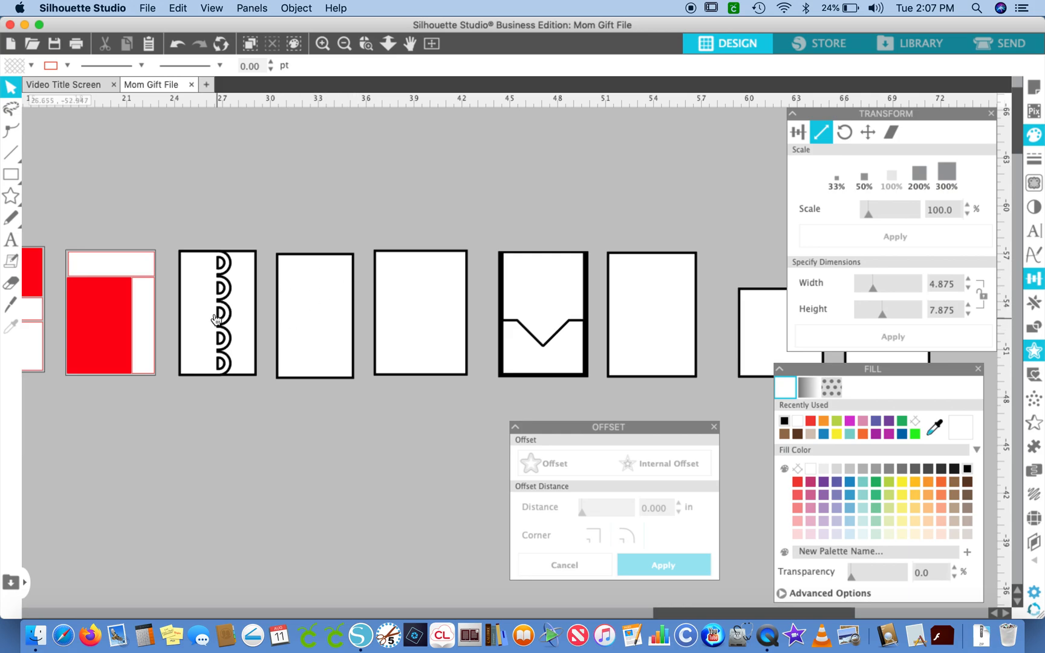
pyautogui.hscroll(-2, 216, 320)
pyautogui.scroll(-1, 216, 320)
pyautogui.click(345, 47)
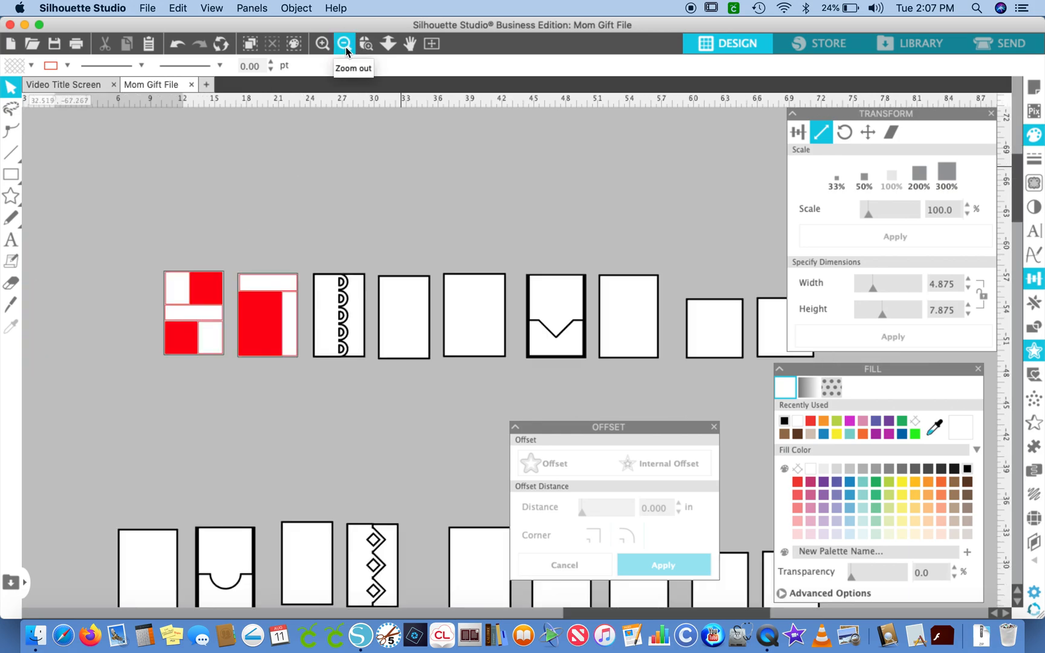
# - Remove the beige fill from the two A rectangles and the two B strips, leaving them transparent
pyautogui.hscroll(-10, 230, 260)
pyautogui.hscroll(-3, 230, 260)
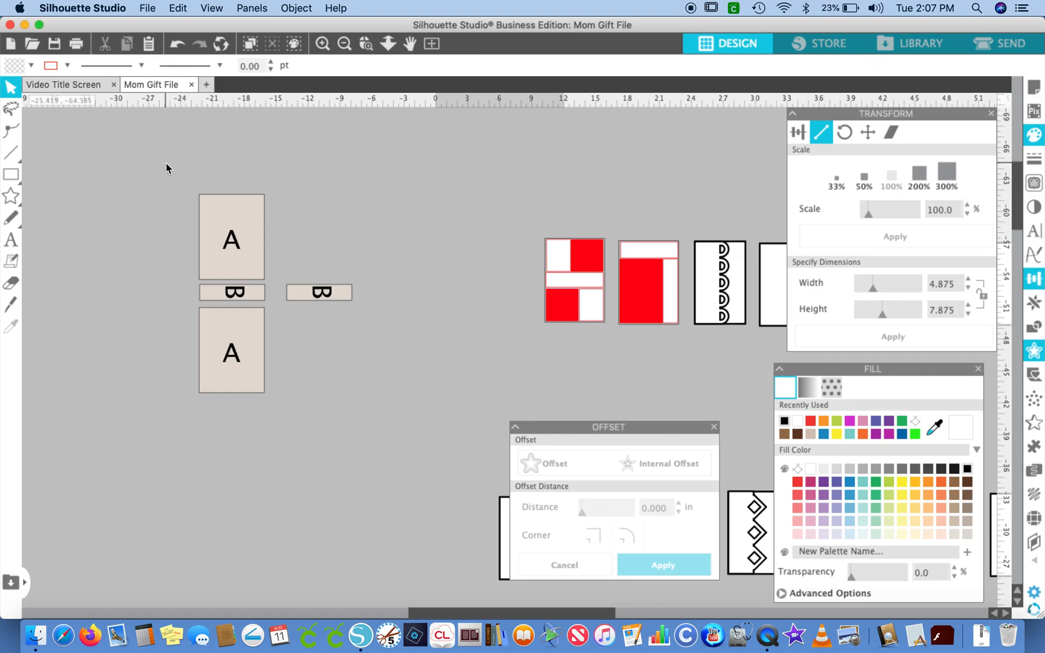
pyautogui.moveTo(161, 163); pyautogui.dragTo(284, 310)
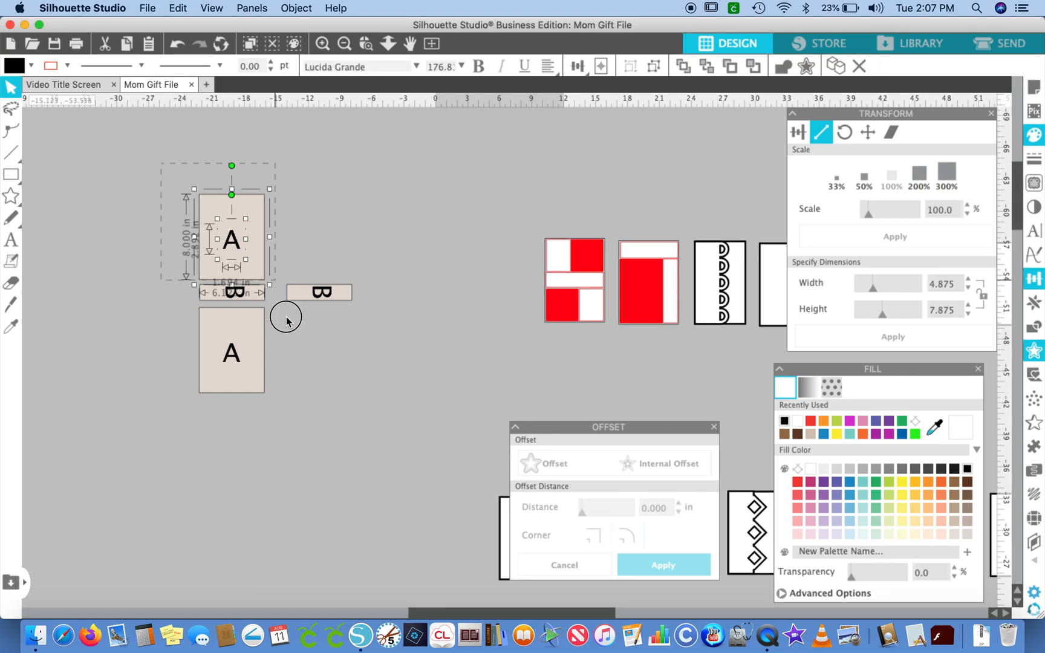
pyautogui.click(149, 258)
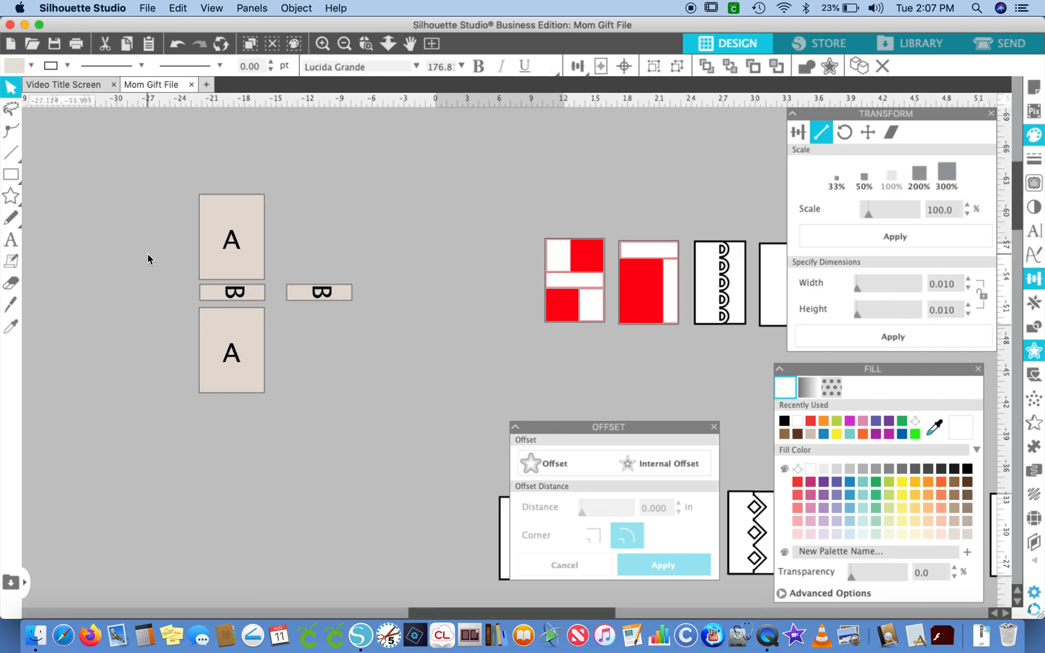
pyautogui.click(206, 239)
pyautogui.keyDown('shift'); pyautogui.click(212, 331); pyautogui.keyUp('shift')
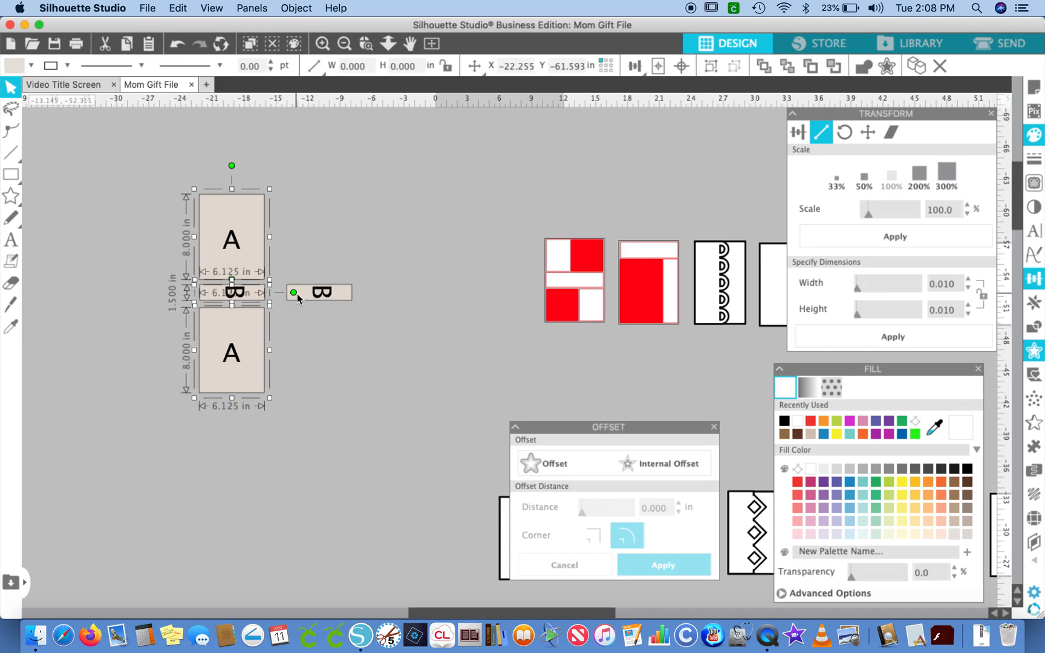
pyautogui.keyDown('shift'); pyautogui.click(330, 293); pyautogui.keyUp('shift')
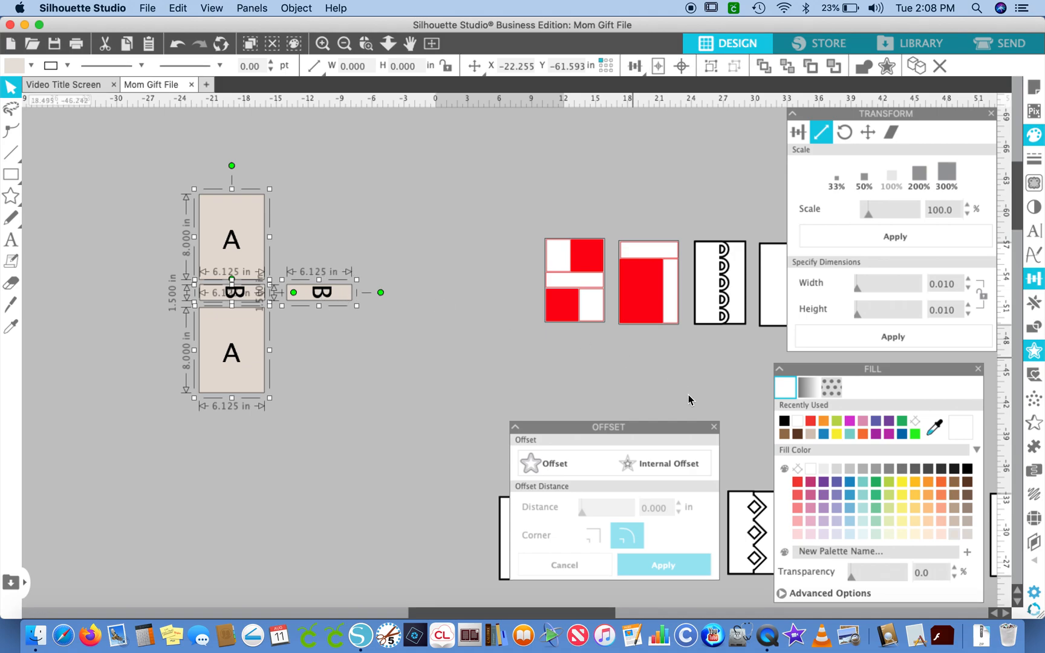
pyautogui.click(798, 470)
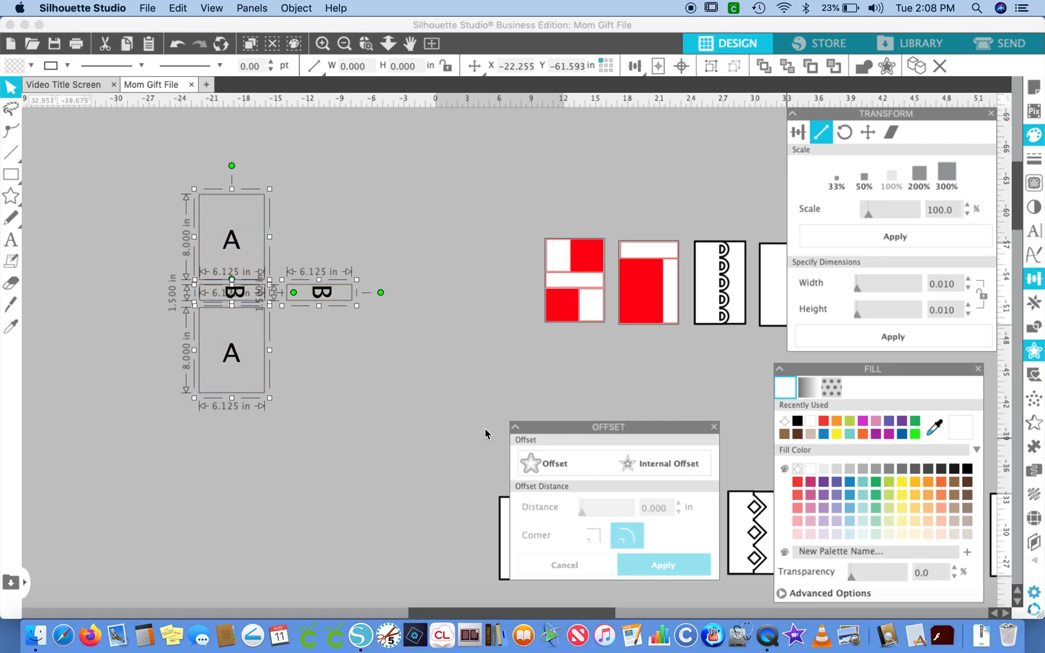
pyautogui.click(382, 410)
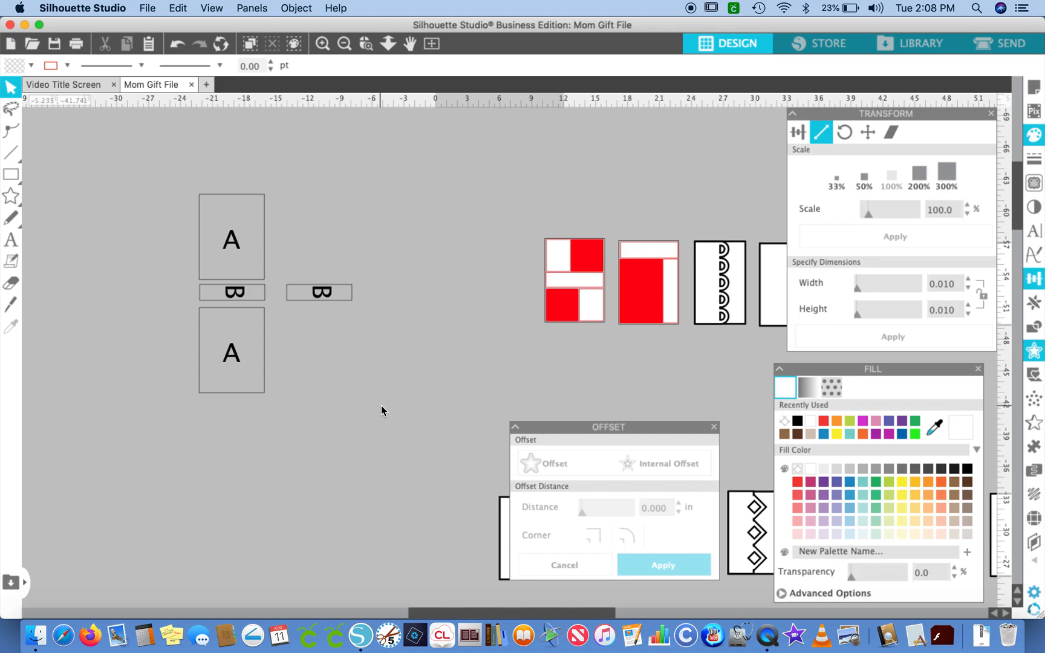
# - Move the upper and lower A rectangles slightly closer to the B strip between them
pyautogui.click(319, 45)
pyautogui.scroll(2, 272, 307)
pyautogui.hscroll(-2, 272, 307)
pyautogui.scroll(2, 272, 307)
pyautogui.hscroll(-2, 272, 307)
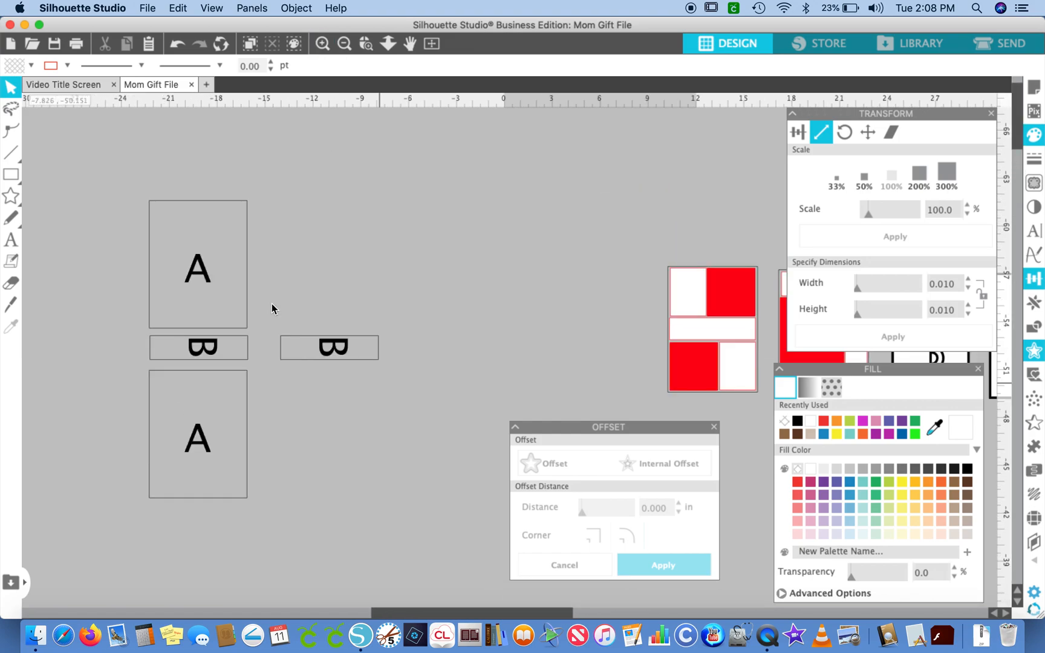
pyautogui.click(151, 217)
pyautogui.moveTo(150, 216); pyautogui.dragTo(153, 219)
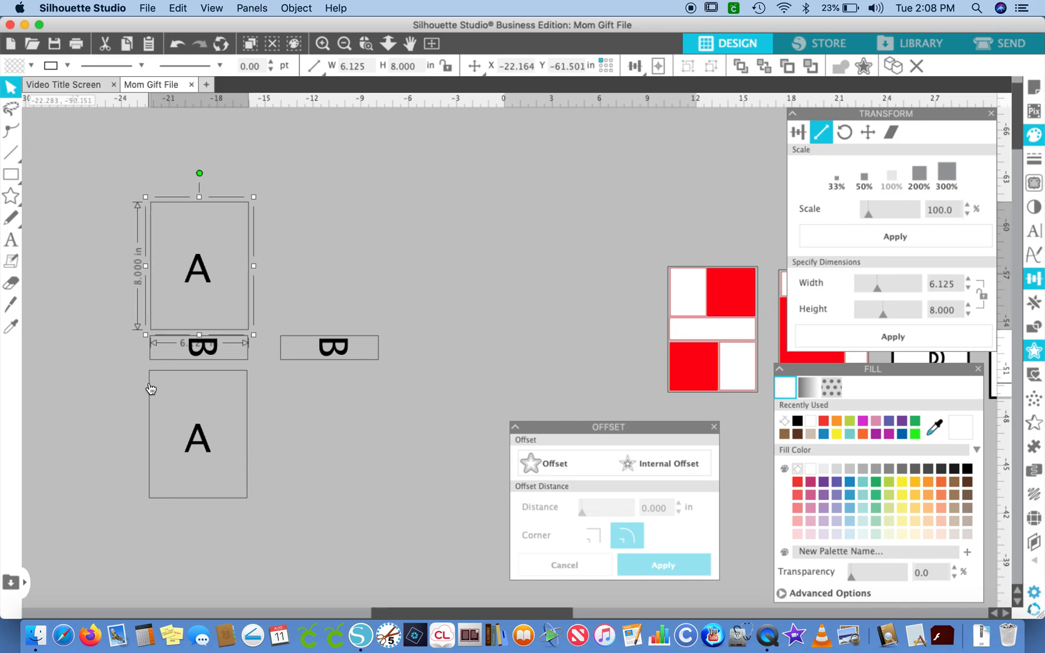
pyautogui.moveTo(149, 387); pyautogui.dragTo(149, 380)
pyautogui.click(165, 279)
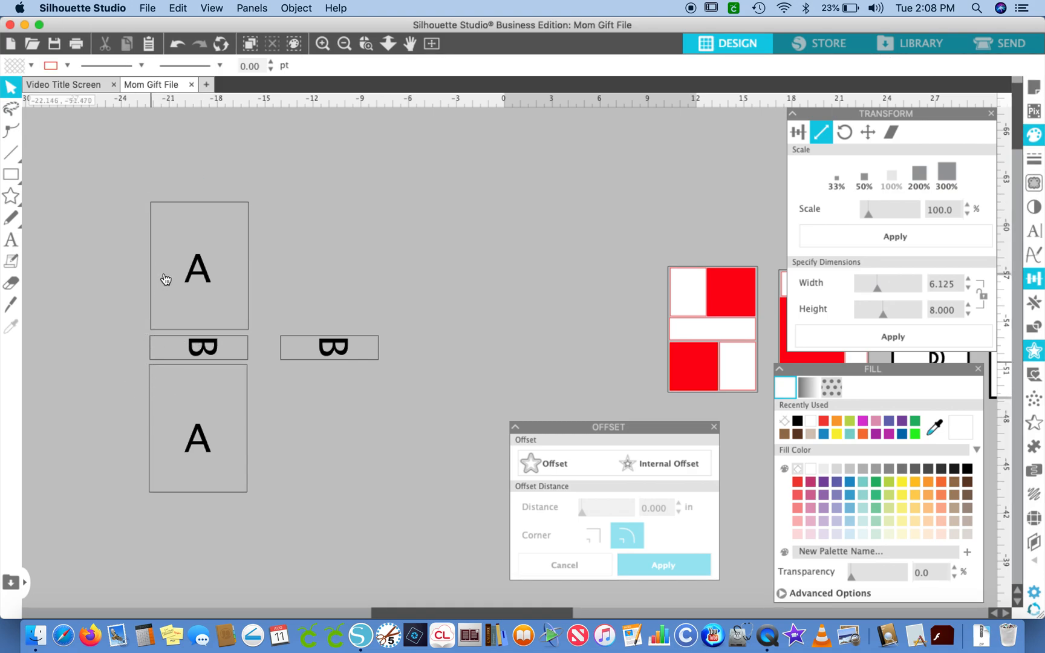
# - Delete the A and B letters from the two large rectangles and both narrow strips
pyautogui.moveTo(154, 130); pyautogui.dragTo(232, 515)
pyautogui.press('Delete')
pyautogui.click(323, 350)
pyautogui.press('Delete')
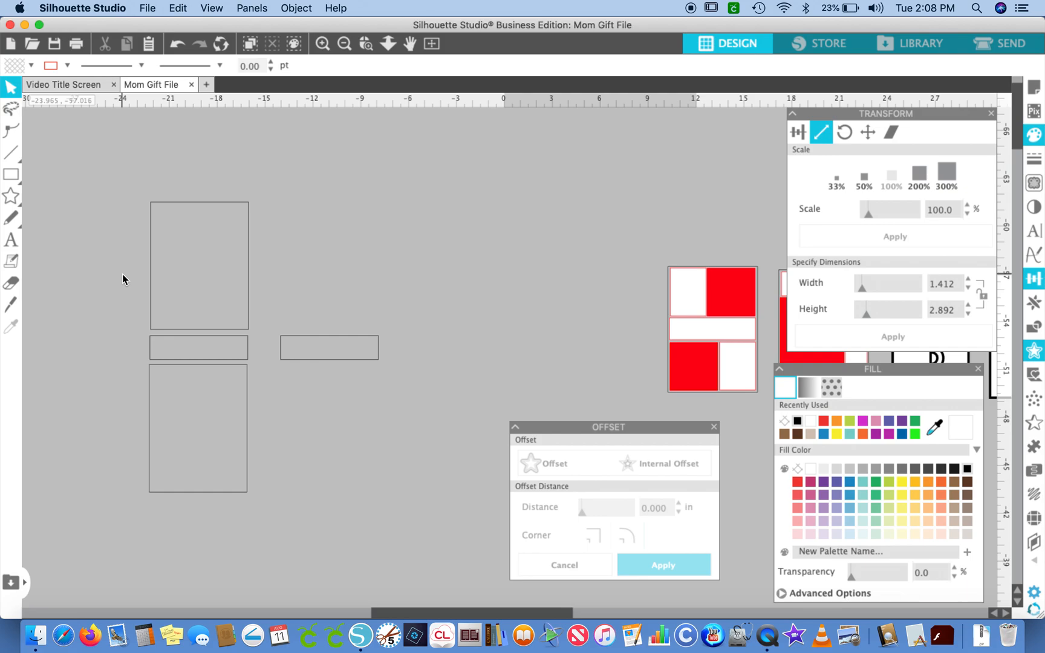
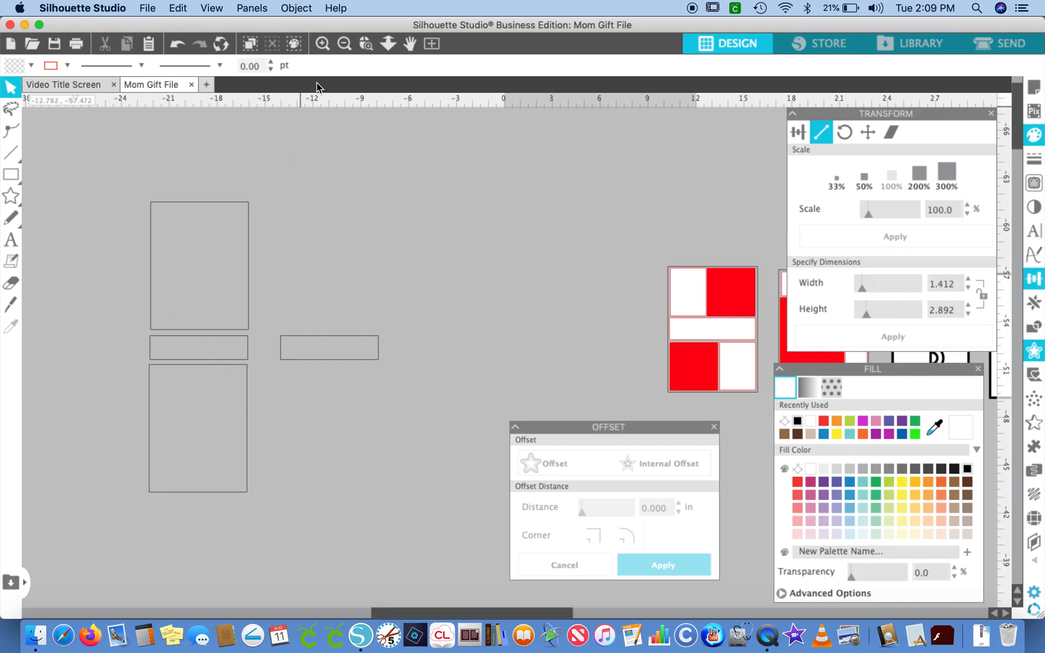
# - Add a 0.125 in internal offset with sharp corners to the lower large rectangle and fill the offset with white
pyautogui.click(323, 53)
pyautogui.hscroll(-5, 212, 282)
pyautogui.scroll(-3, 211, 282)
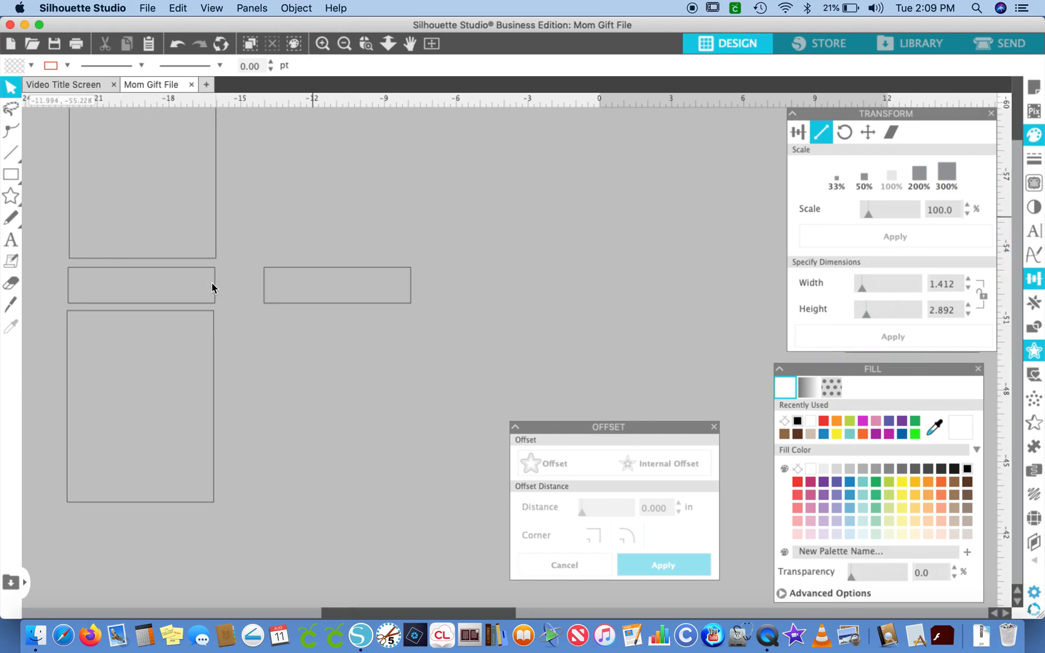
pyautogui.hscroll(-3, 211, 283)
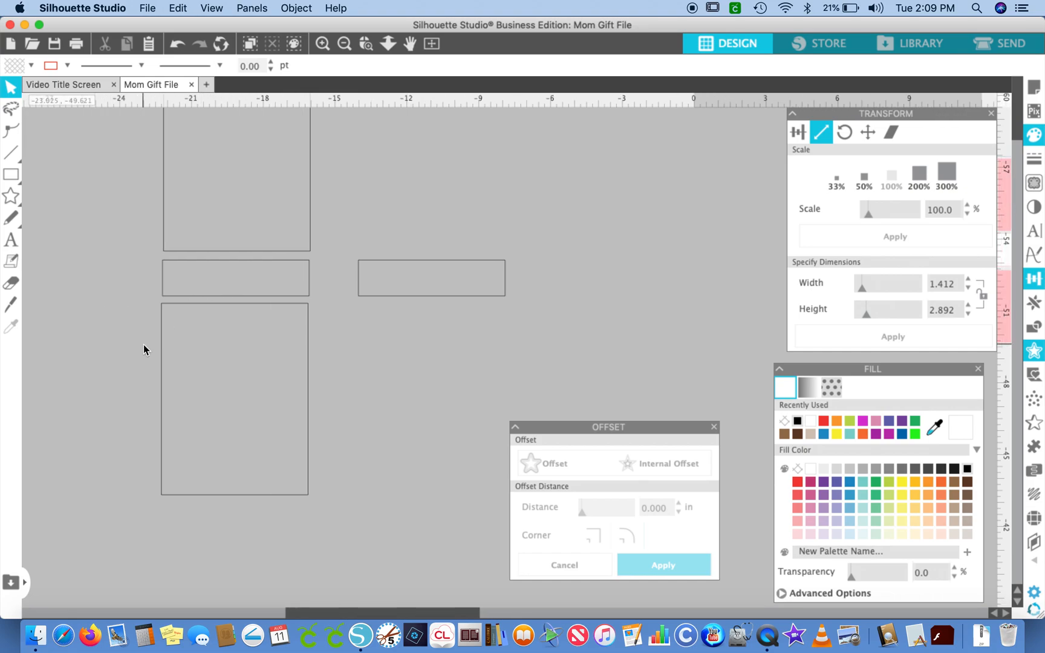
pyautogui.click(163, 359)
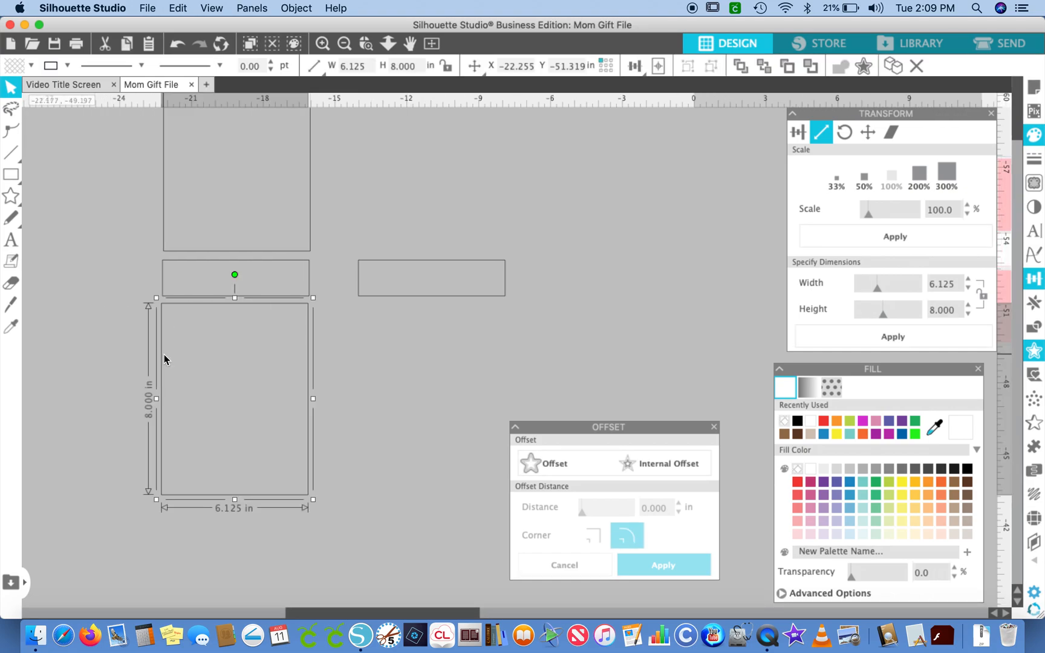
pyautogui.click(646, 465)
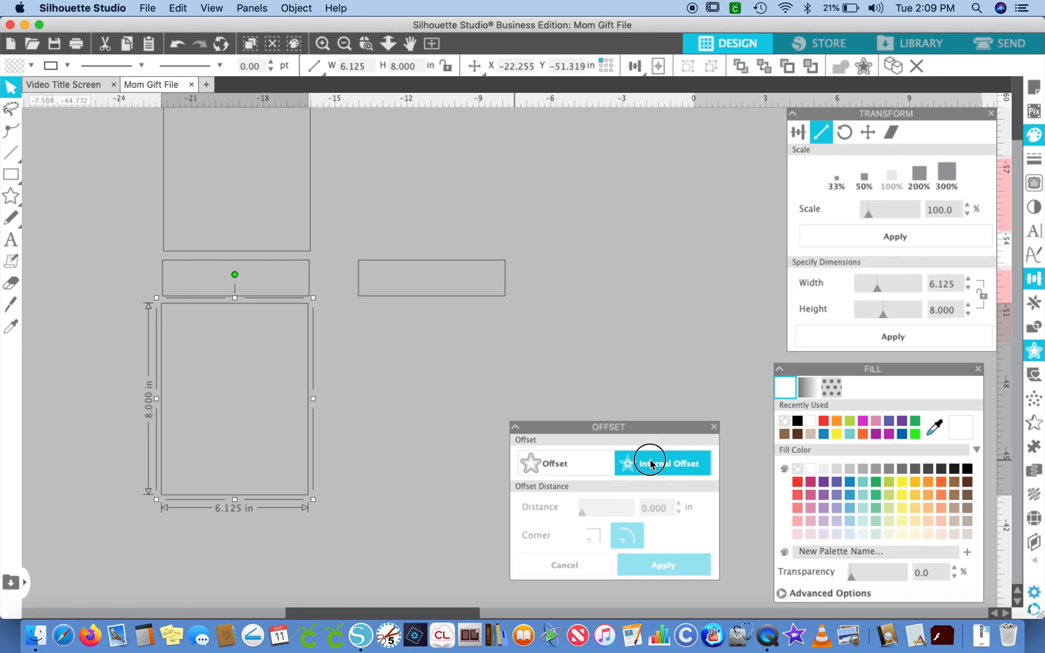
pyautogui.click(659, 571)
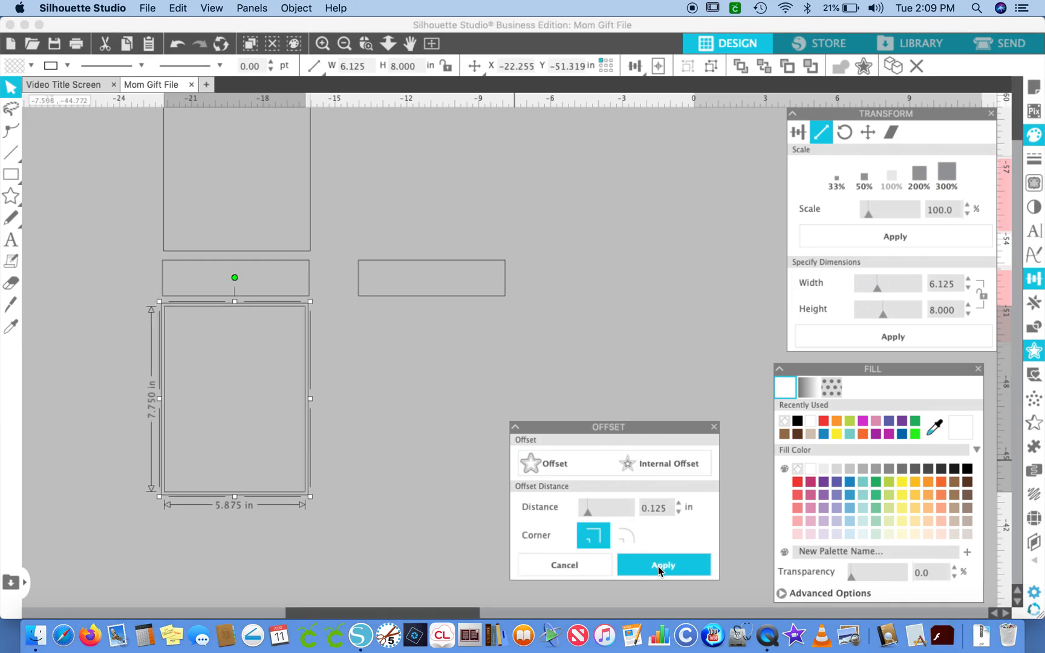
pyautogui.click(810, 470)
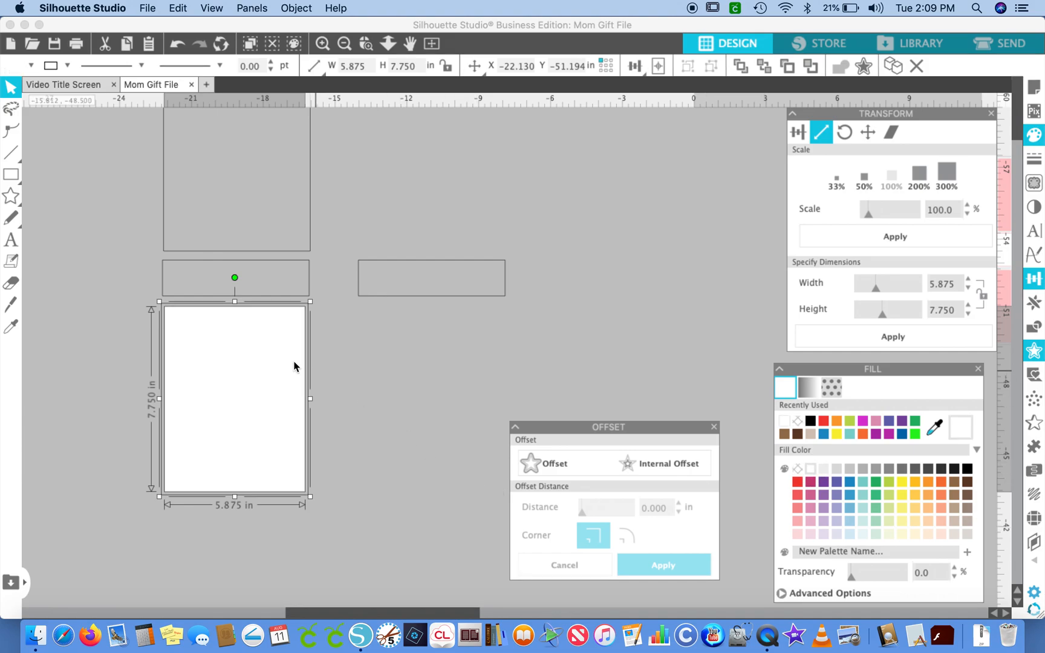
pyautogui.click(58, 362)
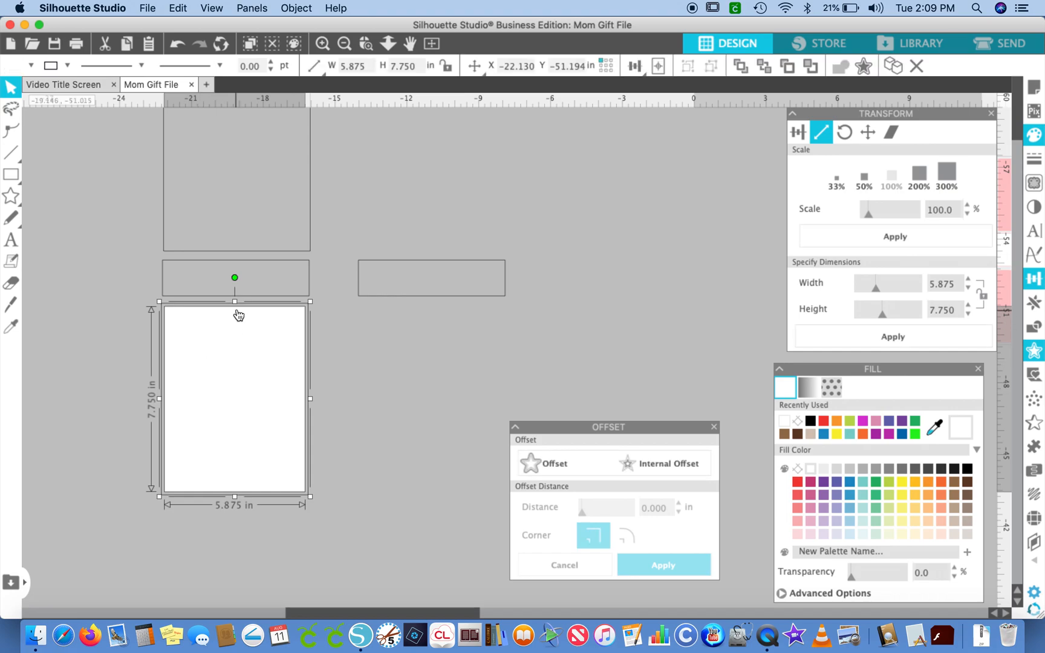
# - Set the lower white panel's height to 6.25 in and move it down inside the lower large rectangle
pyautogui.moveTo(235, 301); pyautogui.dragTo(237, 321)
pyautogui.press('super+z')
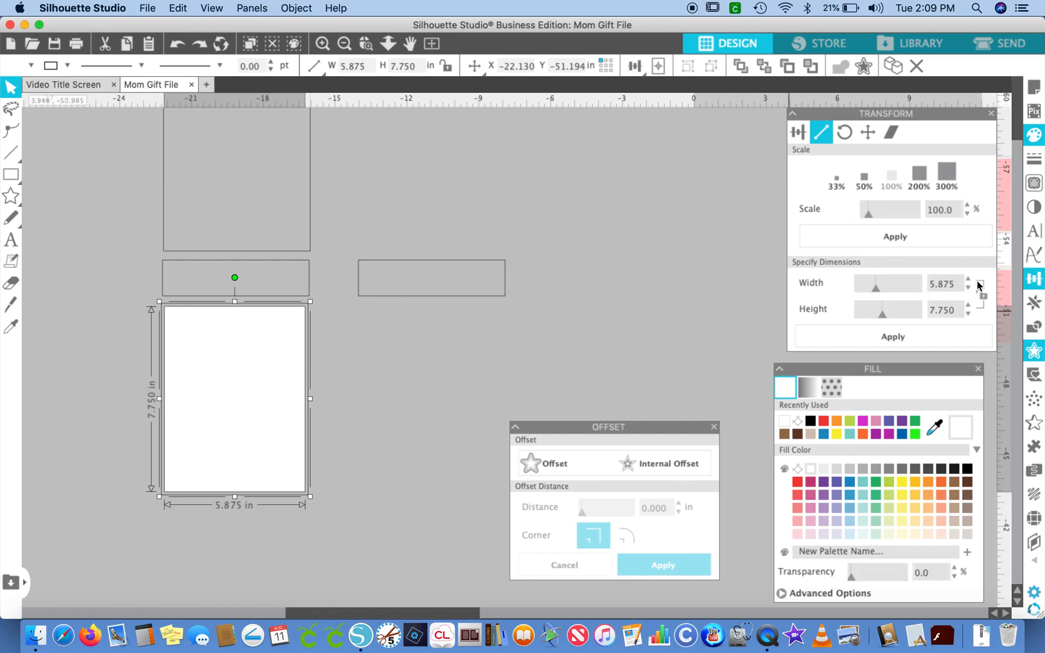
pyautogui.moveTo(958, 309); pyautogui.dragTo(909, 303)
pyautogui.press('BackSpace')
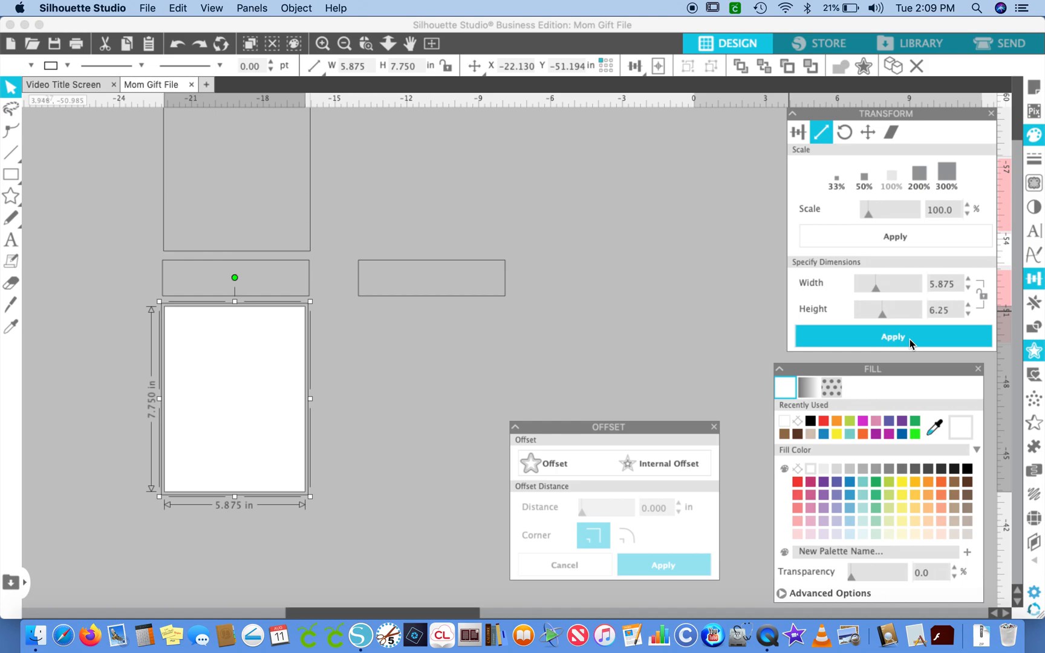
pyautogui.click(910, 340)
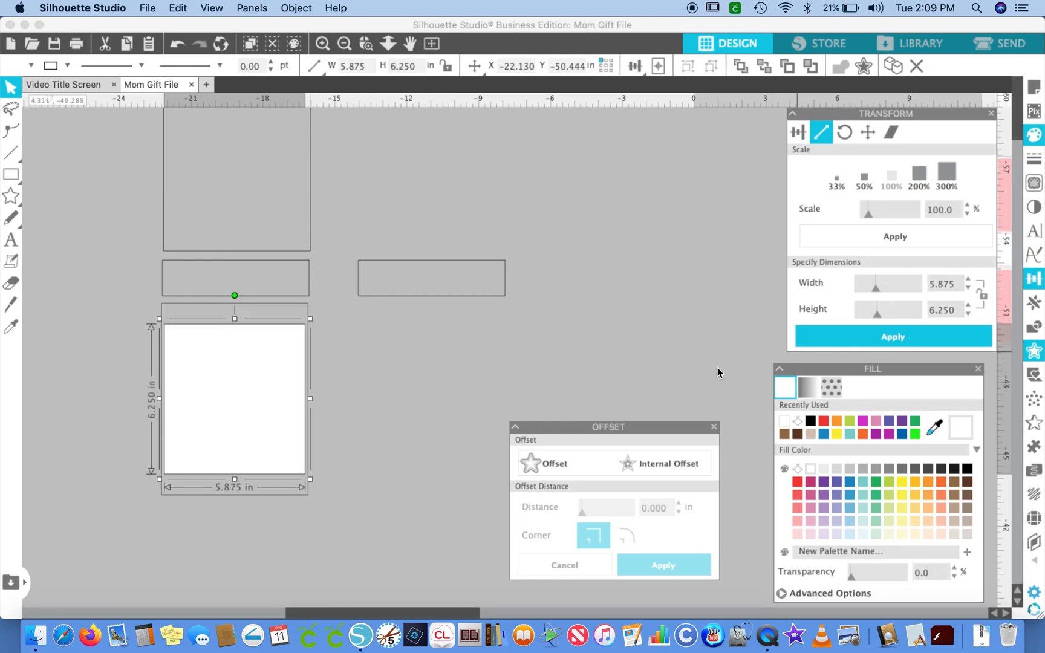
pyautogui.moveTo(283, 408); pyautogui.dragTo(285, 427)
pyautogui.click(352, 427)
# - Duplicate the lower white panel in place and move the copy to the upper end of the upper large rectangle
pyautogui.click(245, 414)
pyautogui.press('super+c')
pyautogui.press('super+f')
pyautogui.moveTo(245, 414); pyautogui.dragTo(249, 251)
pyautogui.click(439, 251)
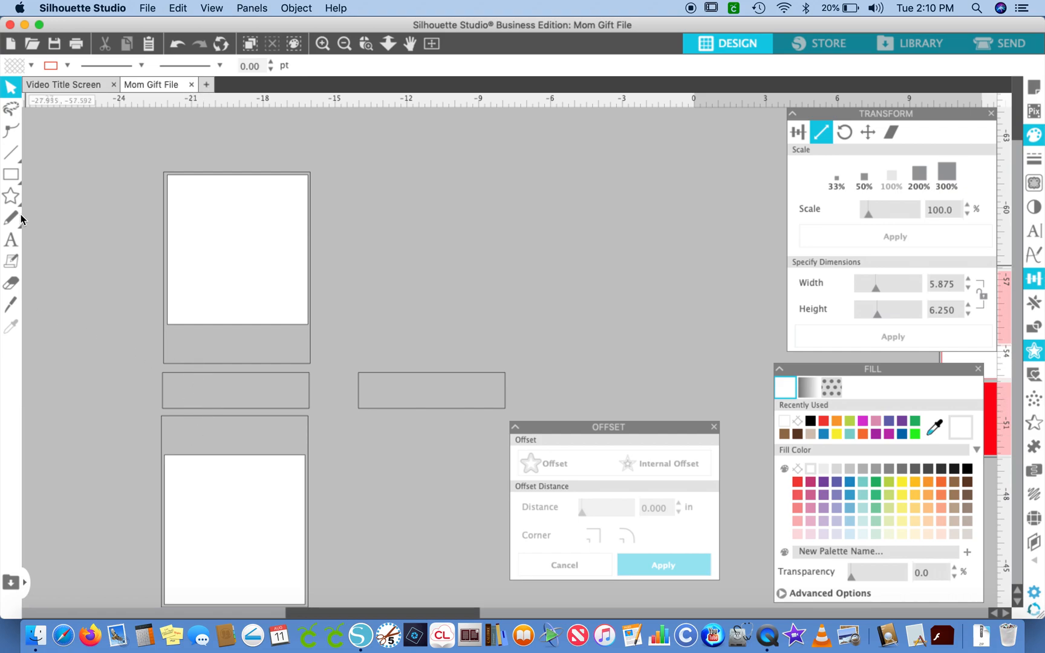
# - Draw a rectangle about 9.94 in wide across the gap above the middle strip and set its height to 0.375 in
pyautogui.click(31, 177)
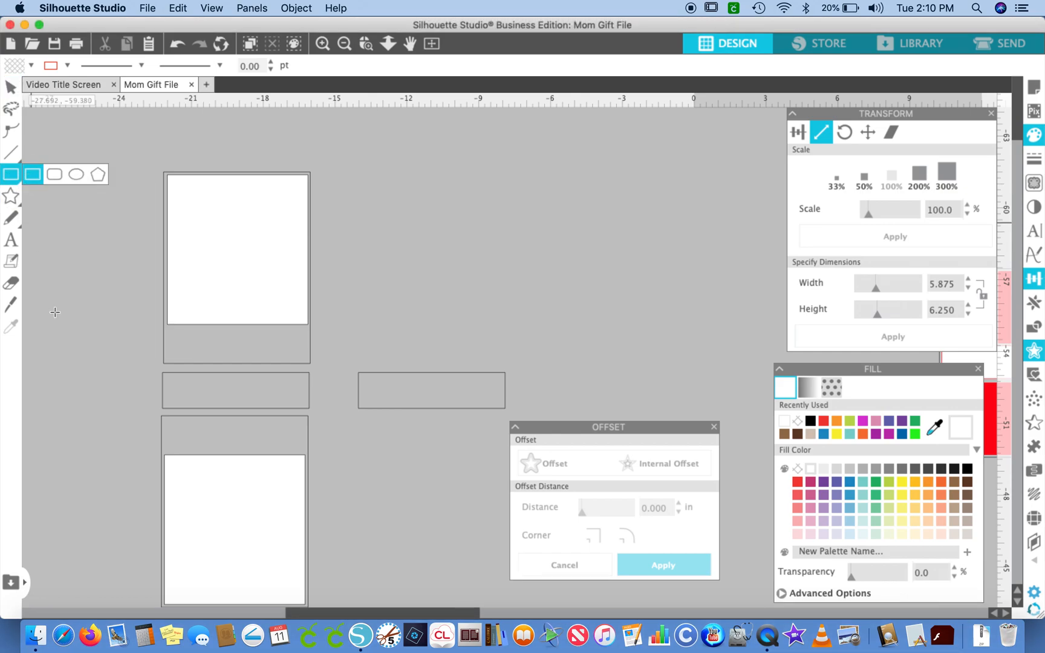
pyautogui.moveTo(123, 358); pyautogui.dragTo(361, 370)
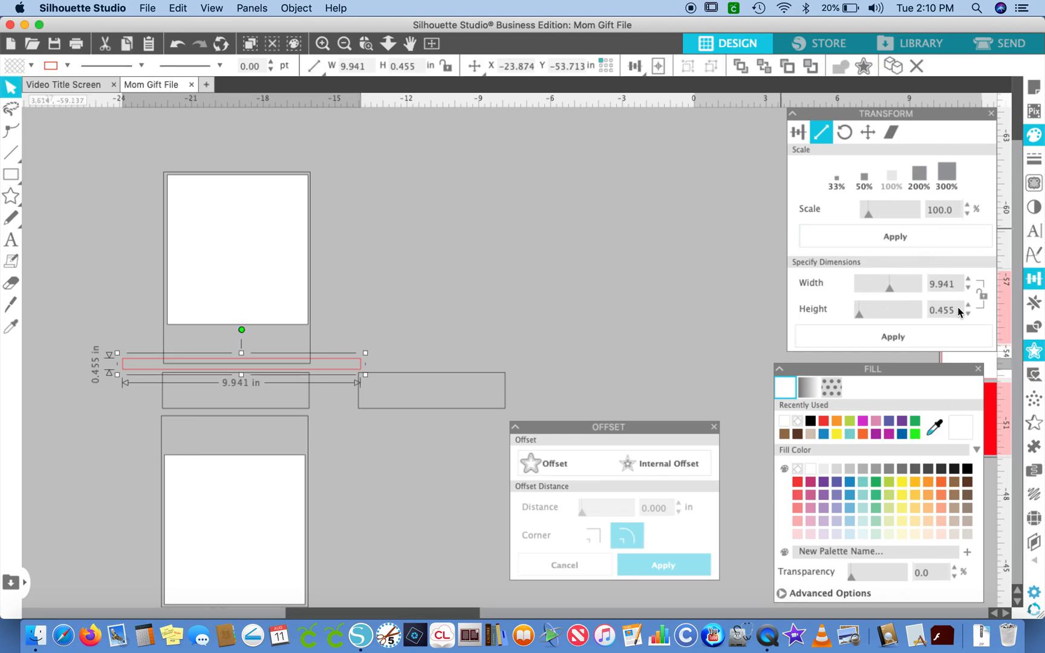
pyautogui.moveTo(958, 283)
pyautogui.mouseDown()
pyautogui.moveTo(912, 278)
pyautogui.moveTo(962, 286)
pyautogui.mouseUp()
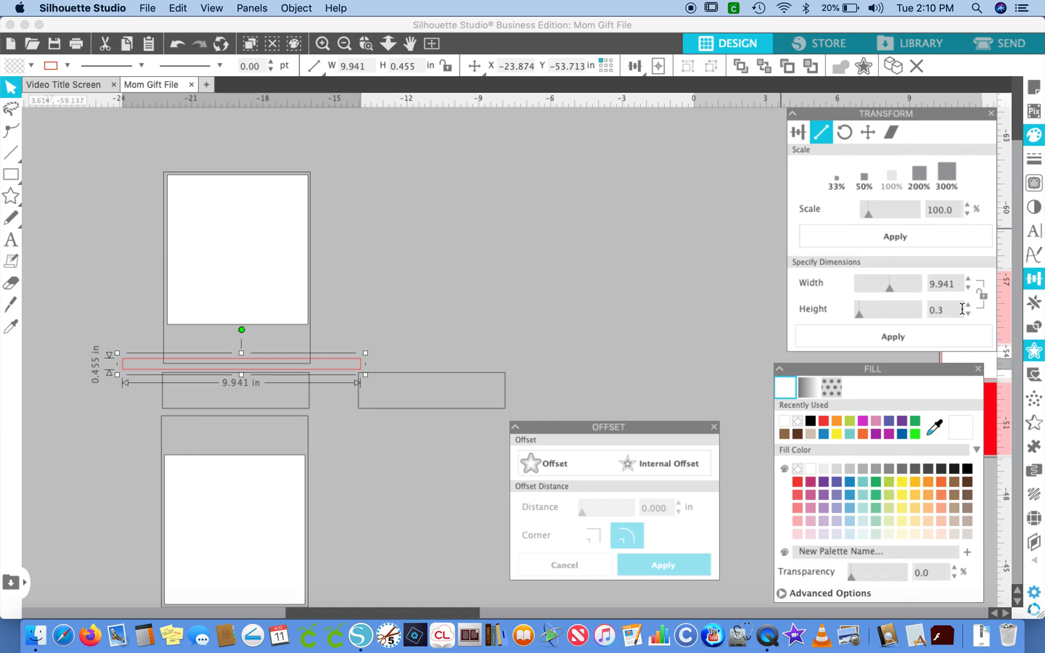
pyautogui.click(932, 338)
pyautogui.moveTo(123, 370); pyautogui.dragTo(123, 375)
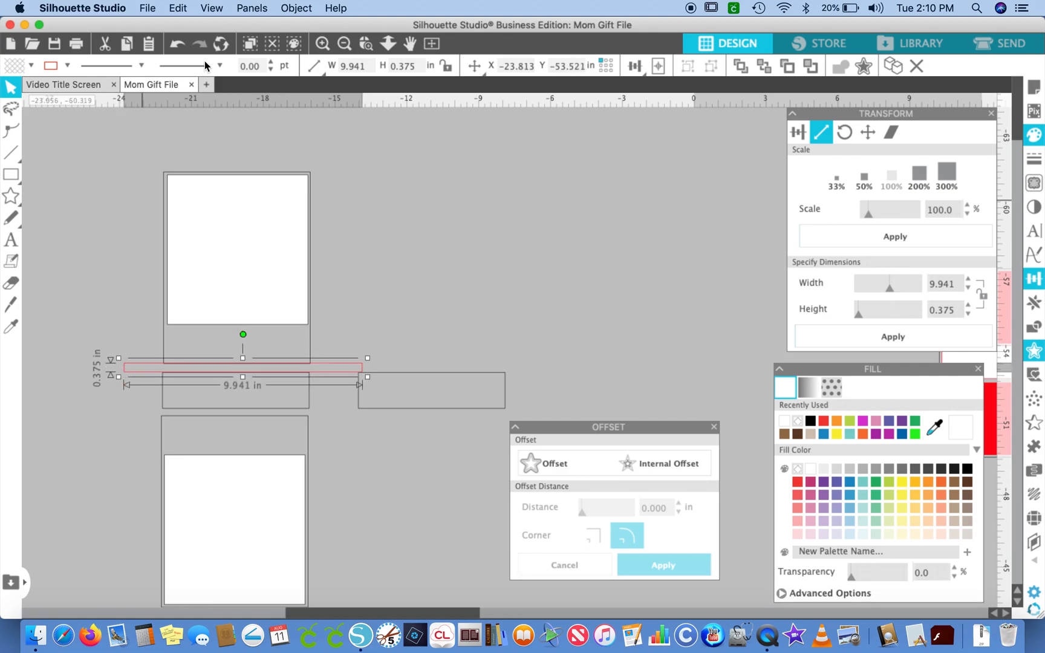
# - Try a copy of the thin red rectangle in the gap below the middle strip, and delete both thin rectangles
pyautogui.click(322, 45)
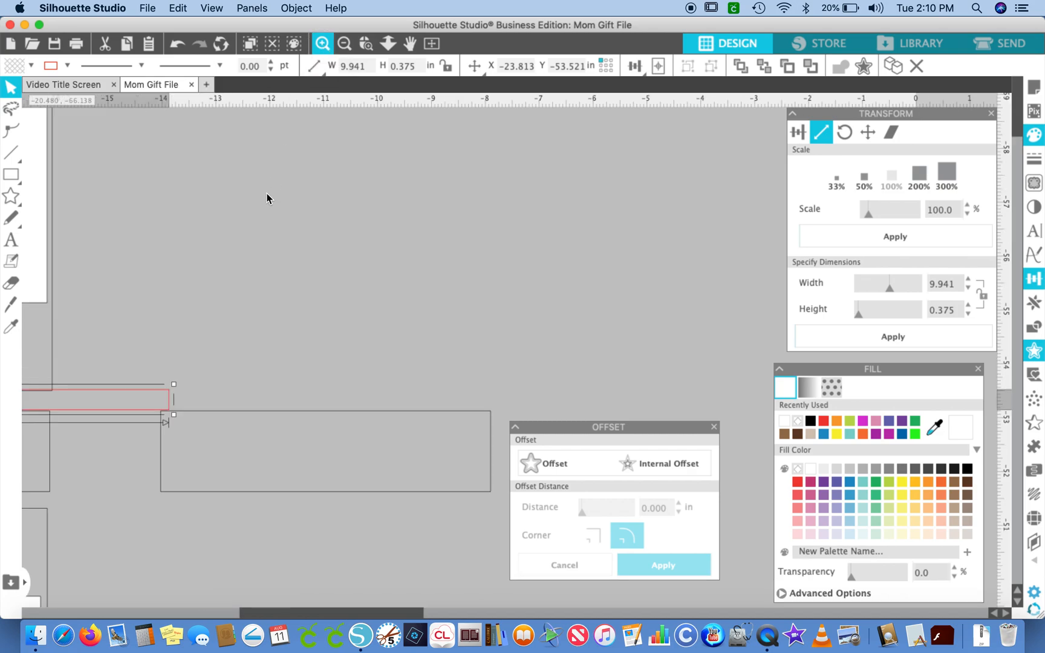
pyautogui.hscroll(-5, 257, 214)
pyautogui.hscroll(-6, 257, 213)
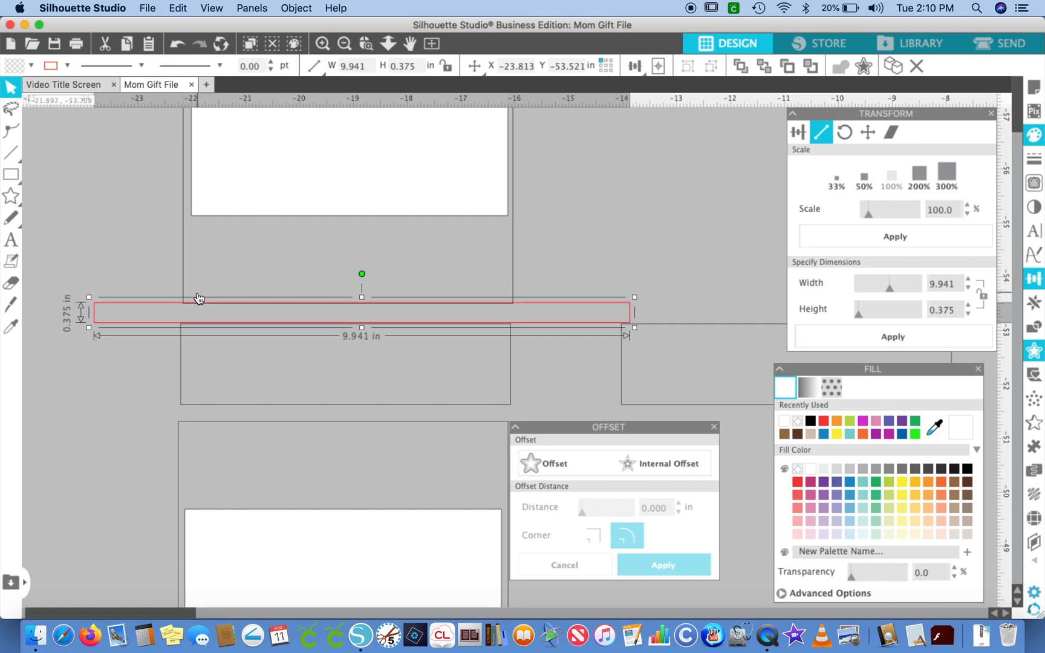
pyautogui.moveTo(94, 325); pyautogui.dragTo(77, 426)
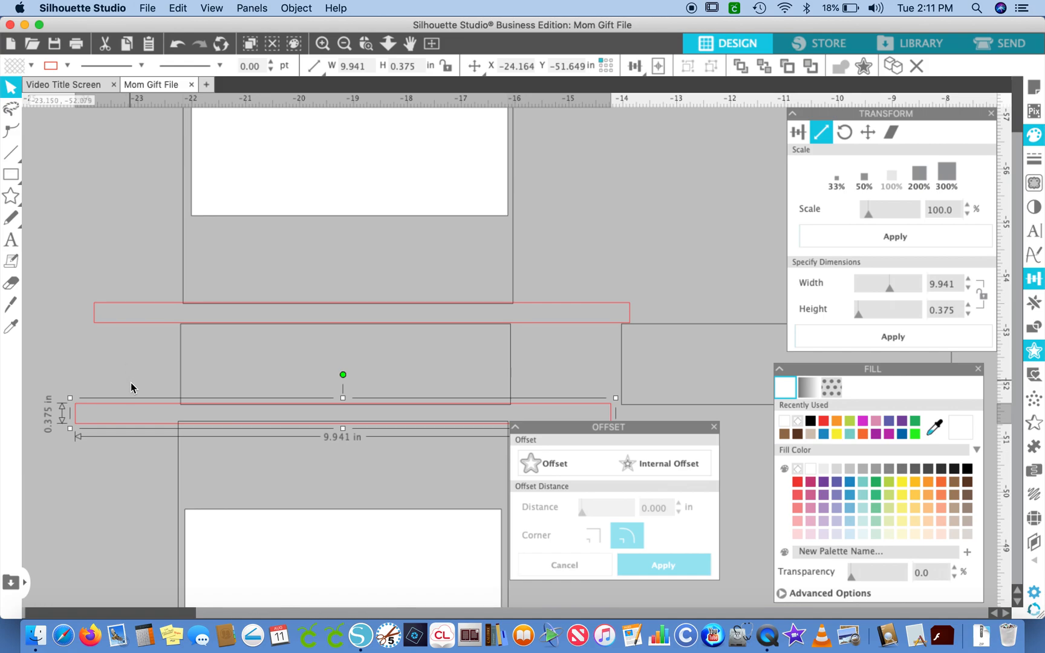
pyautogui.press('Delete')
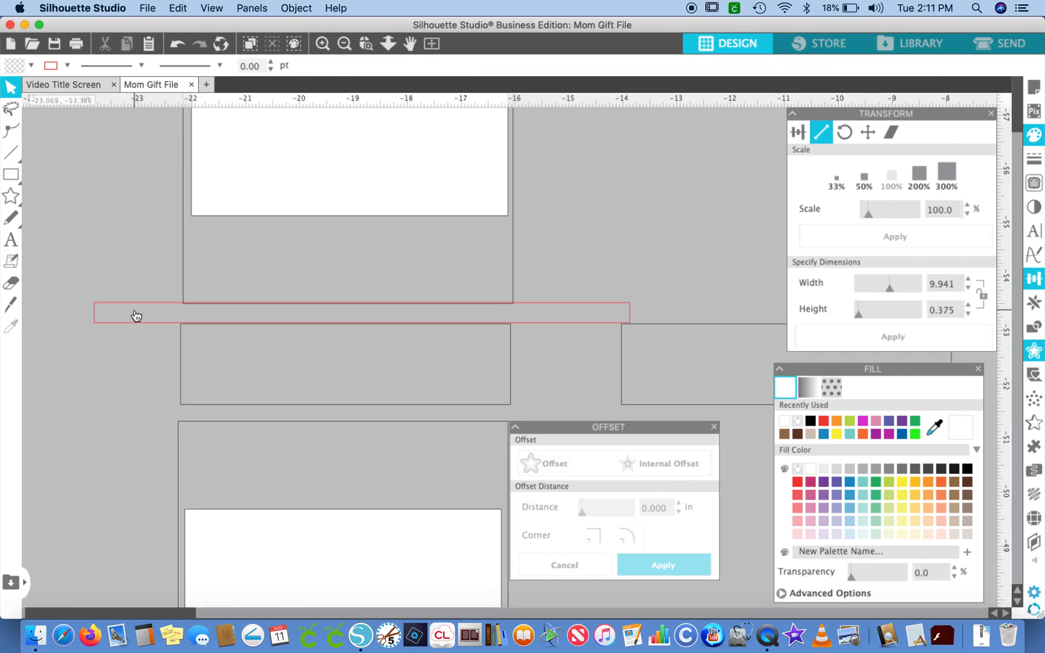
pyautogui.click(135, 323)
pyautogui.press('Delete')
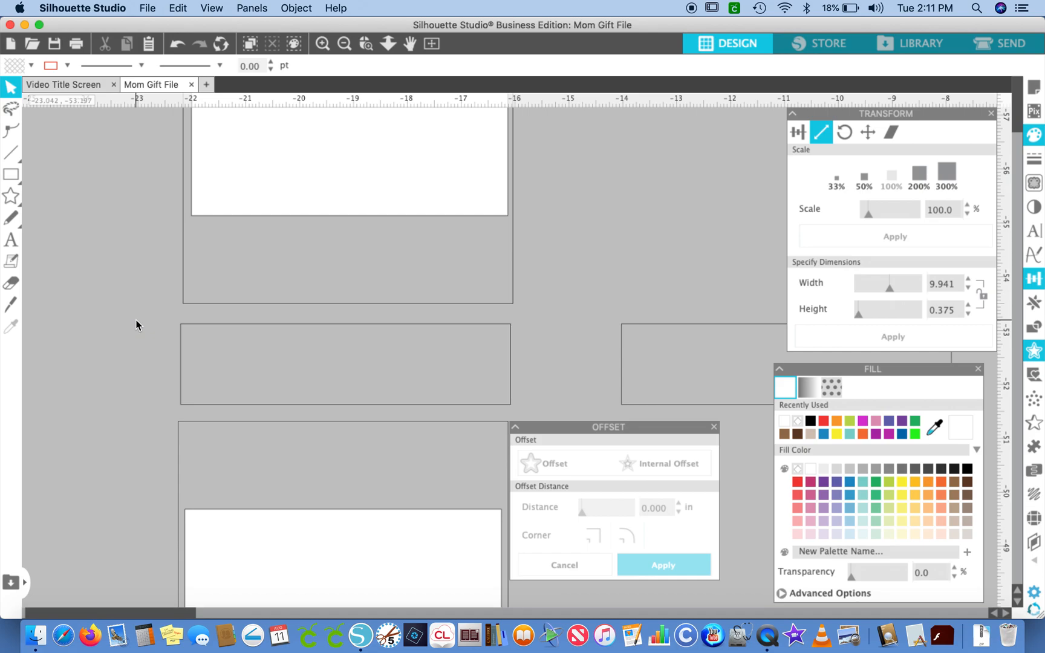
# - Draw a rectangle about 5.89 by 5.46 in spanning from the upper white panel to the lower white panel
pyautogui.hscroll(2, 261, 324)
pyautogui.scroll(-3, 261, 325)
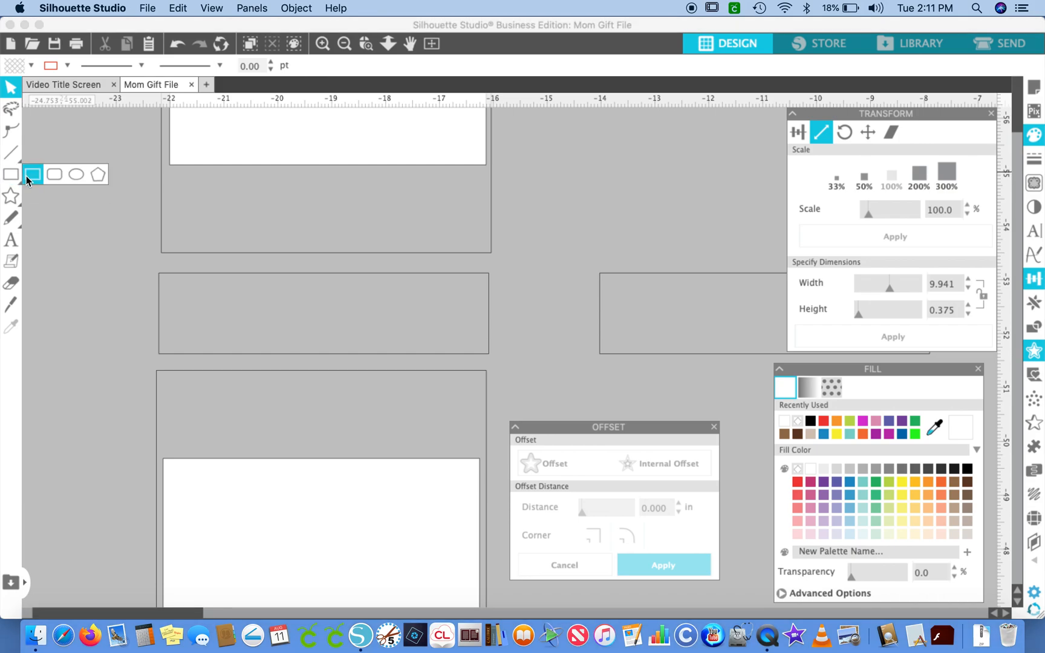
pyautogui.click(27, 178)
pyautogui.moveTo(161, 164); pyautogui.dragTo(482, 463)
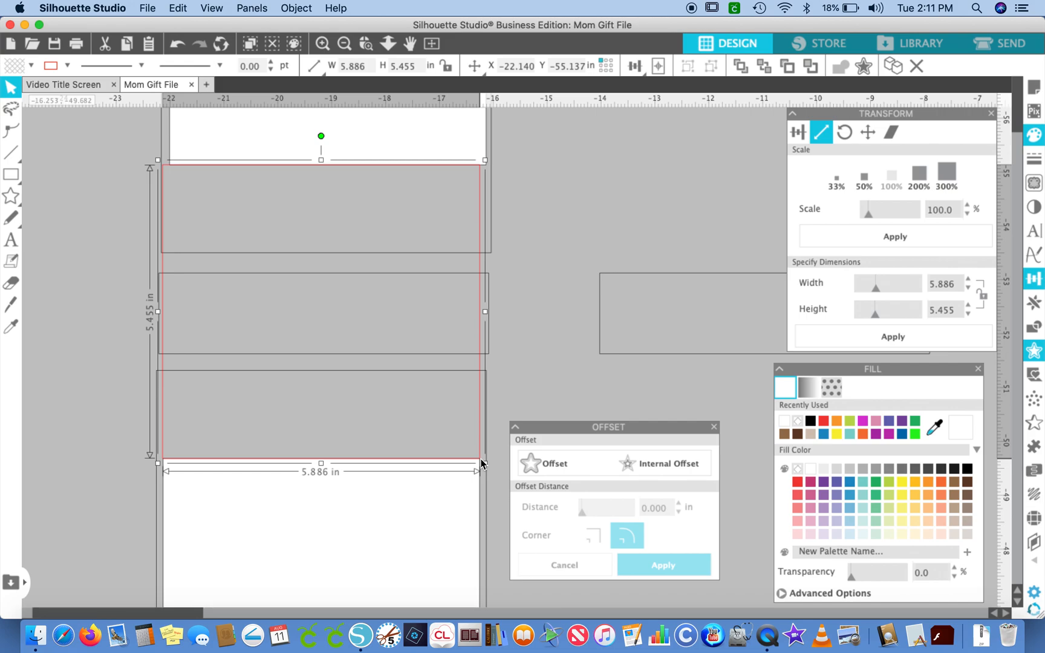
pyautogui.click(571, 183)
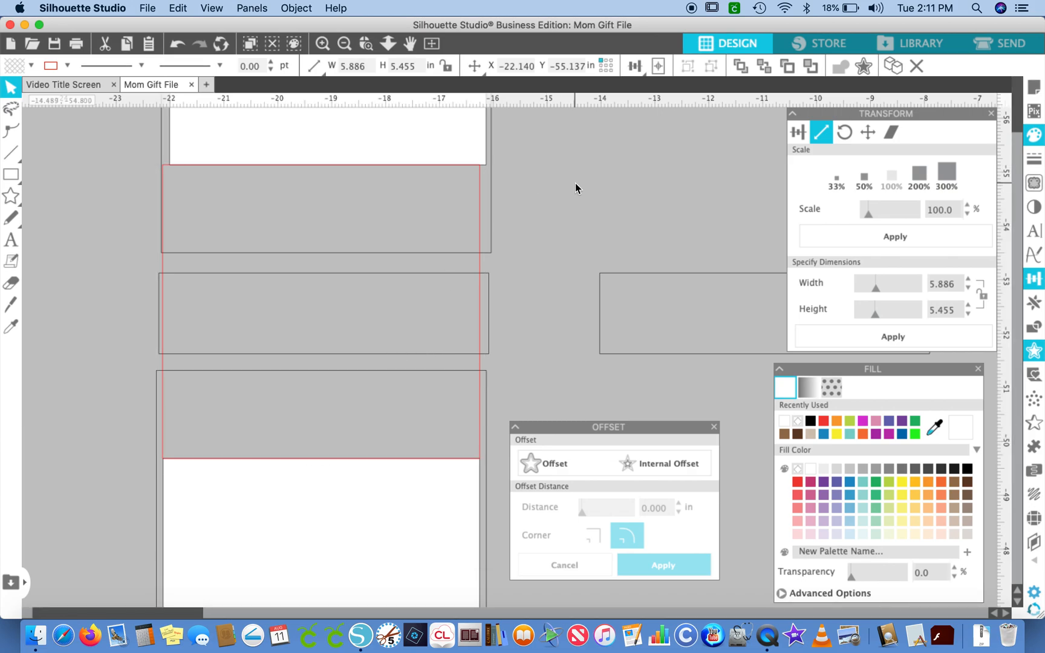
# - Set the red connecting rectangle's width to 5.875 in and shift it into line with the upper white panel
pyautogui.click(351, 508)
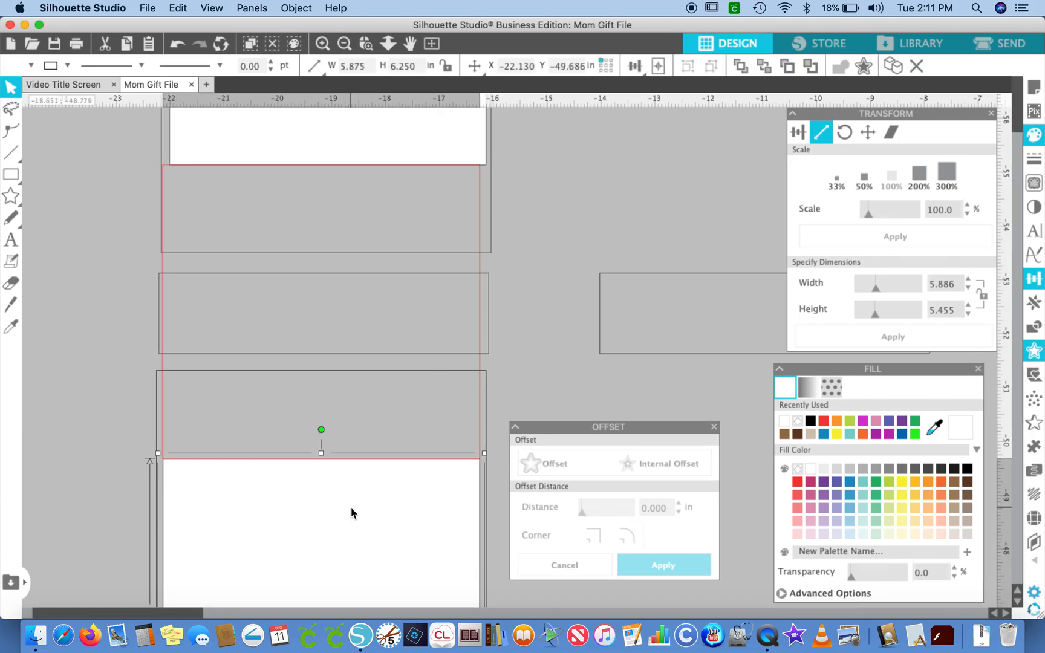
pyautogui.scroll(-10, 351, 513)
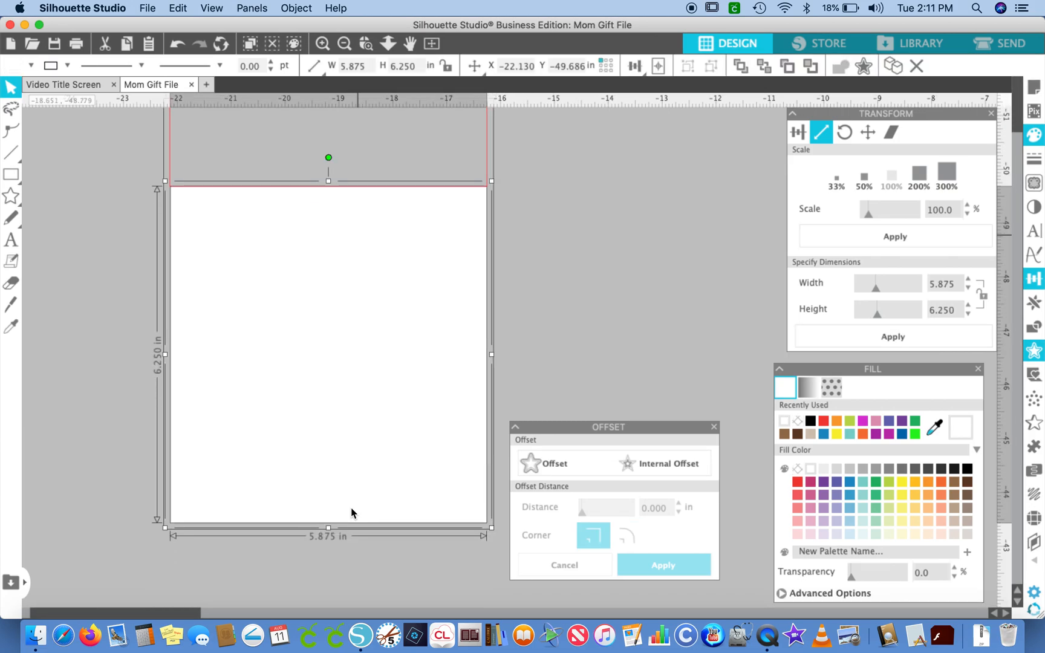
pyautogui.scroll(3, 351, 513)
pyautogui.scroll(9, 351, 513)
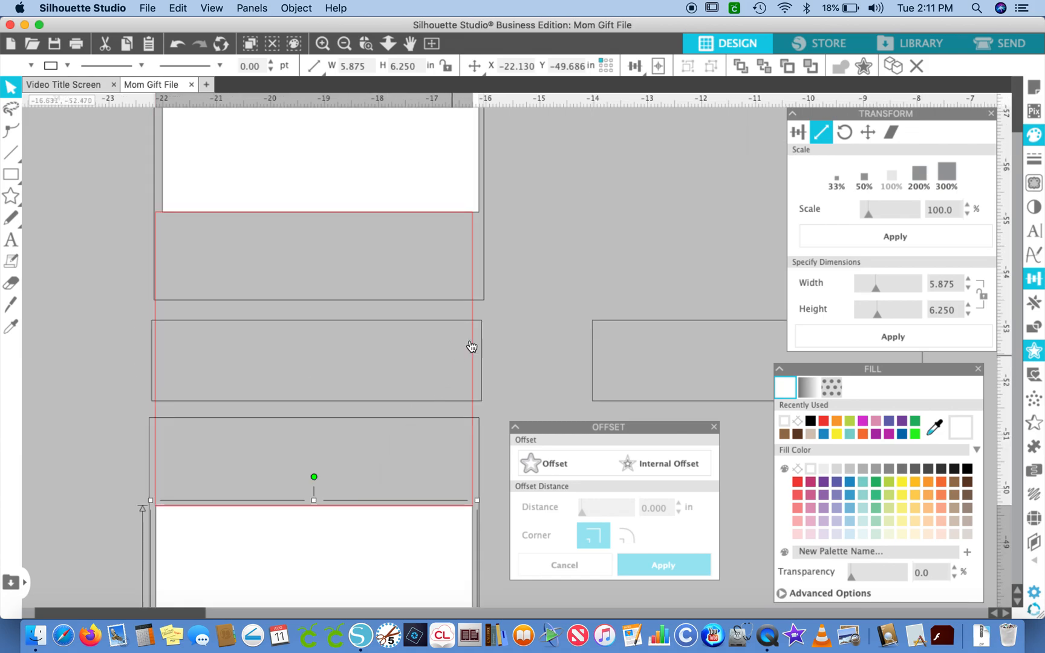
pyautogui.click(473, 307)
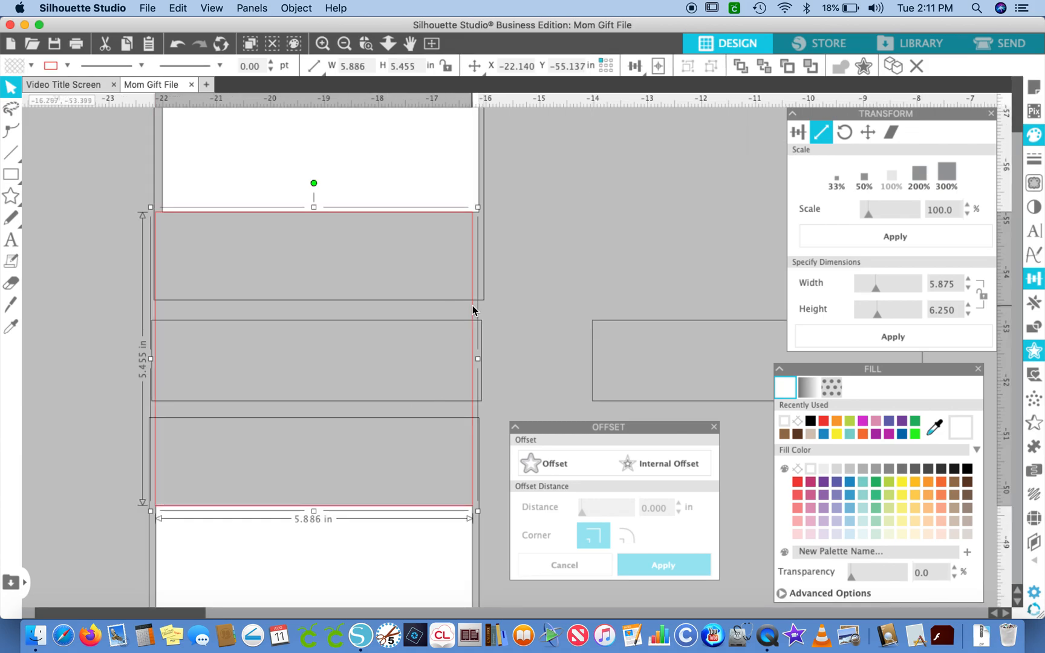
pyautogui.click(962, 284)
pyautogui.press('BackSpace')
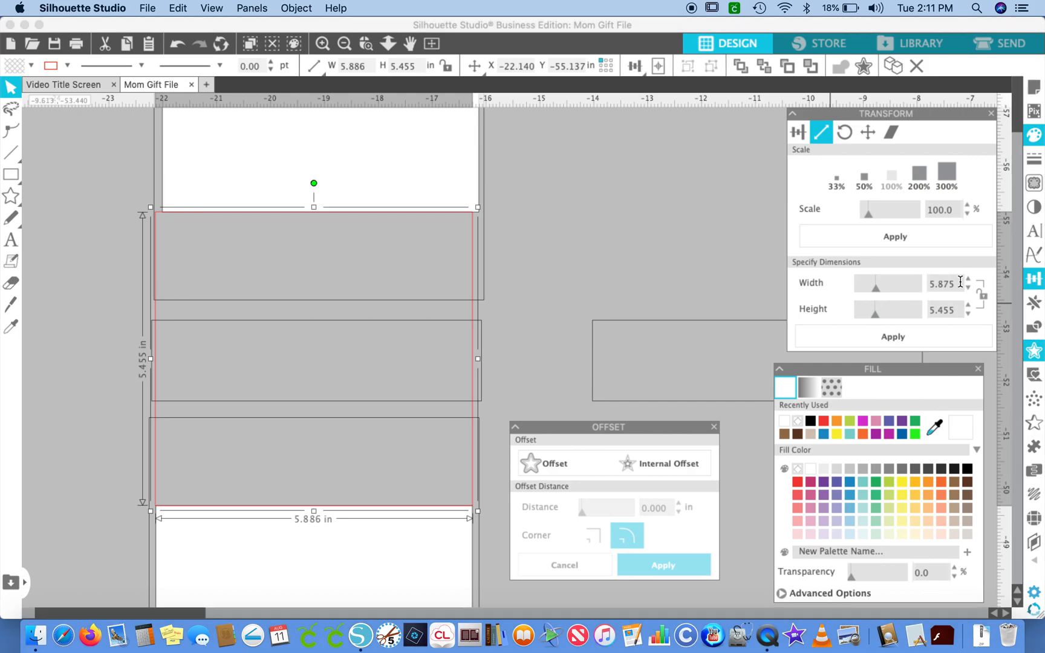
pyautogui.click(931, 341)
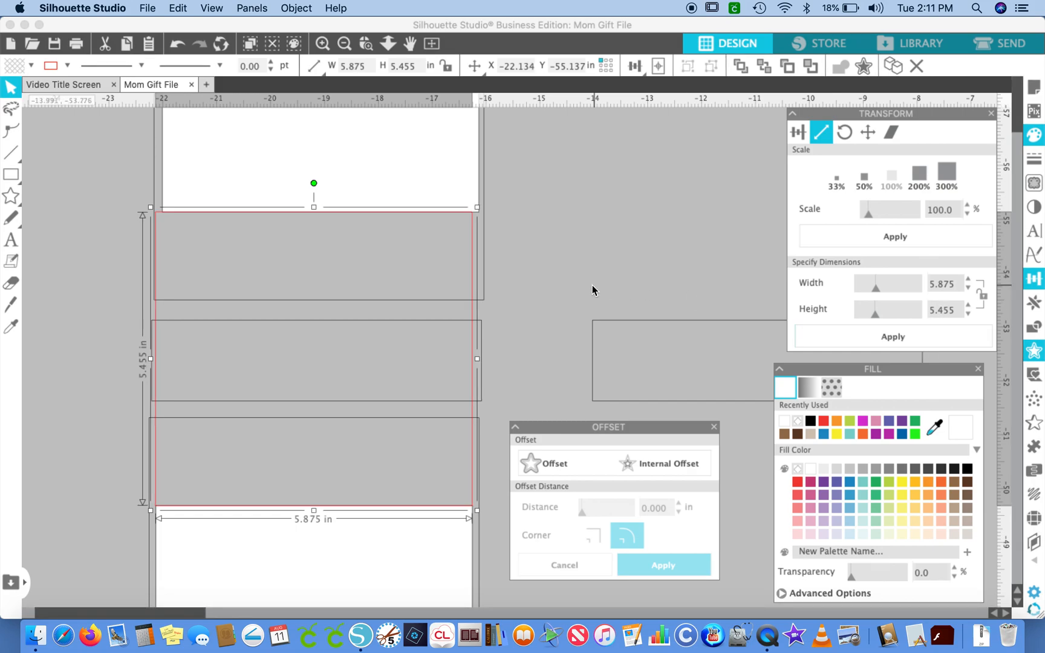
pyautogui.moveTo(475, 247); pyautogui.dragTo(481, 245)
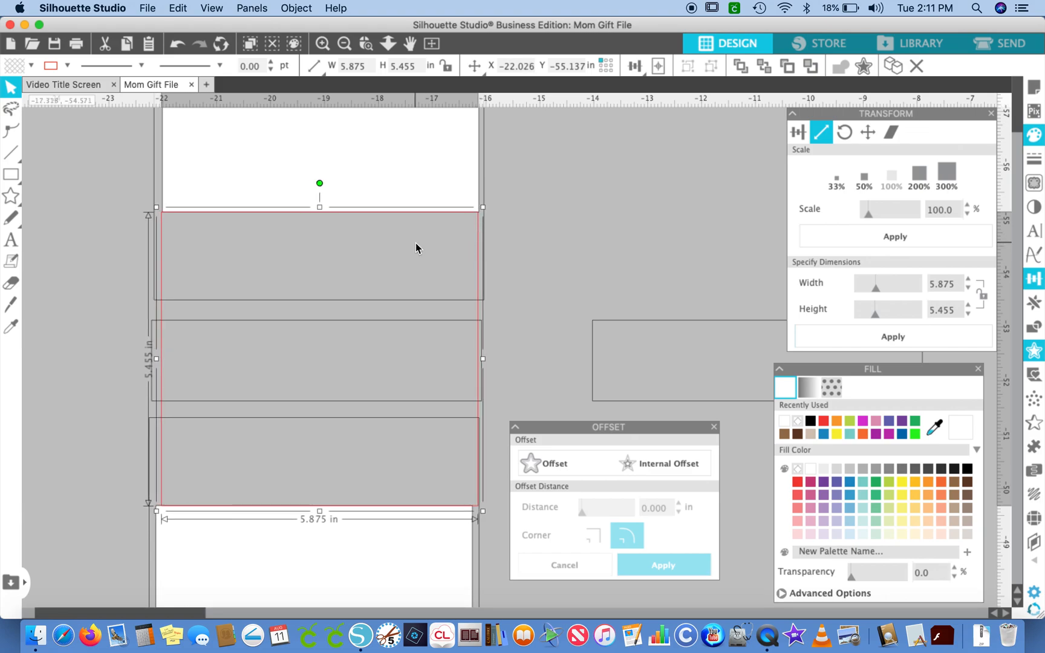
pyautogui.click(122, 220)
# - Left-align the upper large rectangle, the middle strip and the lower large rectangle
pyautogui.scroll(3, 121, 219)
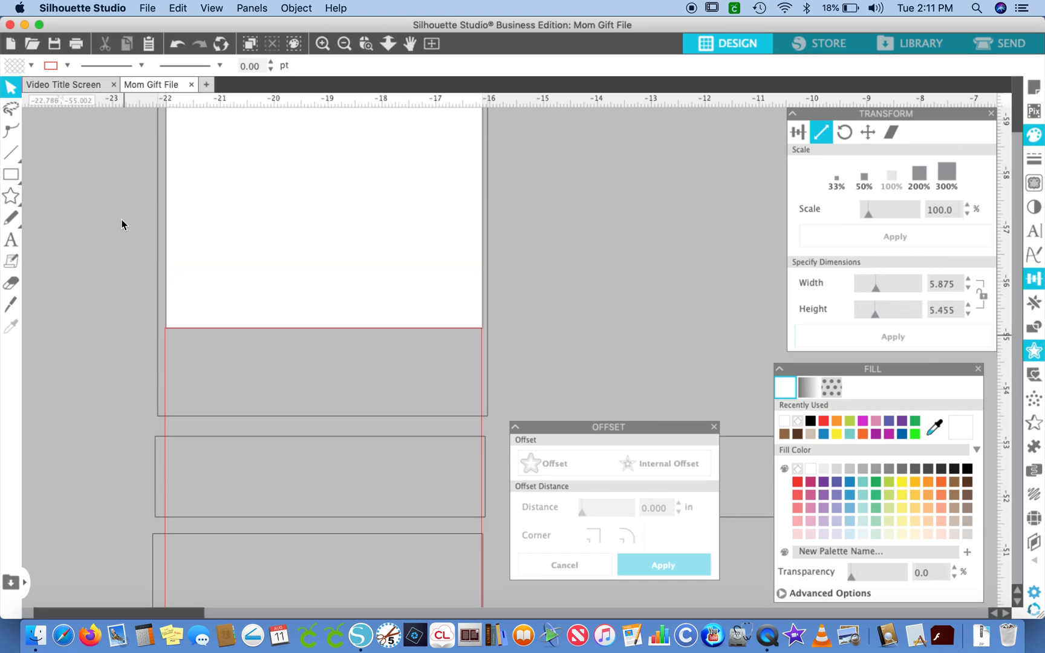
pyautogui.click(308, 227)
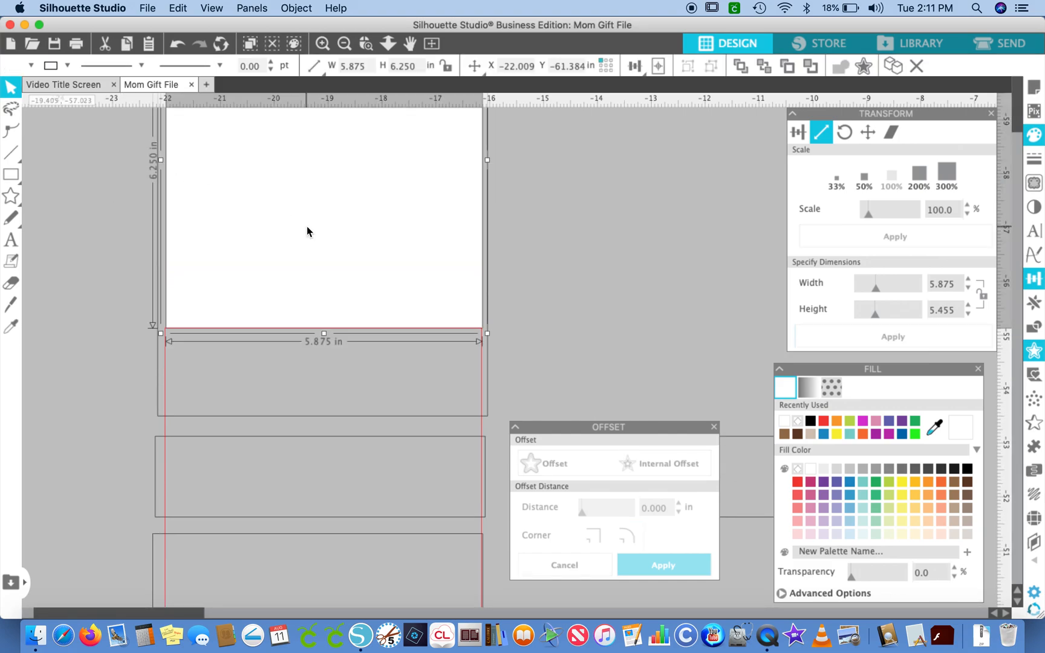
pyautogui.click(129, 251)
pyautogui.scroll(-3, 129, 251)
pyautogui.click(160, 268)
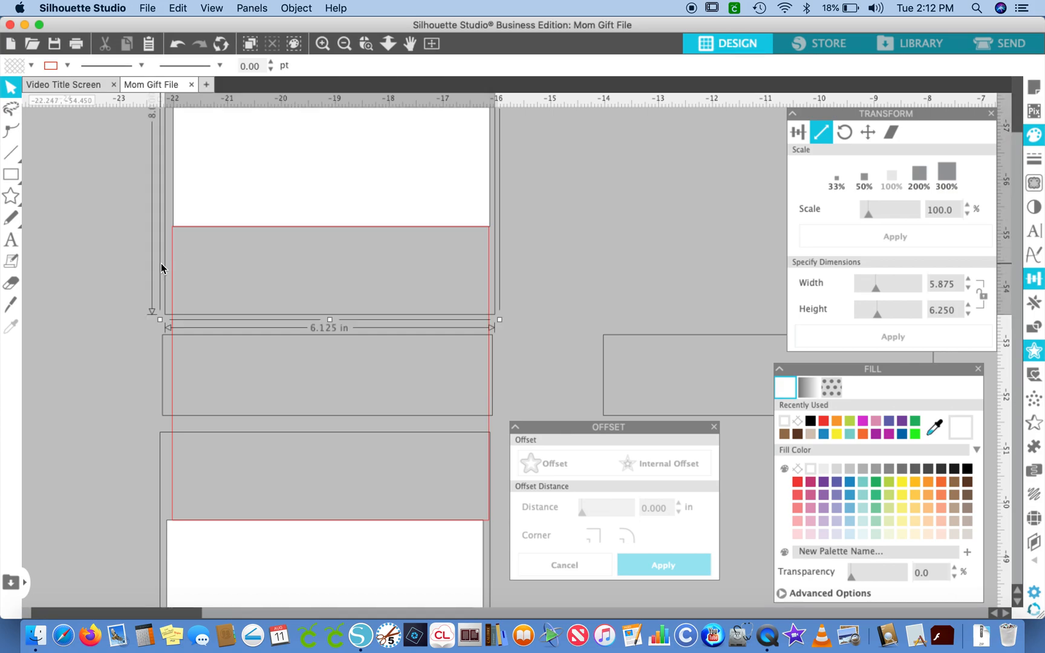
pyautogui.keyDown('shift'); pyautogui.click(161, 374); pyautogui.keyUp('shift')
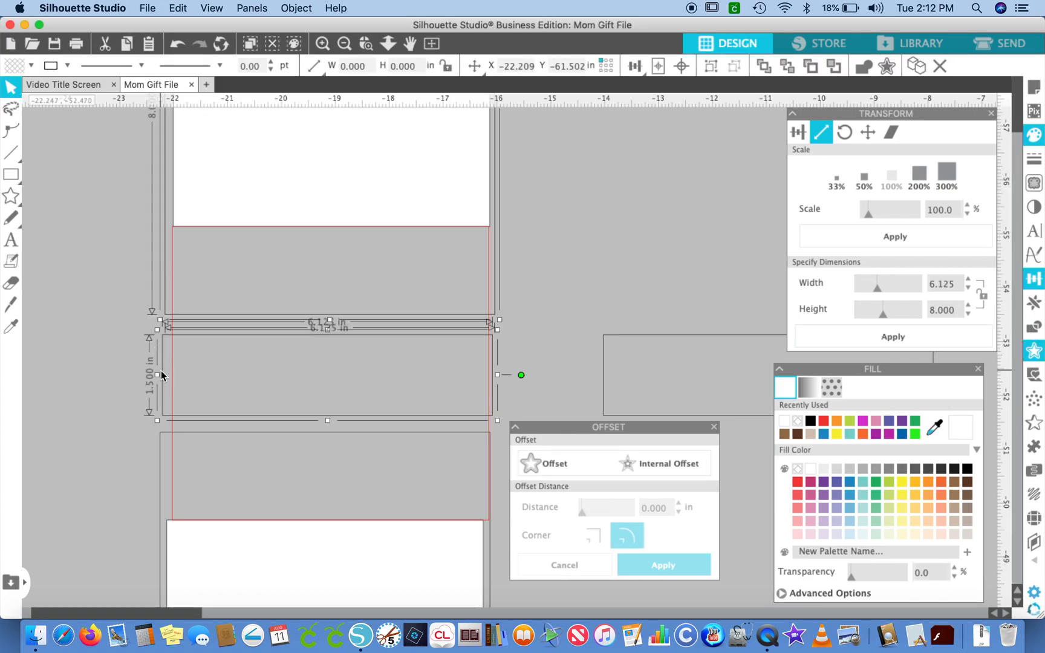
pyautogui.keyDown('shift'); pyautogui.click(160, 469); pyautogui.keyUp('shift')
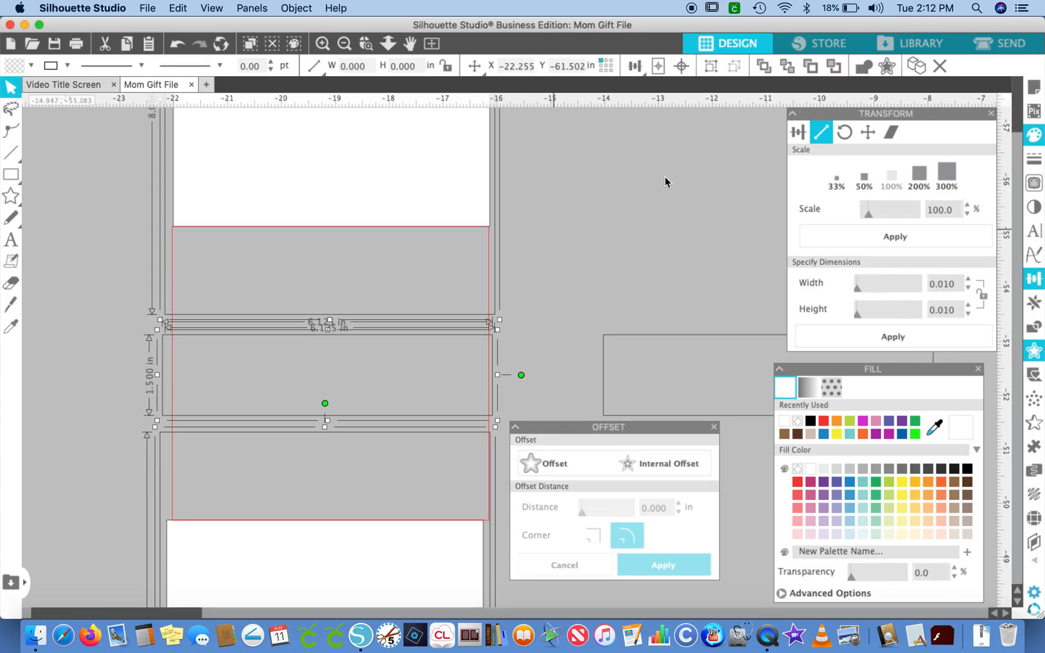
pyautogui.click(803, 132)
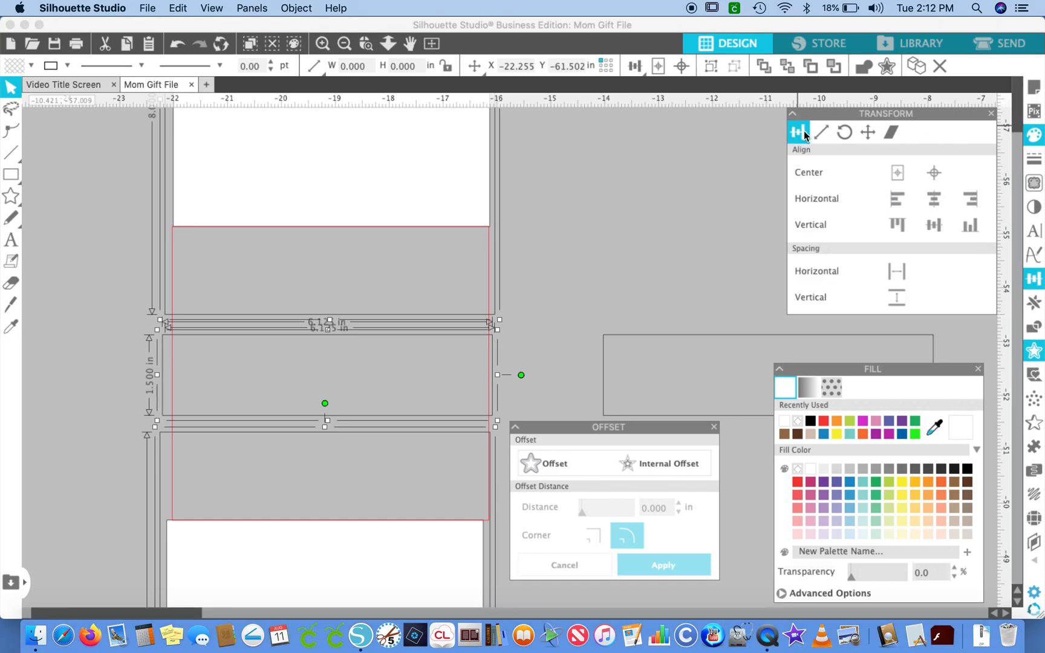
pyautogui.click(897, 199)
pyautogui.click(61, 234)
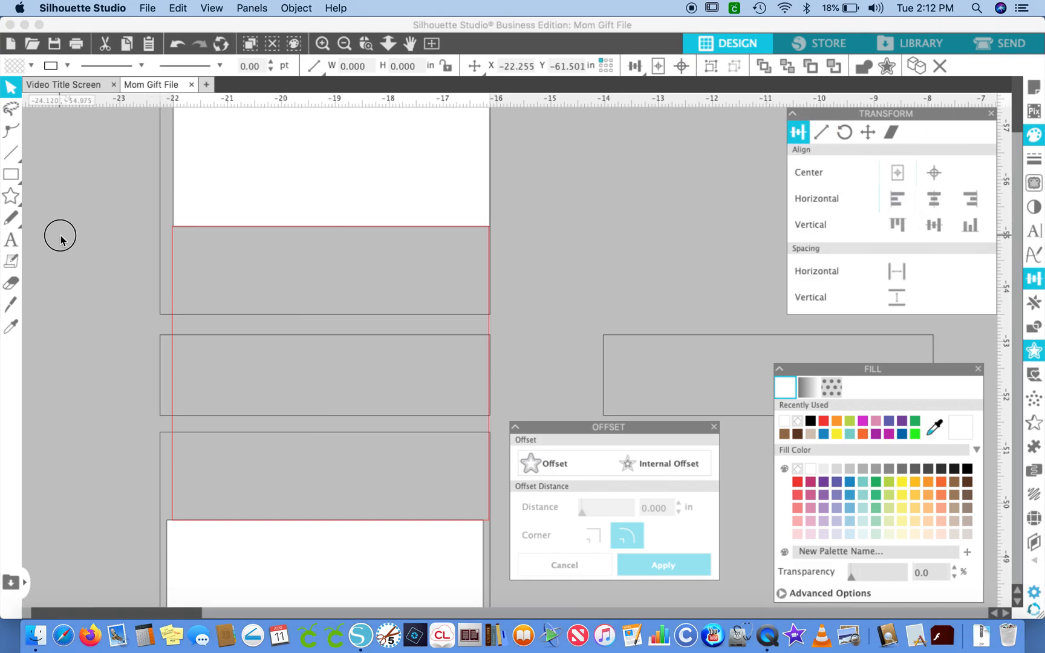
# - Left-align the upper and lower white panels with each other
pyautogui.click(275, 172)
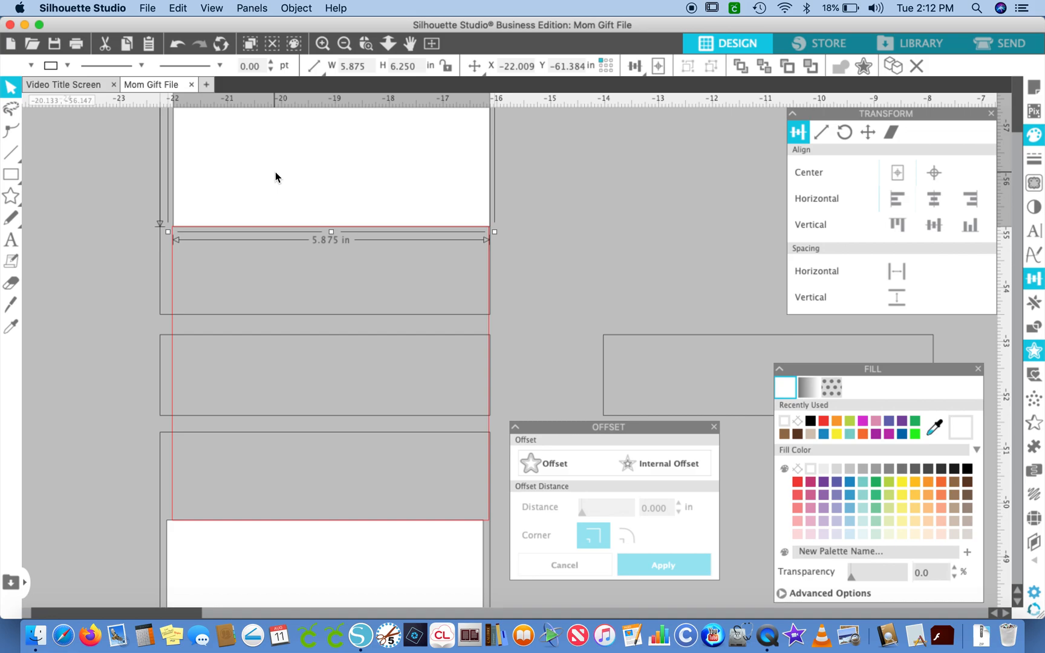
pyautogui.keyDown('shift'); pyautogui.click(256, 564); pyautogui.keyUp('shift')
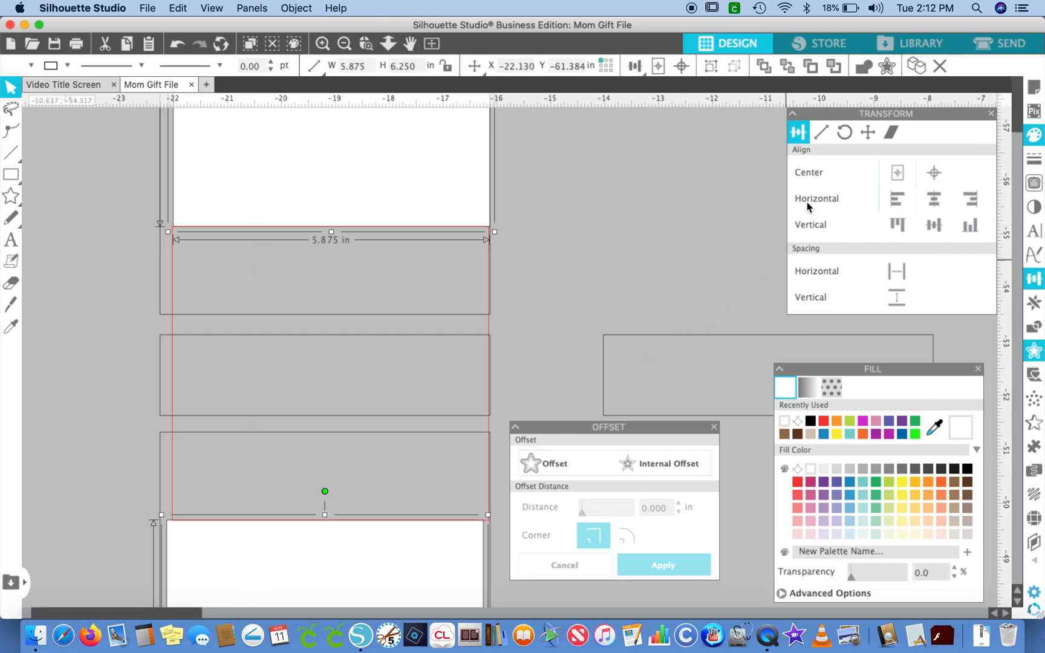
pyautogui.click(899, 199)
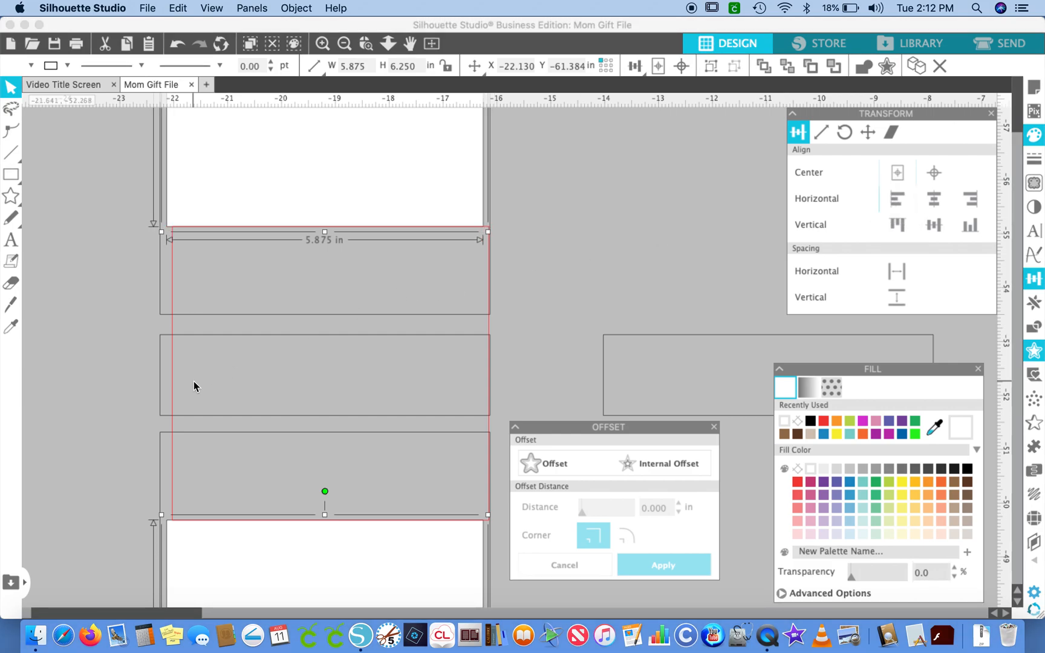
pyautogui.click(92, 425)
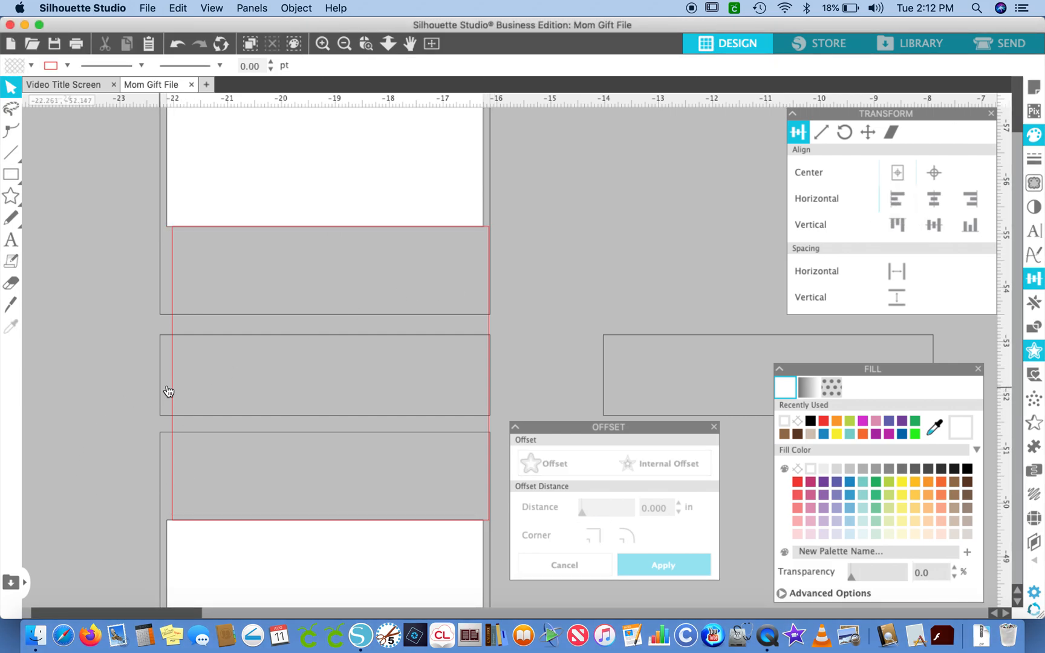
# - Nudge the red connecting rectangle sideways in small increments towards the edges of the two white panels
pyautogui.click(173, 388)
pyautogui.press('Left')
pyautogui.press('Left')
pyautogui.press('Left')
pyautogui.press('Left')
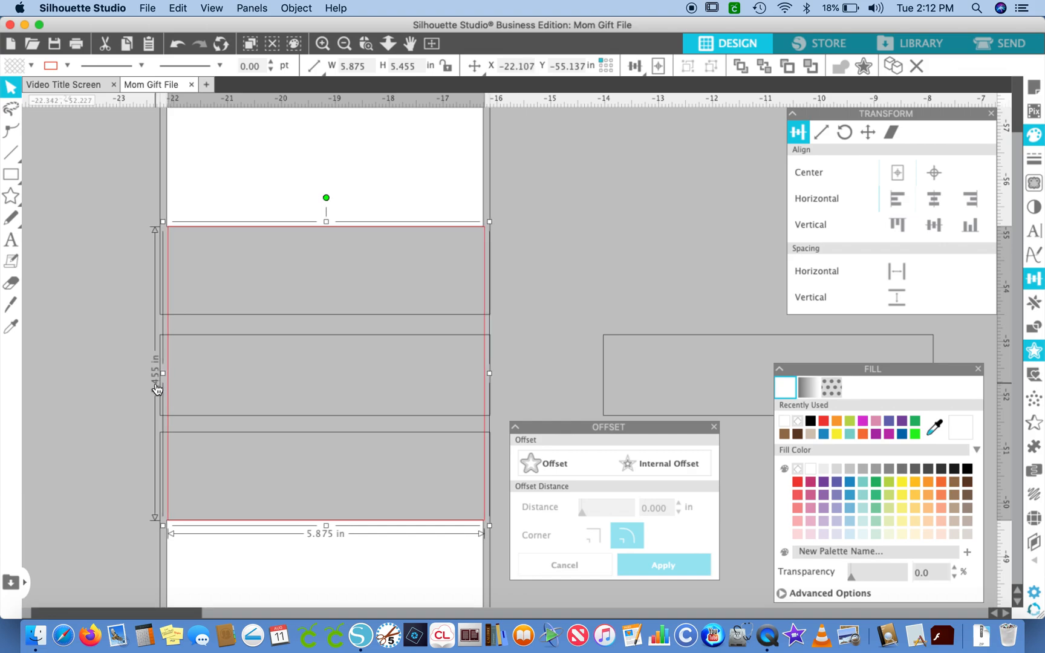
# - Fill the red connecting rectangle with white and nudge it slightly left until its sides line up with the two white panels
pyautogui.click(346, 46)
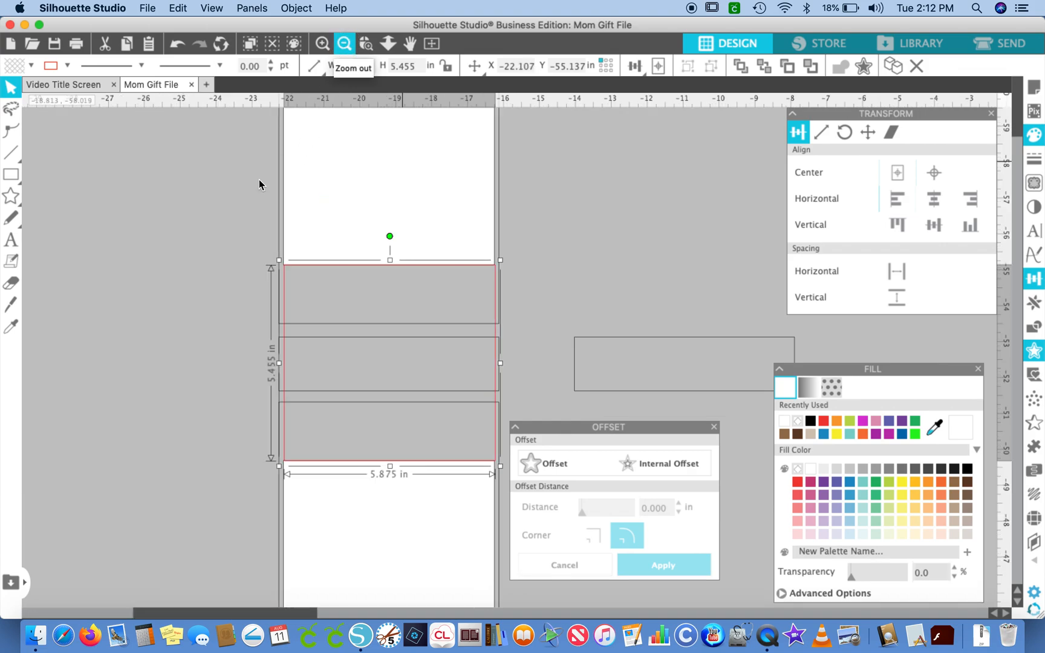
pyautogui.click(193, 311)
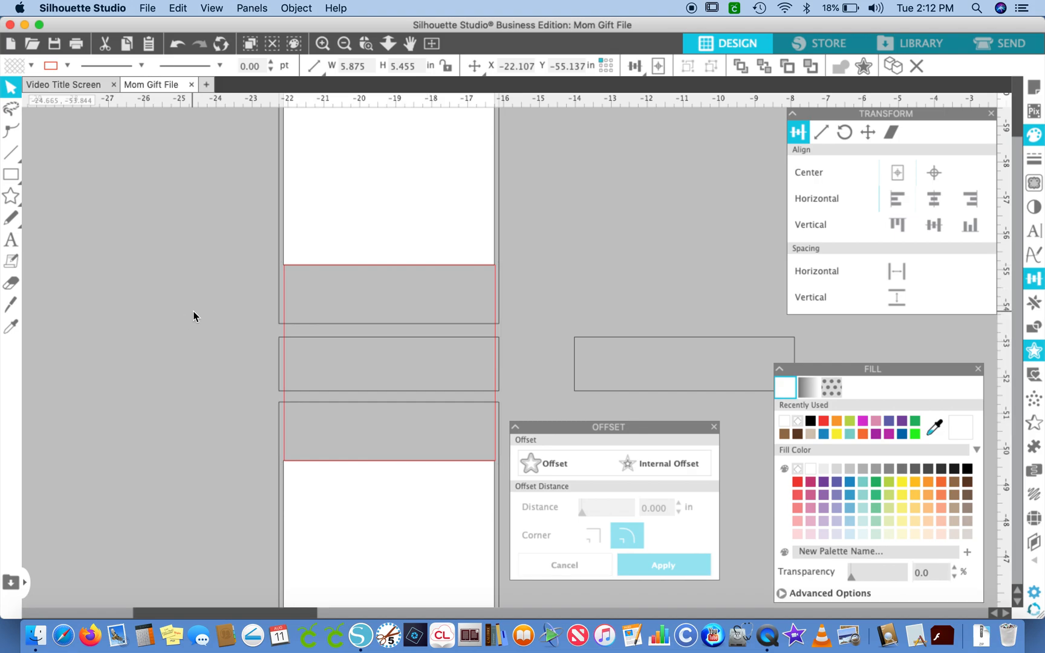
pyautogui.click(288, 332)
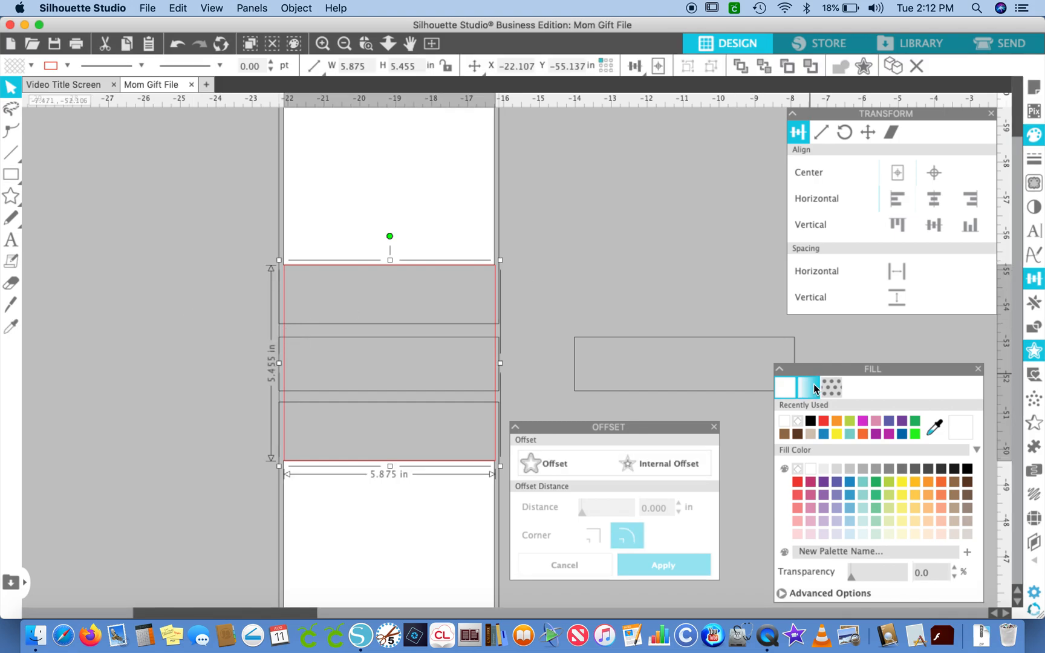
pyautogui.click(784, 424)
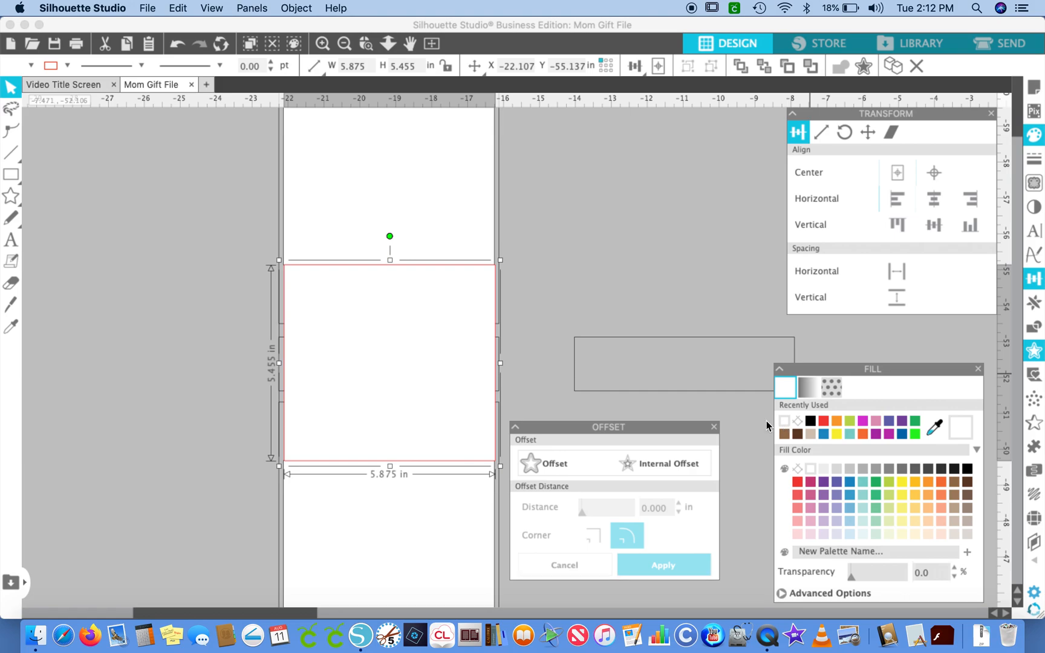
pyautogui.press('Left')
pyautogui.press('Left')
pyautogui.press('Right')
pyautogui.click(219, 354)
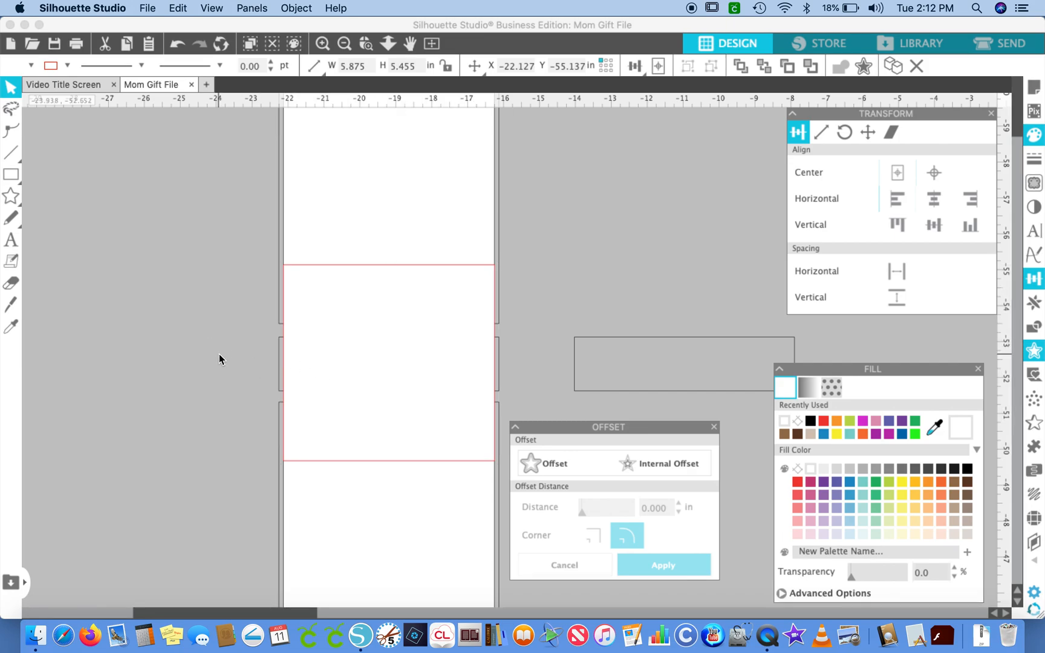
# - Draw a thin rectangle across the seam with the lower white panel and size it to 5.875 in wide by 0.25 in high
pyautogui.scroll(-3, 219, 354)
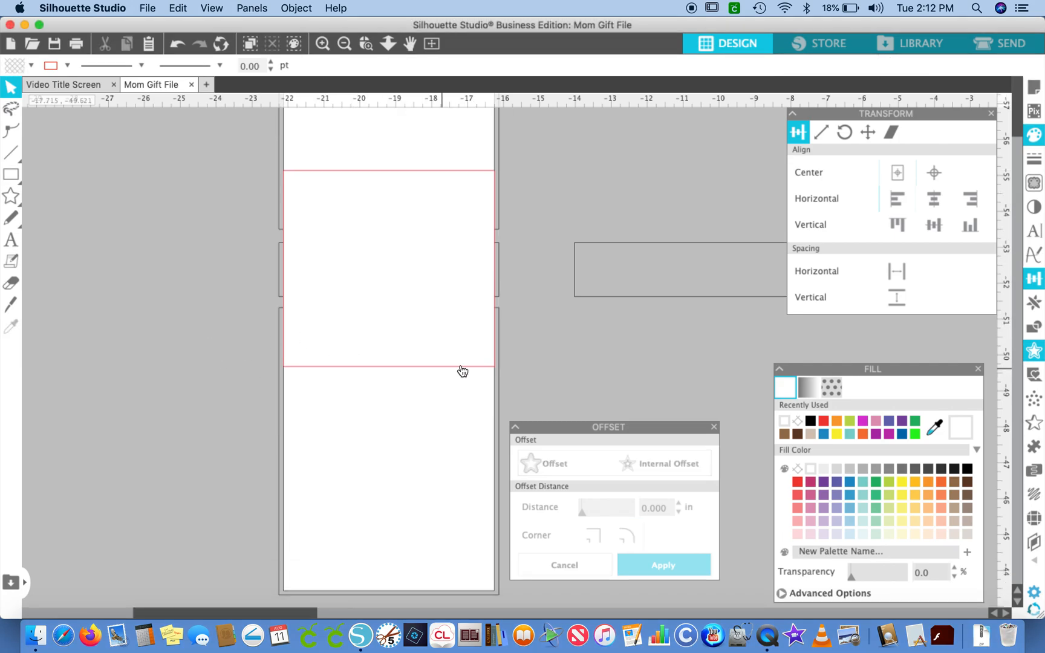
pyautogui.scroll(-2, 274, 367)
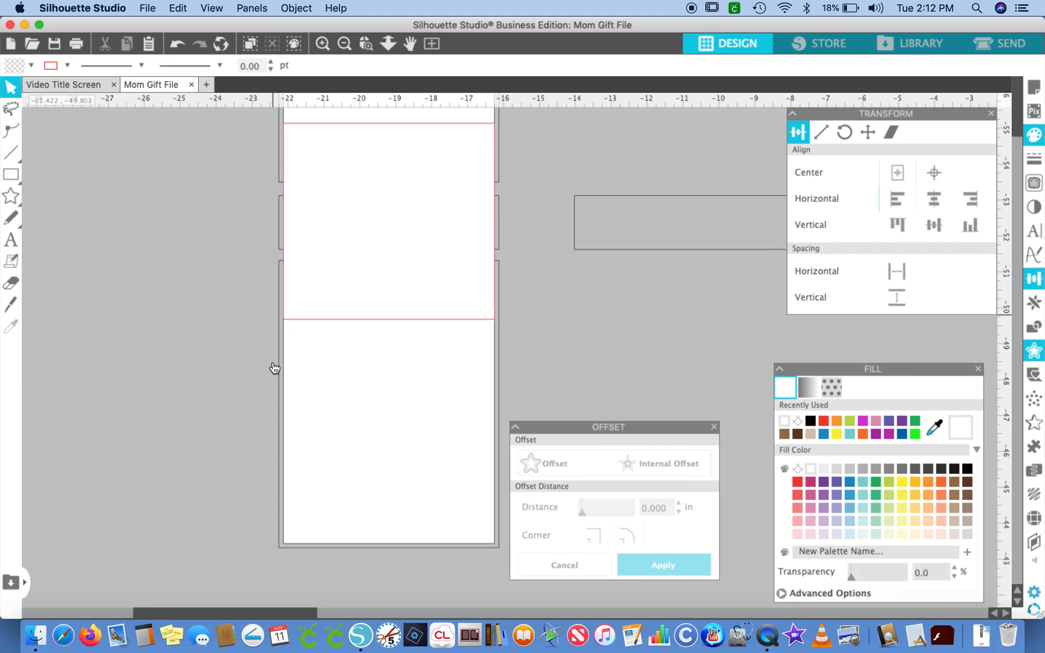
pyautogui.click(322, 43)
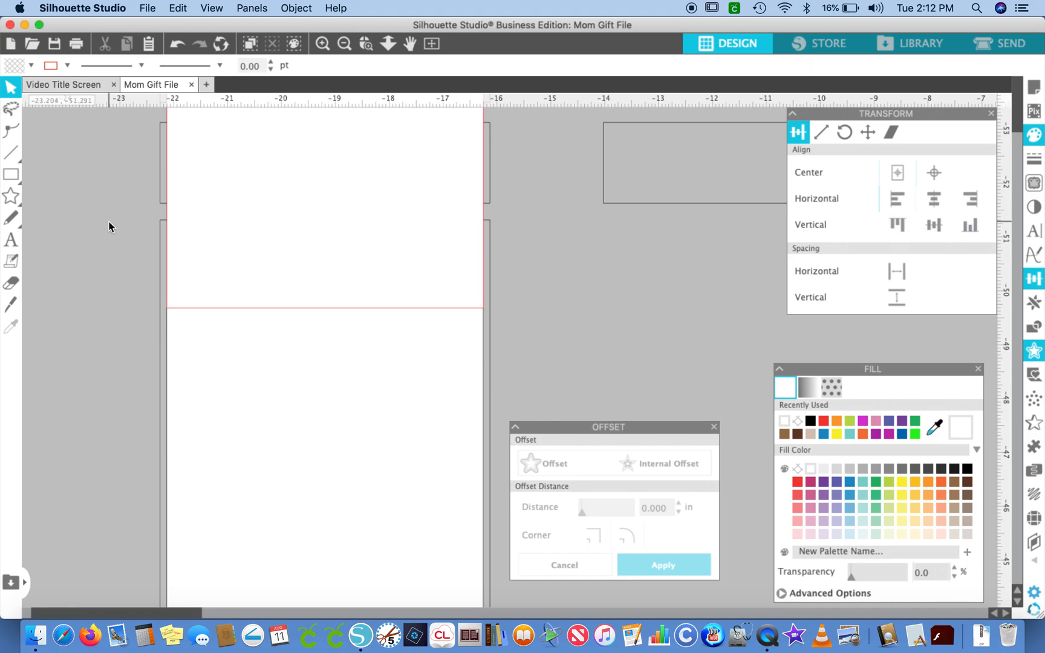
pyautogui.click(19, 179)
pyautogui.click(30, 177)
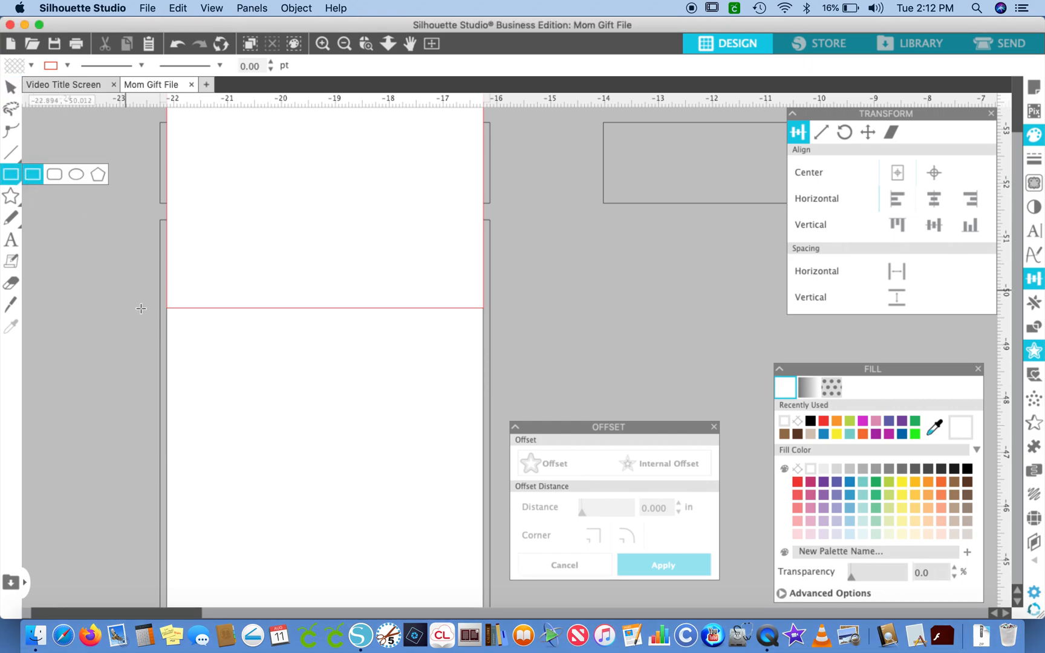
pyautogui.moveTo(165, 300); pyautogui.dragTo(483, 320)
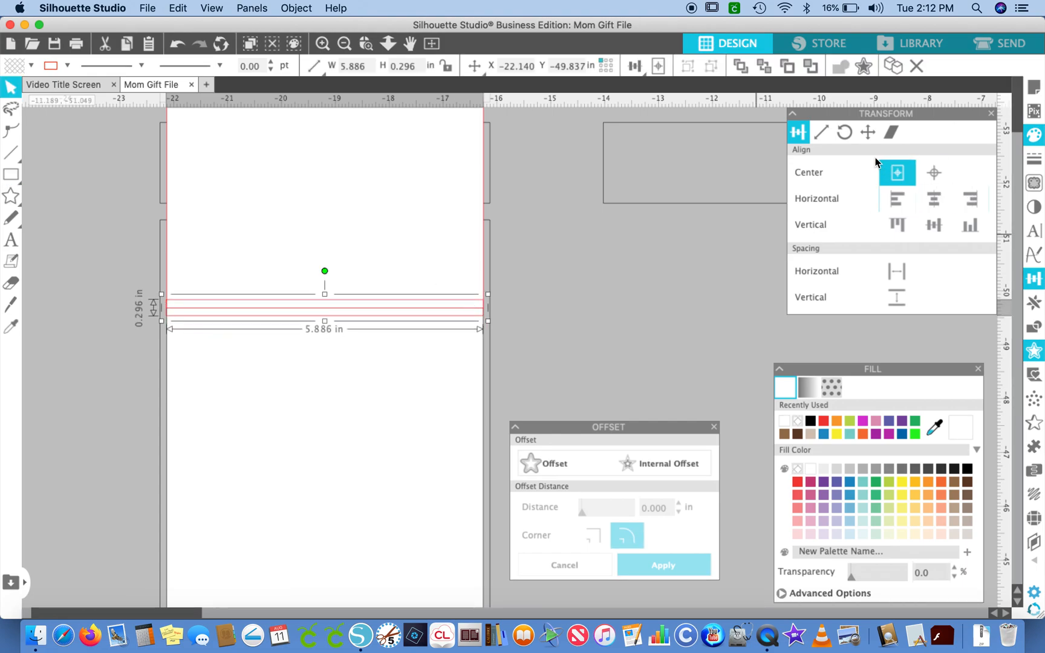
pyautogui.click(823, 134)
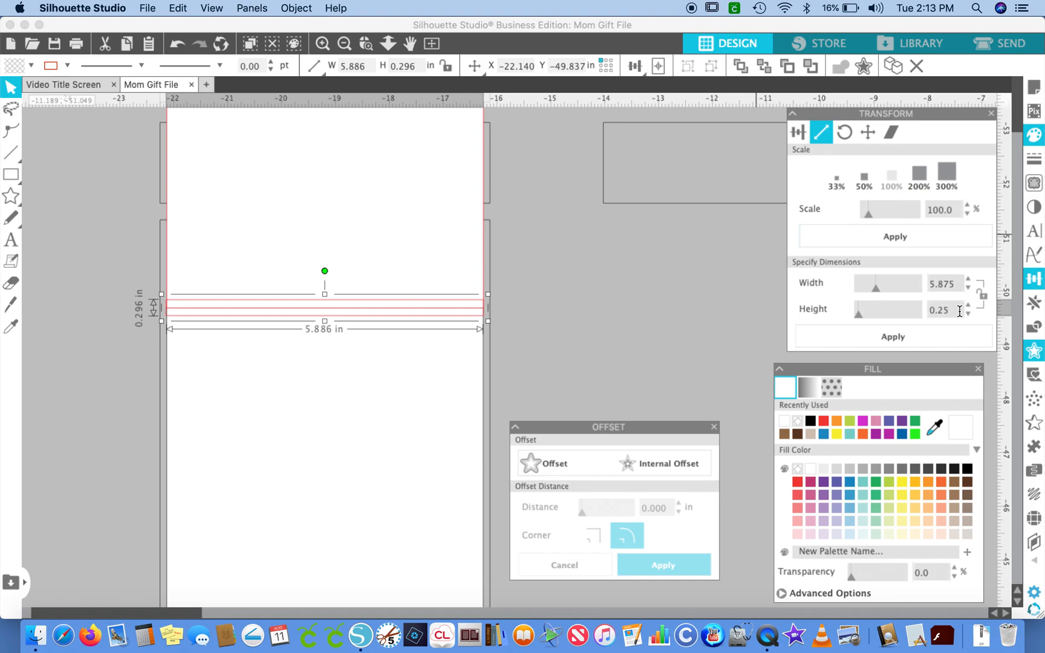
pyautogui.click(942, 337)
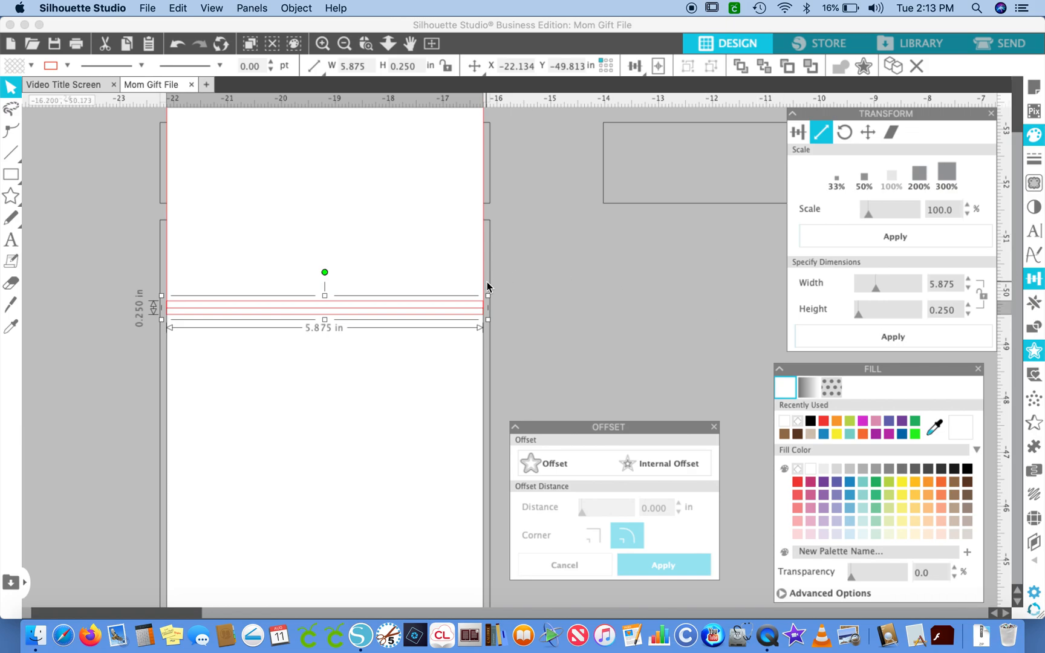
pyautogui.press('super+v')
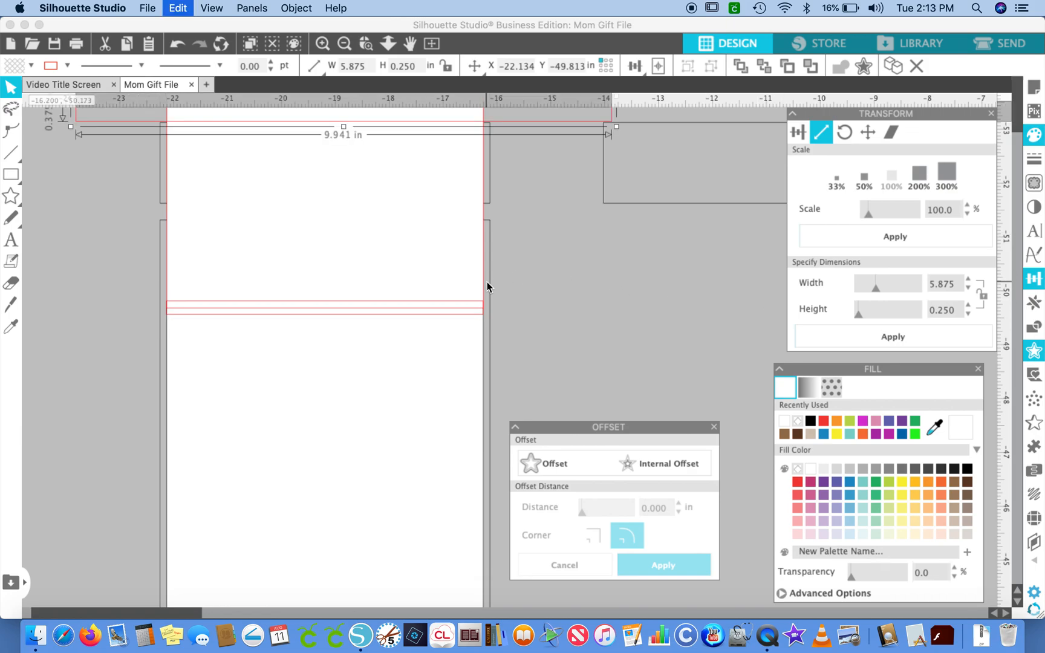
pyautogui.scroll(3, 487, 282)
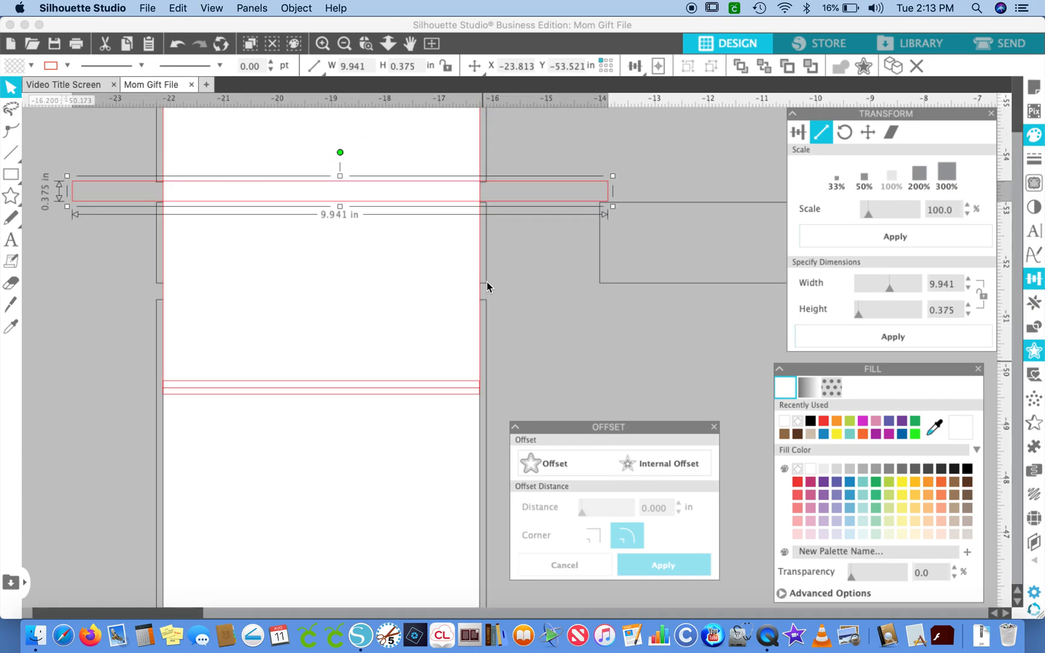
pyautogui.press('BackSpace')
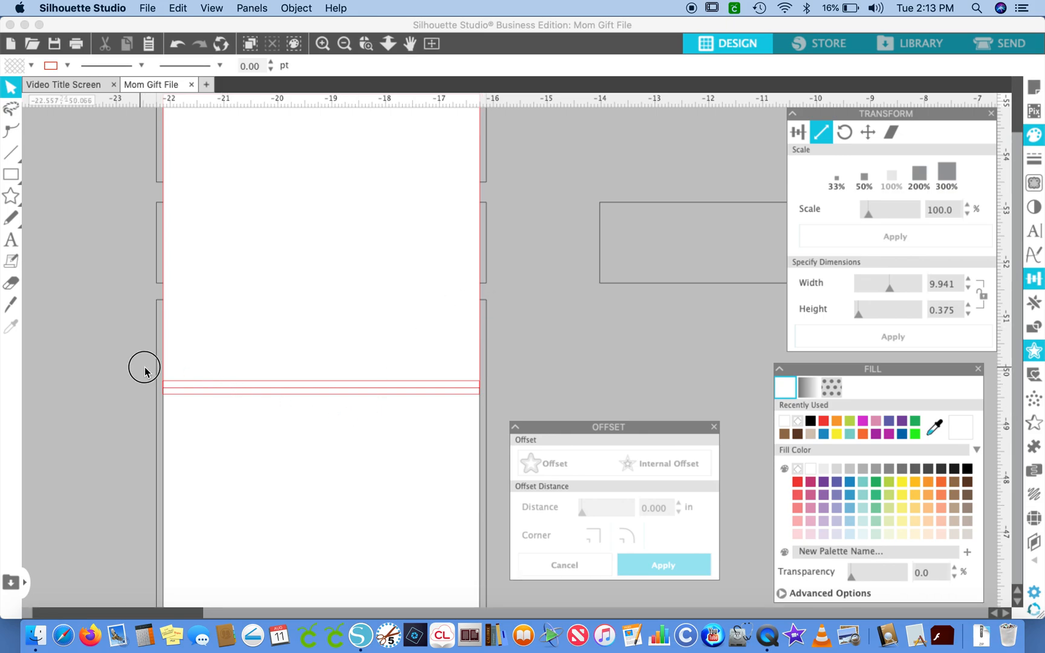
# - Duplicate the thin strip on the lower seam and move the copy straight up until it is centred over the upper seam
pyautogui.moveTo(139, 366); pyautogui.dragTo(516, 410)
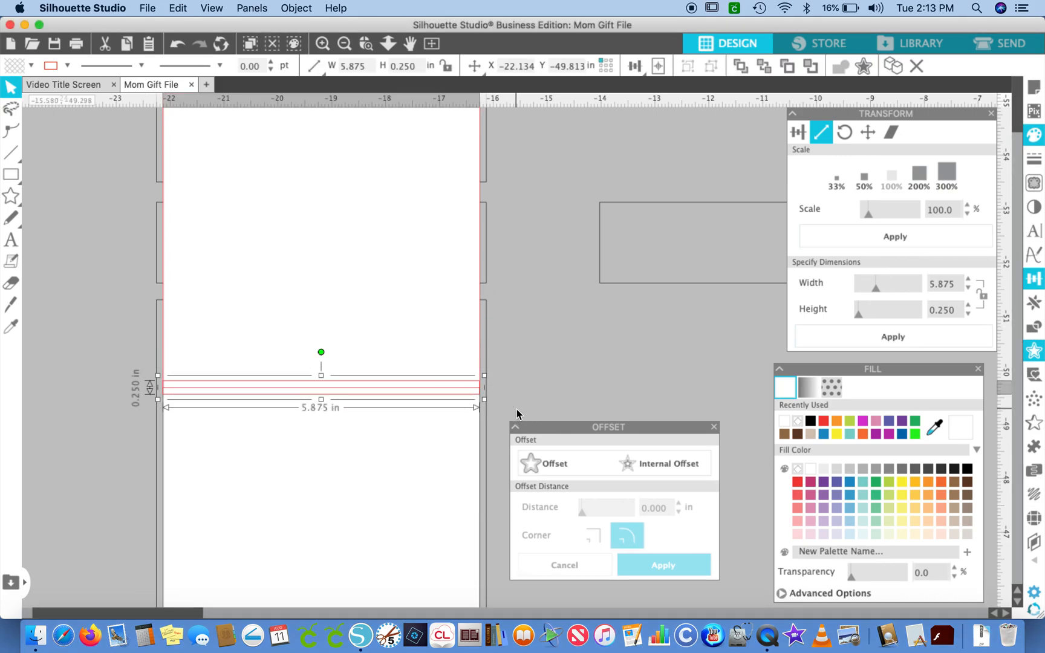
pyautogui.press('Up')
pyautogui.press('Up')
pyautogui.press('Up')
pyautogui.press('Up')
pyautogui.press('Up')
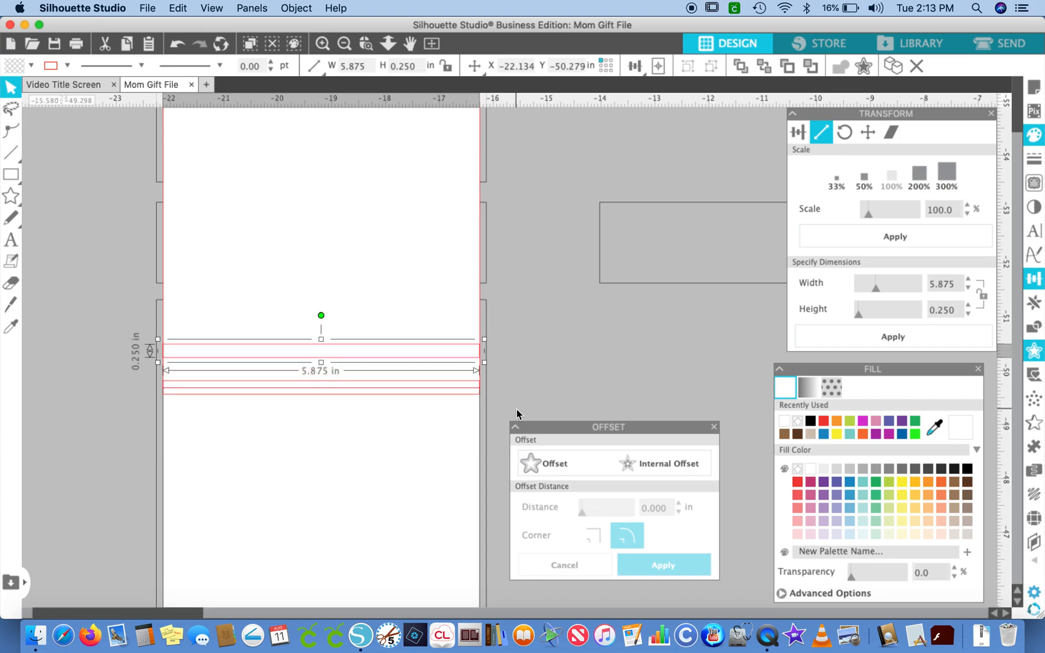
pyautogui.press('Up')
pyautogui.press('Up')
pyautogui.press('Up')
pyautogui.press('Up')
pyautogui.press('Up')
pyautogui.press('Up')
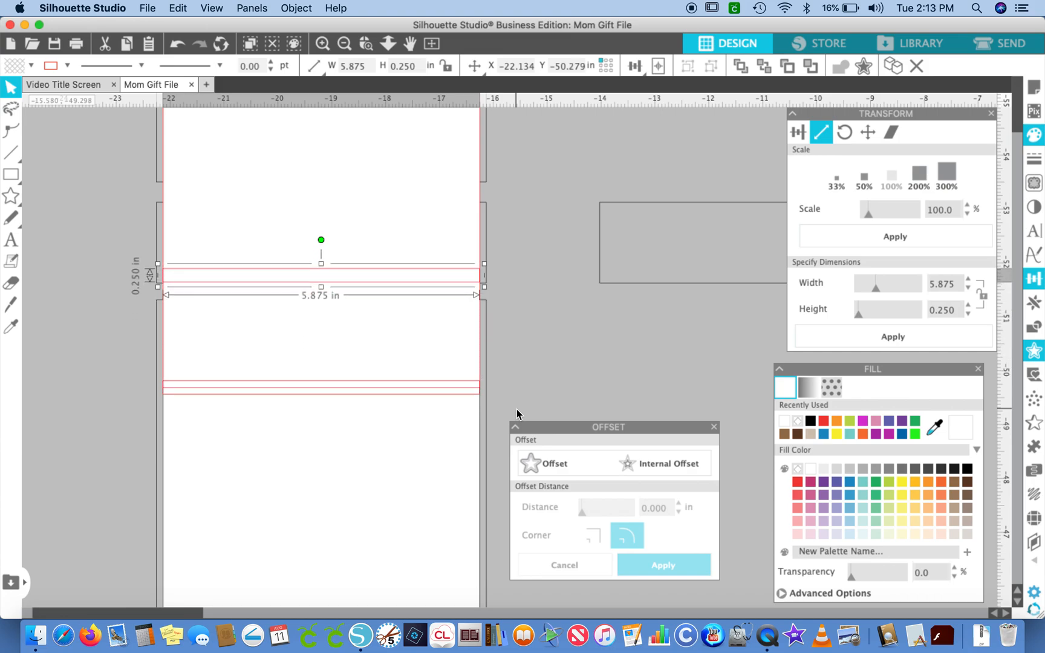
pyautogui.press('Up')
pyautogui.press('Up')
pyautogui.press('Up')
pyautogui.press('Up')
pyautogui.press('Up')
pyautogui.press('Up')
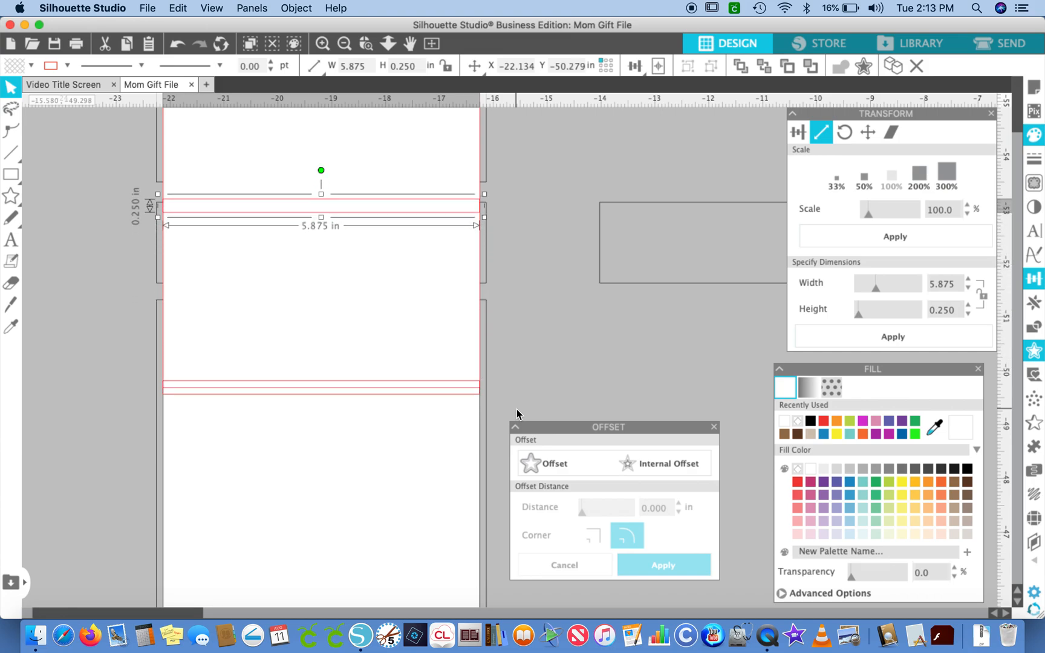
pyautogui.press('Up')
pyautogui.press('Up')
pyautogui.press('Up')
pyautogui.press('Up')
pyautogui.press('Up')
pyautogui.press('Up')
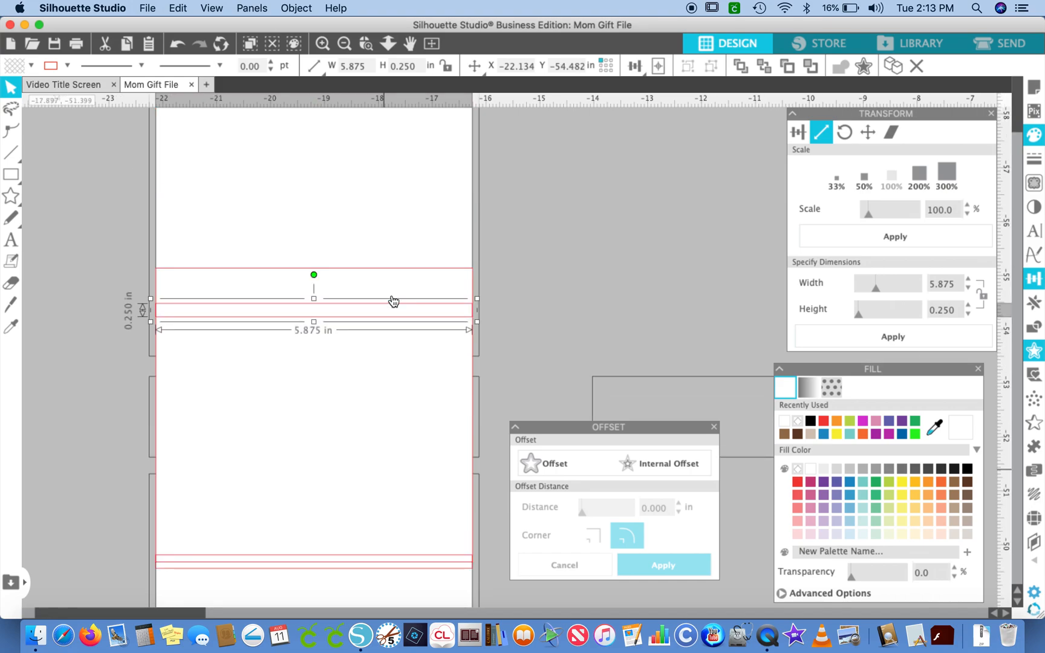
pyautogui.press('Up')
pyautogui.press('Up')
pyautogui.press('Up')
pyautogui.press('Up')
pyautogui.press('Up')
pyautogui.press('Up')
pyautogui.press('Up')
pyautogui.press('Up')
pyautogui.press('Up')
pyautogui.press('Up')
pyautogui.press('Up')
pyautogui.press('Down')
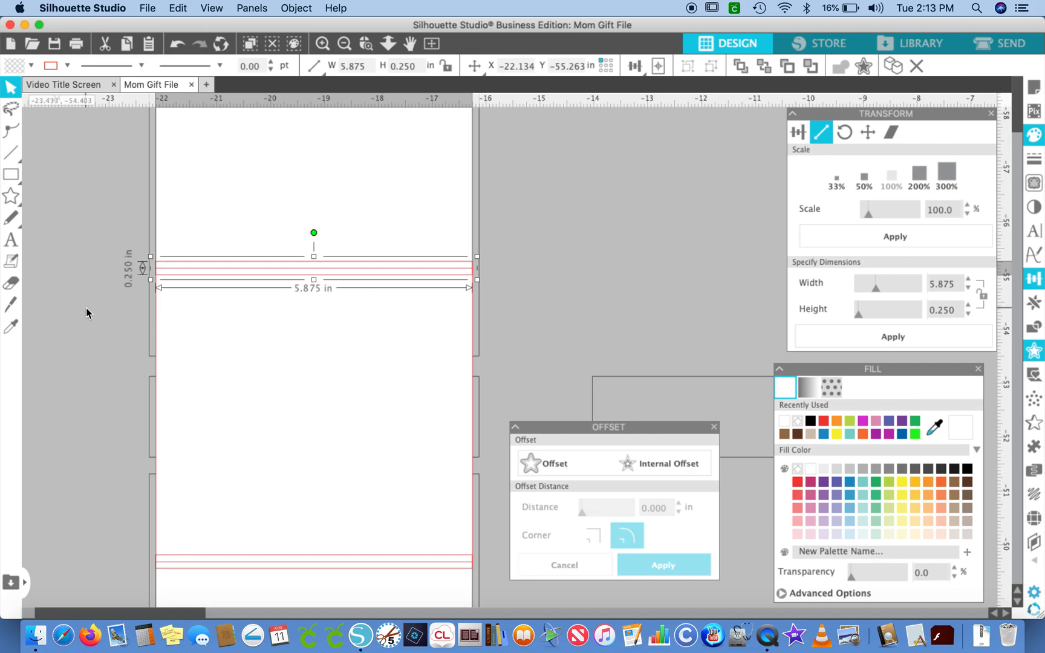
# - Offset the upper thin strip outward by 0.125 in with square corners
pyautogui.click(552, 465)
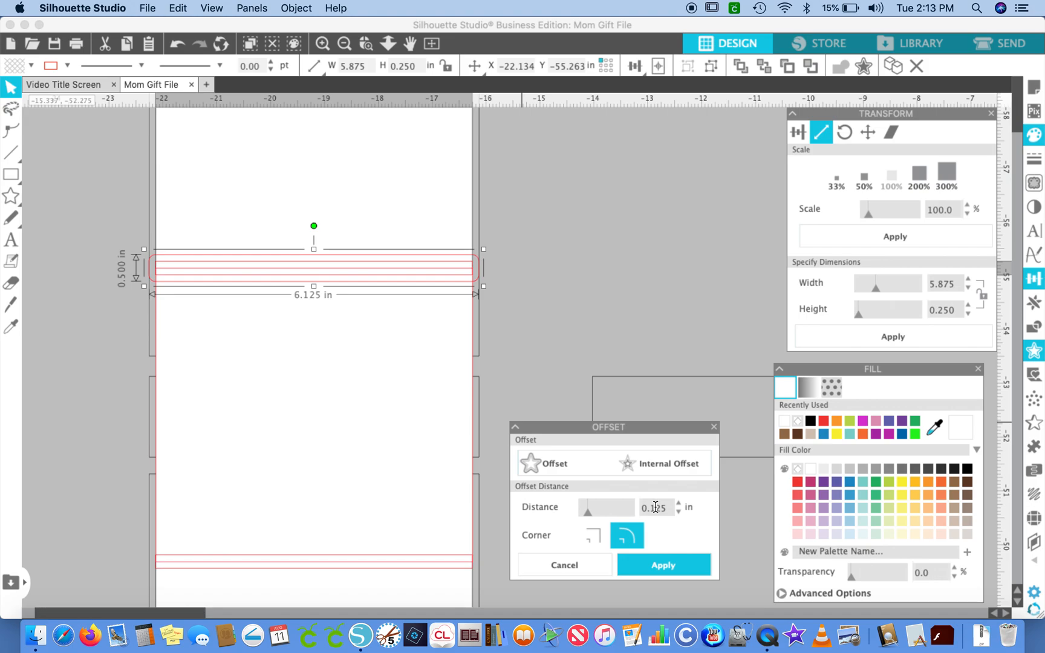
pyautogui.click(597, 536)
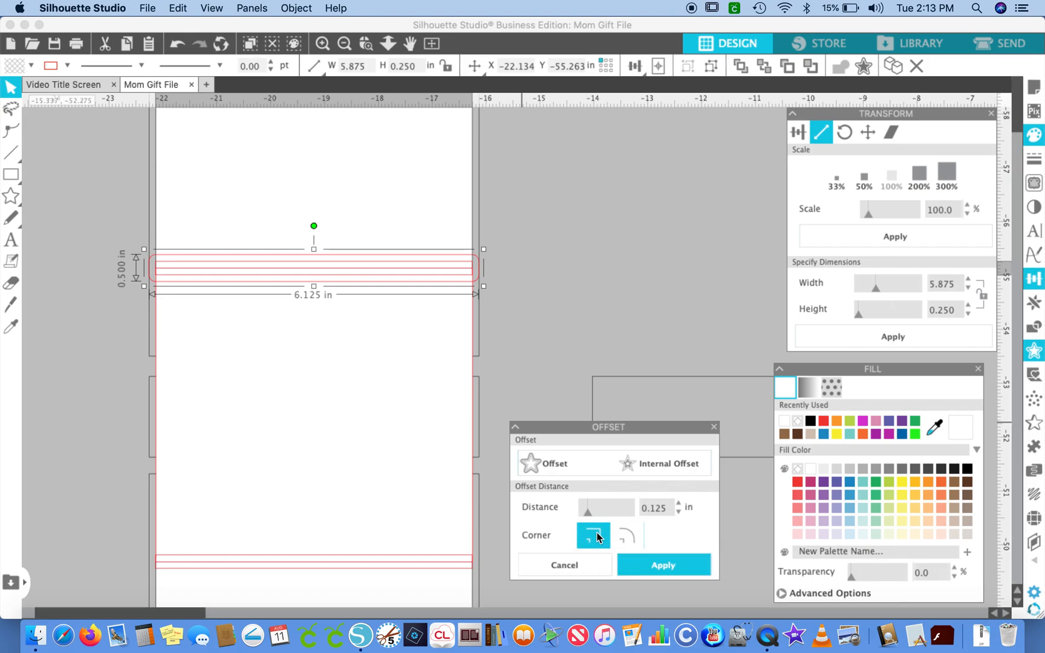
pyautogui.click(646, 566)
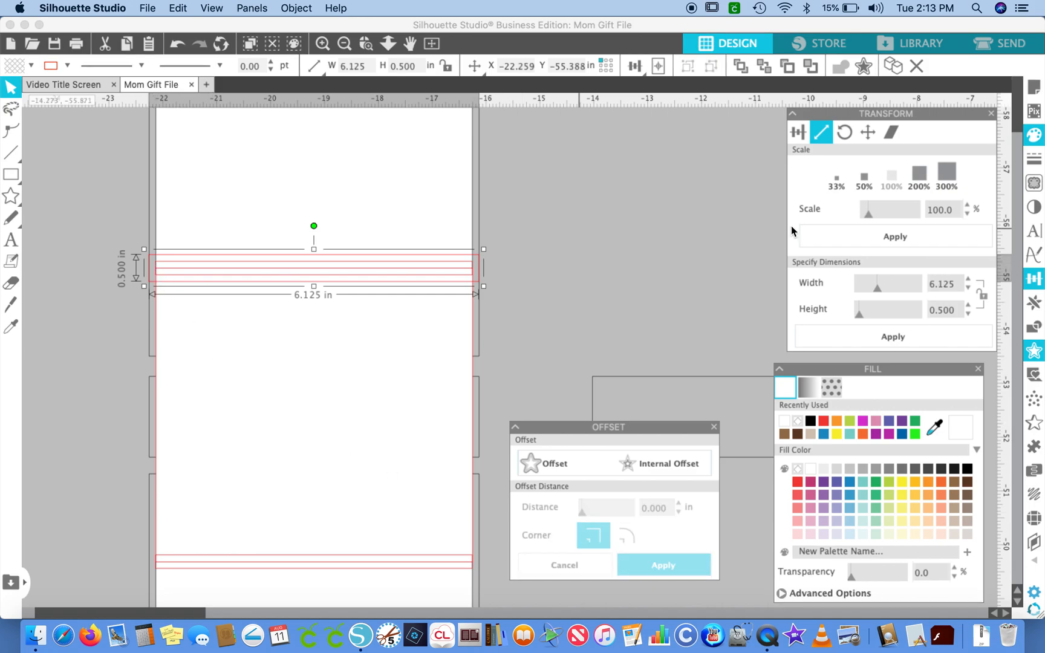
# - Set the offset outline's width to 5.875 in, leaving its height alone
pyautogui.doubleClick(956, 285)
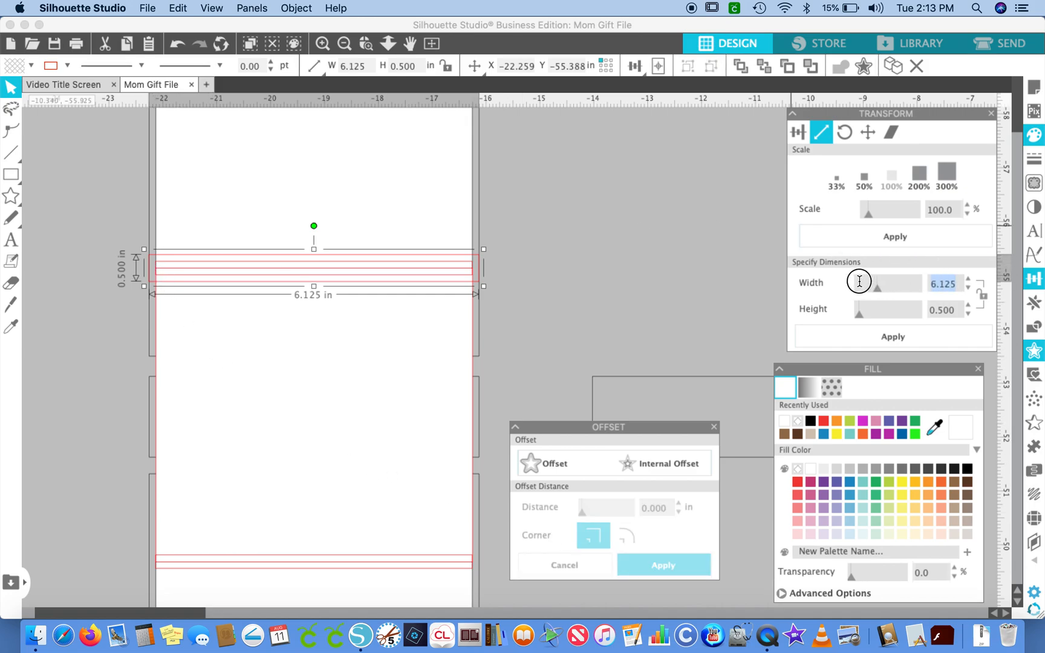
pyautogui.press('BackSpace')
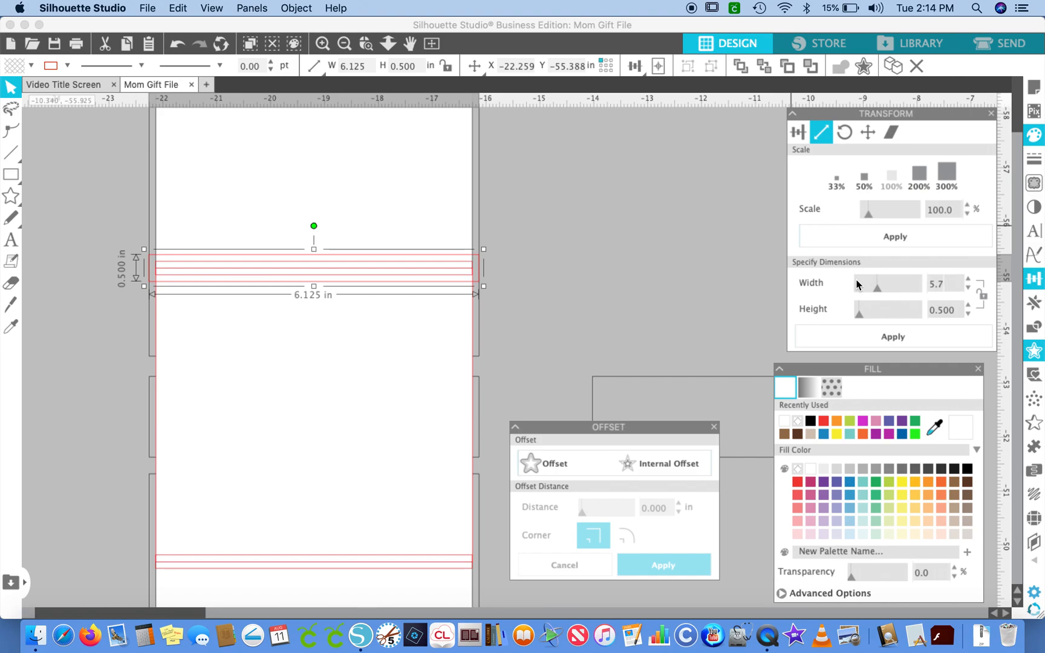
pyautogui.write('5.875')
pyautogui.click(873, 336)
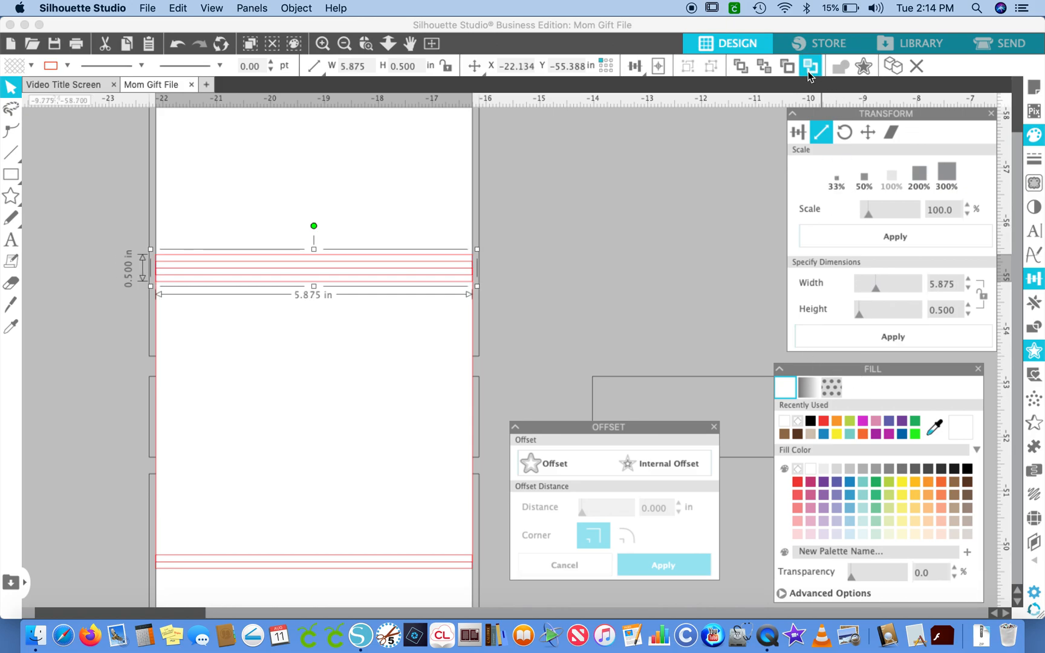
pyautogui.click(563, 253)
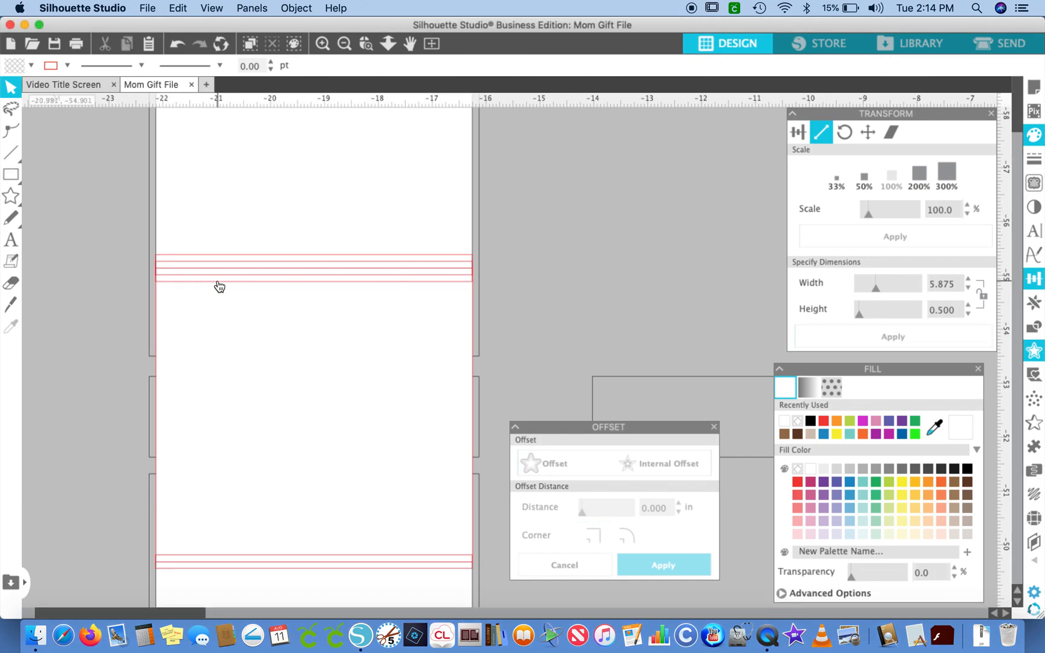
# - Fill the inner 0.25 in strip on the upper seam with white
pyautogui.click(325, 44)
pyautogui.click(325, 46)
pyautogui.hscroll(-3, 411, 187)
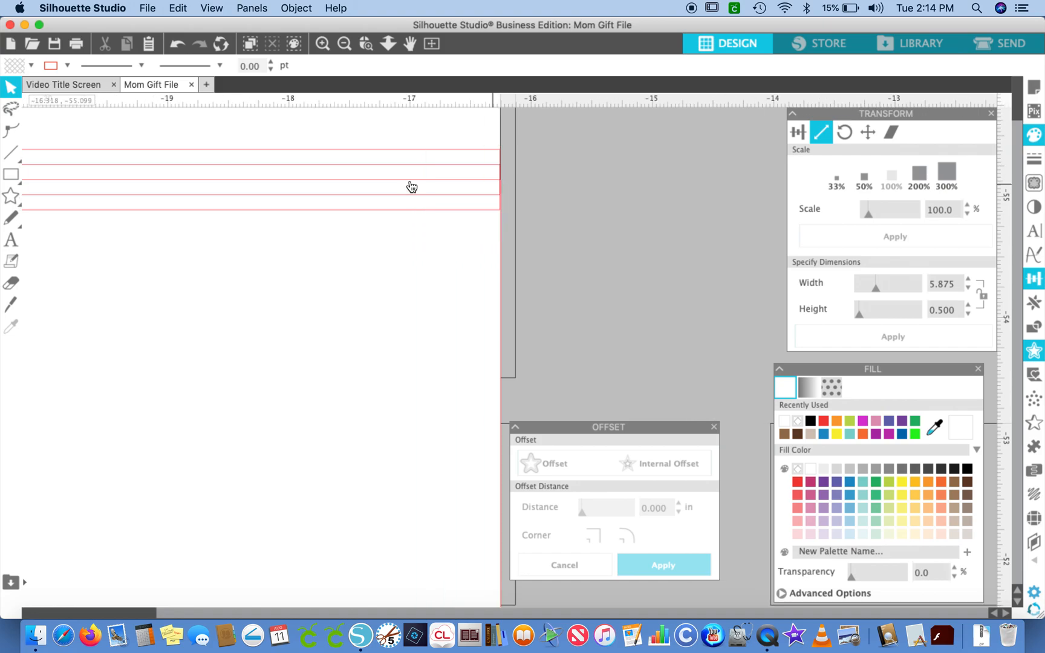
pyautogui.click(422, 174)
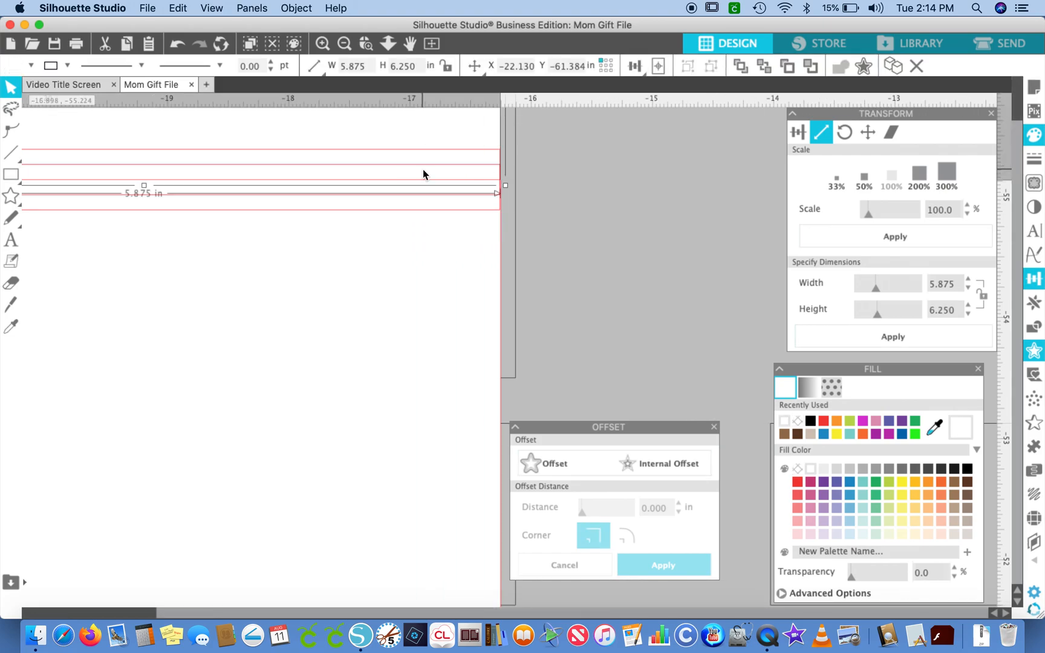
pyautogui.moveTo(565, 155); pyautogui.dragTo(1, 206)
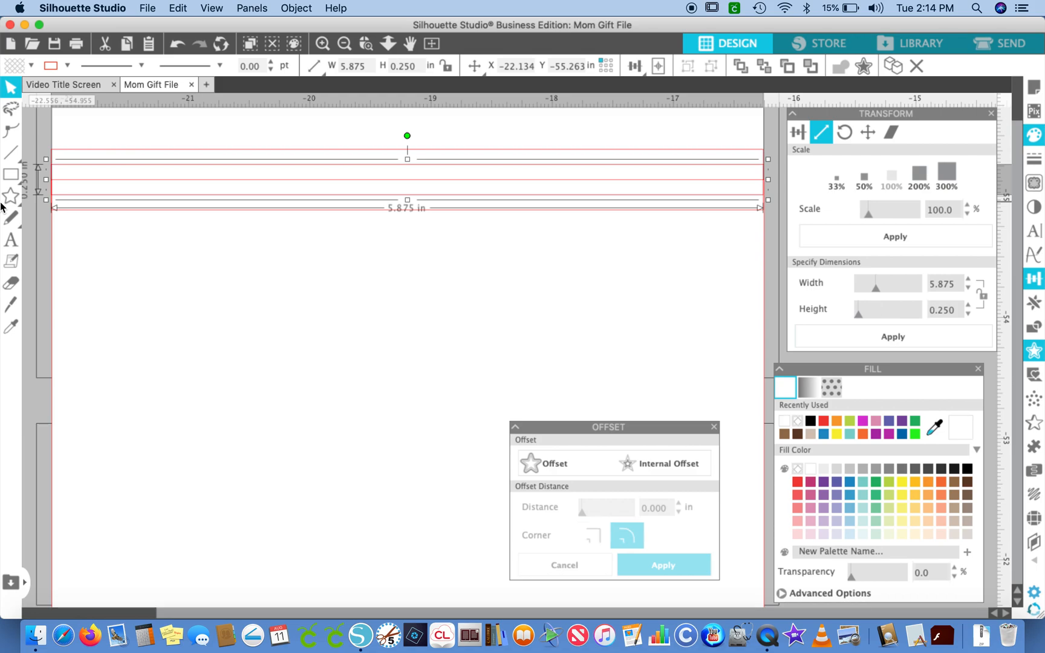
pyautogui.click(810, 469)
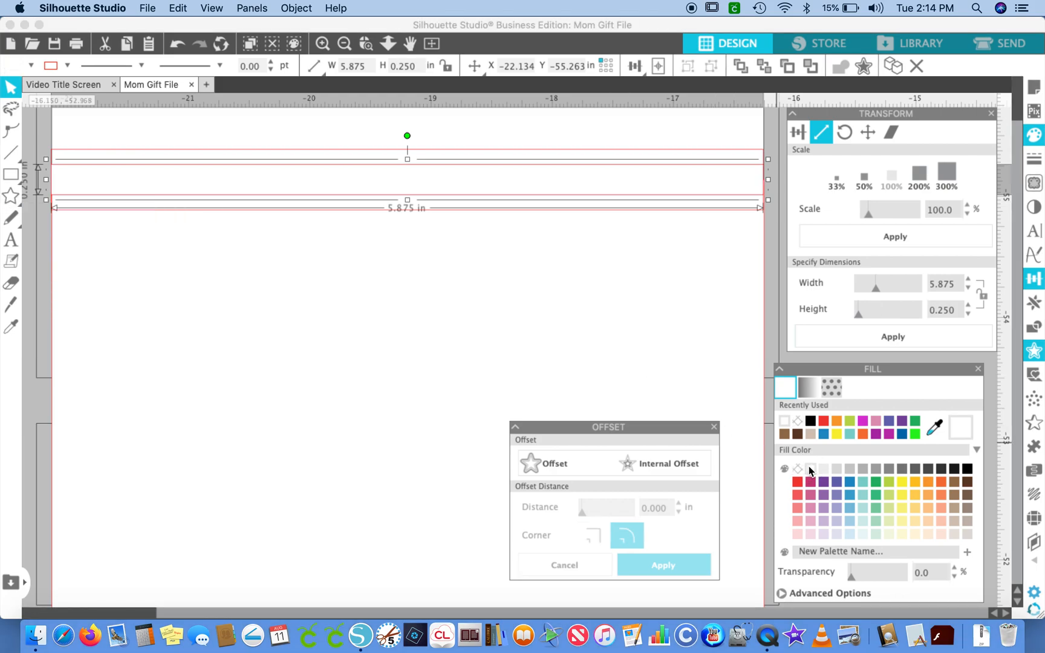
# - Fill the outer offset strip around the white strip on the upper seam with black
pyautogui.hscroll(3, 662, 185)
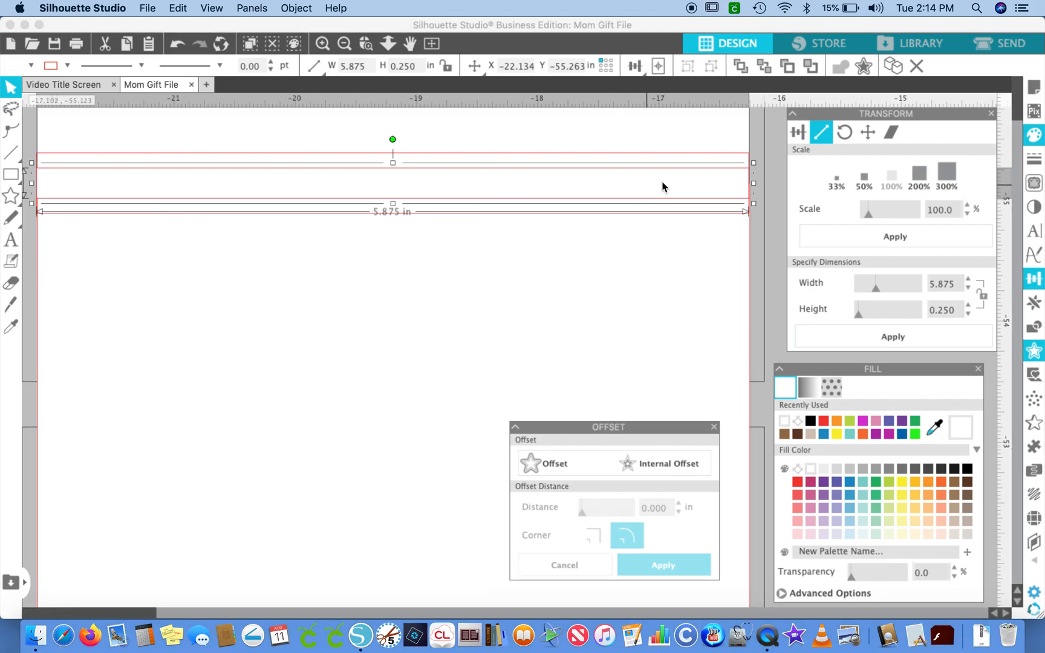
pyautogui.click(709, 158)
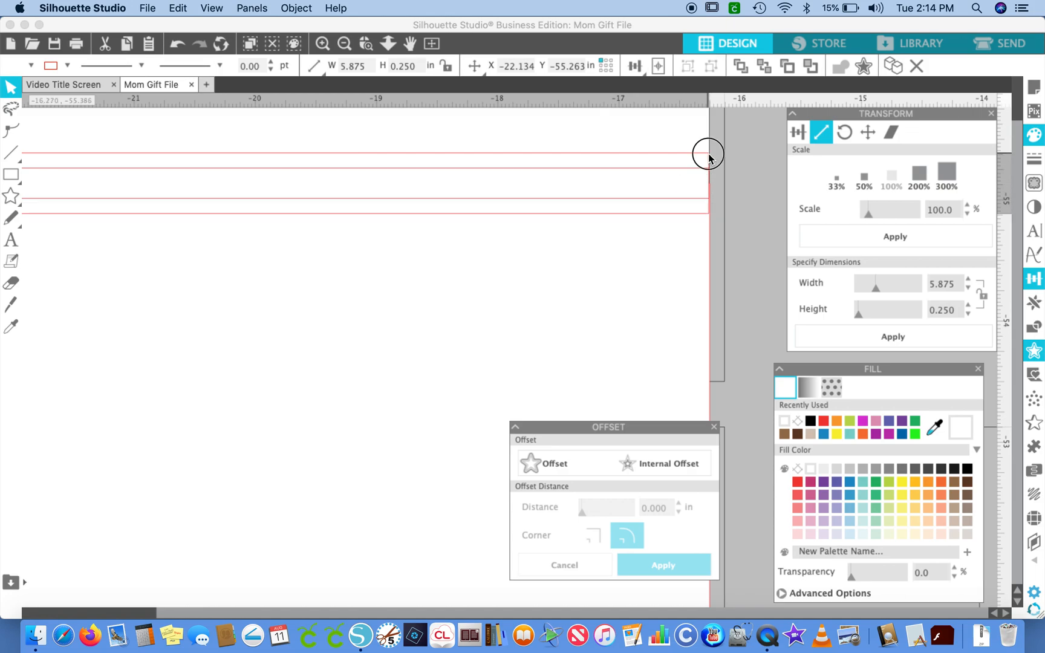
pyautogui.click(967, 470)
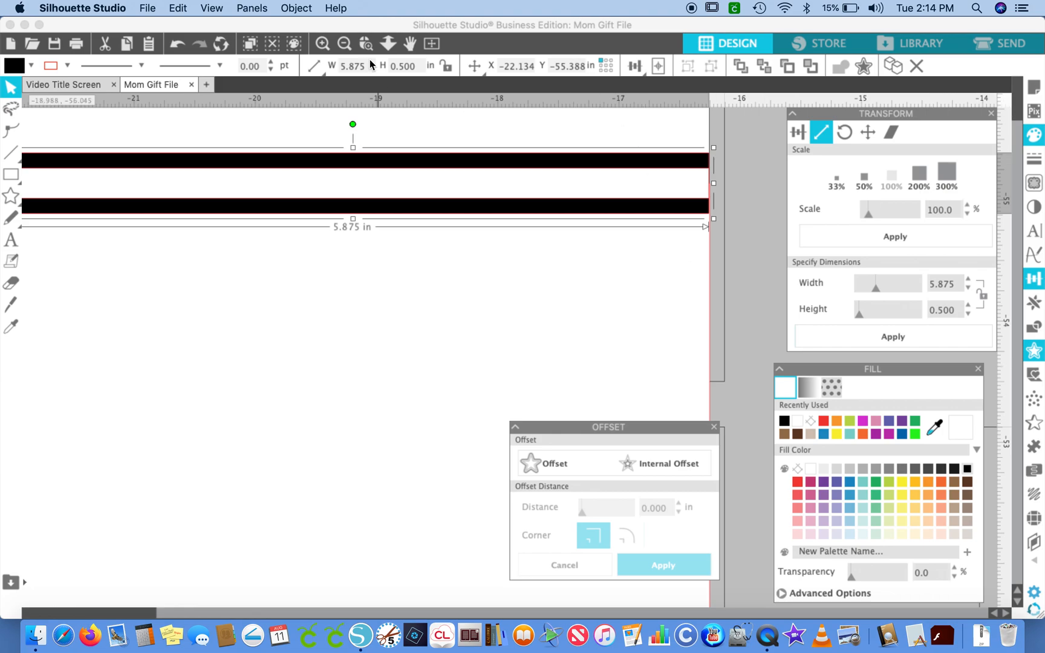
# - Delete the unfilled strip outlines from the lower seam between the white panels
pyautogui.click(344, 43)
pyautogui.click(344, 43)
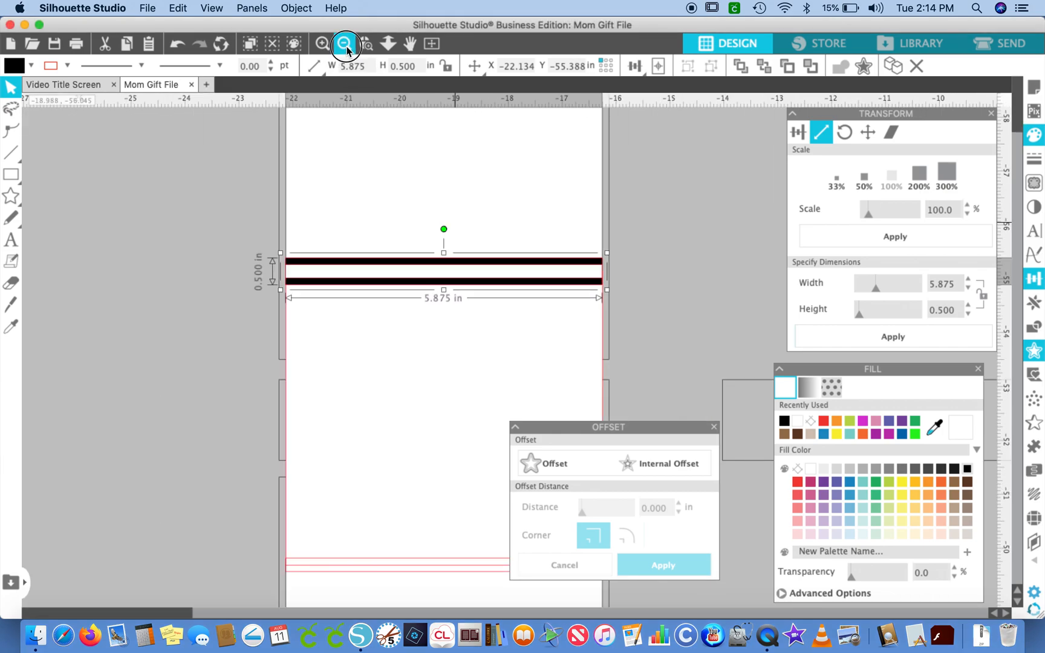
pyautogui.click(344, 42)
pyautogui.scroll(-3, 329, 294)
pyautogui.hscroll(2, 329, 294)
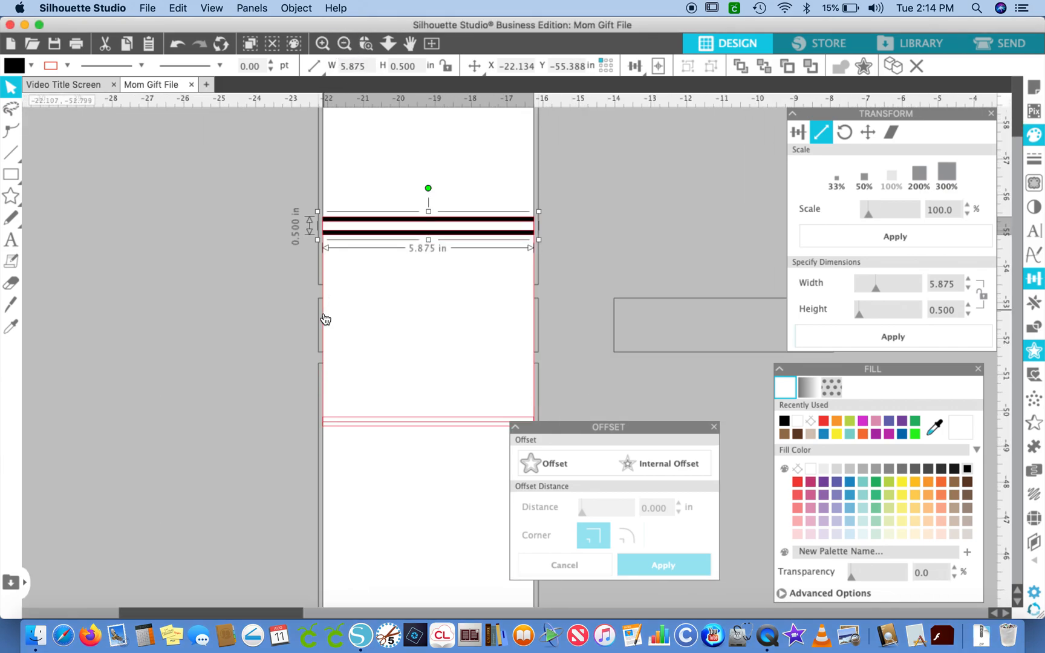
pyautogui.click(262, 300)
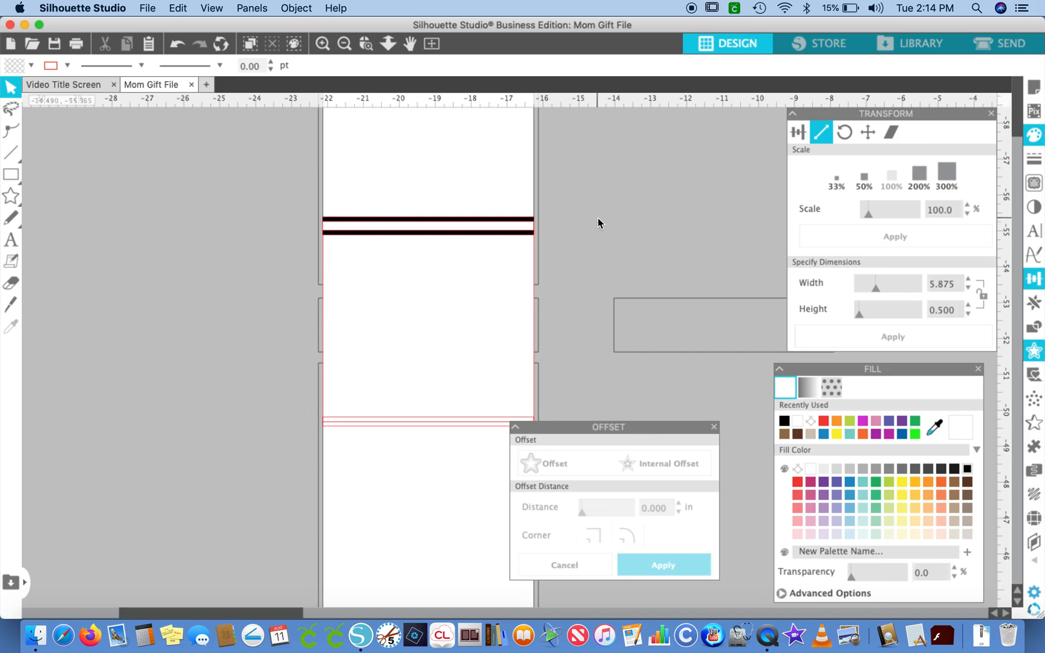
pyautogui.scroll(-3, 175, 390)
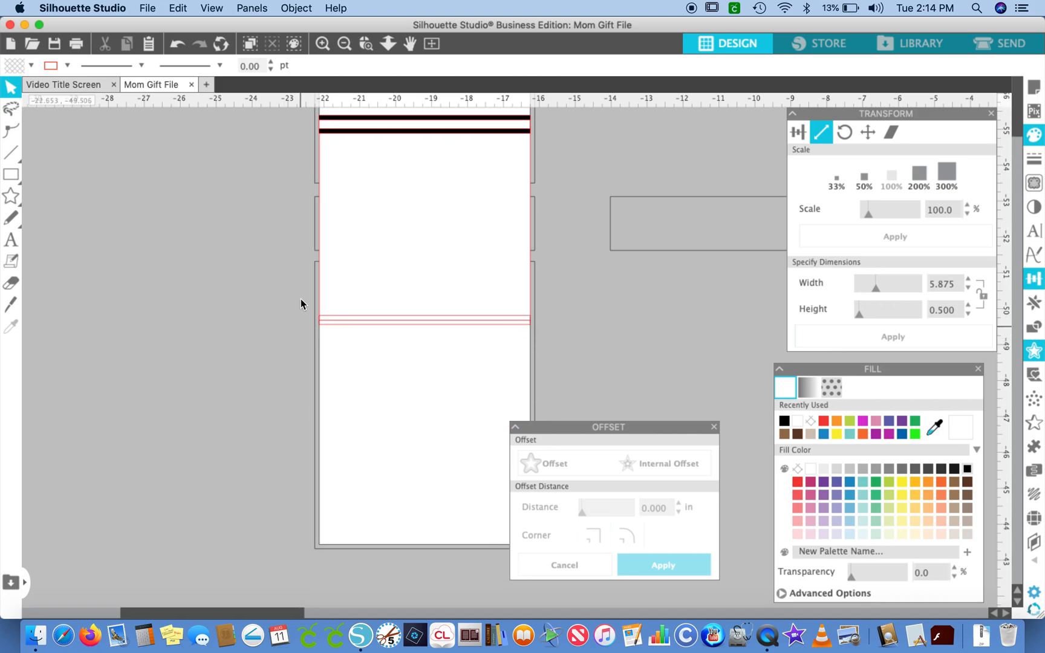
pyautogui.moveTo(283, 297); pyautogui.dragTo(503, 363)
pyautogui.click(604, 345)
pyautogui.scroll(2, 604, 345)
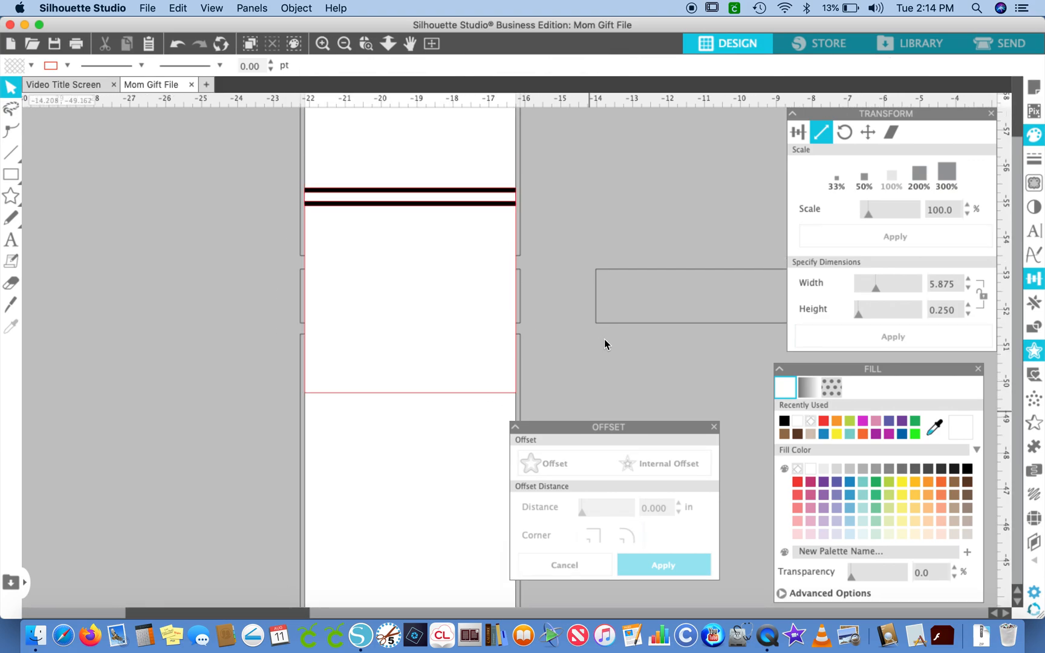
# - Duplicate the upper seam's black-edged white strip and place the copy over the lower seam
pyautogui.moveTo(269, 172); pyautogui.dragTo(514, 227)
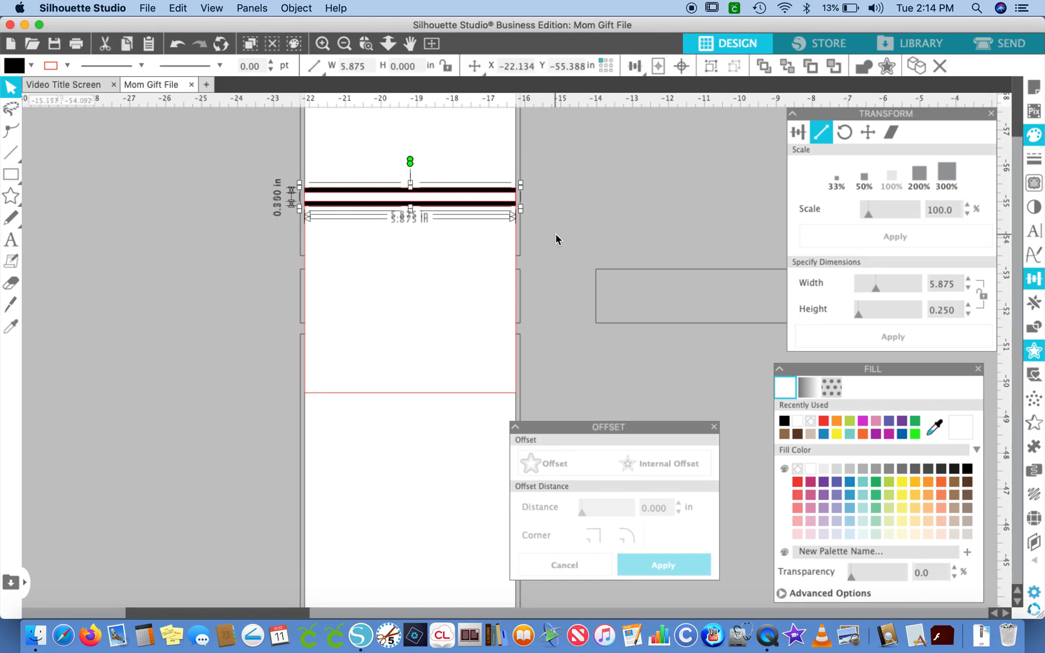
pyautogui.press('super+c')
pyautogui.press('super+v')
pyautogui.moveTo(507, 198); pyautogui.dragTo(508, 397)
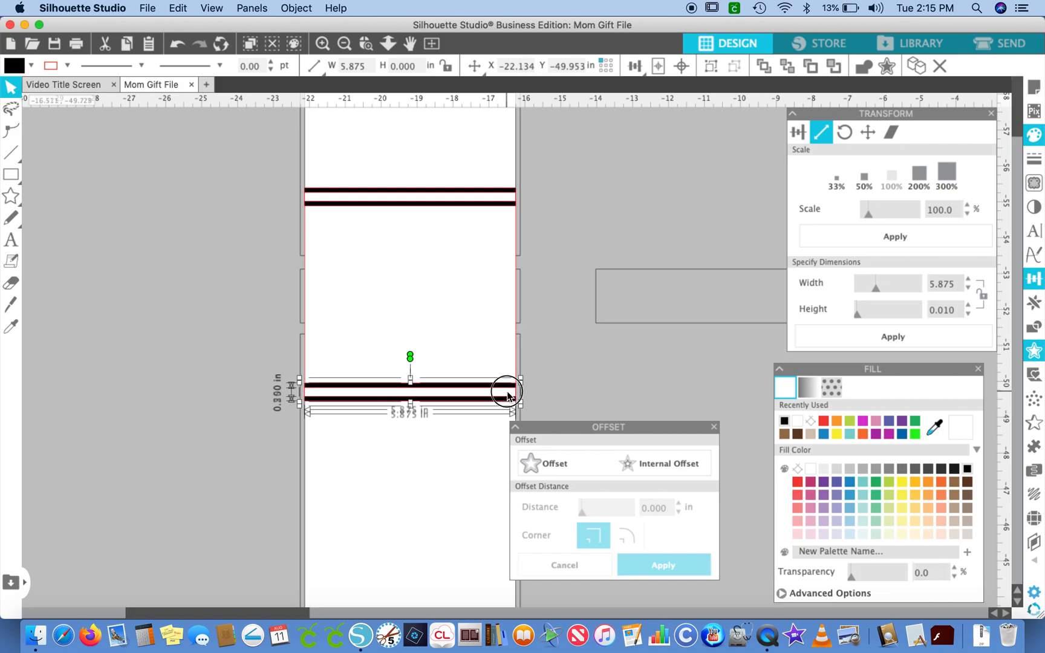
pyautogui.click(180, 431)
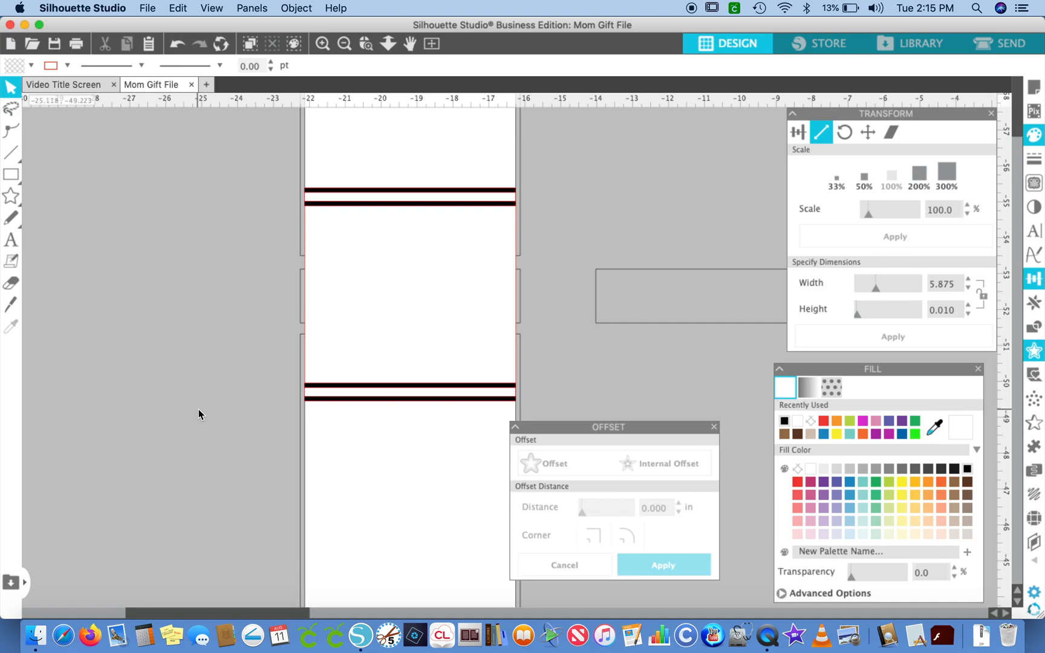
# - Add the text "Sanibel" and "Island" on two lines in the empty area beside the lower white panel
pyautogui.scroll(-3, 198, 409)
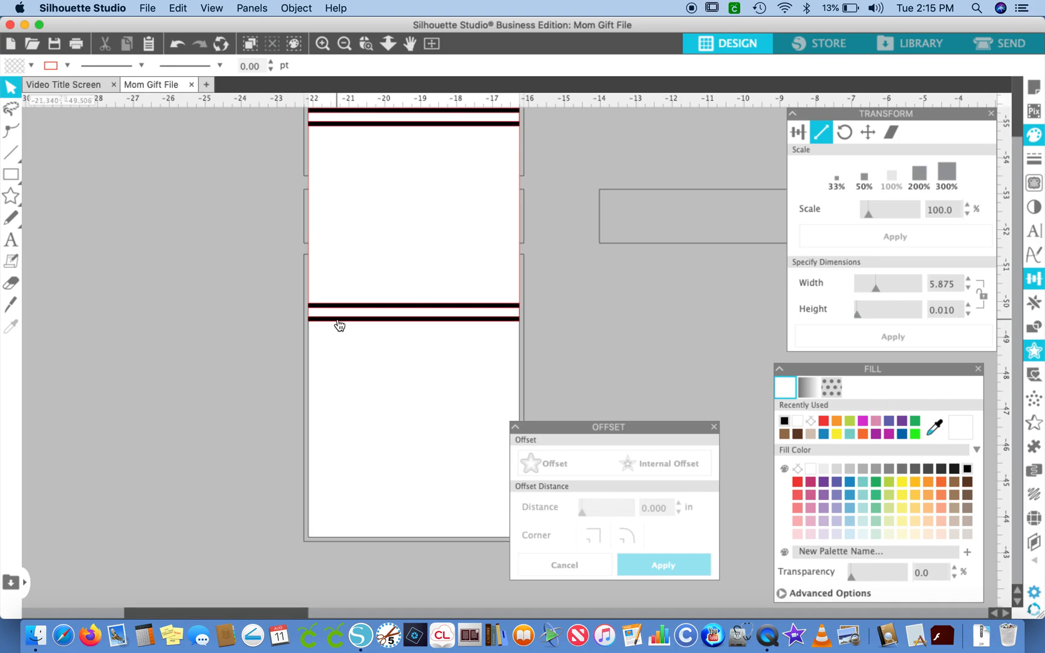
pyautogui.scroll(2, 352, 168)
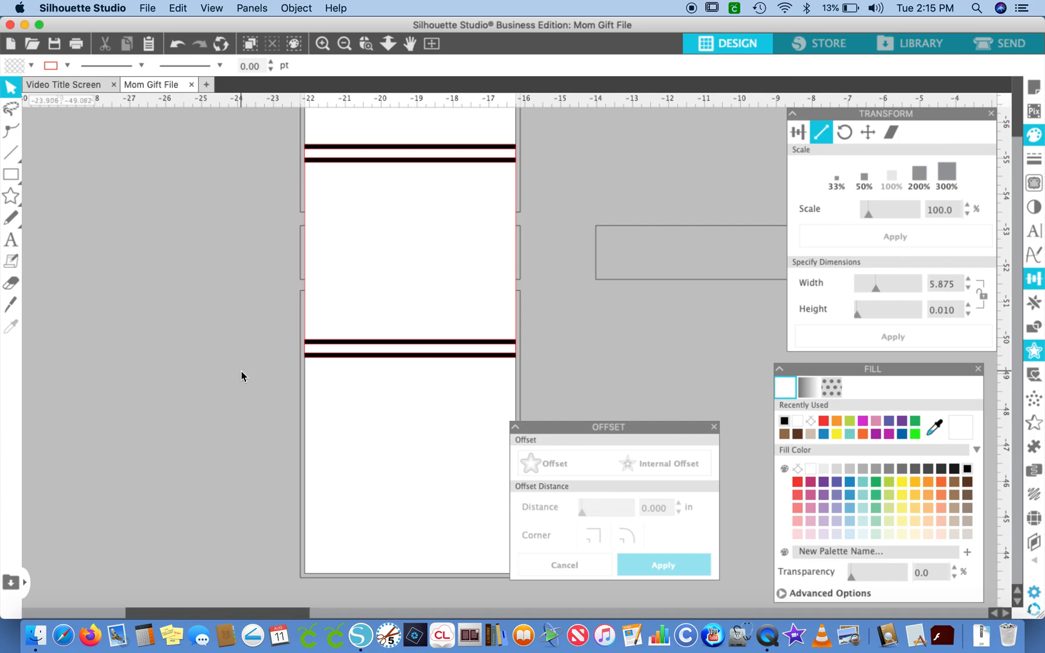
pyautogui.scroll(-5, 241, 376)
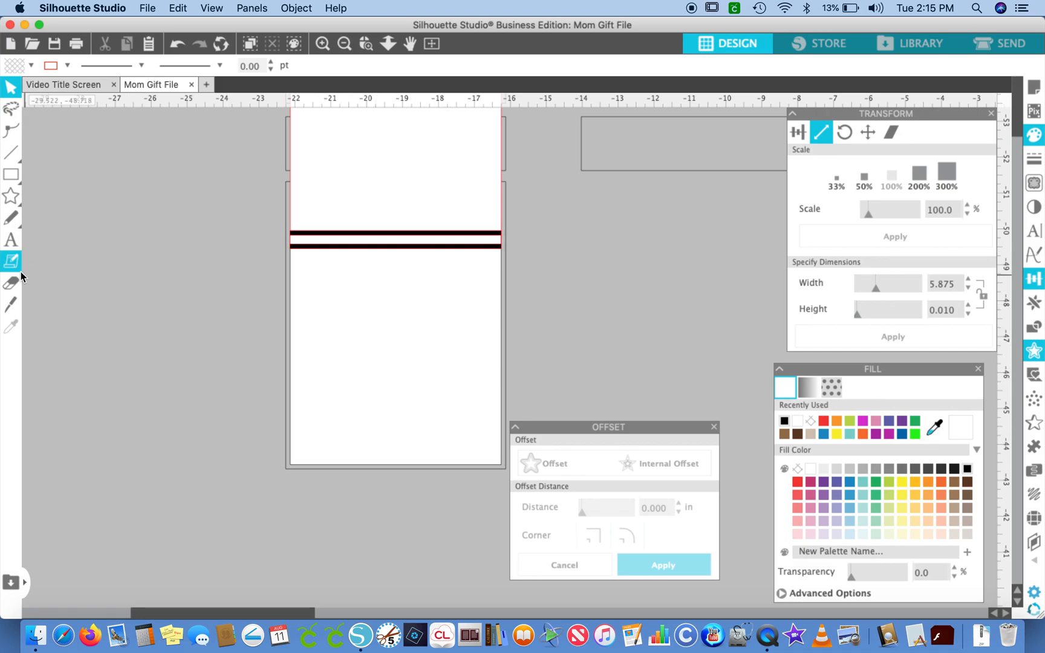
pyautogui.click(12, 242)
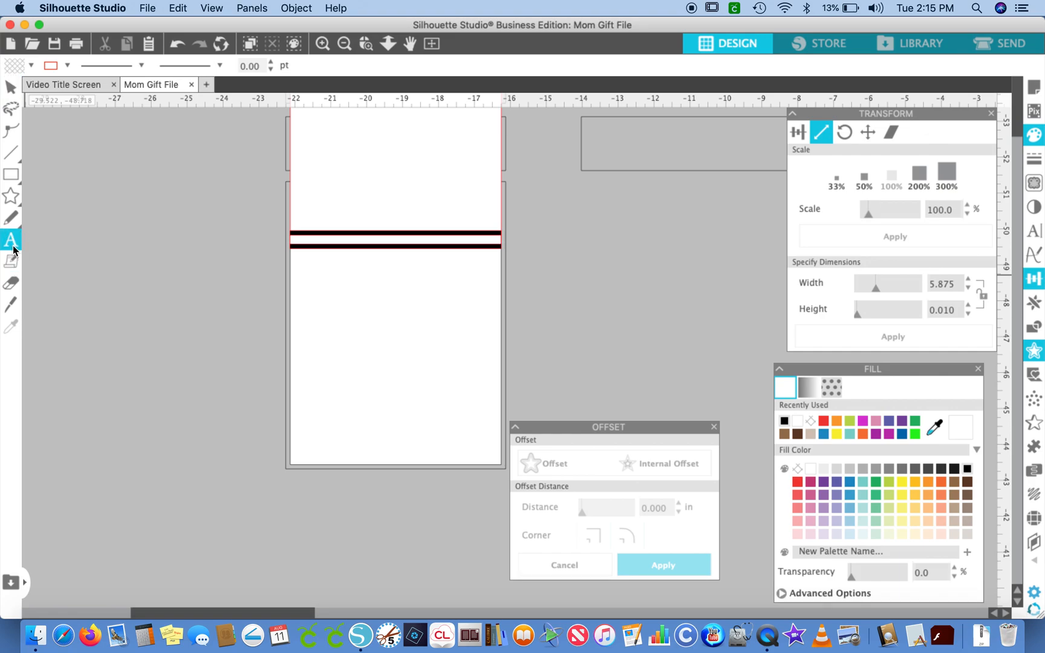
pyautogui.click(106, 360)
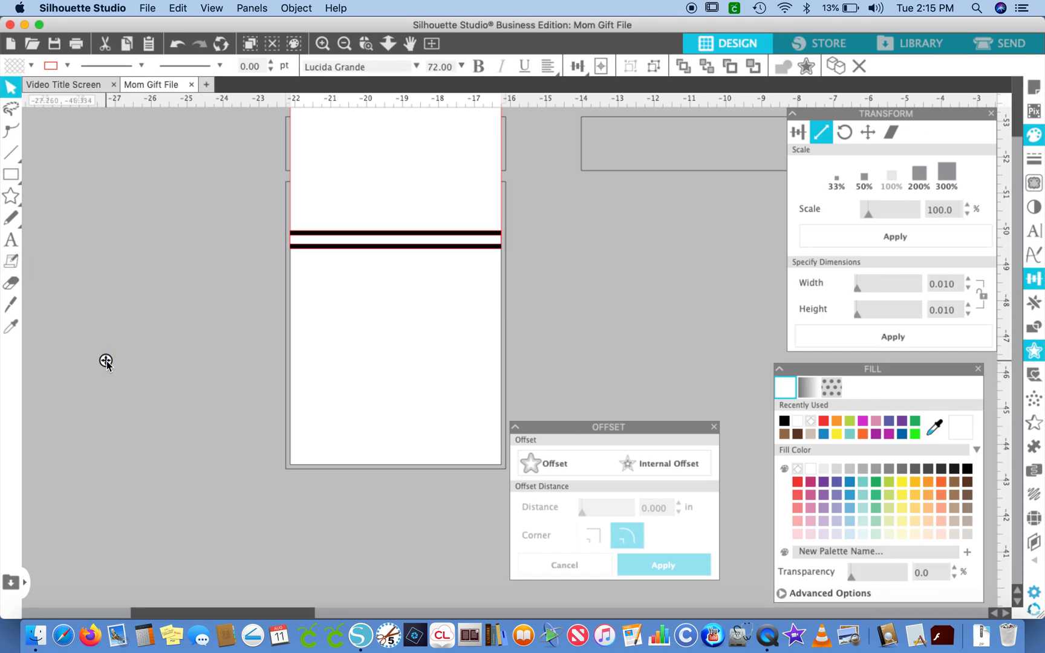
pyautogui.write('Sanibe')
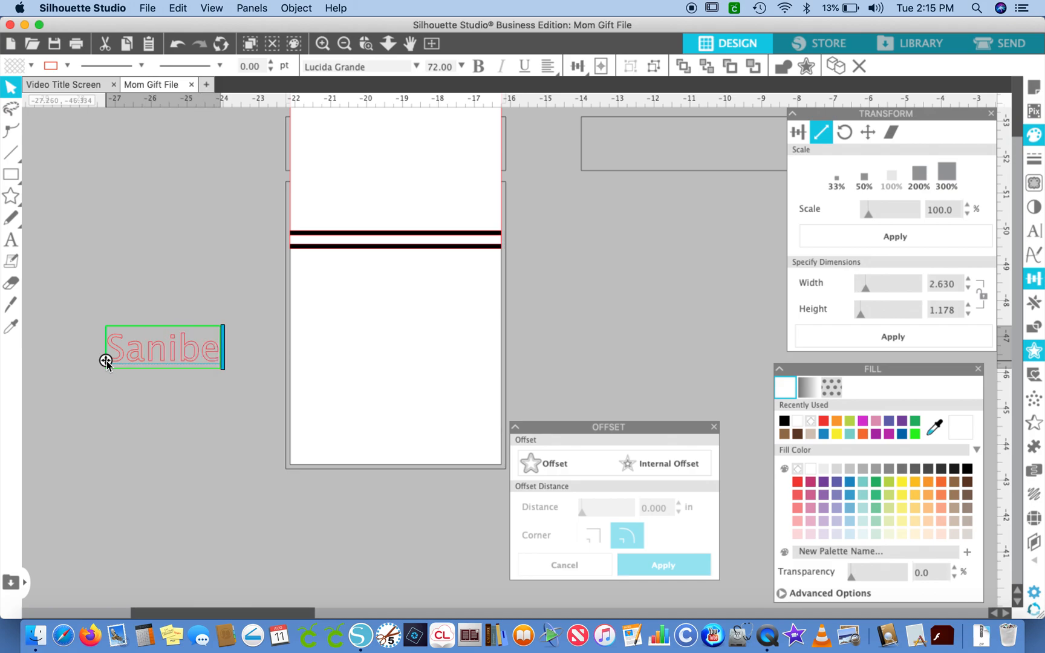
pyautogui.write('l')
pyautogui.press('Return')
pyautogui.write('Island')
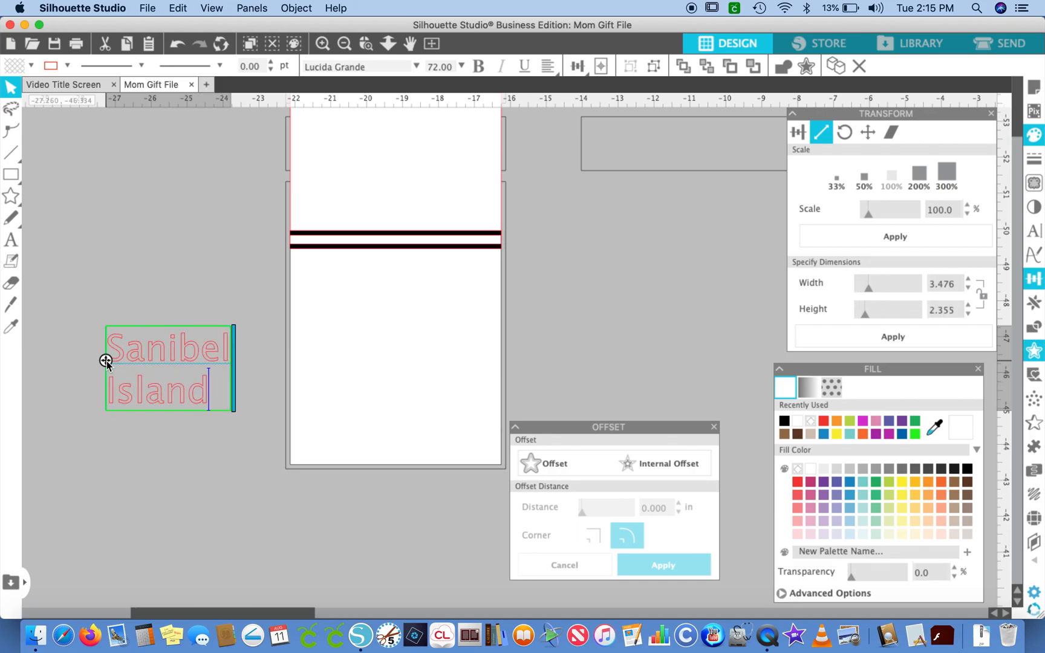
# - Try Papyrus on both lines of the Sanibel Island text, and set their font to Lobster 1.4
pyautogui.click(166, 427)
pyautogui.doubleClick(202, 401)
pyautogui.moveTo(205, 397); pyautogui.dragTo(108, 337)
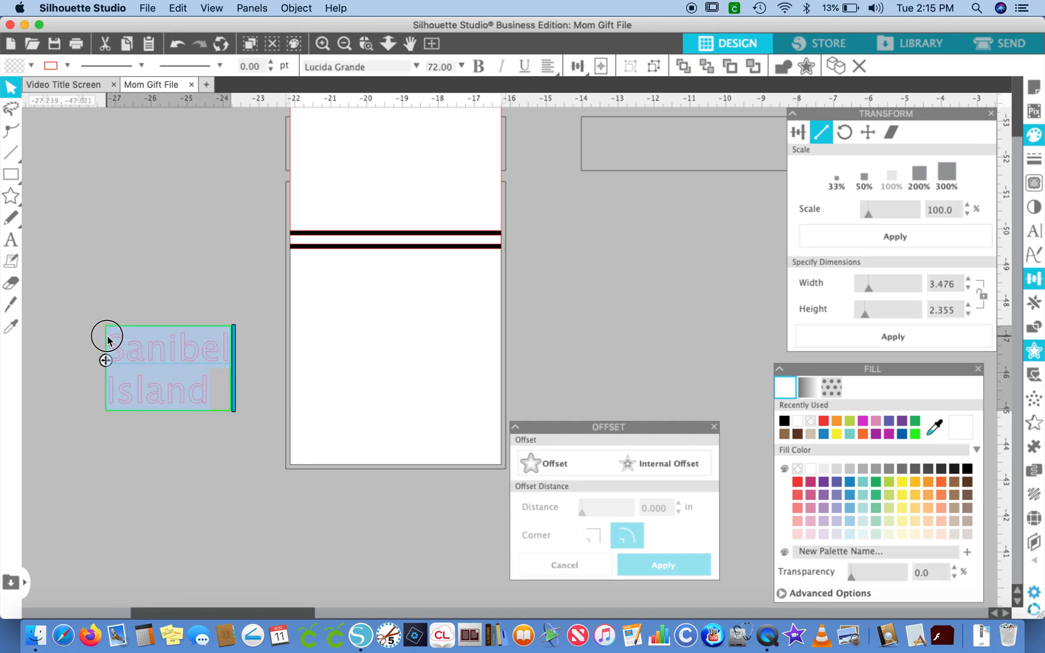
pyautogui.click(1033, 233)
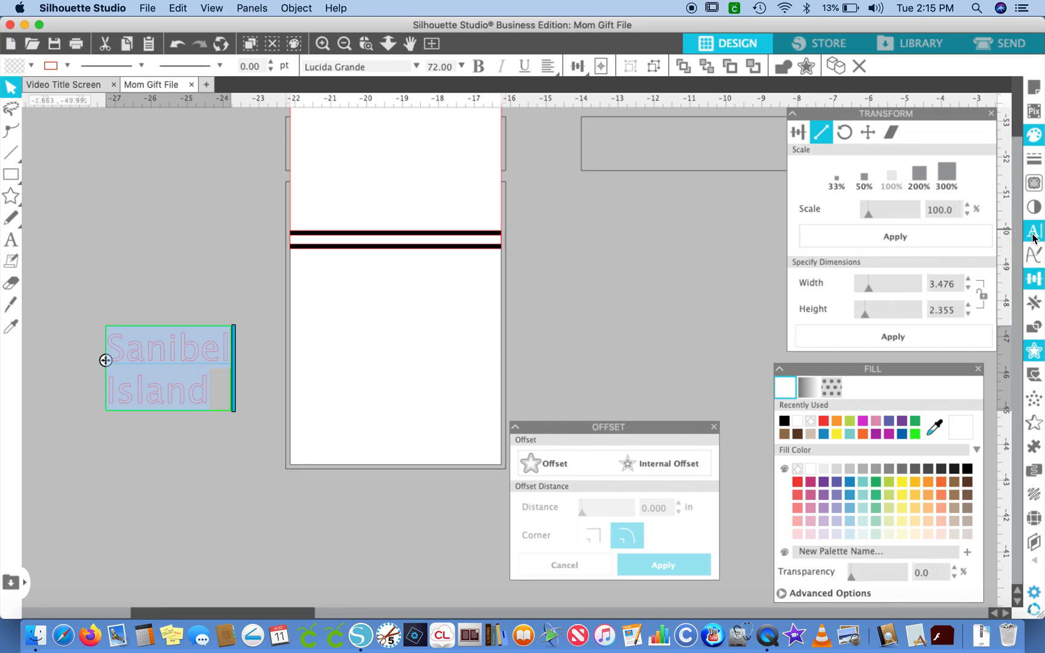
pyautogui.scroll(-3, 842, 279)
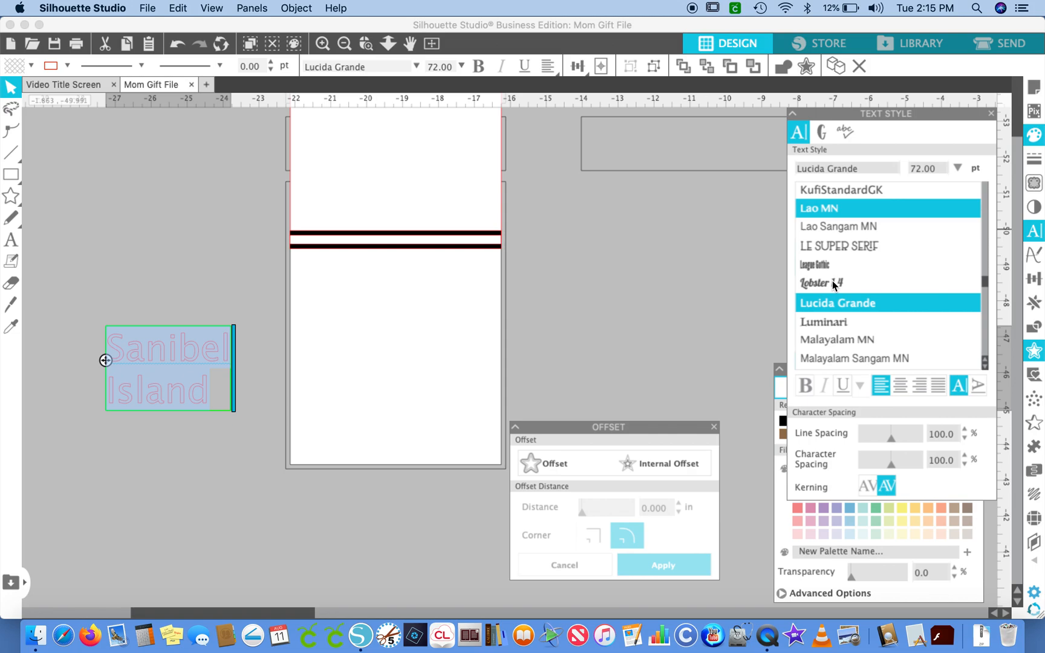
pyautogui.scroll(-10, 833, 281)
pyautogui.click(826, 278)
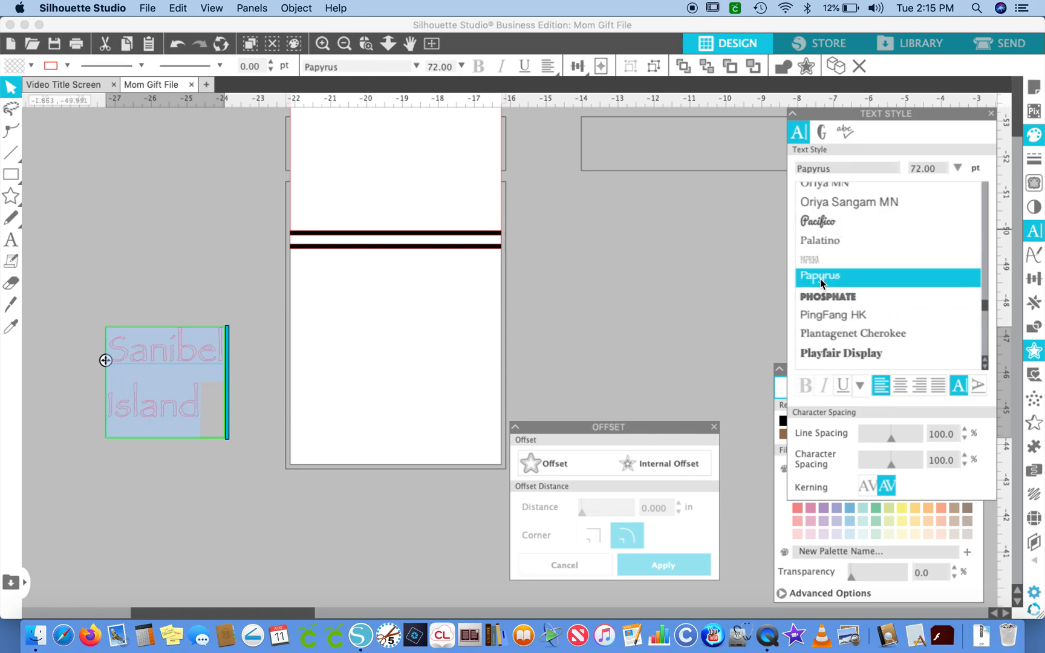
pyautogui.scroll(15, 823, 279)
pyautogui.scroll(10, 815, 279)
pyautogui.scroll(-5, 814, 274)
pyautogui.scroll(-3, 814, 275)
pyautogui.click(816, 310)
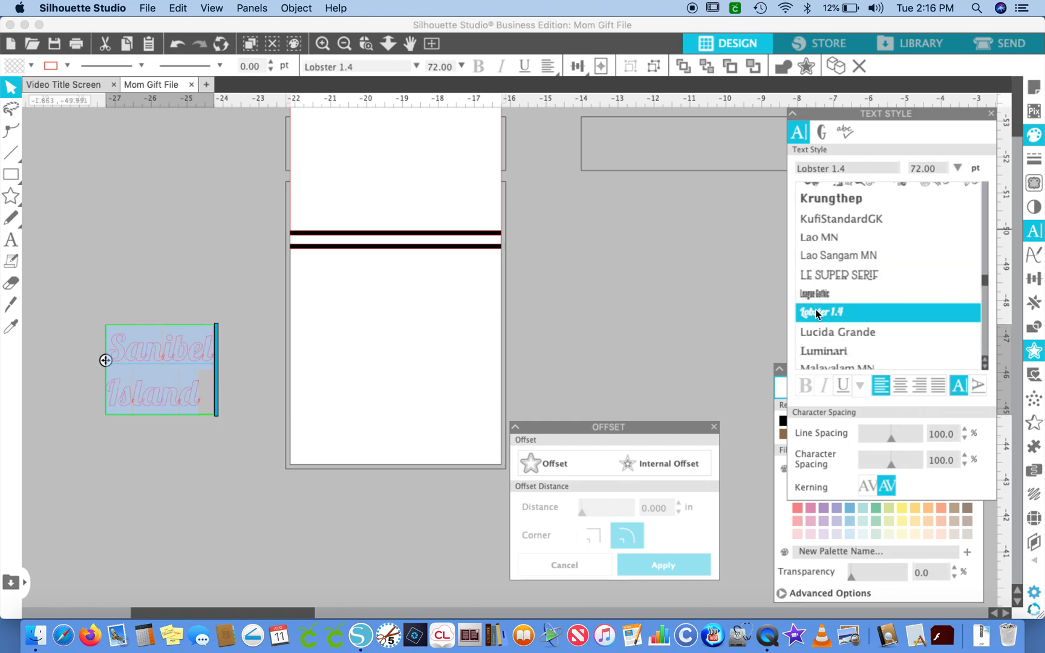
# - Set the Sanibel Island text's line spacing to 70% and justify it to the right
pyautogui.click(327, 40)
pyautogui.click(326, 40)
pyautogui.hscroll(-10, 185, 178)
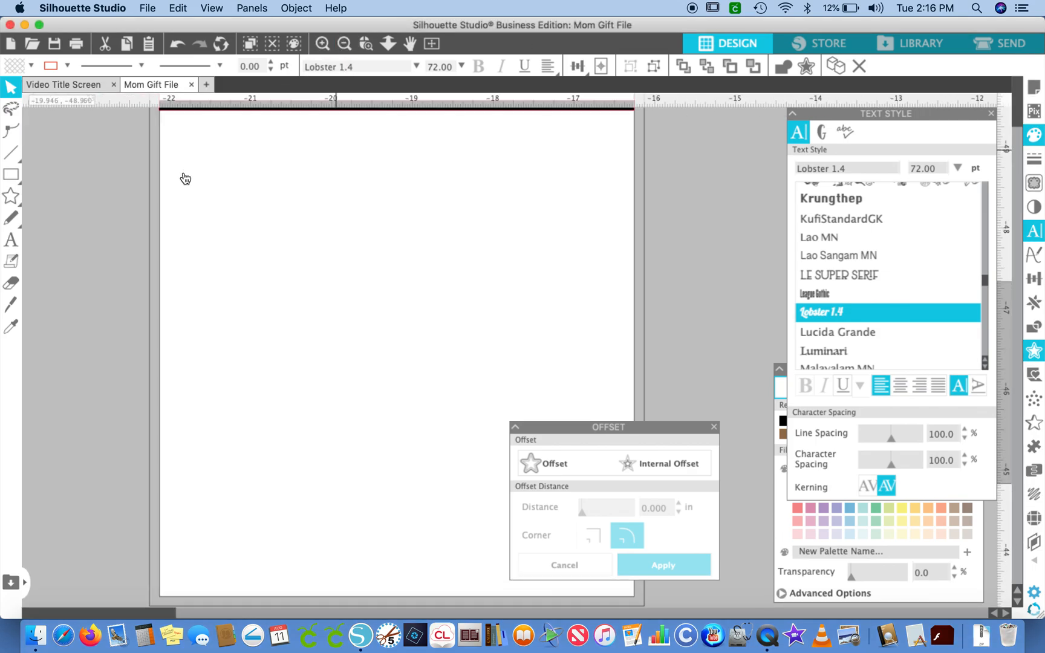
pyautogui.hscroll(-1, 185, 178)
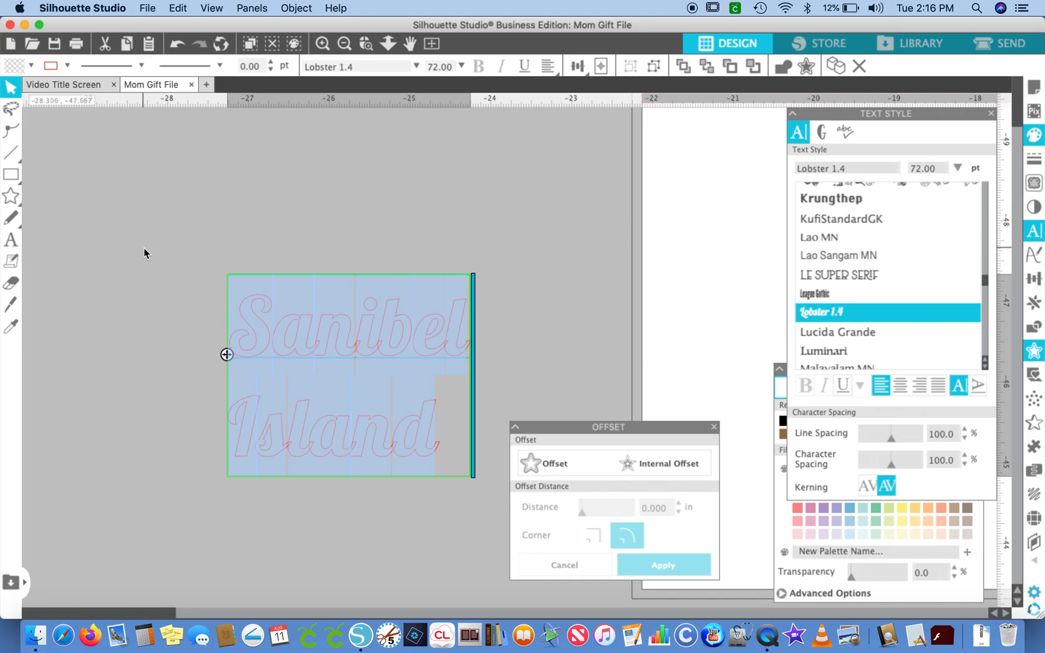
pyautogui.click(964, 440)
pyautogui.click(964, 440)
pyautogui.click(964, 439)
pyautogui.click(965, 439)
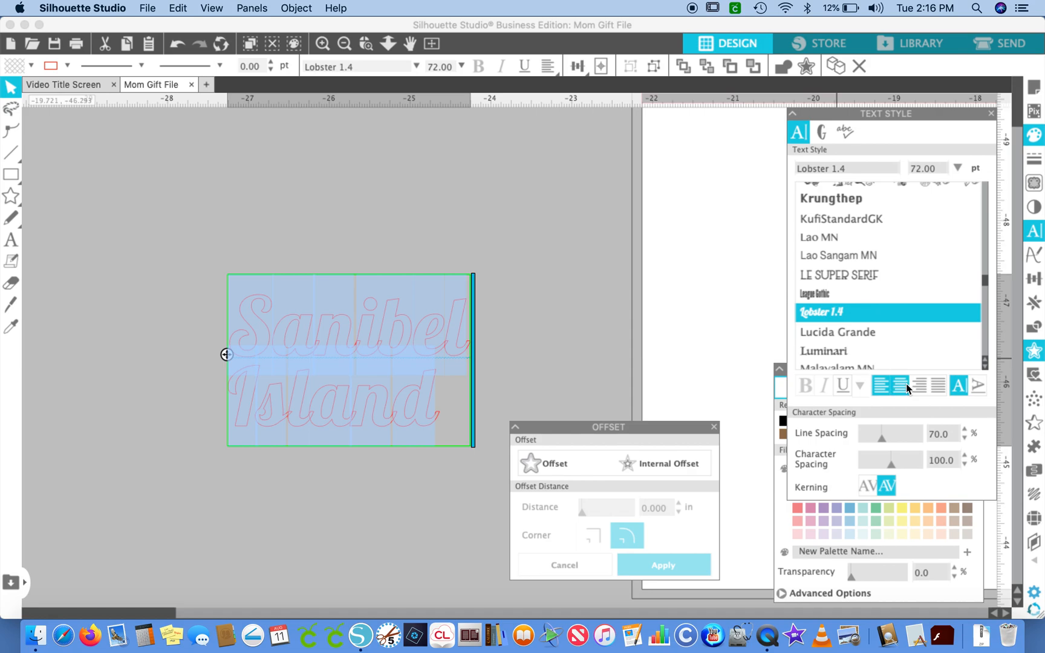
pyautogui.click(924, 387)
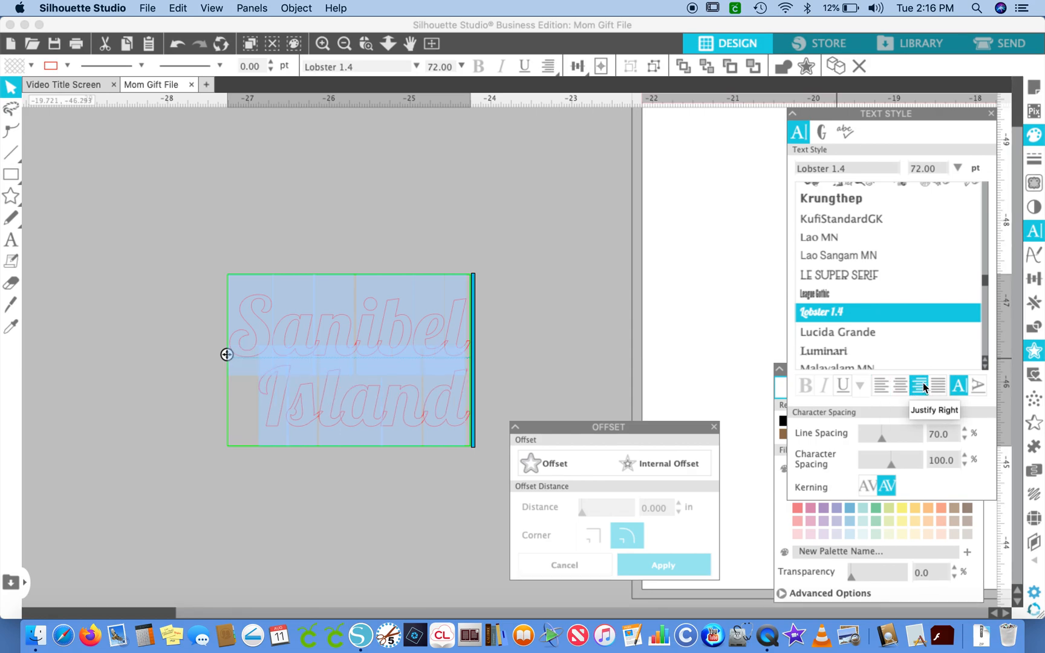
# - Try line spacings of 75% and 65% on the Sanibel Island text, and set it back to 70%
pyautogui.click(966, 429)
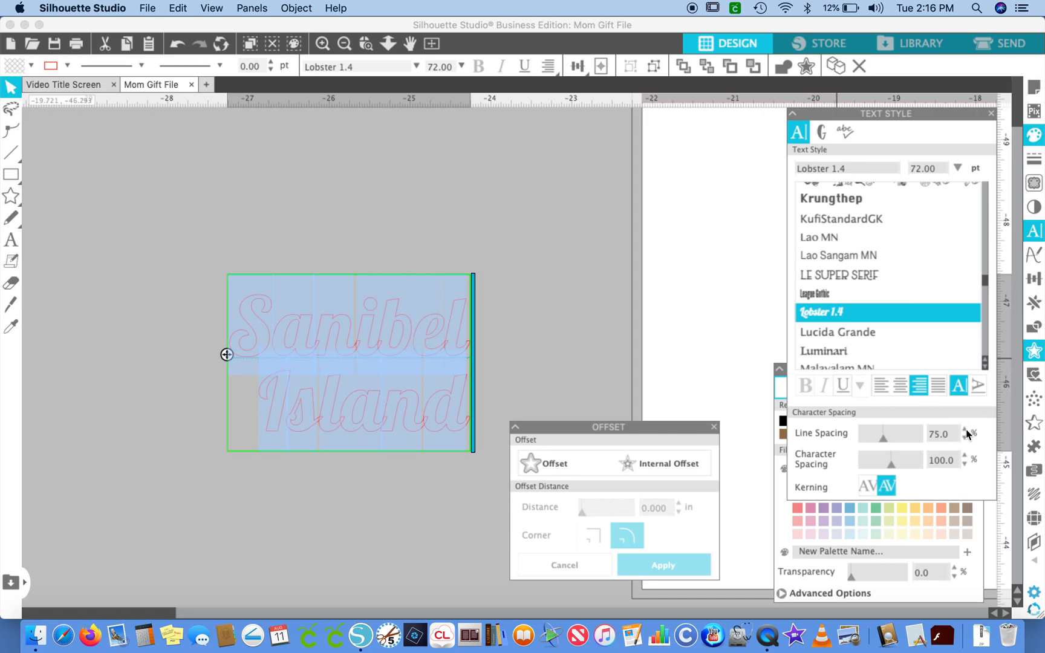
pyautogui.click(965, 440)
pyautogui.click(966, 441)
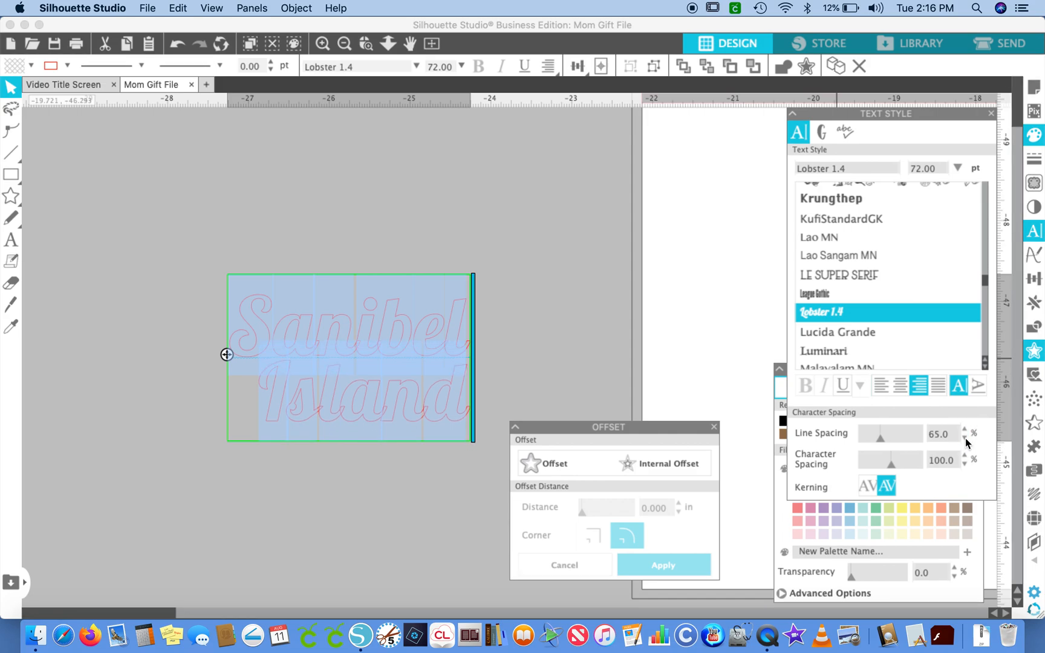
pyautogui.click(965, 430)
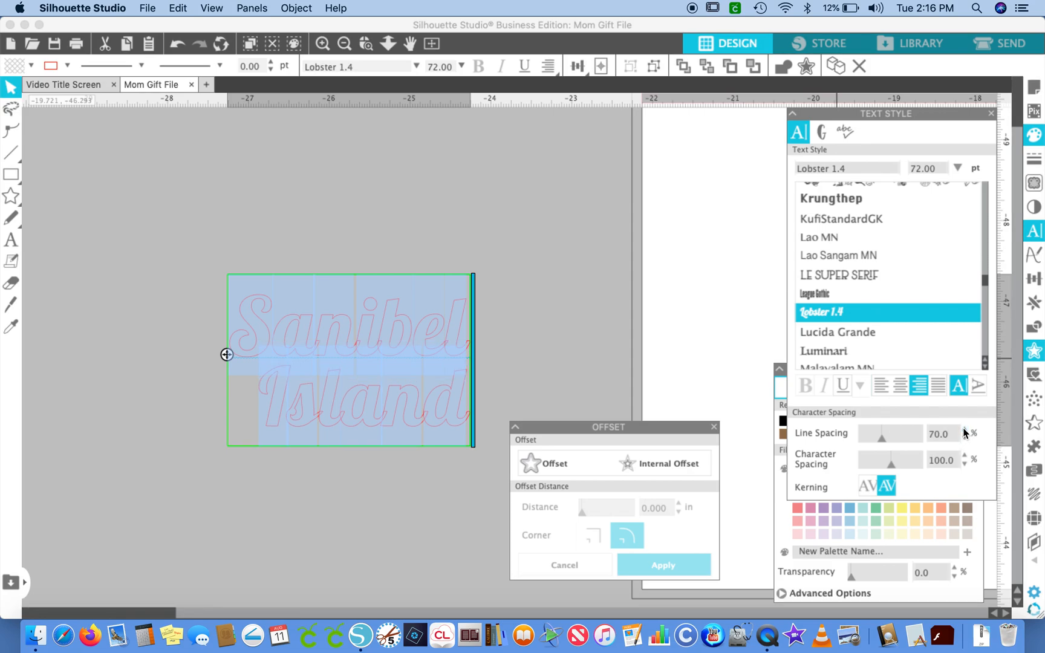
pyautogui.click(385, 525)
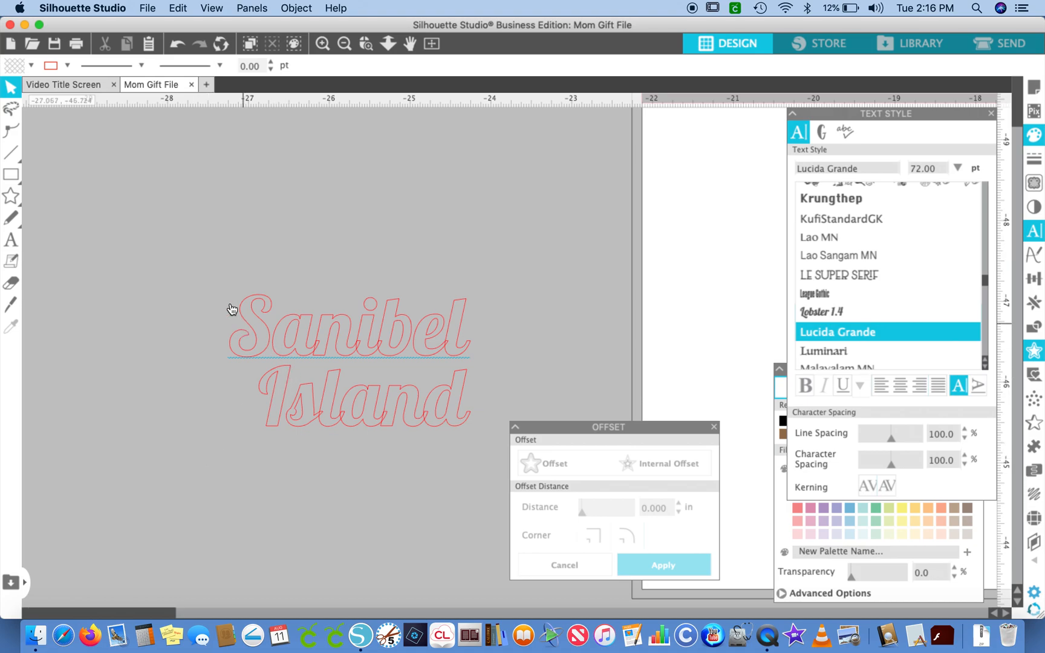
# - Duplicate the Sanibel Island text and place the copy directly above the original
pyautogui.click(253, 344)
pyautogui.press('super+c')
pyautogui.press('super+v')
pyautogui.moveTo(257, 340); pyautogui.dragTo(259, 156)
pyautogui.scroll(3, 253, 177)
# - Remove the word "Island" from the upper text copy
pyautogui.doubleClick(248, 256)
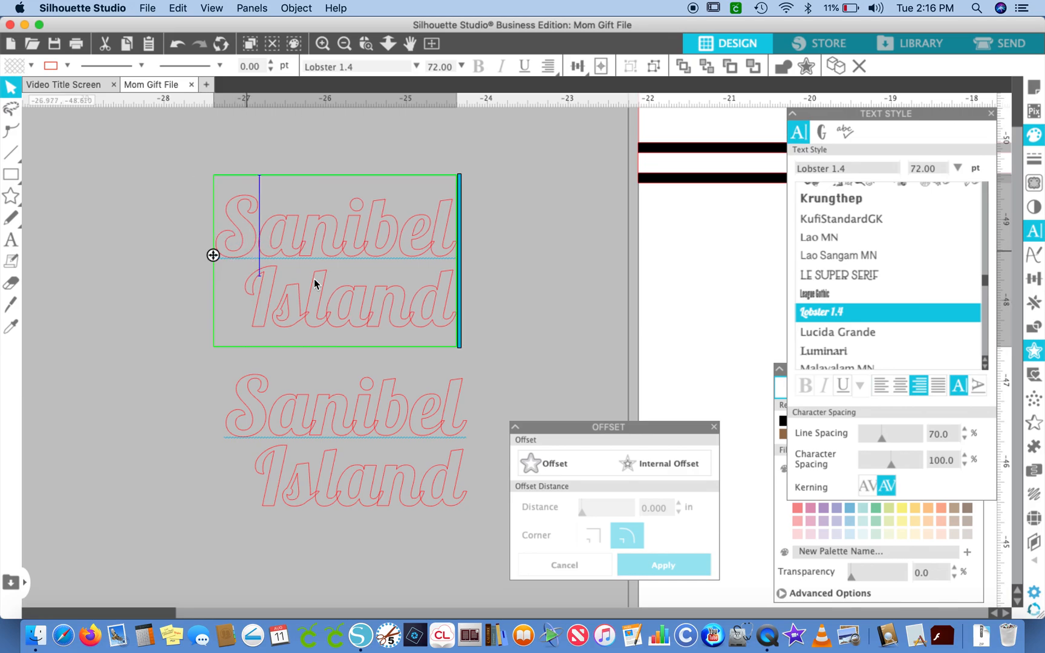
pyautogui.moveTo(453, 297); pyautogui.dragTo(231, 294)
pyautogui.press('BackSpace')
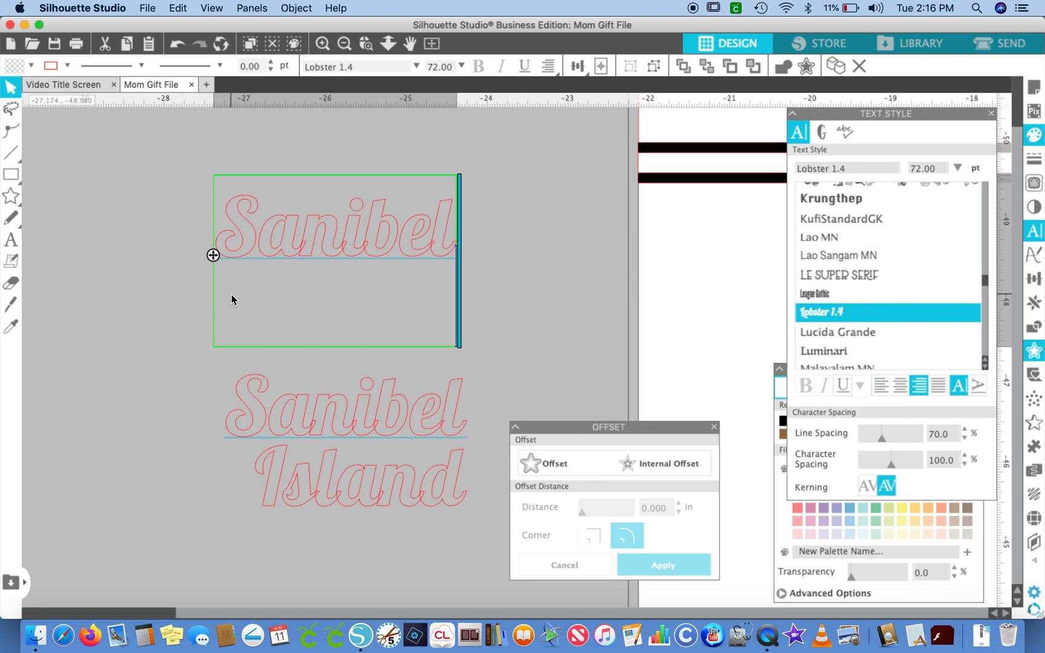
pyautogui.click(198, 308)
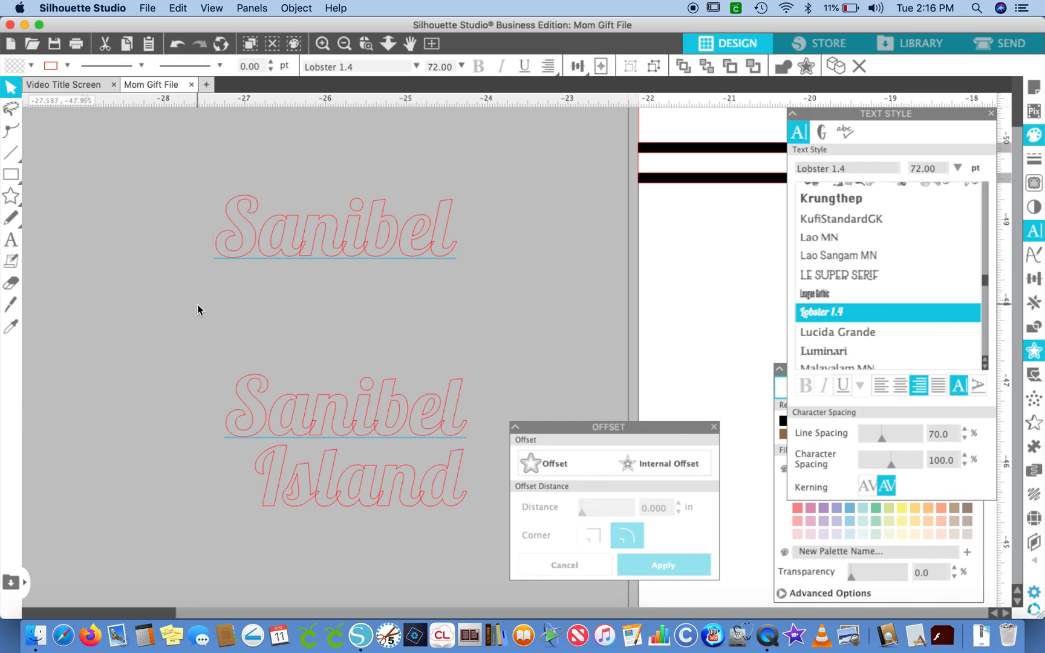
# - Remove the word "Sanibel" and its leftover empty line from the lower text
pyautogui.doubleClick(250, 423)
pyautogui.moveTo(237, 402); pyautogui.dragTo(486, 401)
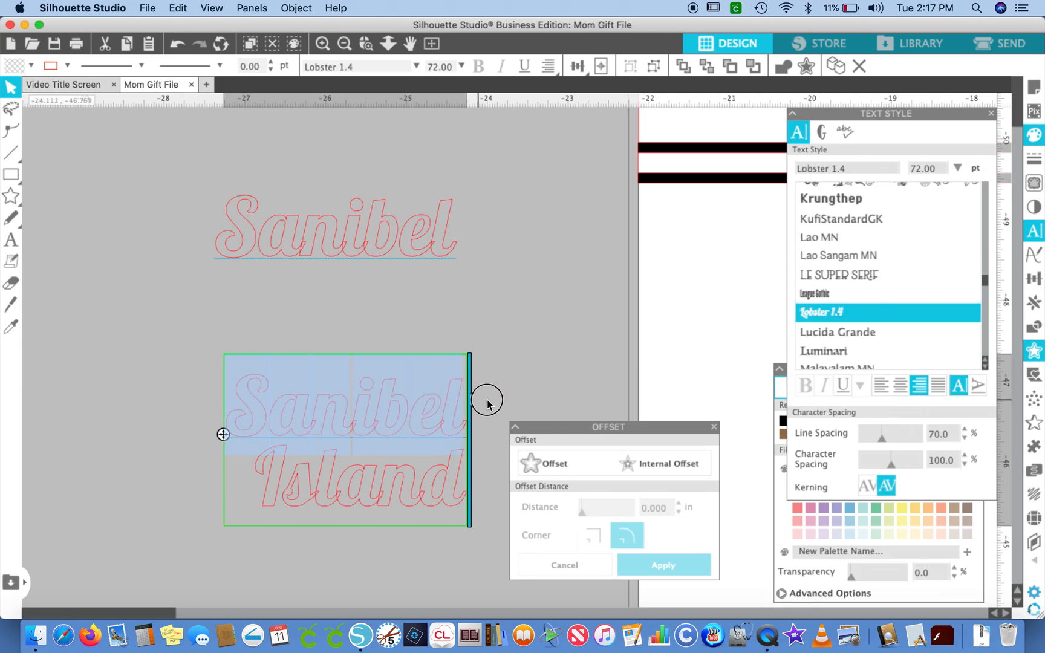
pyautogui.press('BackSpace')
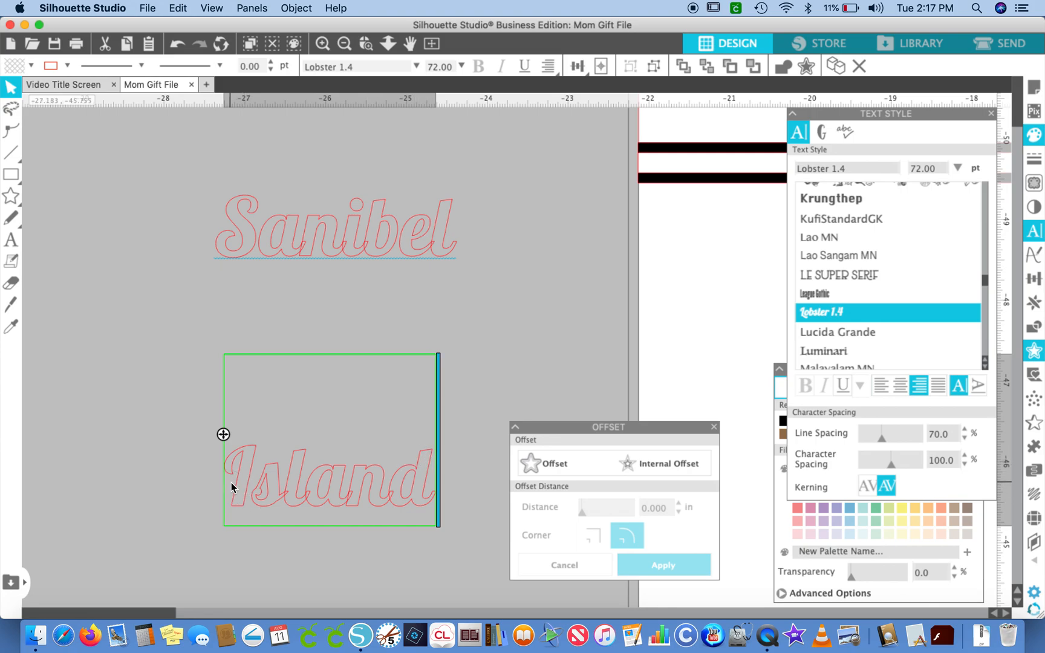
pyautogui.press('Delete')
pyautogui.click(144, 403)
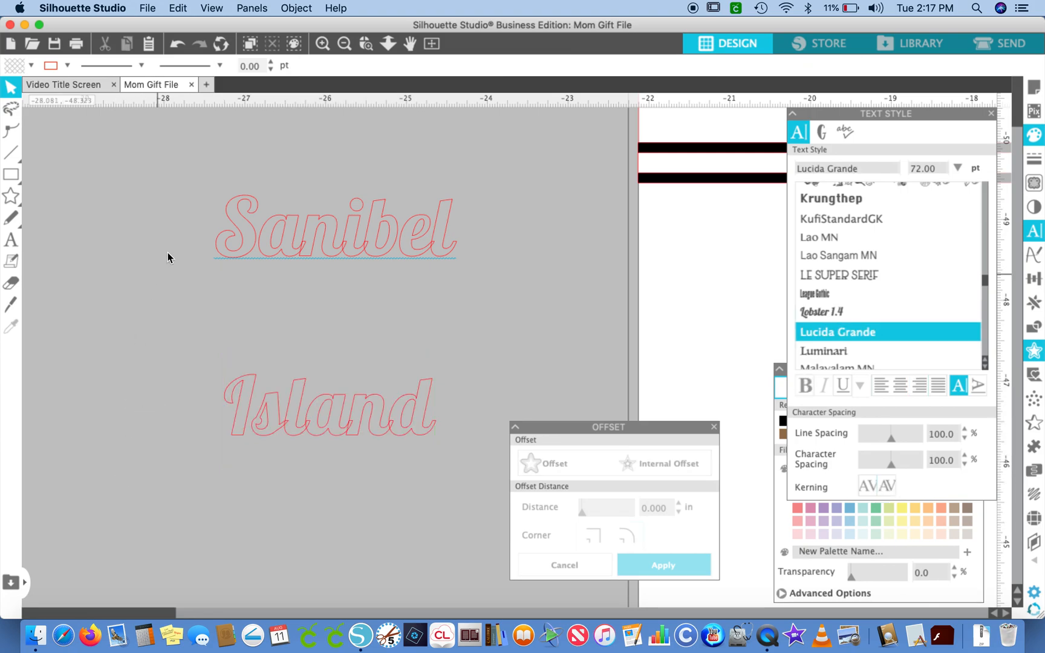
# - Weld the overlapping letters of the upper "Sanibel" text
pyautogui.moveTo(201, 180); pyautogui.dragTo(499, 287)
pyautogui.moveTo(198, 180); pyautogui.dragTo(515, 299)
pyautogui.click(450, 257)
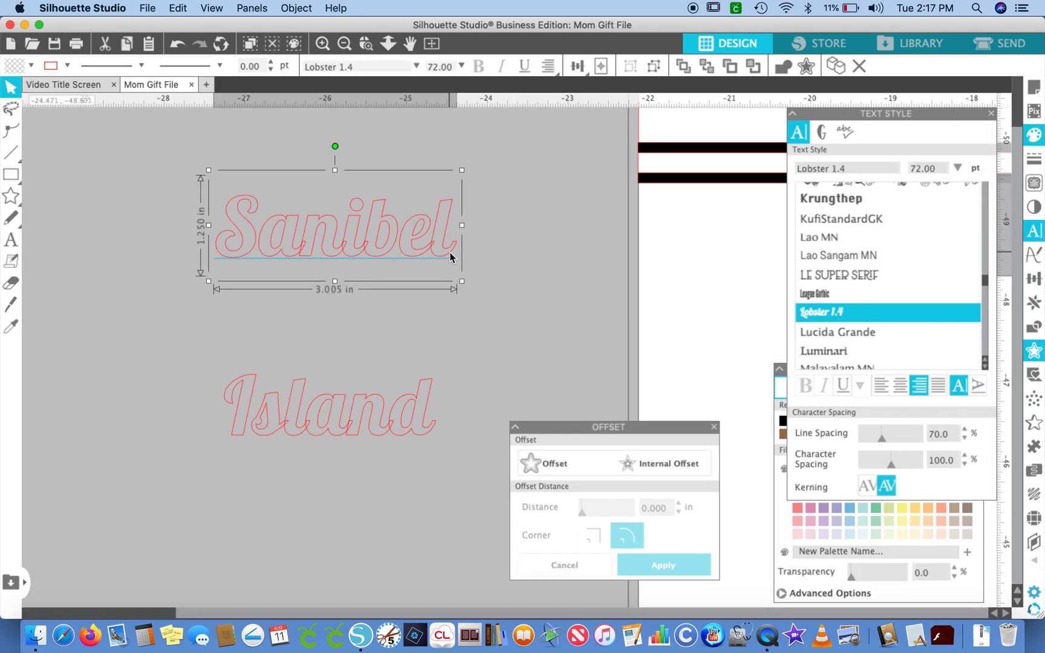
pyautogui.click(784, 67)
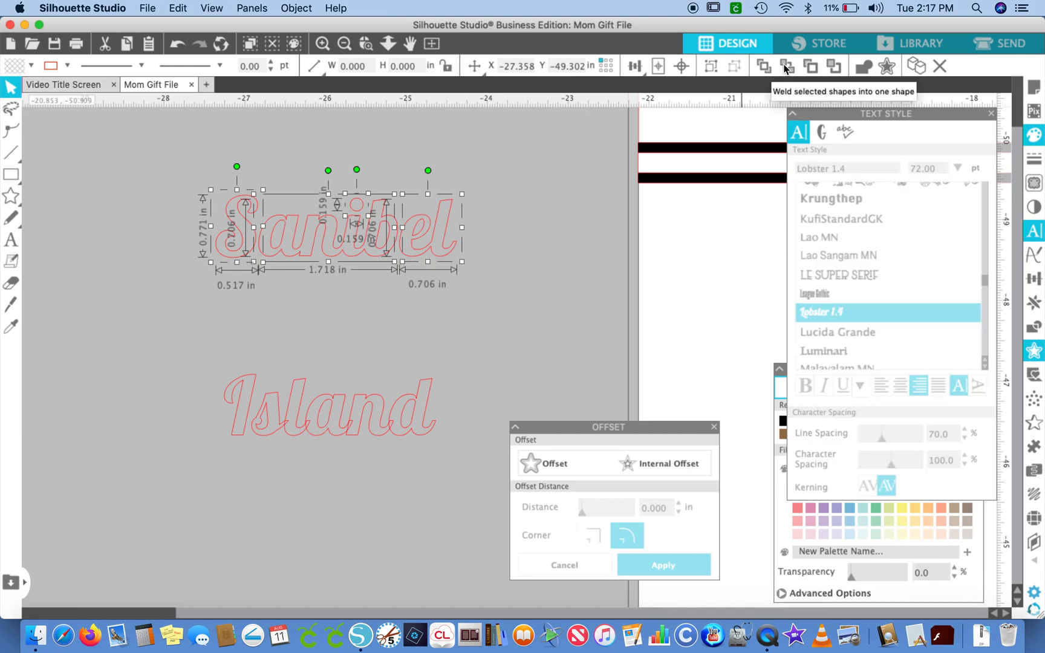
pyautogui.click(497, 271)
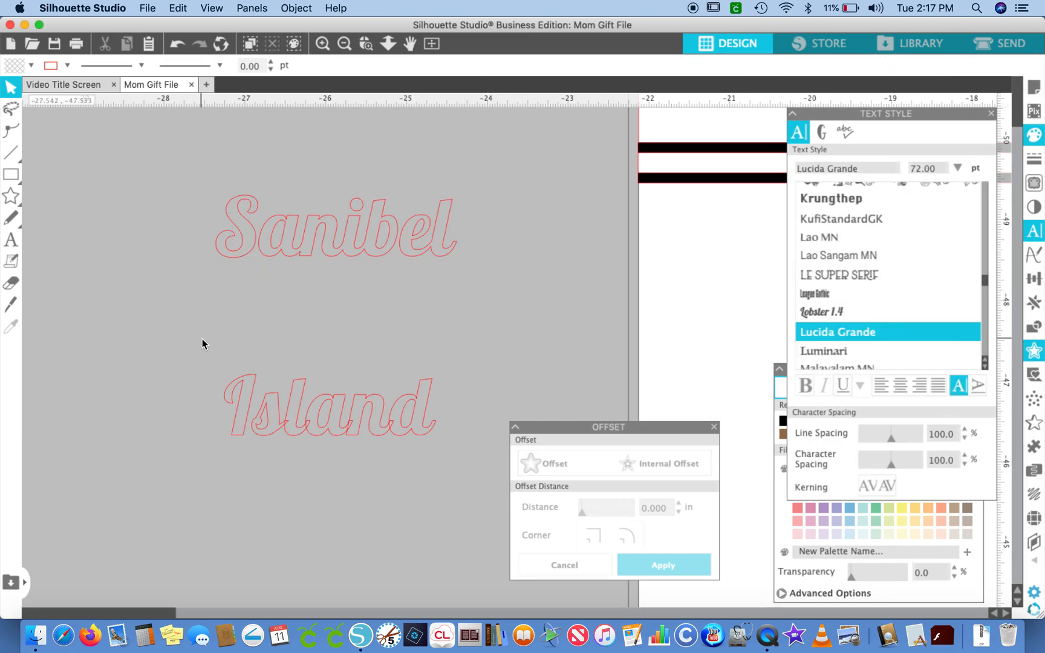
# - Weld the overlapping letters of the lower "Island" text
pyautogui.moveTo(202, 361); pyautogui.dragTo(491, 475)
pyautogui.click(428, 433)
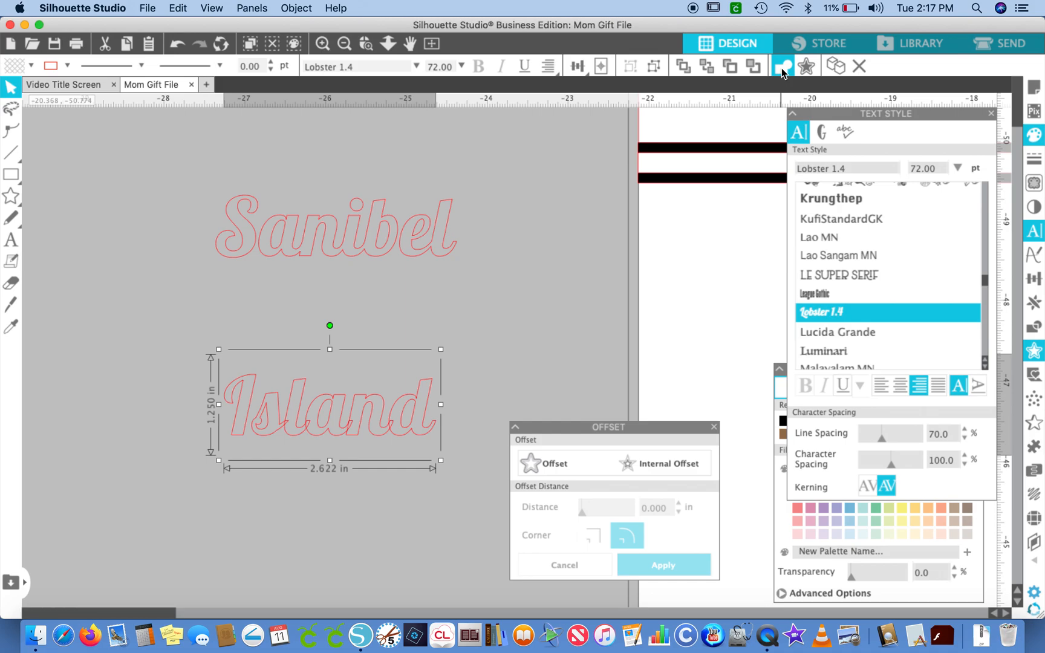
pyautogui.click(784, 66)
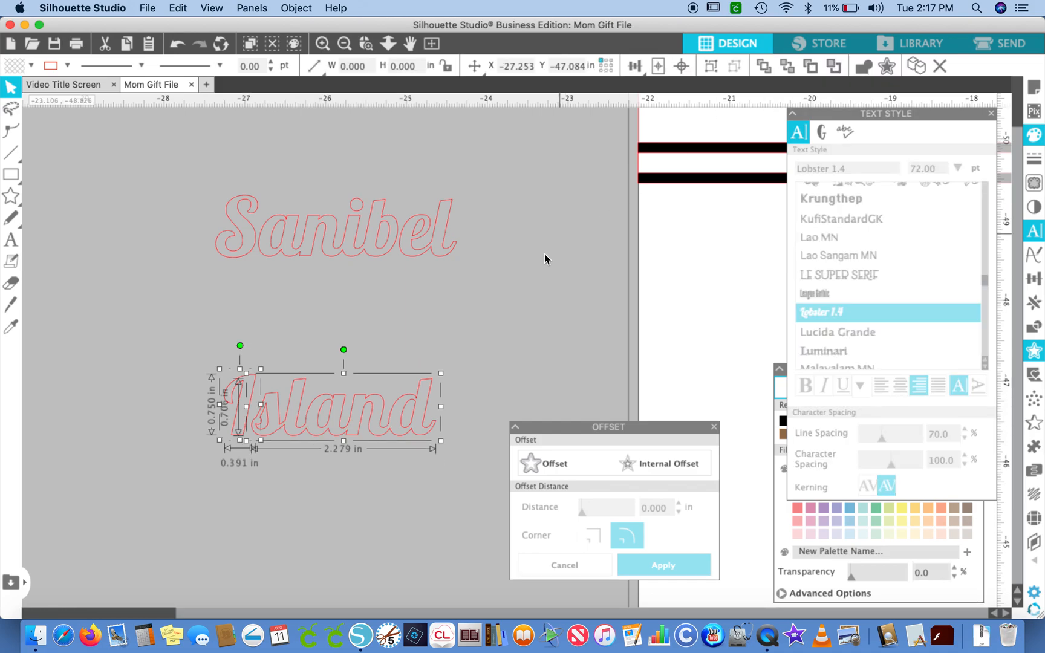
pyautogui.click(540, 285)
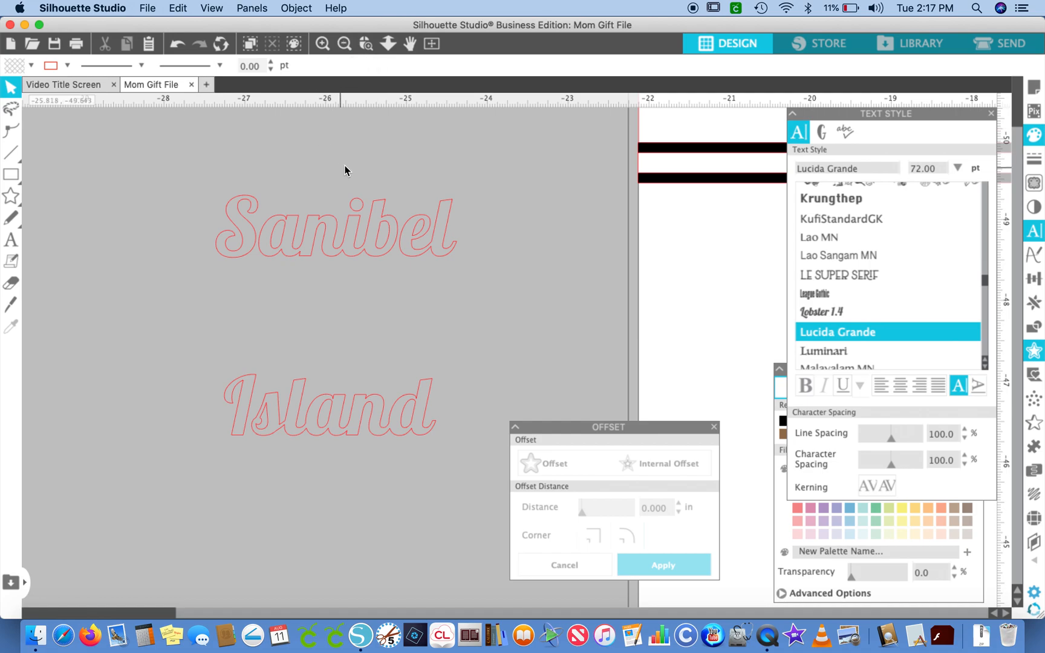
# - Move the word Island up beneath Sanibel so the letters overlap, and weld the two words together
pyautogui.click(216, 361)
pyautogui.moveTo(216, 362); pyautogui.dragTo(426, 310)
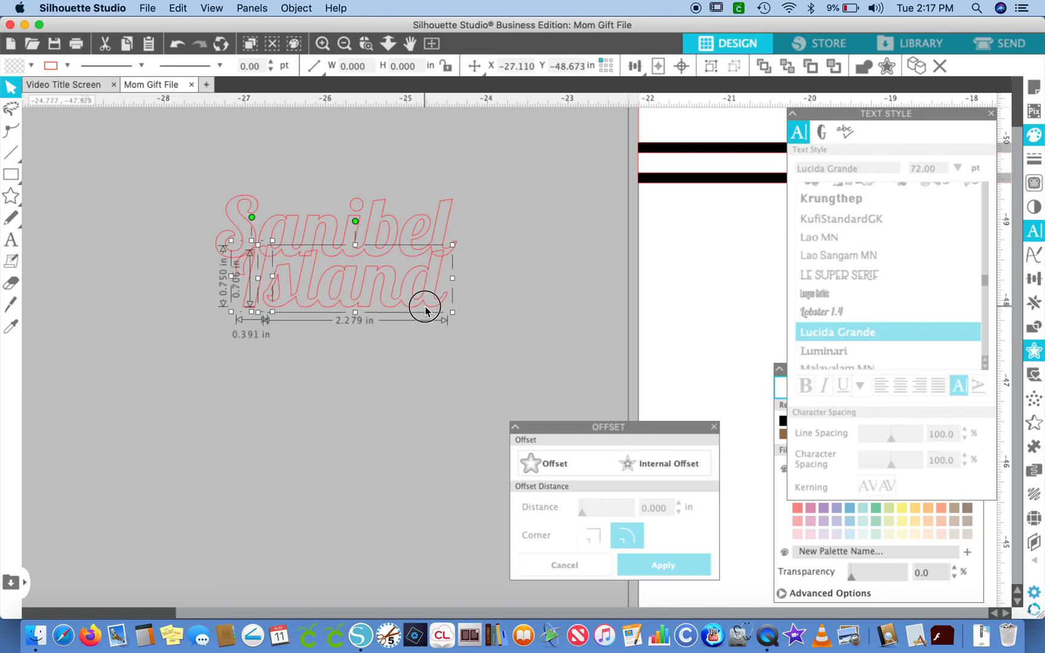
pyautogui.click(397, 420)
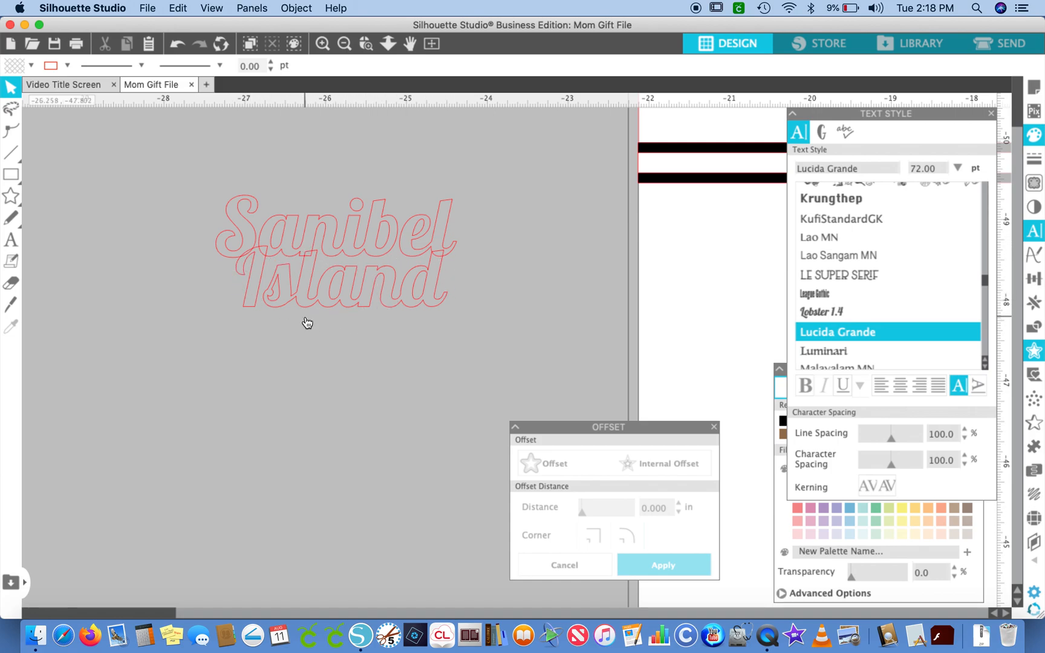
pyautogui.moveTo(195, 179); pyautogui.dragTo(459, 330)
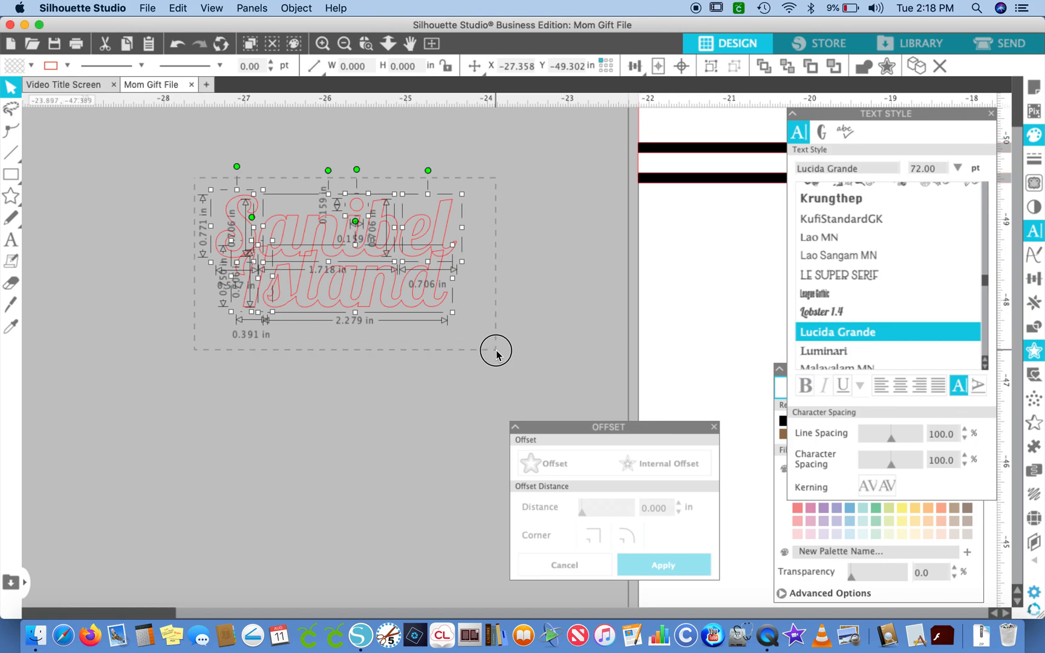
pyautogui.click(862, 66)
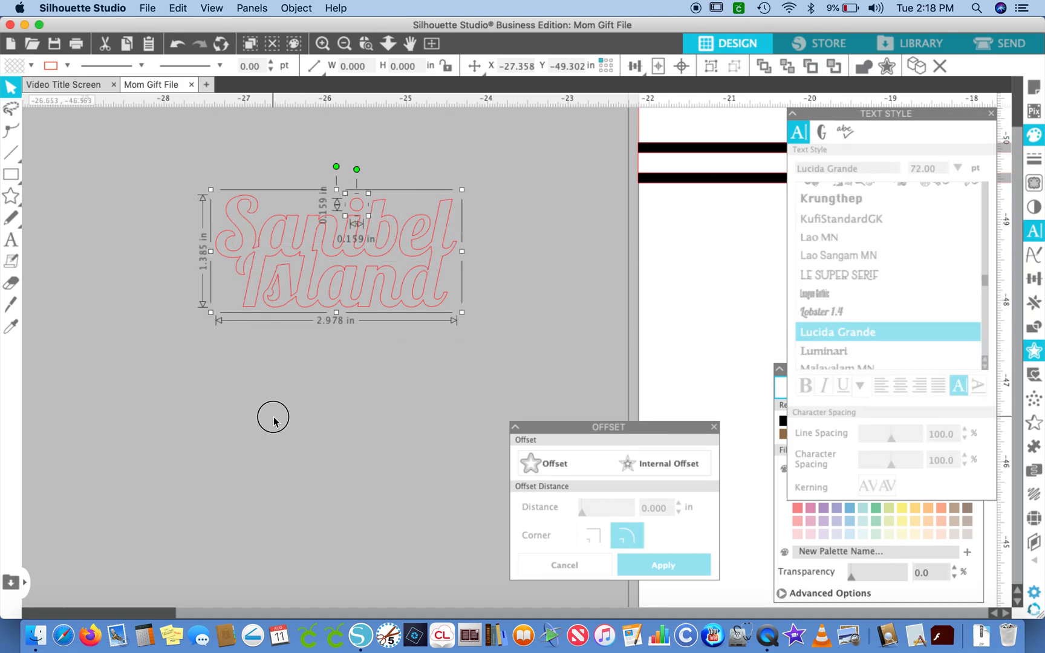
pyautogui.click(274, 421)
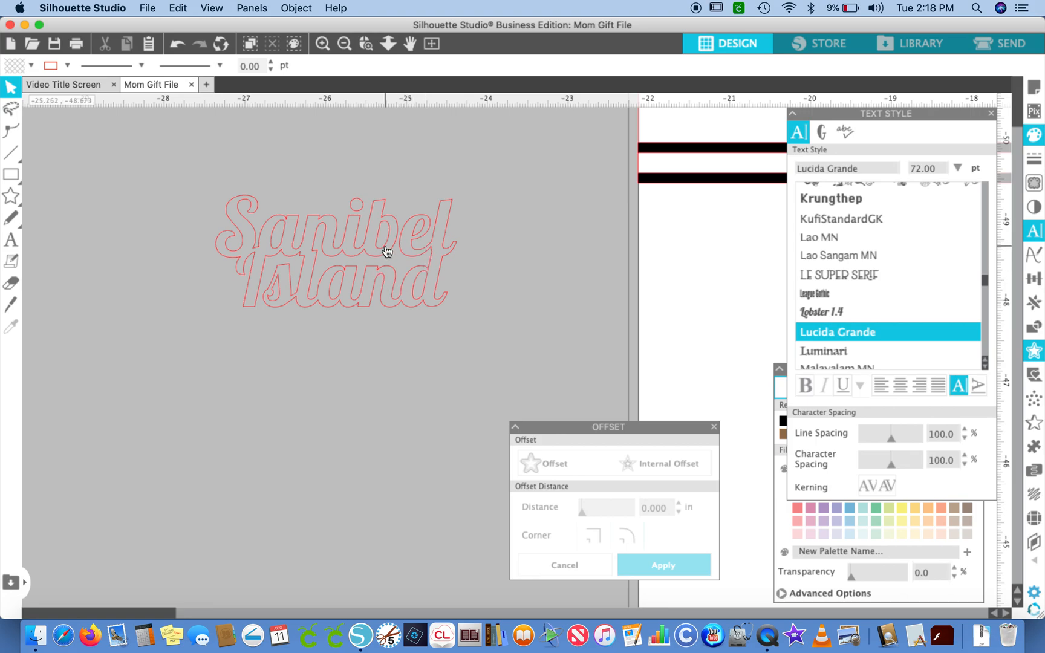
# - Add a 0.125 in offset with rounded corners around the whole Sanibel Island lettering, including the dot of the i
pyautogui.hscroll(-5, 387, 251)
pyautogui.scroll(2, 388, 251)
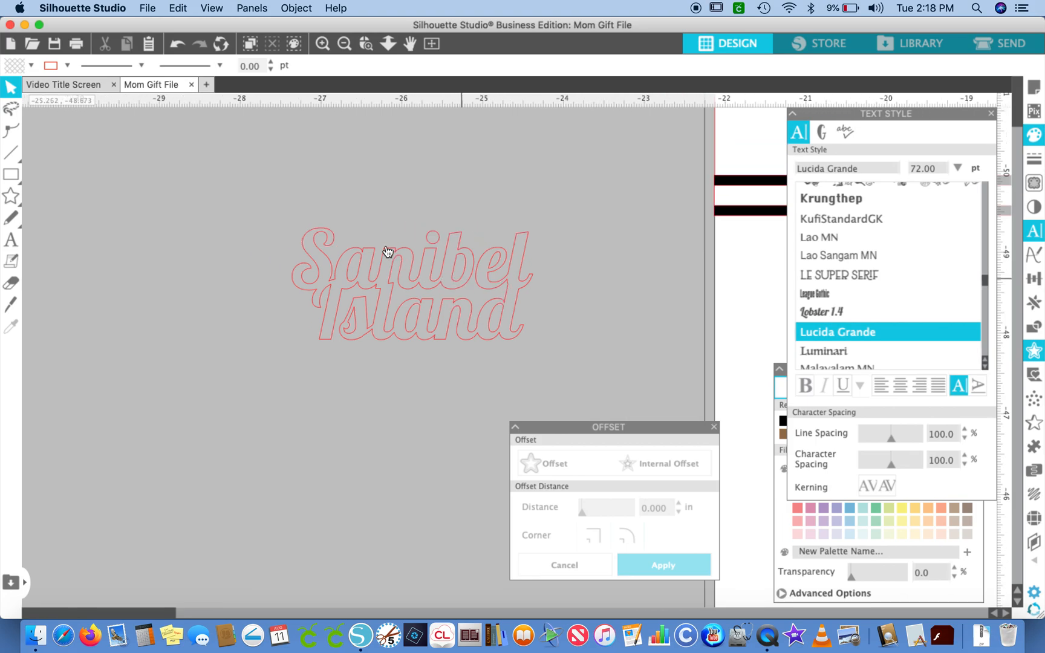
pyautogui.moveTo(275, 195); pyautogui.dragTo(560, 366)
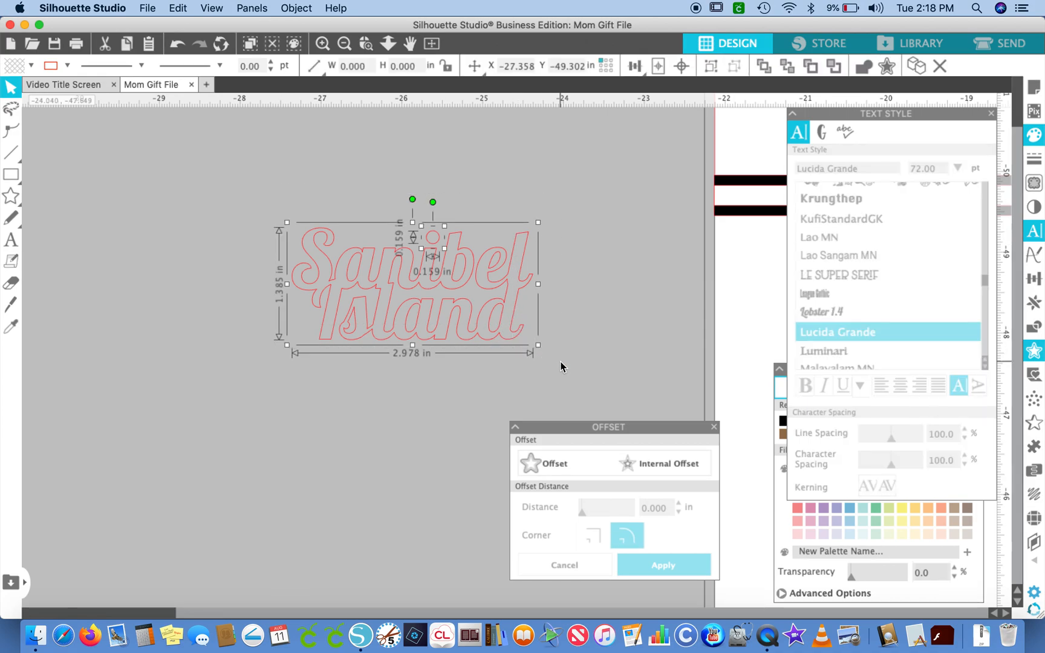
pyautogui.click(544, 464)
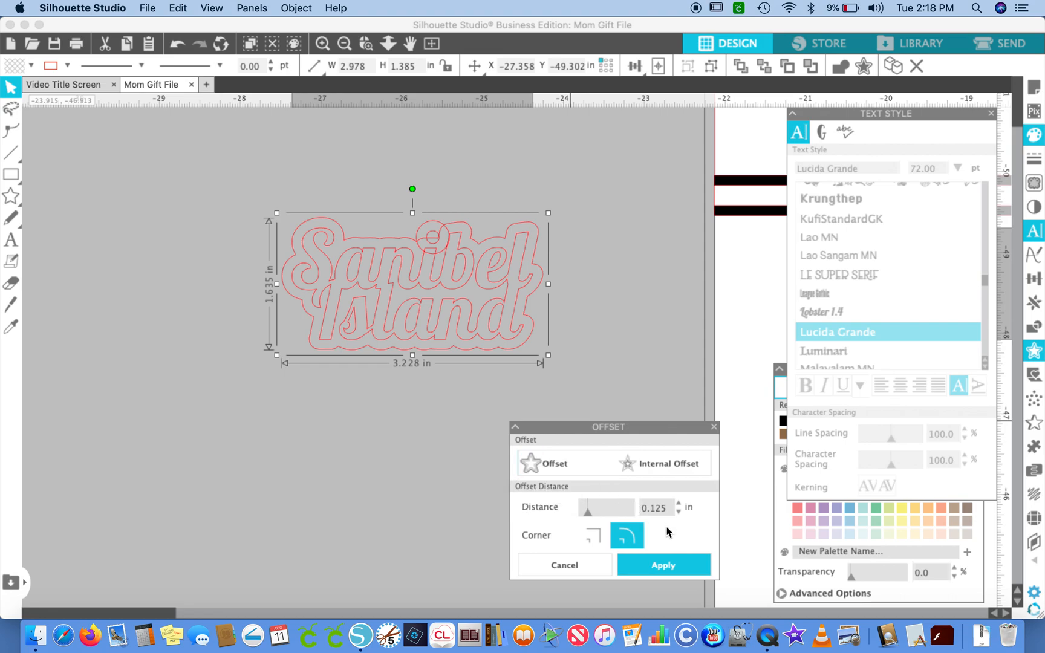
pyautogui.click(669, 566)
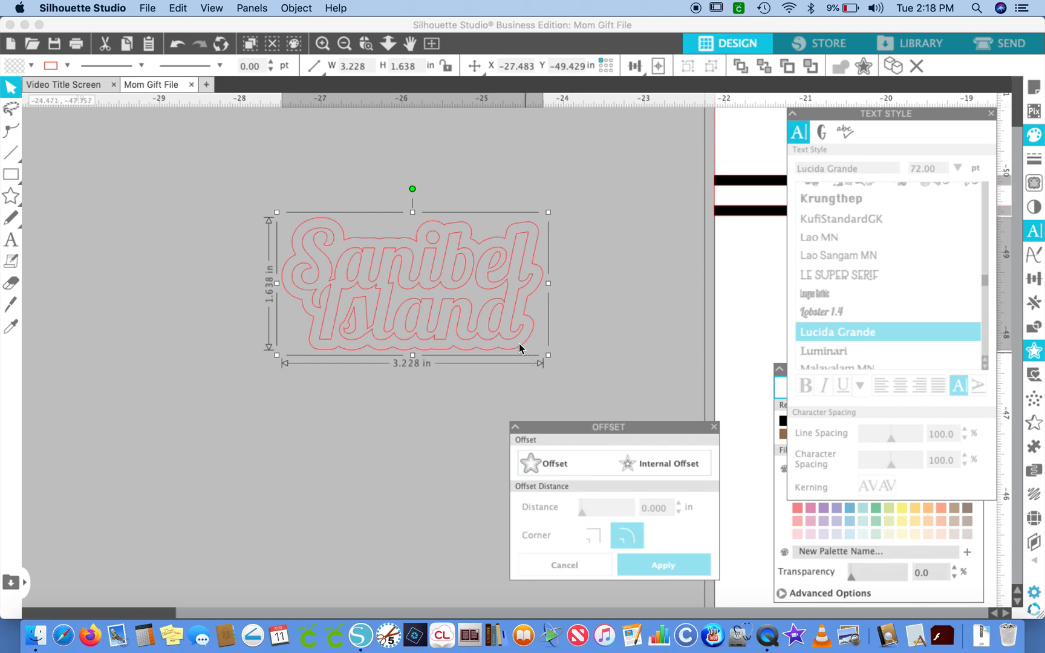
# - Fill the welded Sanibel Island lettering with white
pyautogui.click(491, 287)
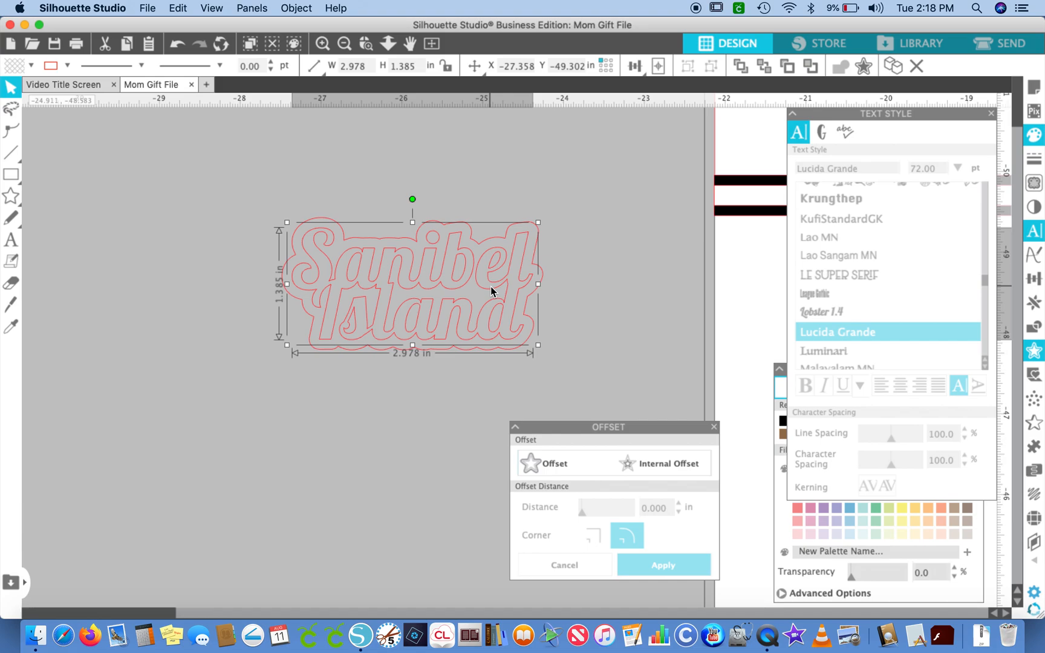
pyautogui.click(993, 115)
pyautogui.click(812, 469)
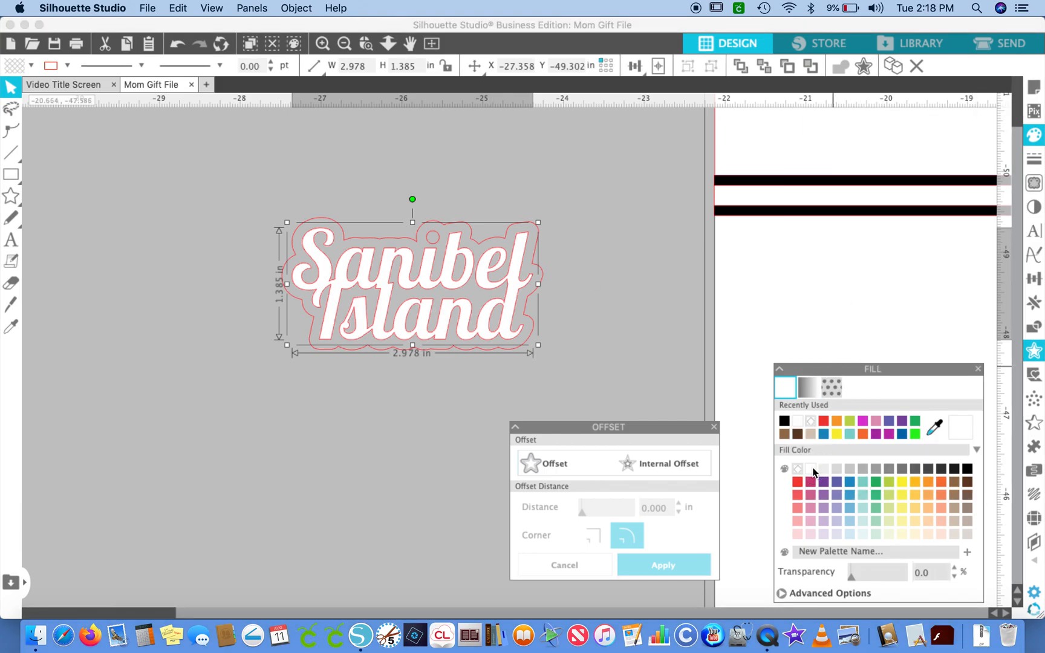
pyautogui.click(531, 333)
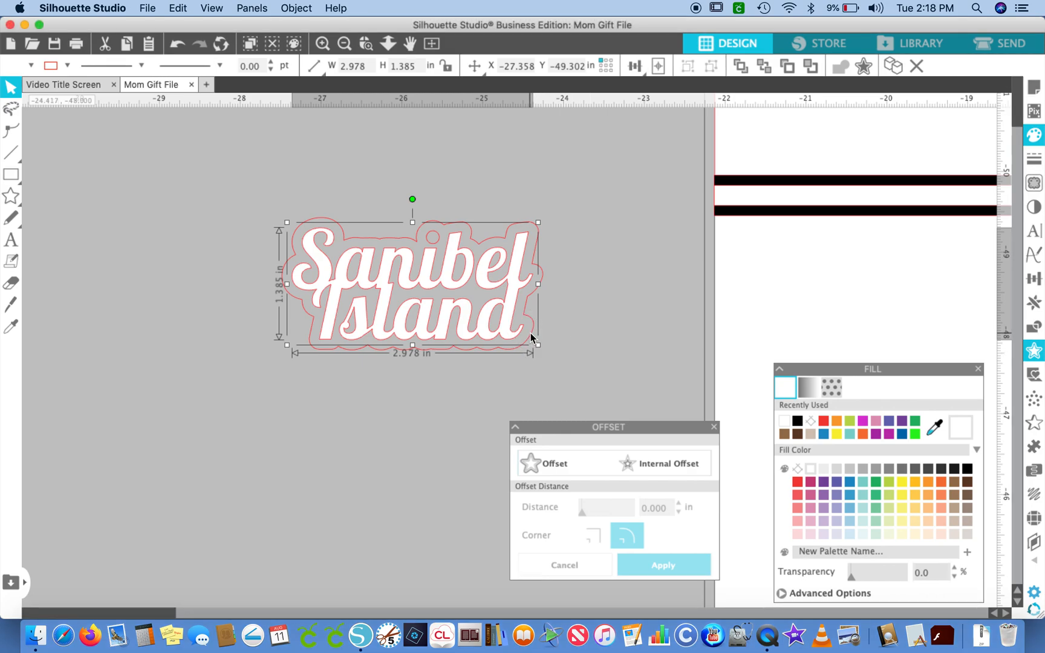
pyautogui.click(553, 363)
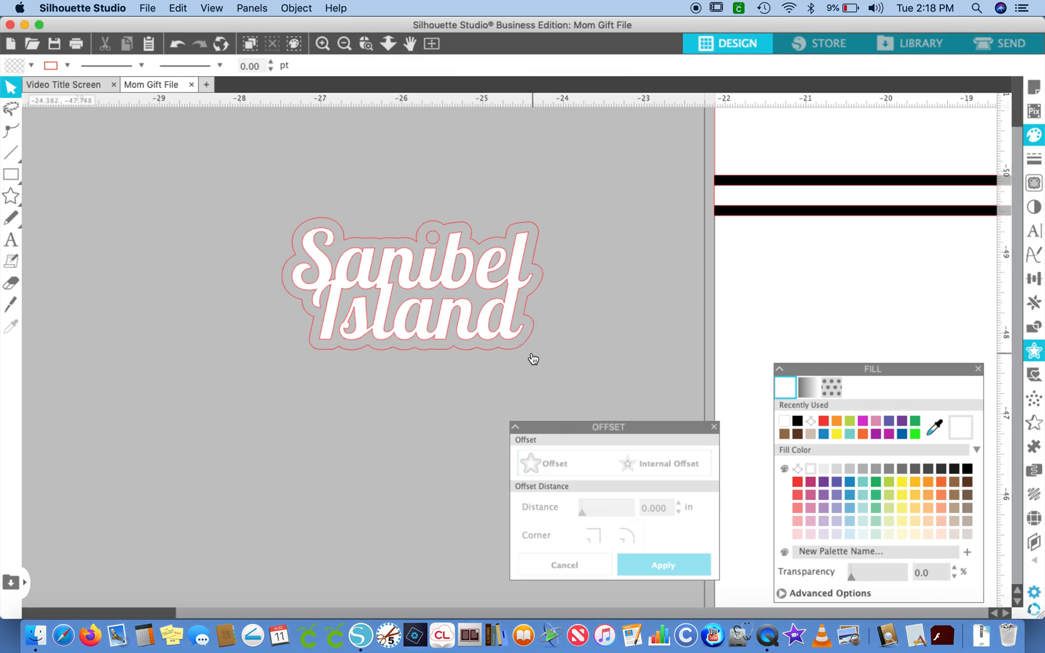
# - Fill the dot of the i with white and set it in place above its stem
pyautogui.click(438, 240)
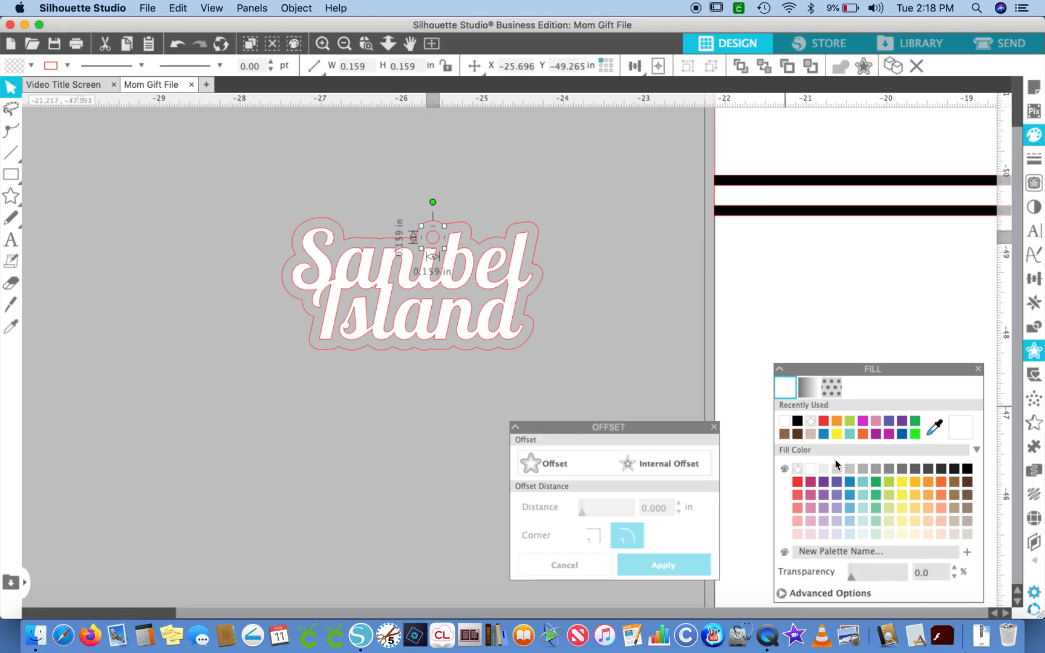
pyautogui.click(811, 470)
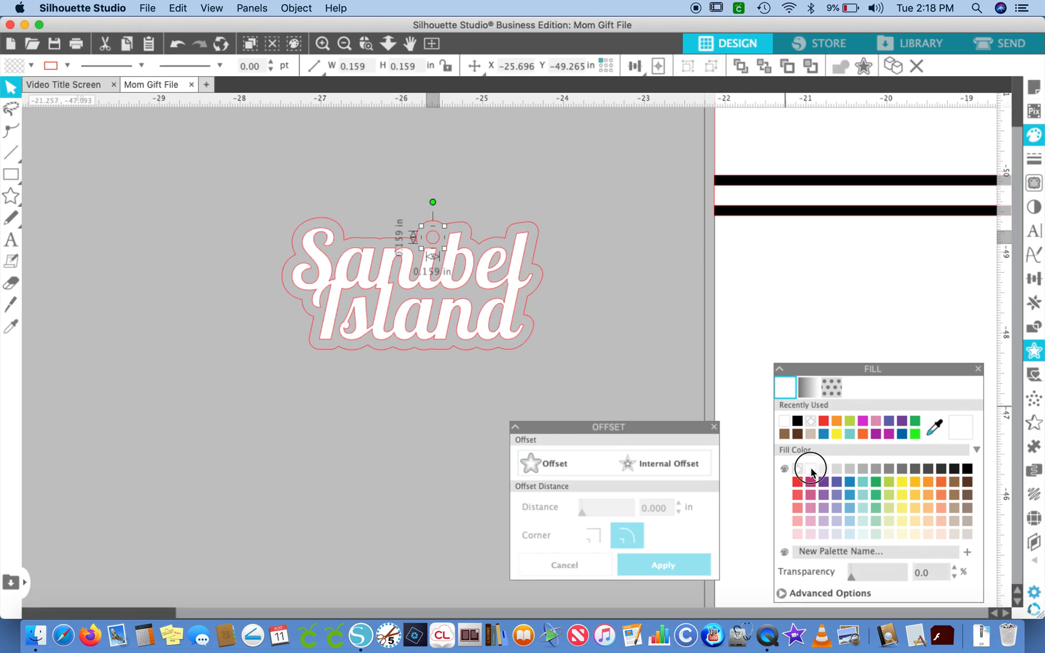
pyautogui.click(462, 460)
pyautogui.click(434, 242)
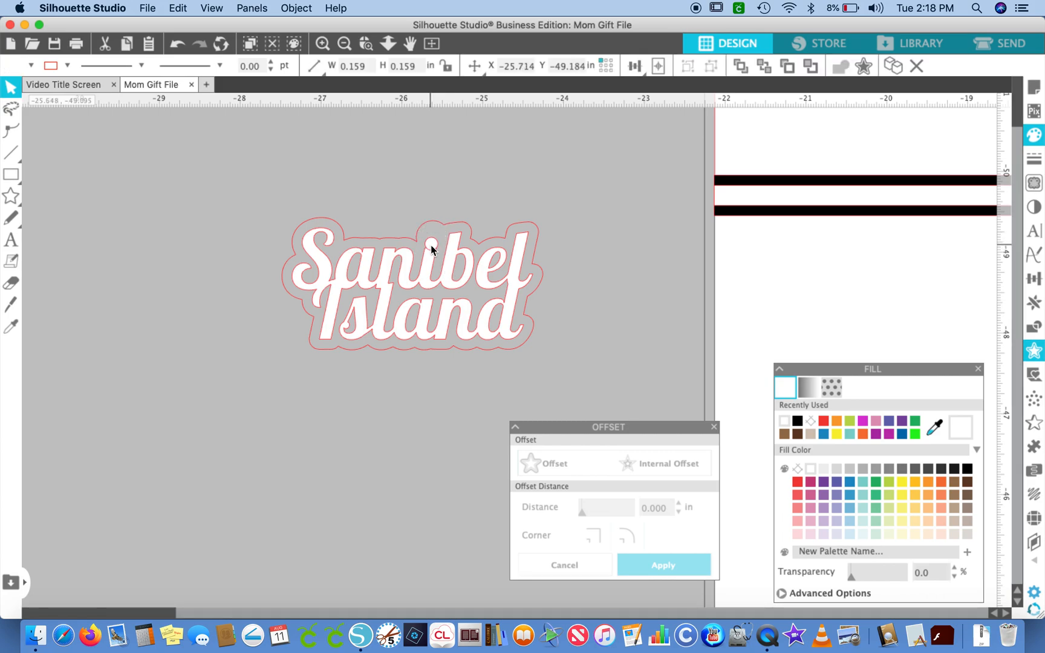
pyautogui.moveTo(433, 248); pyautogui.dragTo(432, 236)
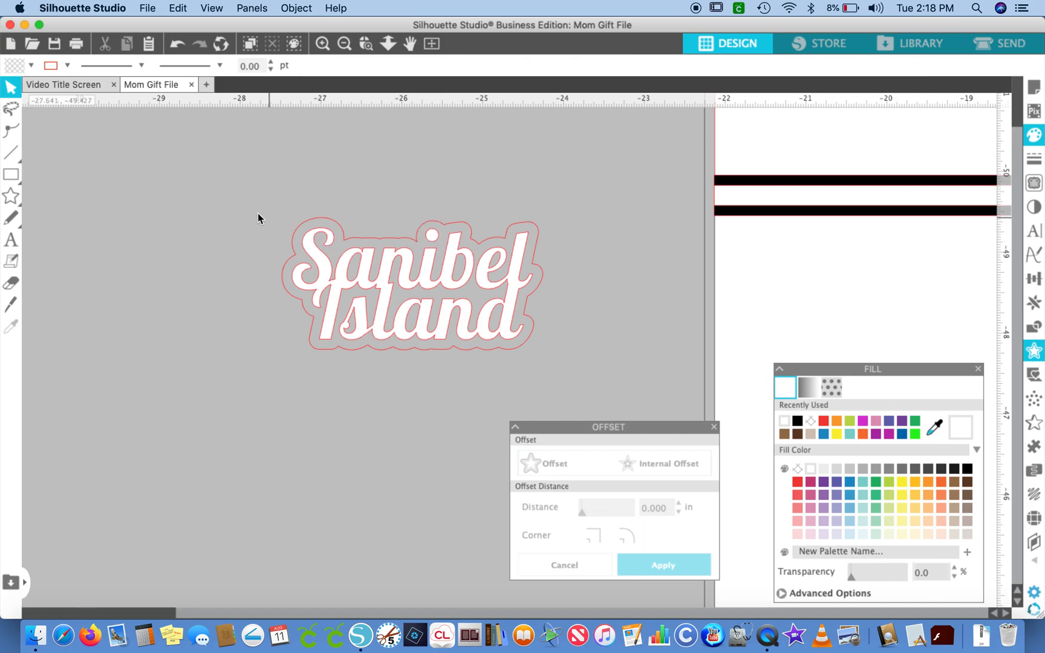
# - Fill the offset shape behind the Sanibel Island lettering with black
pyautogui.click(294, 243)
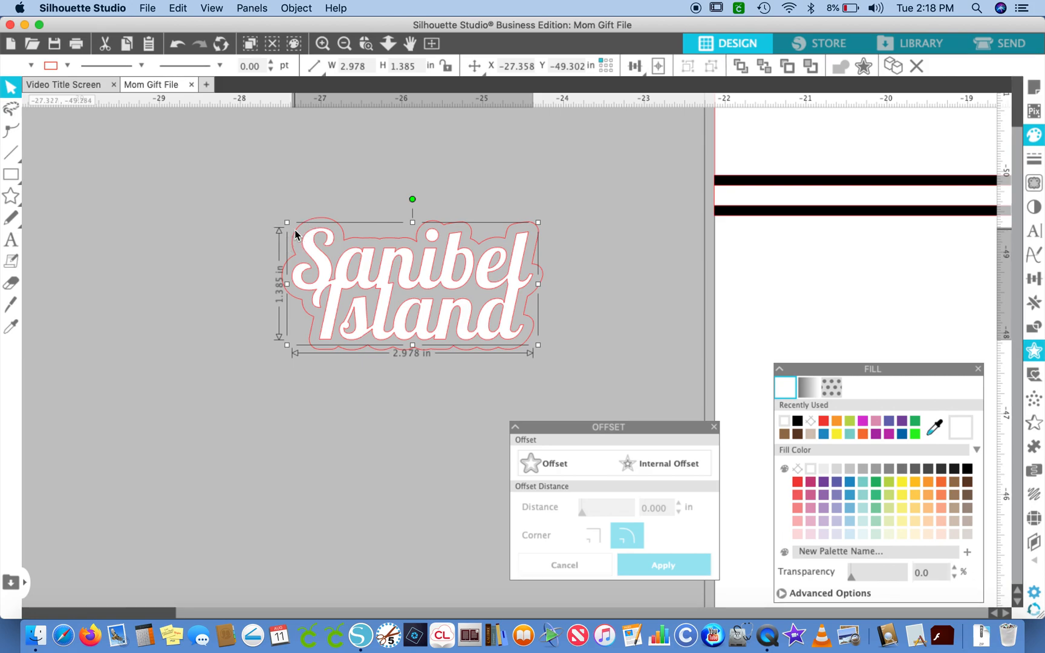
pyautogui.click(286, 356)
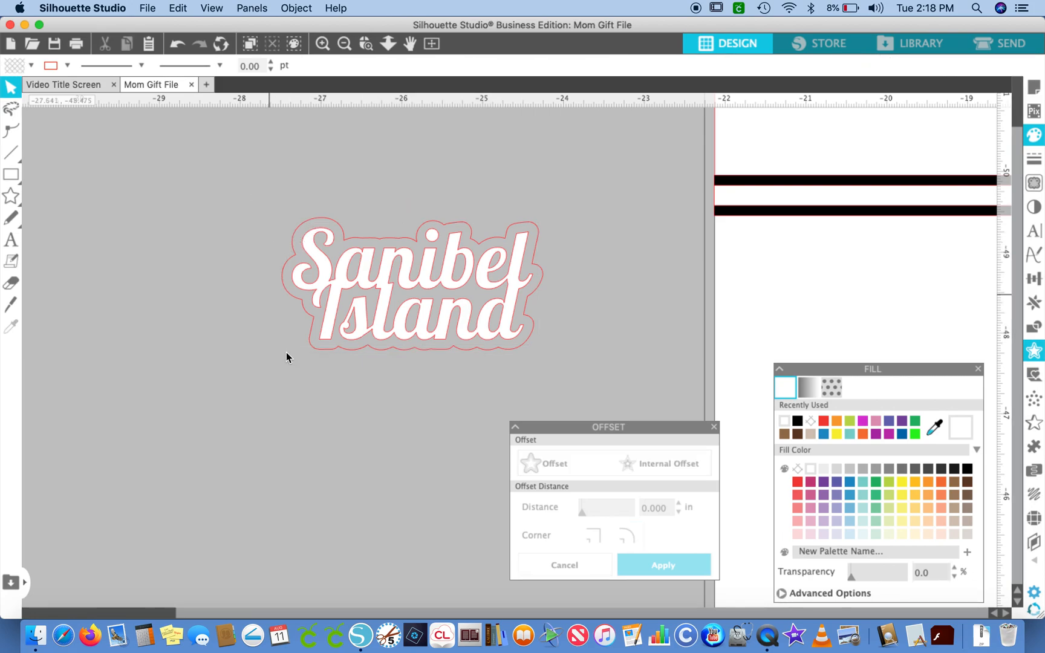
pyautogui.click(348, 354)
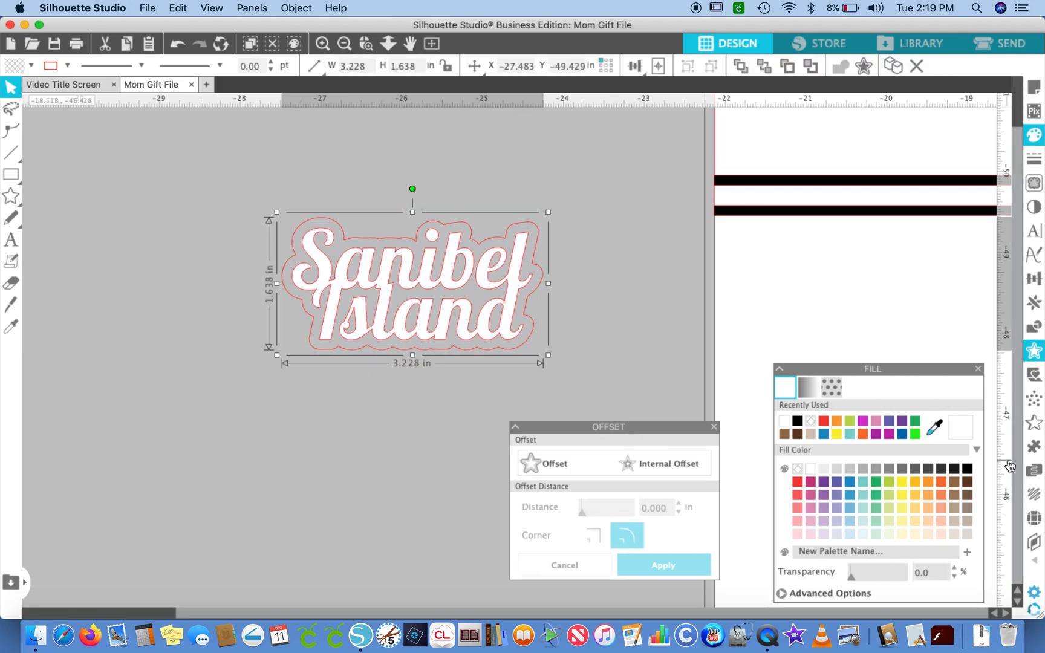
pyautogui.click(967, 469)
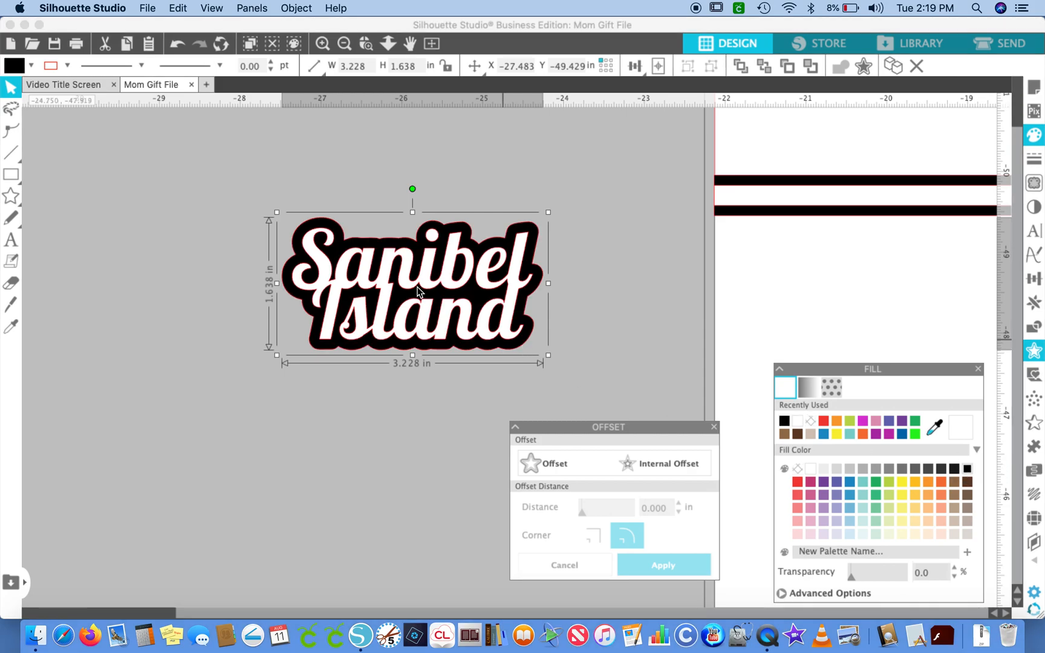
pyautogui.click(345, 43)
pyautogui.click(344, 43)
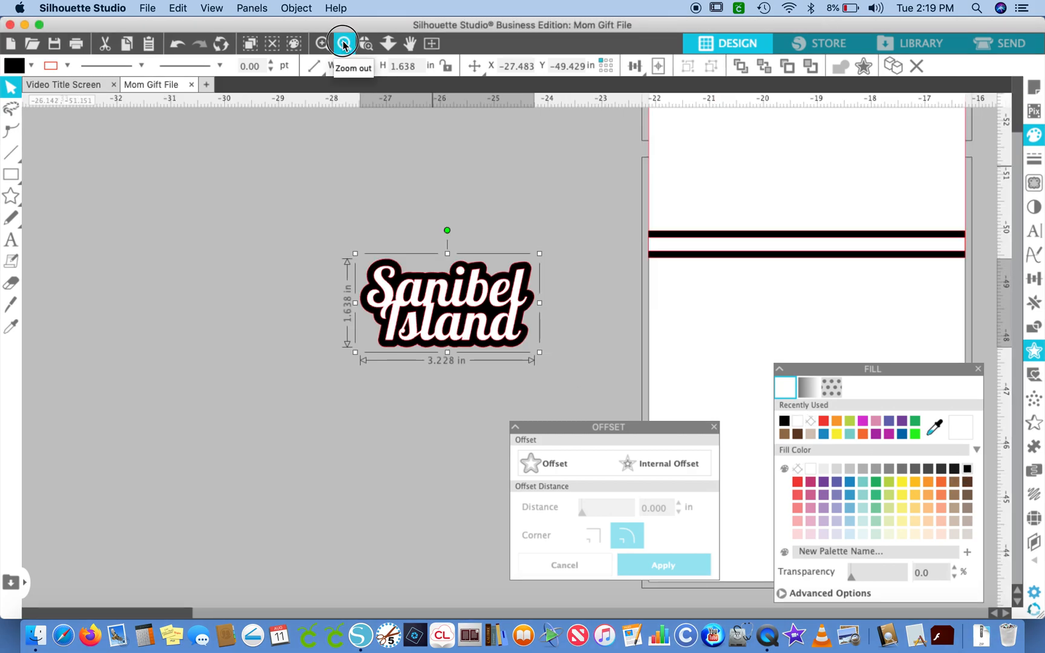
pyautogui.scroll(-3, 382, 204)
pyautogui.hscroll(2, 383, 205)
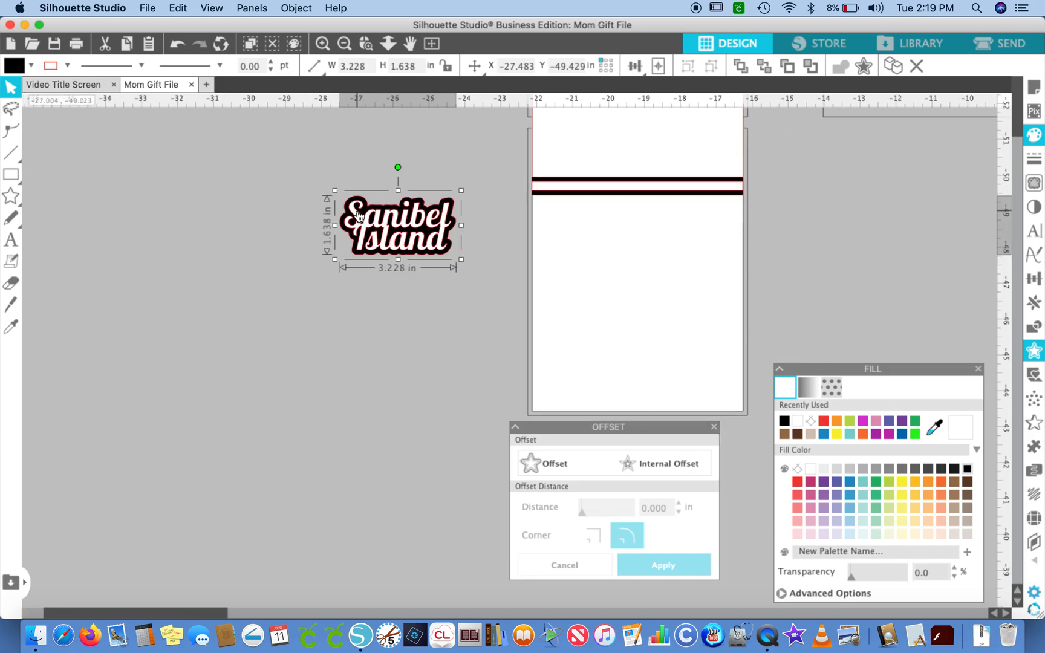
pyautogui.click(333, 186)
pyautogui.moveTo(333, 186); pyautogui.dragTo(488, 278)
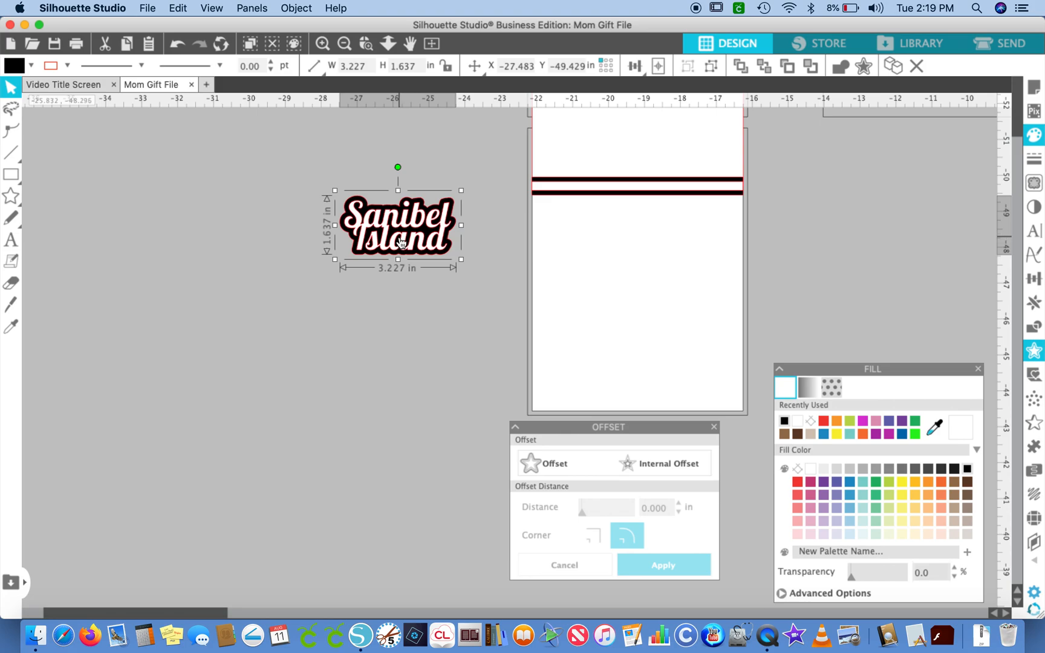
pyautogui.press('super+z')
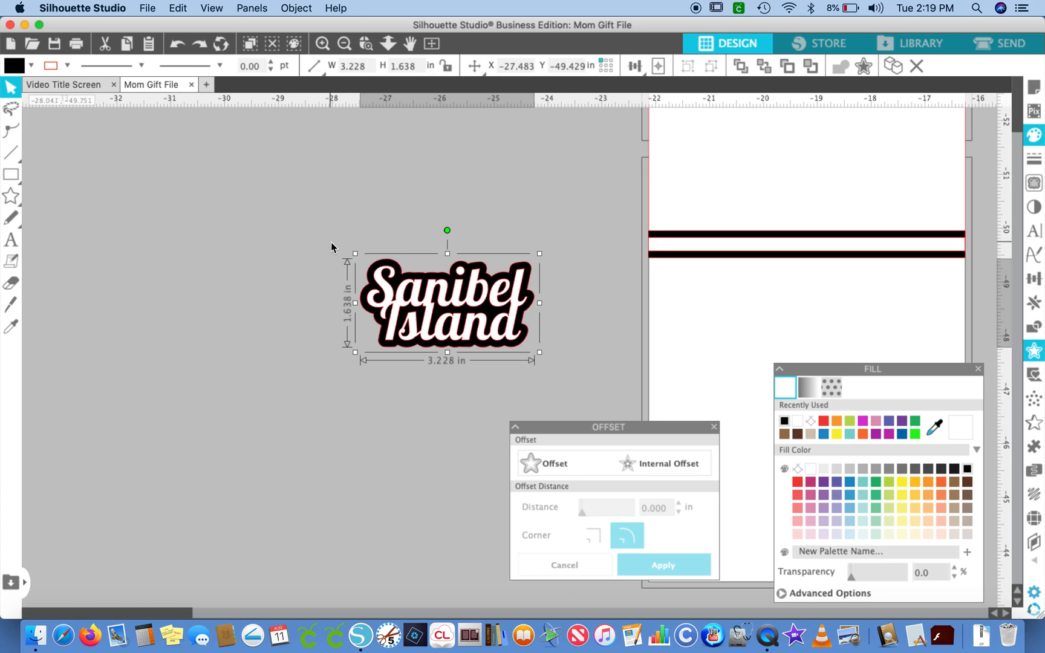
pyautogui.moveTo(411, 304); pyautogui.dragTo(442, 315)
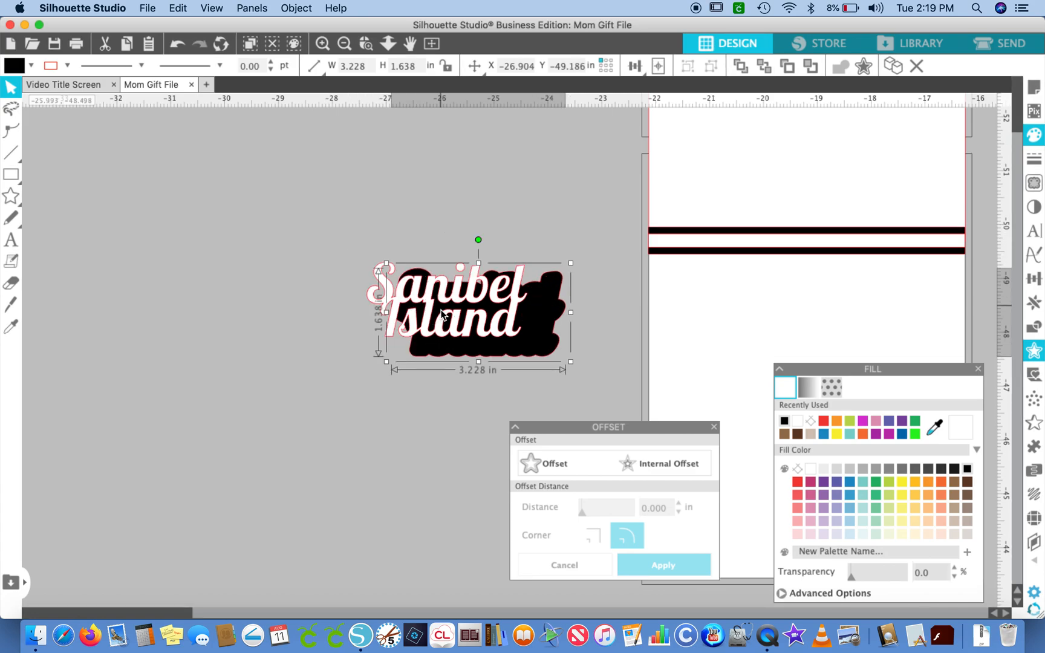
pyautogui.press('super+z')
# - Move the Sanibel Island lettering, its dot and black backing together onto the white panel's lower right corner
pyautogui.moveTo(304, 216); pyautogui.dragTo(594, 397)
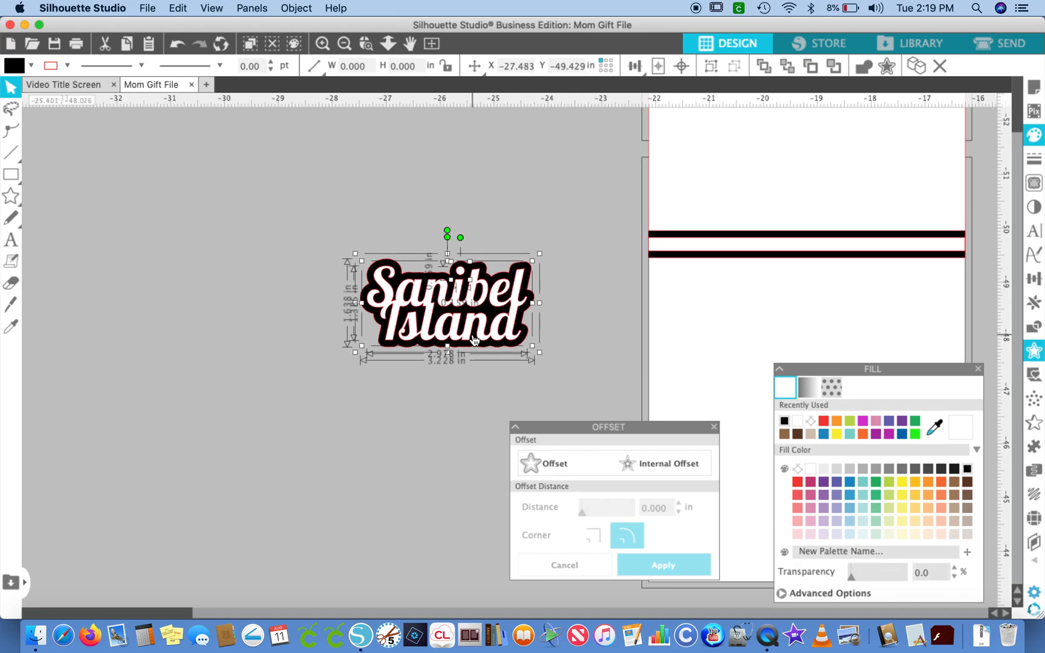
pyautogui.moveTo(472, 335); pyautogui.dragTo(526, 338)
pyautogui.hscroll(2, 527, 339)
pyautogui.moveTo(528, 342); pyautogui.dragTo(732, 397)
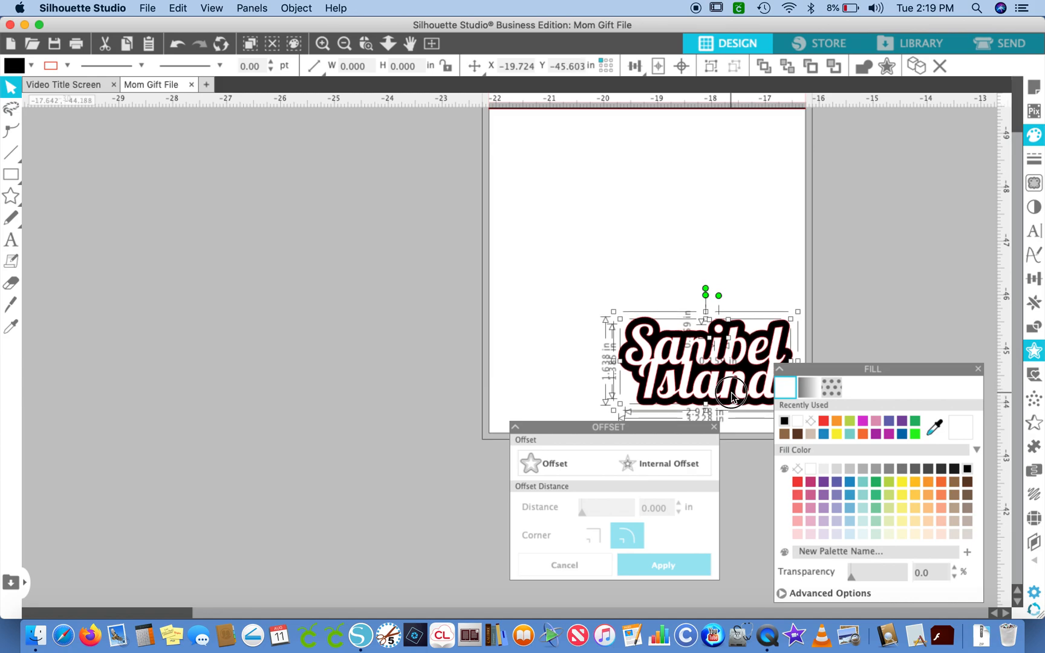
pyautogui.hscroll(3, 744, 341)
pyautogui.scroll(-2, 744, 341)
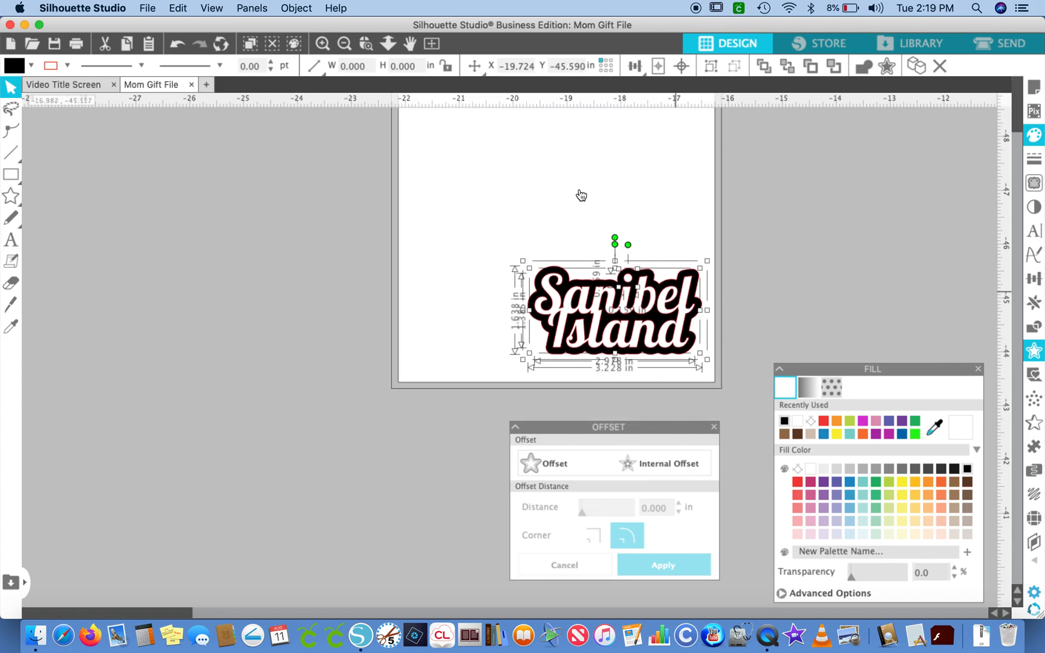
# - Scale the Sanibel Island lettering, its dot and black backing down together within the white panel's lower right corner
pyautogui.click(344, 44)
pyautogui.click(345, 43)
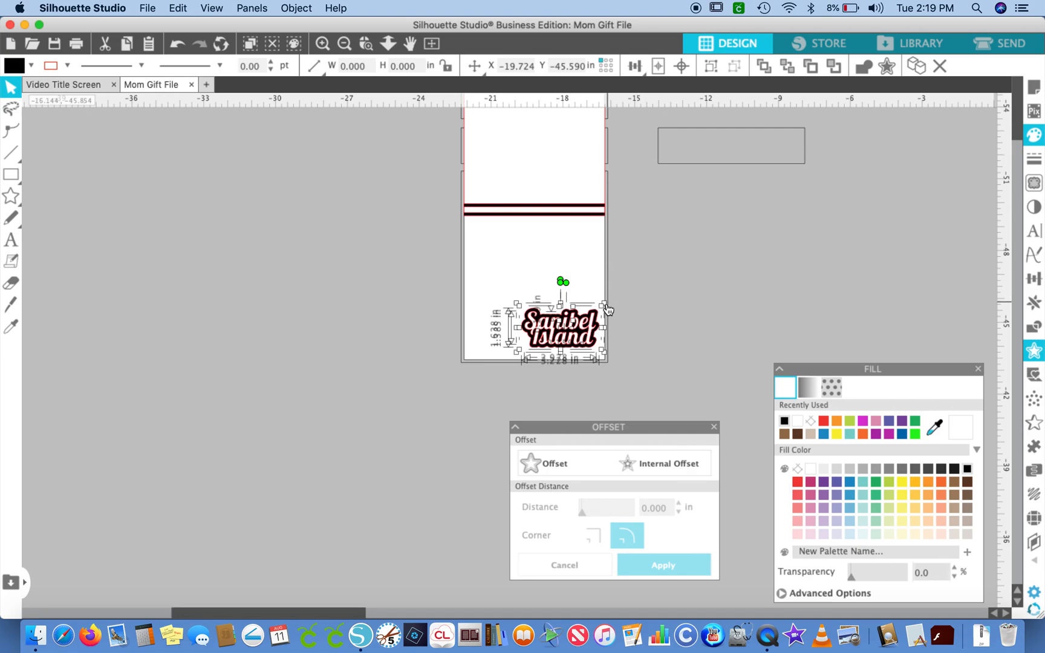
pyautogui.moveTo(603, 304); pyautogui.dragTo(570, 336)
pyautogui.click(681, 275)
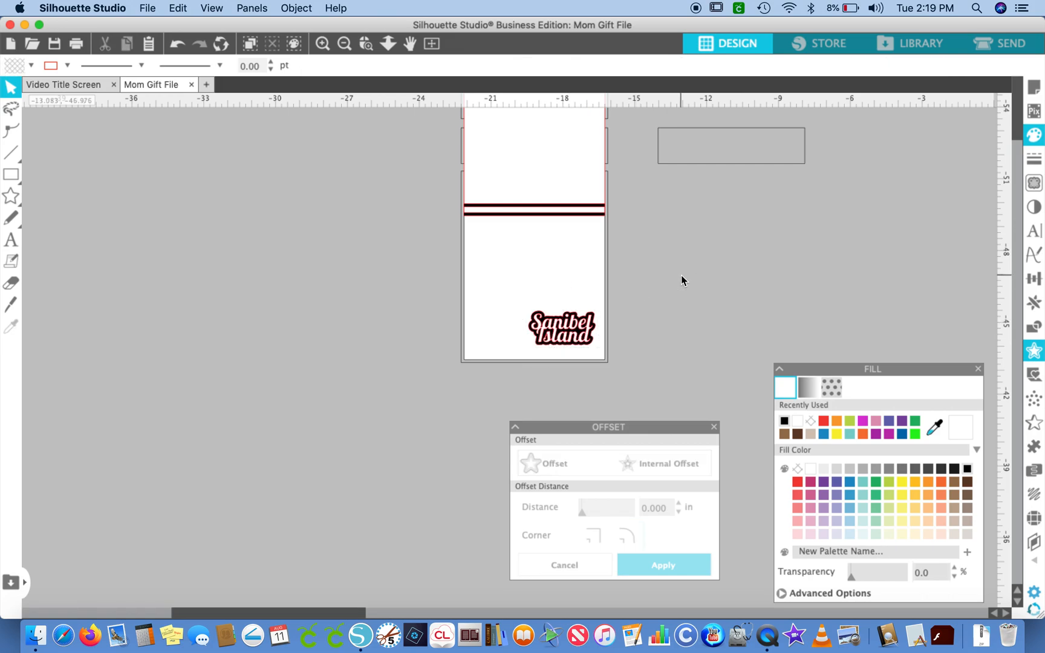
# - Examine the lettered white panel and the two rows of red, white and black-edged mat and pocket pieces beside it
pyautogui.click(344, 43)
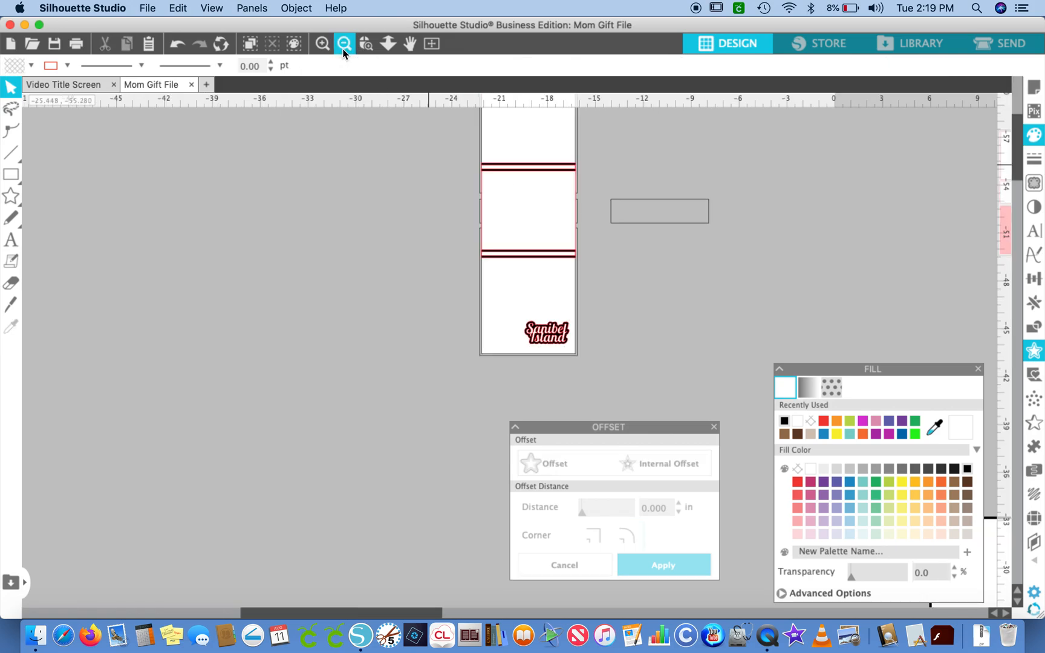
pyautogui.click(344, 43)
pyautogui.hscroll(5, 403, 223)
pyautogui.scroll(-2, 403, 224)
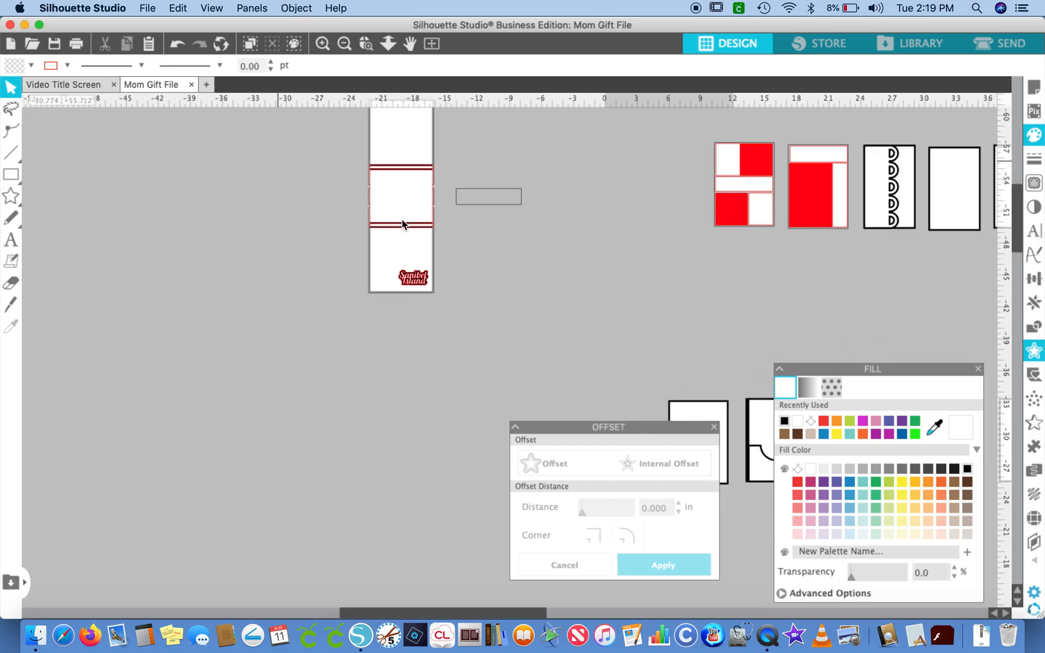
pyautogui.click(324, 43)
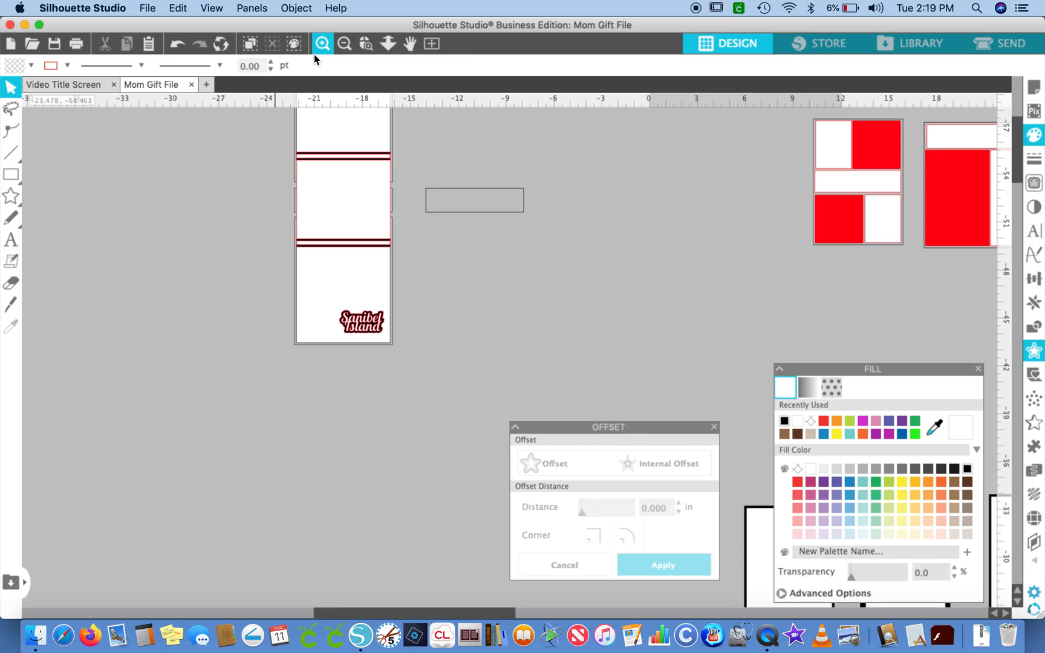
pyautogui.hscroll(15, 604, 171)
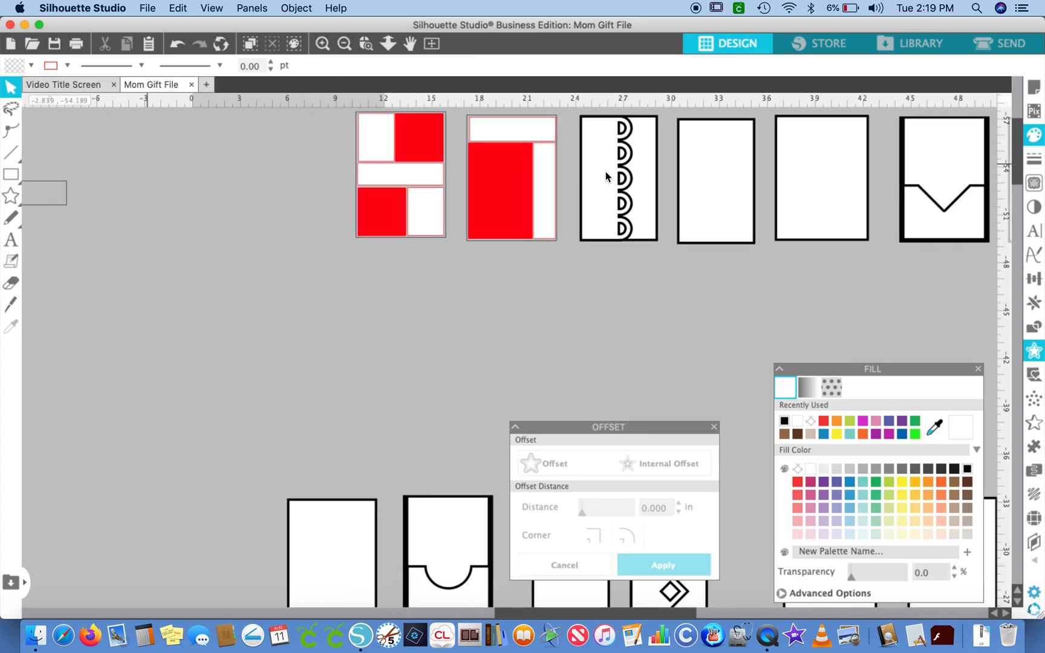
pyautogui.hscroll(1, 607, 176)
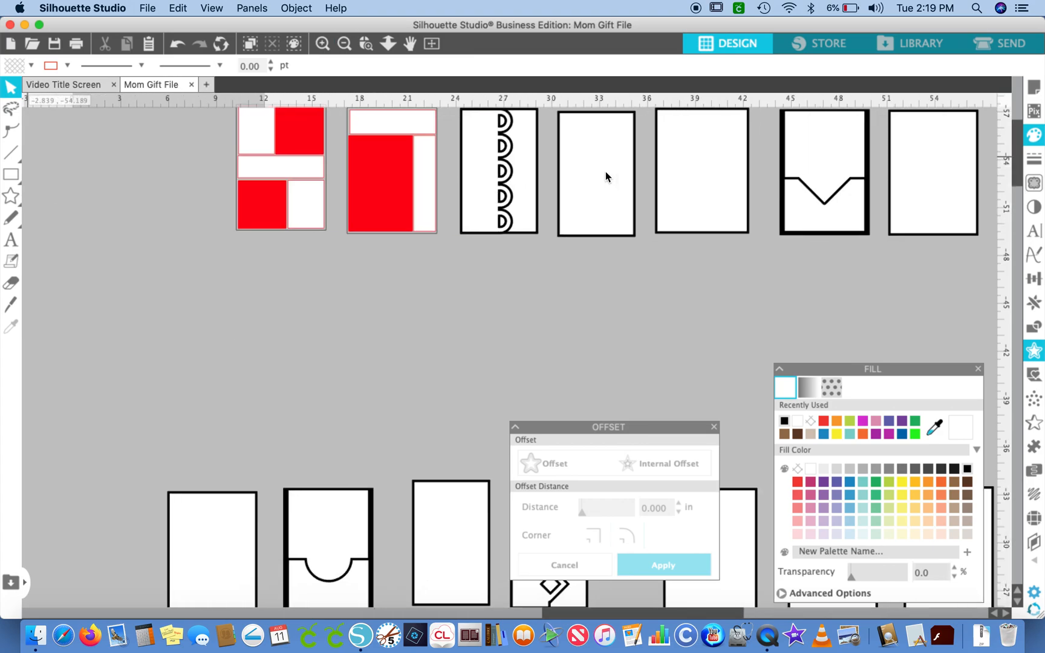
pyautogui.hscroll(-2, 607, 176)
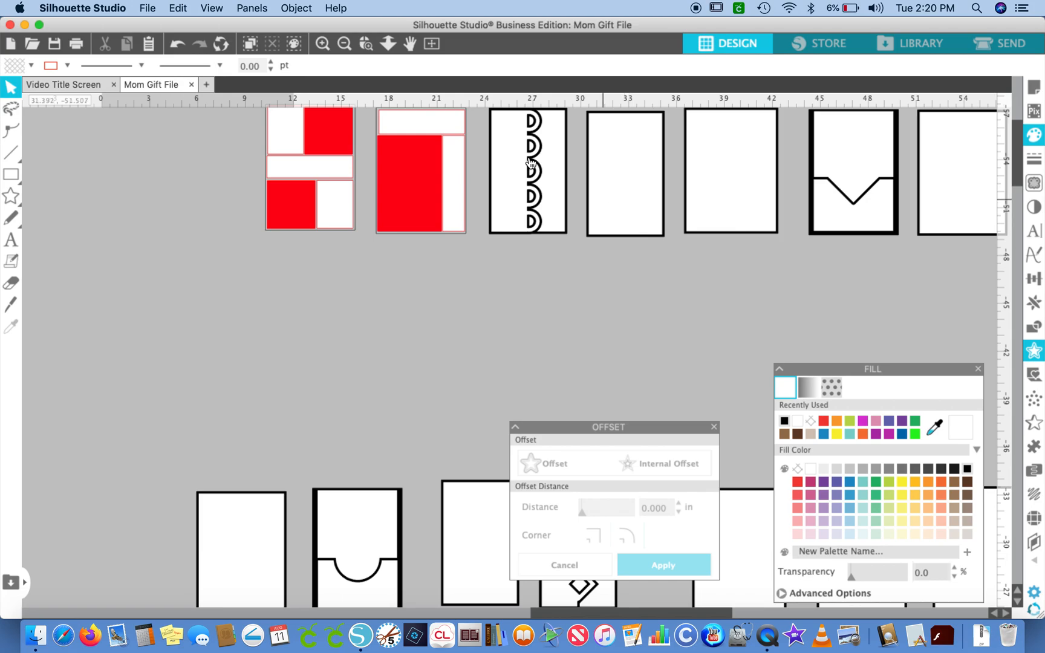
pyautogui.click(345, 46)
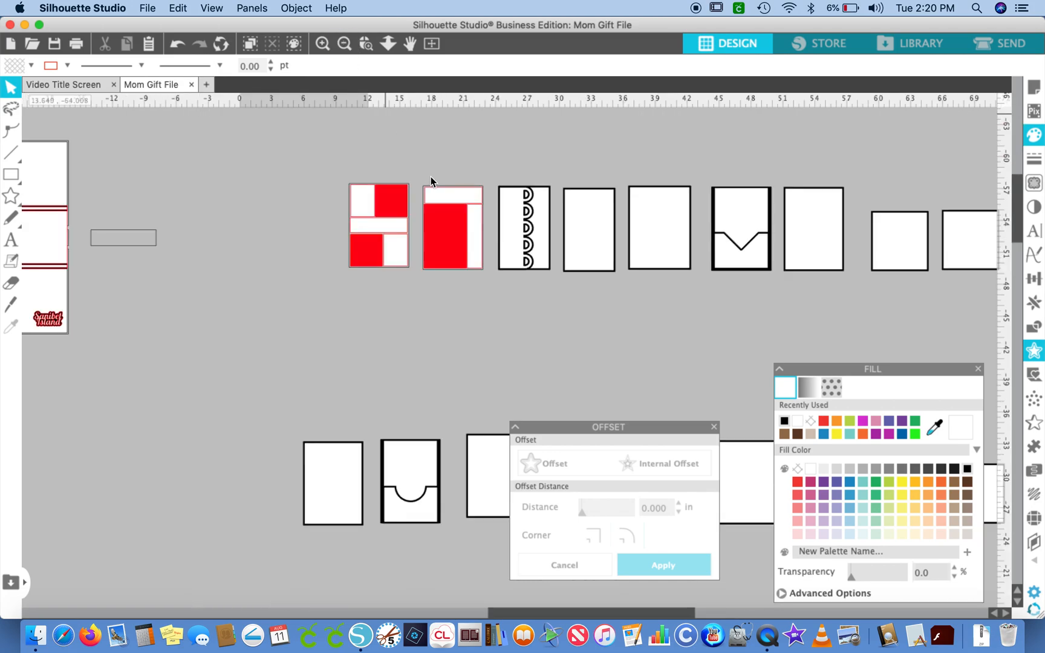
pyautogui.scroll(-2, 495, 262)
pyautogui.hscroll(2, 495, 261)
pyautogui.hscroll(-5, 494, 263)
pyautogui.scroll(-1, 495, 263)
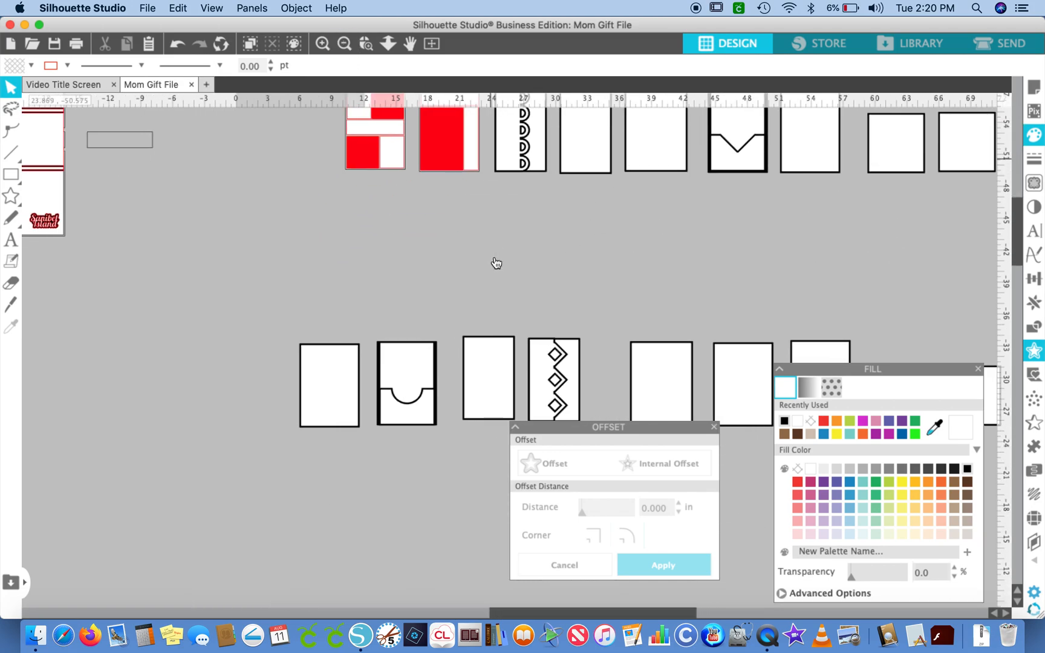
pyautogui.hscroll(7, 496, 262)
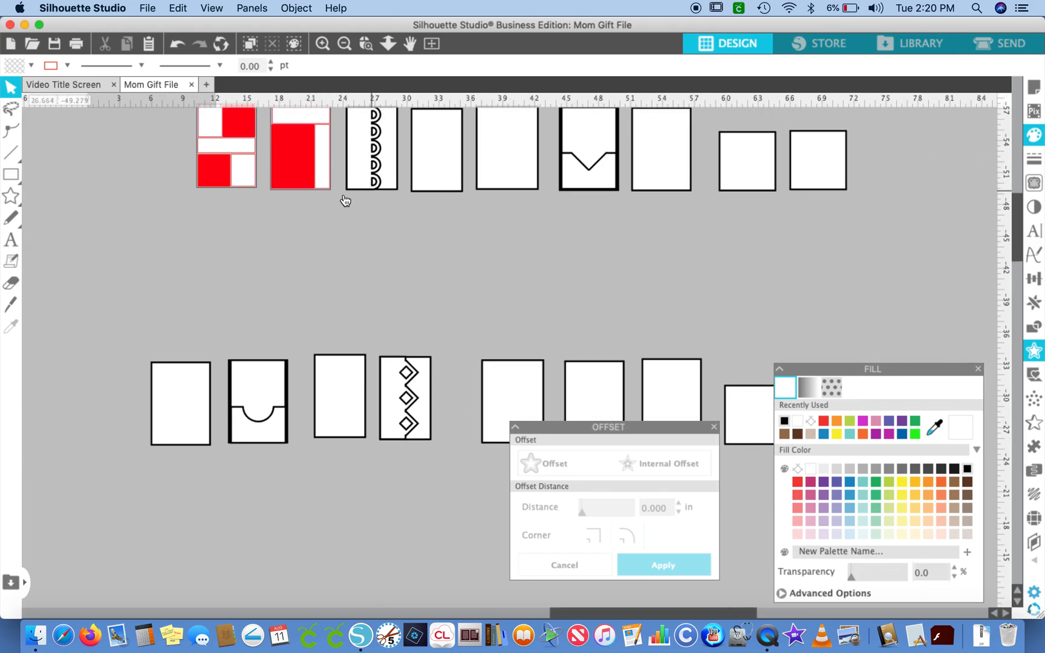
pyautogui.scroll(3, 350, 202)
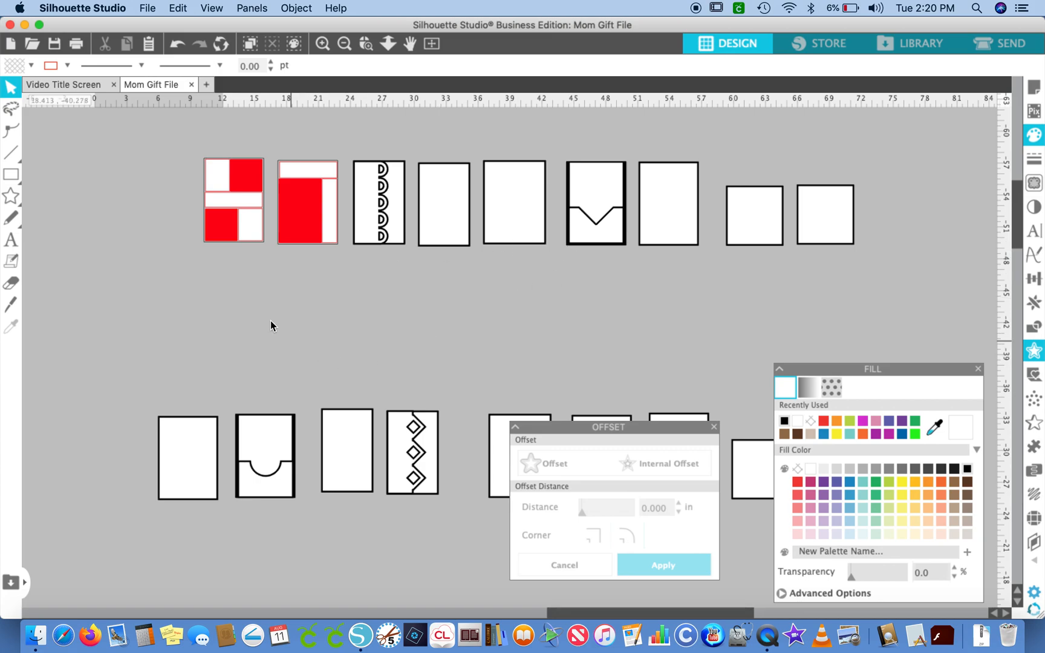
# - Save the design to the hard drive as Mom Gift File Matting Template.studio3 in the MY VIDEOS folder
pyautogui.click(146, 8)
pyautogui.moveTo(164, 137)
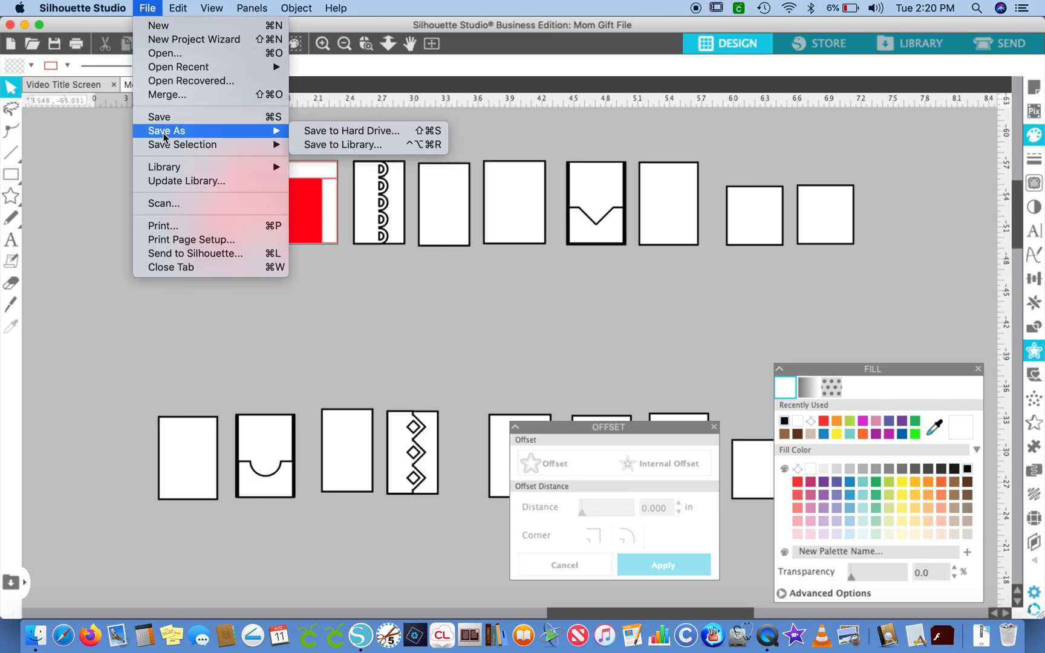
pyautogui.click(314, 129)
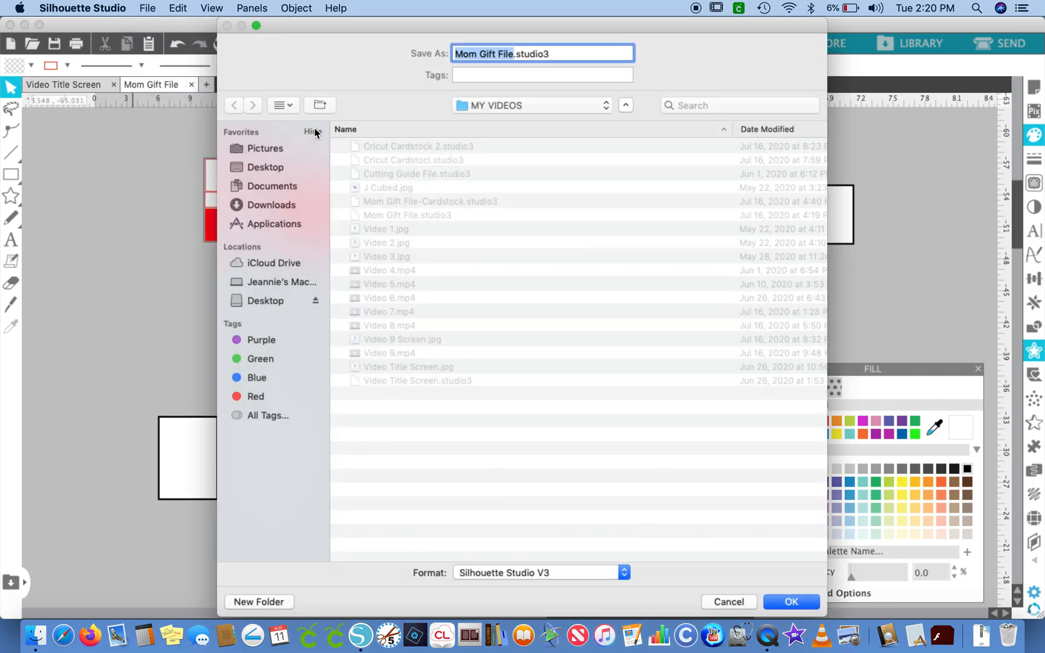
pyautogui.press('Right')
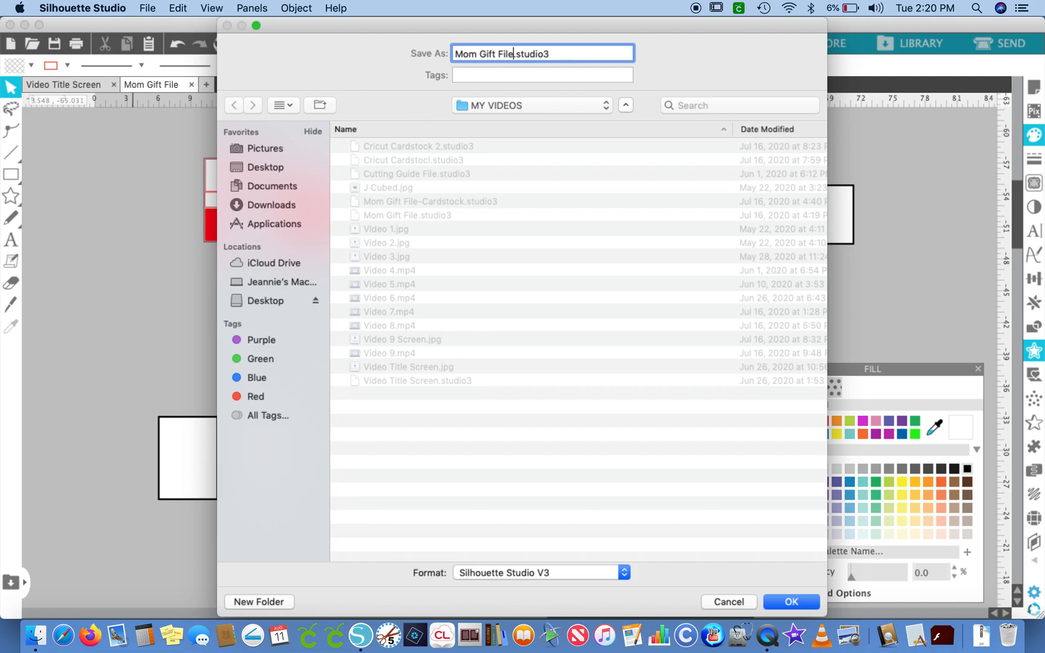
pyautogui.write('Matting Template')
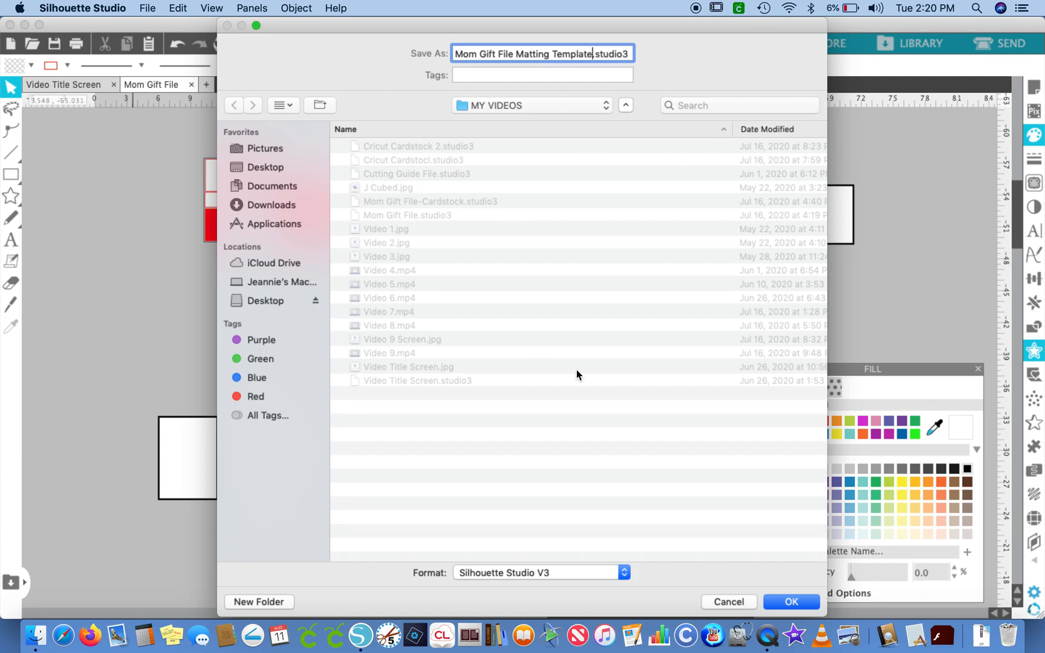
pyautogui.click(793, 602)
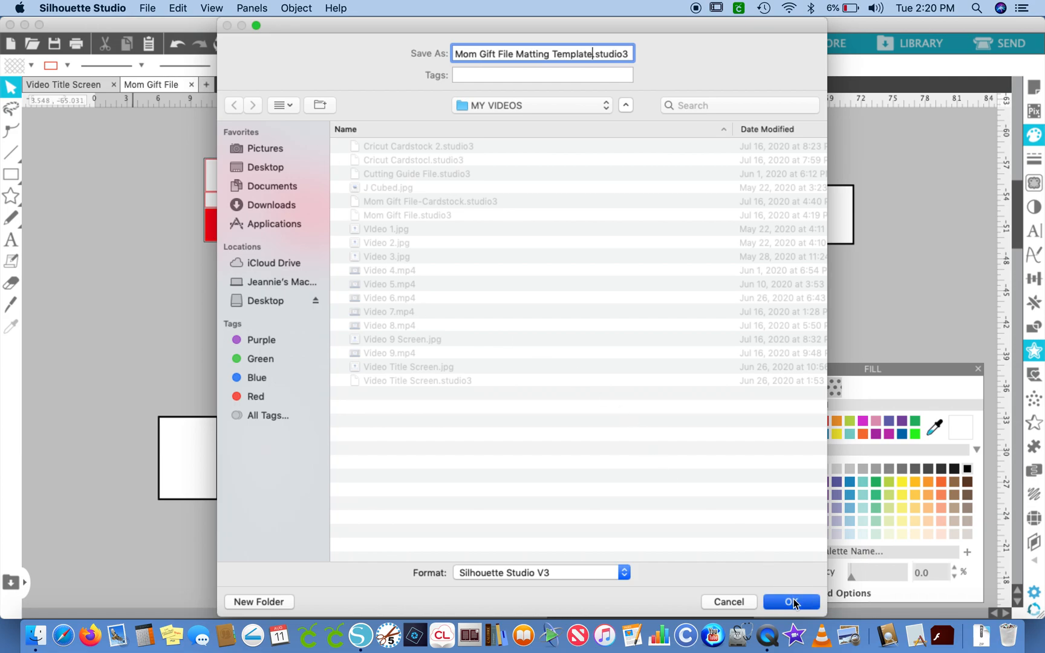